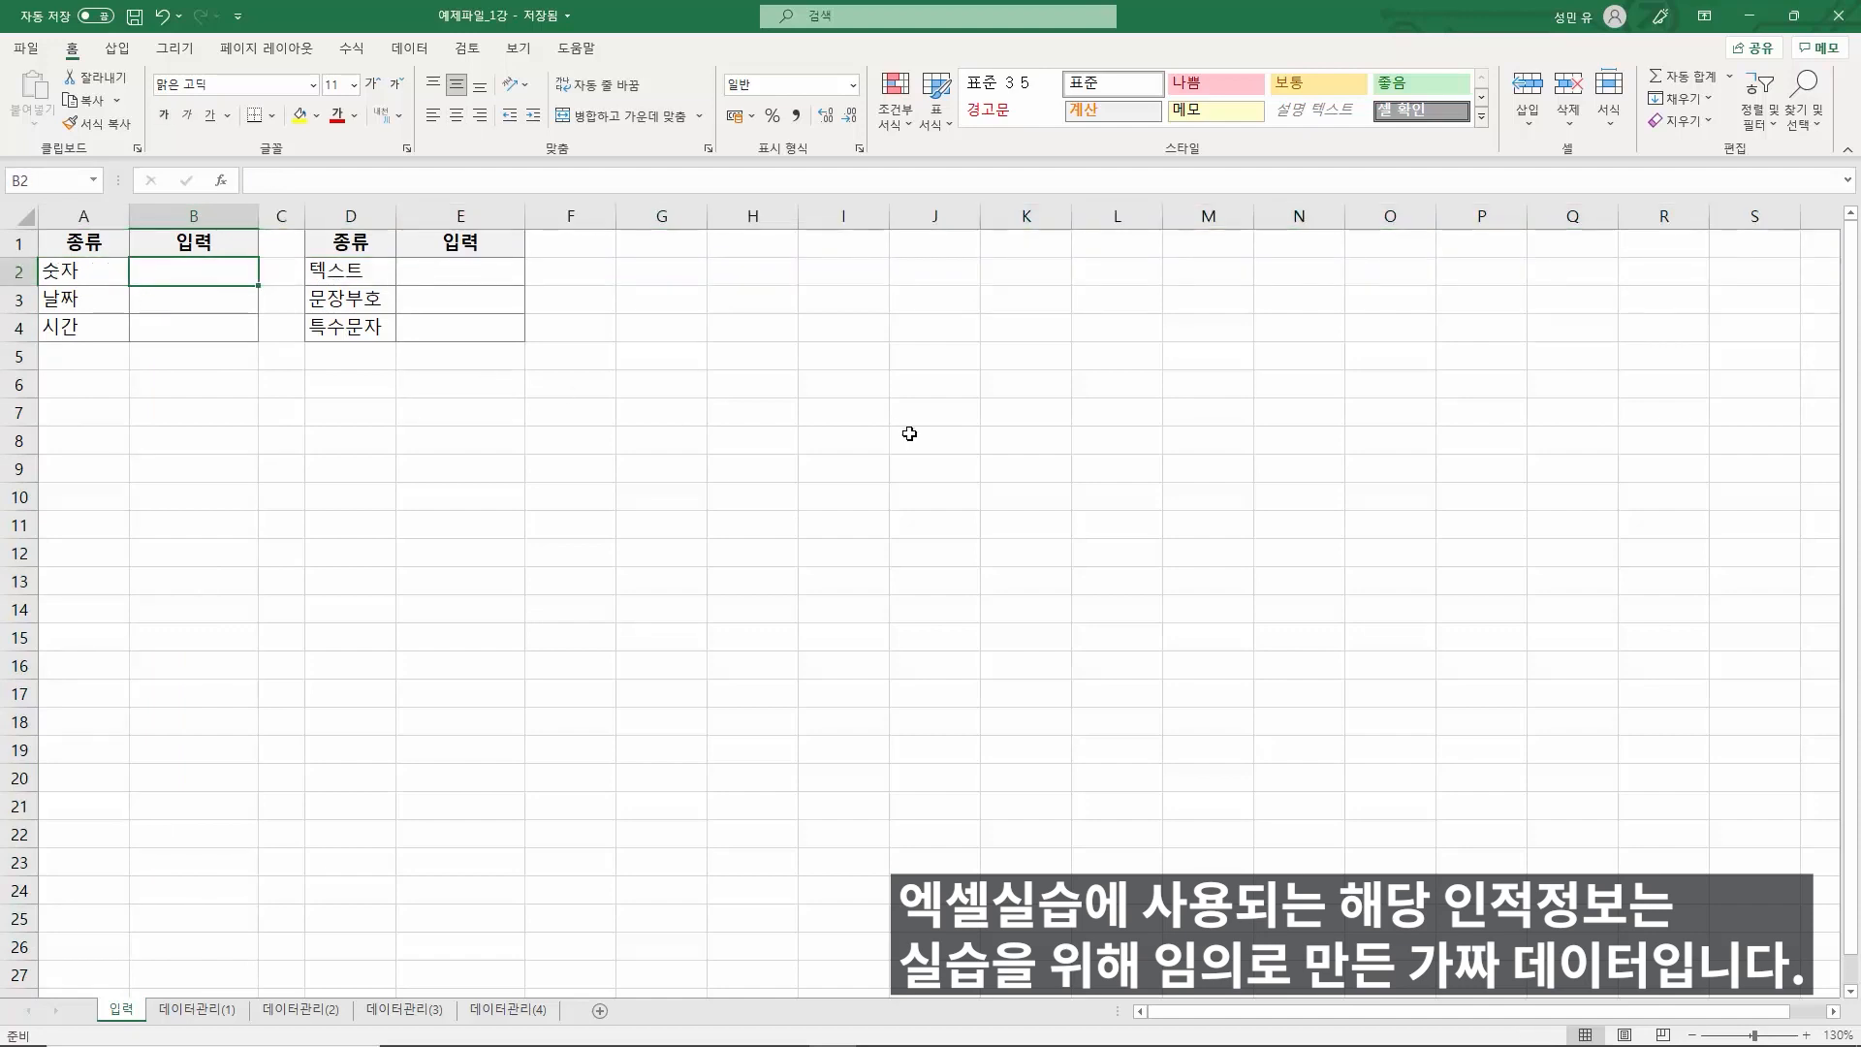
- Enter the number 1000 in cell B2, beside 숫자
text(1)
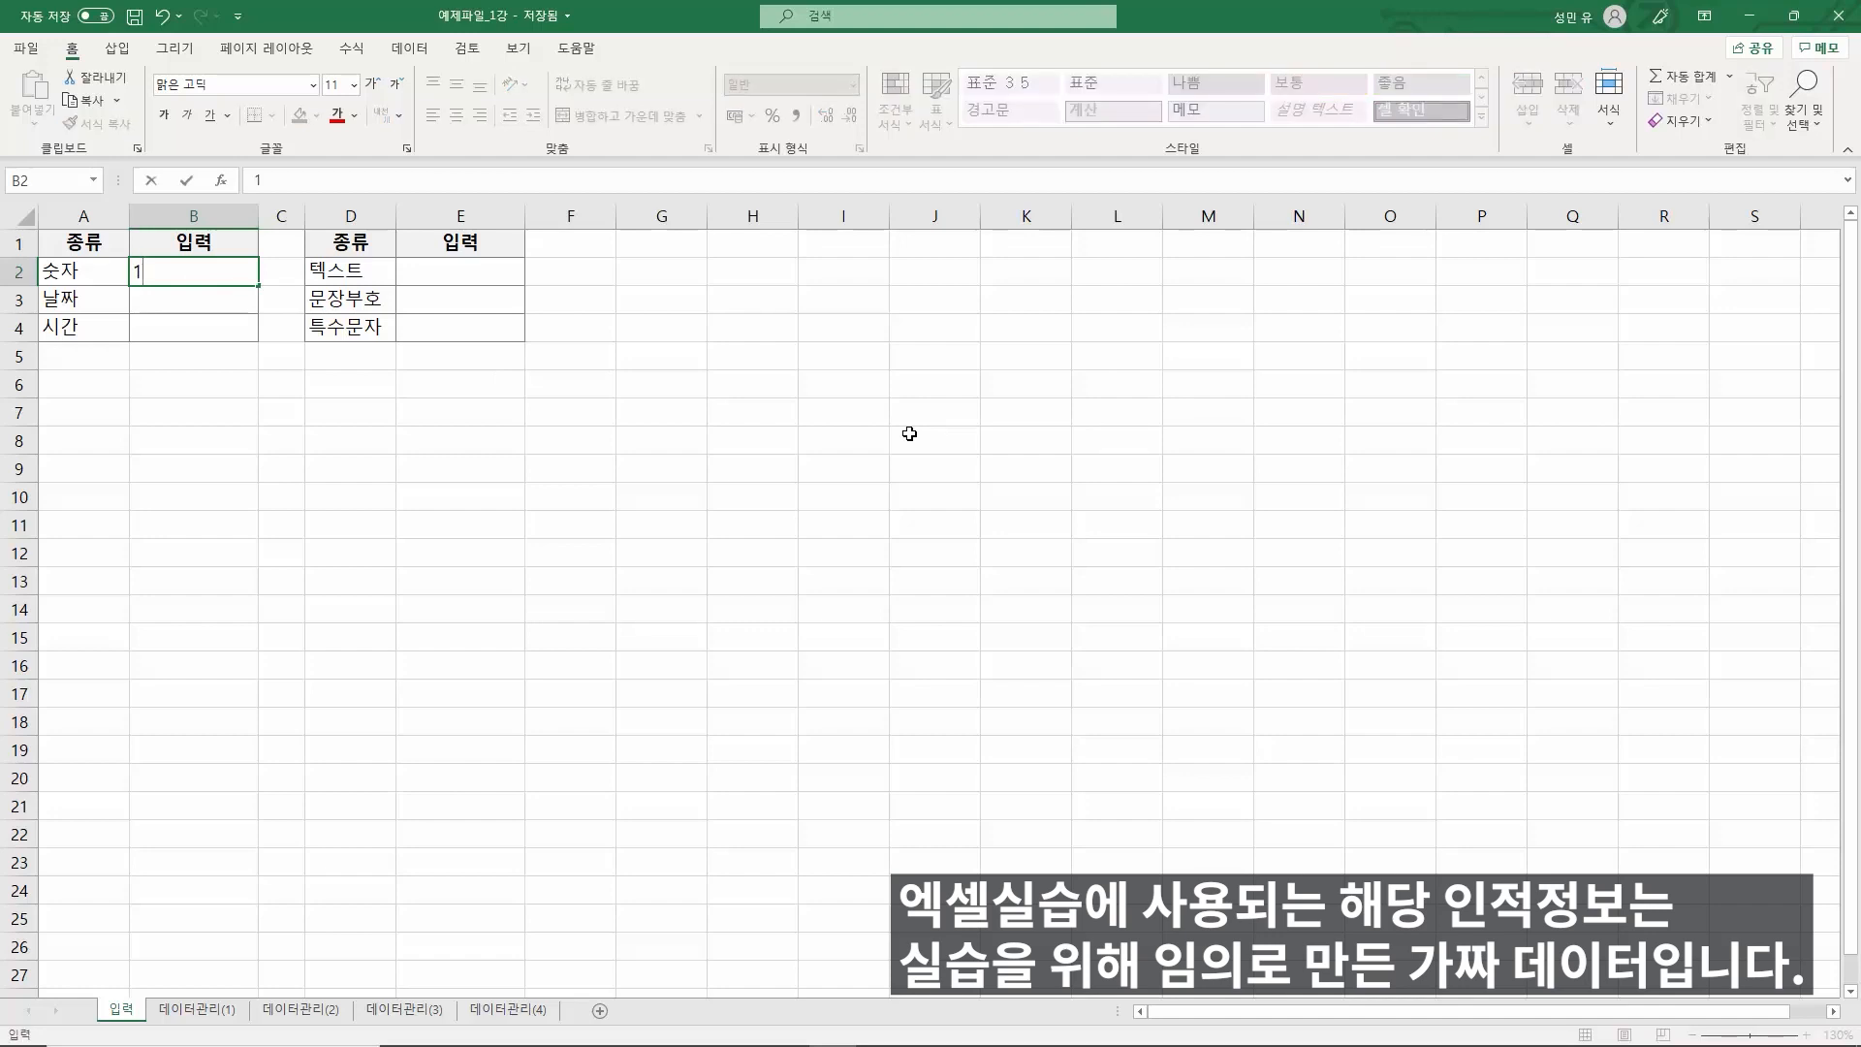
text(000)
key(Return)
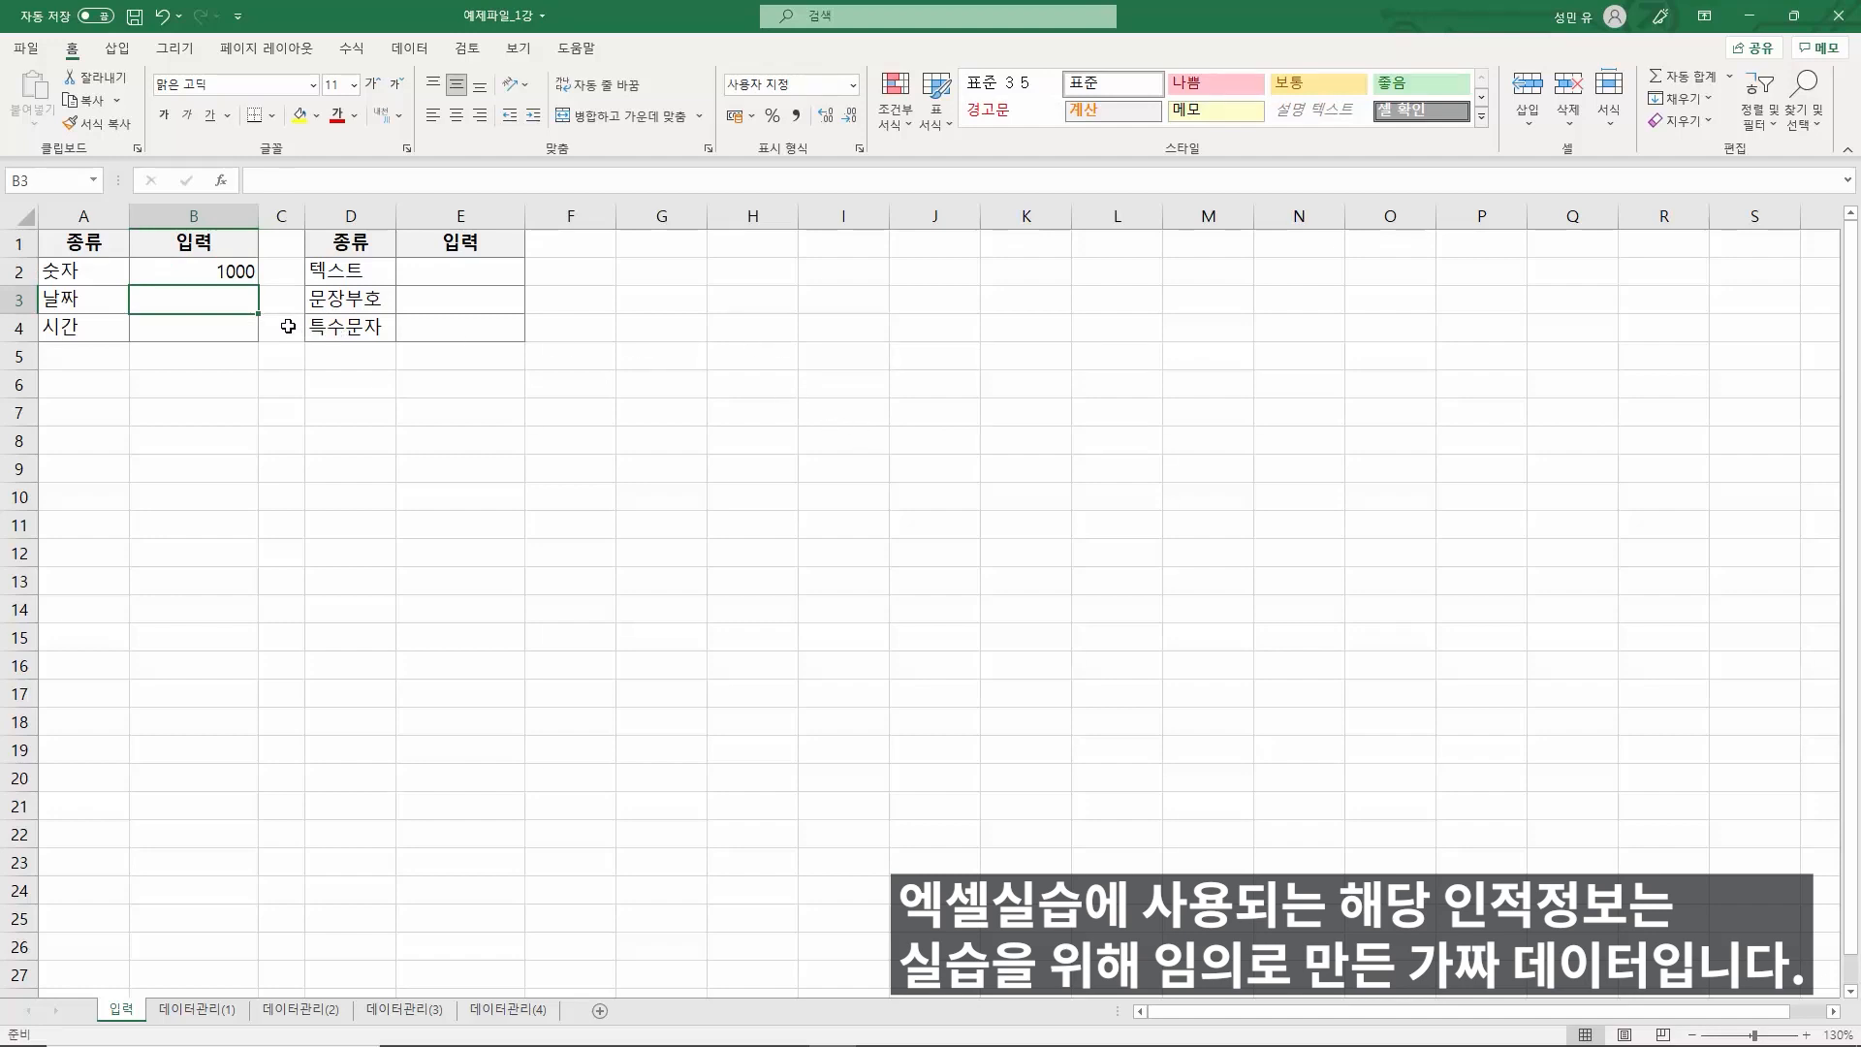
- Try adding the thousands comma by hand to the number in B2, and undo that edit
click(231, 274)
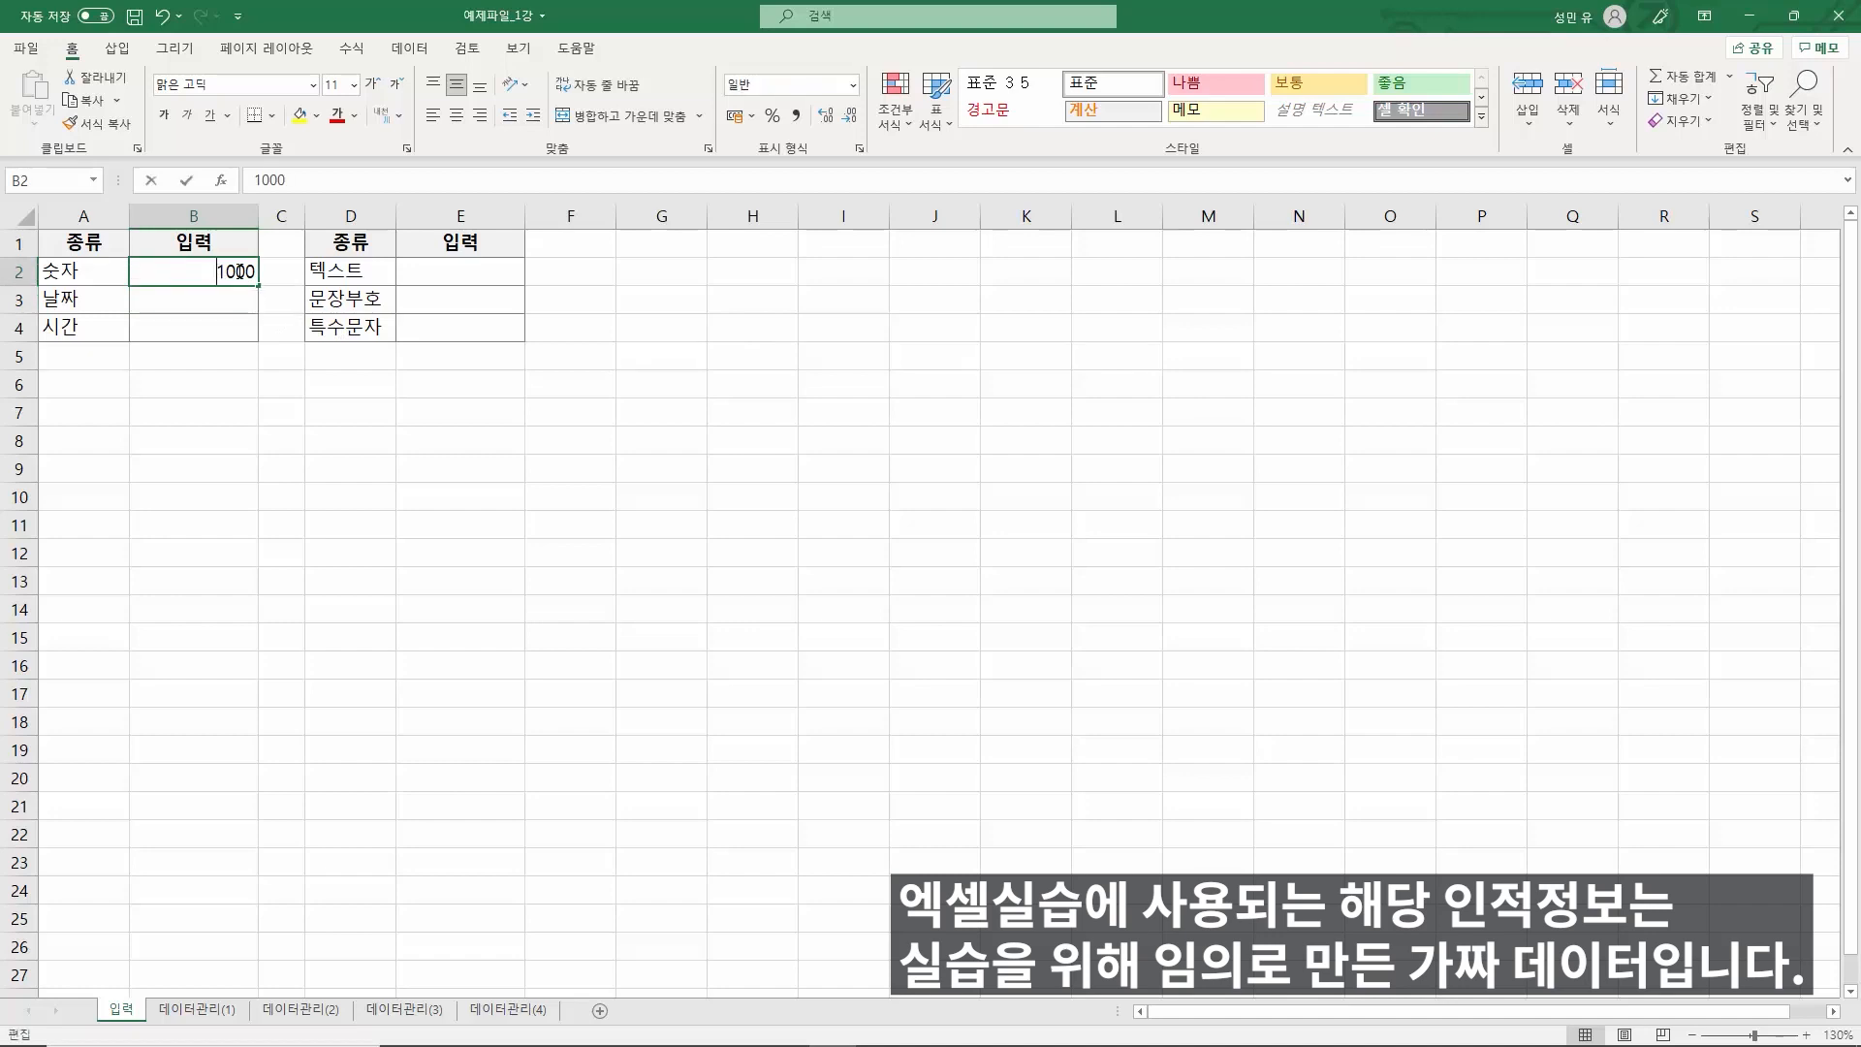
double_click(225, 272)
text(,)
key(Return)
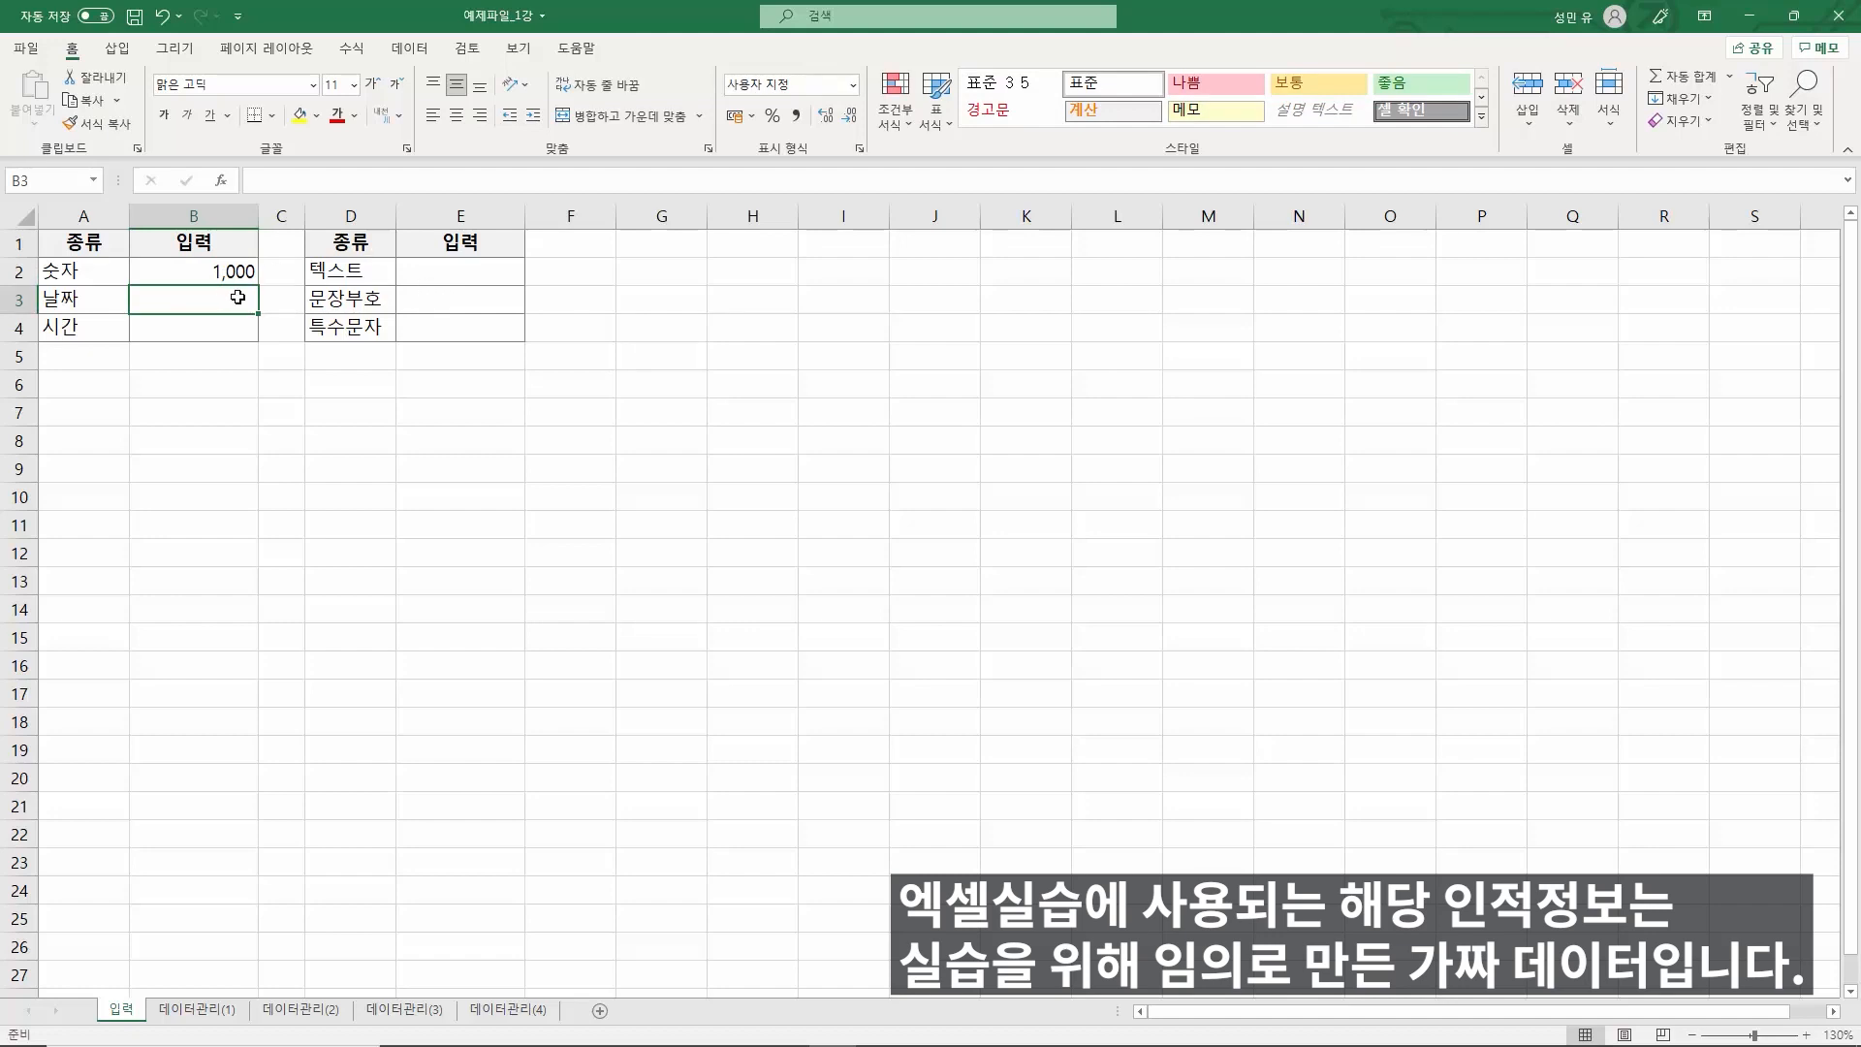
key(ctrl+z)
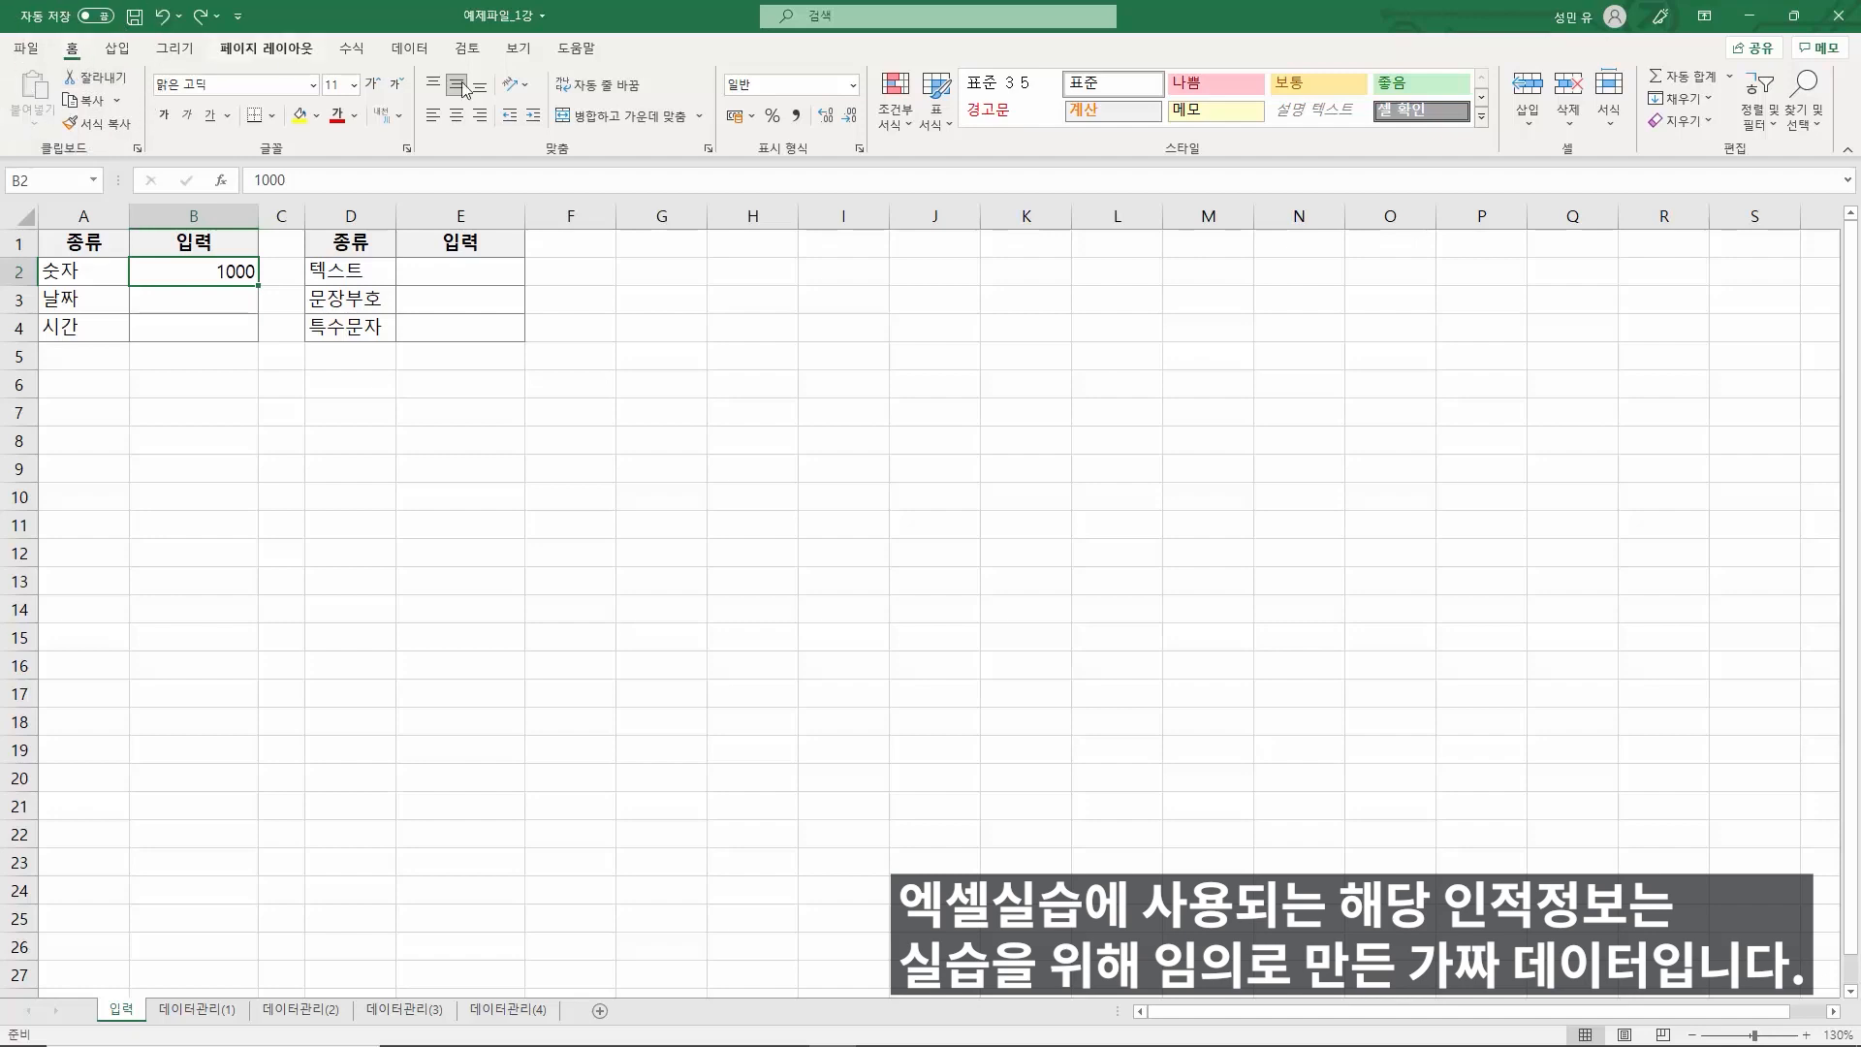
- Apply the comma number style to cell B2
click(795, 116)
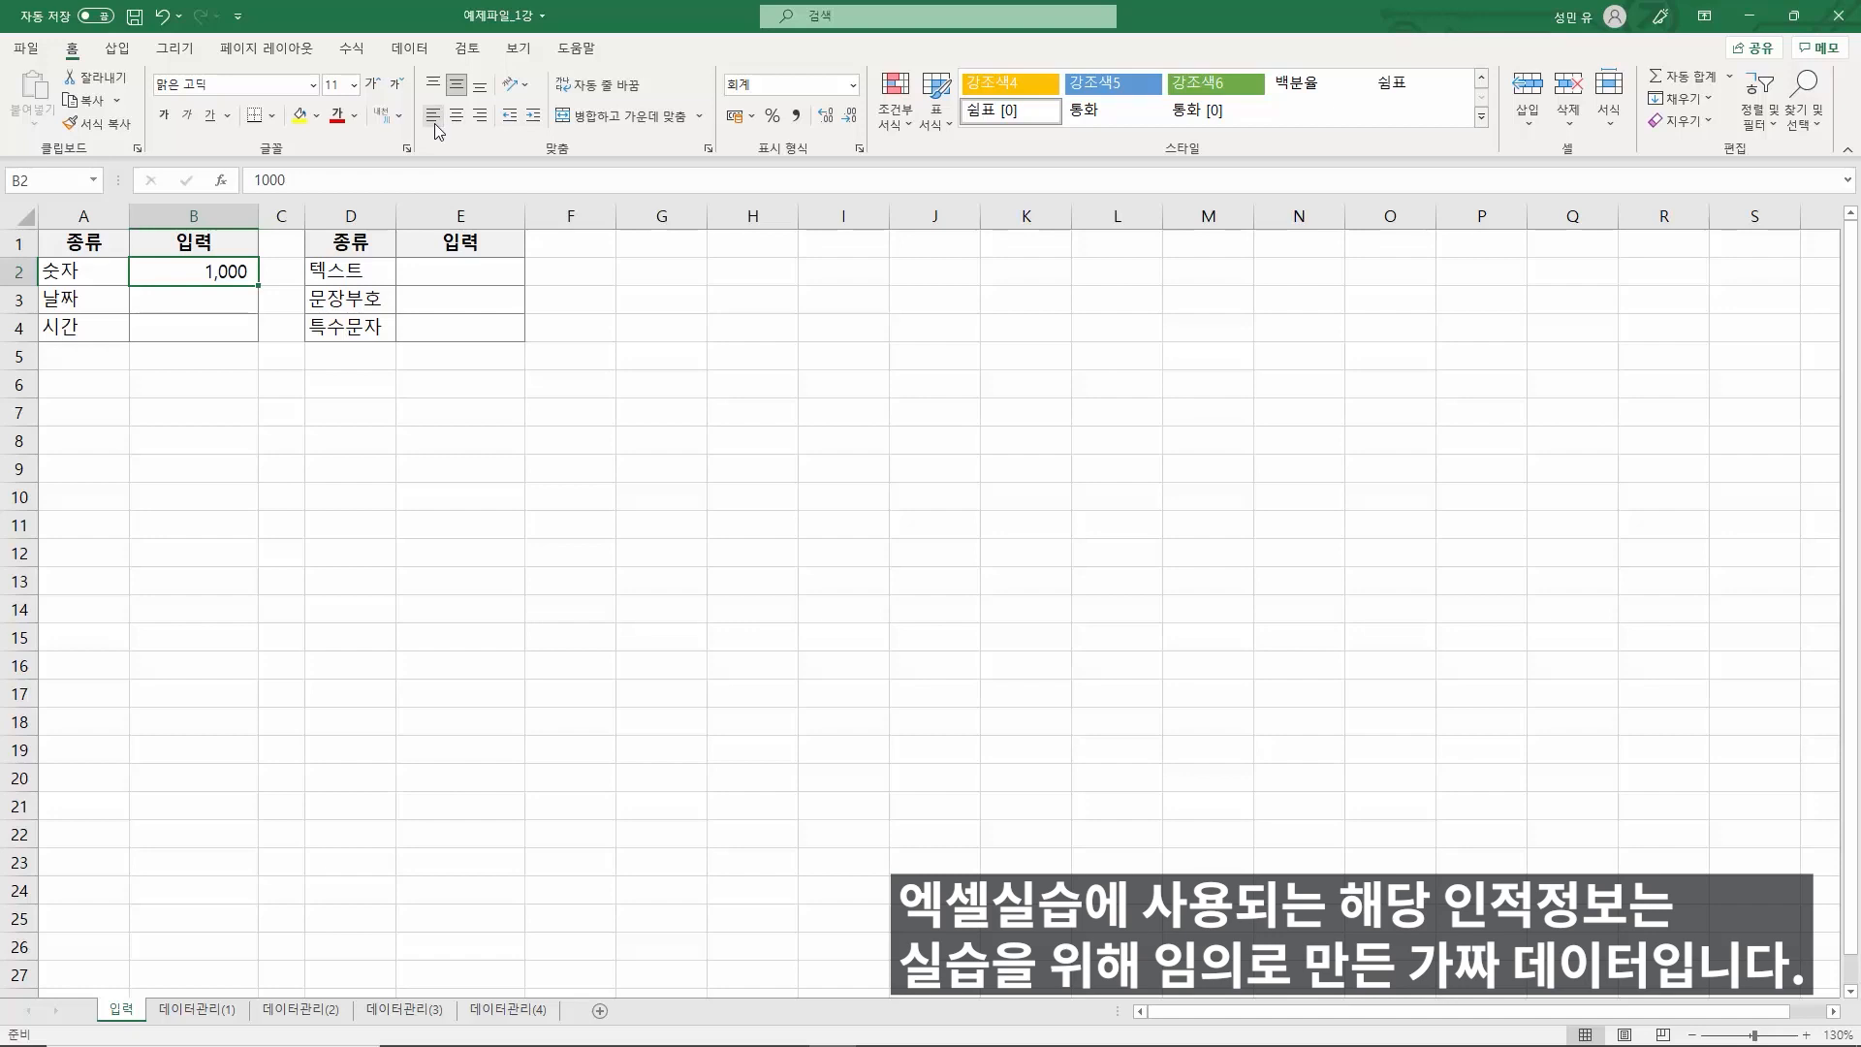
- Enter the sample numbers 11111 in B6 and 111111 in B7
click(207, 390)
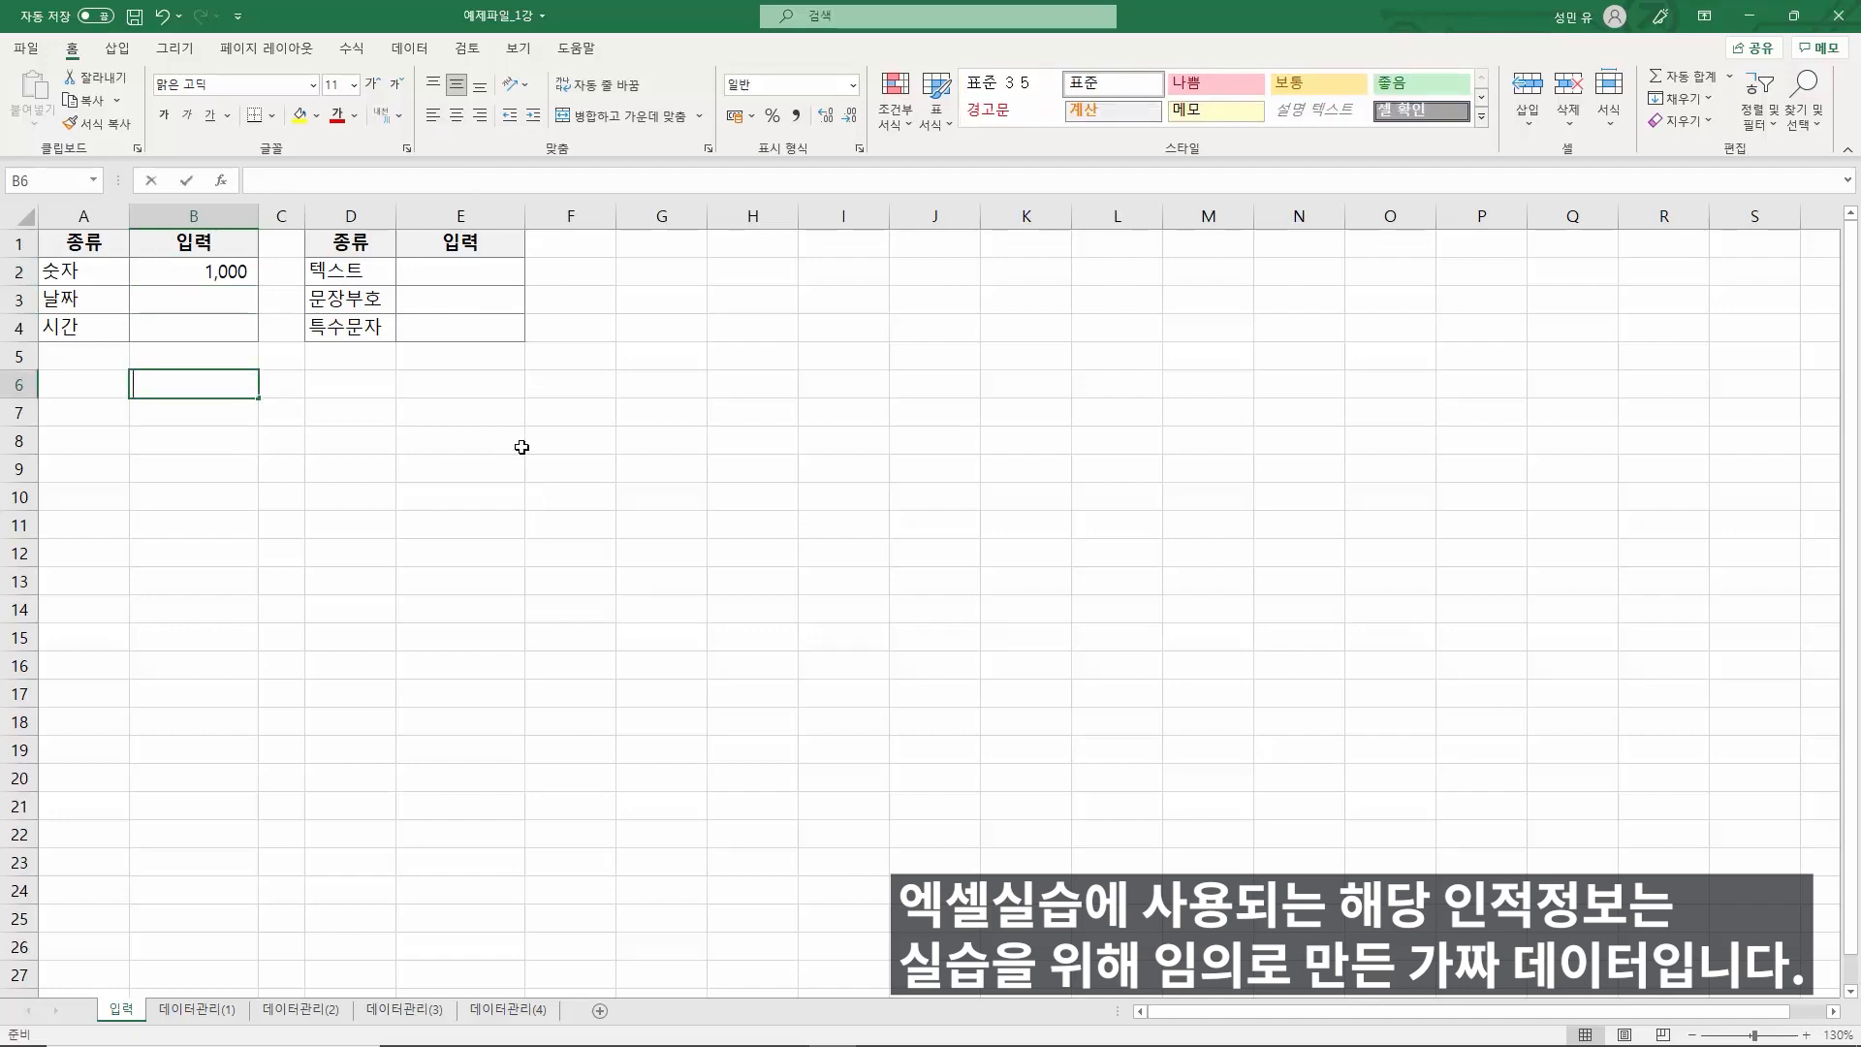
text(1000)
key(BackSpace)
key(BackSpace)
key(BackSpace)
text(1111)
key(Return)
text(111111)
key(Return)
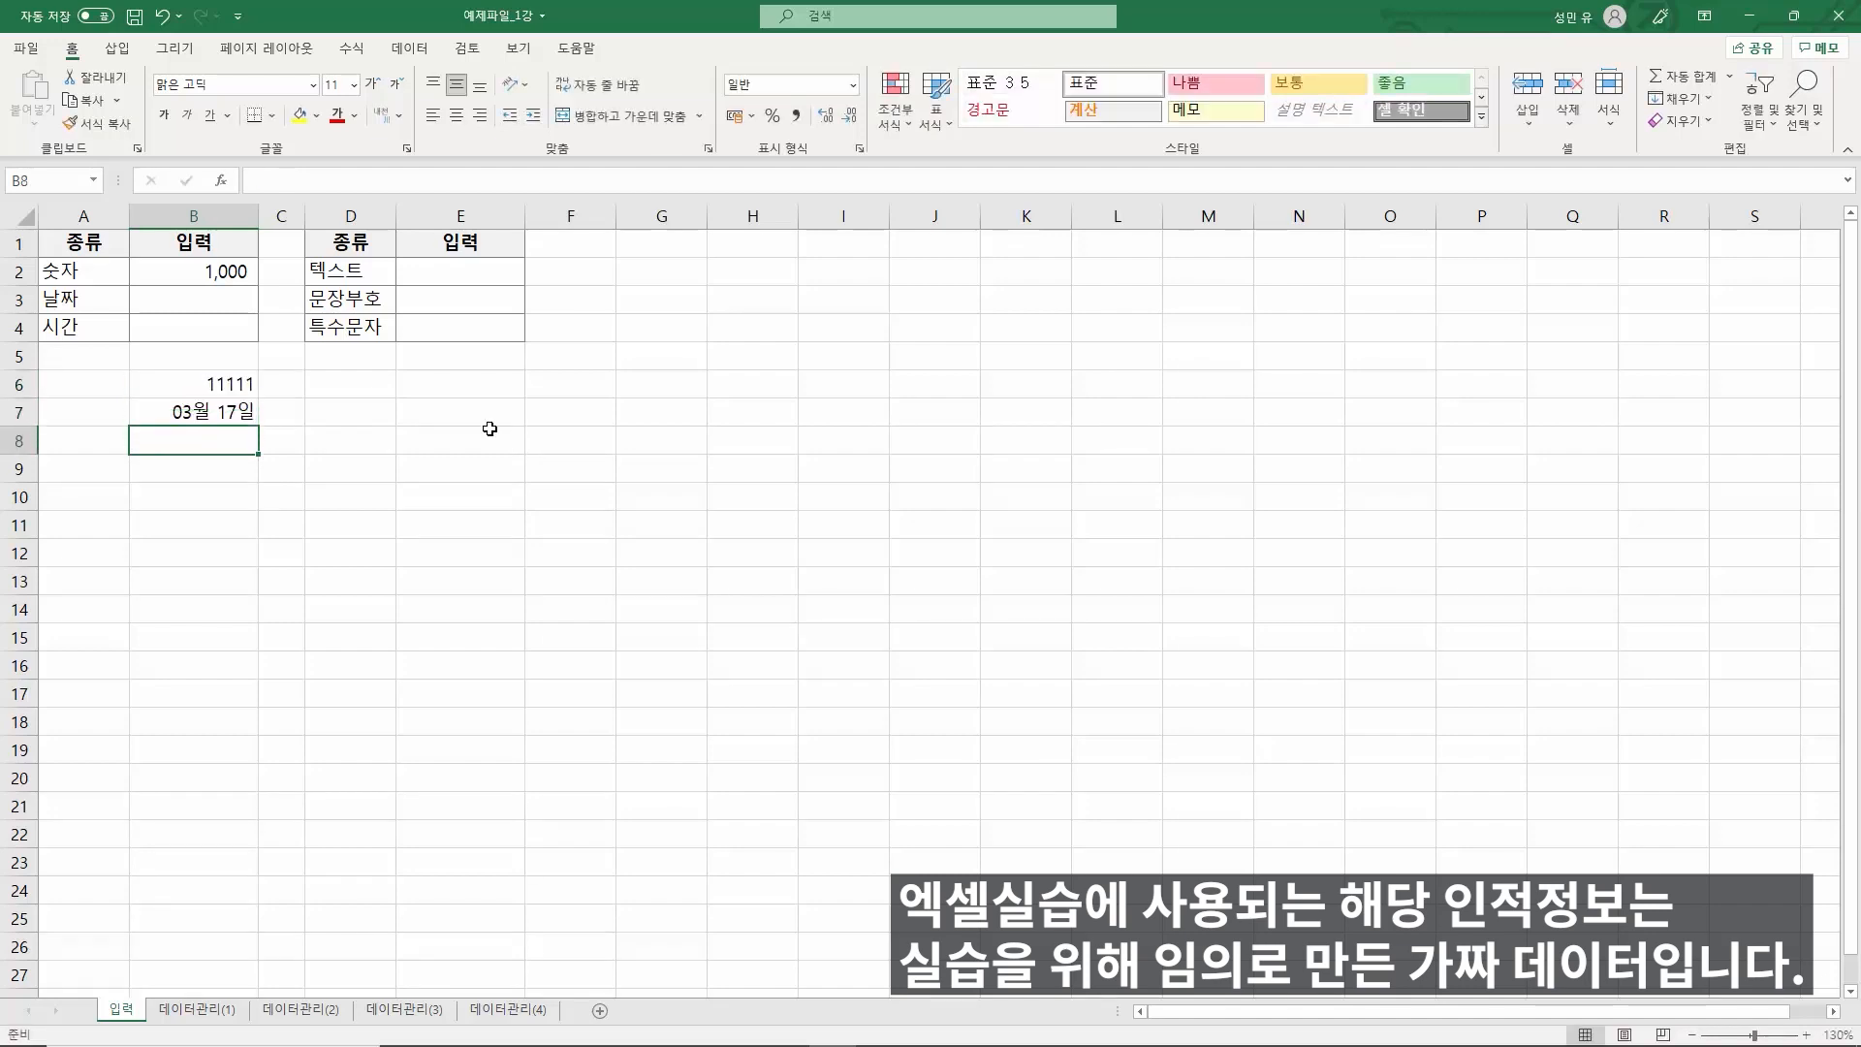
- Set the number format of cell B7 to General (일반)
click(219, 405)
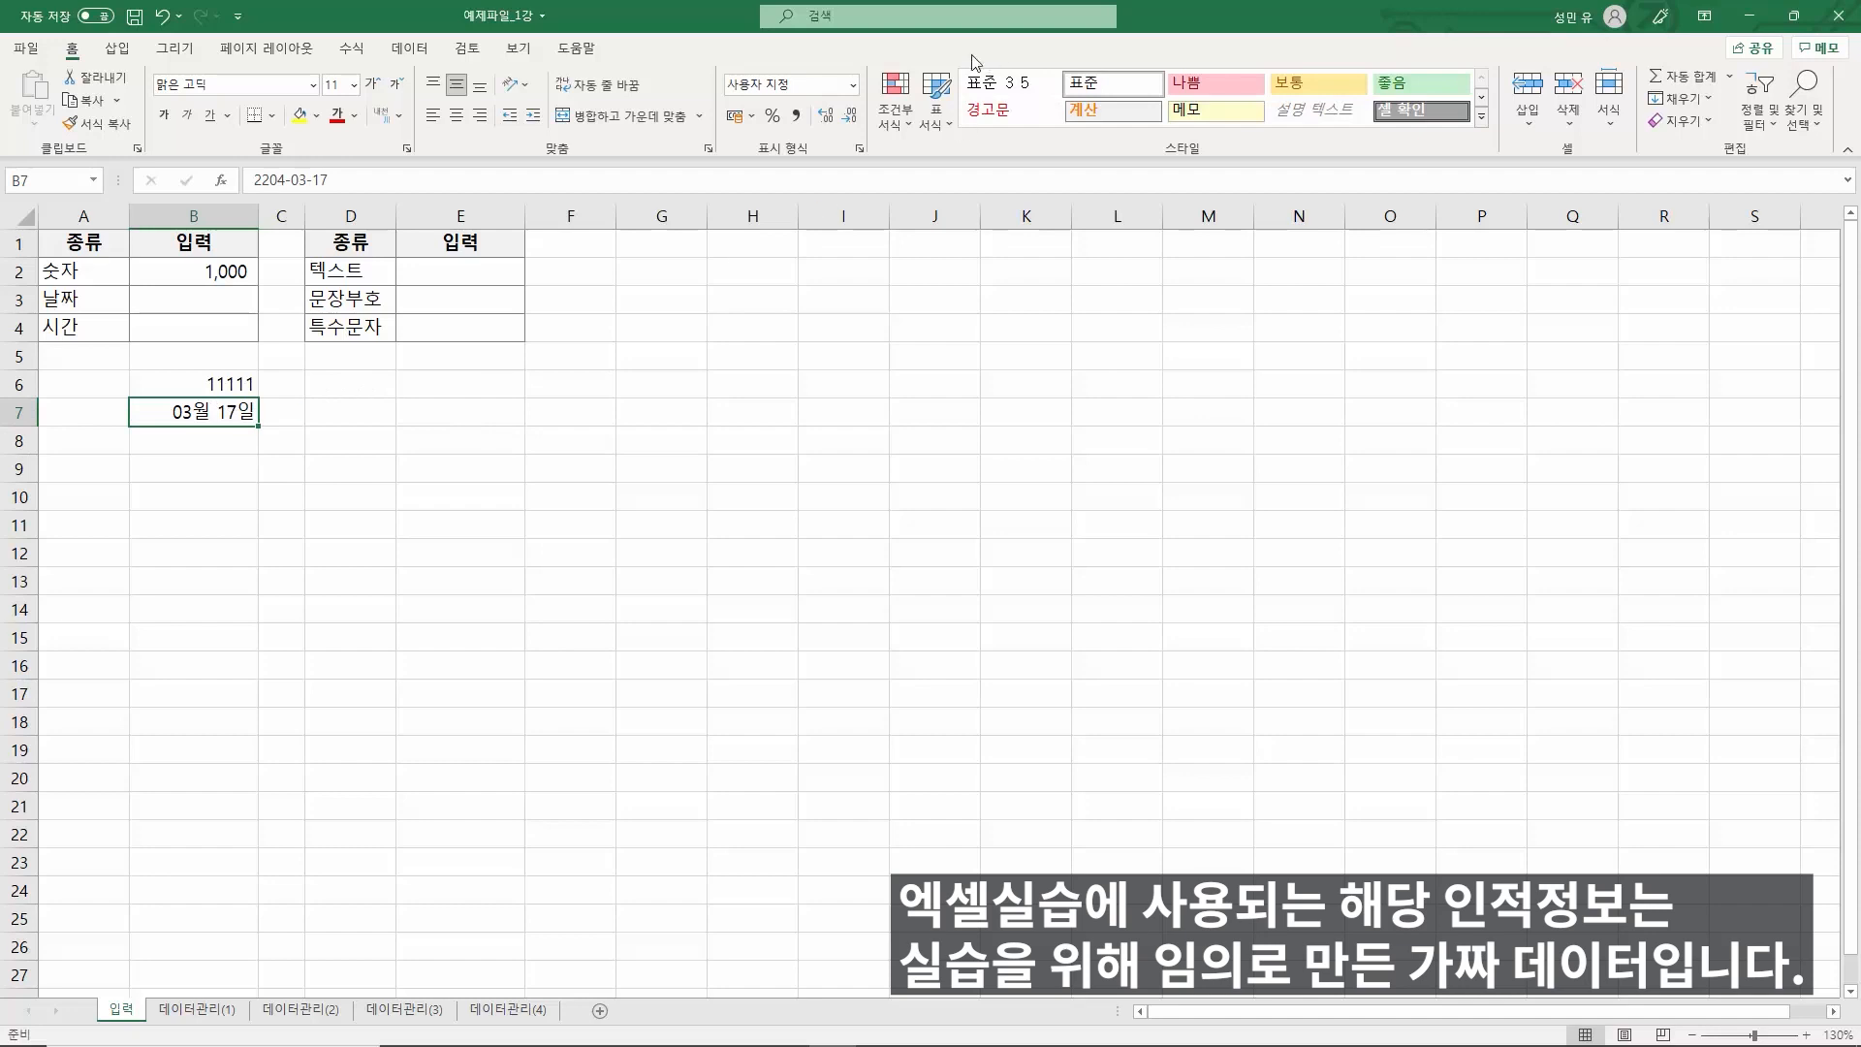
click(851, 86)
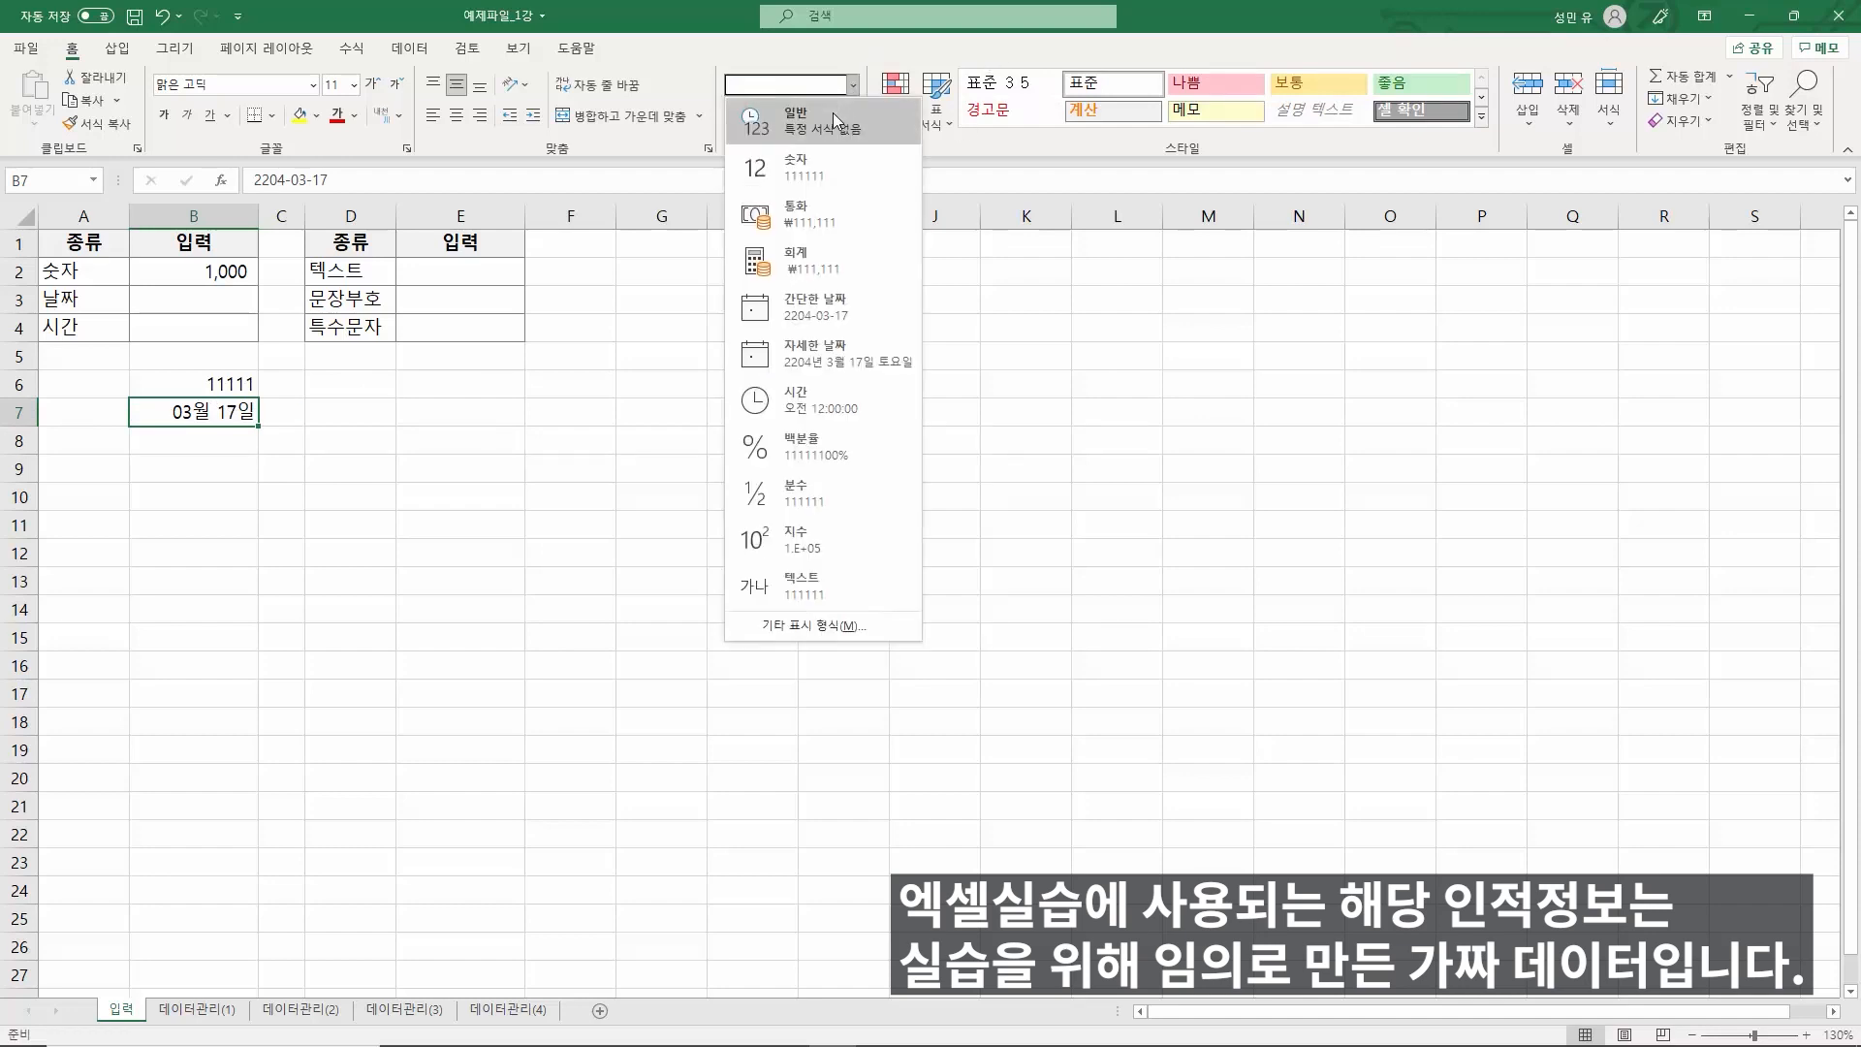
click(833, 119)
click(291, 499)
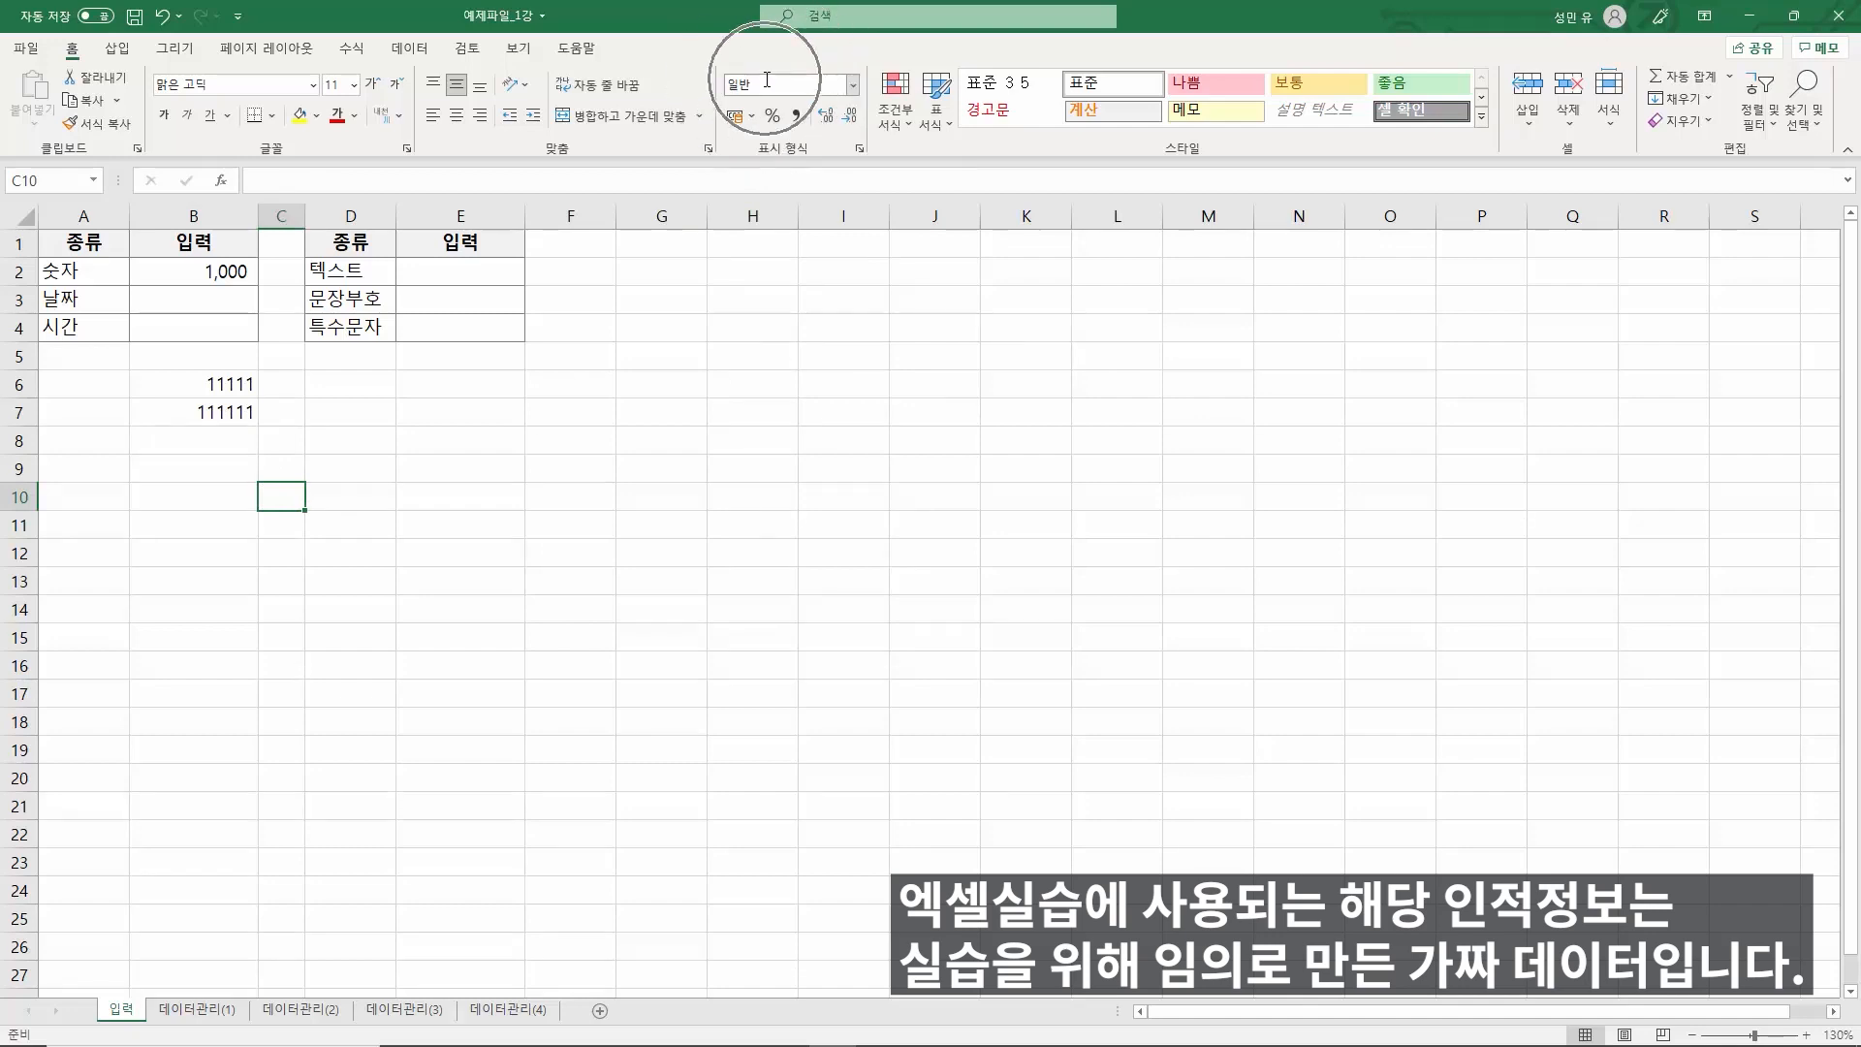
- Clear the sample numbers in B6:B7 by filling the empty cell B8 upward over them
drag(212, 383, 213, 413)
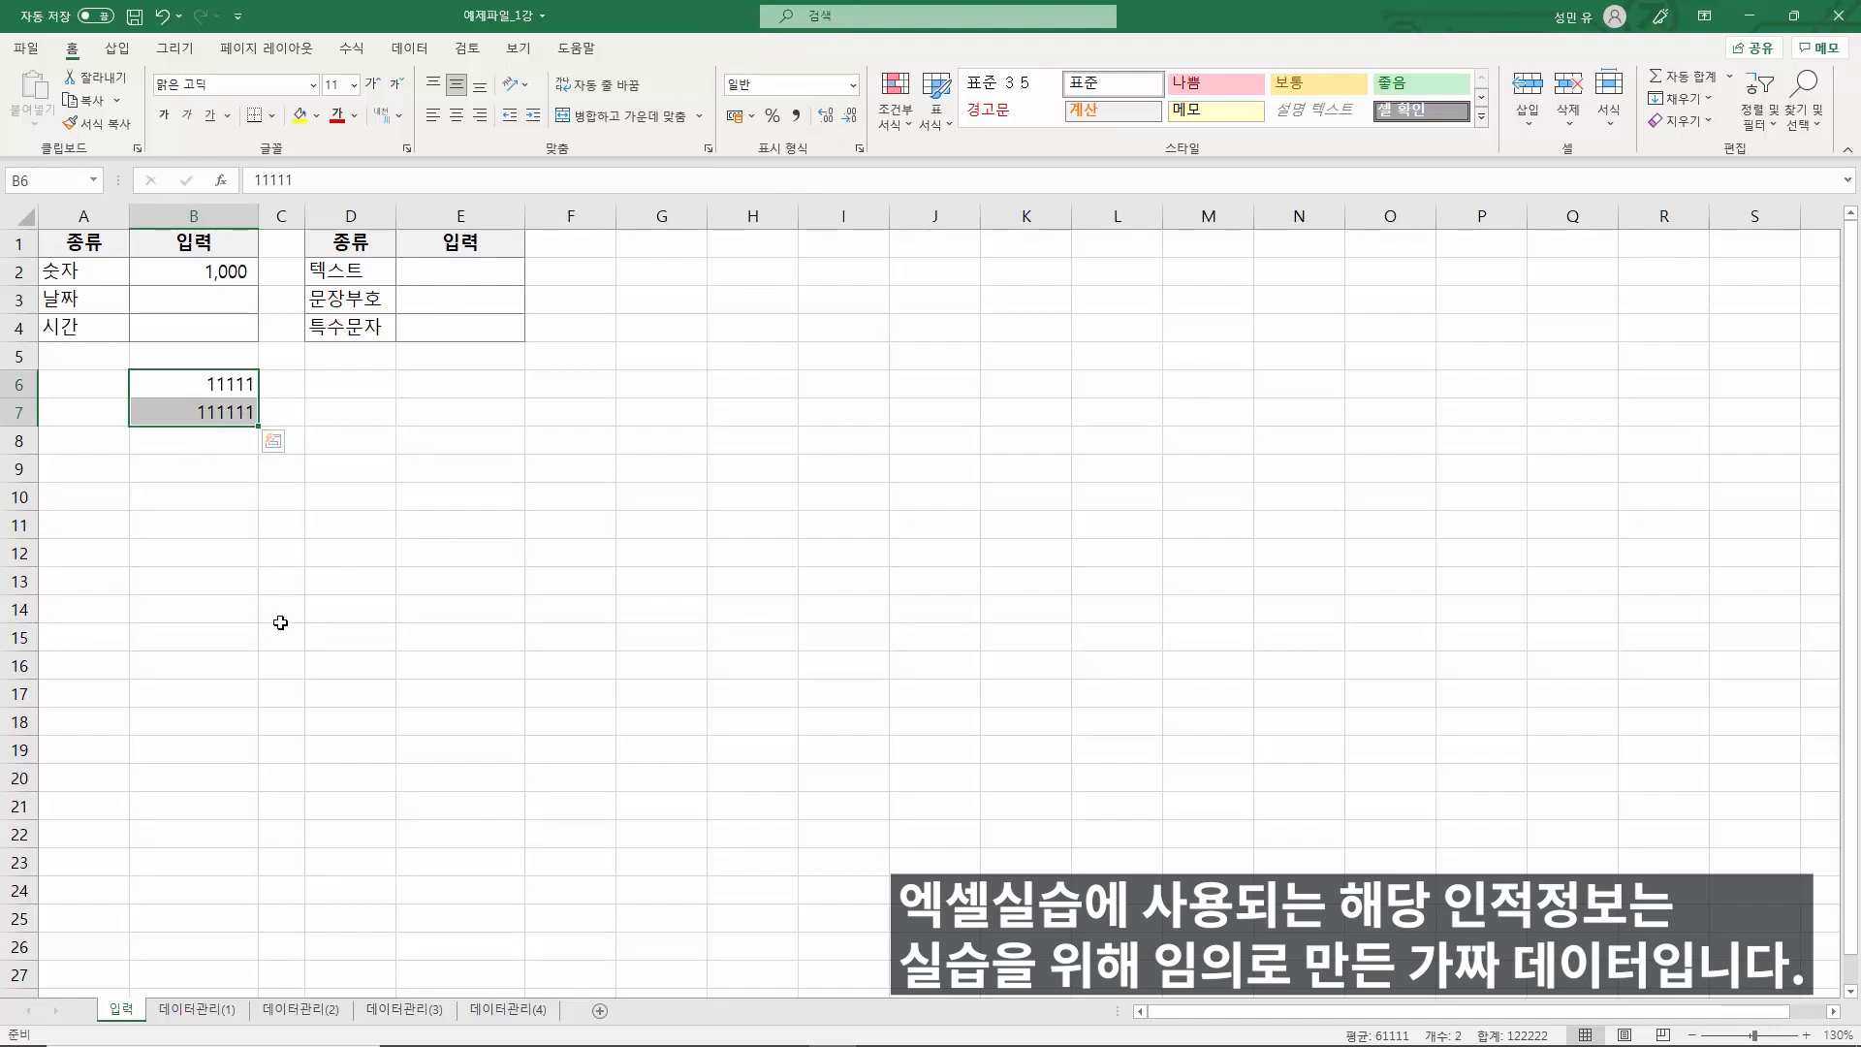
click(244, 587)
click(176, 448)
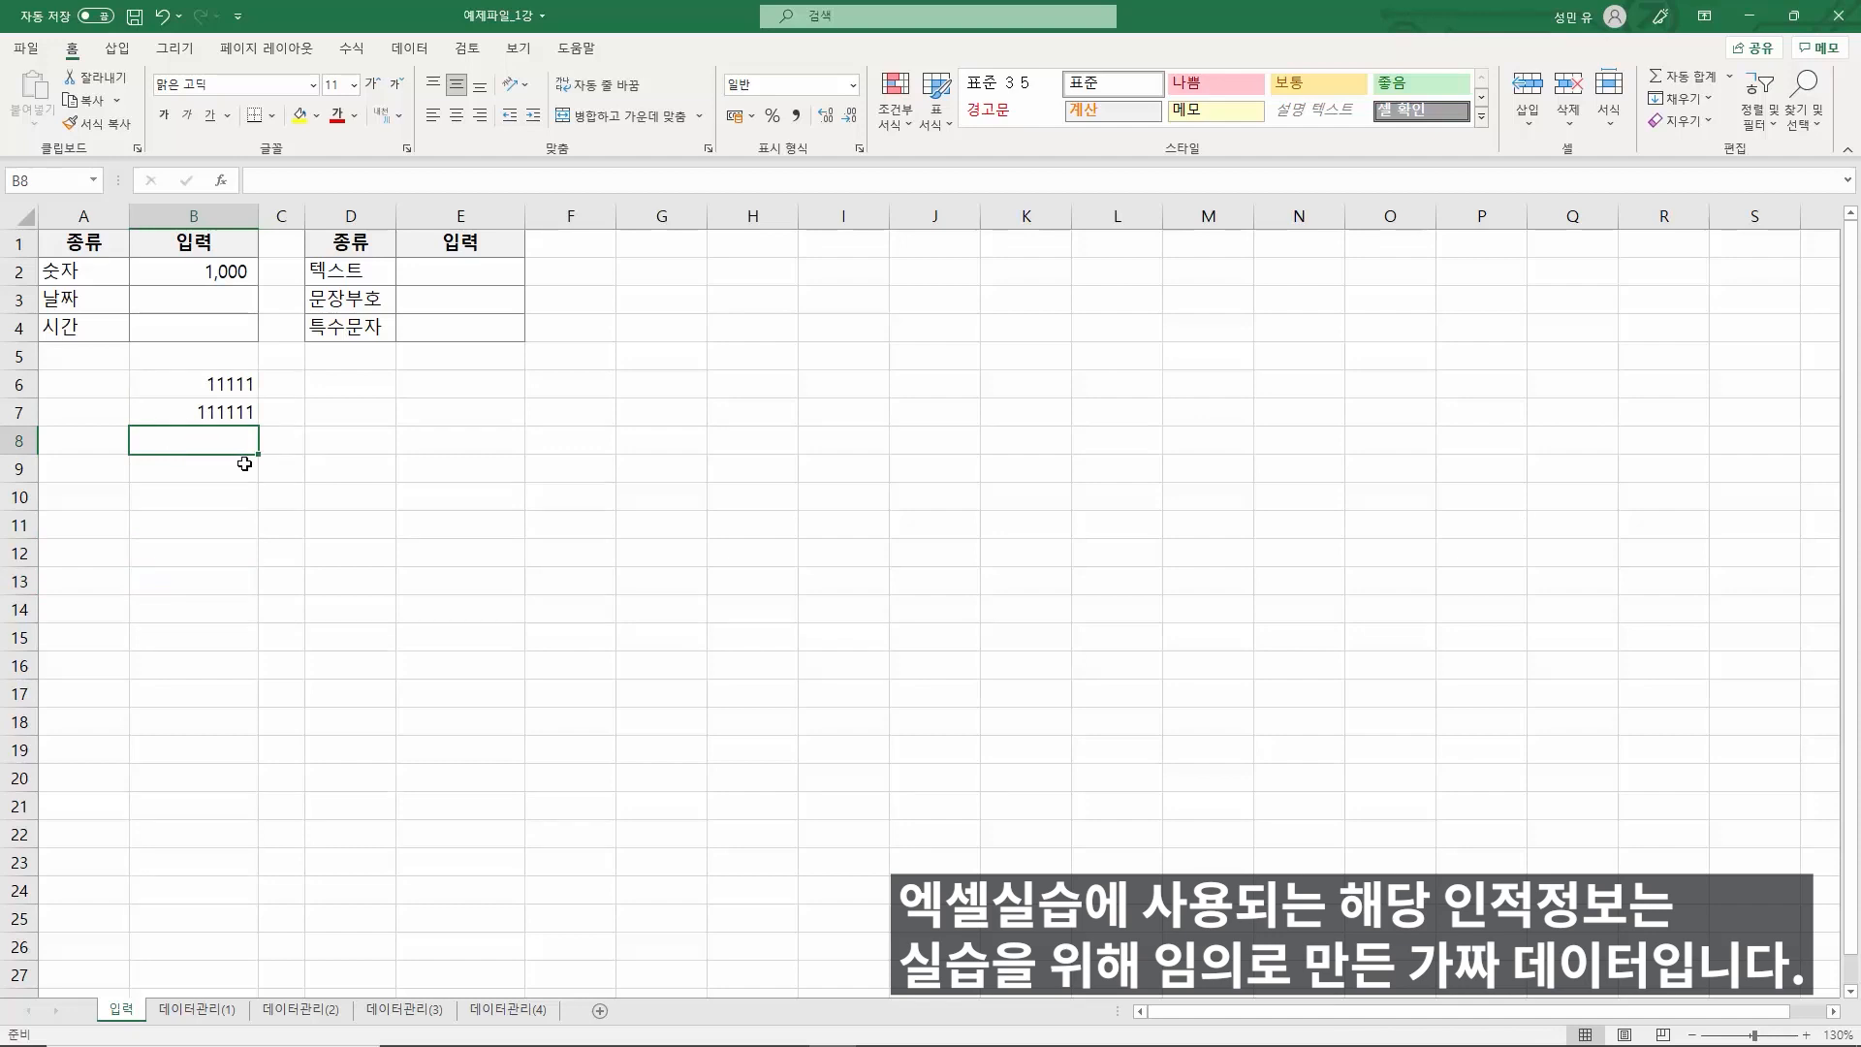
drag(262, 453, 250, 380)
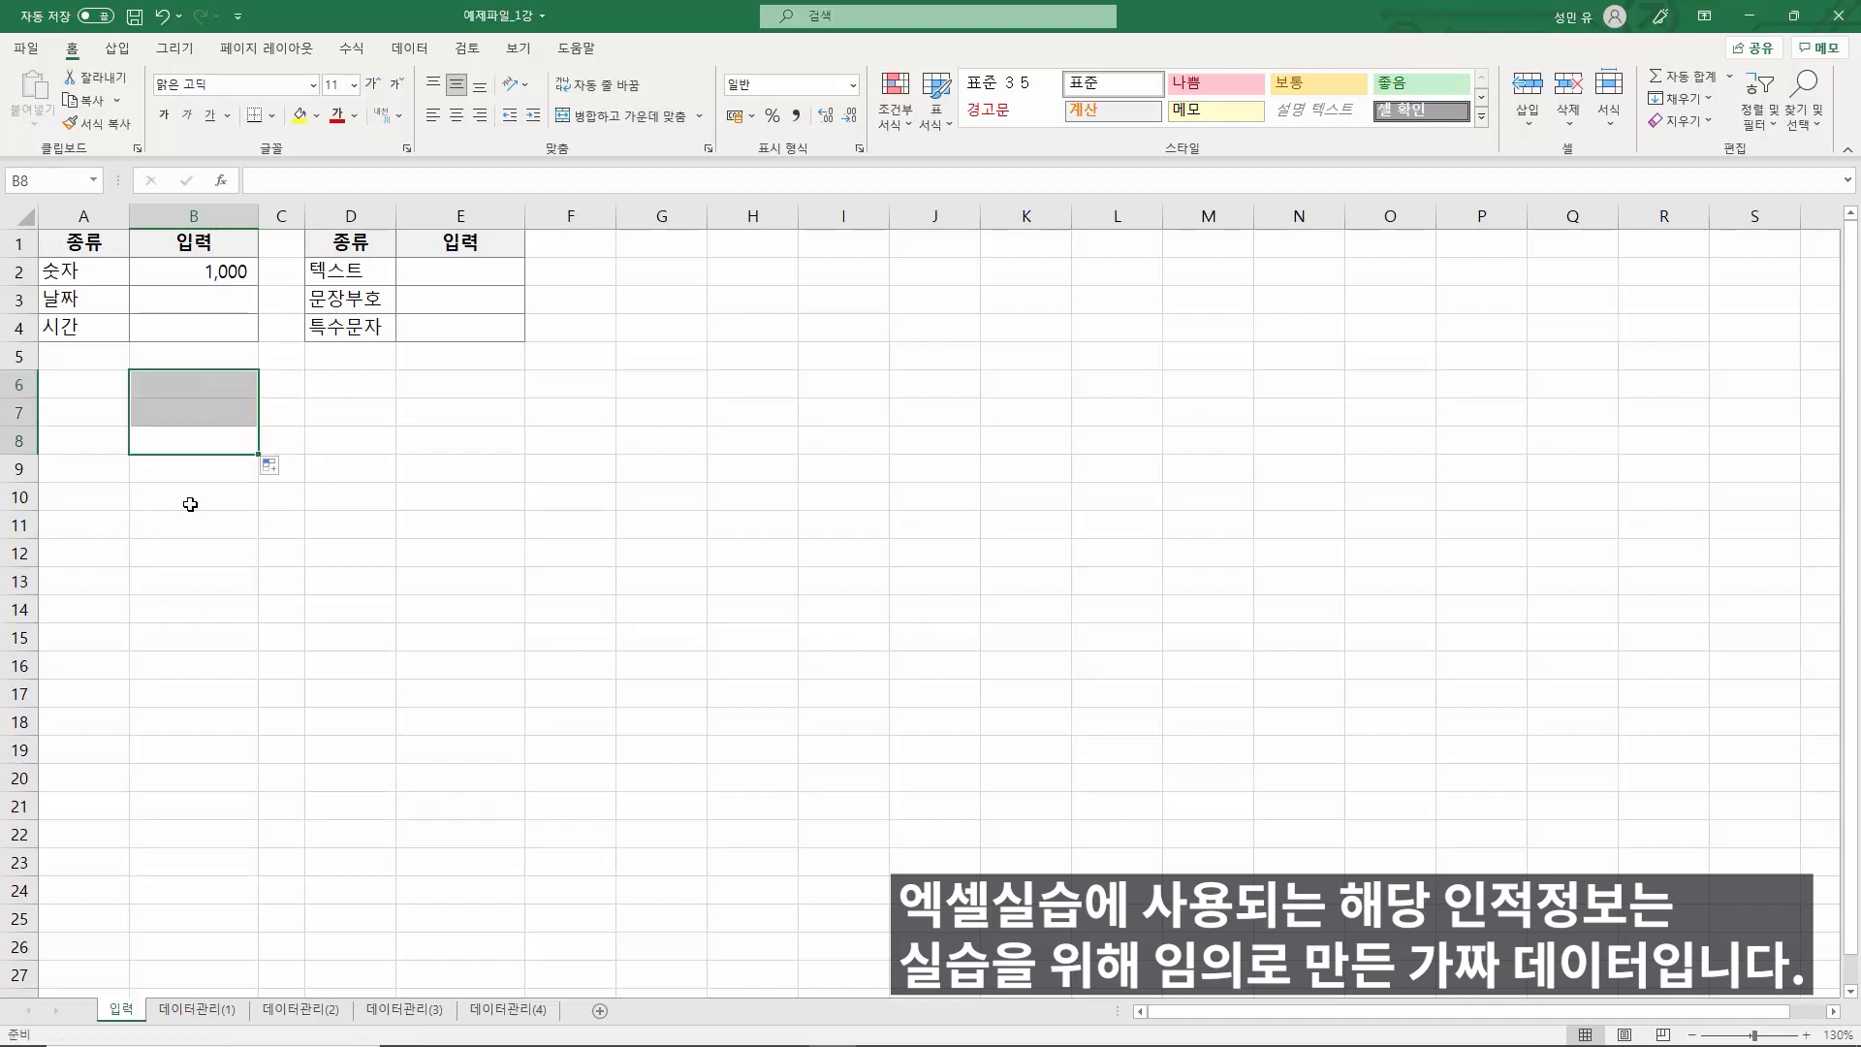
- Enter the date 1/1 in cell B3, beside 날짜
click(155, 296)
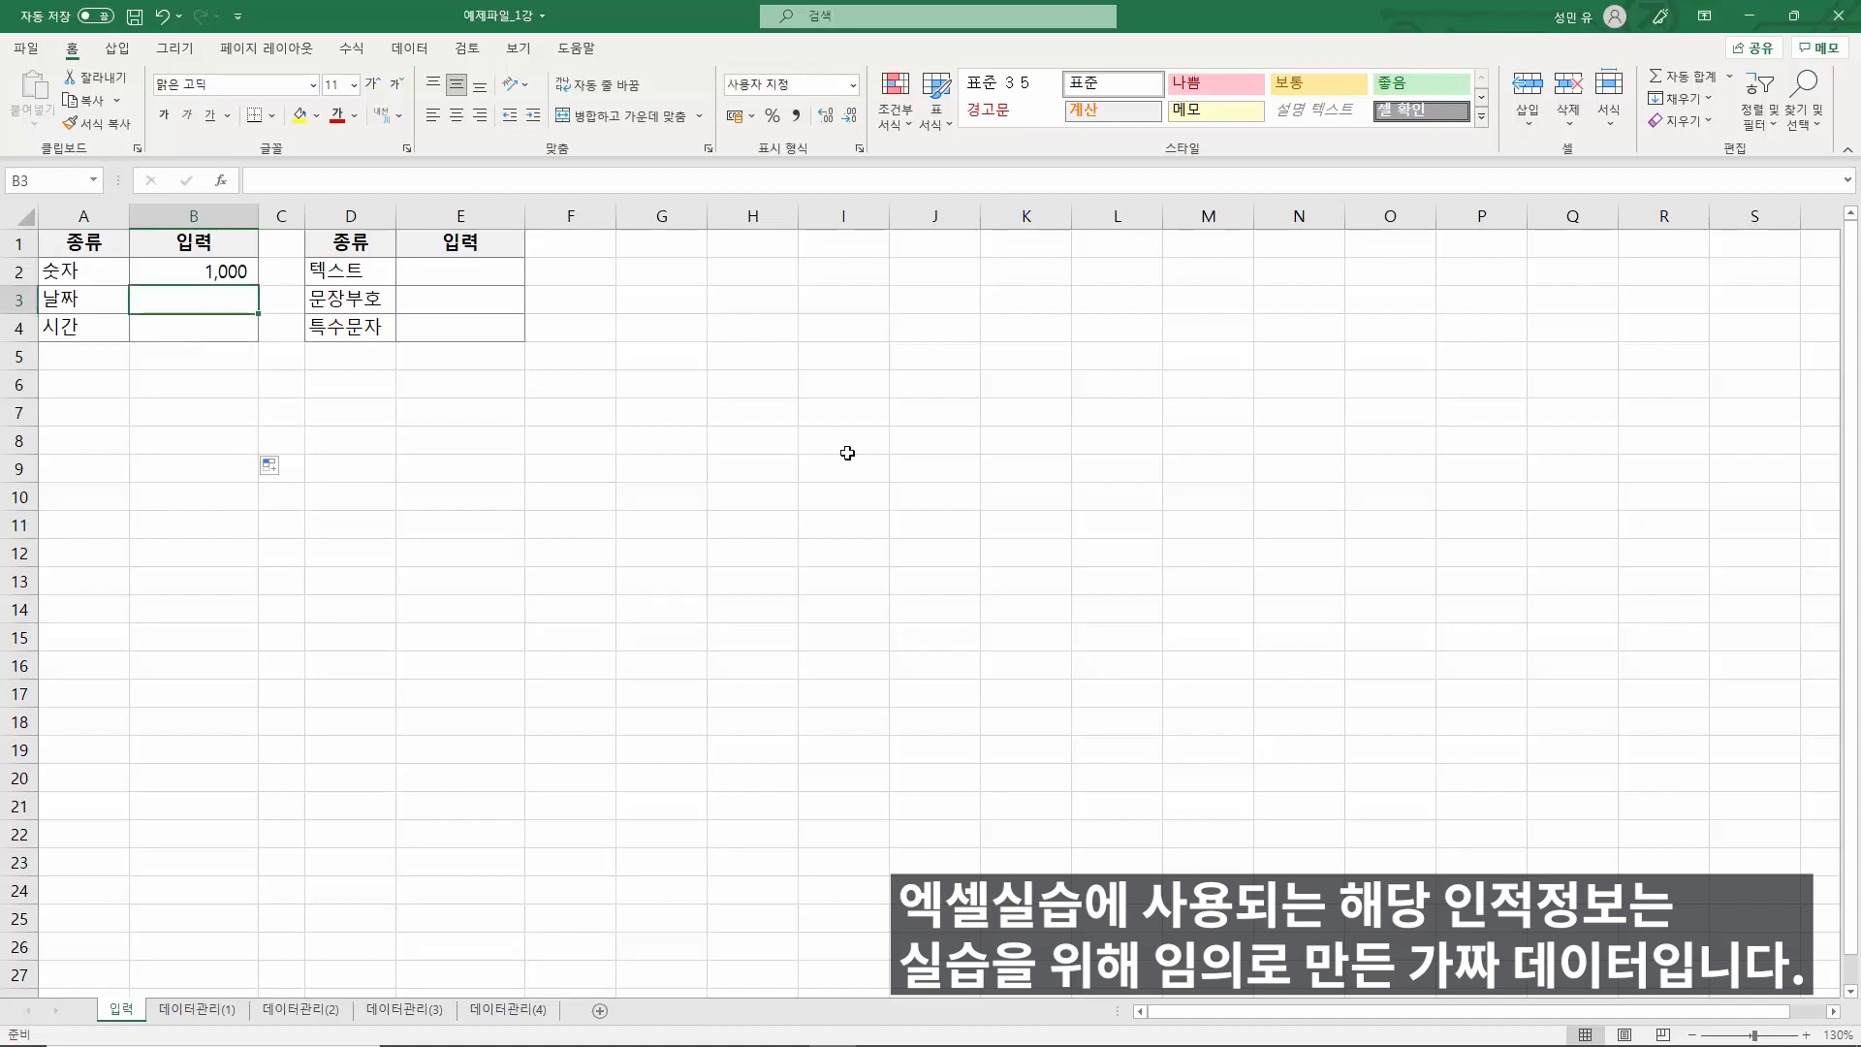
text(1/1)
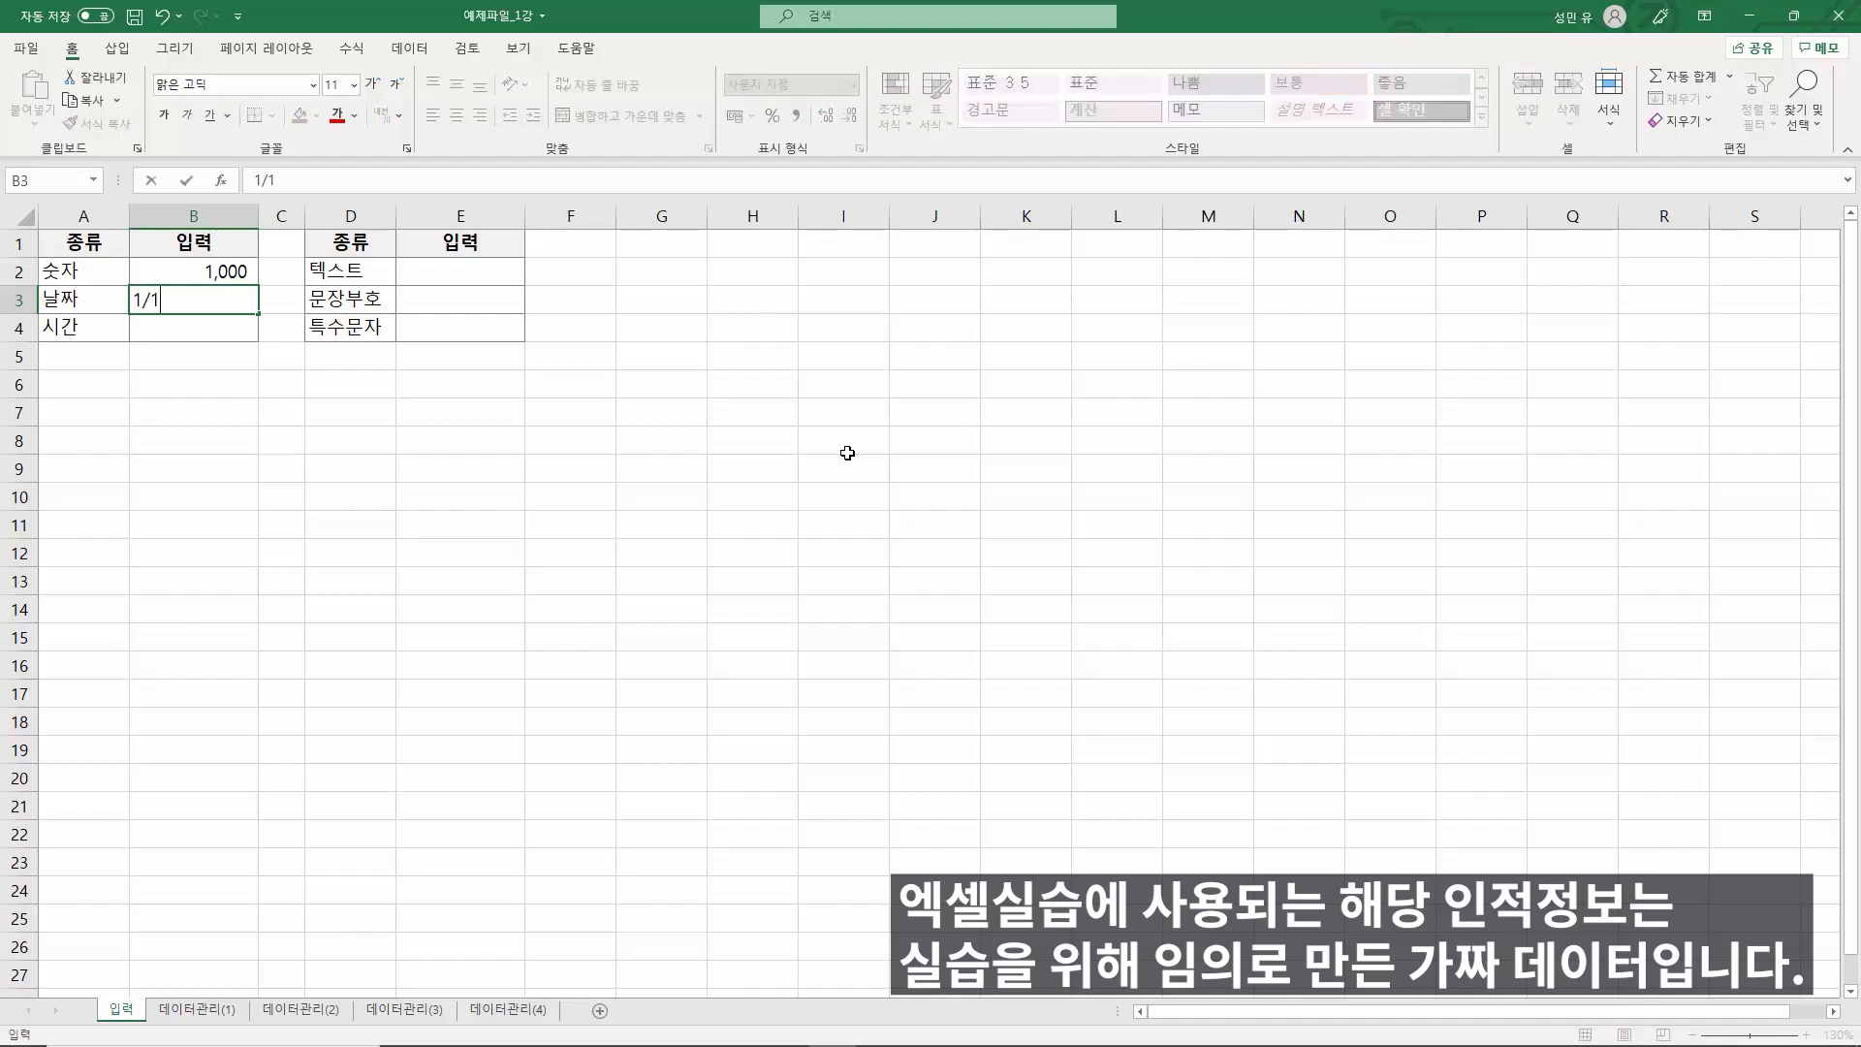
key(Return)
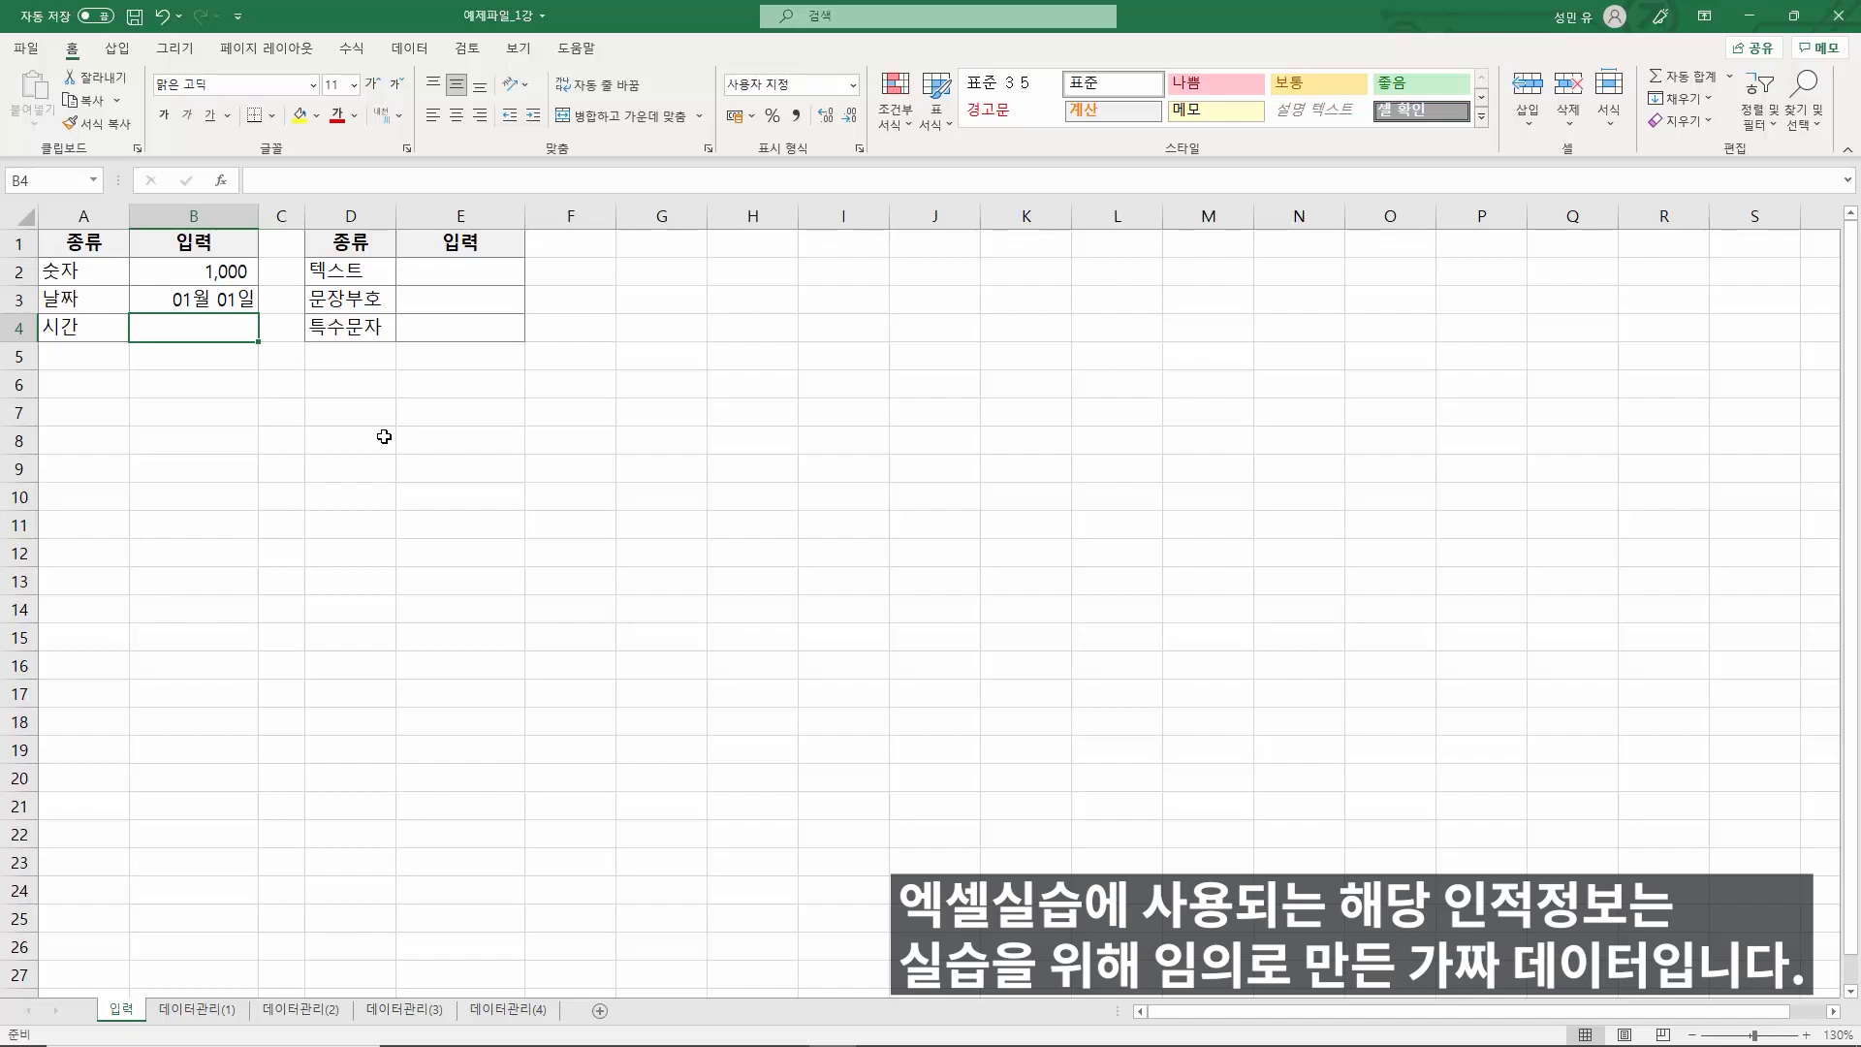
- Insert the current date in cell B4 and erase it again before committing the entry
key(ctrl+semicolon)
key(BackSpace)
key(BackSpace)
key(BackSpace)
key(BackSpace)
key(BackSpace)
key(BackSpace)
key(BackSpace)
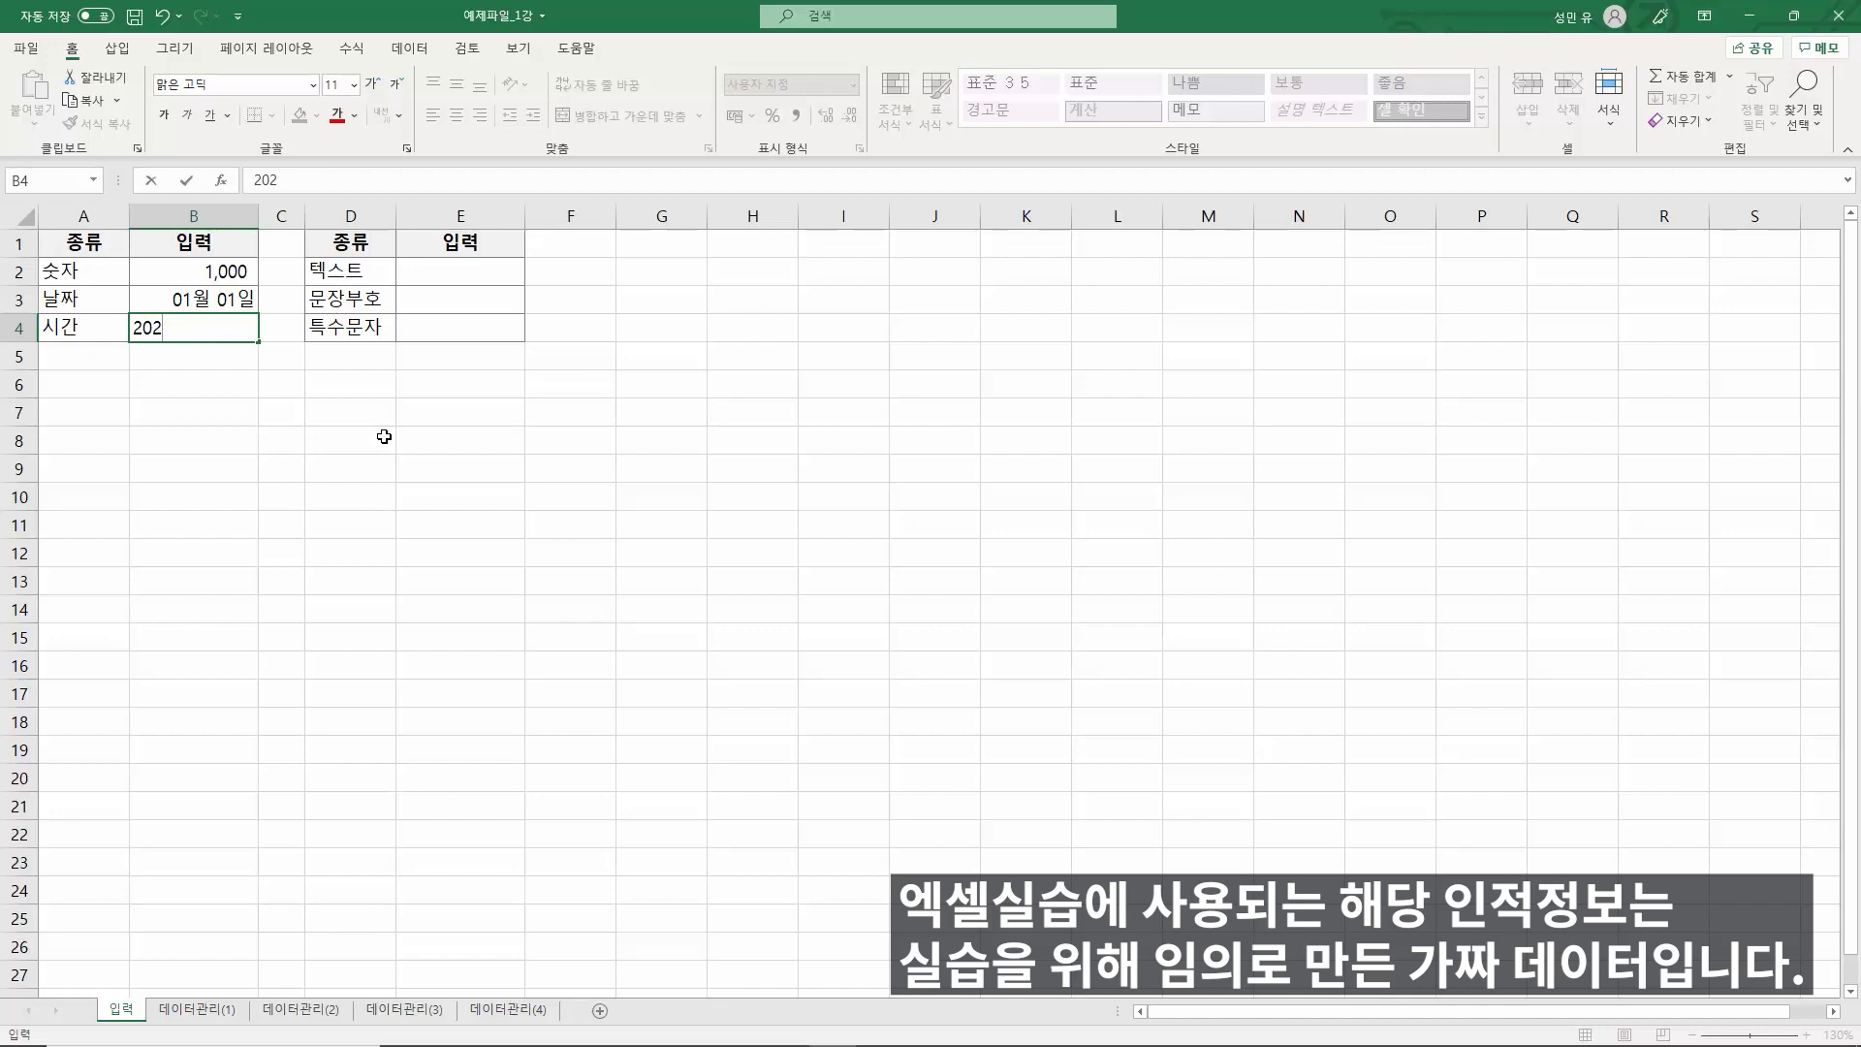
key(BackSpace)
key(BackSpace)
key(BackSpace)
- Insert the current time in cell B4, beside 시간
key(ctrl+shift+semicolon)
key(Return)
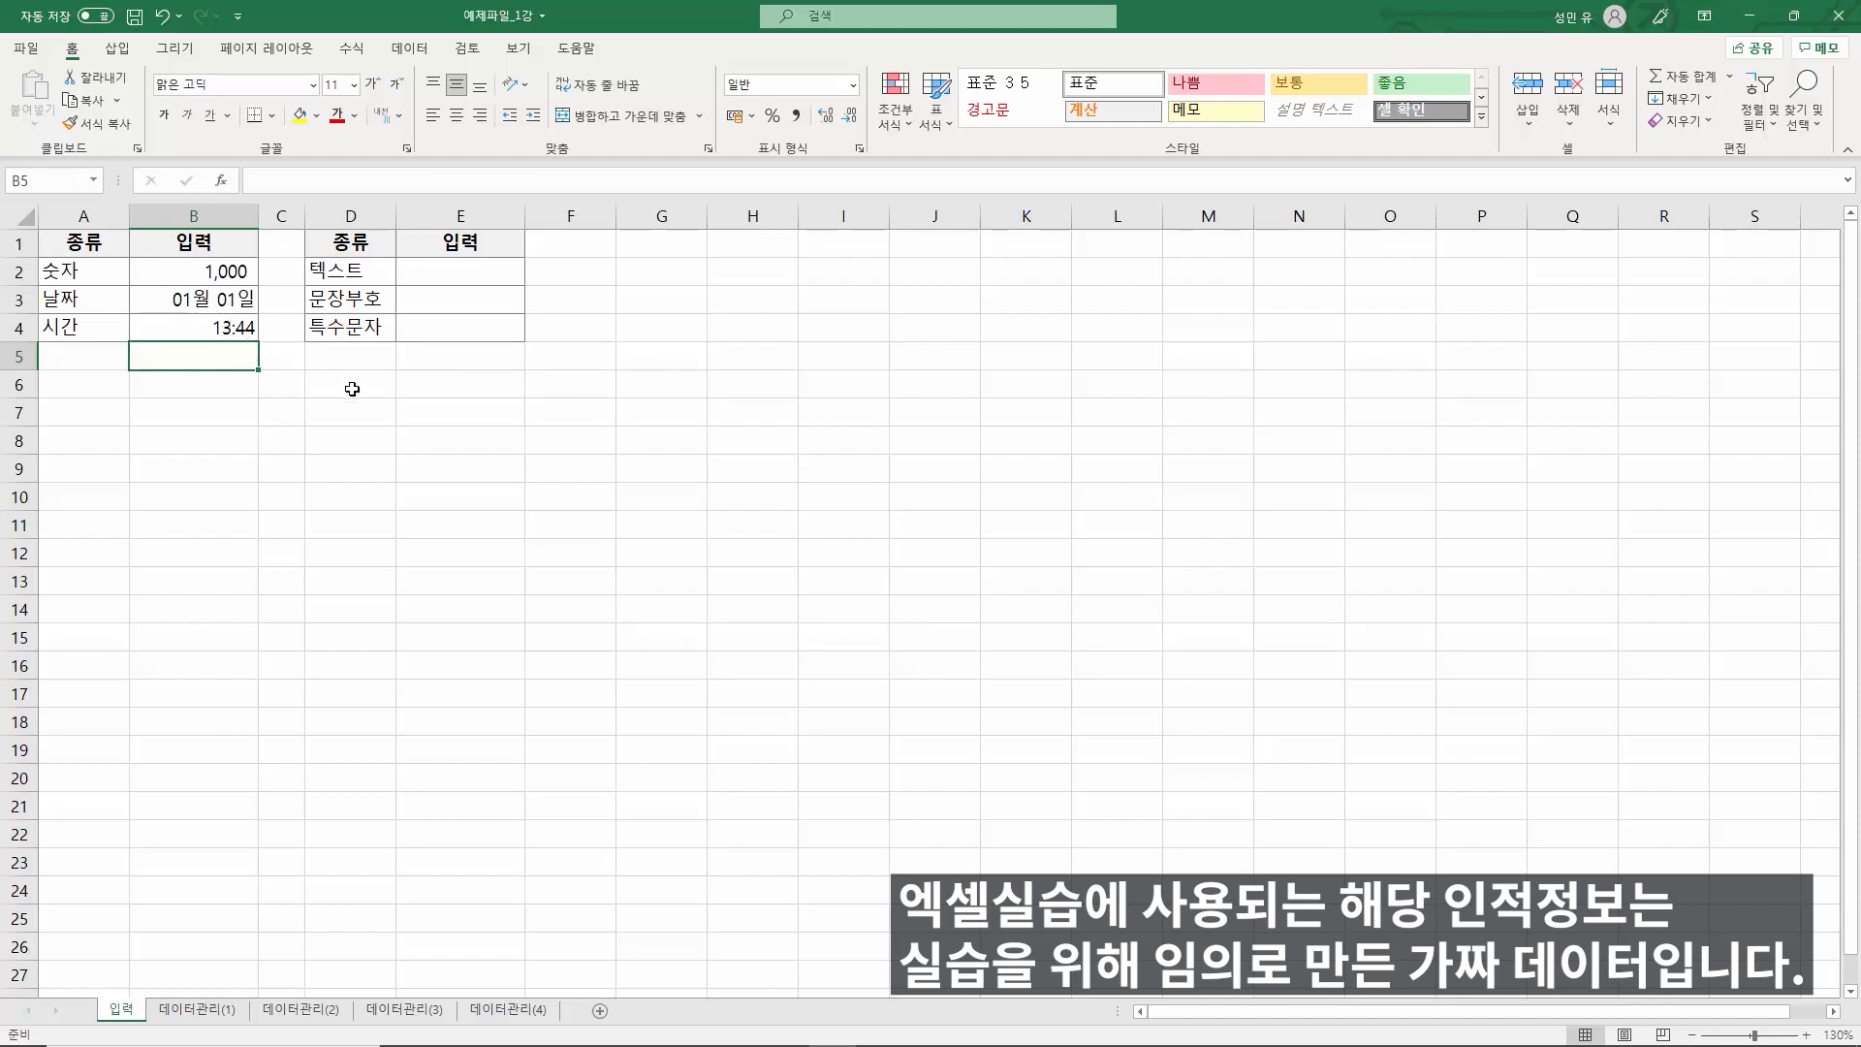
- Enter the text 엑셀 in cell E2, beside 텍스트, and reselect that cell
click(446, 271)
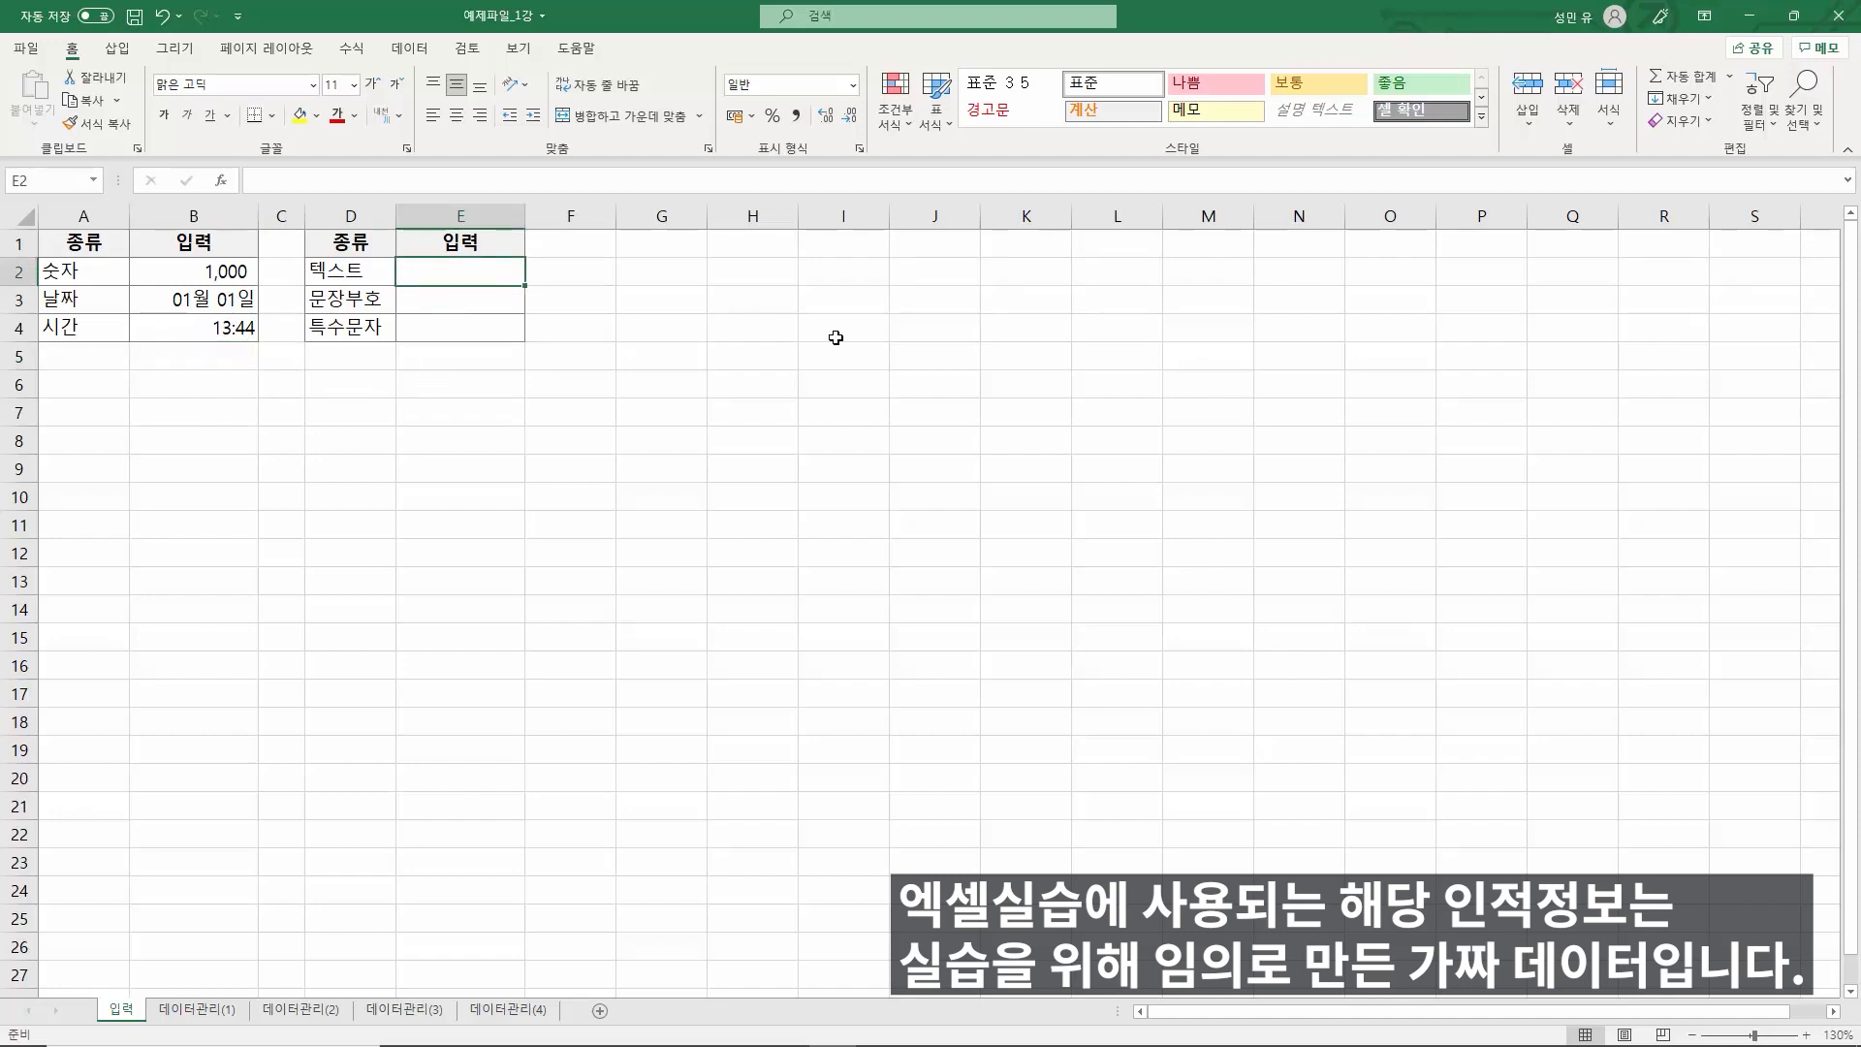
text(엑)
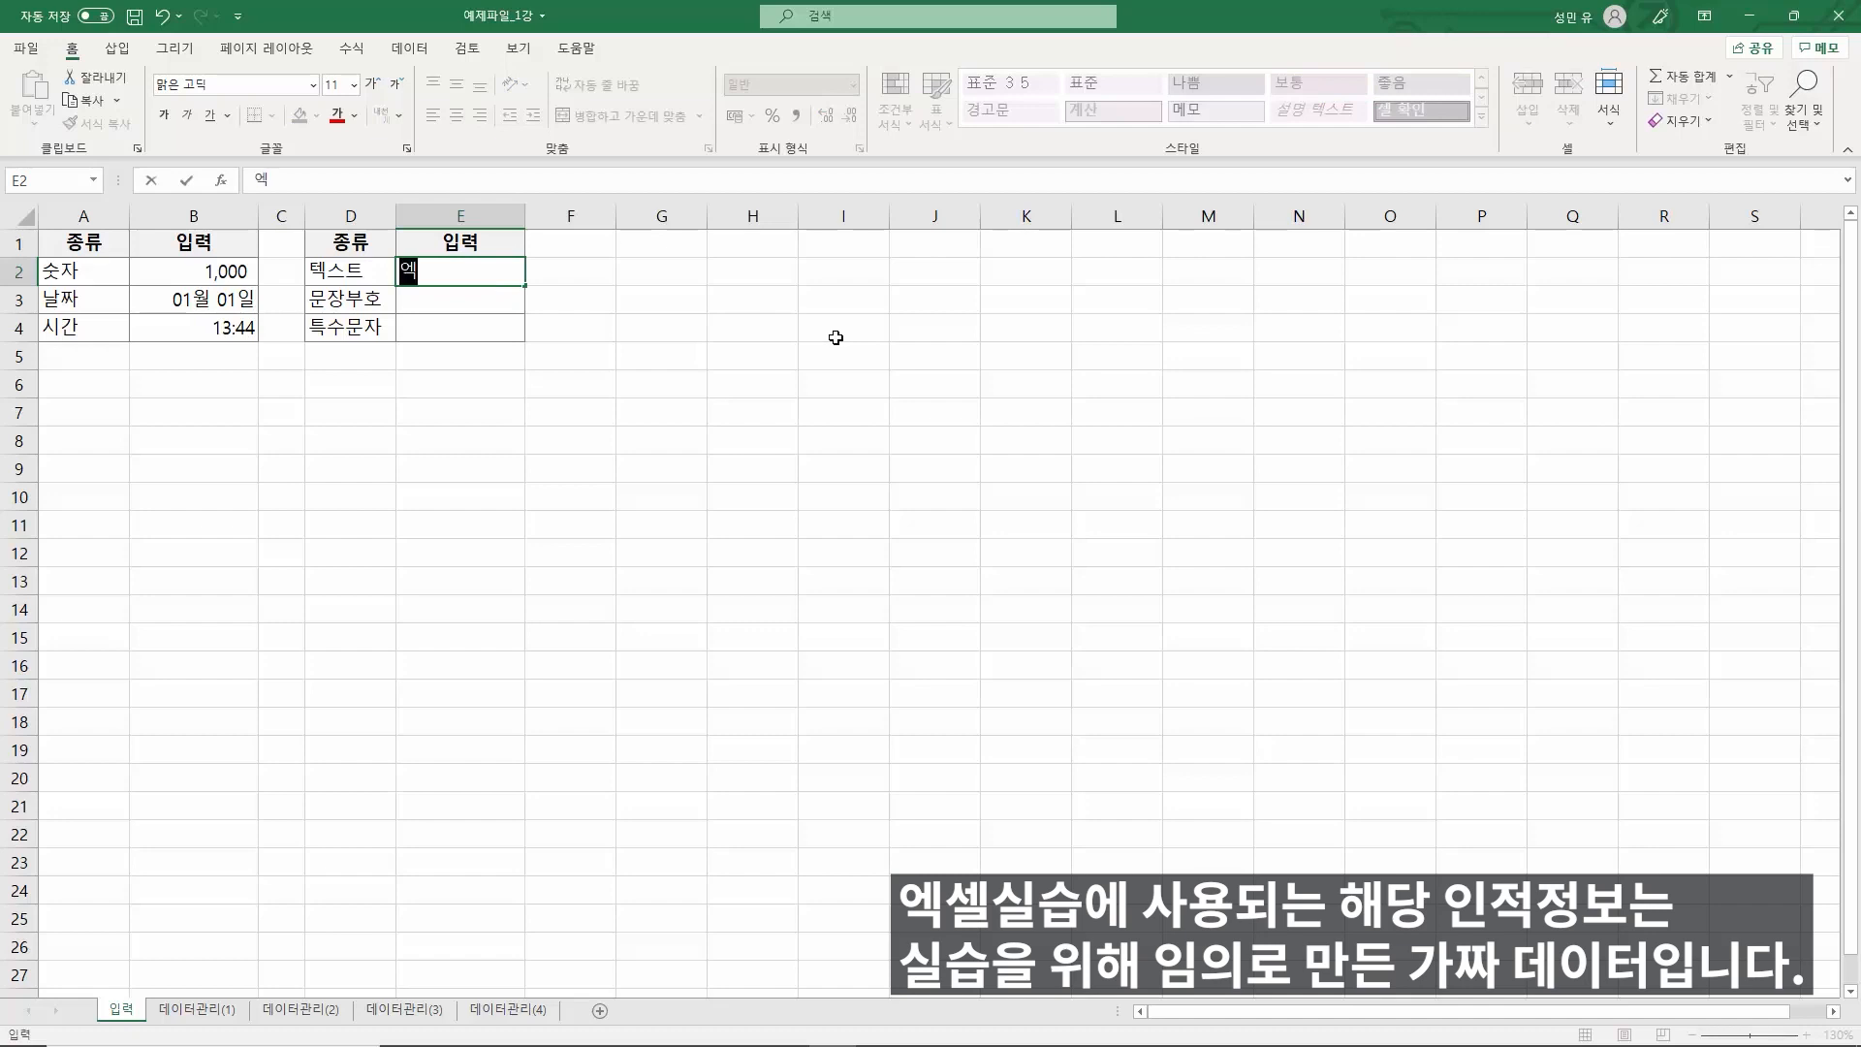
text(셀)
key(Return)
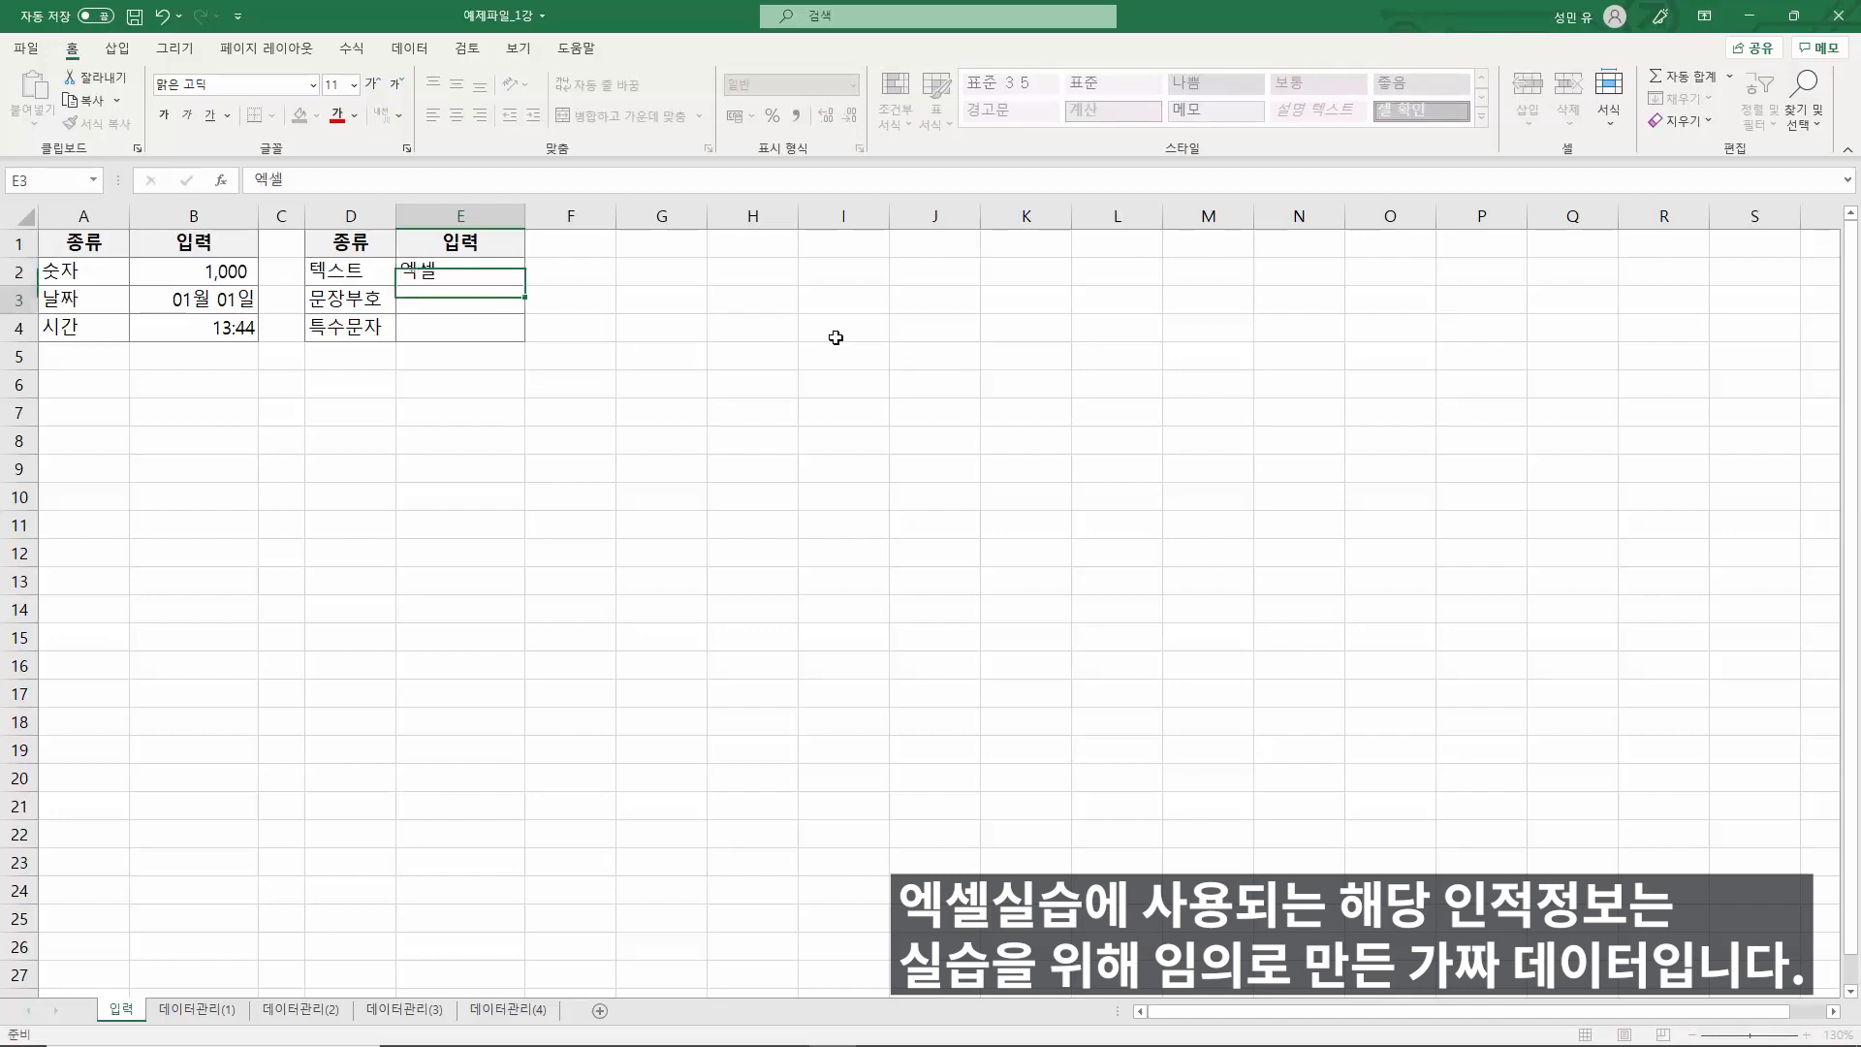
click(447, 273)
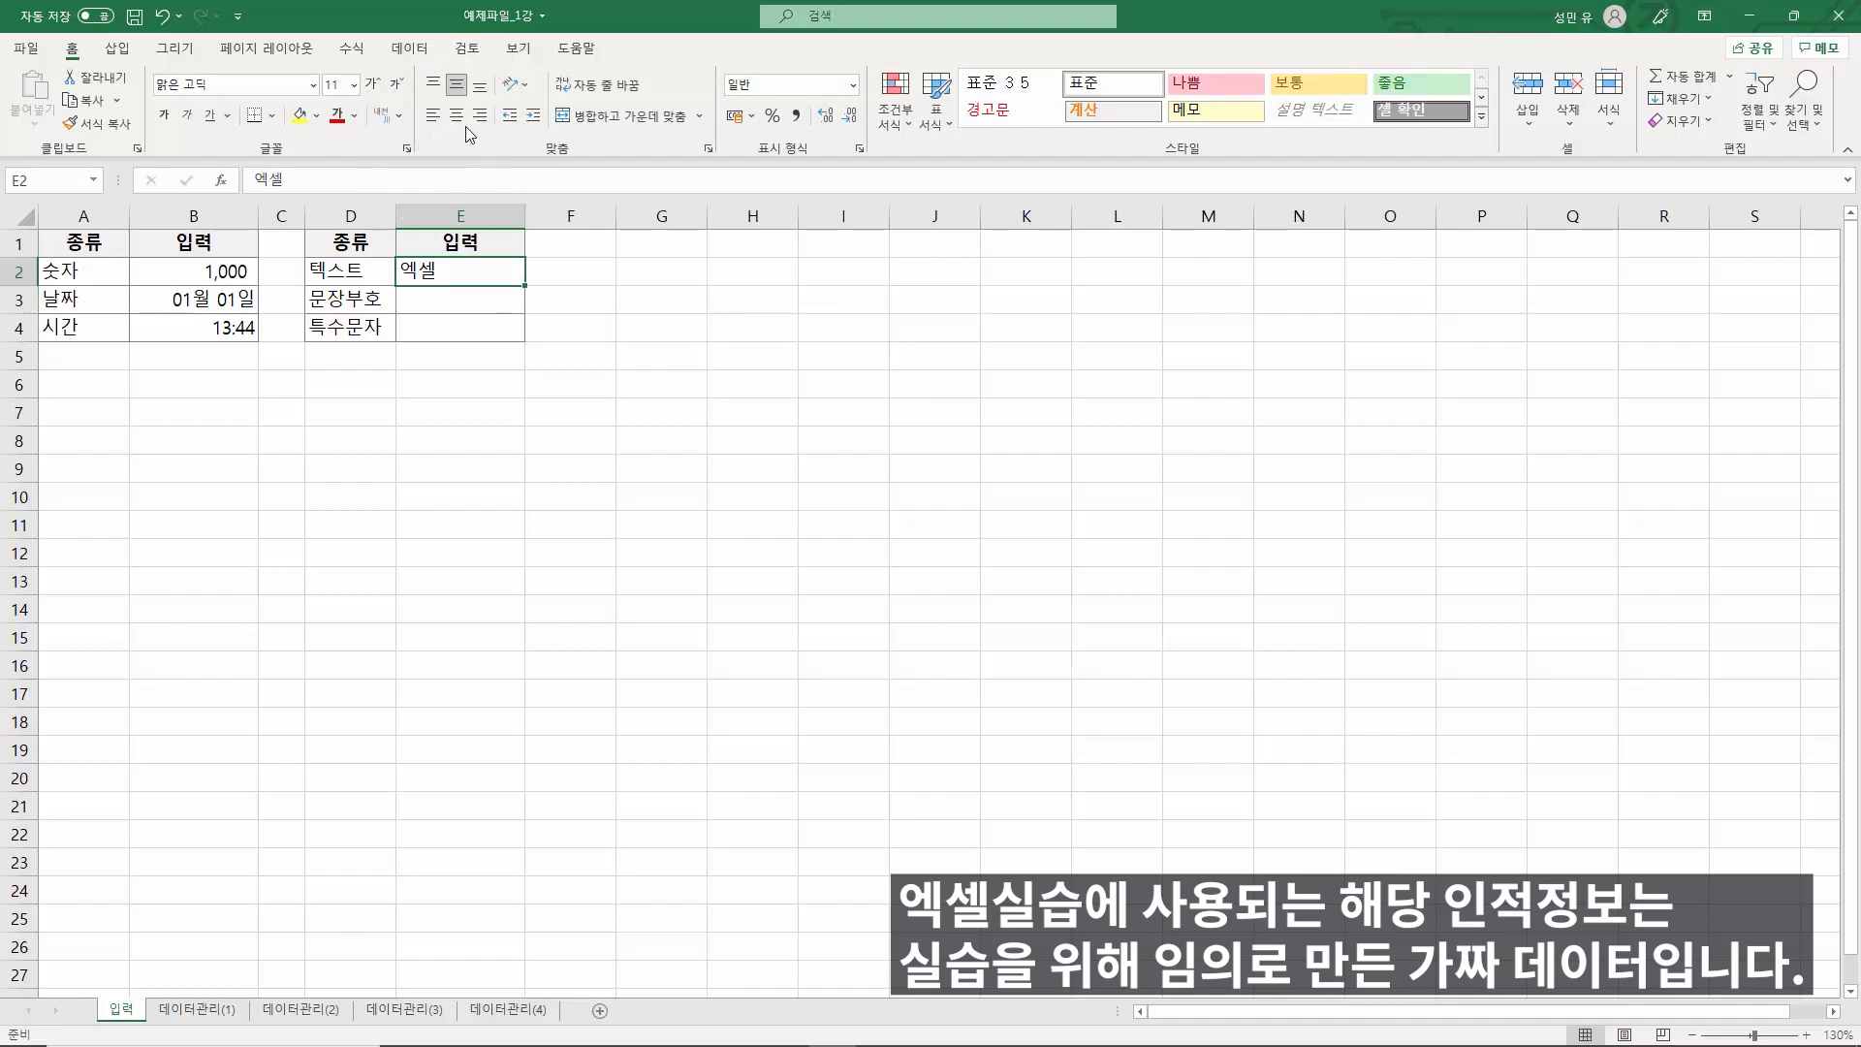
- Enter the punctuation marks ?+*&%^ in cell E3, beside 문장부호
click(430, 304)
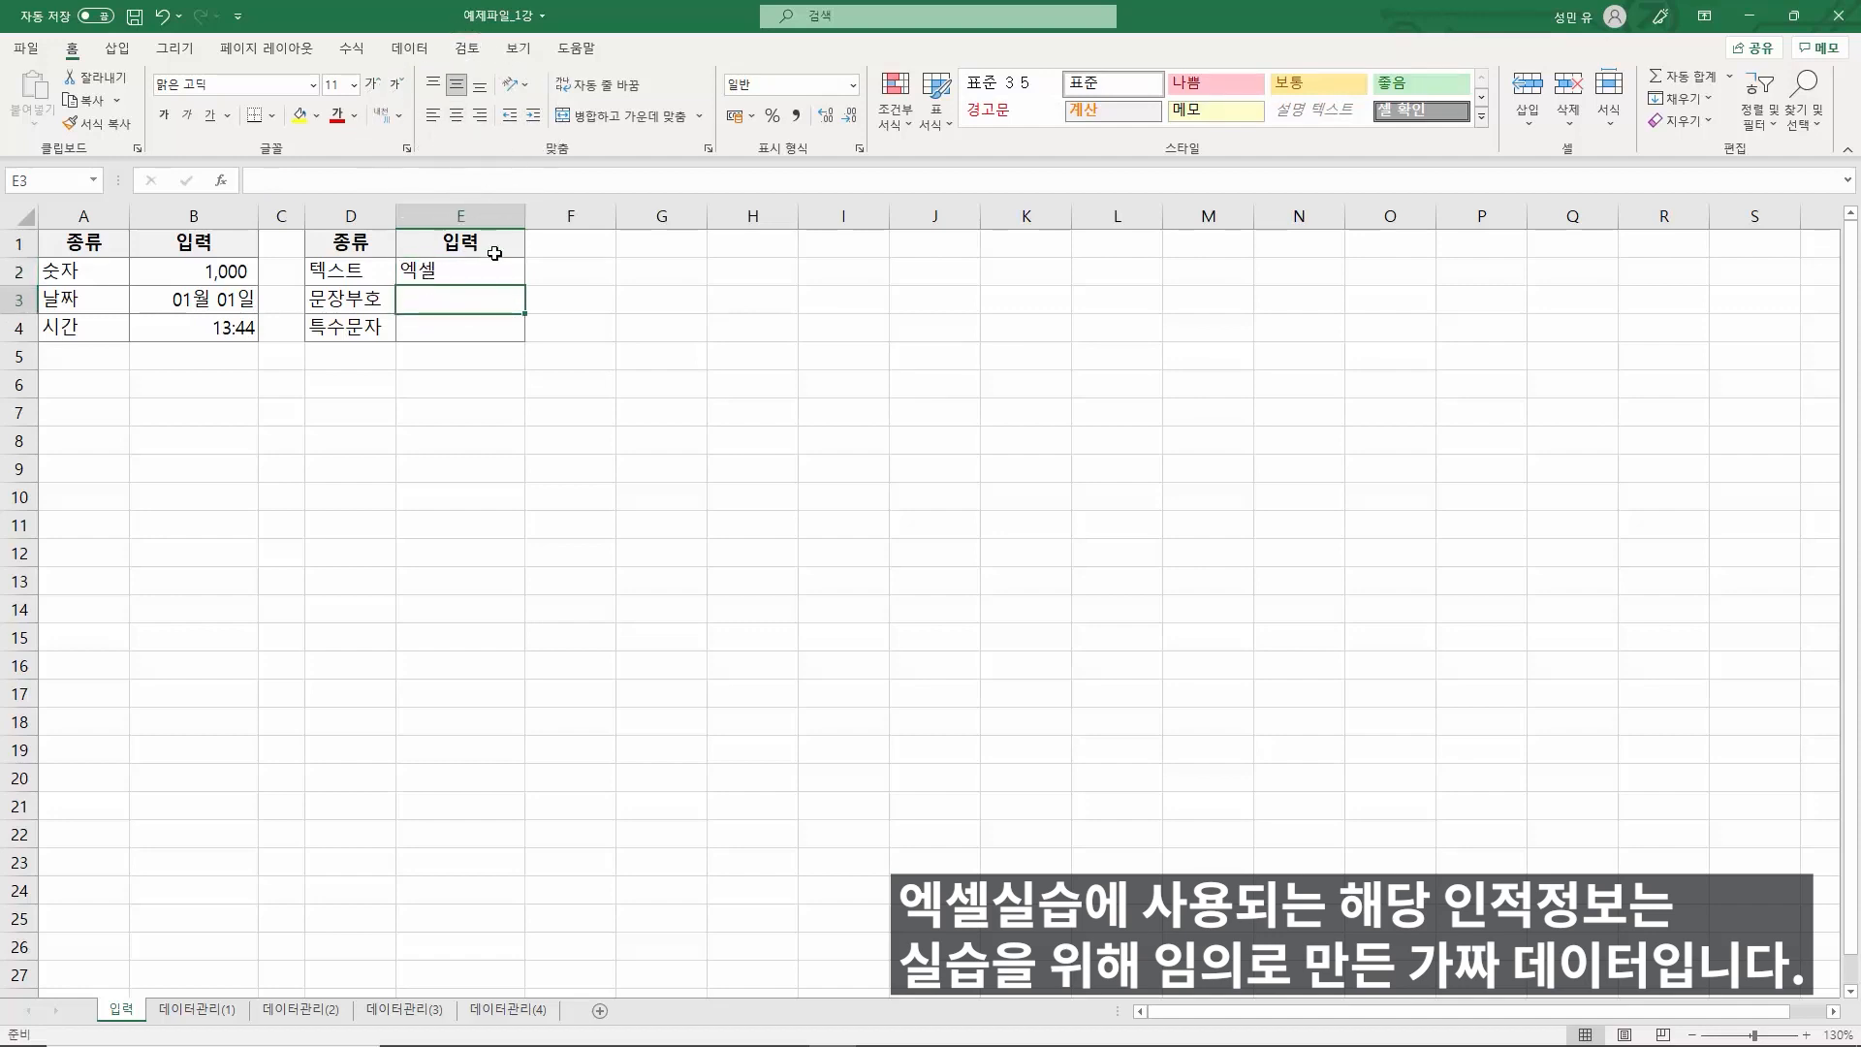
text(?+*&%^)
key(Return)
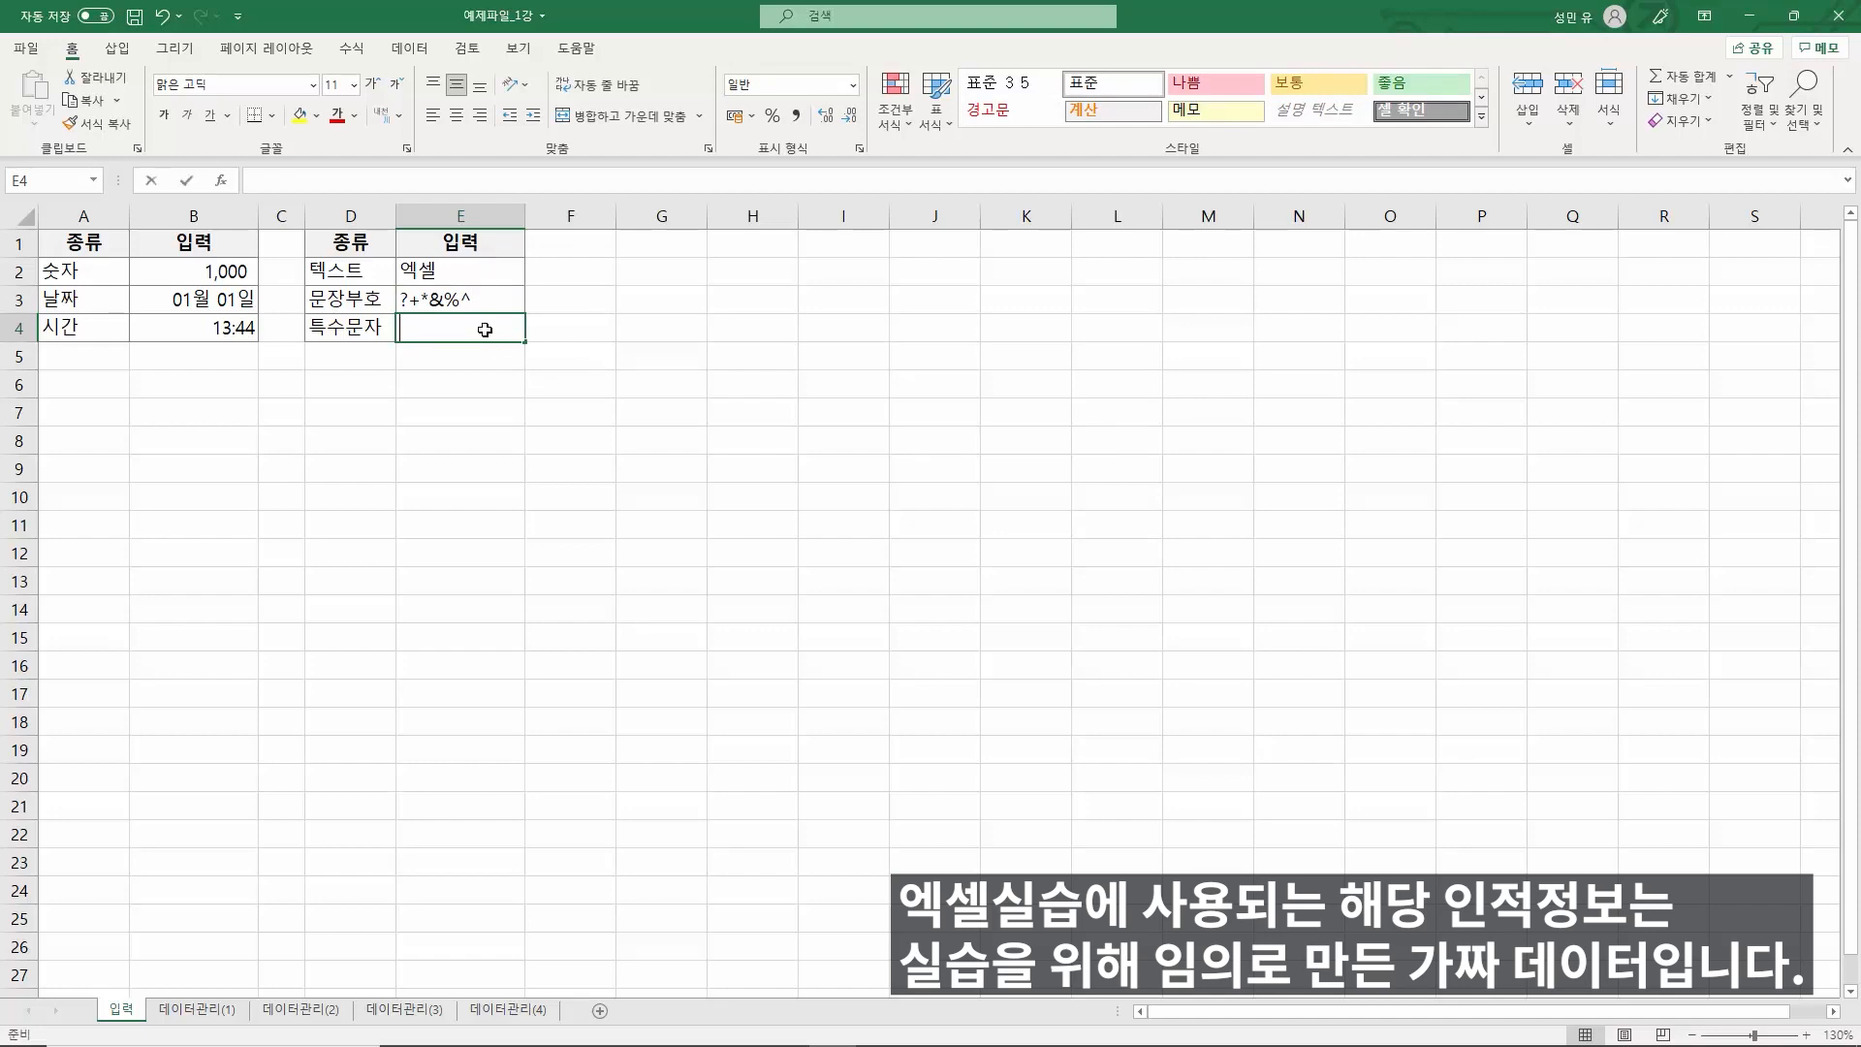
- Insert the special characters ★, & and ※ in cell E4 through the ㅁ symbol conversion list
text(ㅁ)
key(Hangul_Hanja)
text(8ㅁ)
key(Hangul_Hanja)
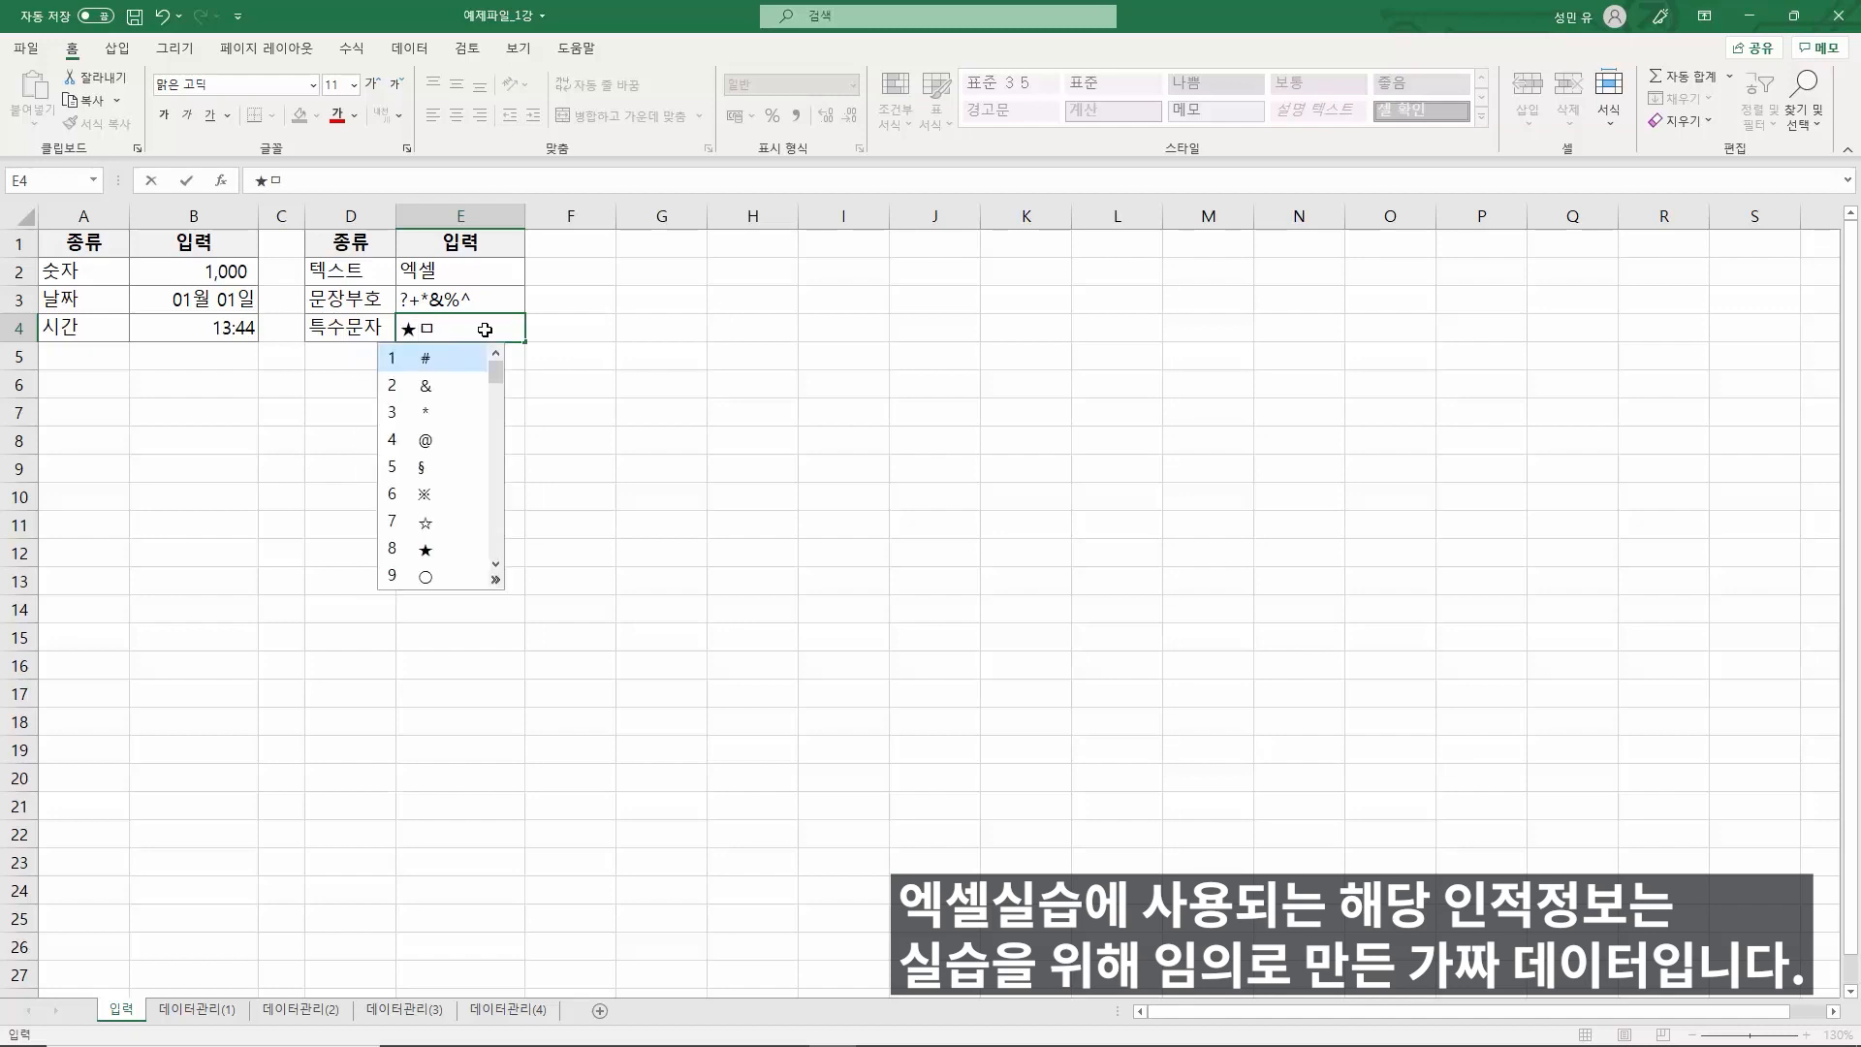
key(Down)
key(Return)
text(ㅁ)
key(Hangul_Hanja)
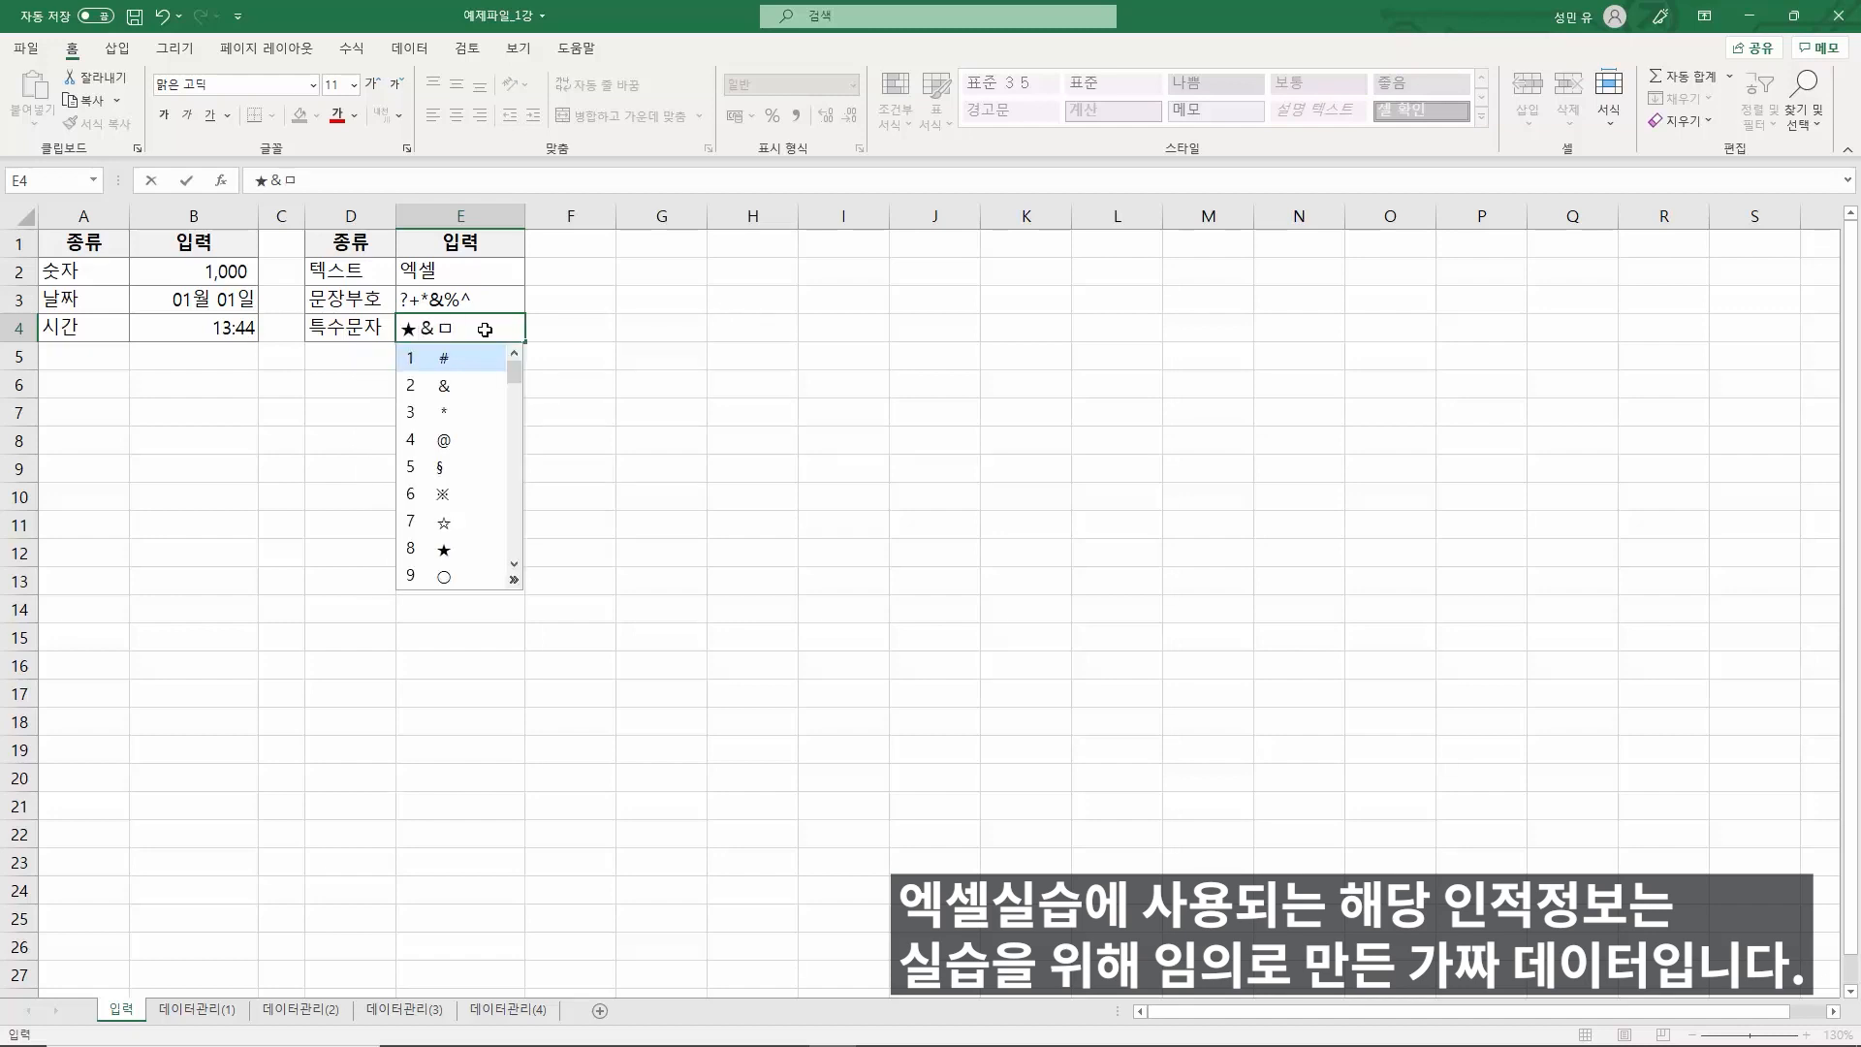
text(6ㅁ)
- Add the ◐ symbol to E4 from the expanded ㅁ symbol list and commit the cell entry
key(Hangul_Hanja)
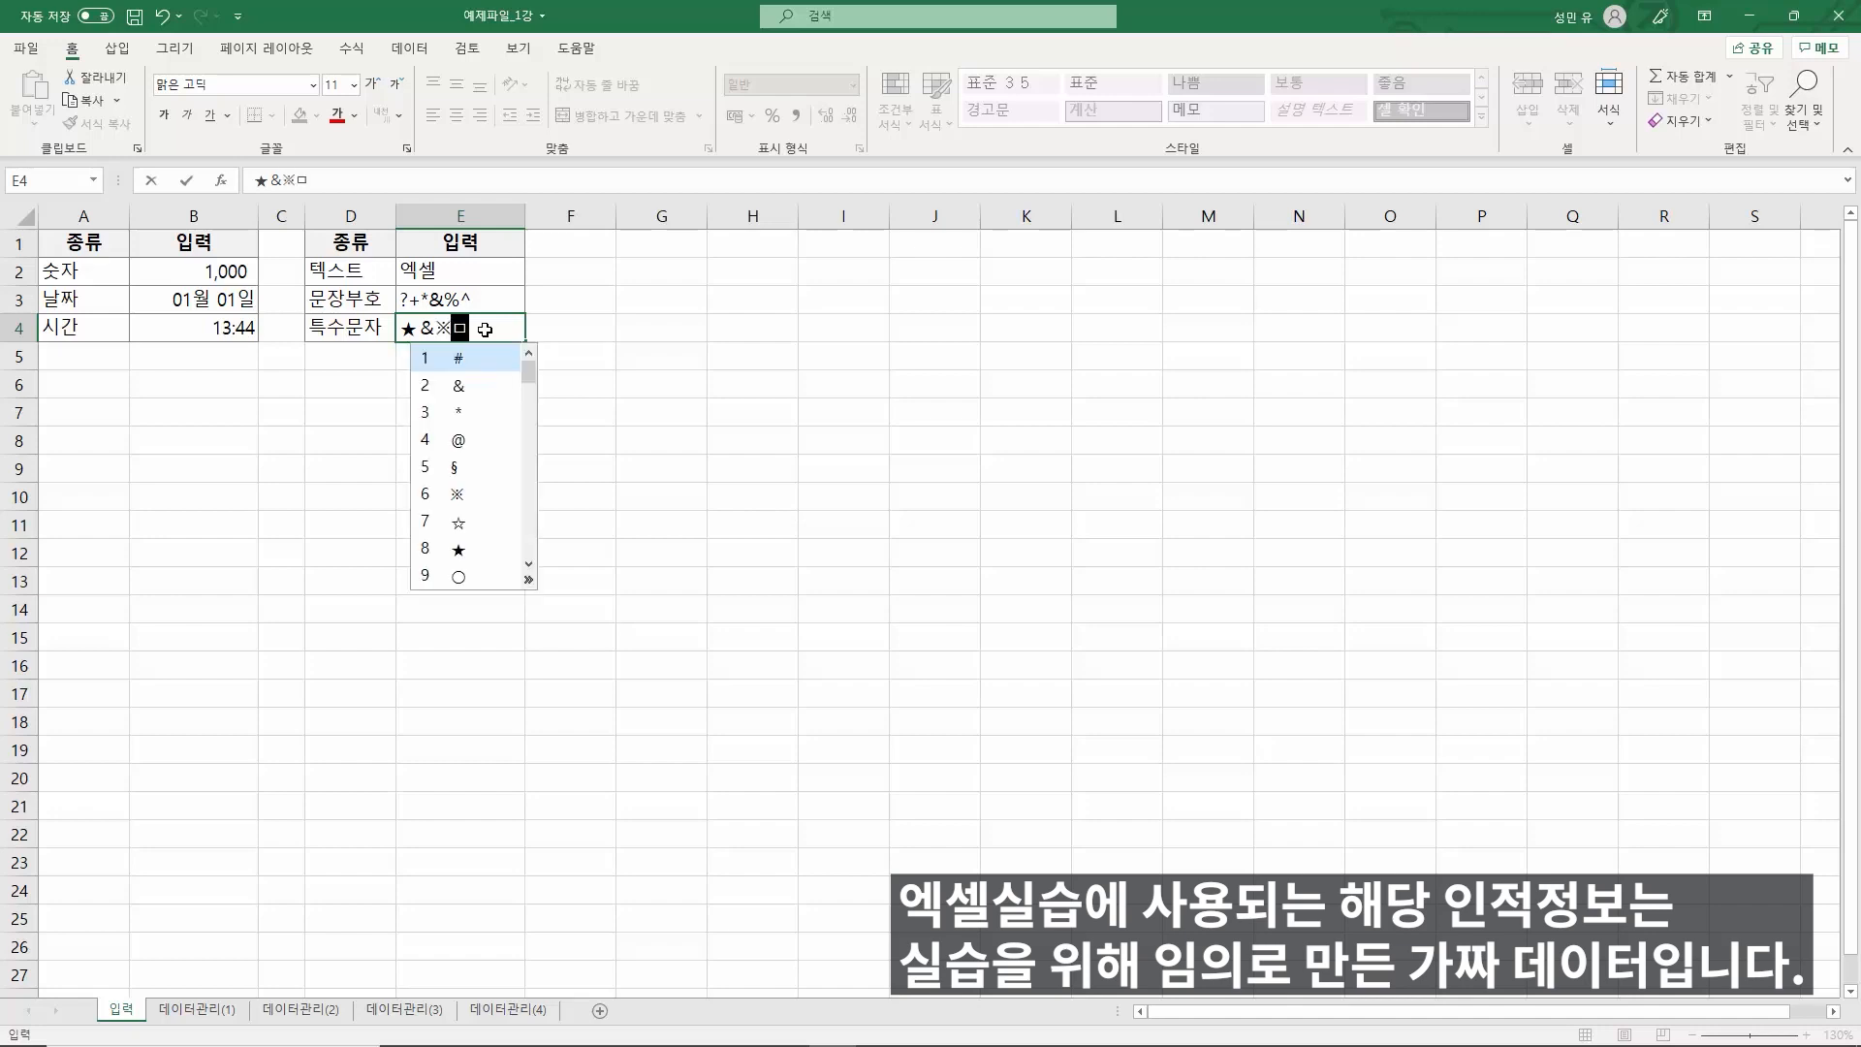
key(Tab)
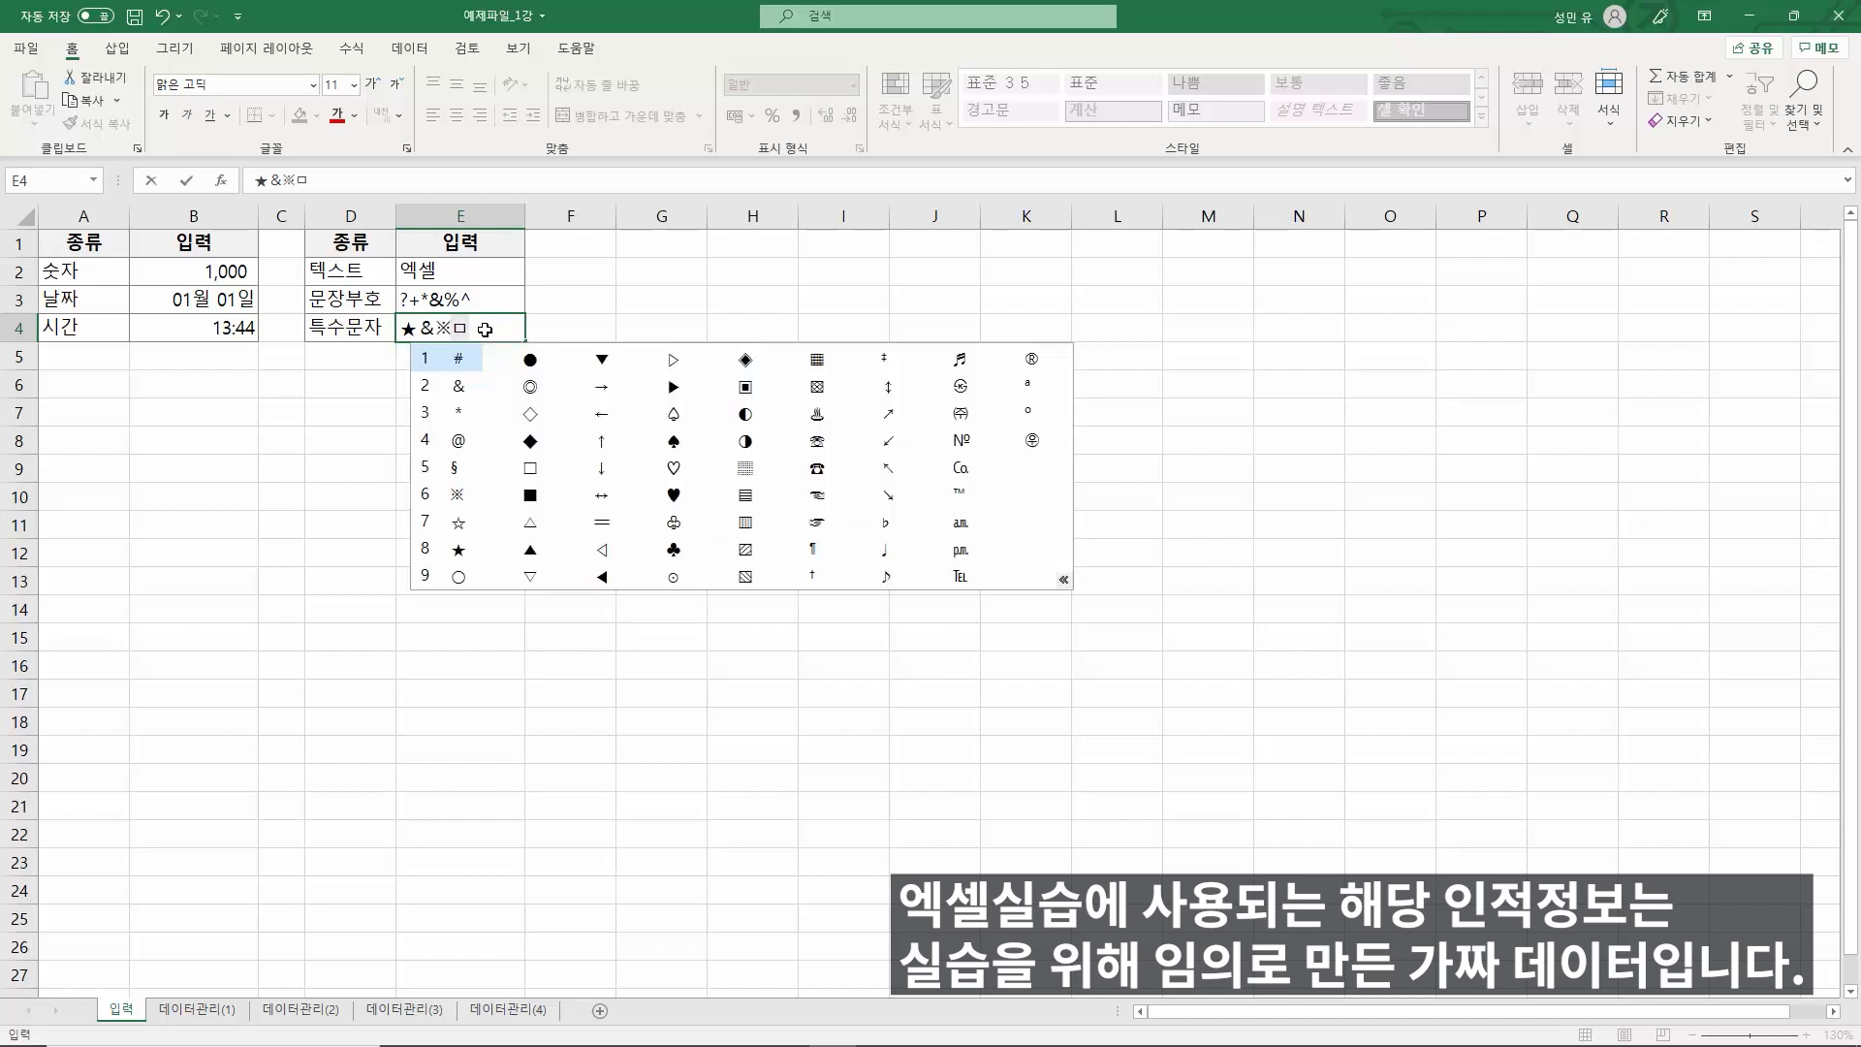
key(Right)
key(Right)
key(Right)
key(Right)
key(Down)
key(Down)
key(Return)
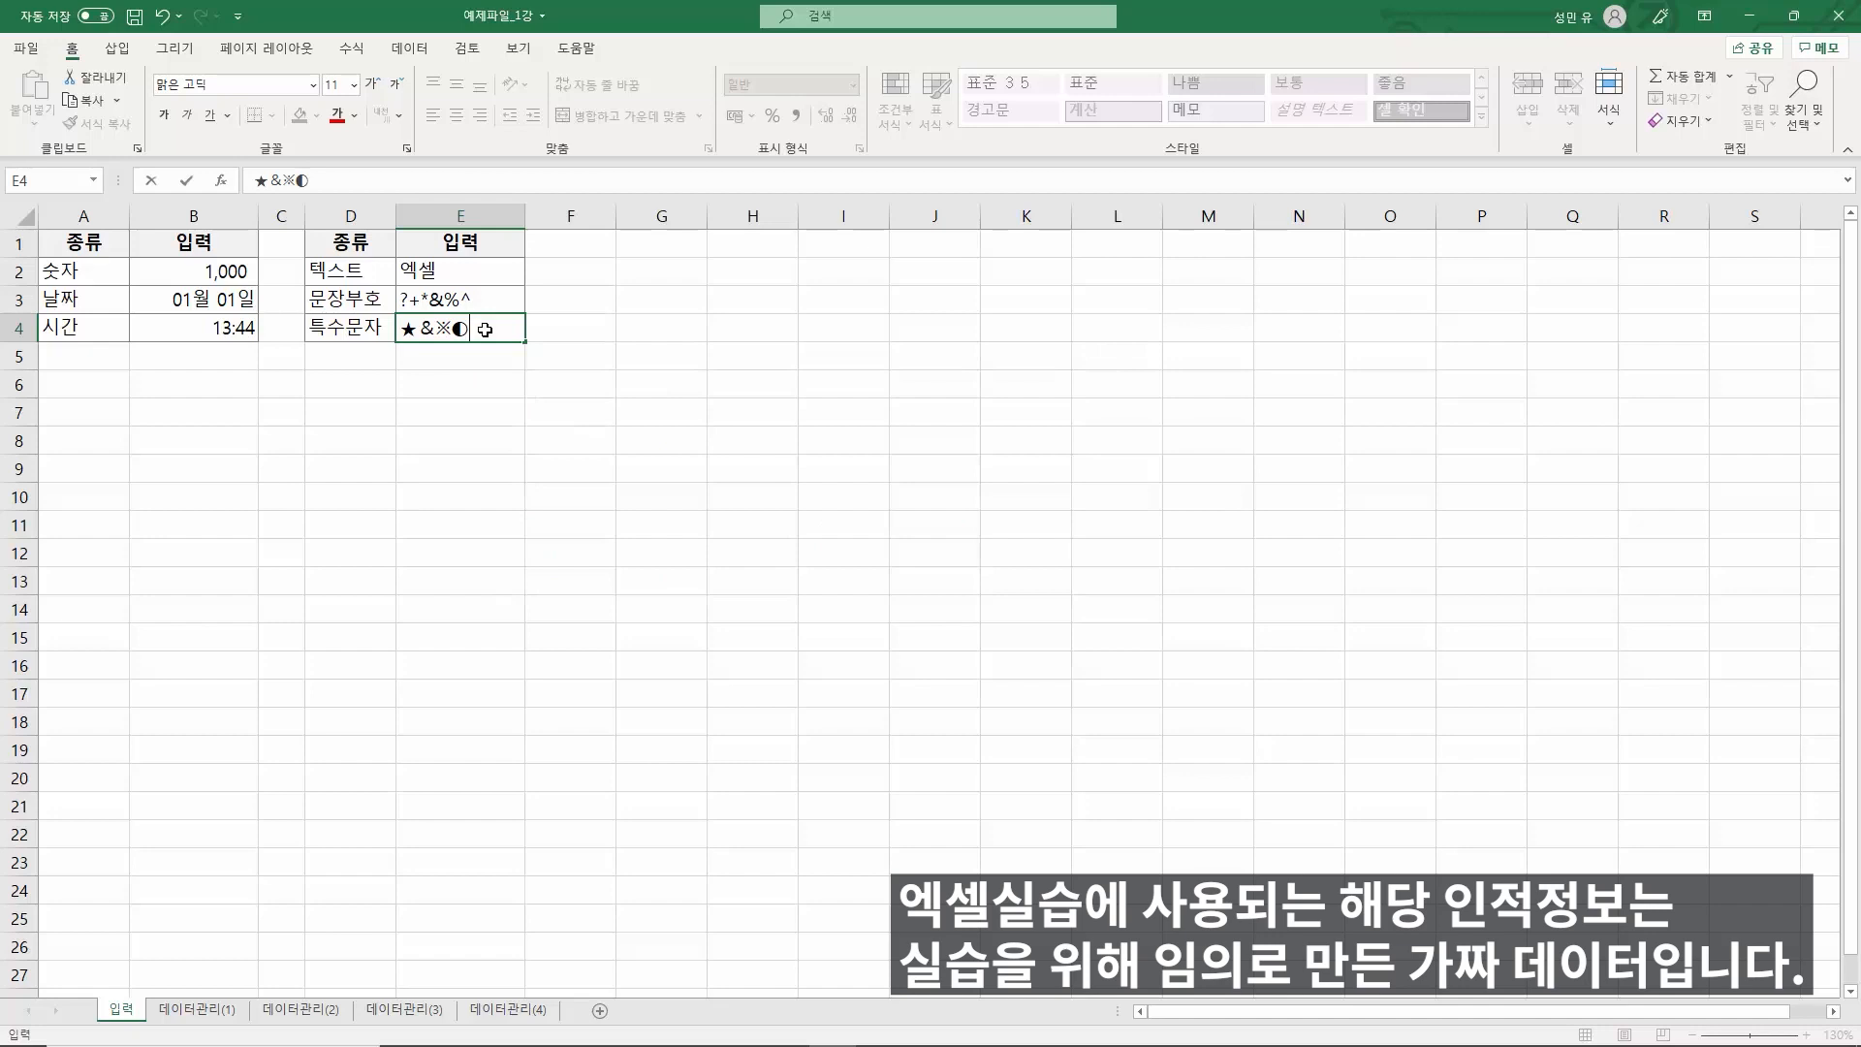
key(Return)
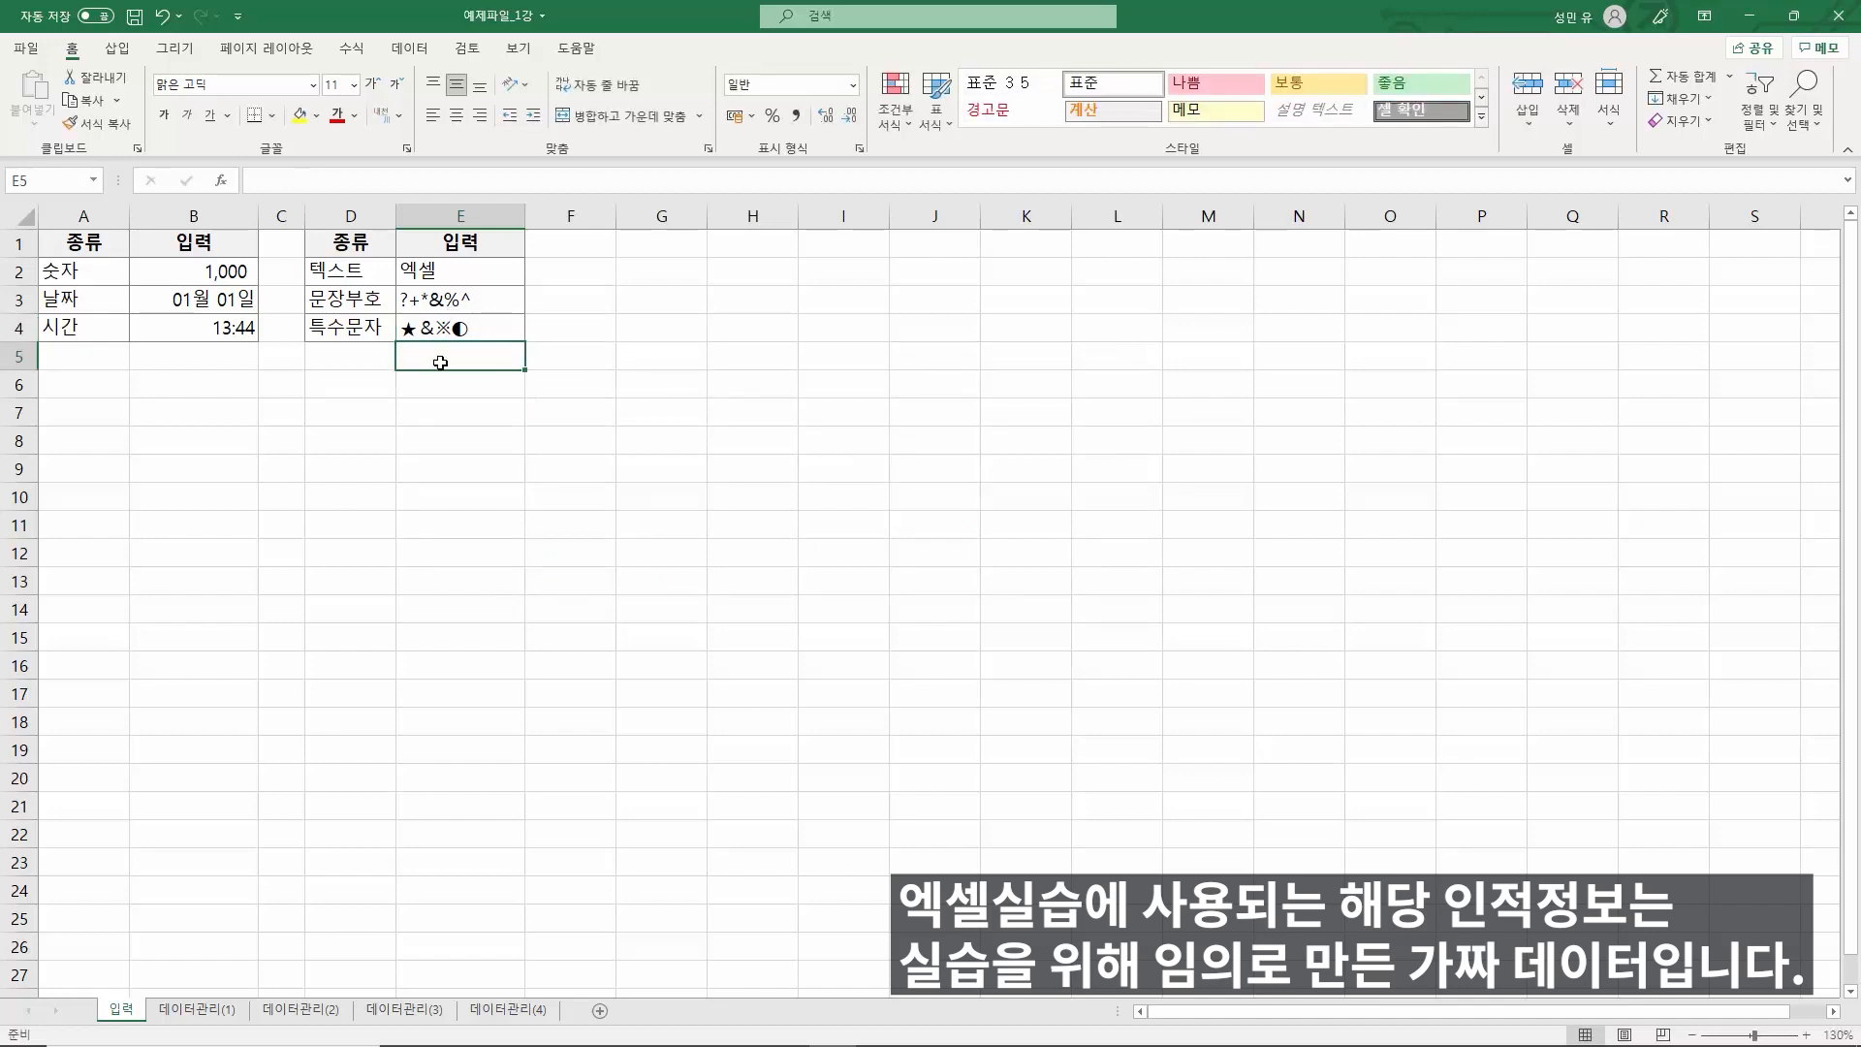
- Enter 15-365 in cell E7 and select that cell again
click(450, 415)
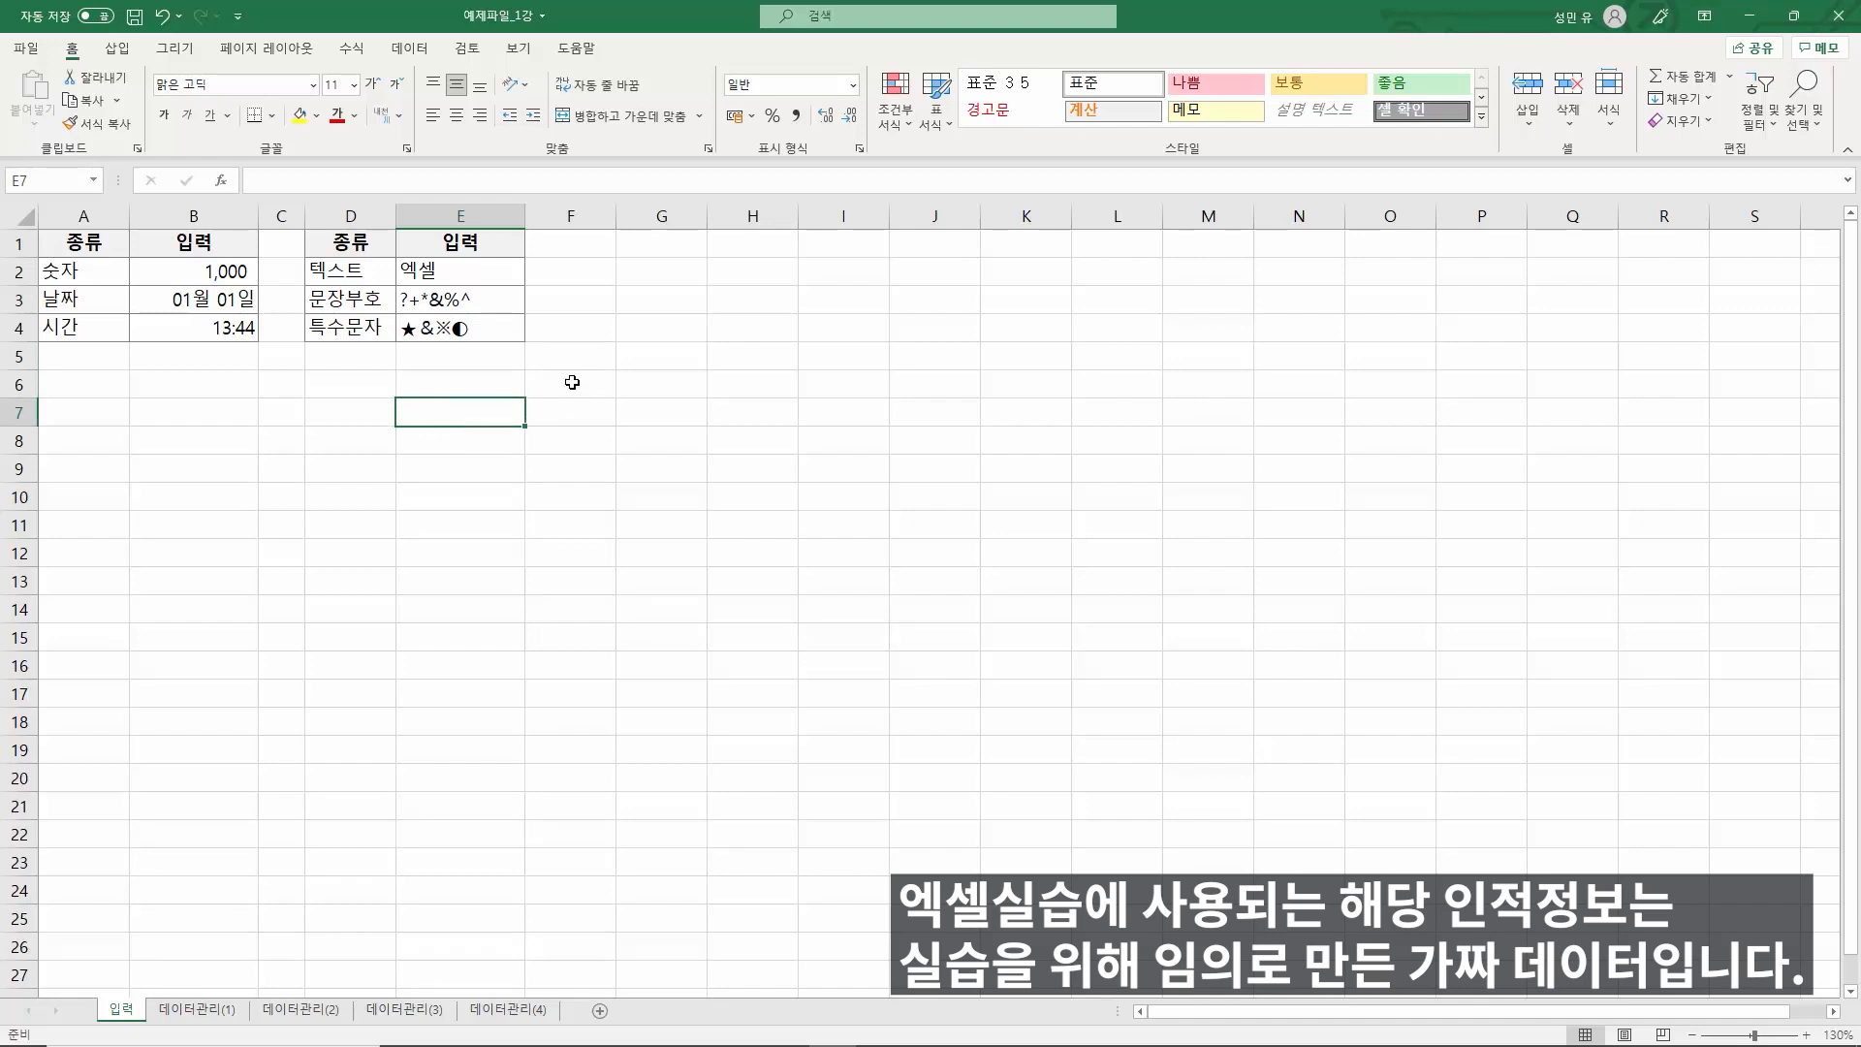
text(15)
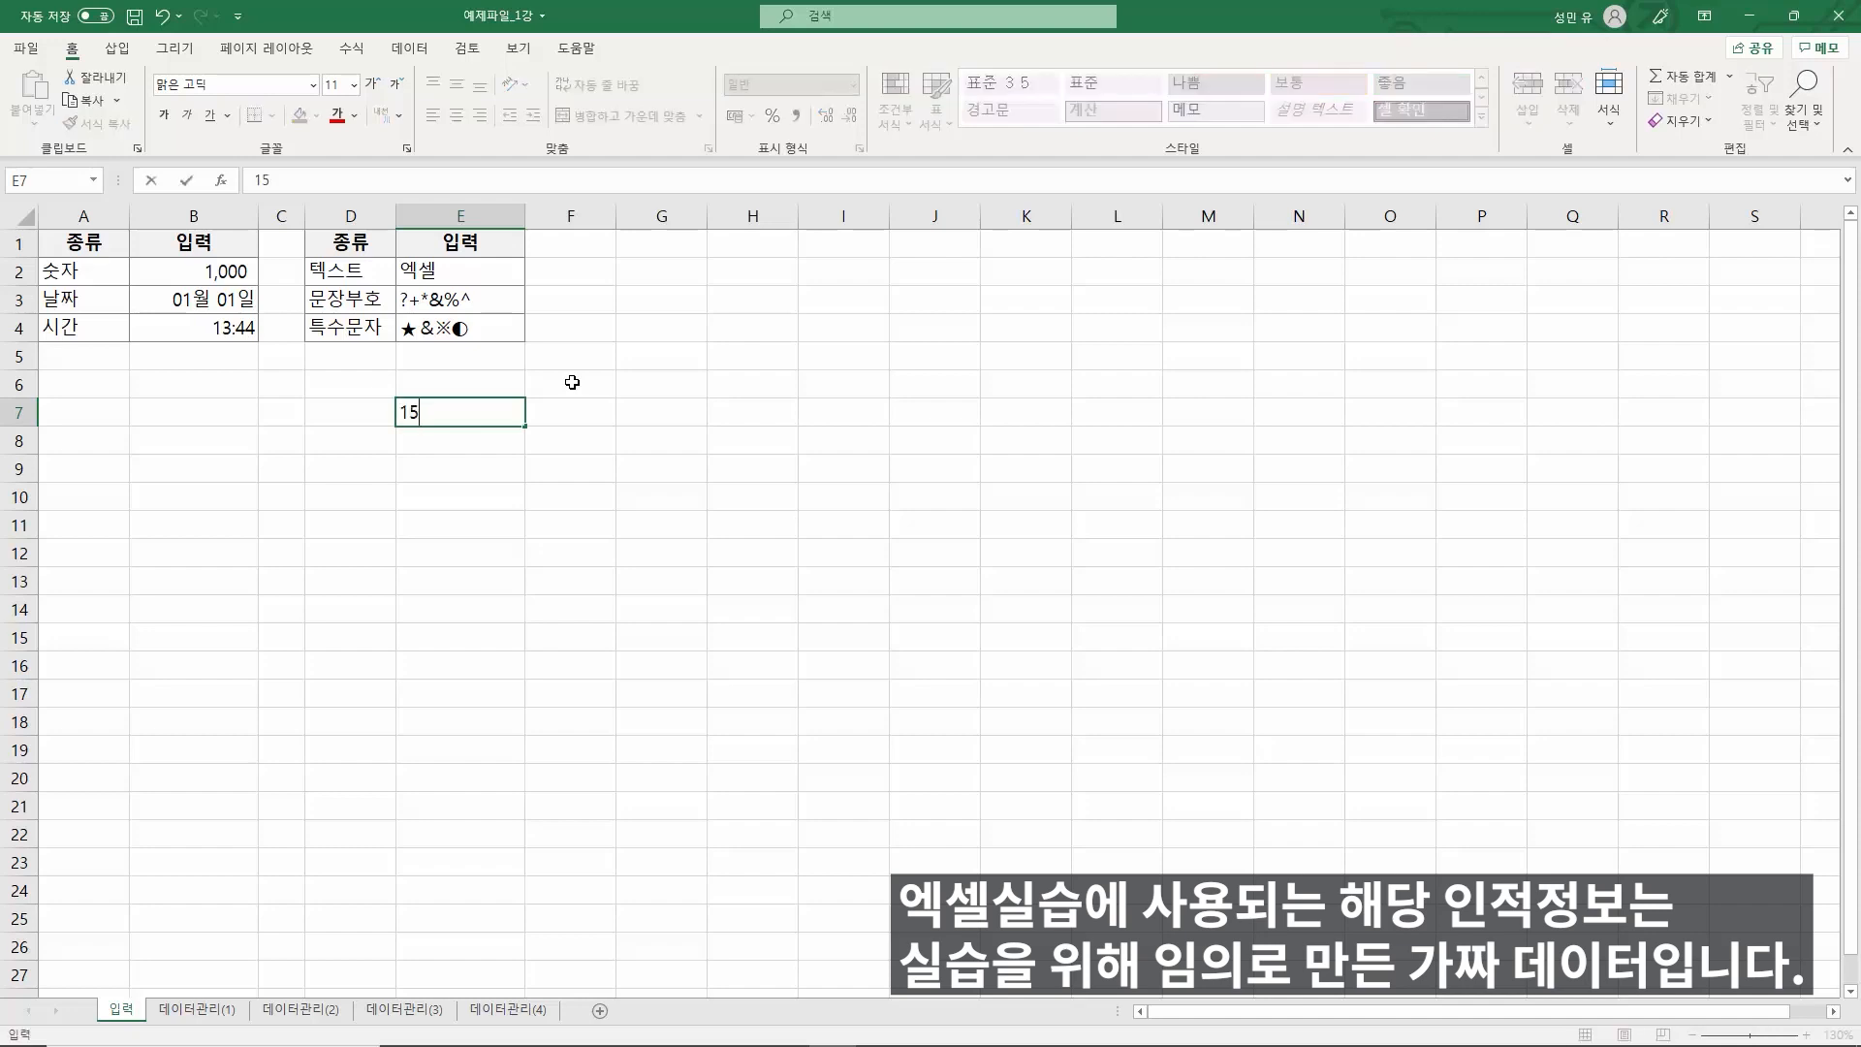
text(-365)
key(Tab)
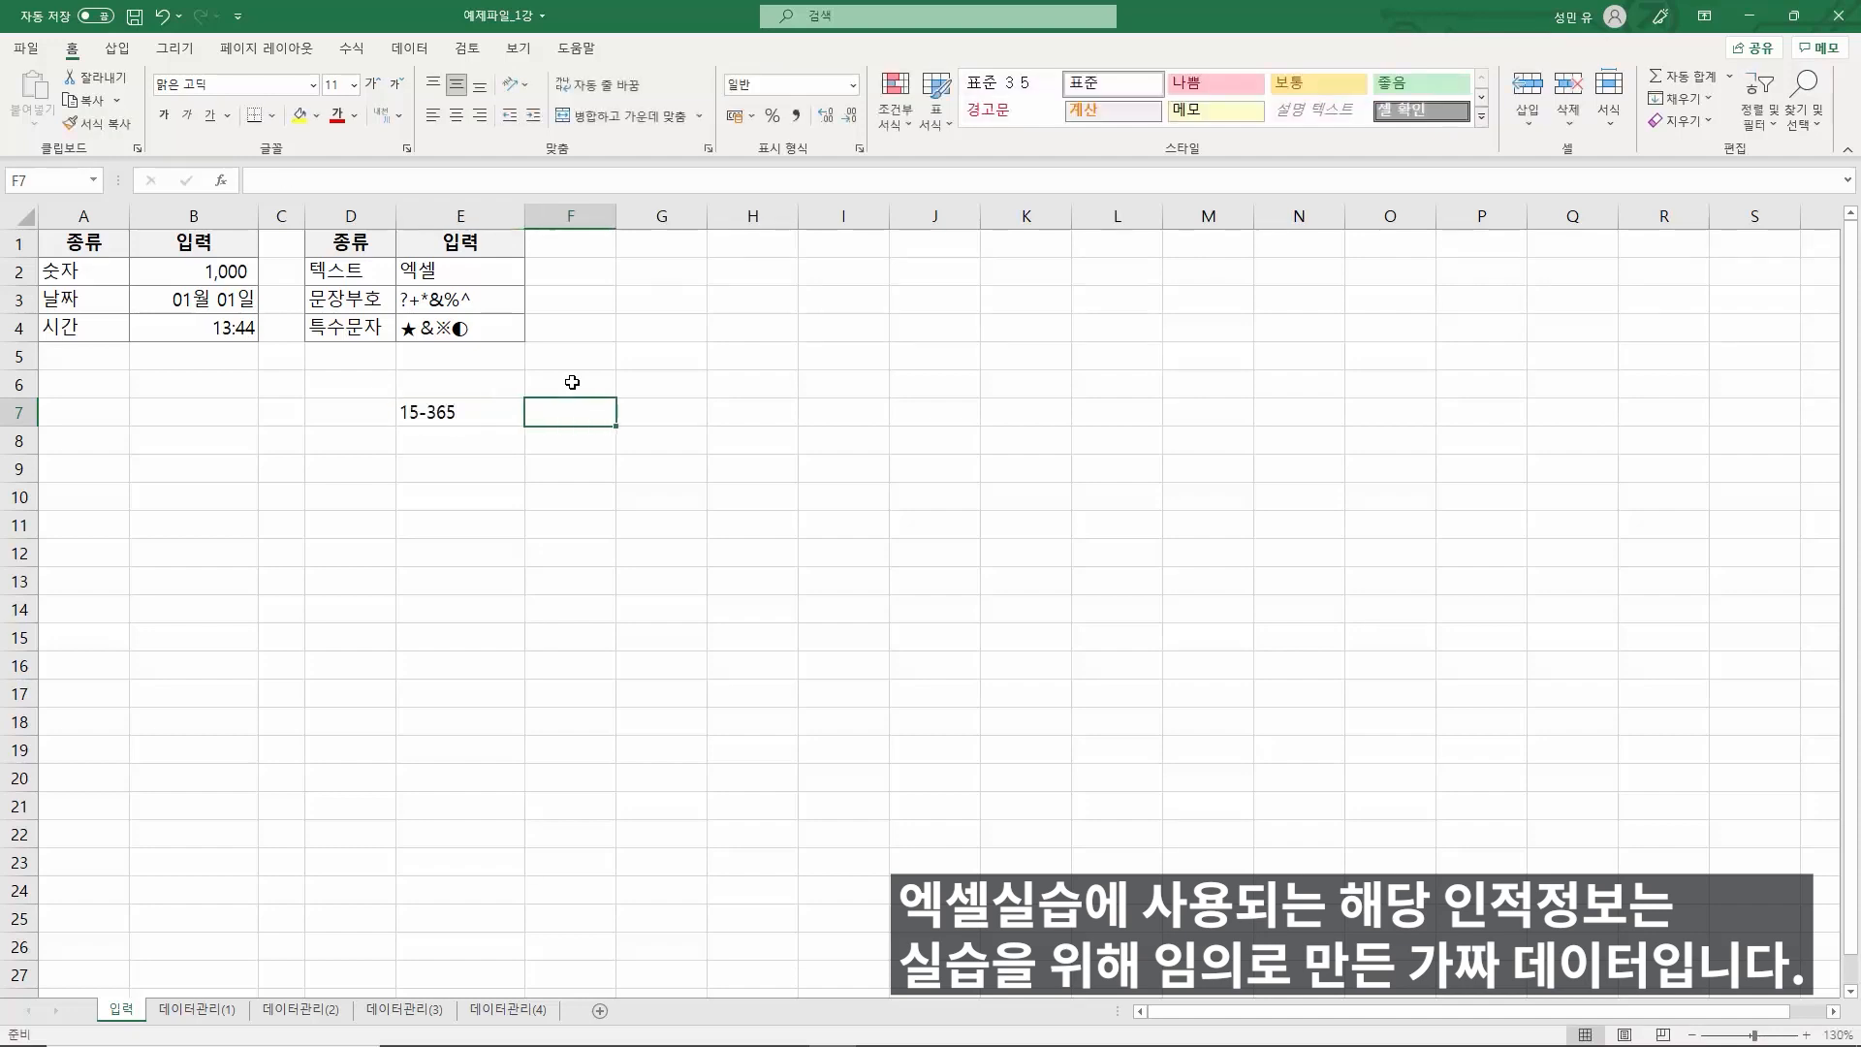
click(478, 420)
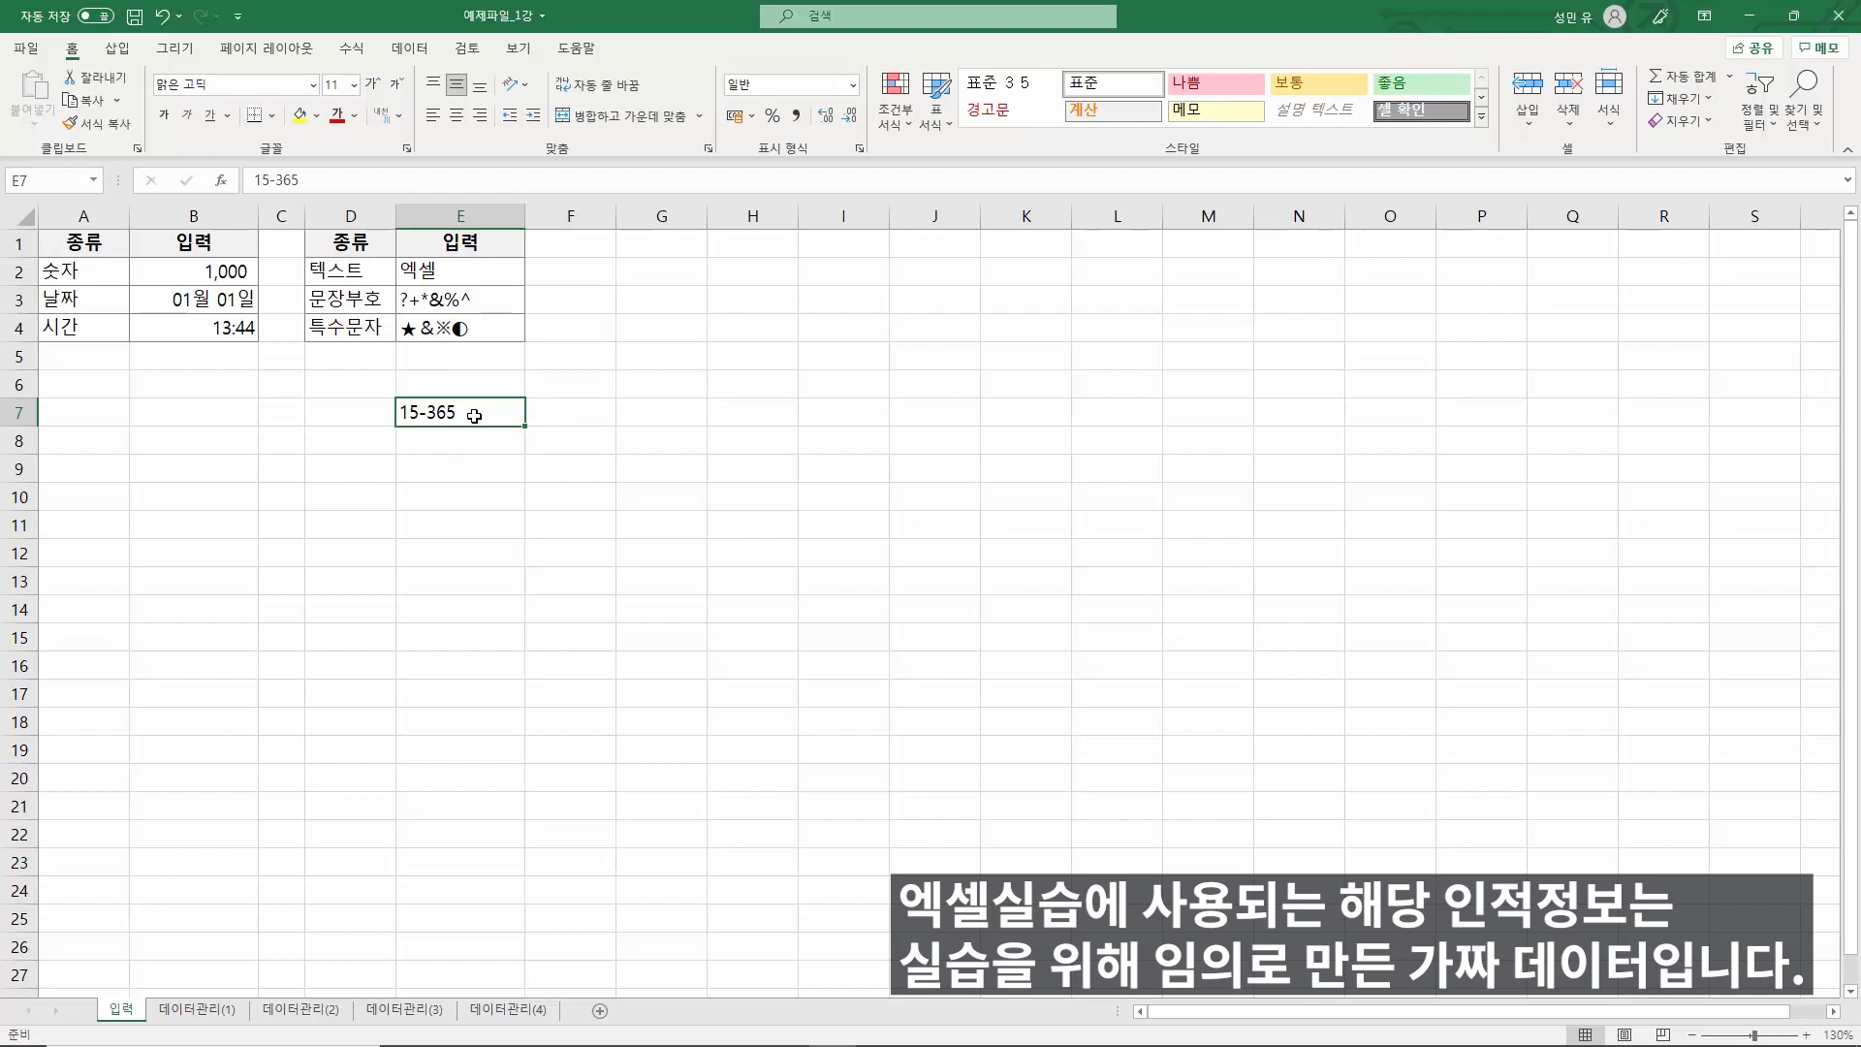
click(411, 447)
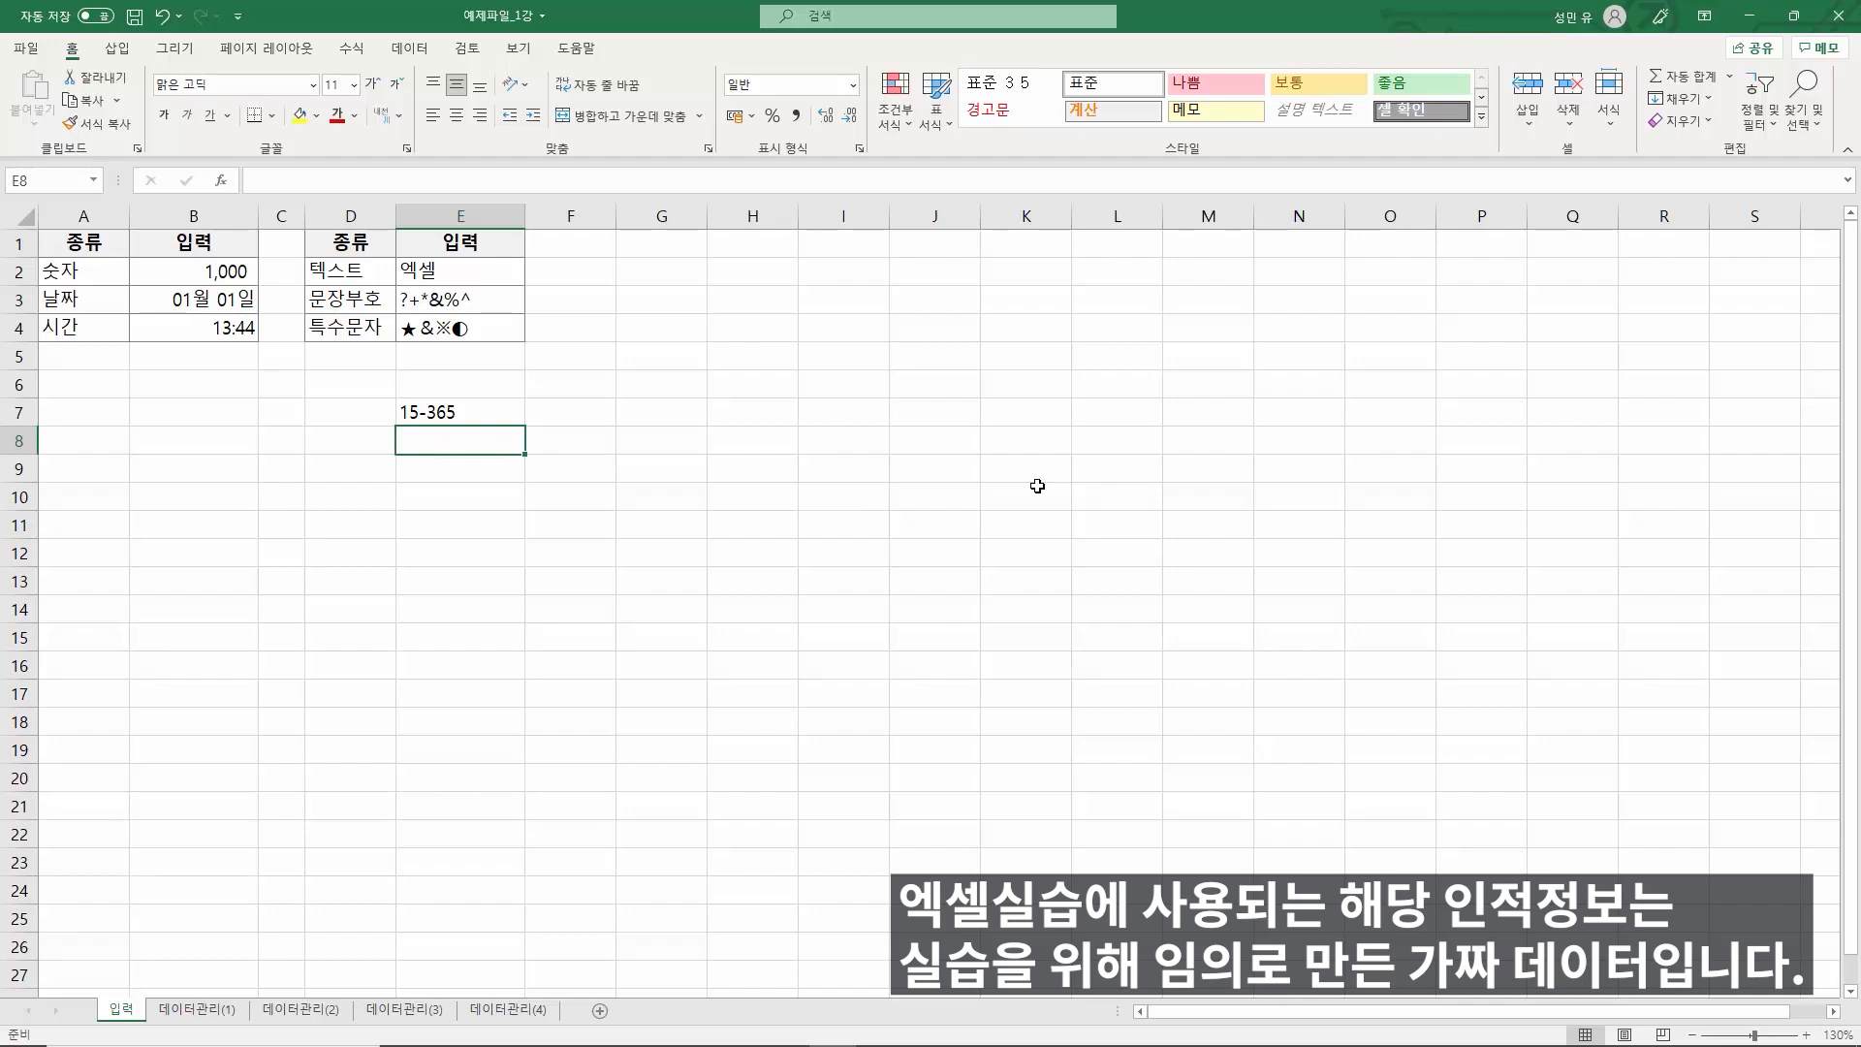
text(1:45 PM)
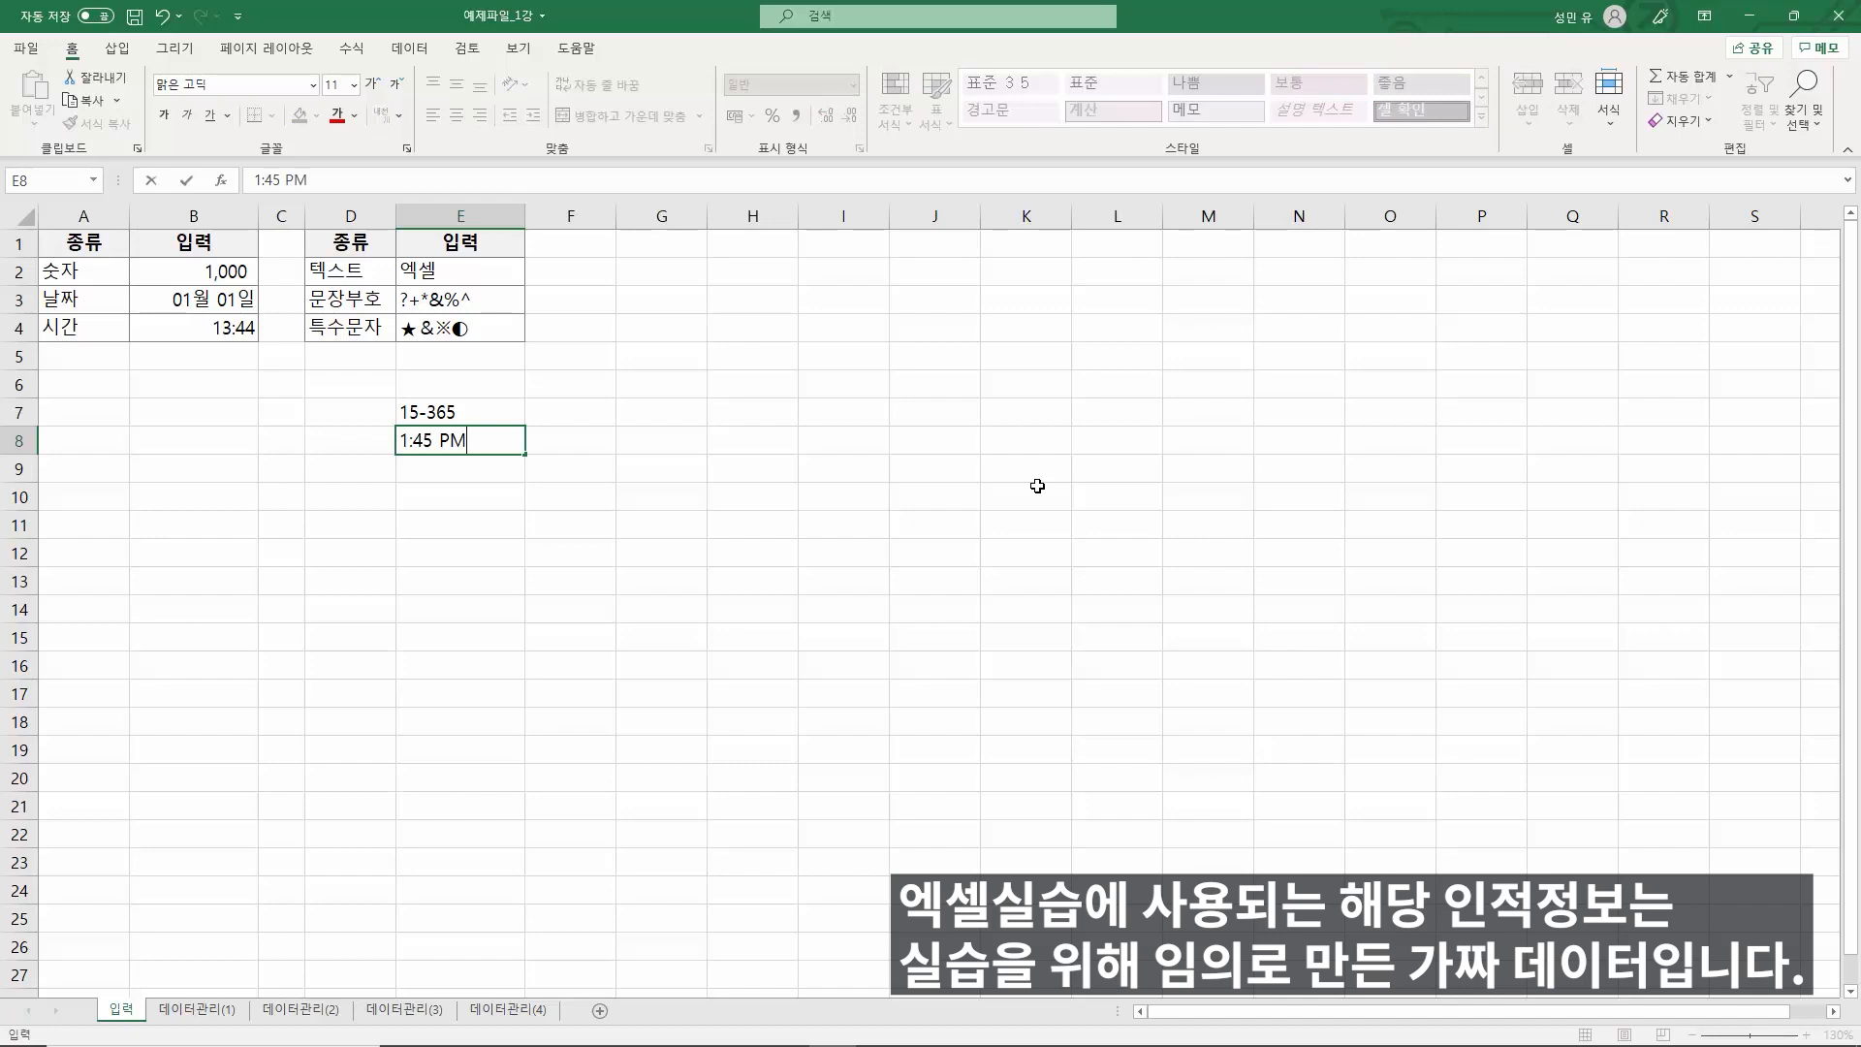
key(BackSpace)
key(BackSpace)
key(BackSpace)
key(BackSpace)
key(BackSpace)
key(BackSpace)
key(BackSpace)
key(Escape)
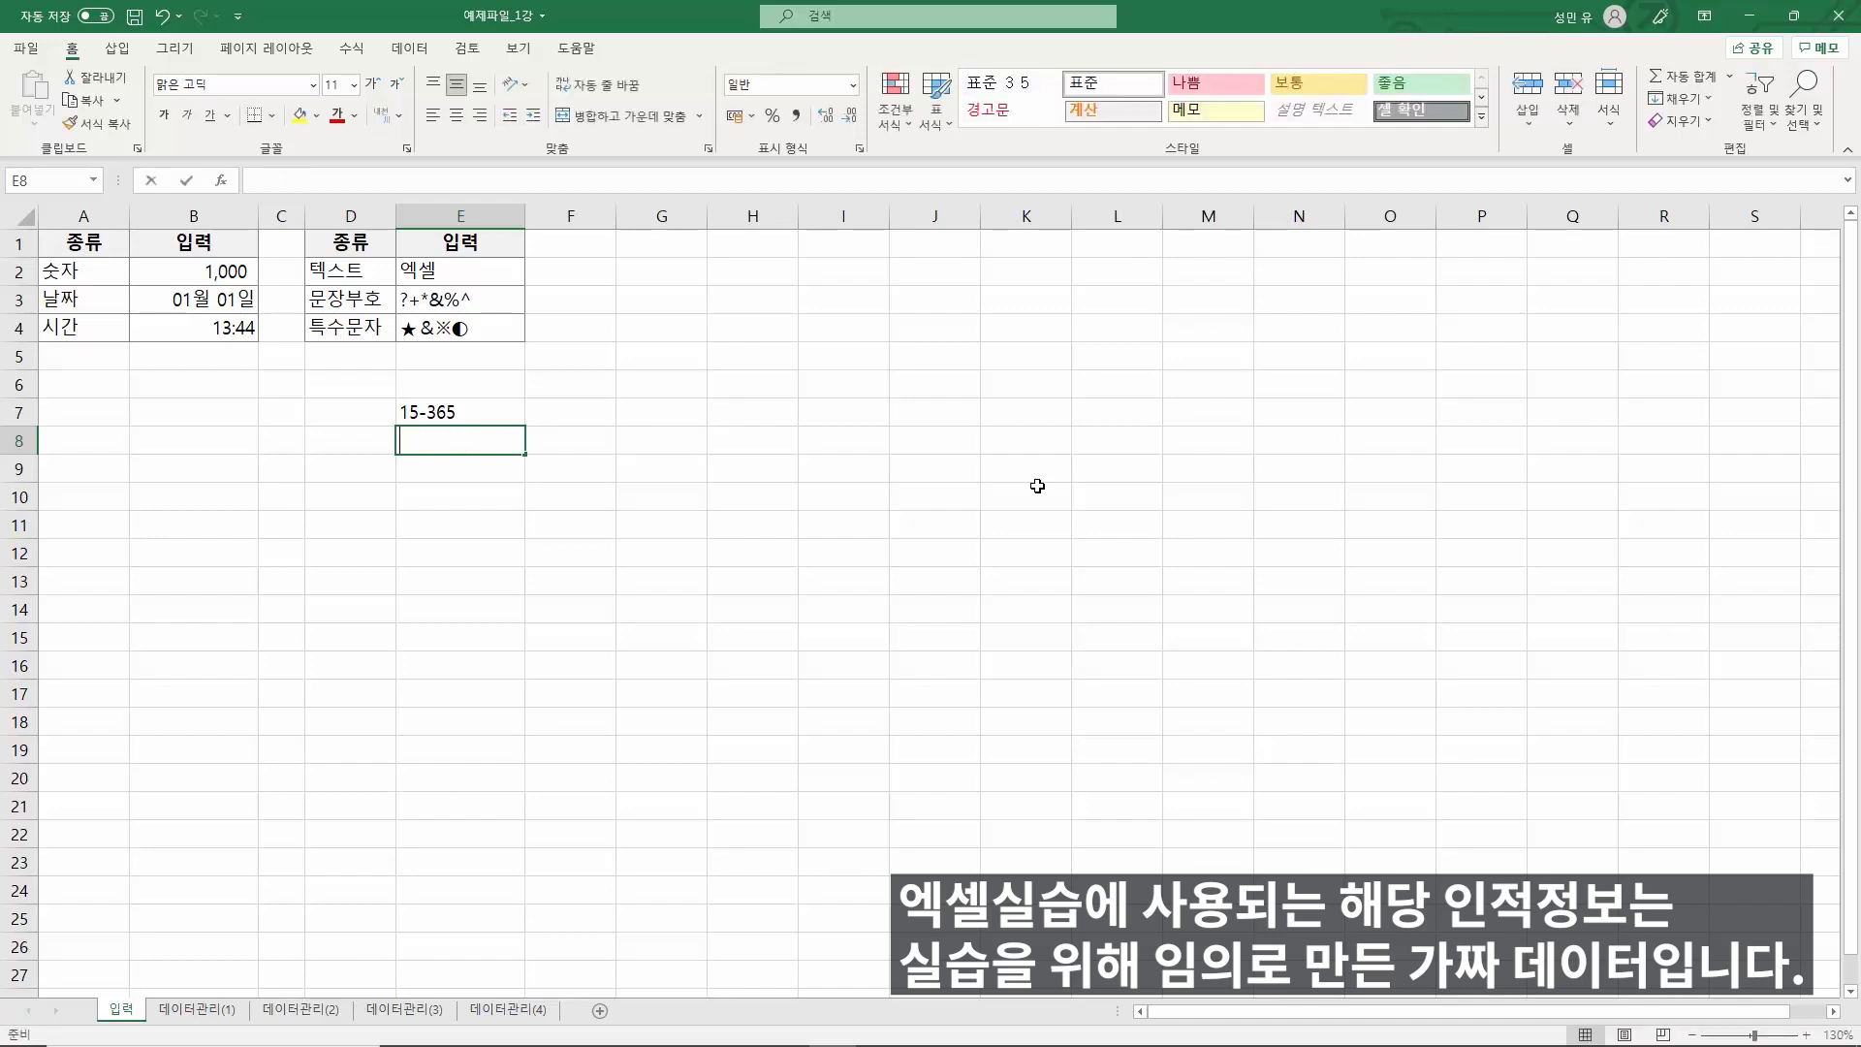
- Enter the date 2021-10-25 in cell E8 and clear the trial entries in E7:E9
text(2021-10-25)
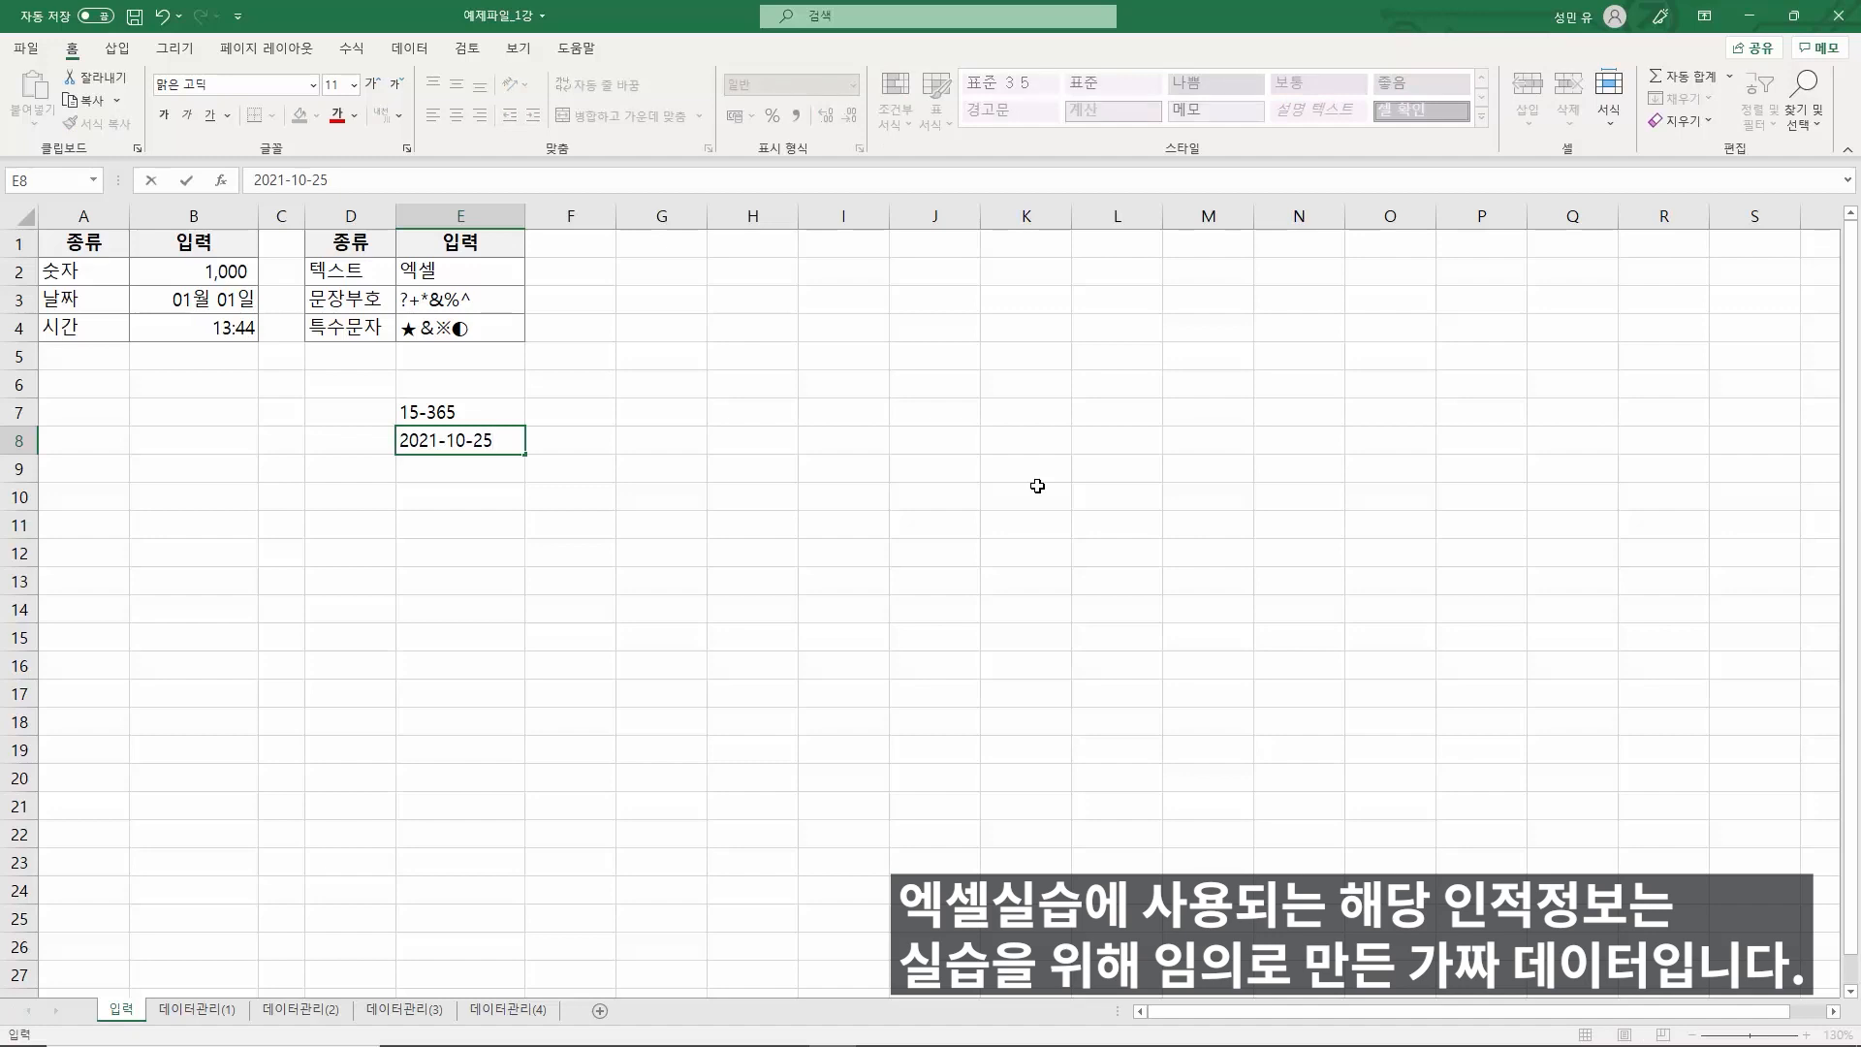
key(Return)
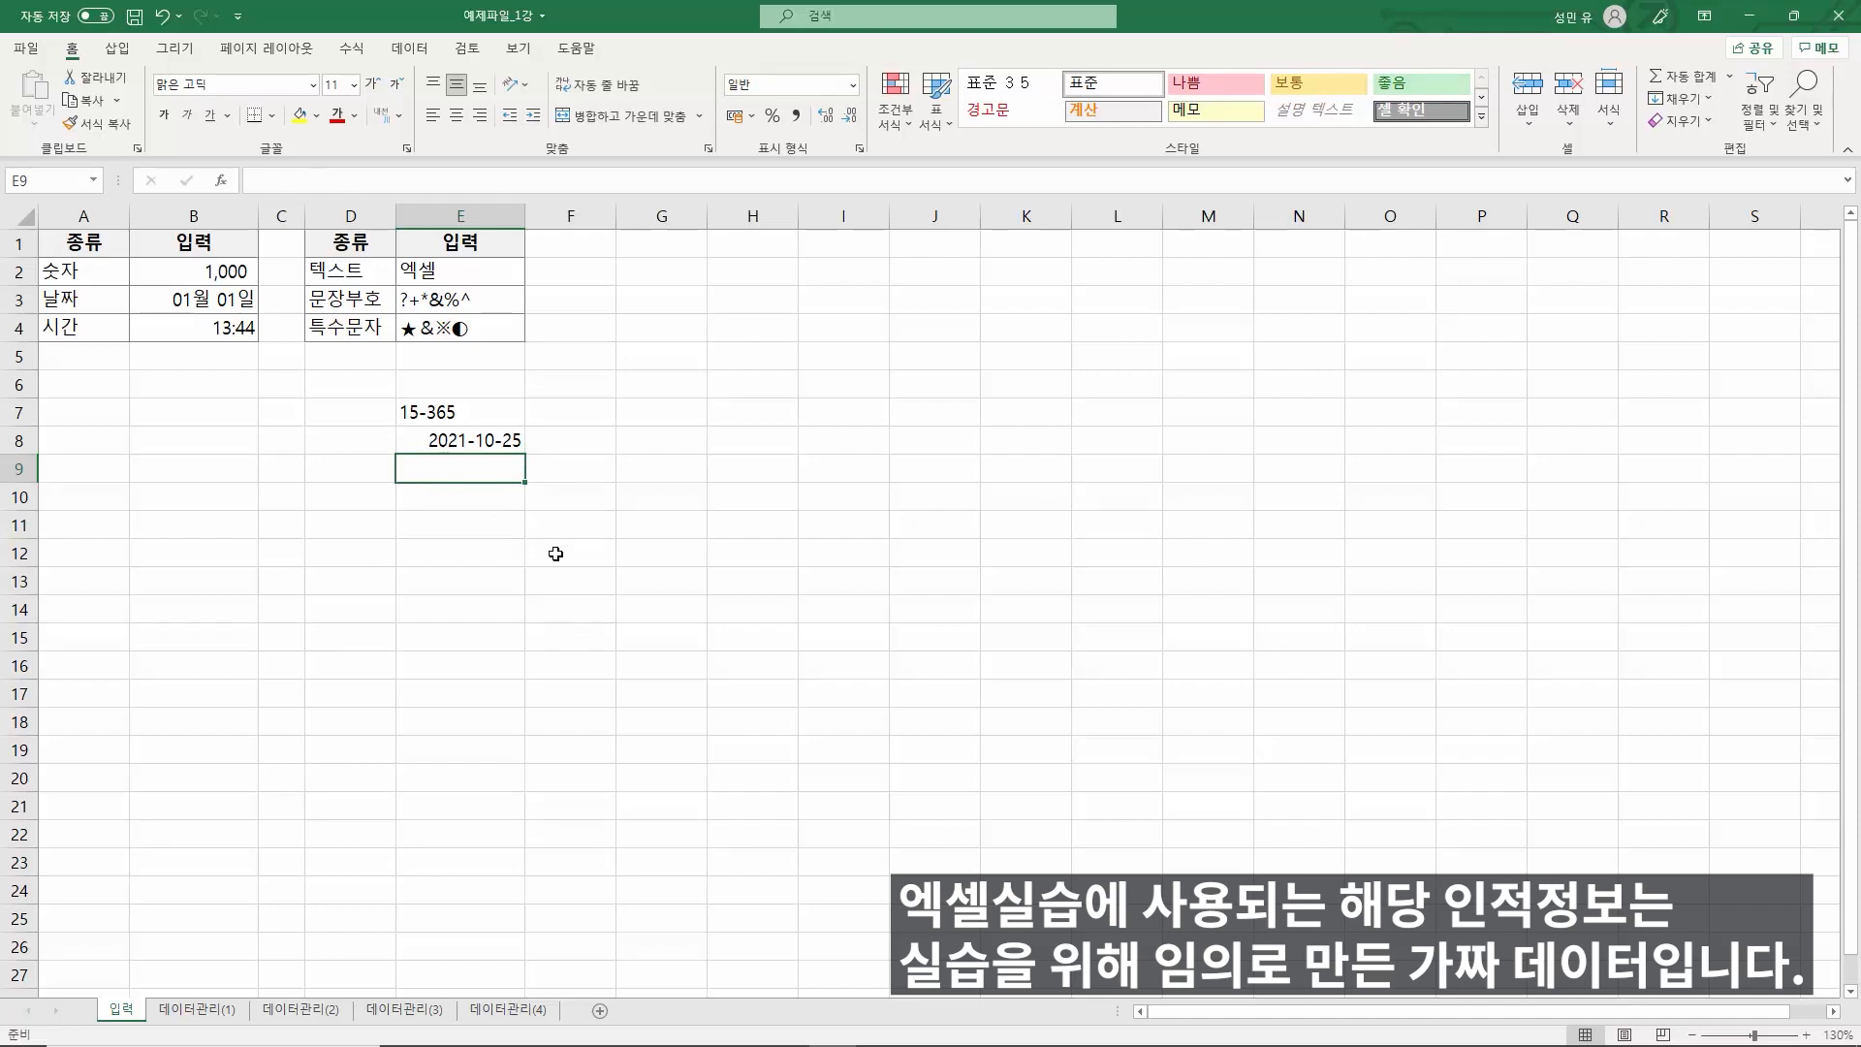
drag(475, 415, 491, 465)
key(Delete)
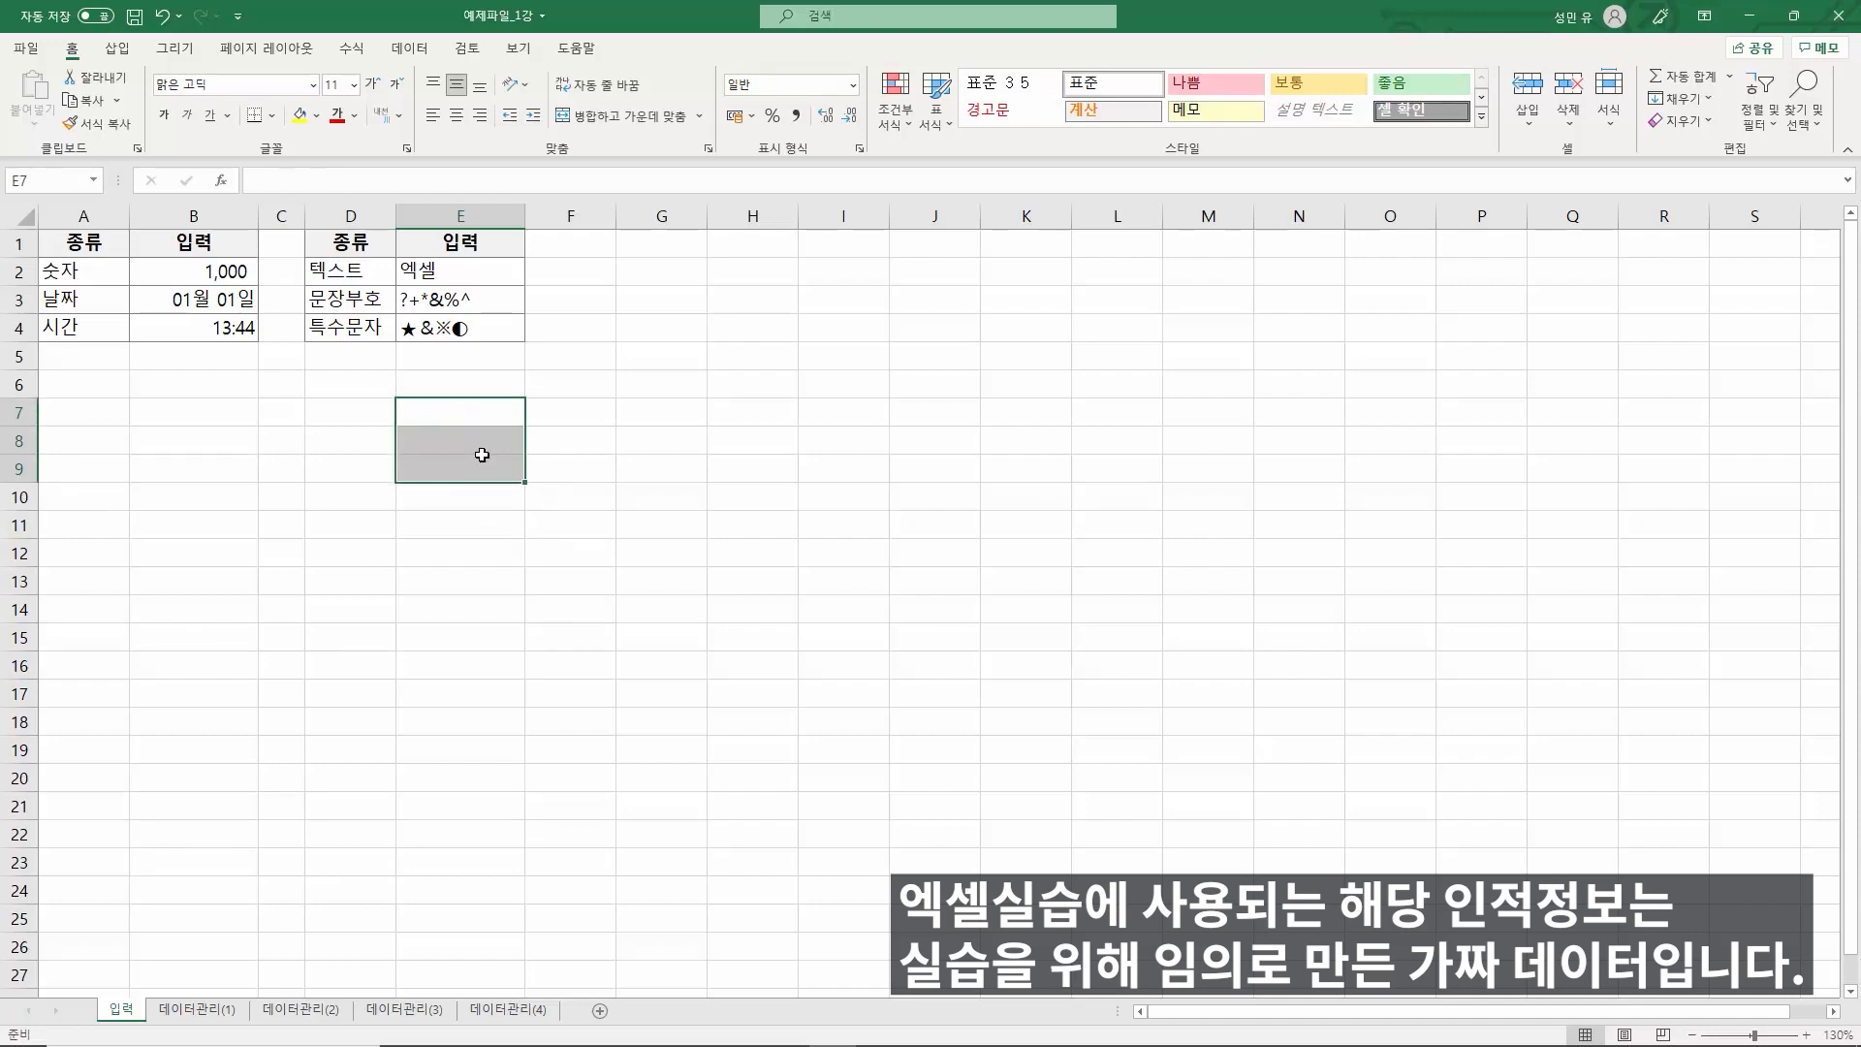
click(410, 393)
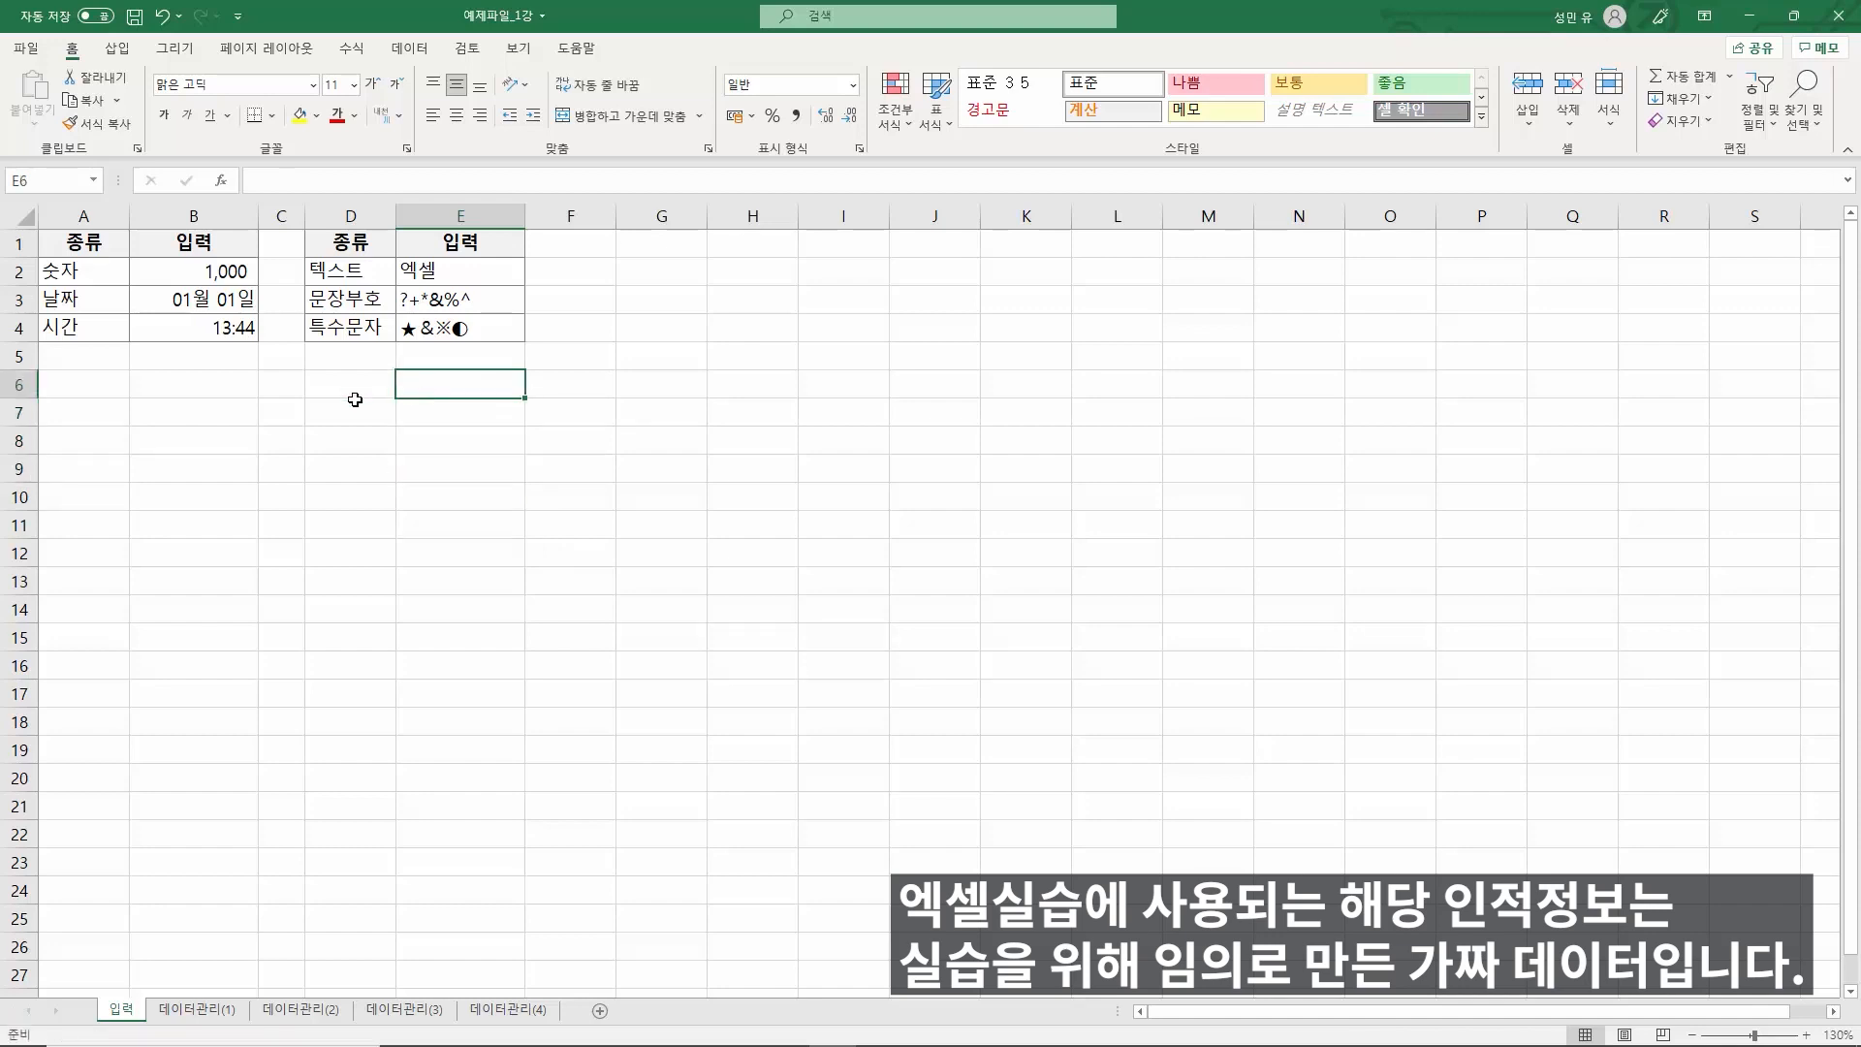
- Enter the hyphenated date 2021-10-25 in cell B7
click(180, 409)
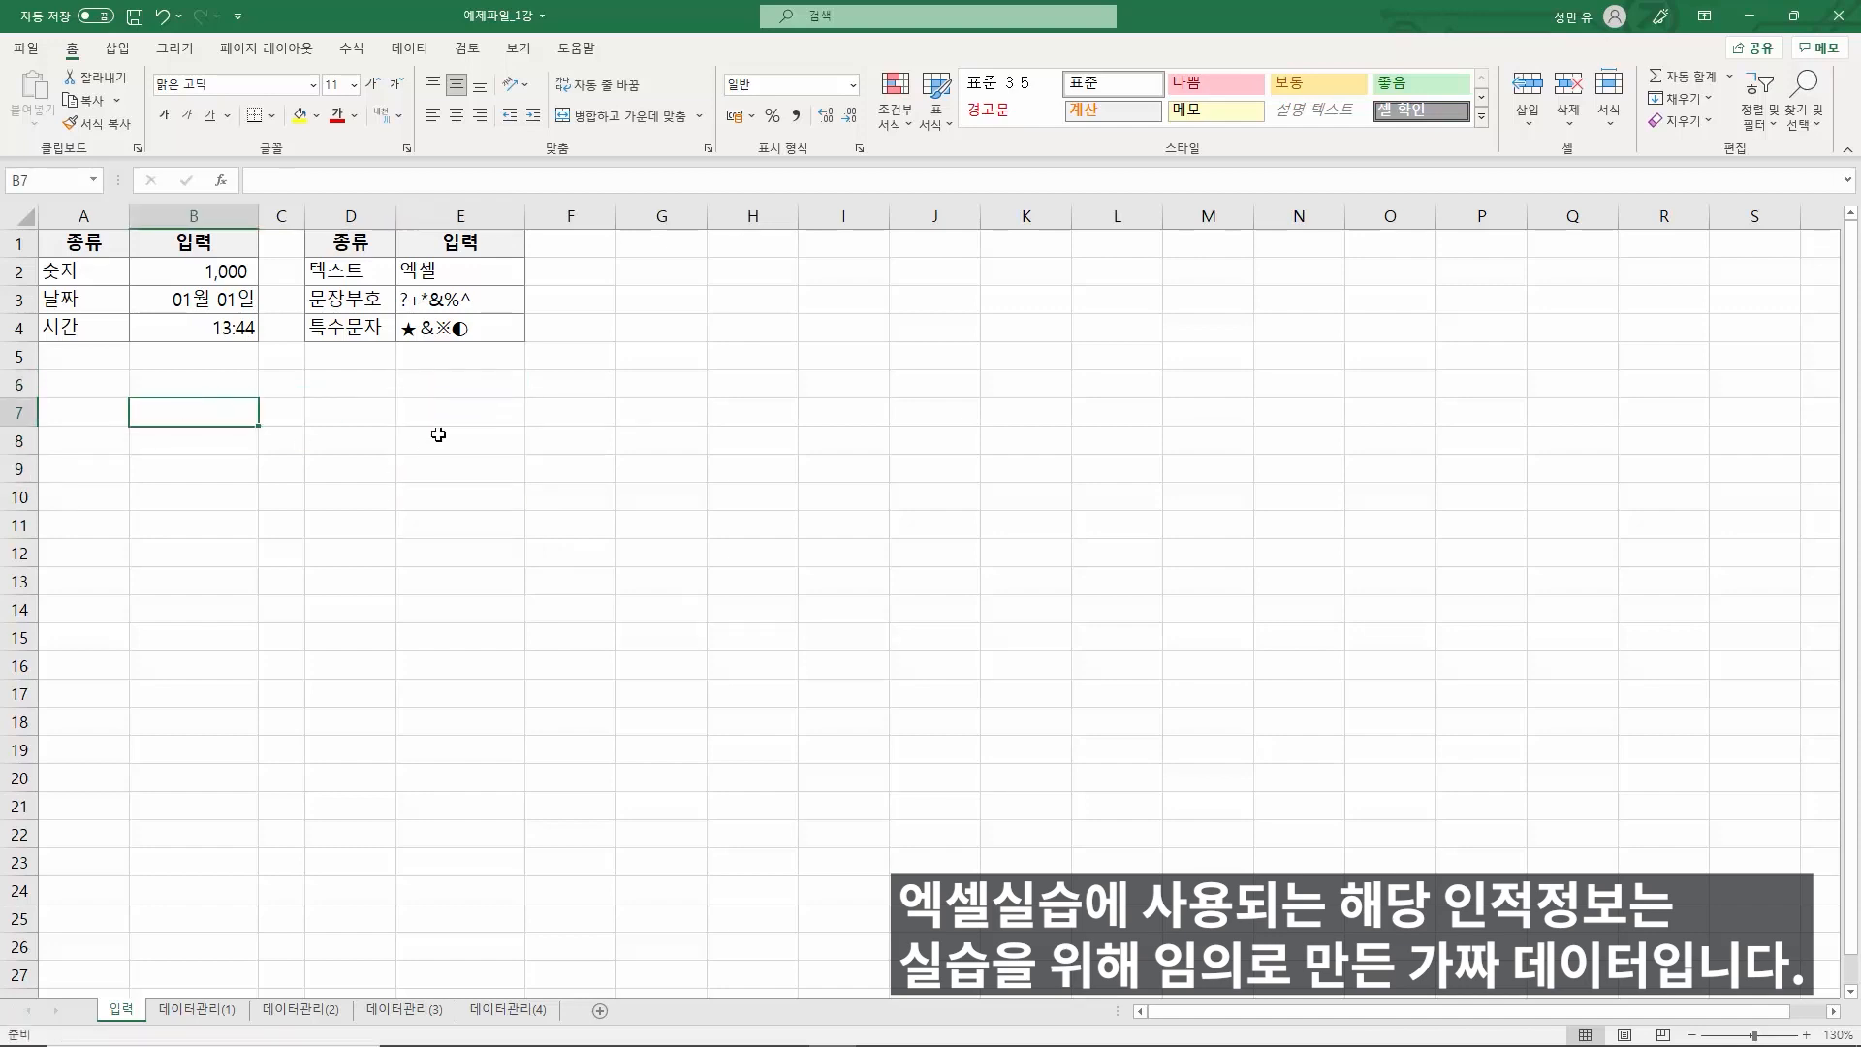
text(2021-10-25)
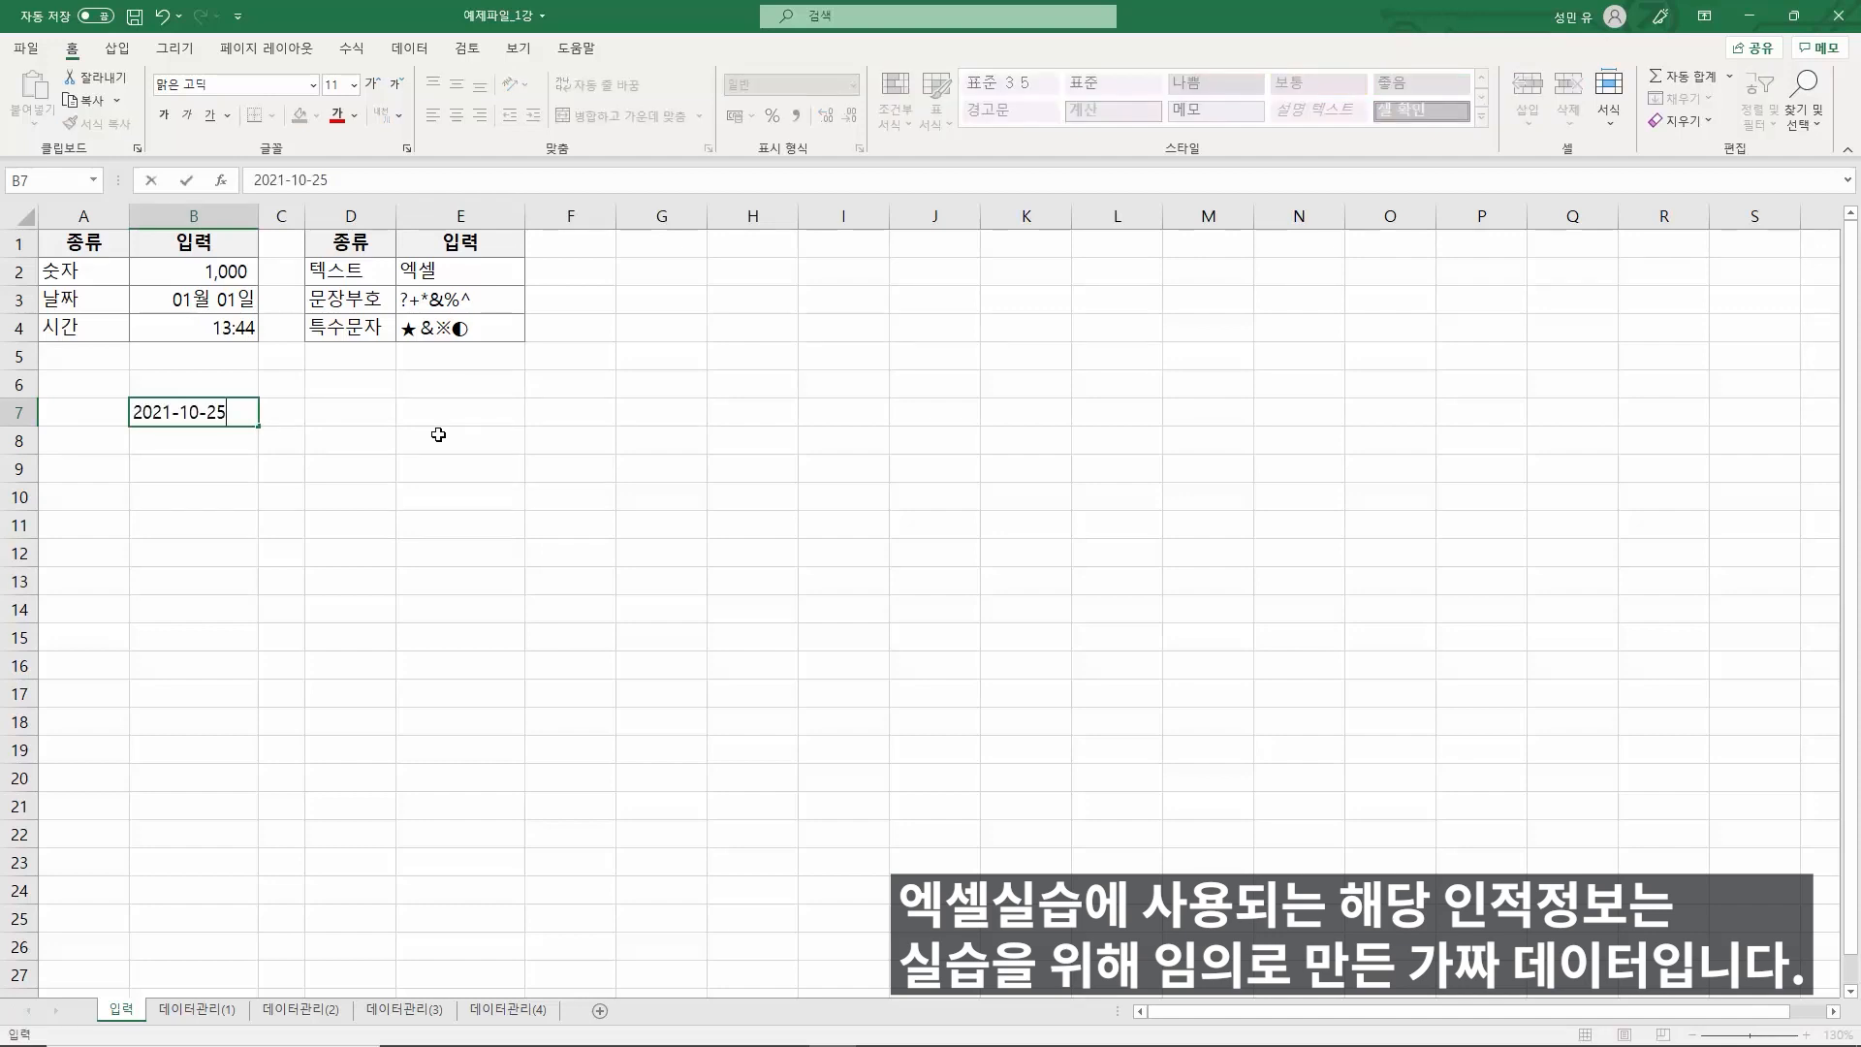
key(Return)
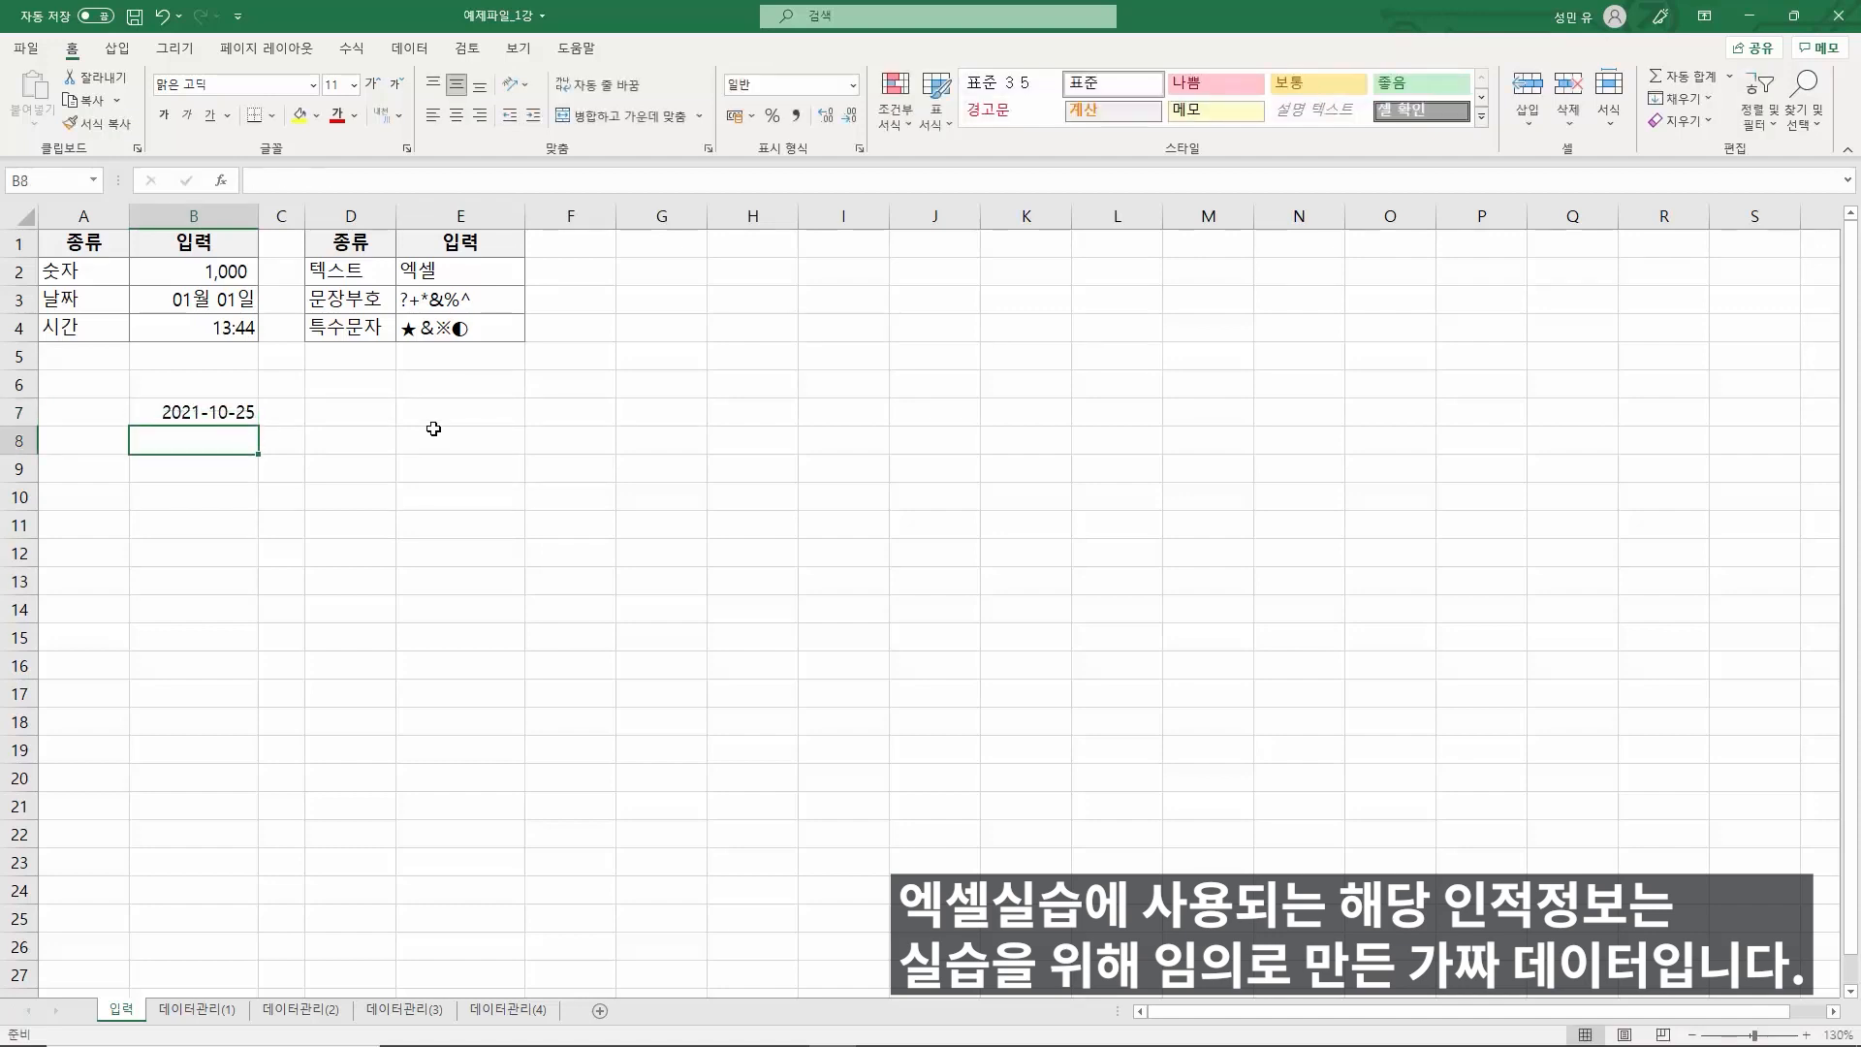
- Enter the period-separated date 2021. 10. 25. in cell E7 and select it together with B7 to compare them
click(441, 418)
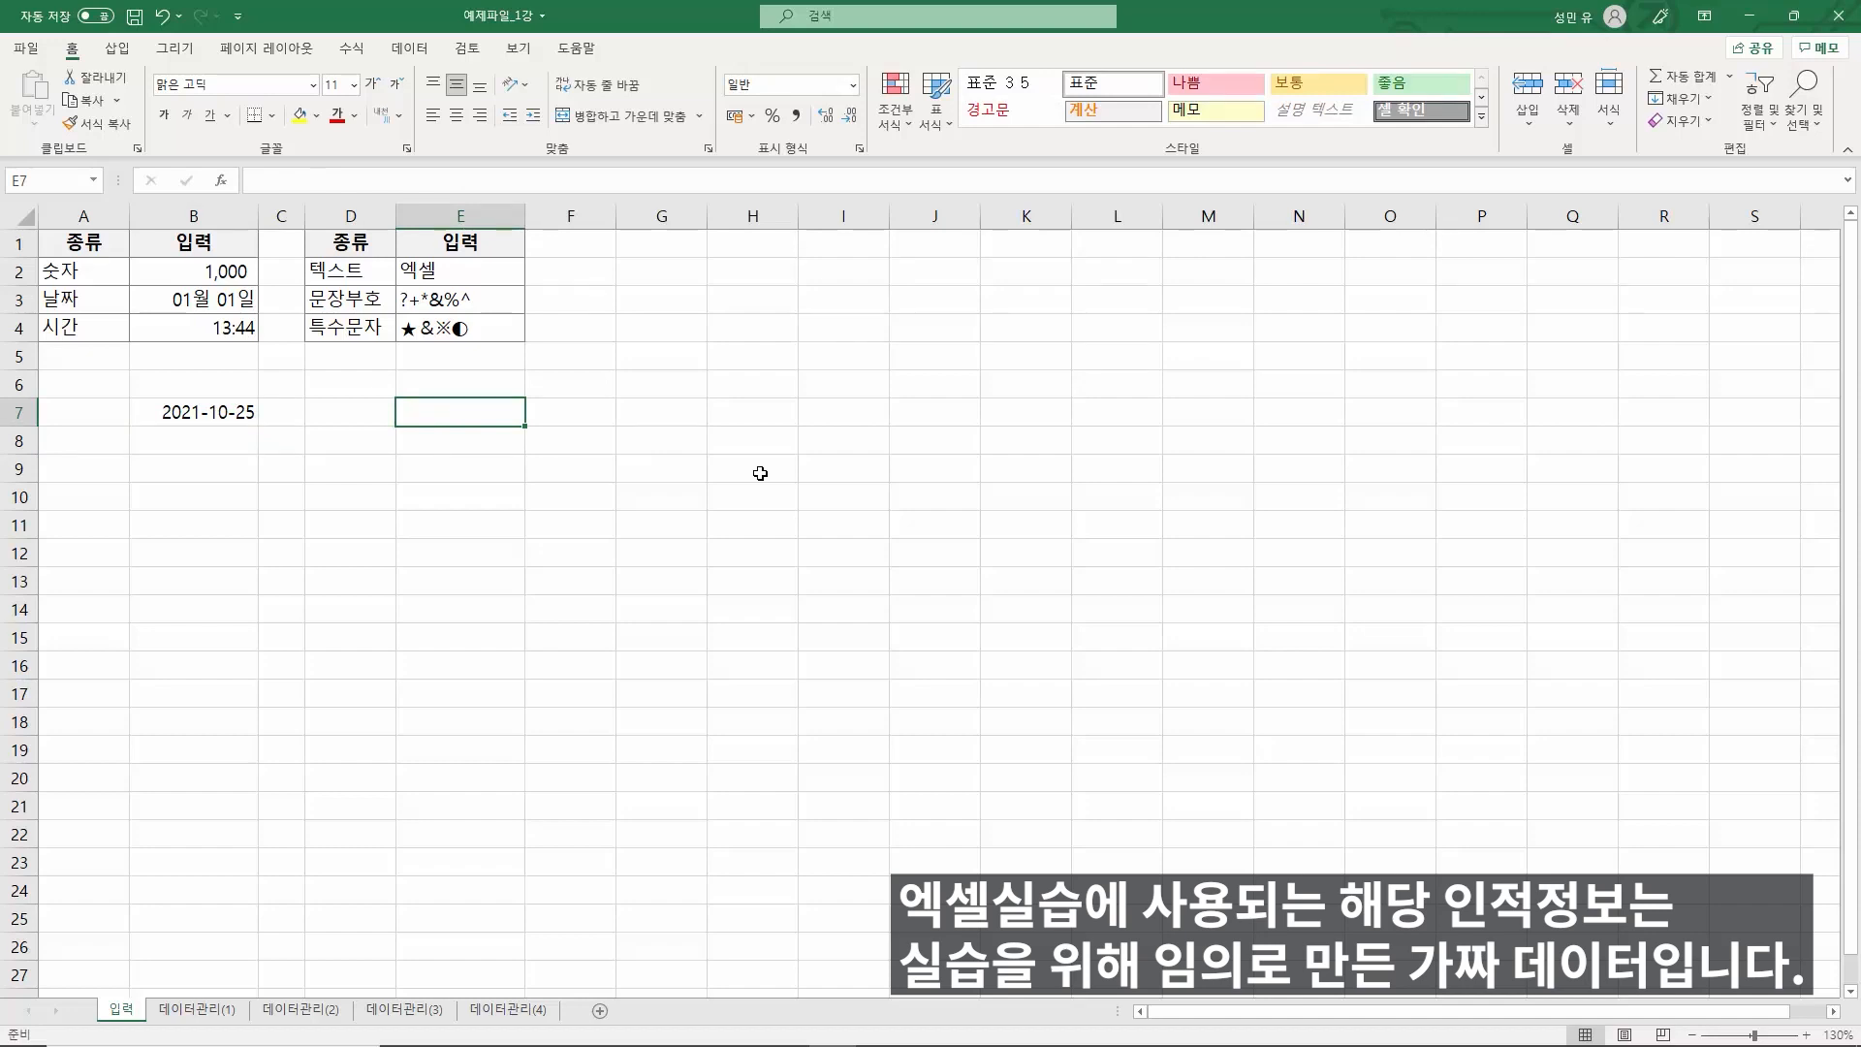
text(20)
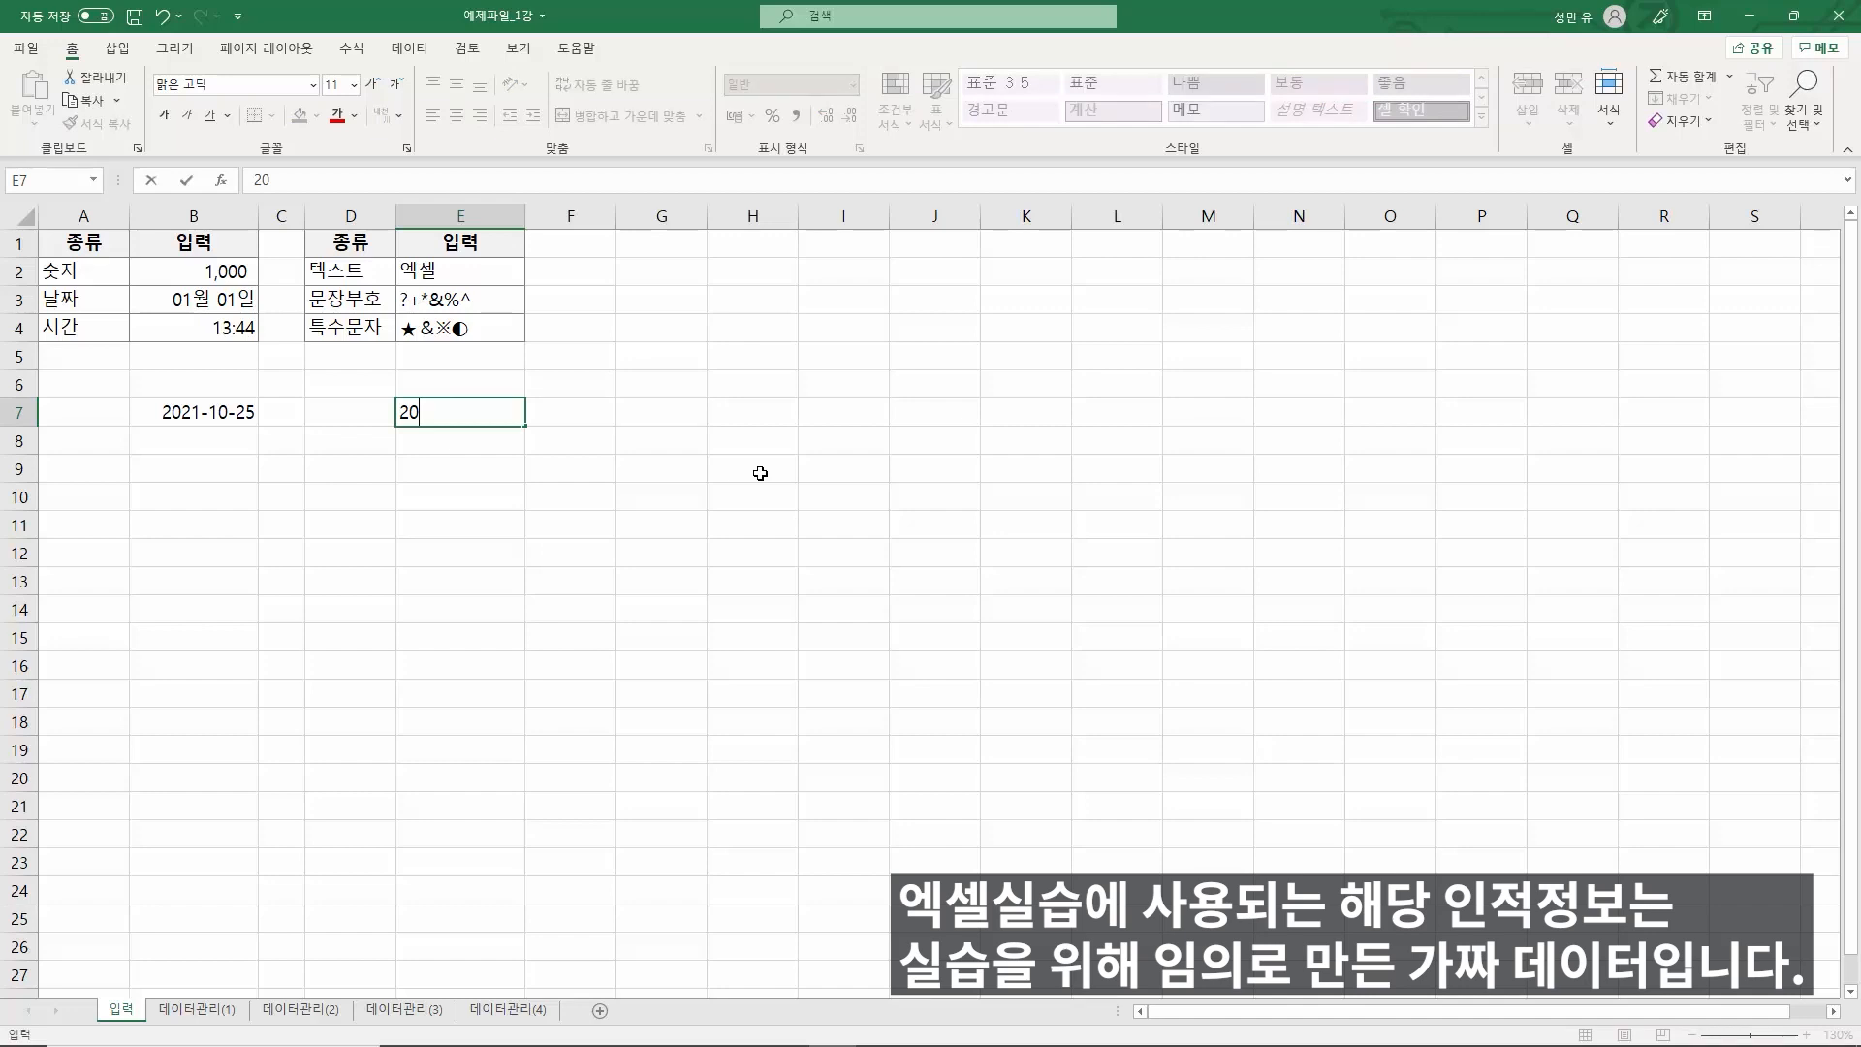
text(21. 10. 25.)
key(Return)
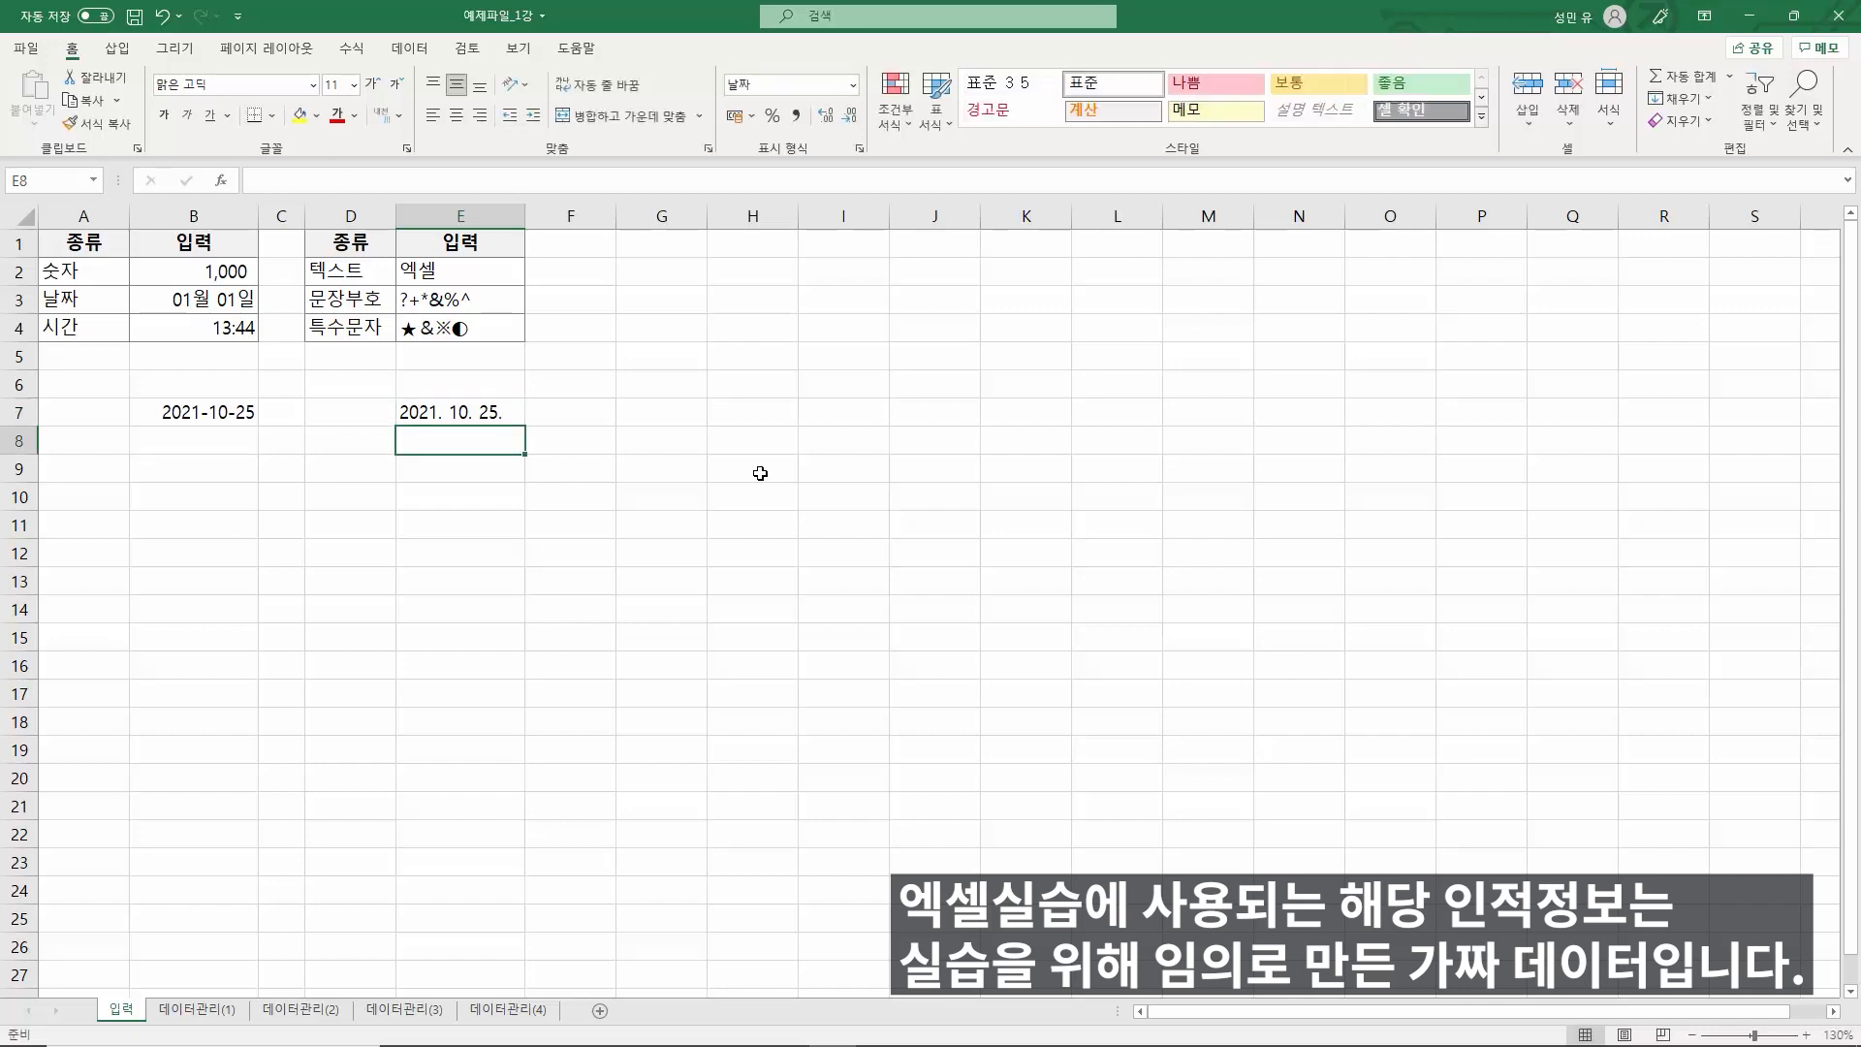
click(427, 415)
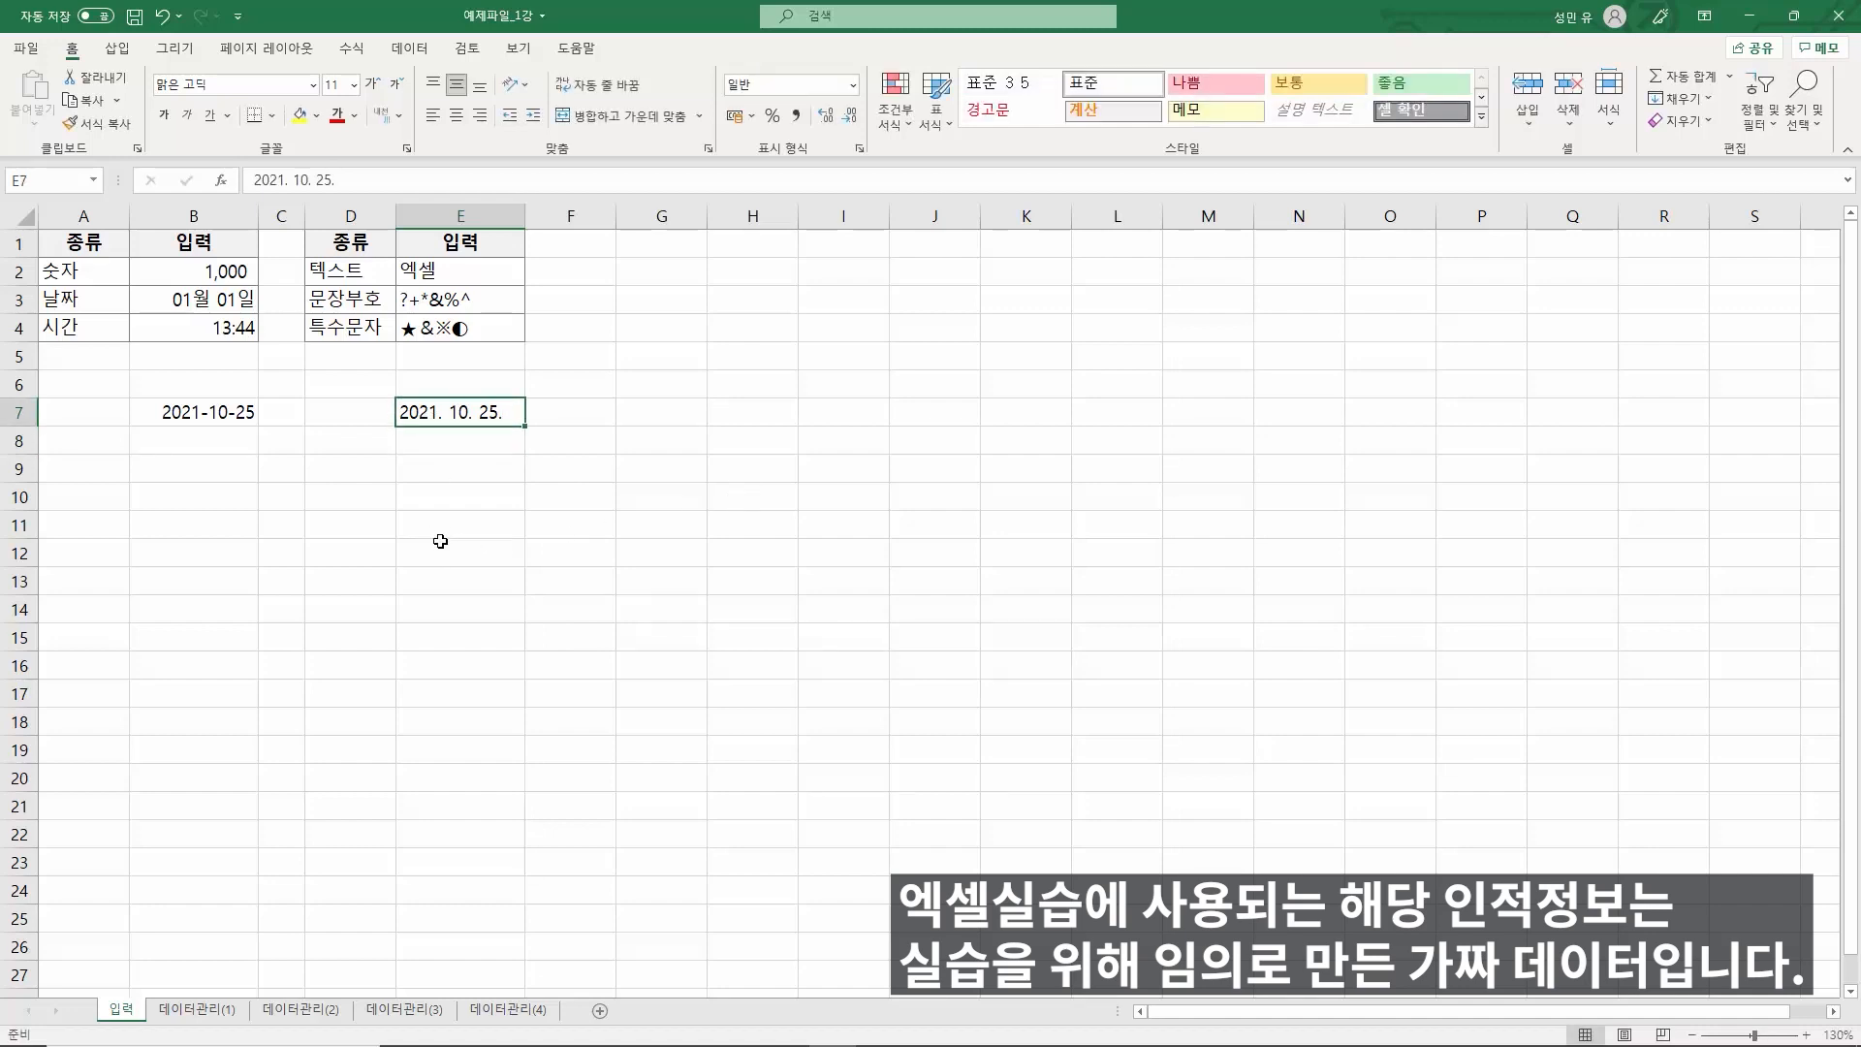
ctrl+click(192, 412)
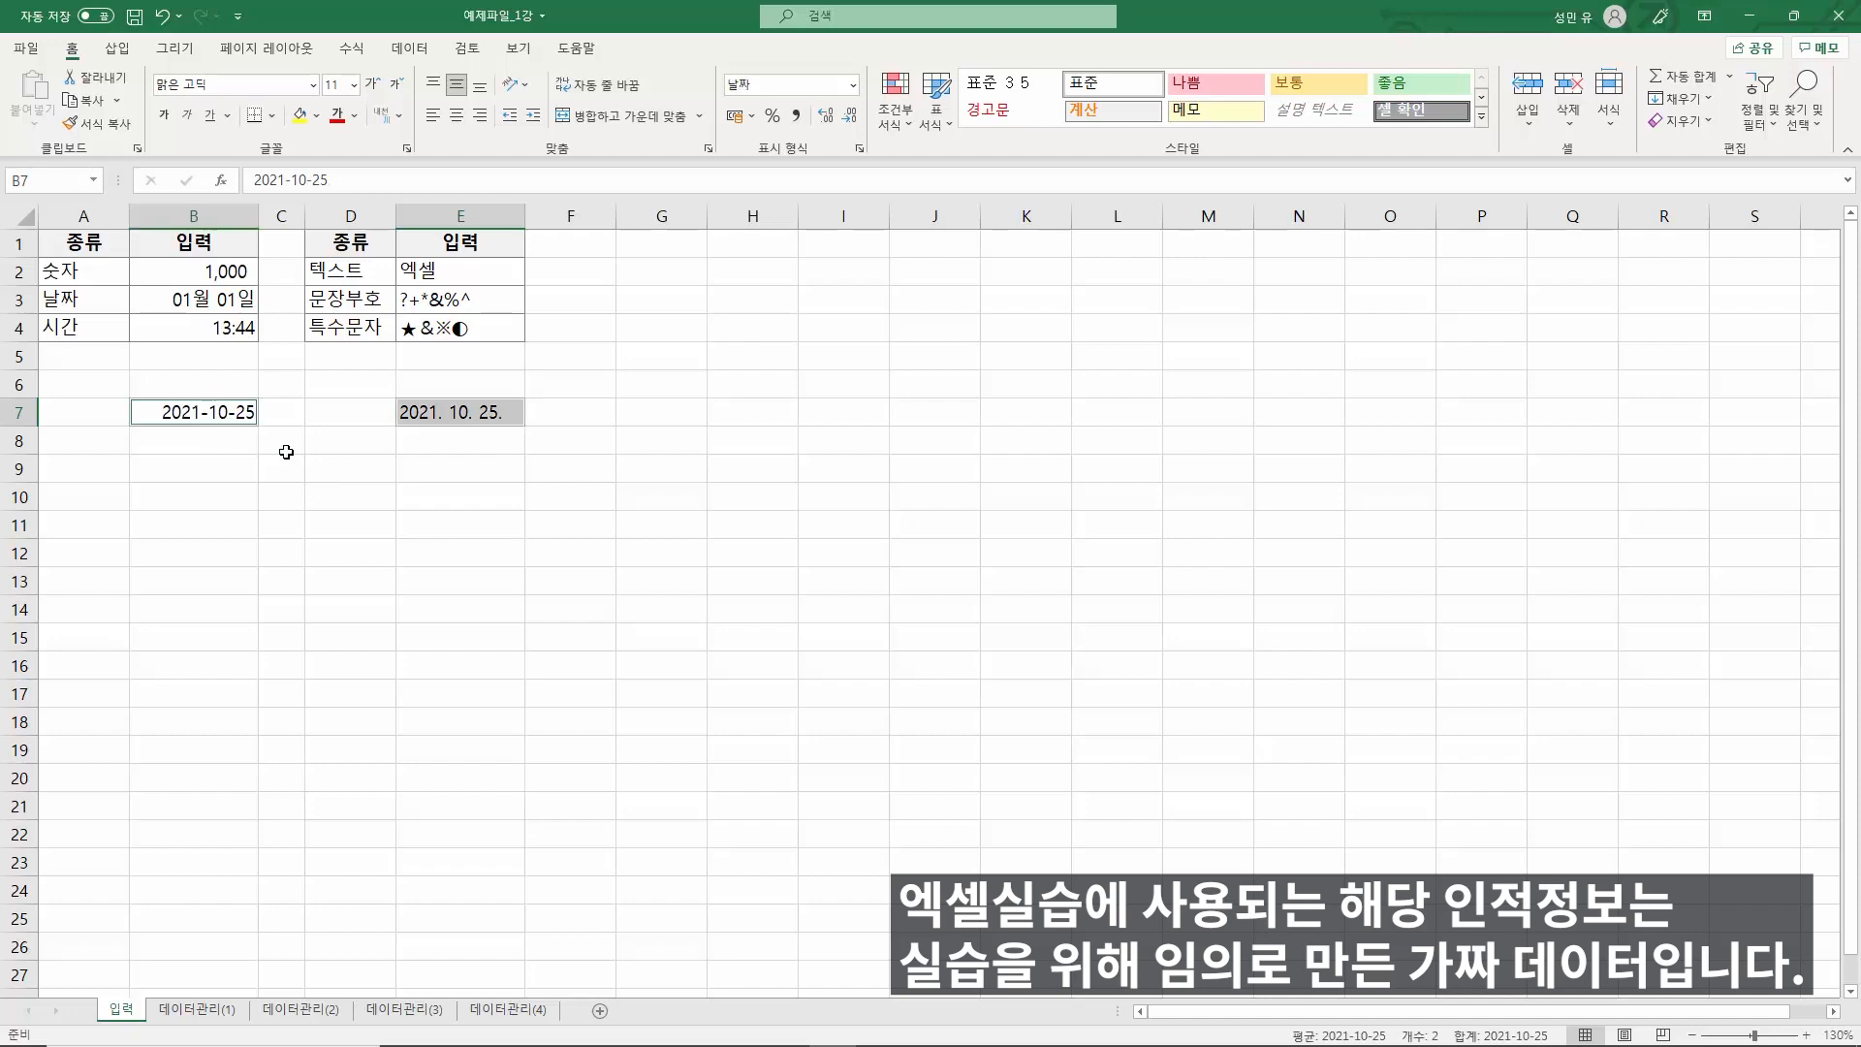
click(340, 513)
- Auto-fill the date in B7 down through cell B17
click(210, 418)
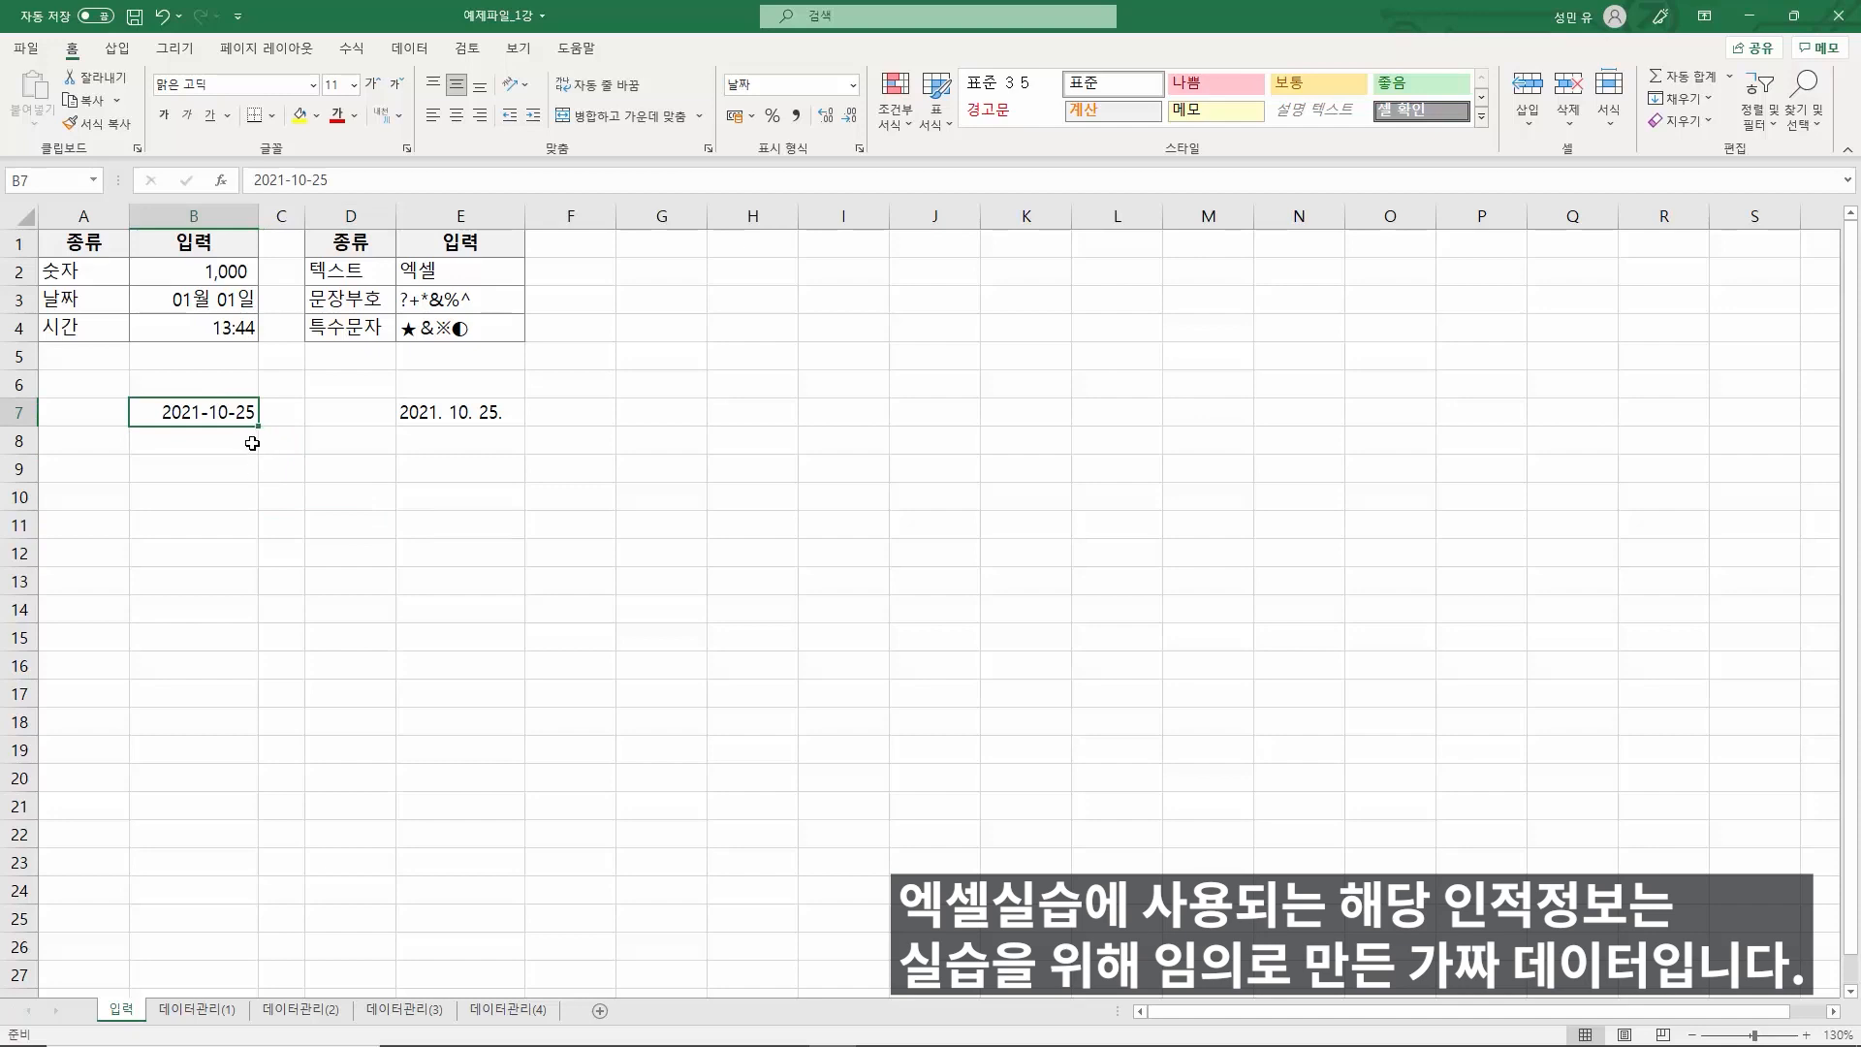
click(222, 413)
click(255, 427)
drag(255, 426, 240, 706)
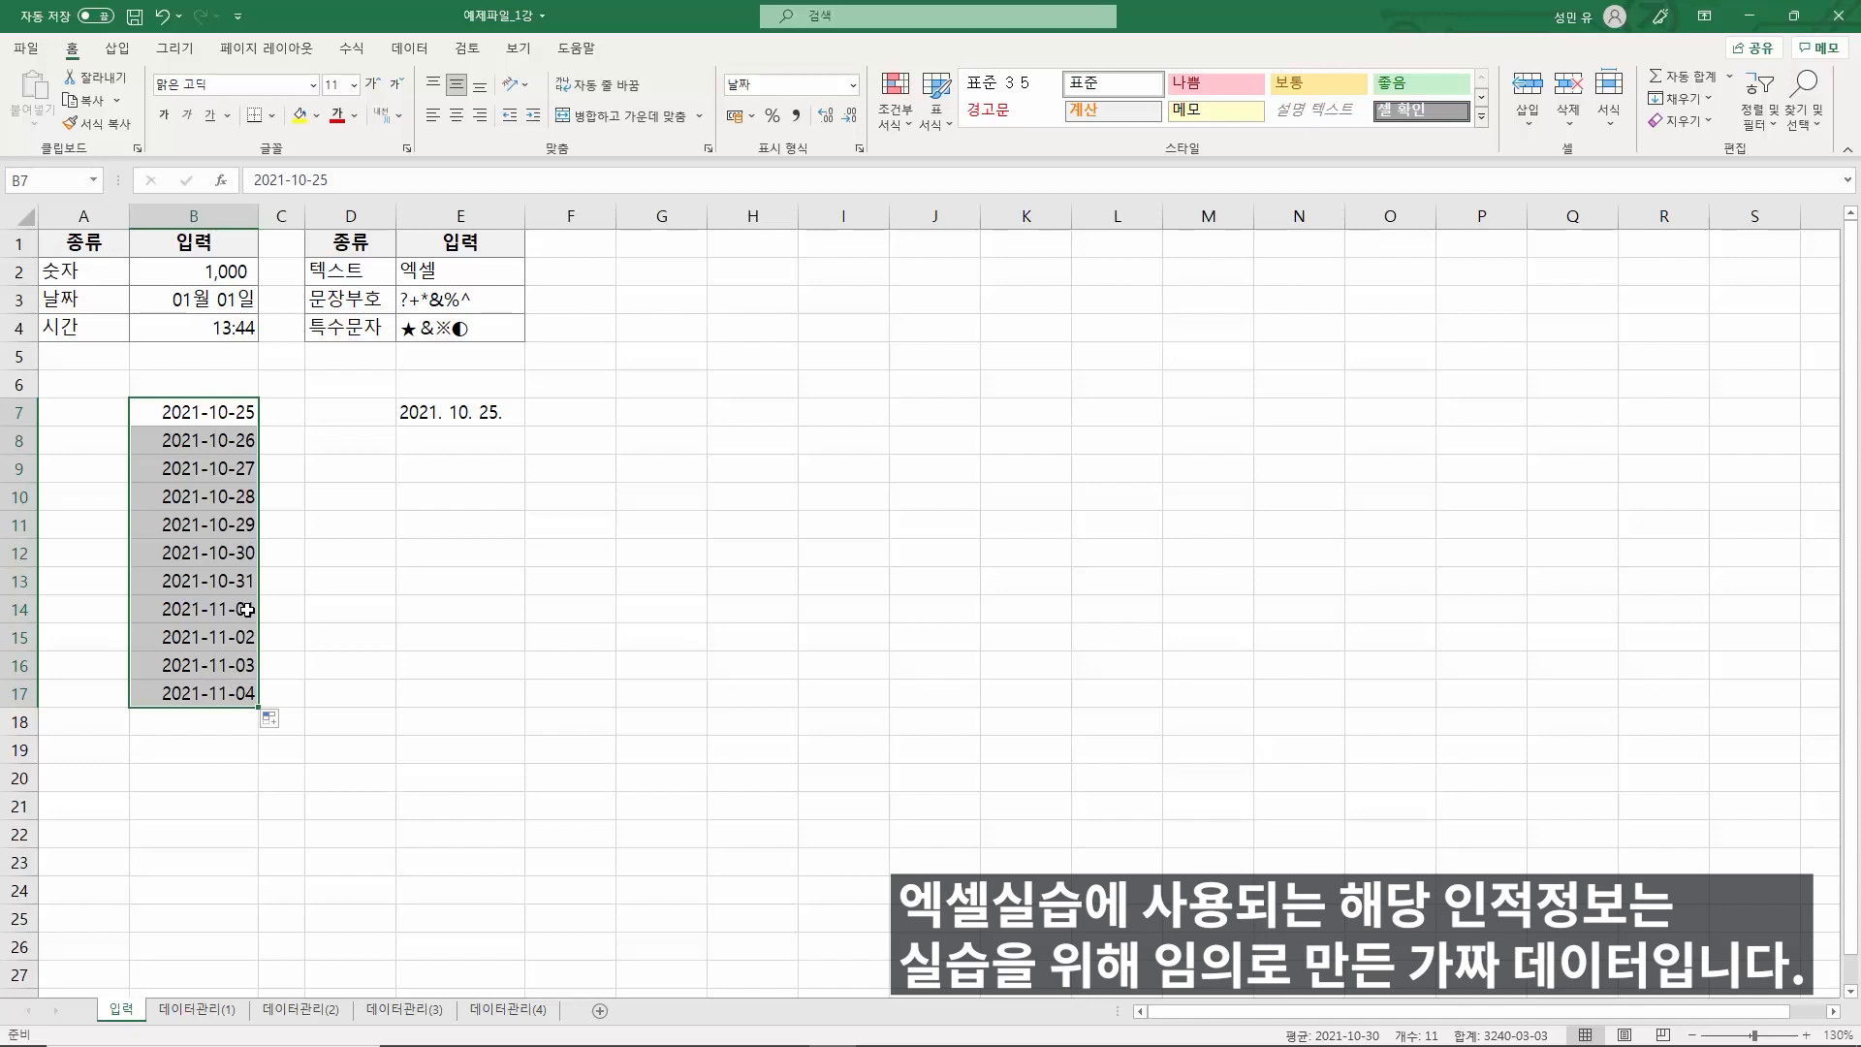
- Set the fill option for B7:B17 to weekdays (평일 단위 채우기) and switch it to months (월 단위 채우기)
click(271, 719)
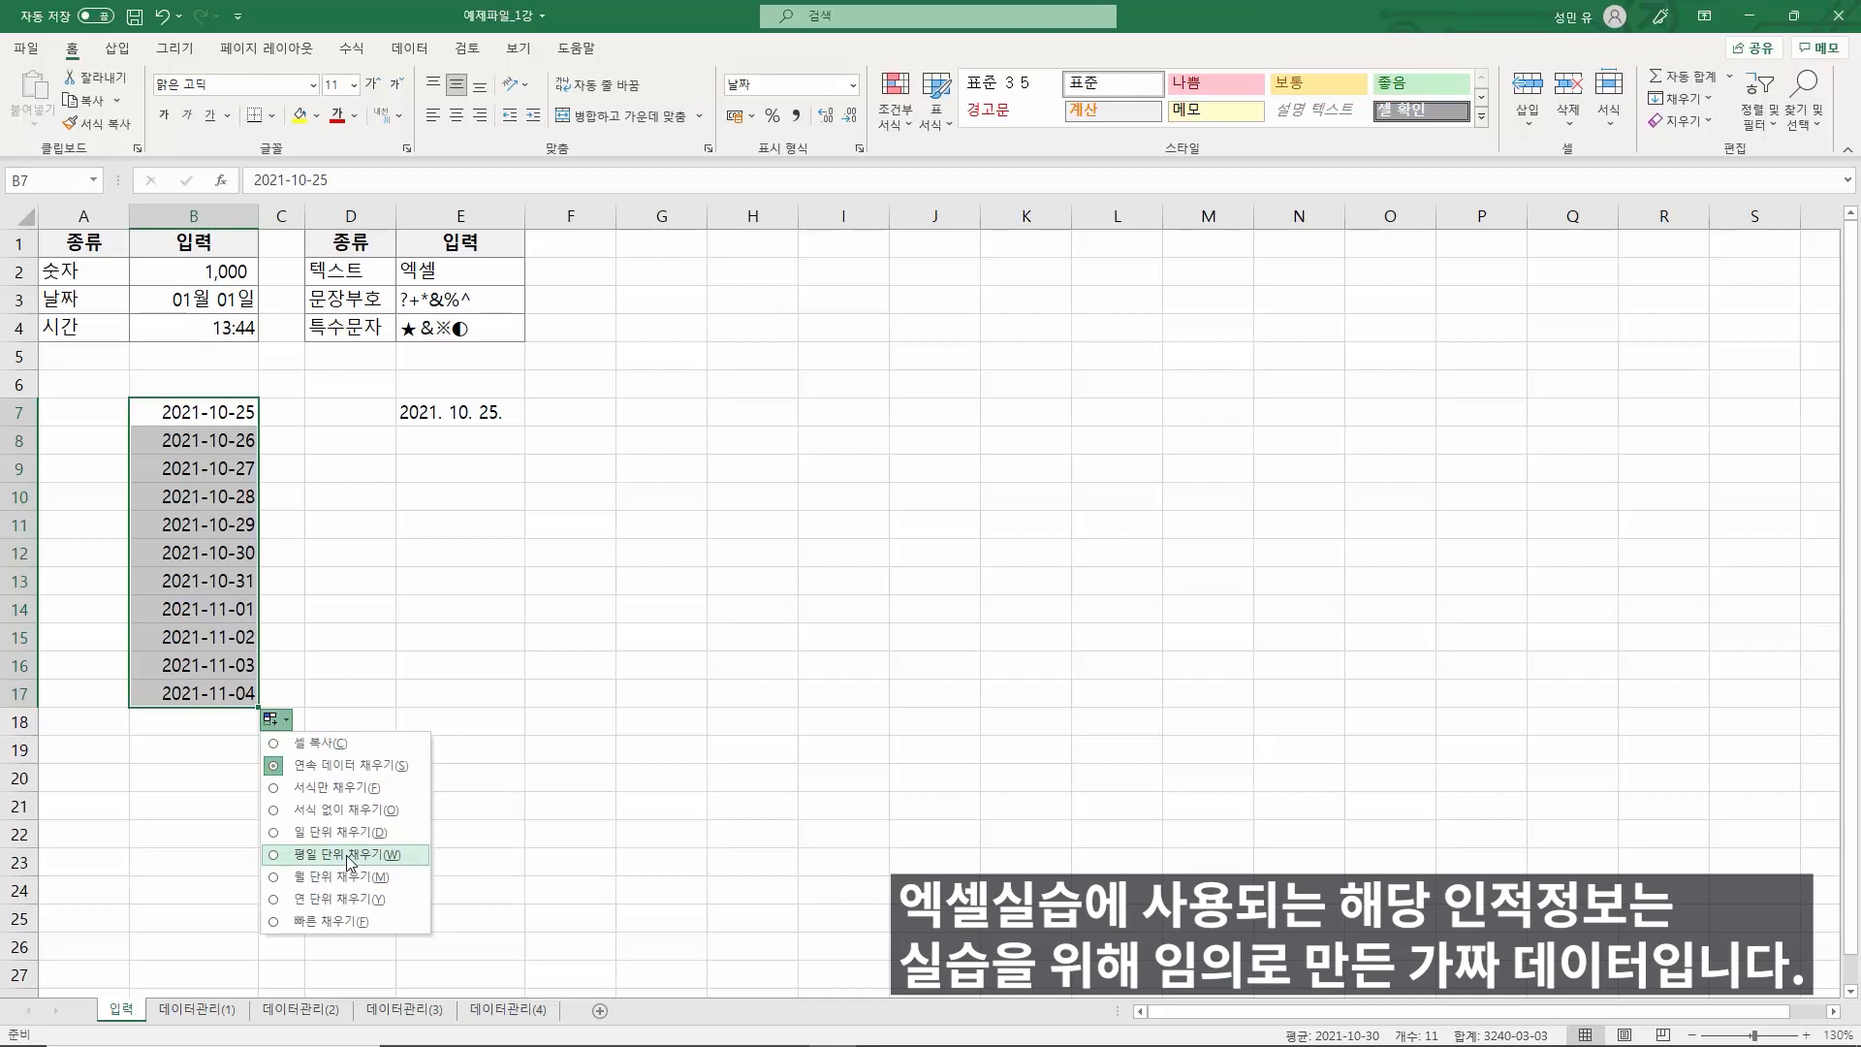
click(350, 854)
click(272, 715)
click(329, 880)
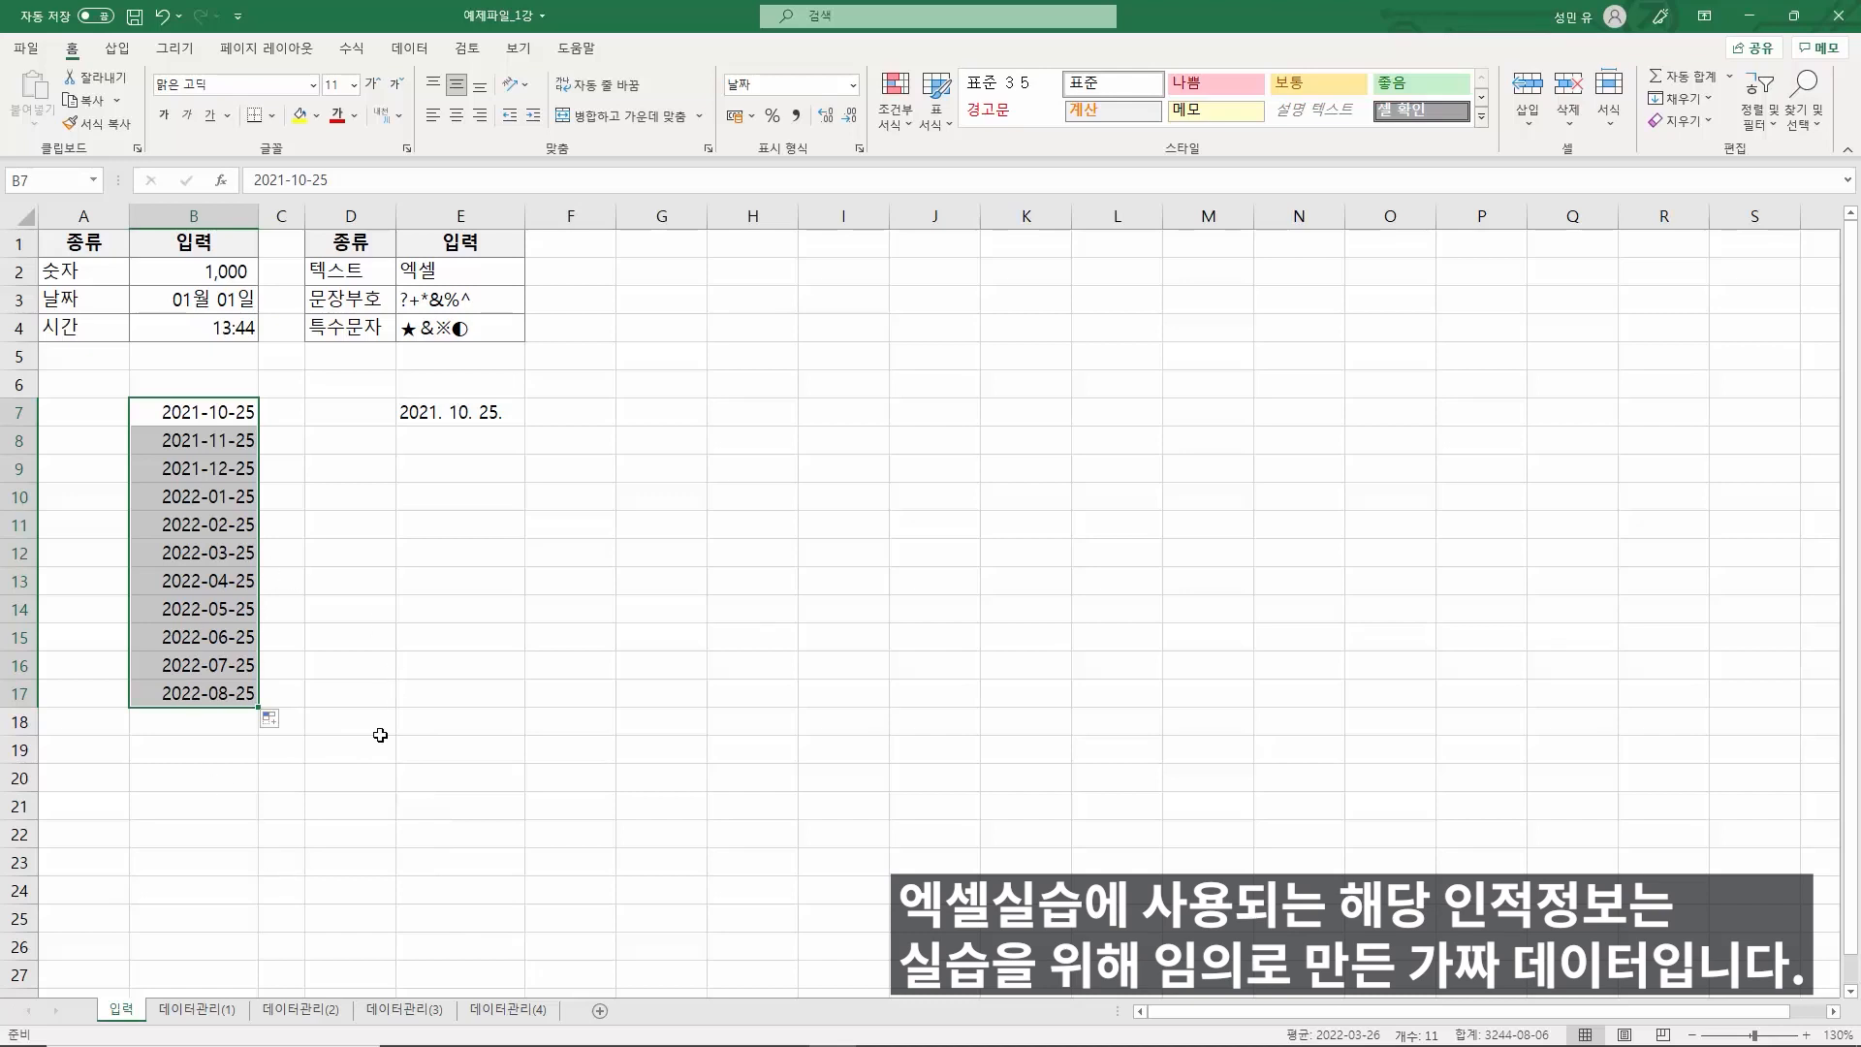
- Auto-fill the period-separated date in E7 down to E17 and select E10:E15 to examine the filled values
click(479, 427)
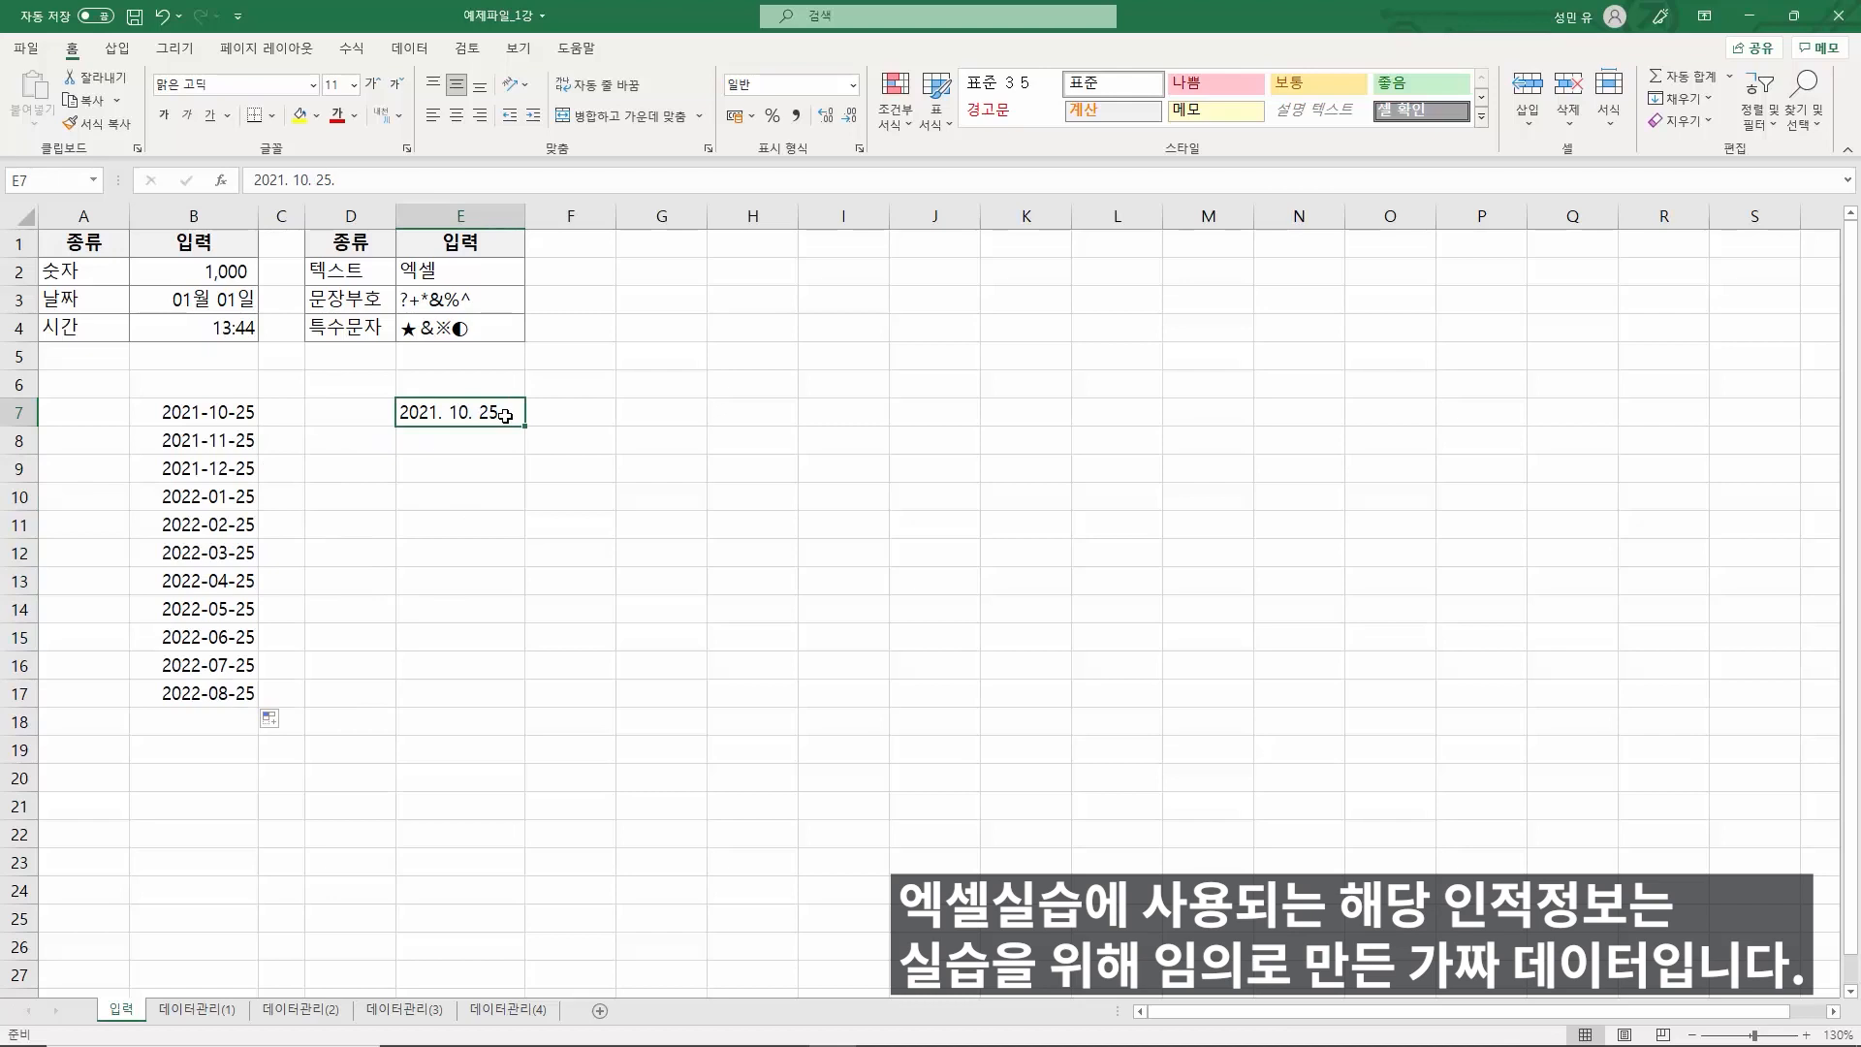
drag(523, 427, 491, 698)
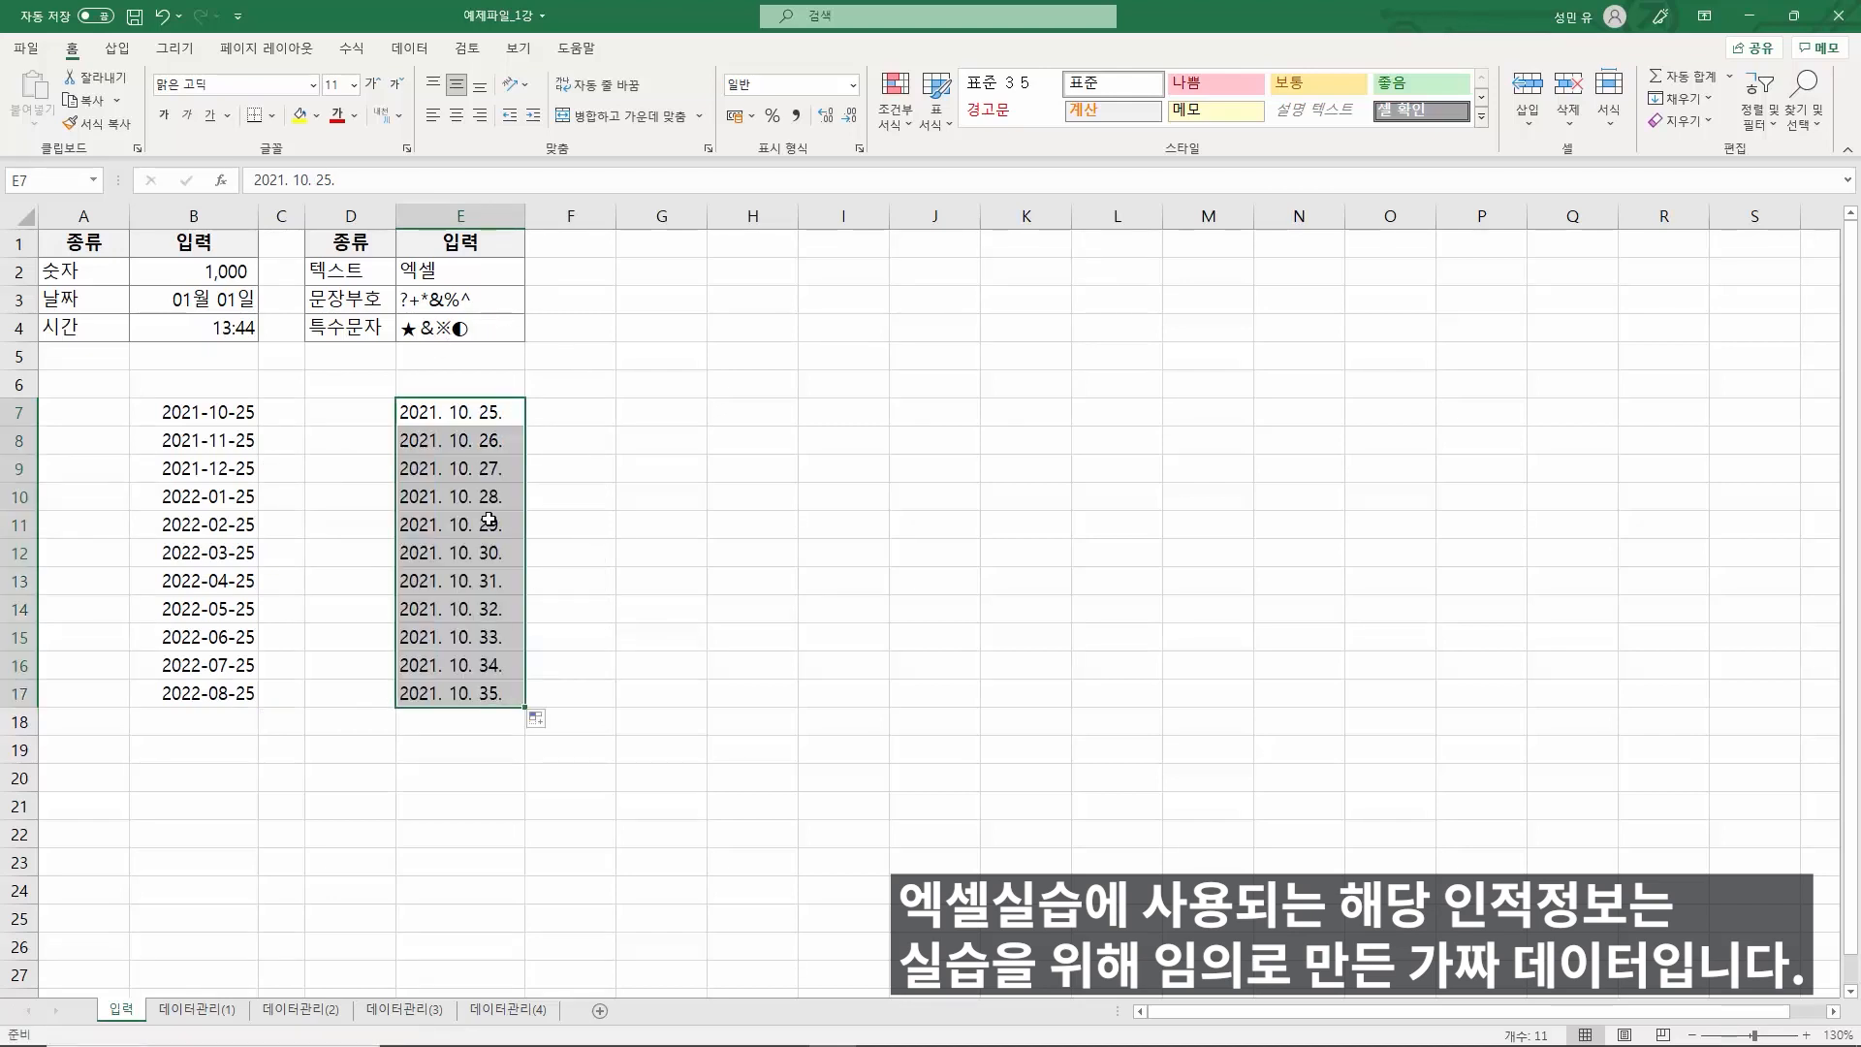
drag(490, 520, 492, 637)
click(468, 484)
drag(469, 485, 492, 632)
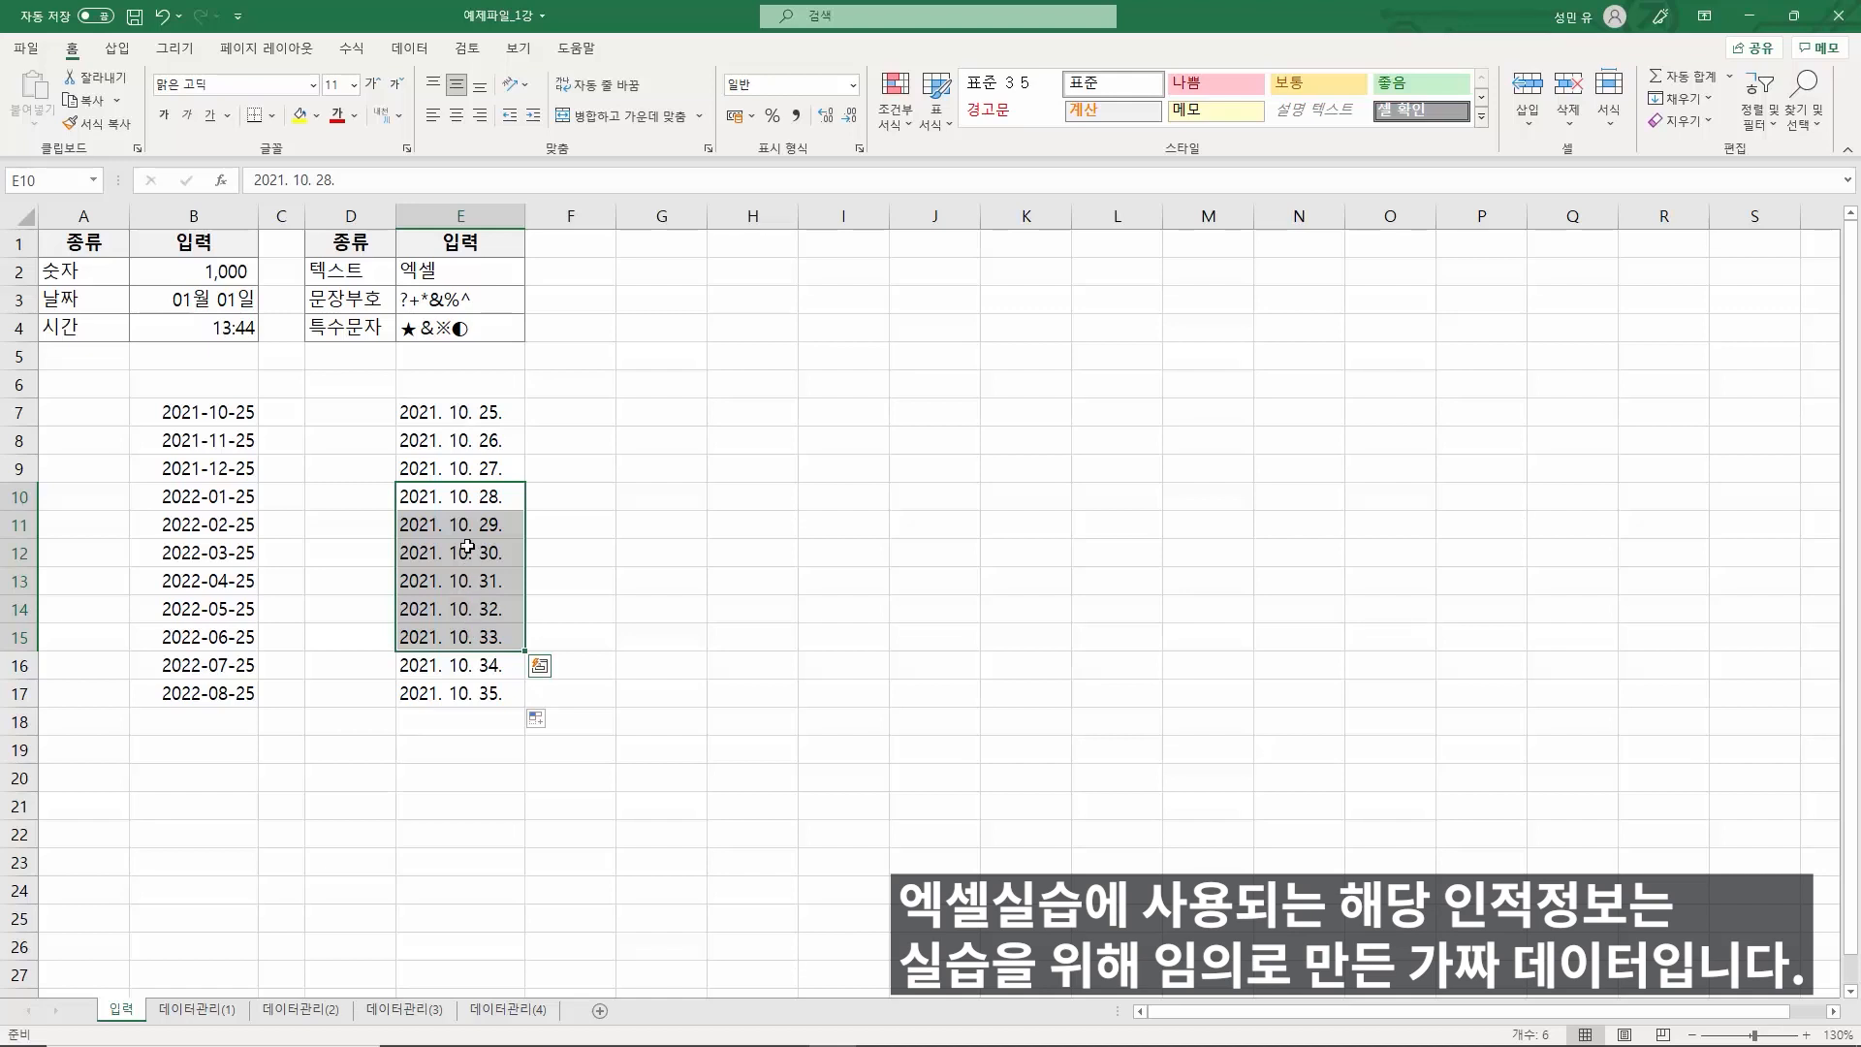
- Repeat the fill from E7 to E17 and review the available auto-fill options without choosing one
click(474, 418)
drag(526, 429, 519, 702)
click(538, 719)
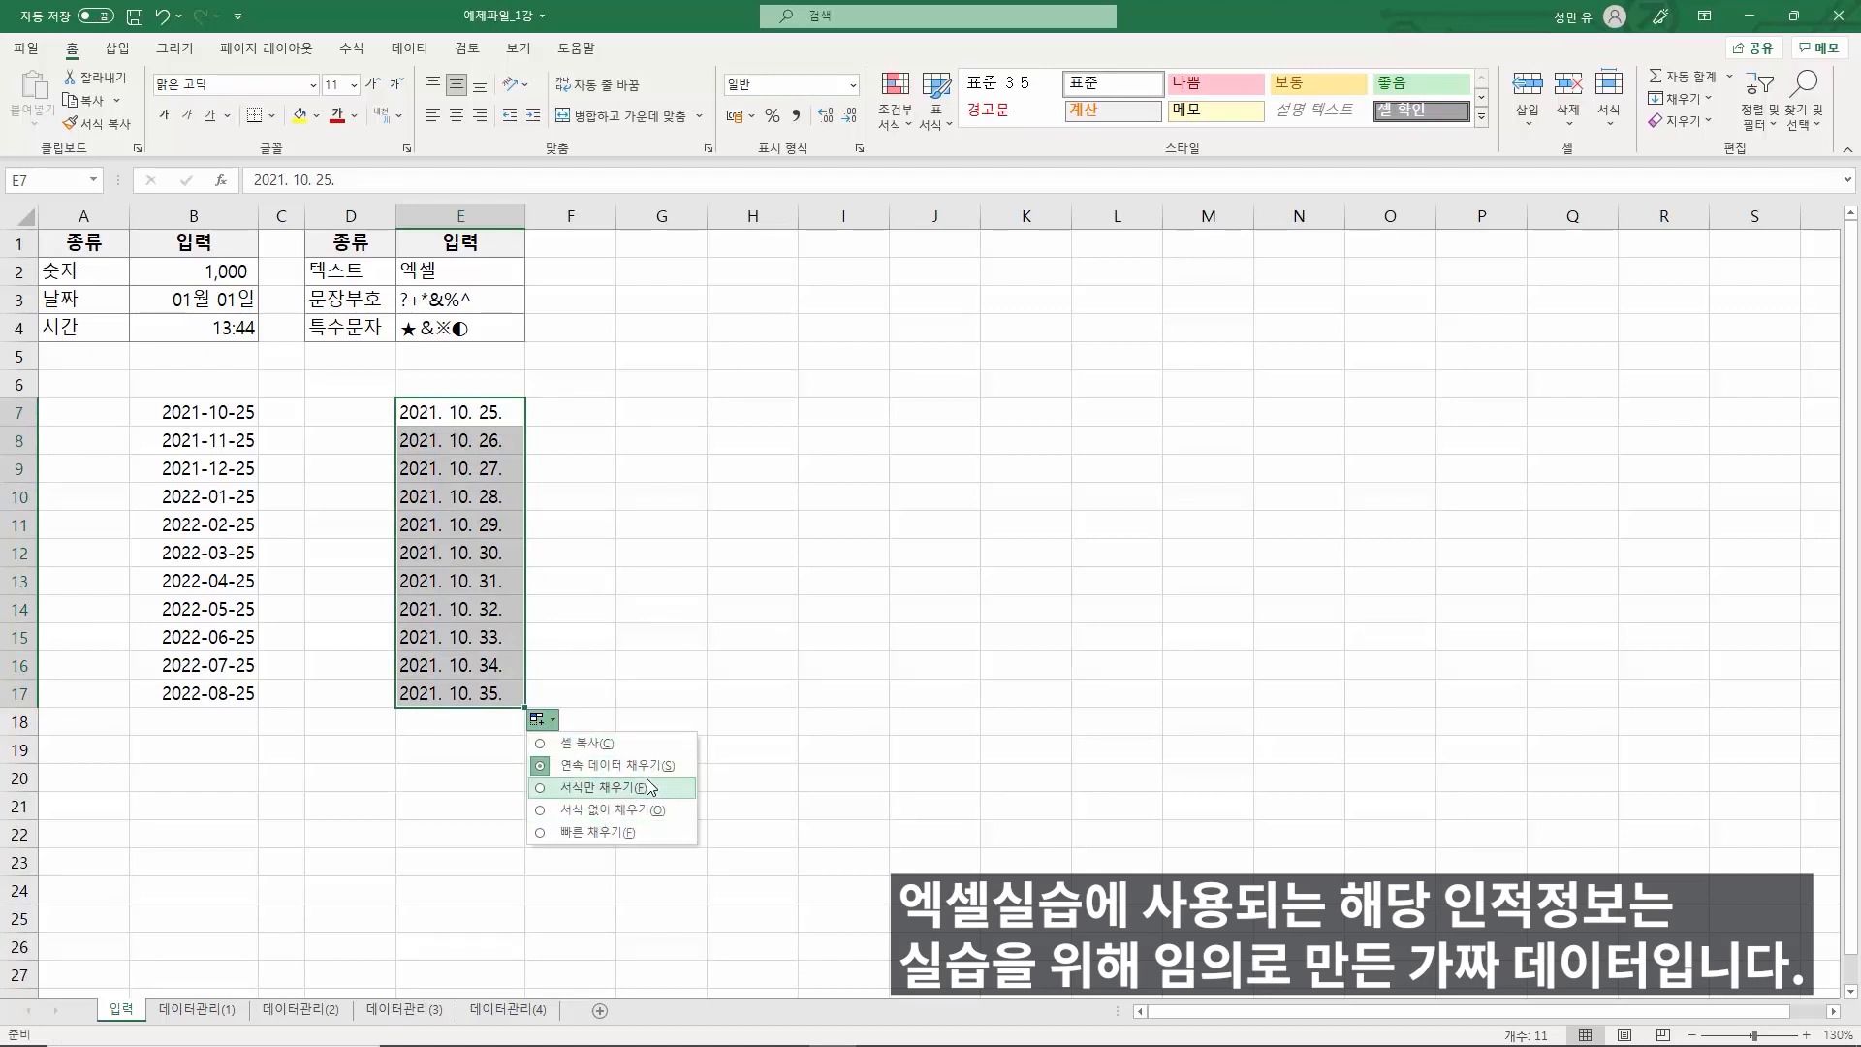
click(612, 647)
click(606, 639)
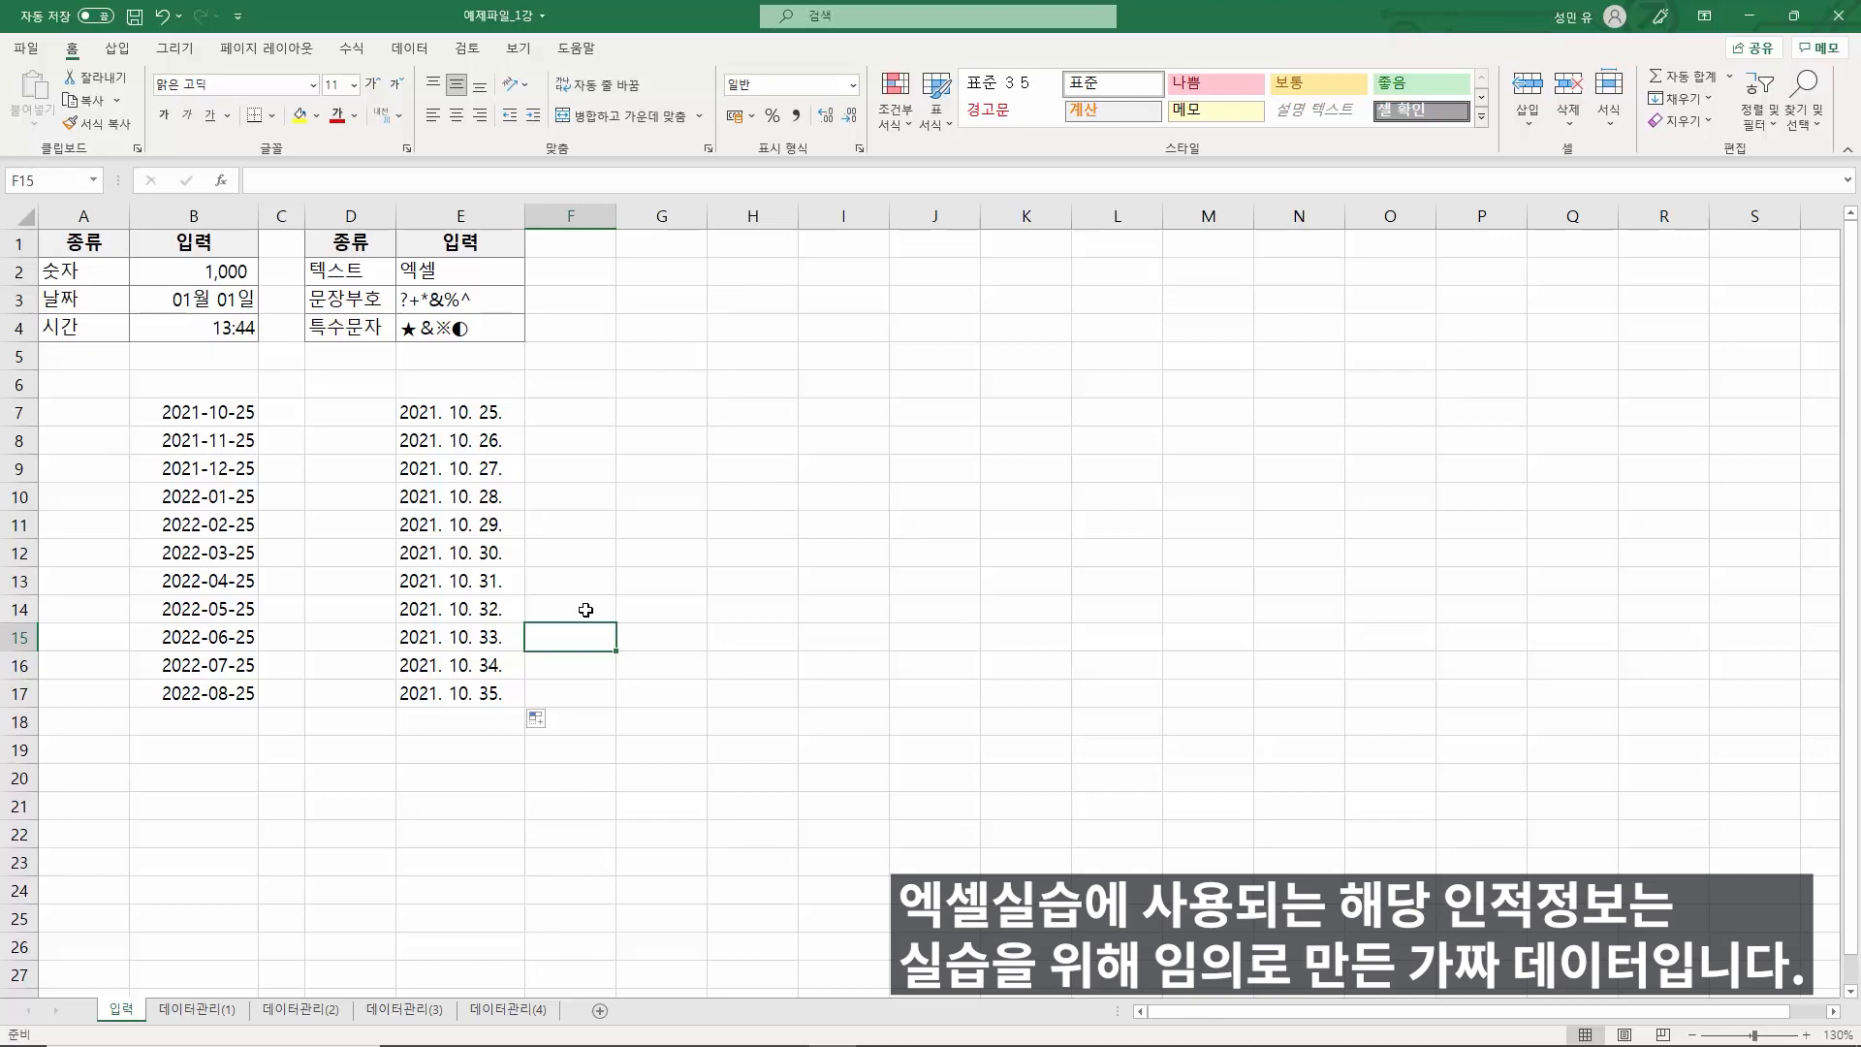
- Open the 데이터관리(1) sheet and examine how the 직원명단 title, the 관리: 인사팀 line and the table adjoin
click(224, 1012)
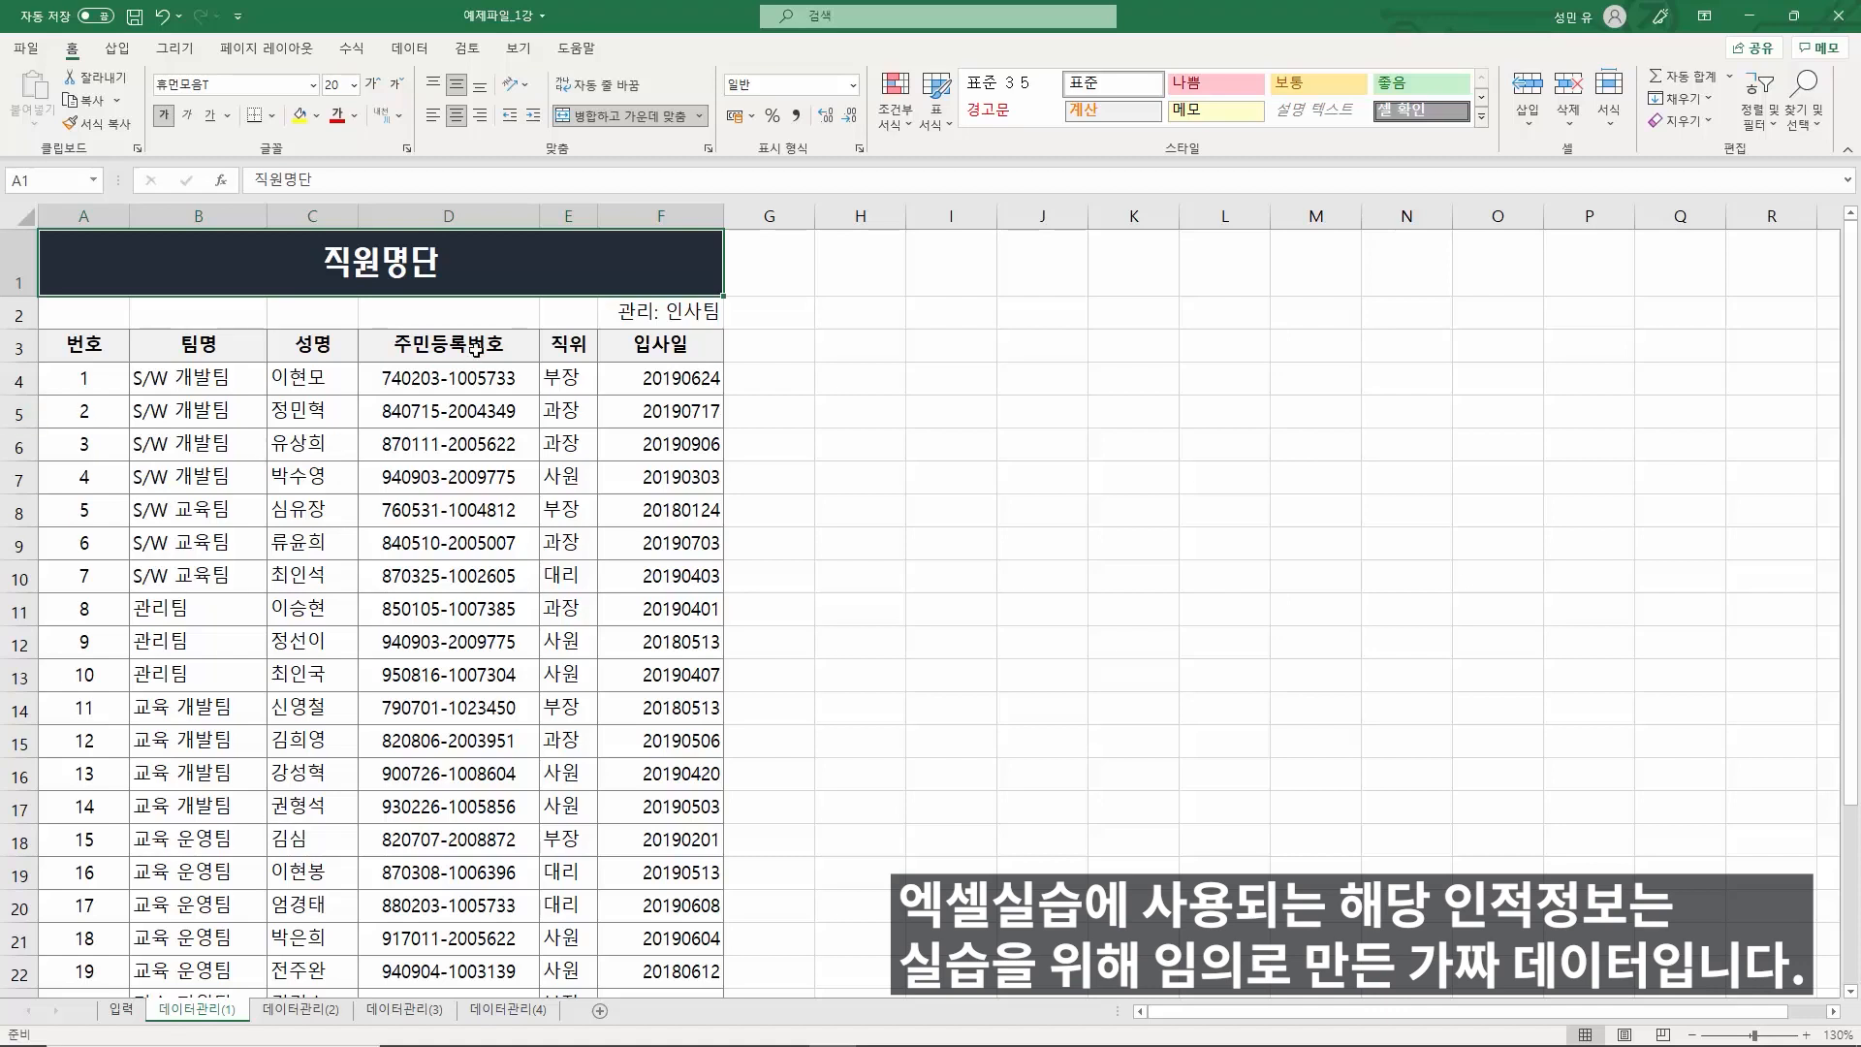
click(489, 254)
click(526, 414)
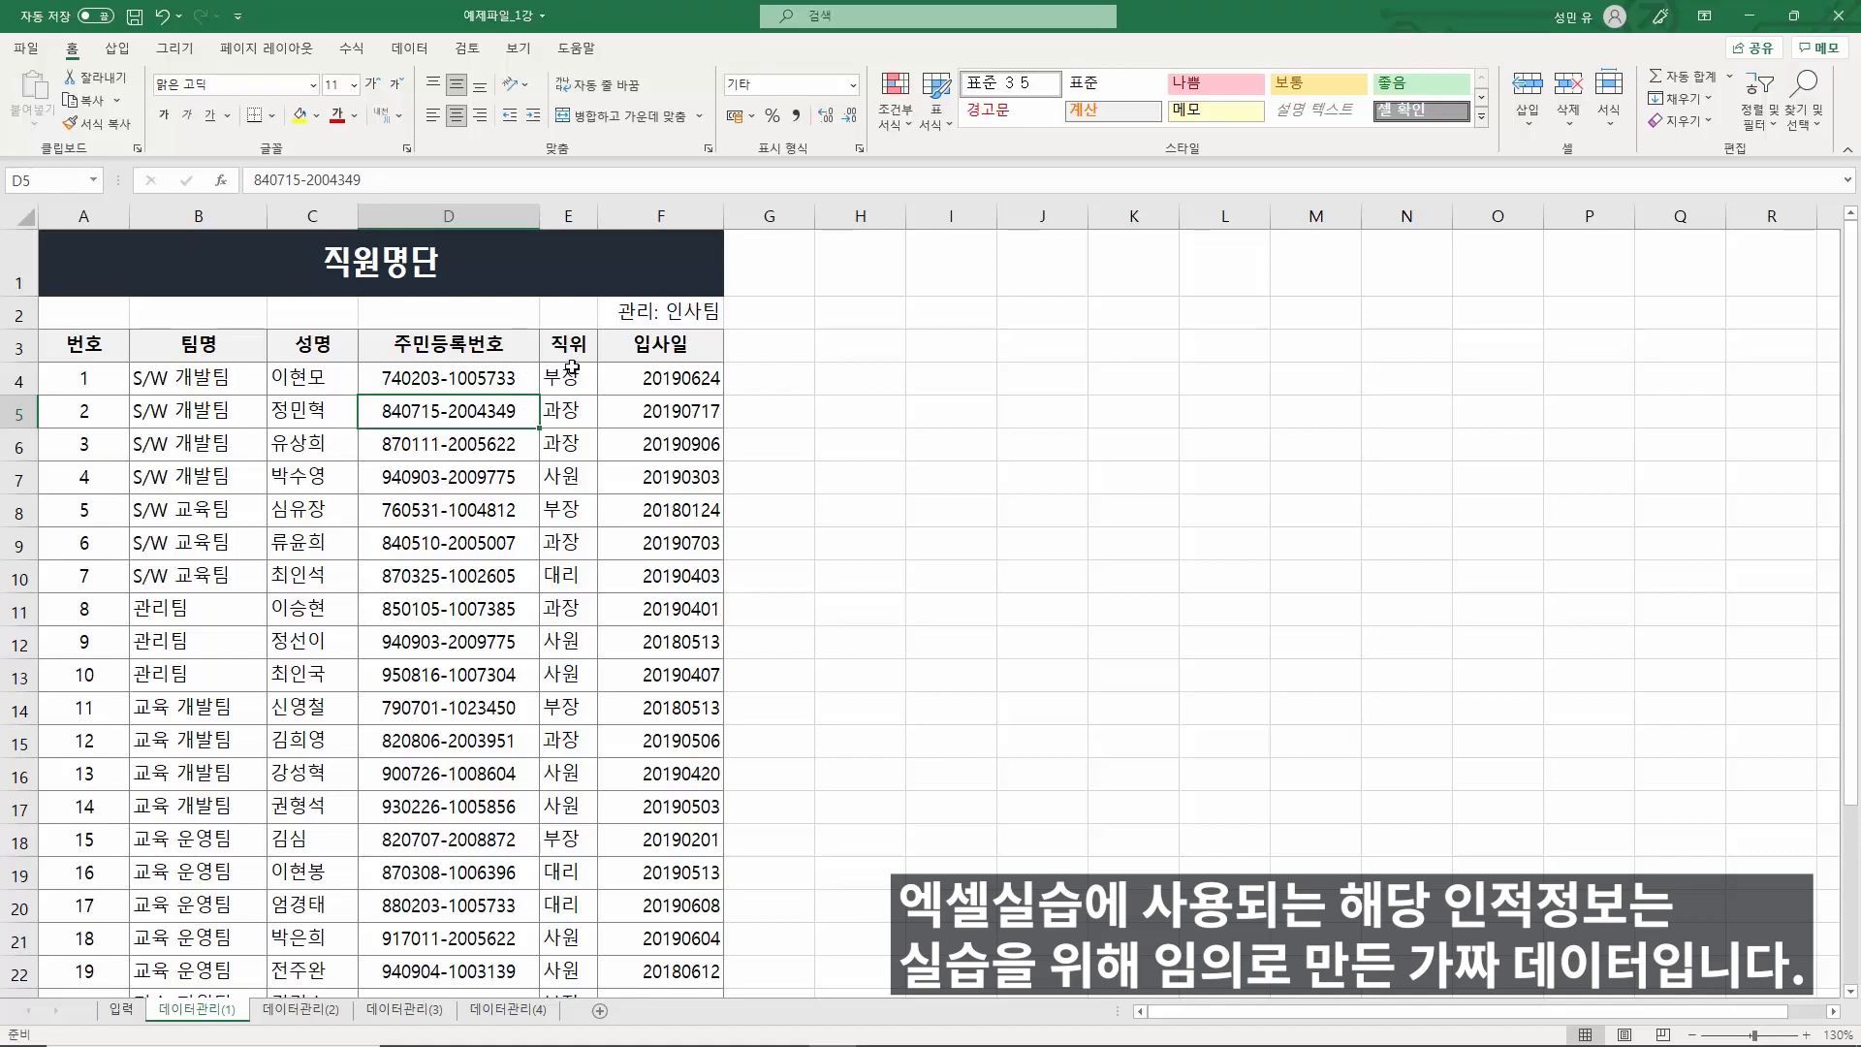
click(629, 308)
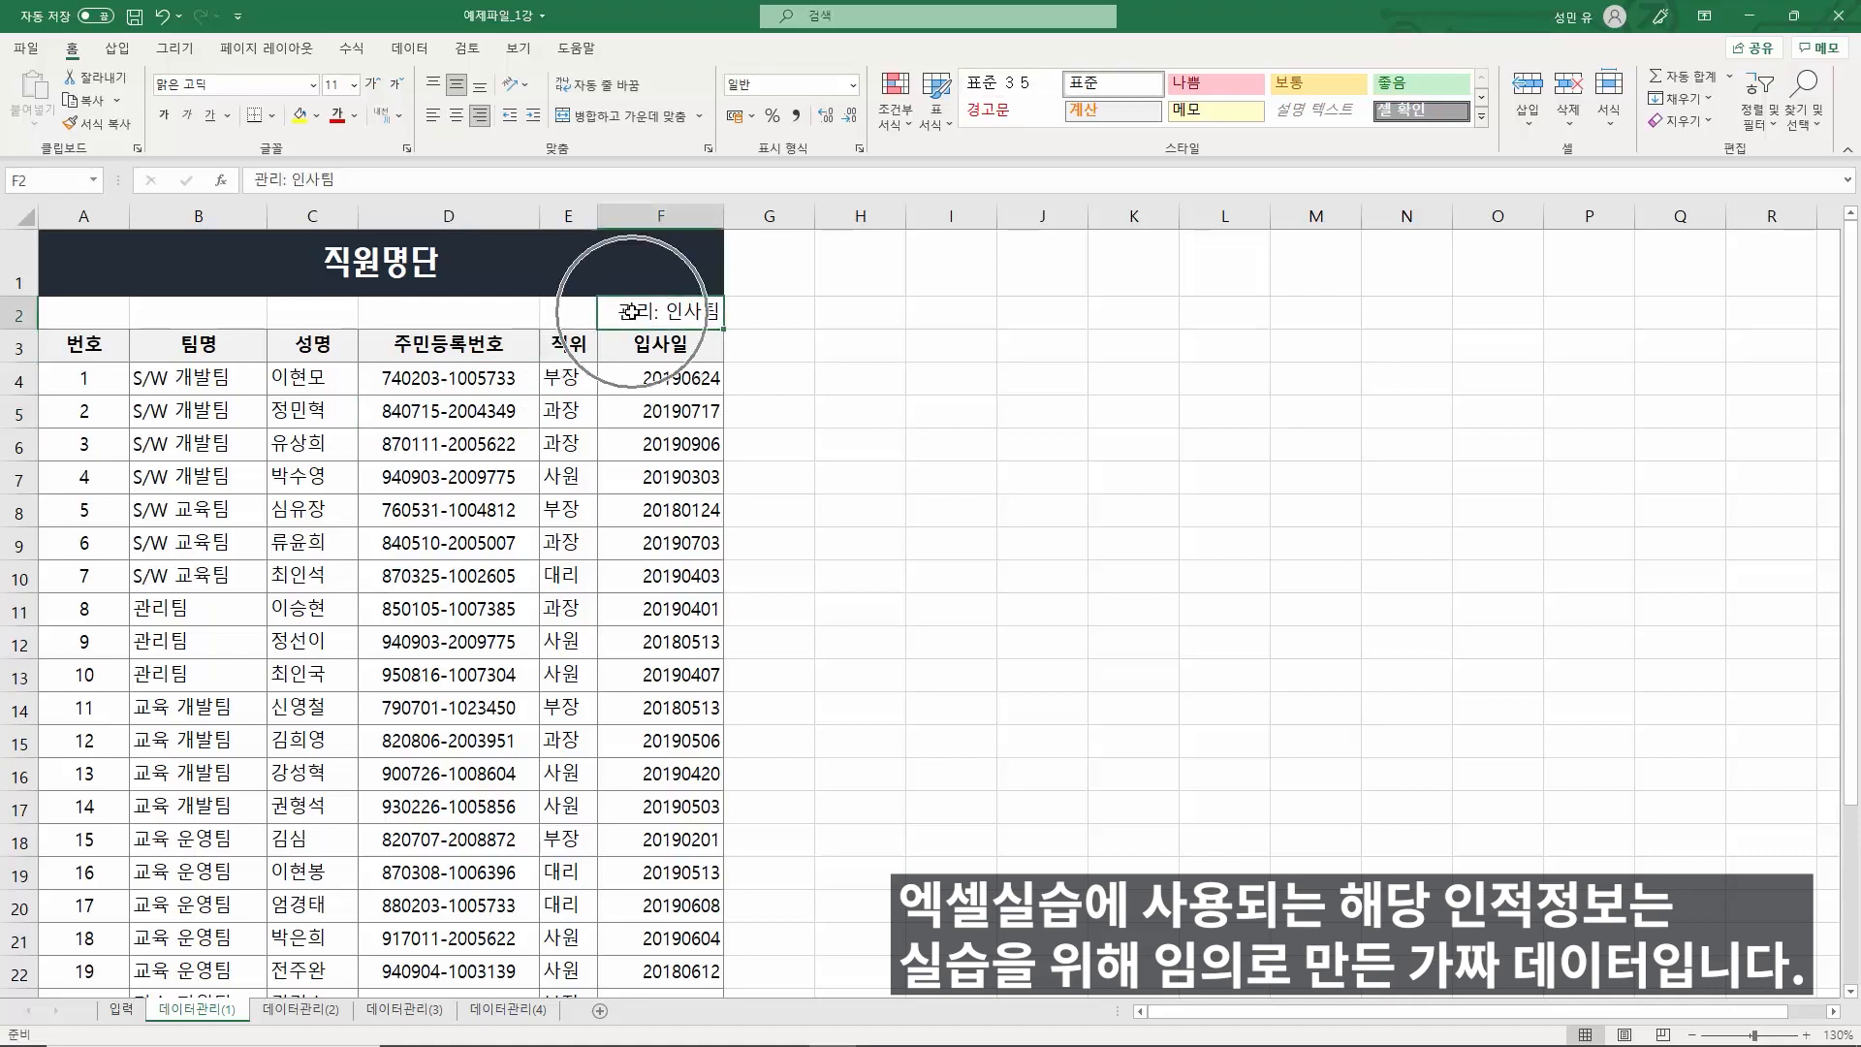
click(640, 361)
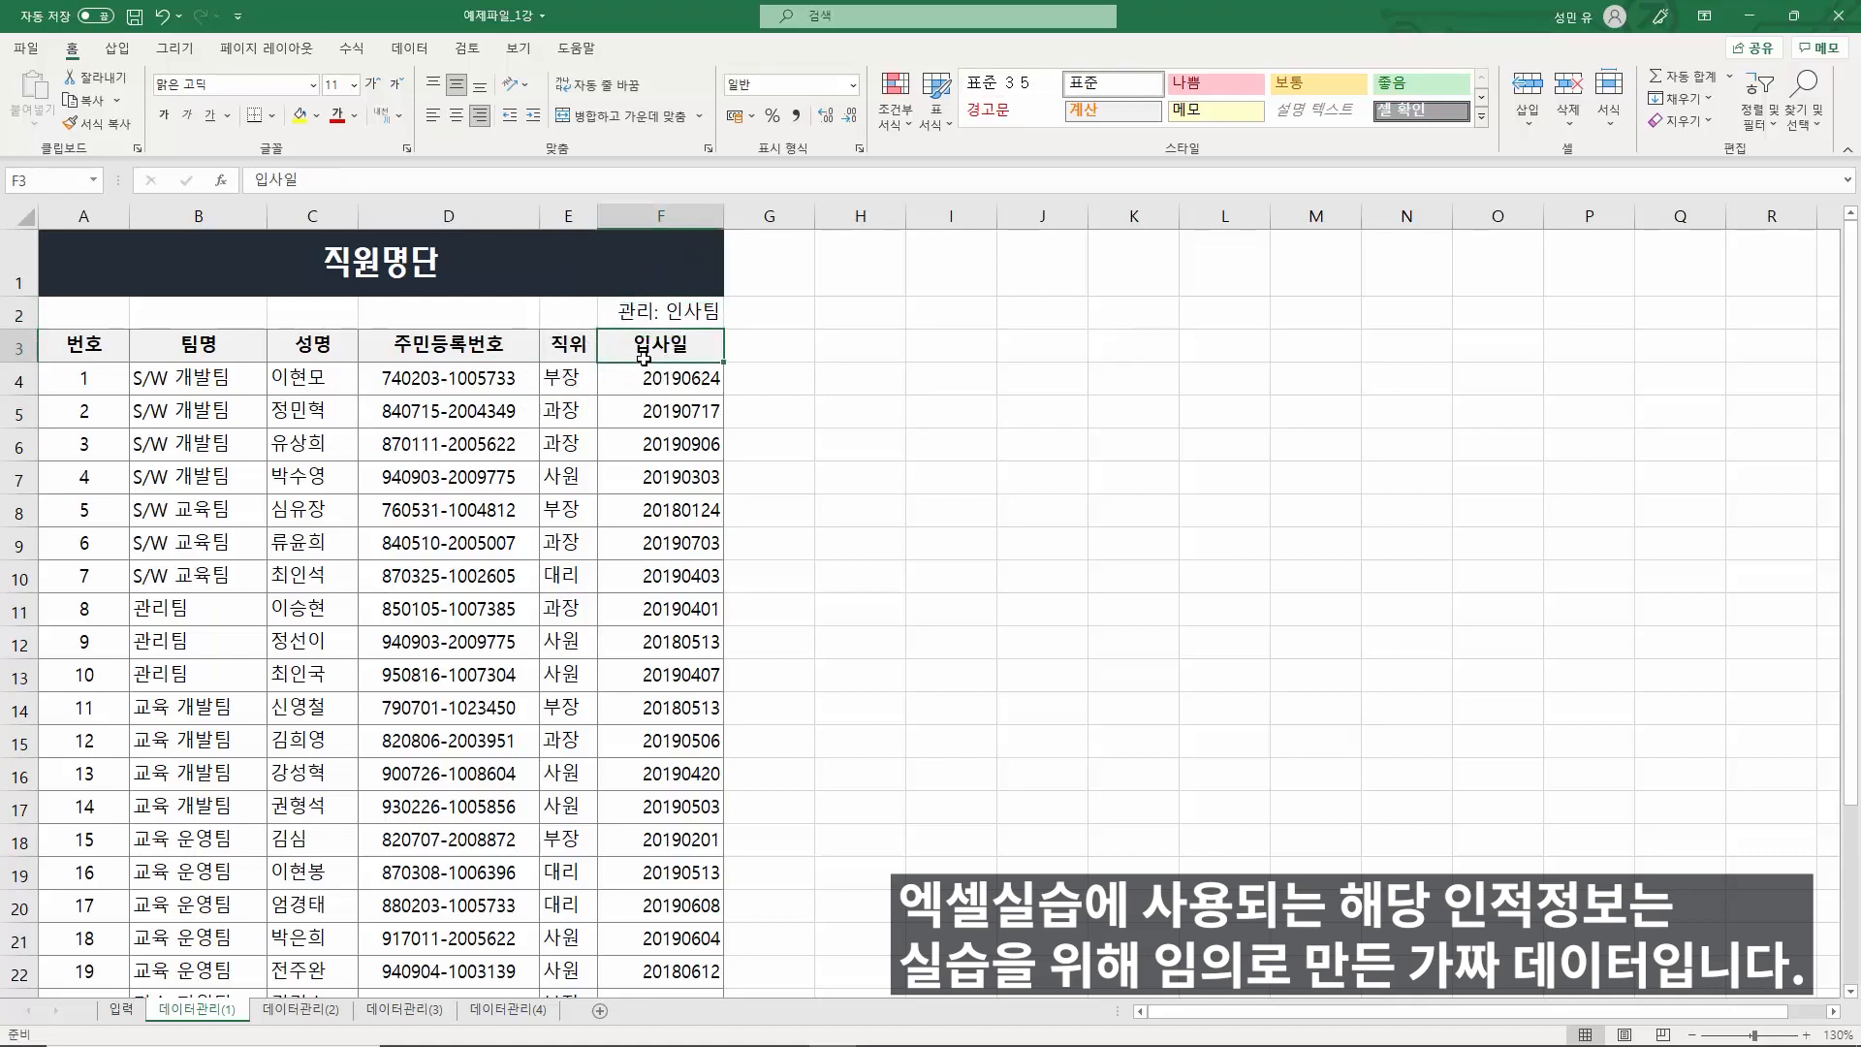
click(642, 387)
drag(642, 387, 628, 280)
click(450, 512)
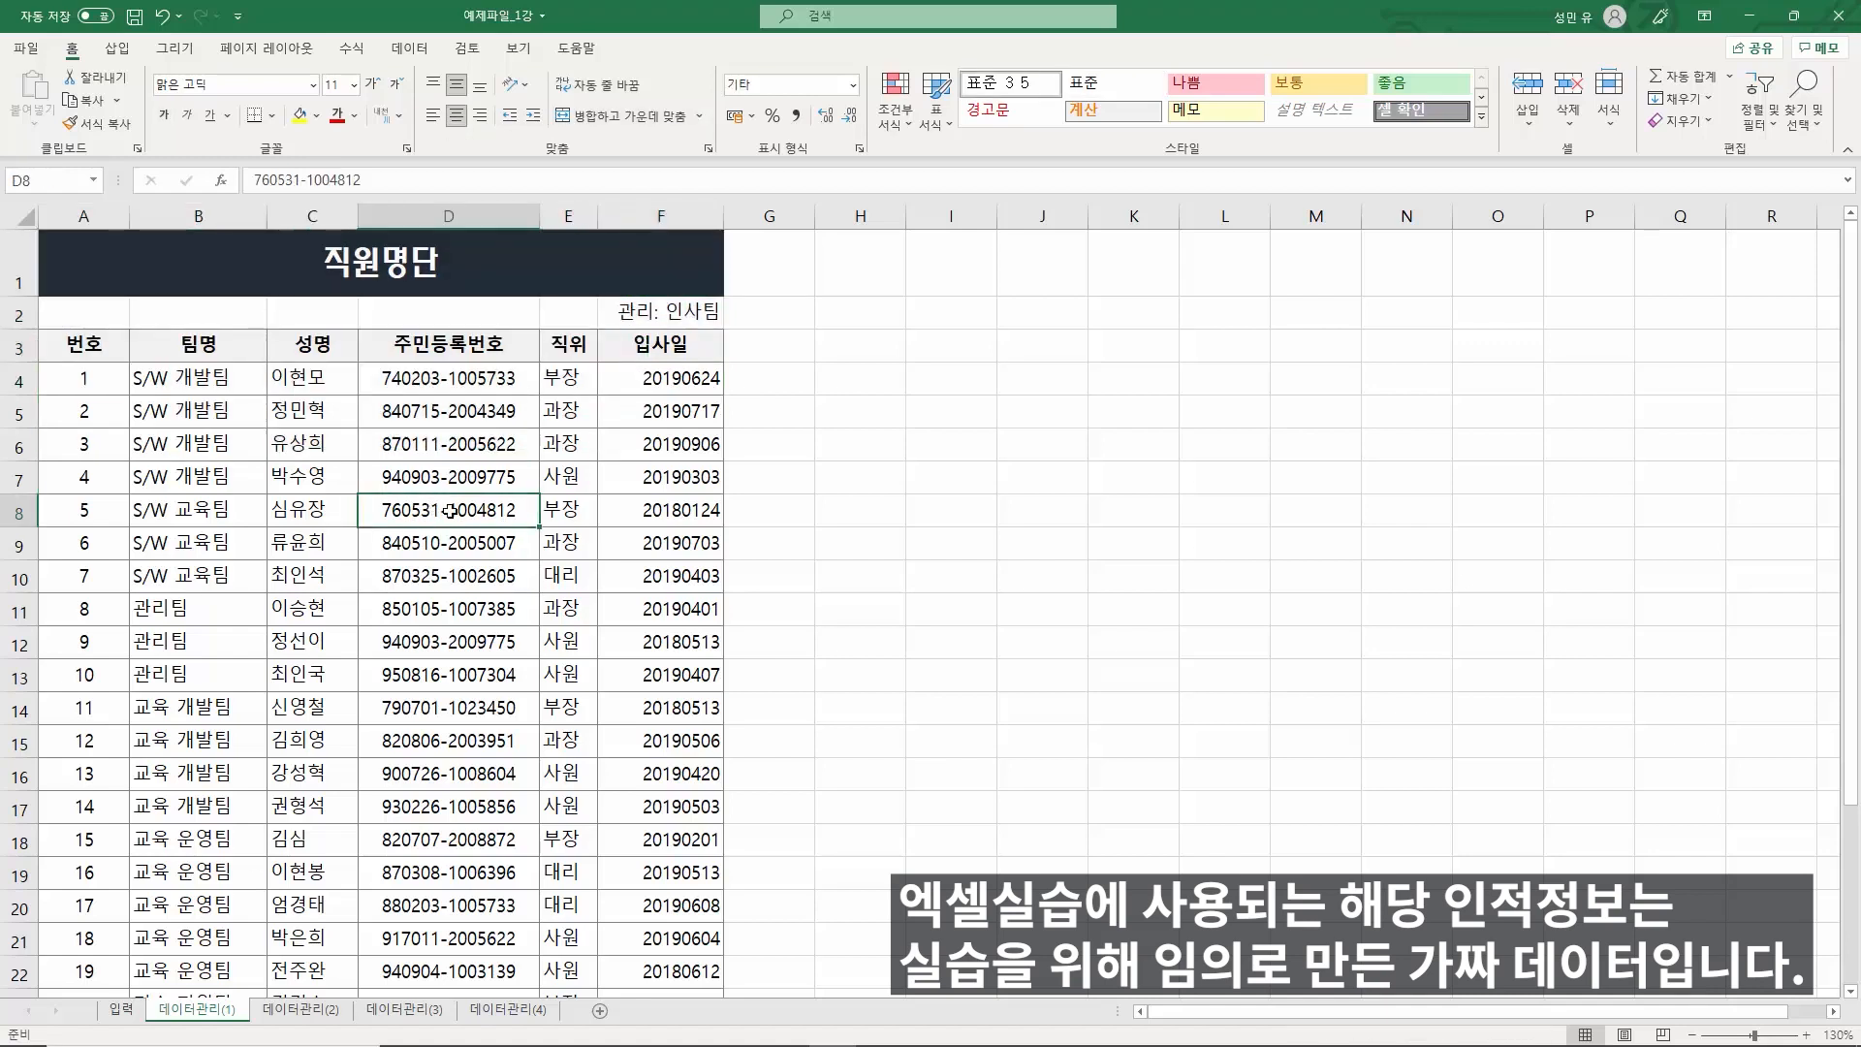
- Insert a blank row above the header row 3 to separate the employee table from its title
click(11, 346)
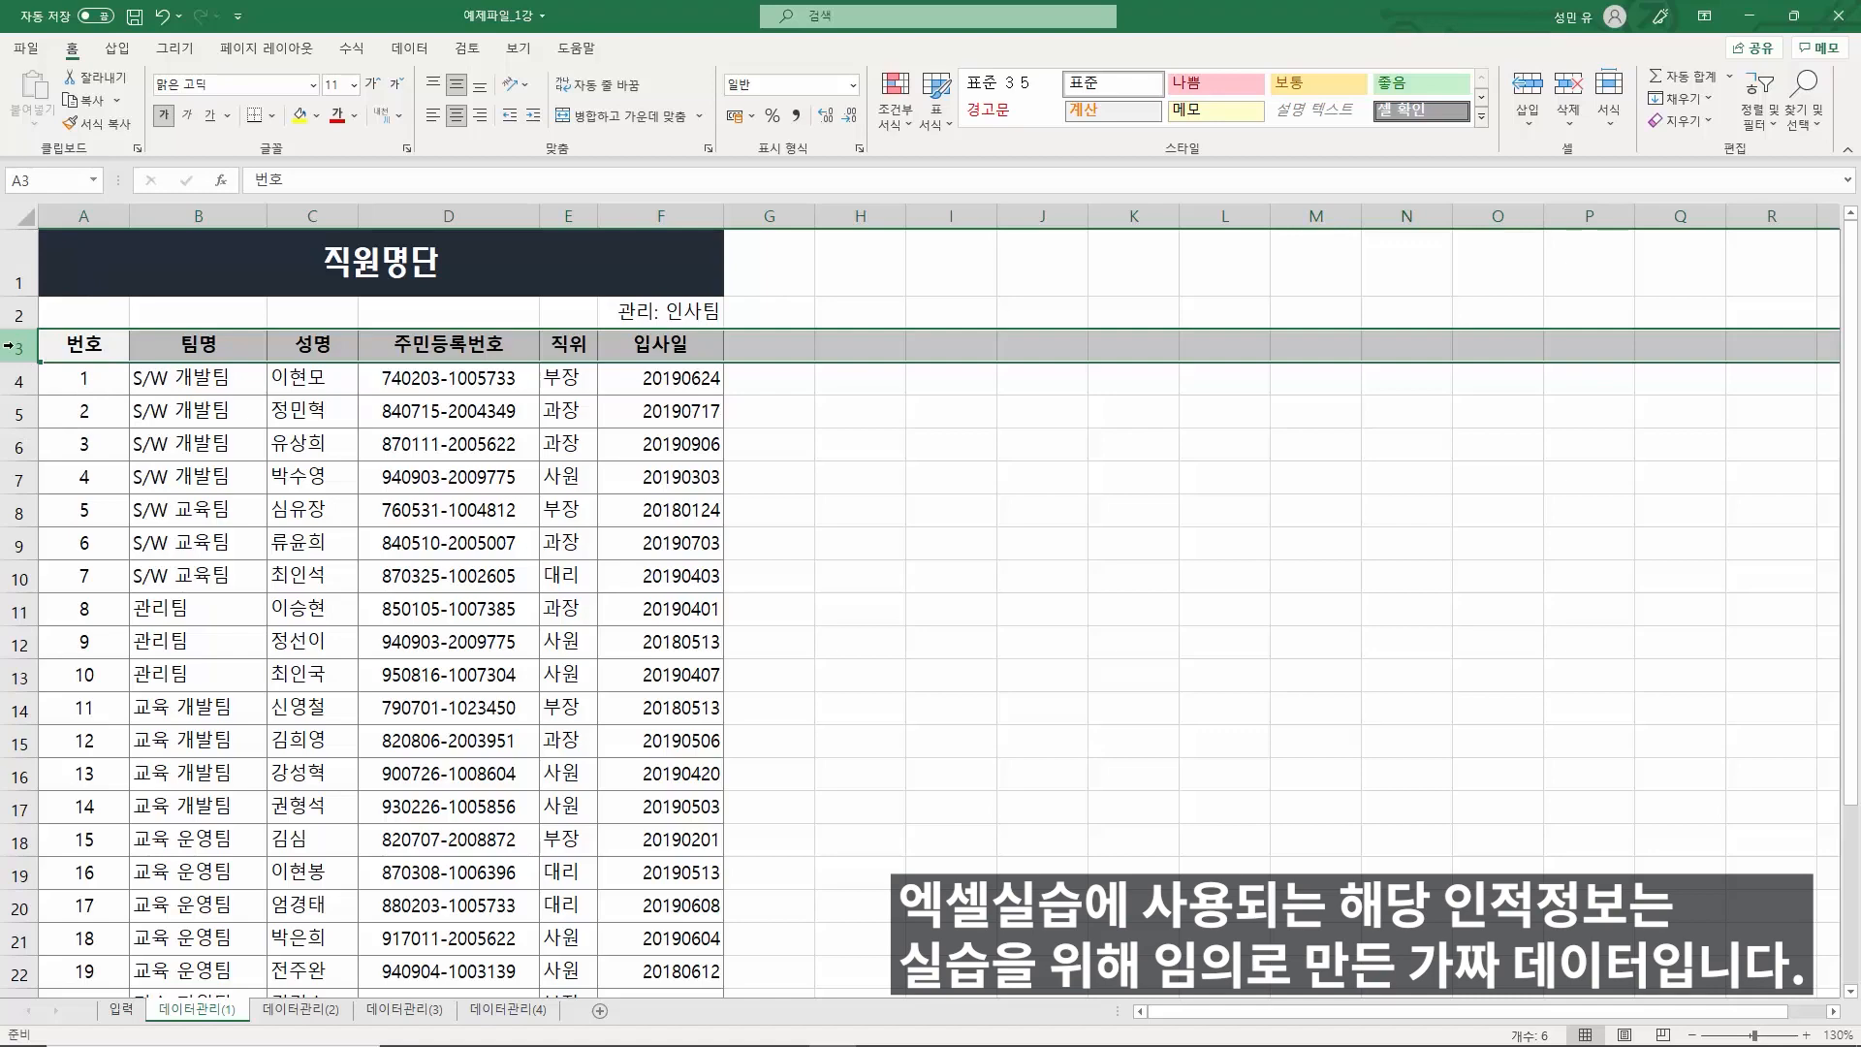
right_click(16, 348)
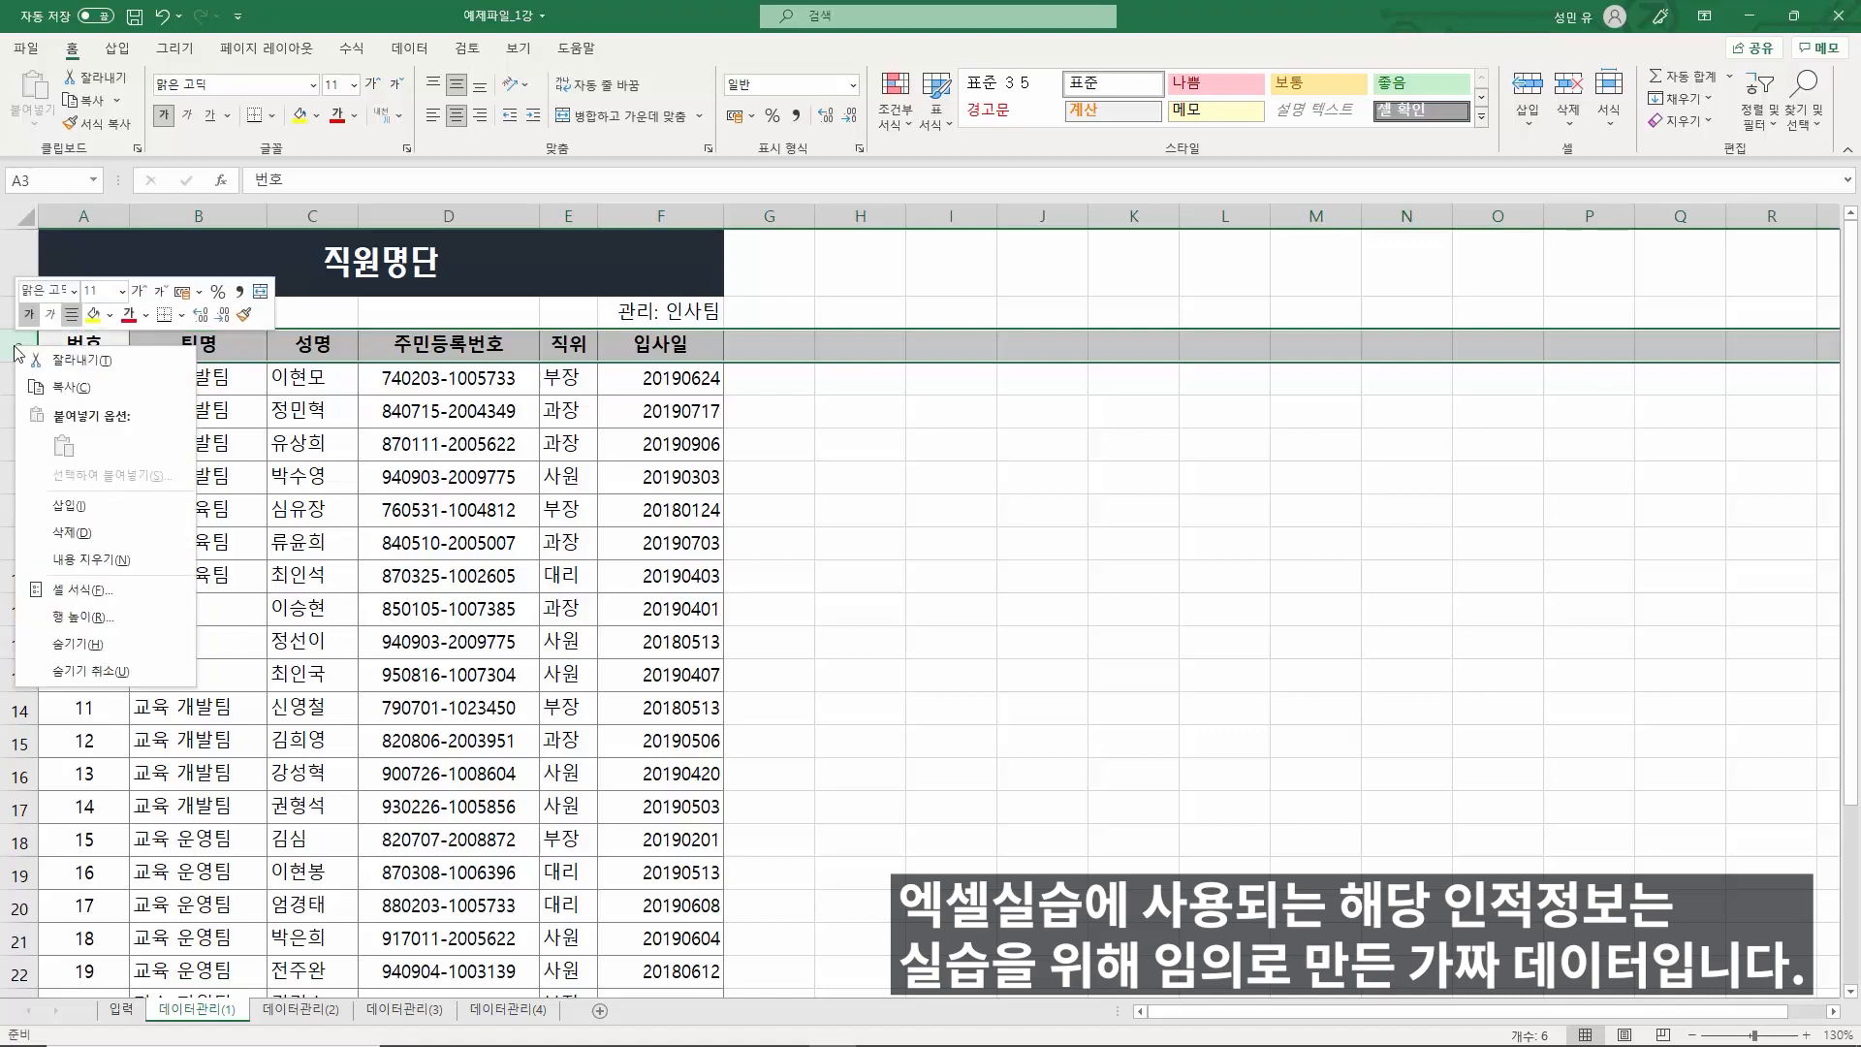
click(78, 506)
click(401, 565)
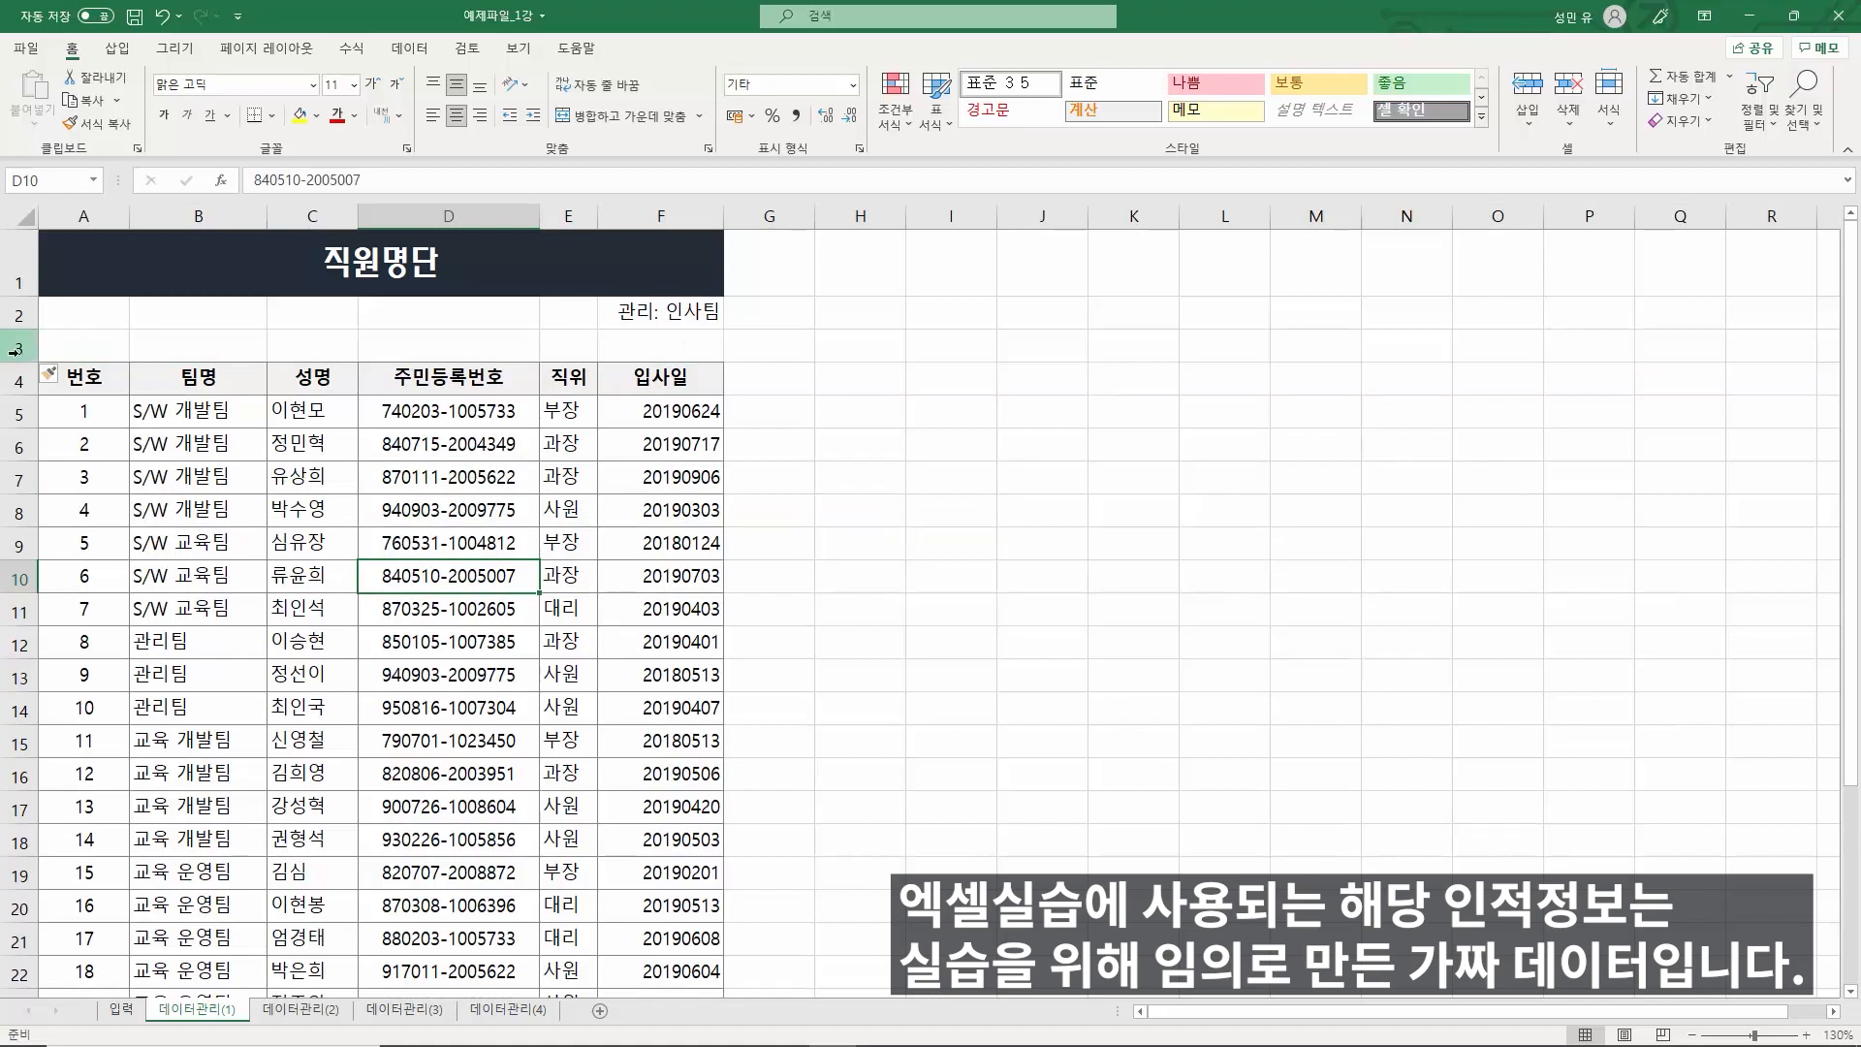
- Select the whole employee table A4:F31 and zoom out to 100% to check its extent
click(496, 631)
click(384, 539)
click(384, 613)
click(288, 602)
click(296, 535)
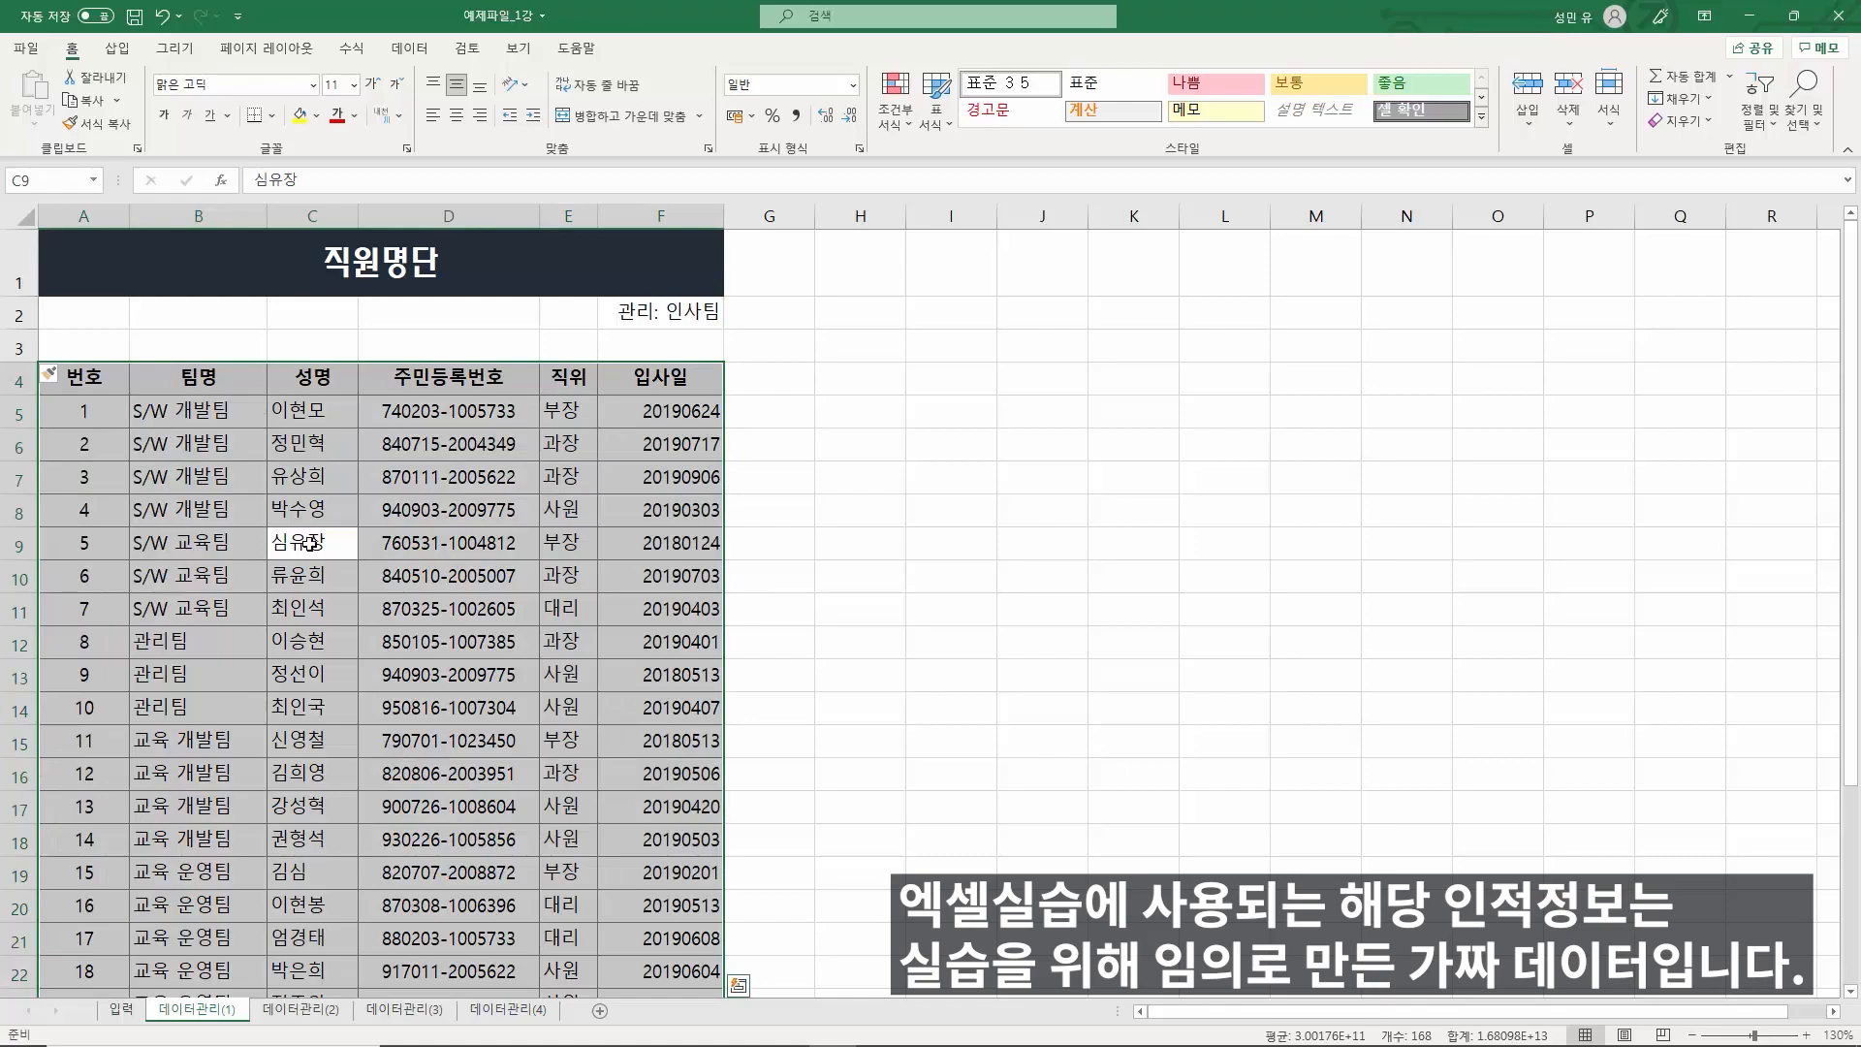
scroll(387, 575, down, 20)
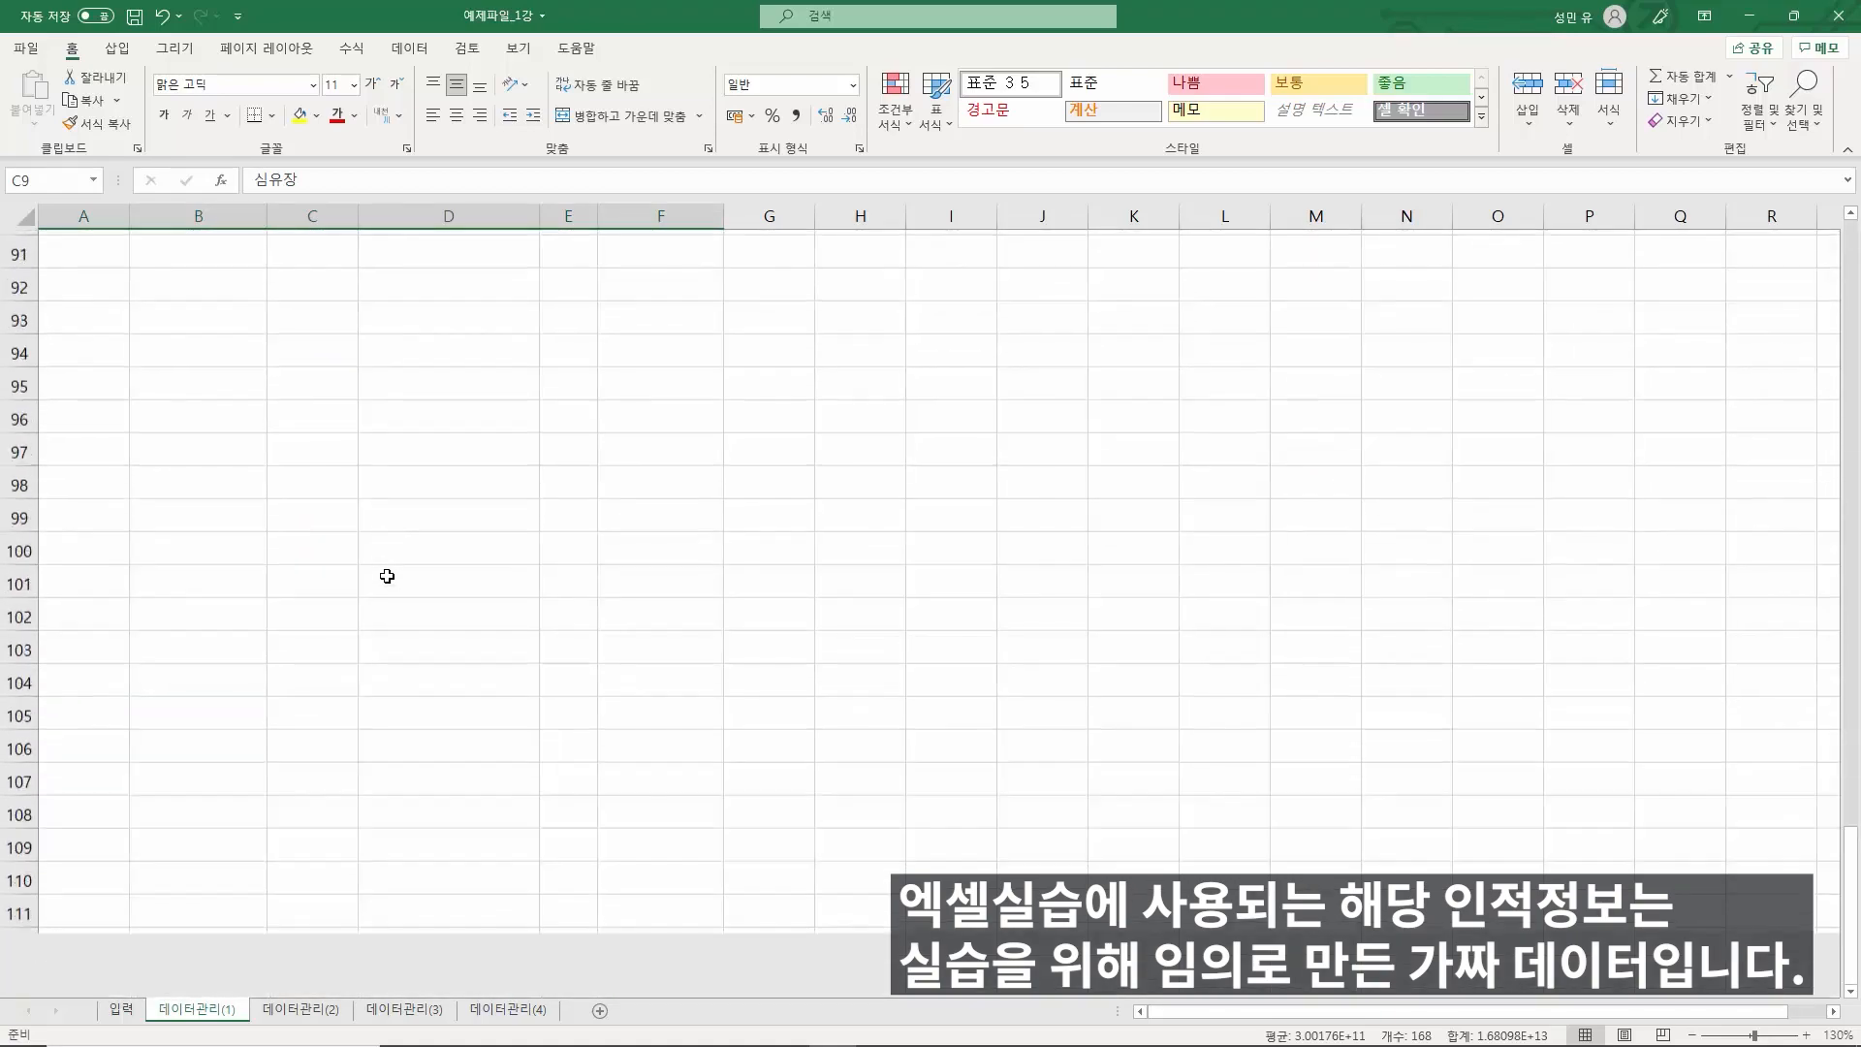
scroll(386, 575, up, 20)
ctrl+scroll(386, 574, down, 1)
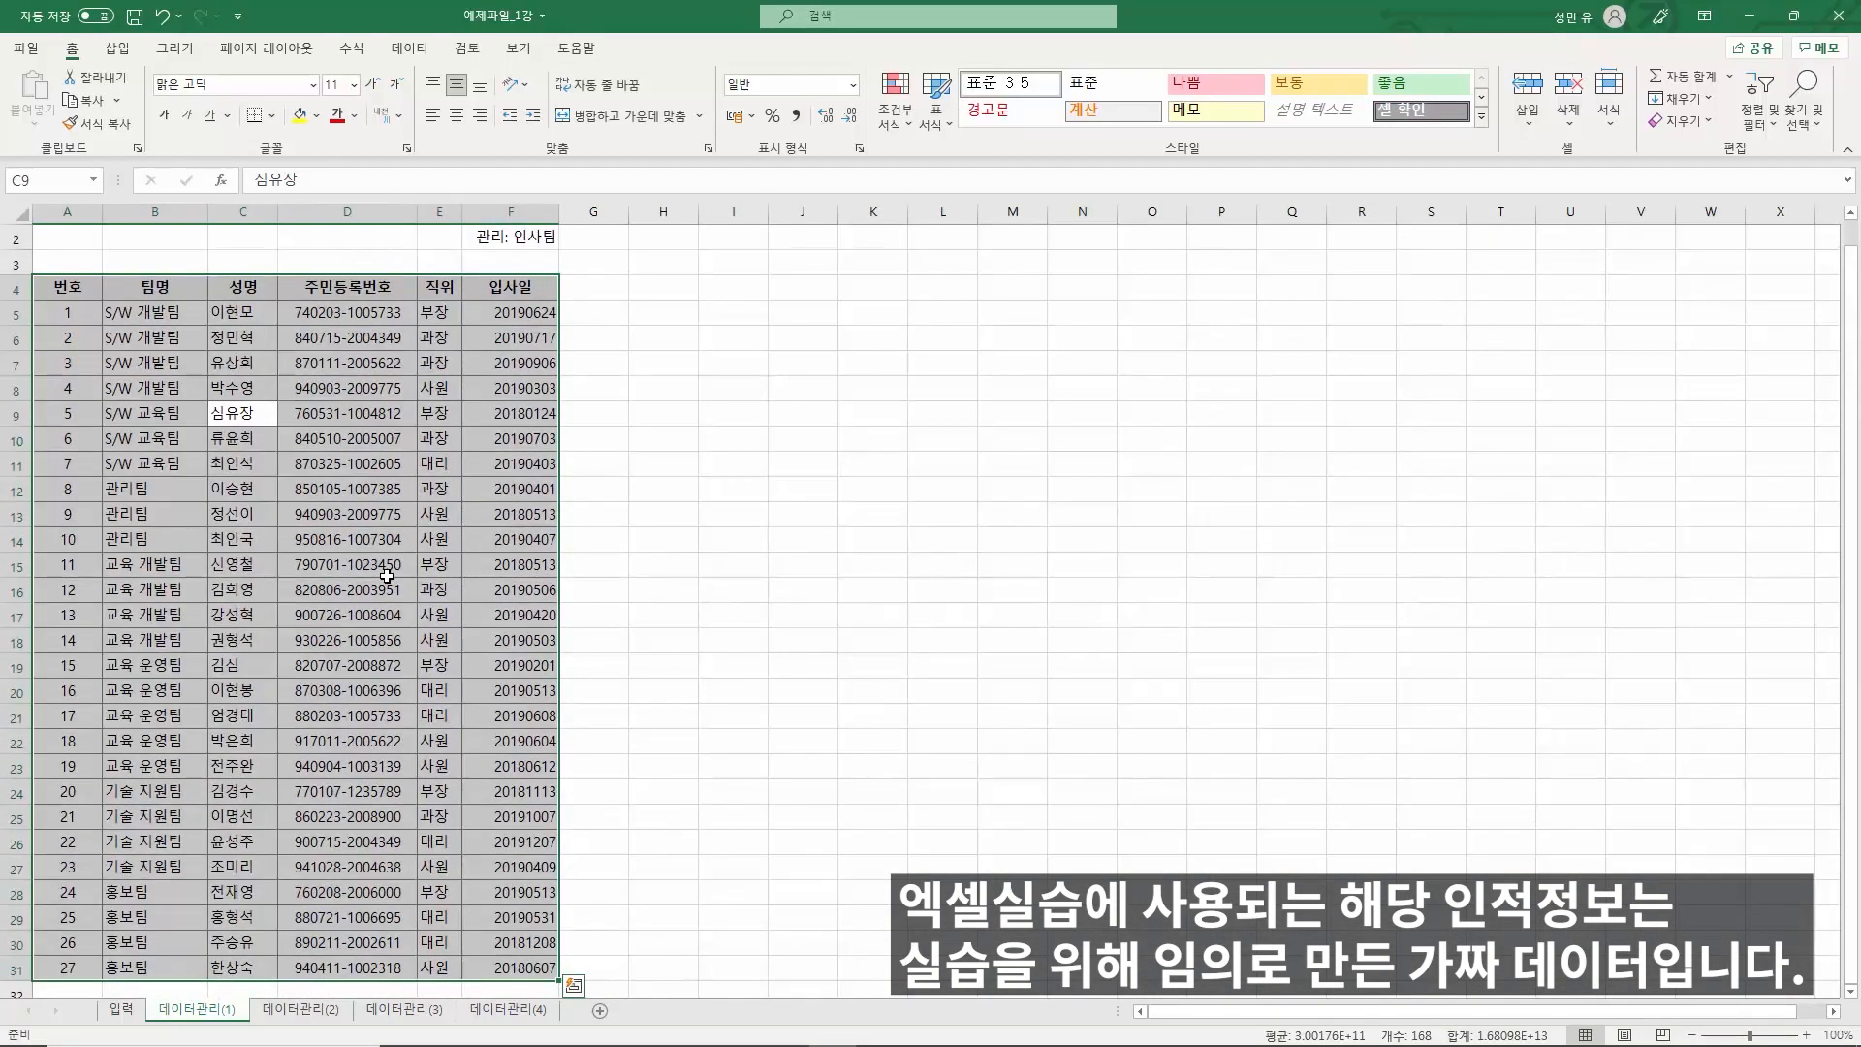
- Delete the blank row 3 between the 관리: 인사팀 line and the employee table's header
scroll(386, 575, down, 1)
ctrl+scroll(386, 575, up, 1)
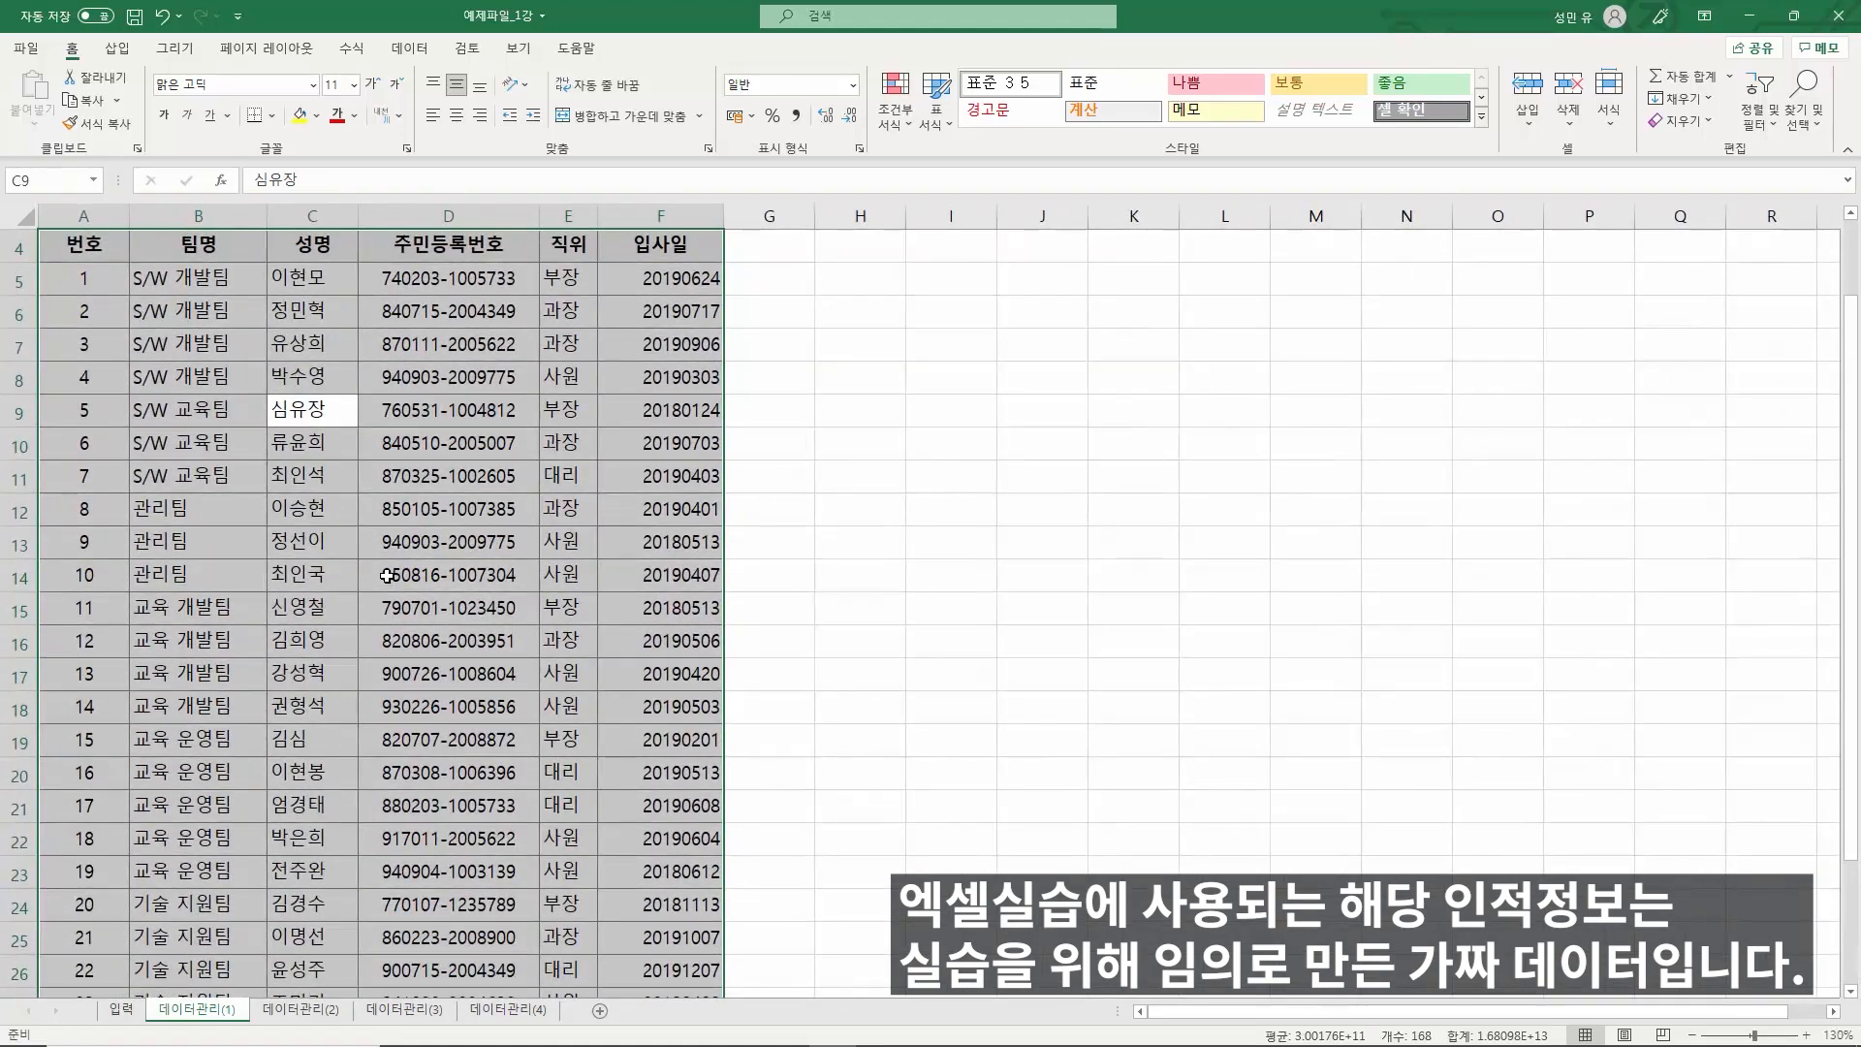
scroll(386, 575, up, 1)
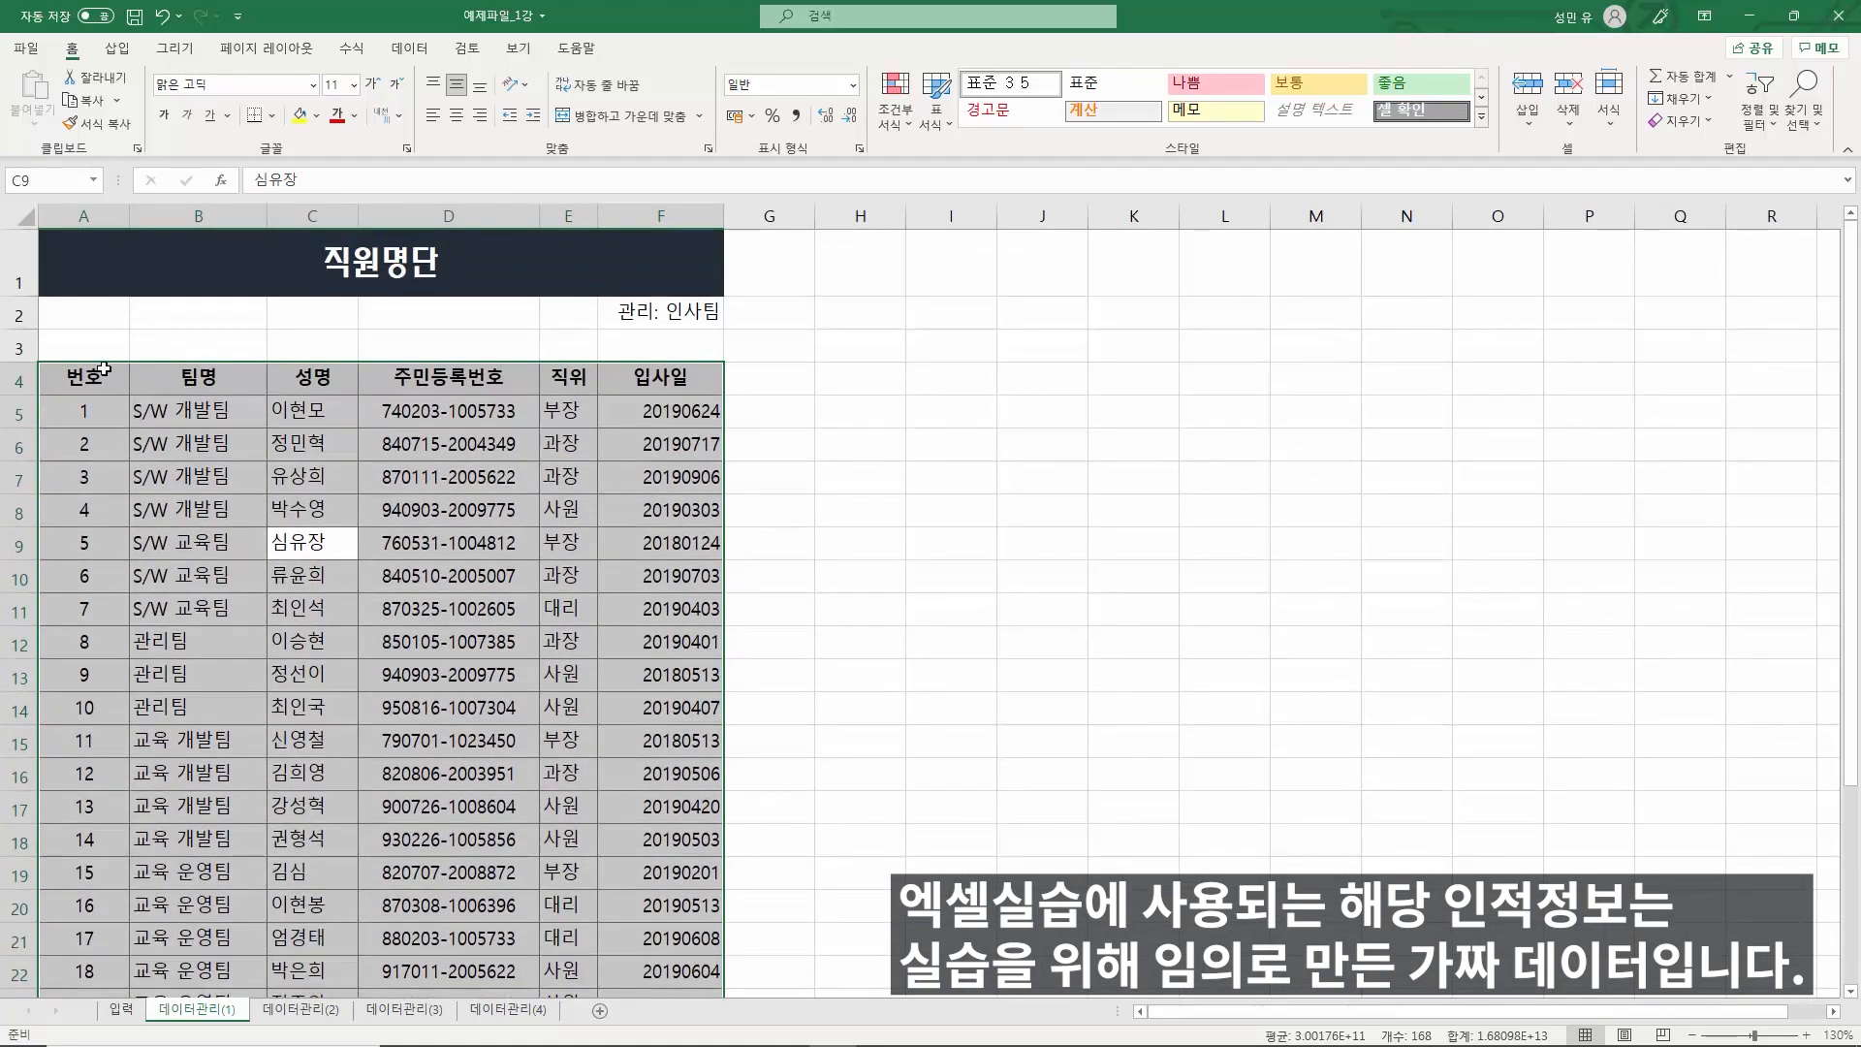
click(141, 344)
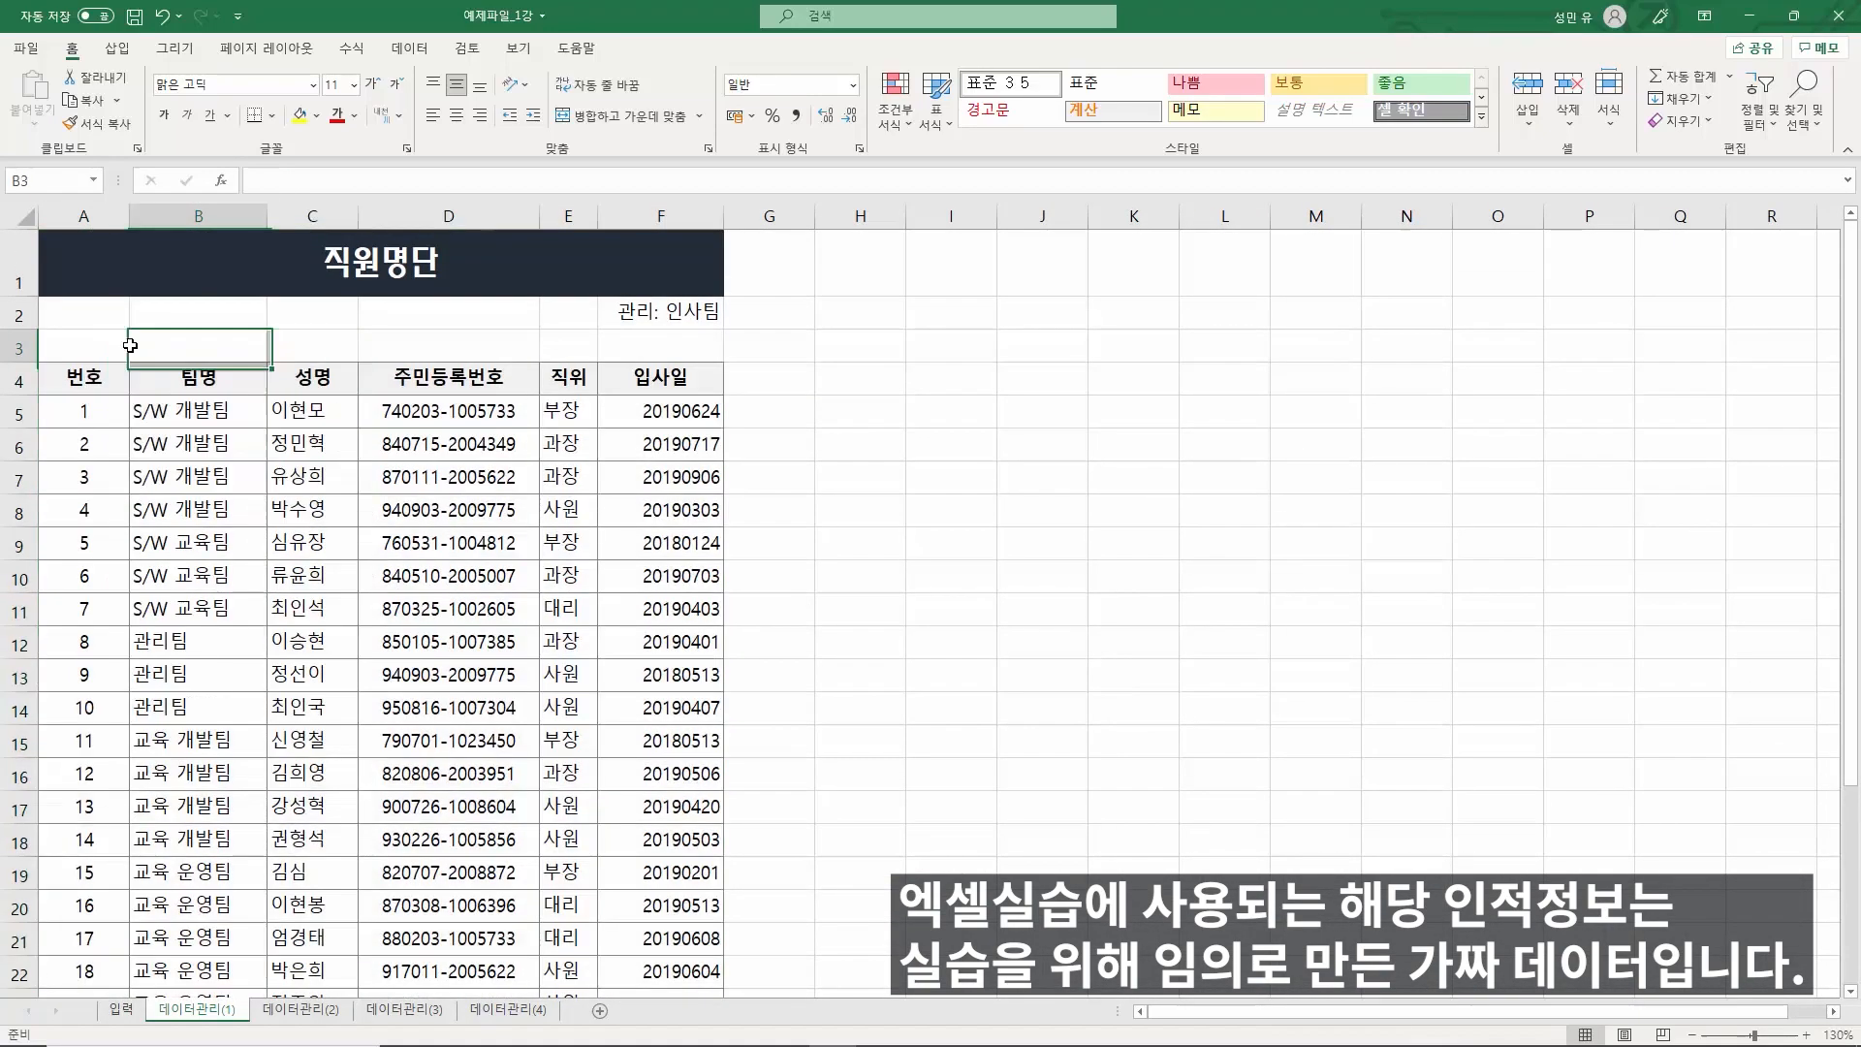
click(20, 344)
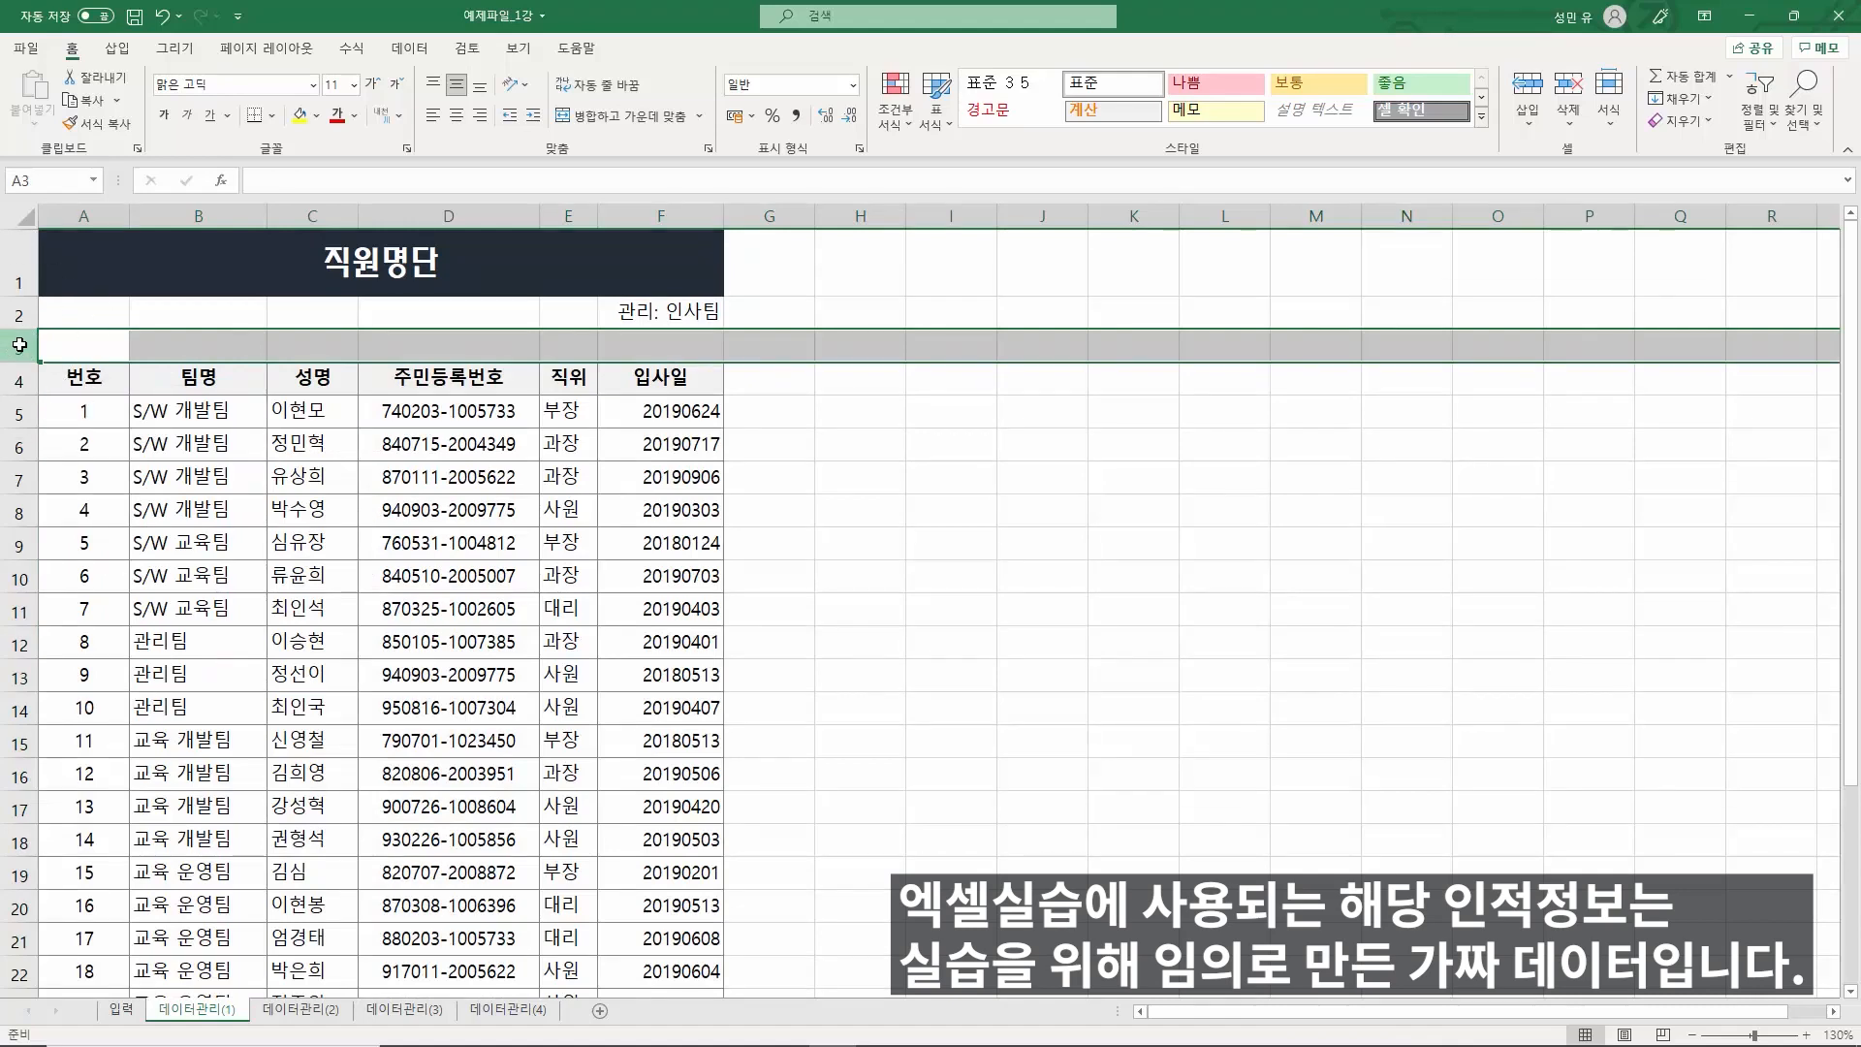
right_click(19, 344)
click(147, 532)
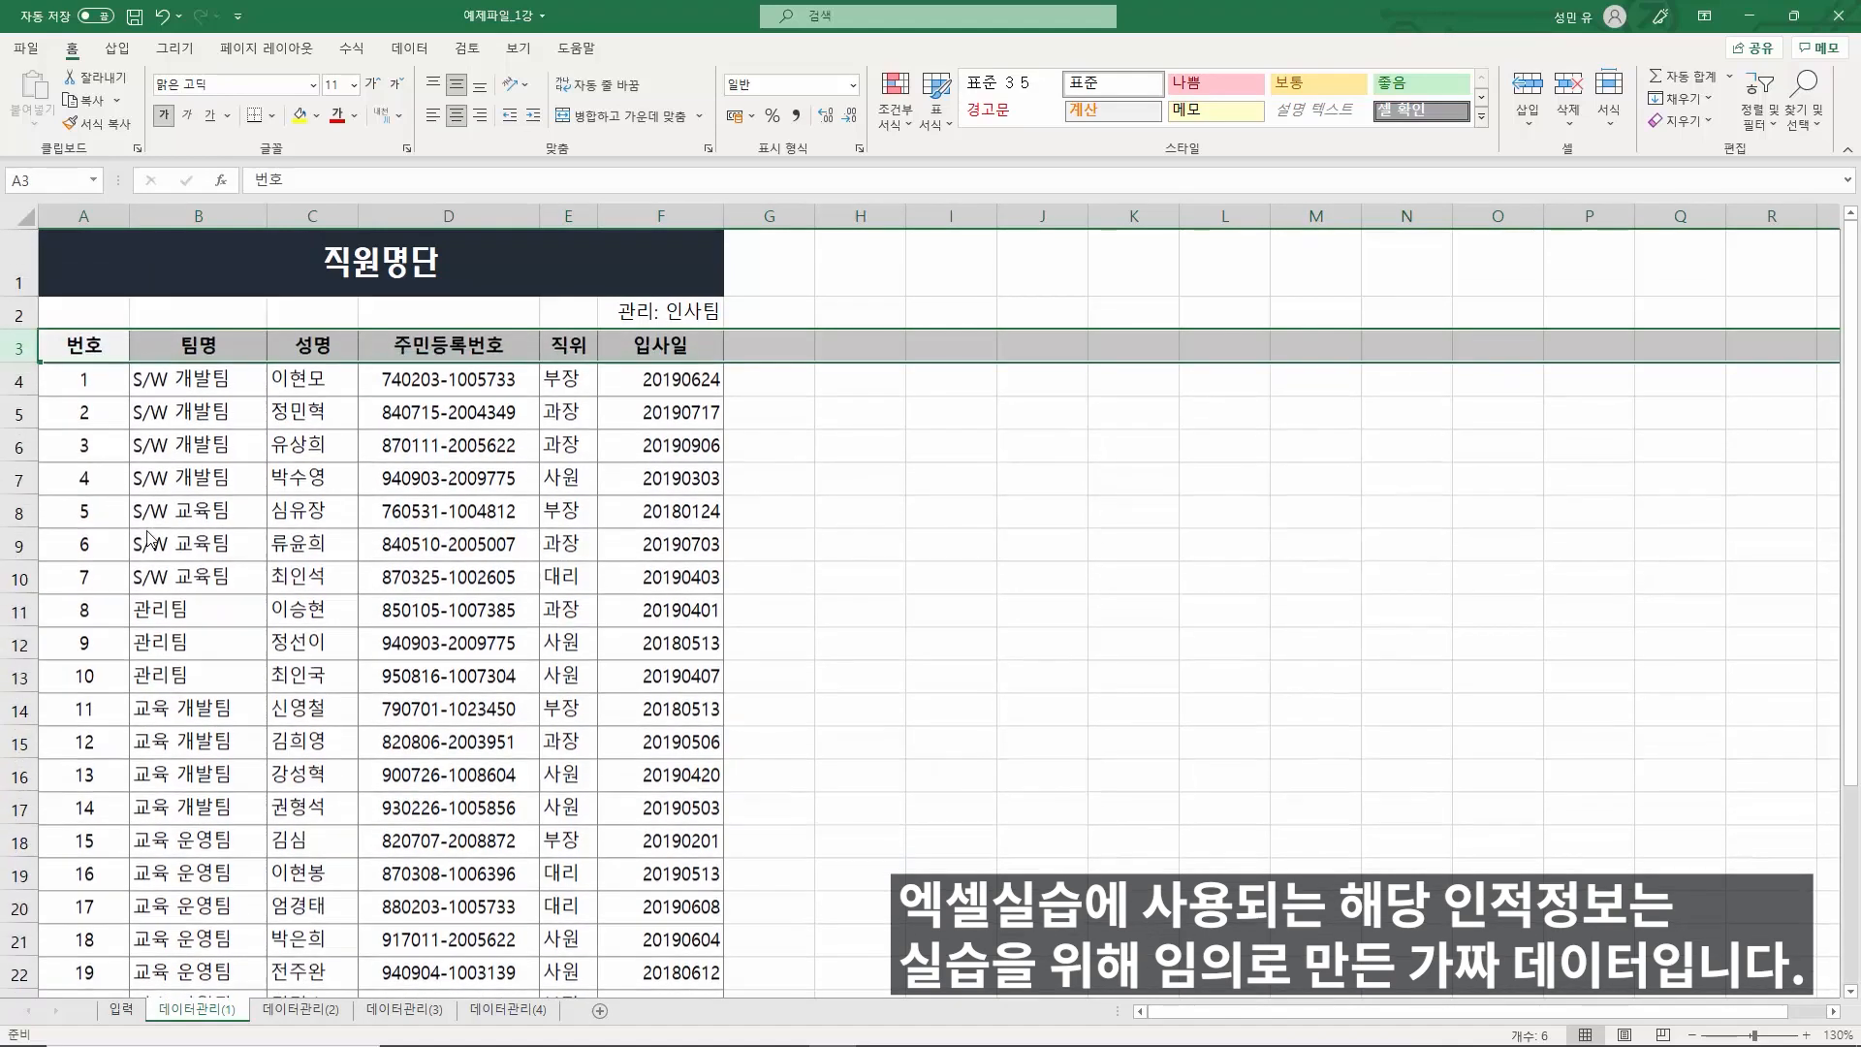
- Select the whole contiguous data range from cell D10 to check whether it includes the title rows
click(312, 534)
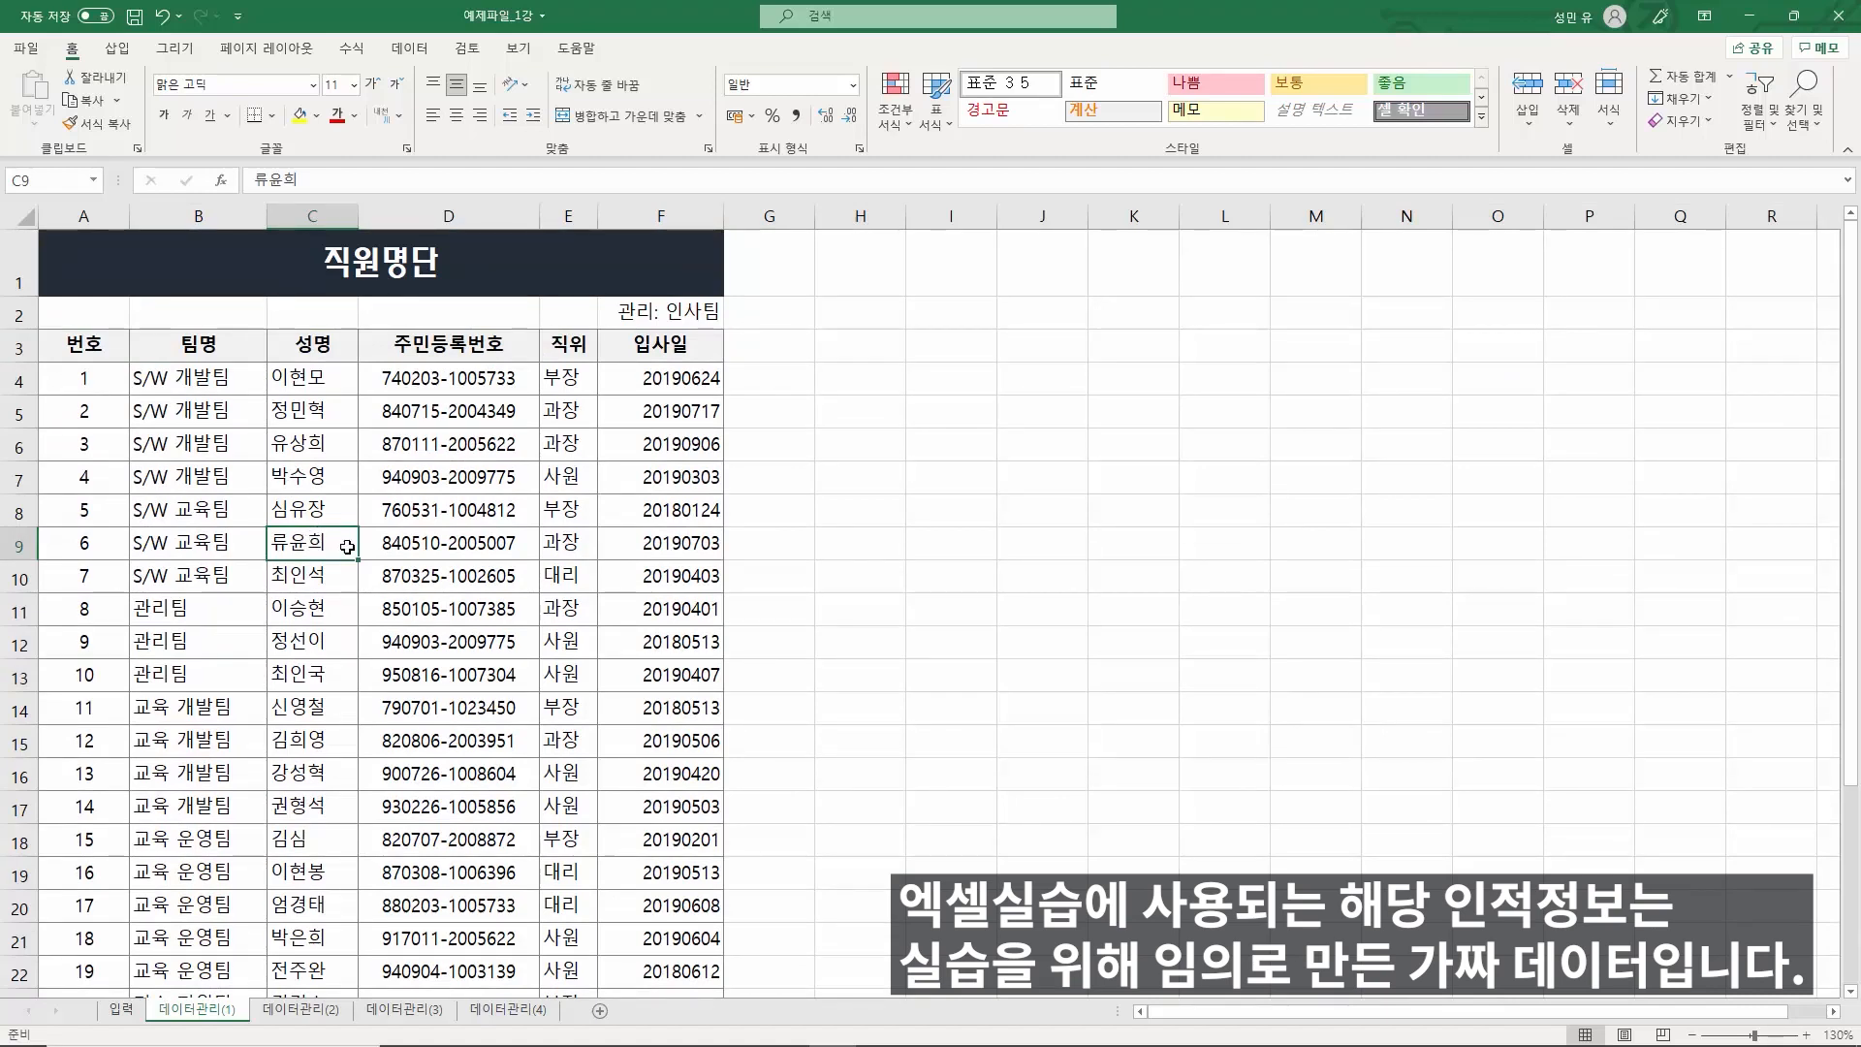
click(394, 581)
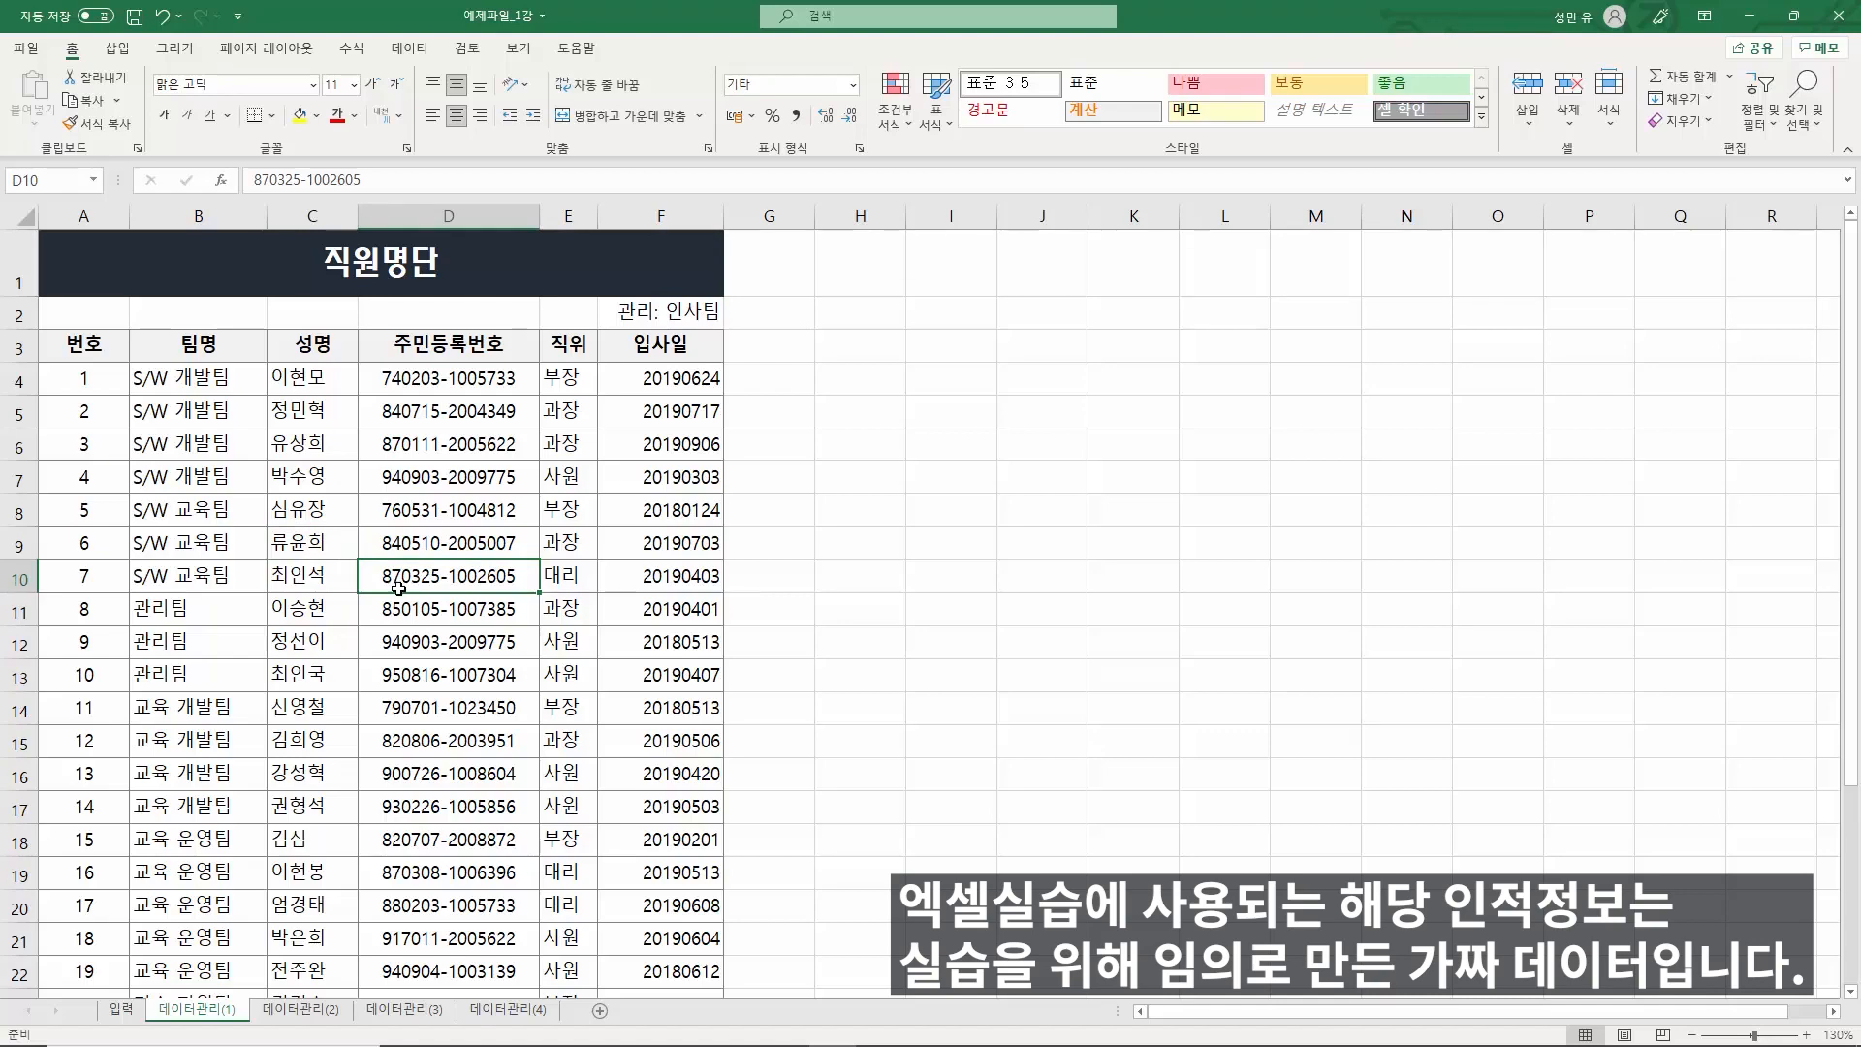
key(ctrl+a)
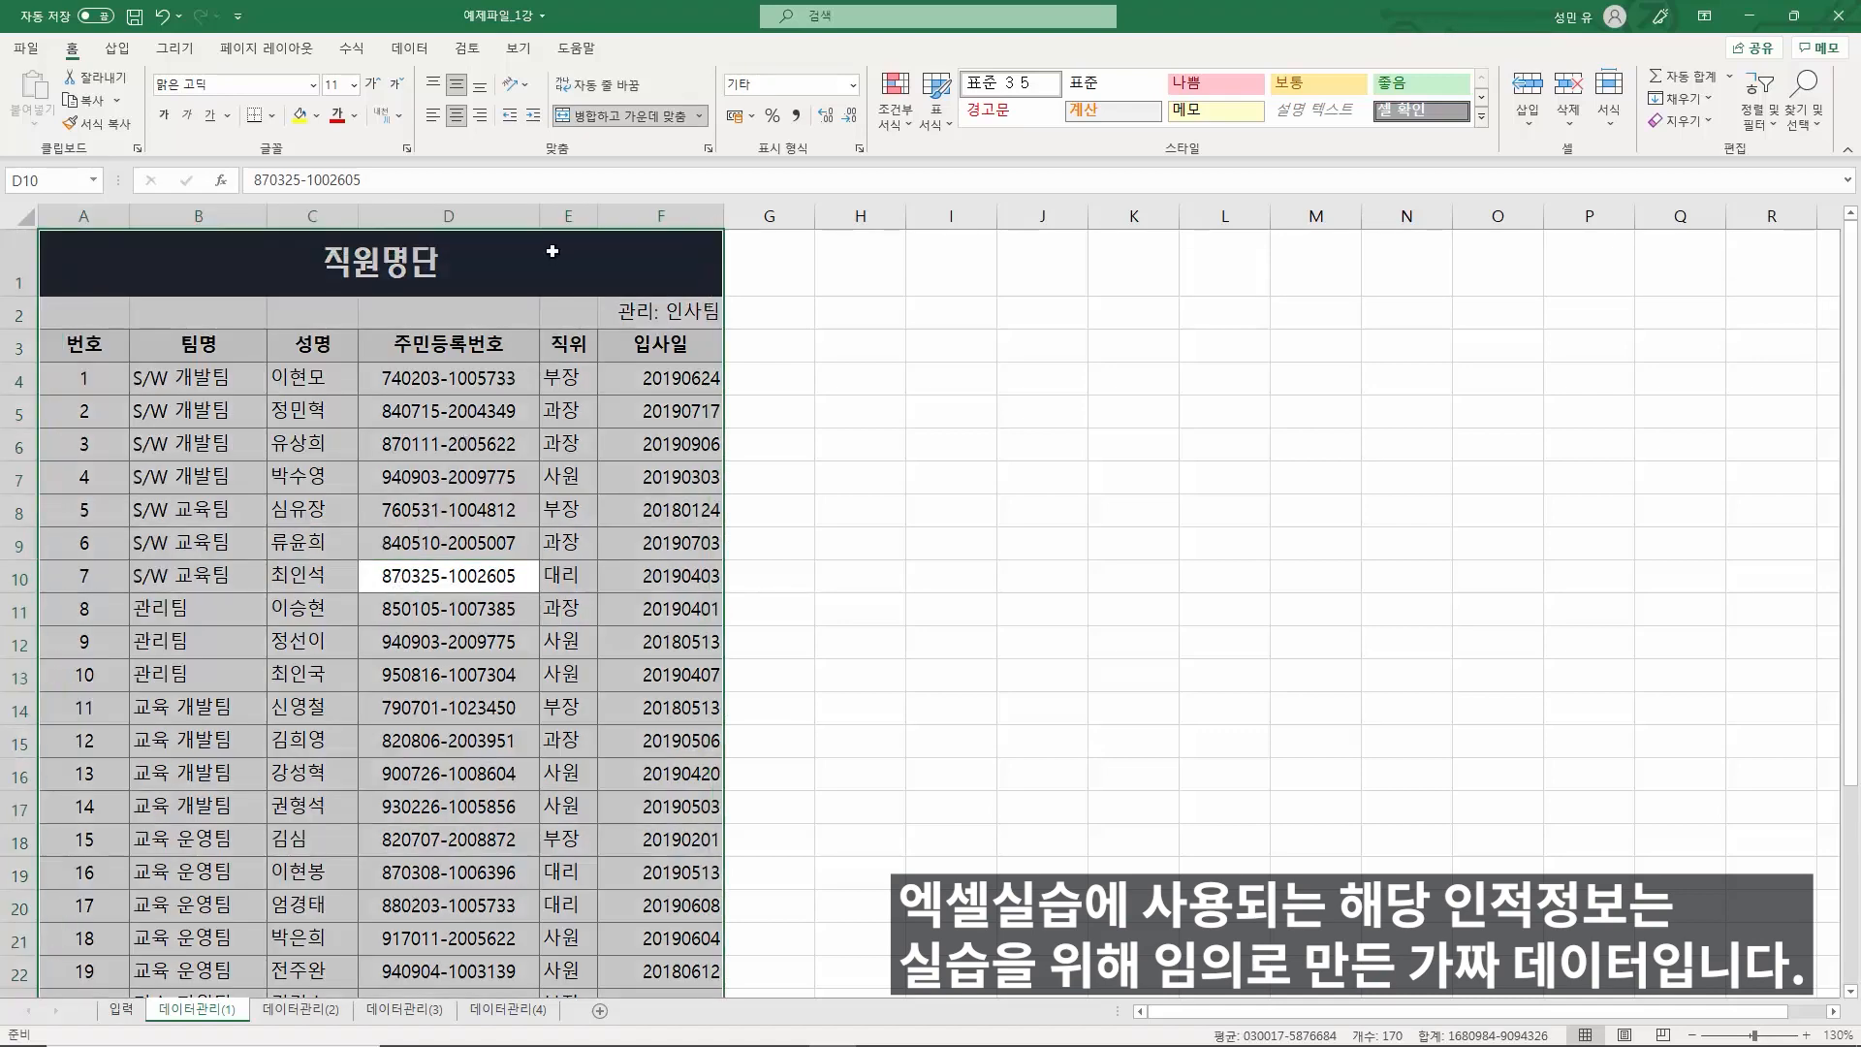
- Try to apply Subtotal to the employee list from cell D6, then cancel the command
click(510, 428)
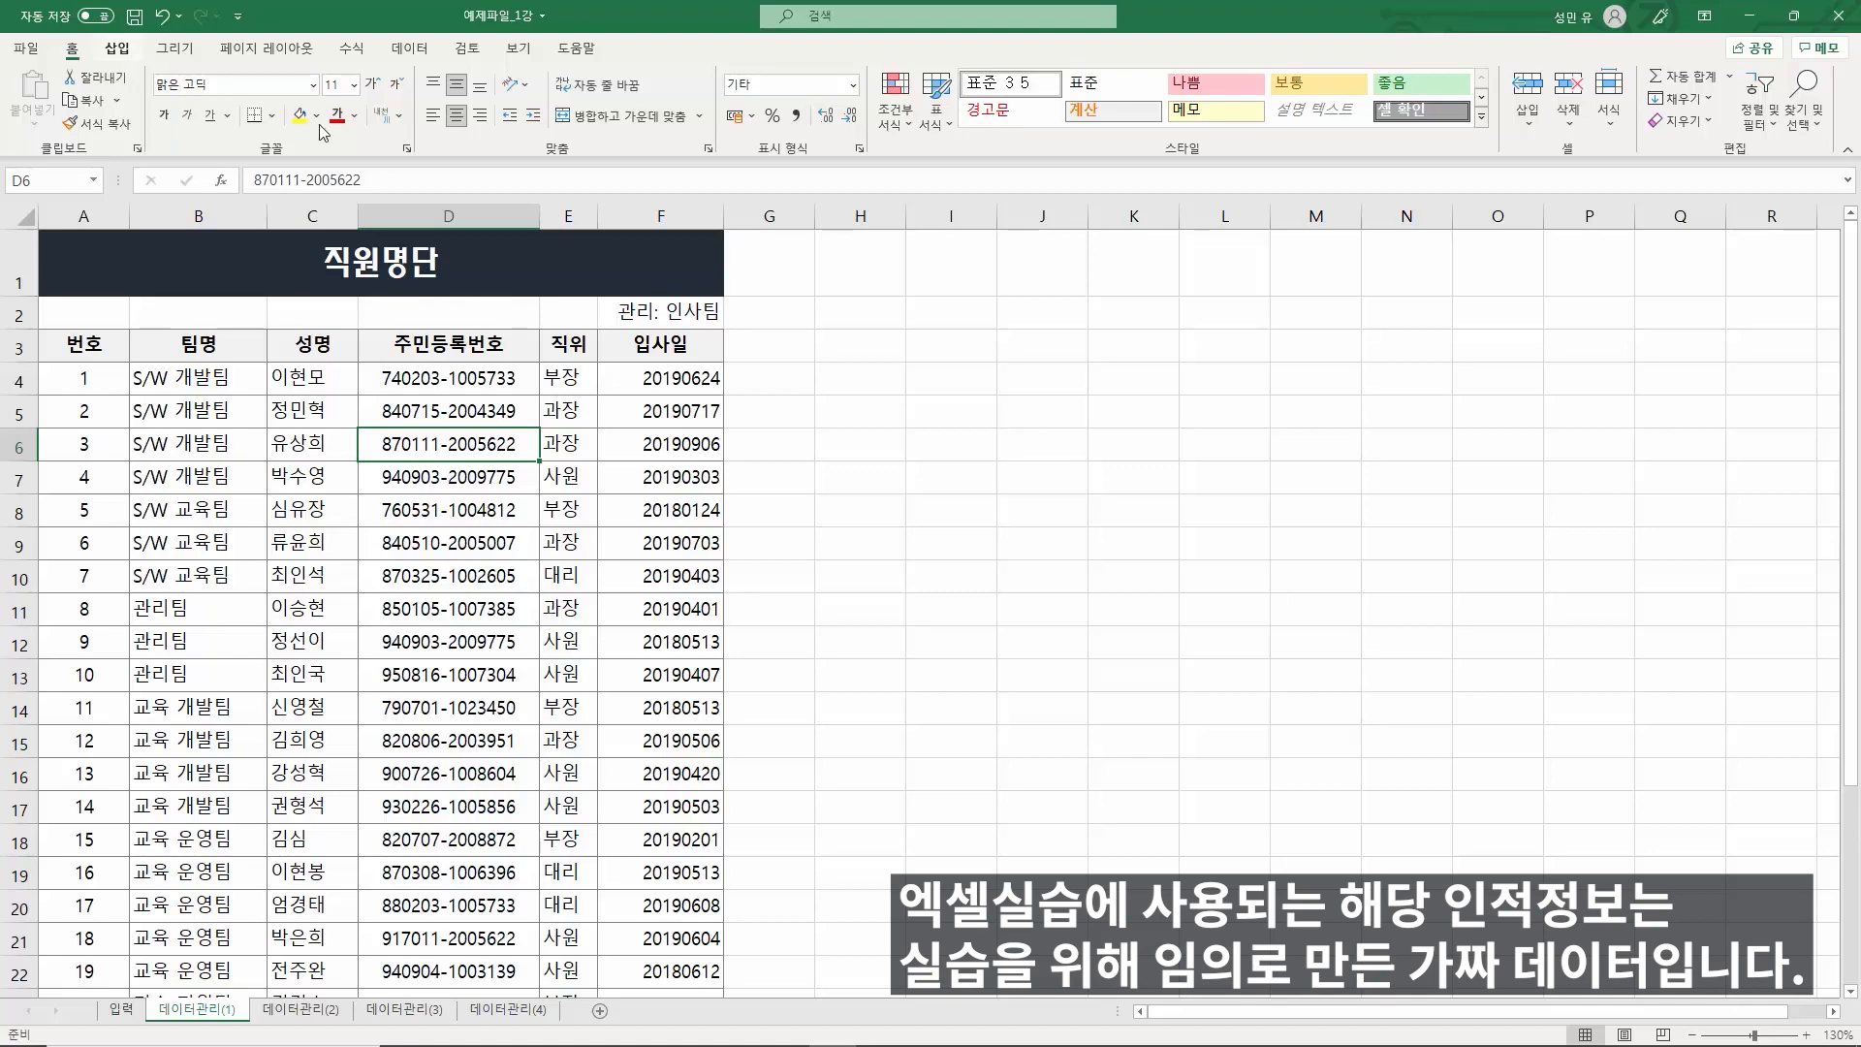
click(415, 60)
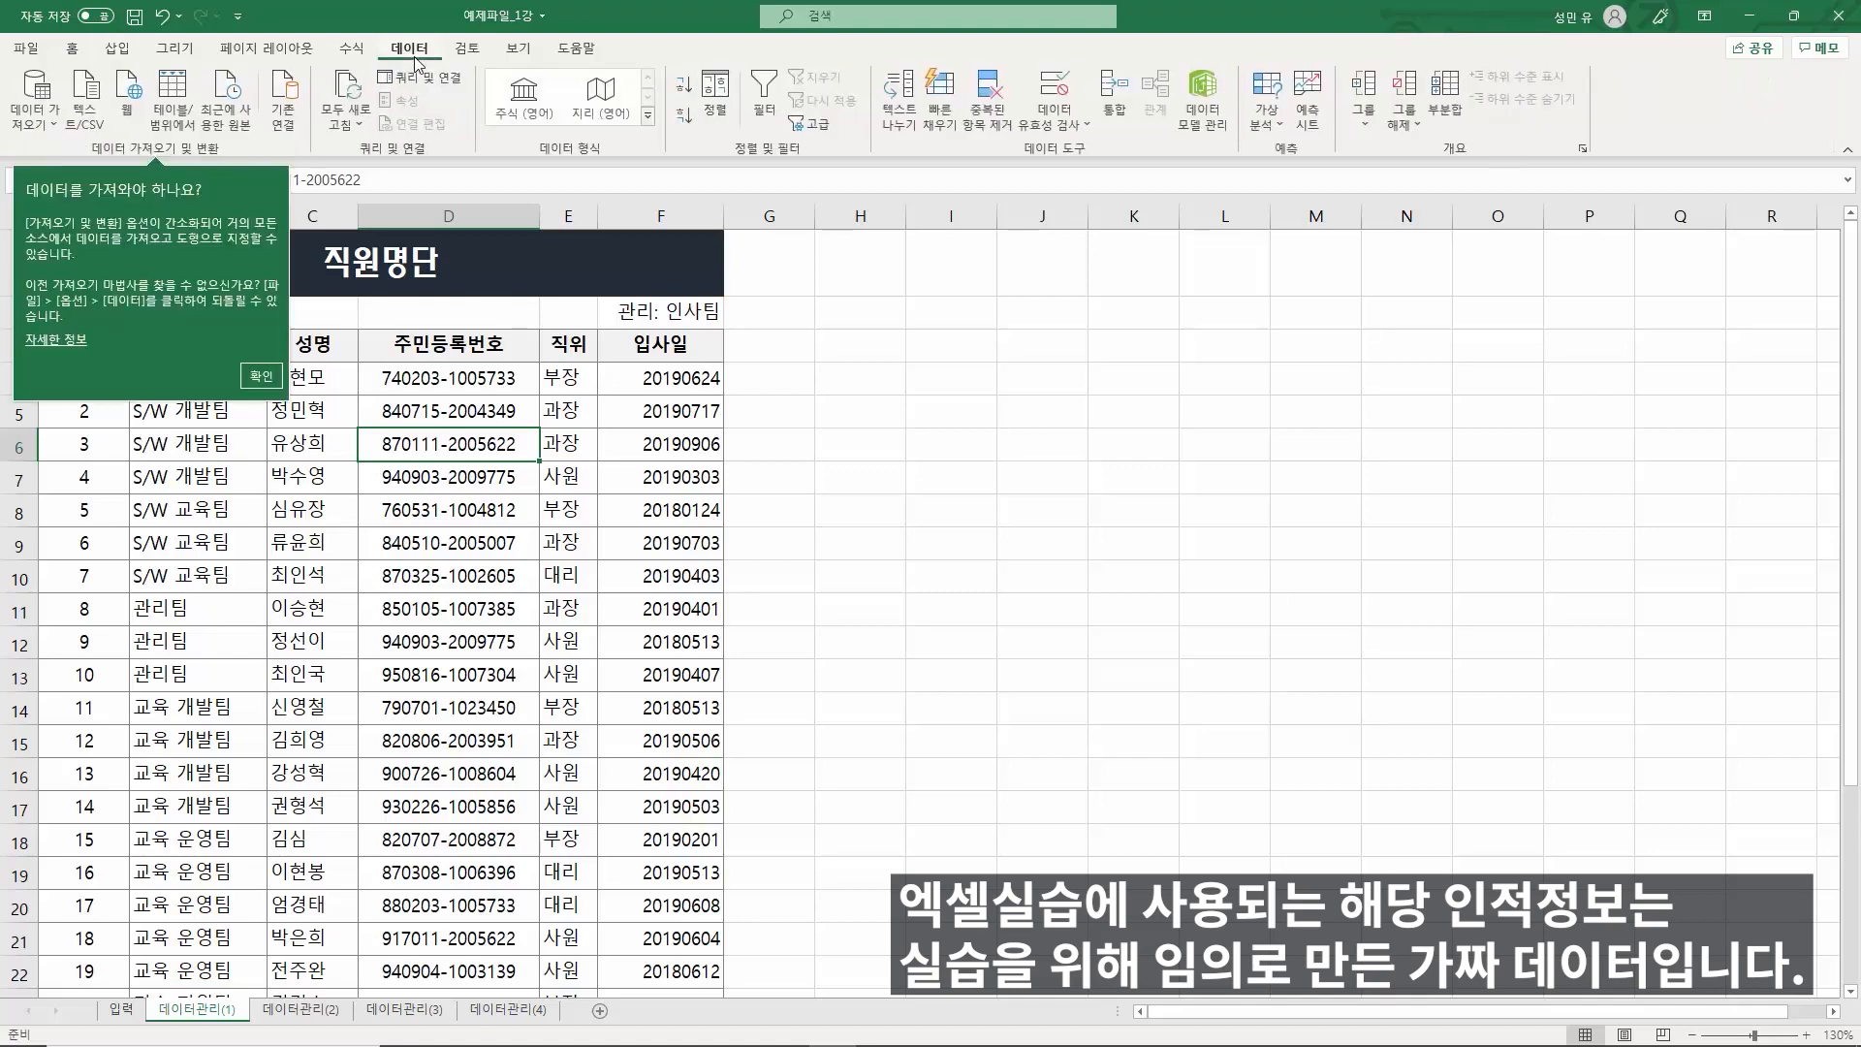
click(274, 381)
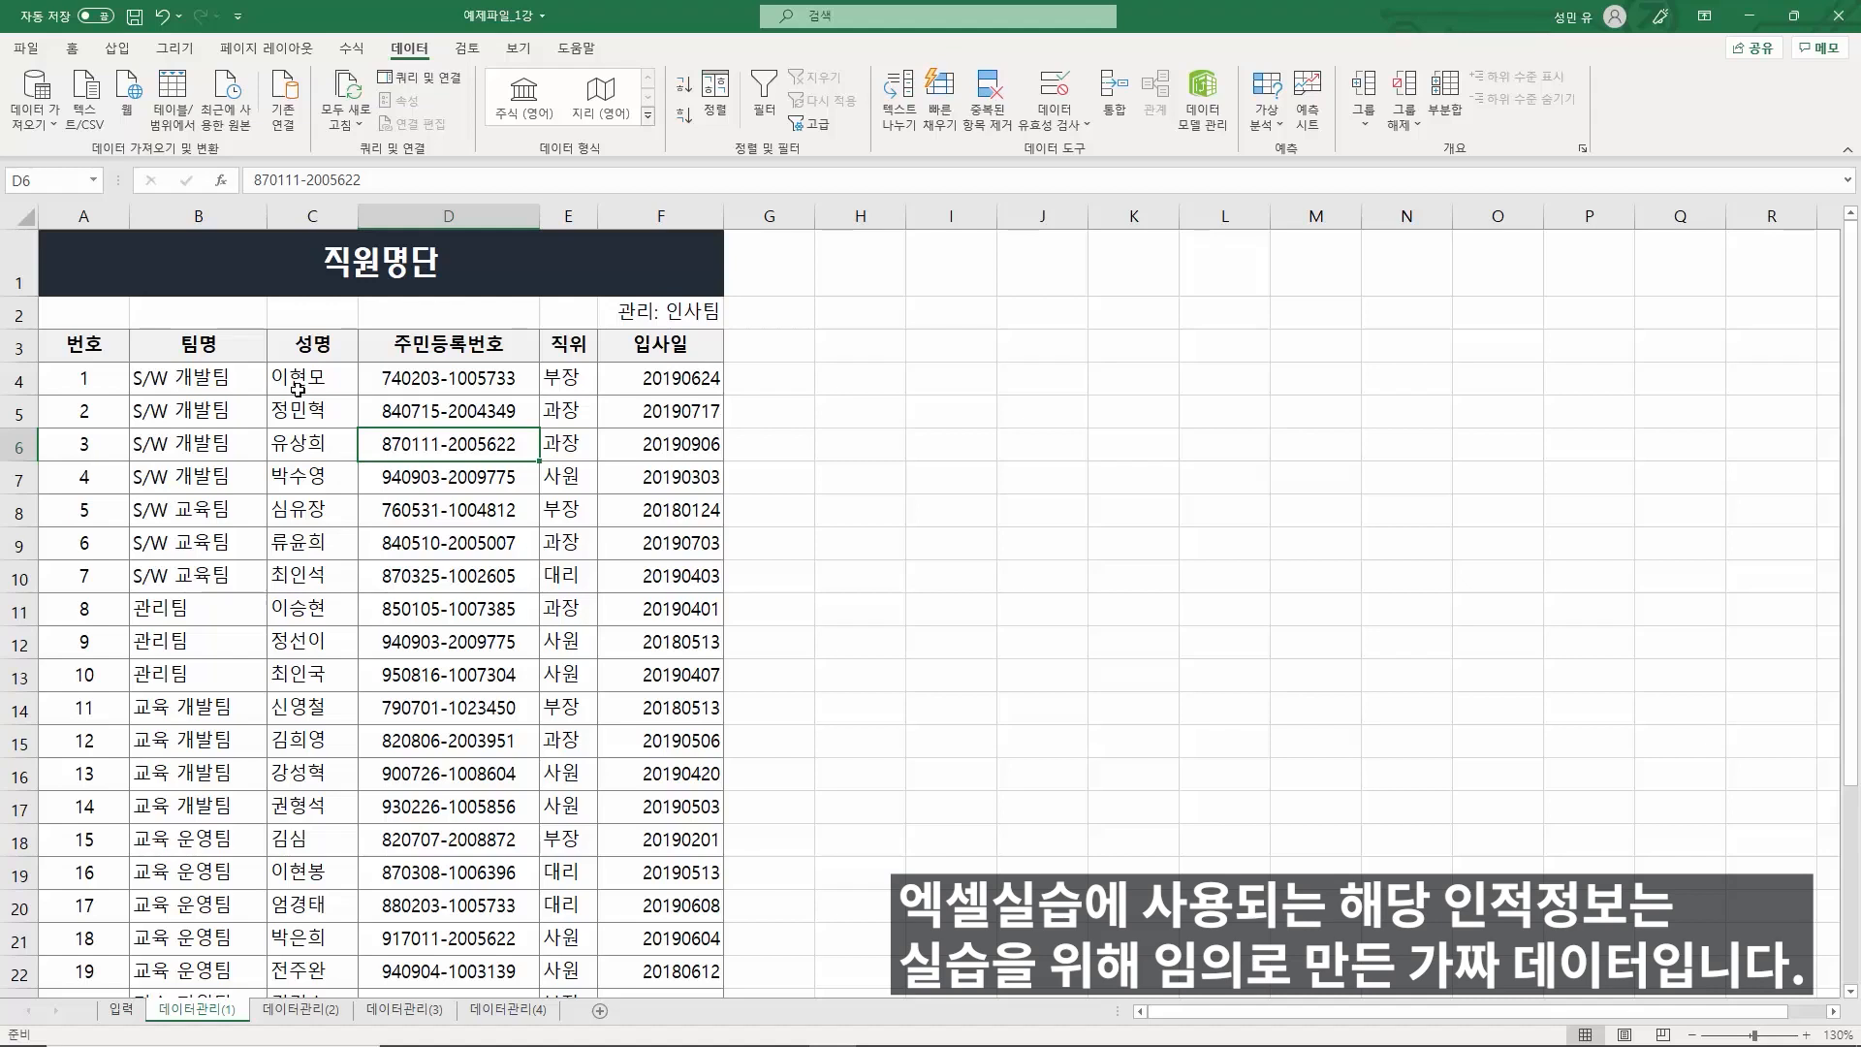
click(1447, 100)
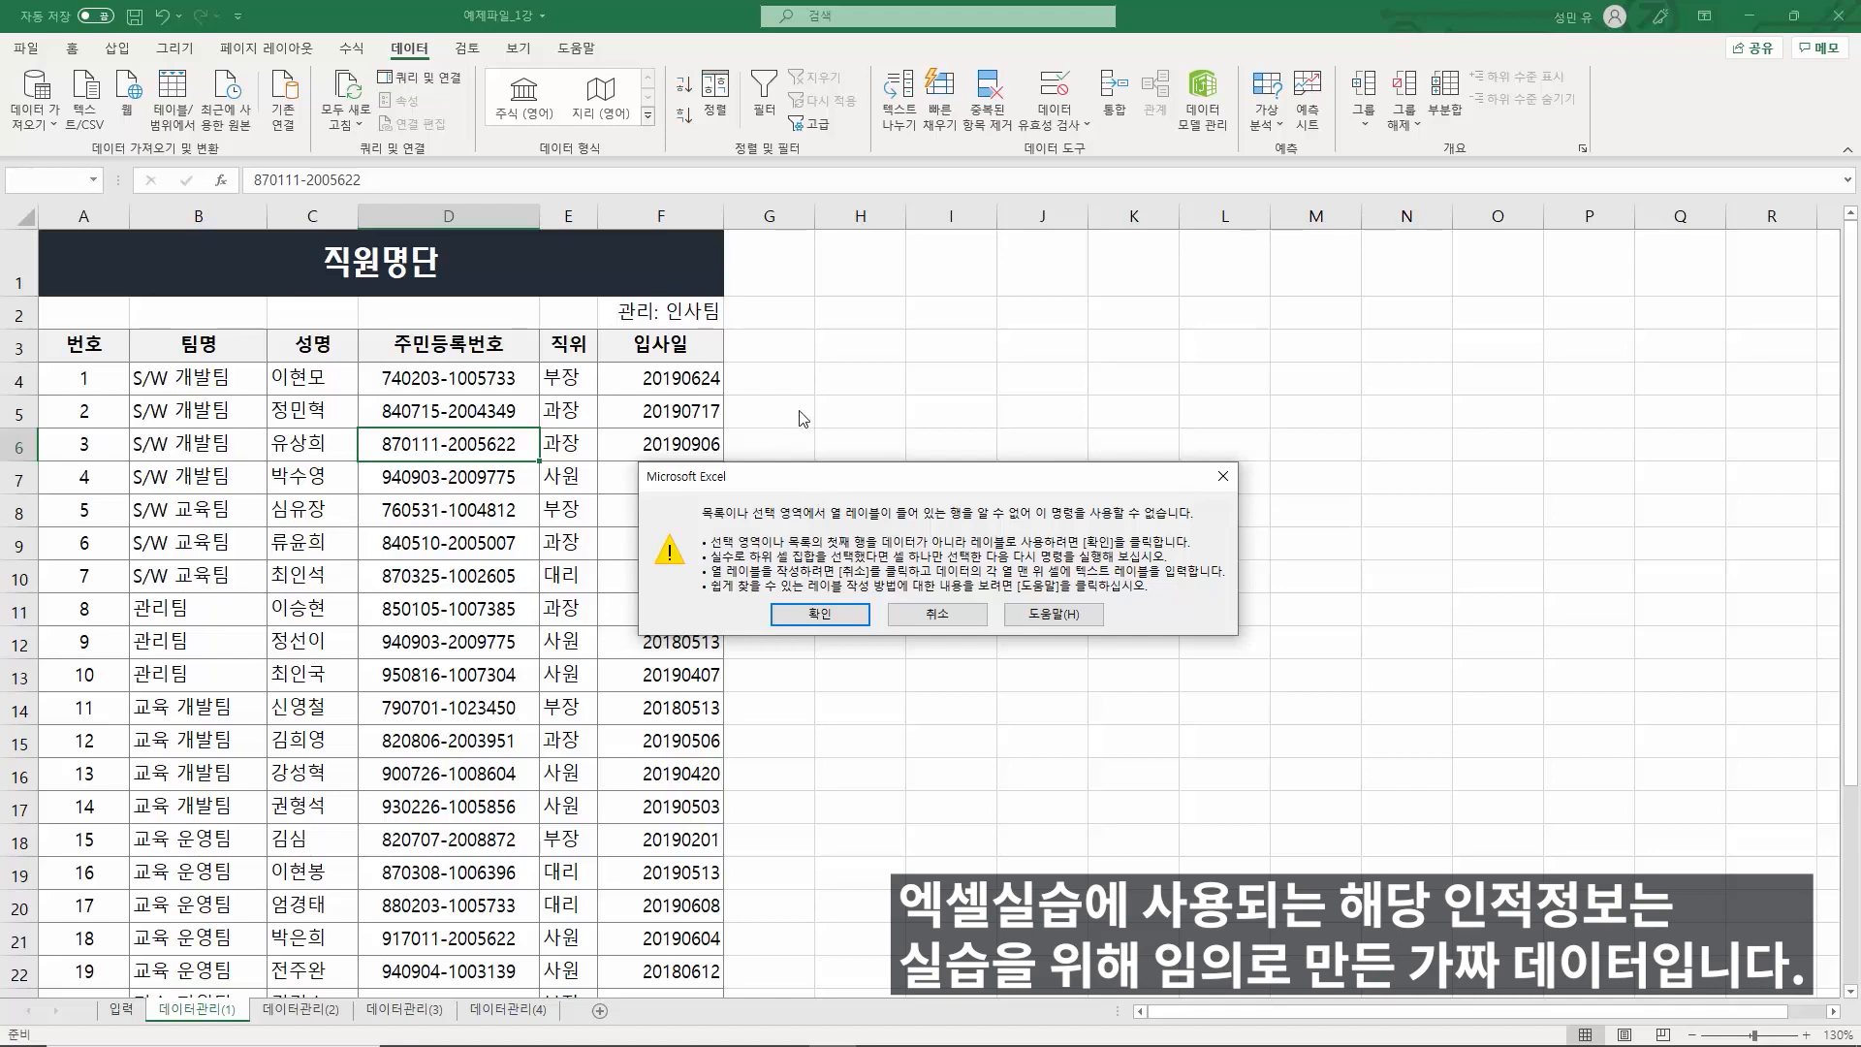
click(950, 612)
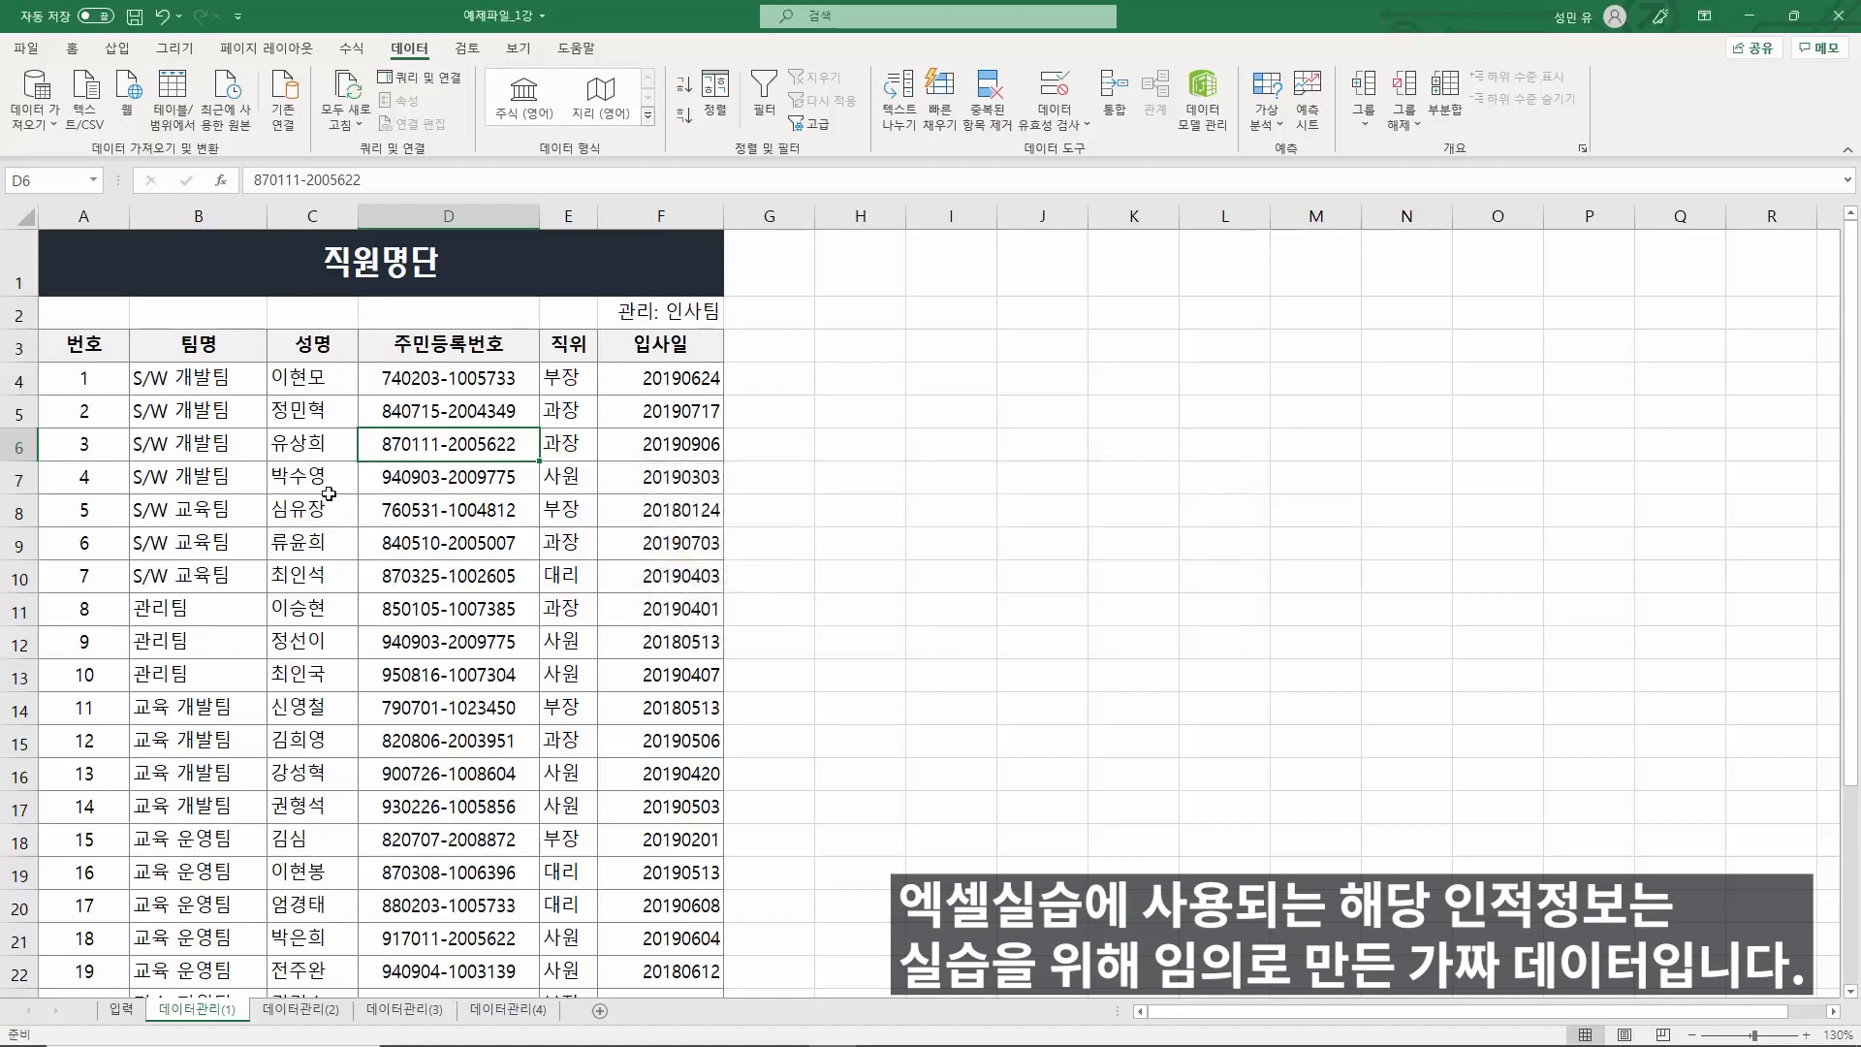
- Examine how header row 3 adjoins the 관리: 인사팀 line and the 직원명단 title
click(37, 344)
click(65, 347)
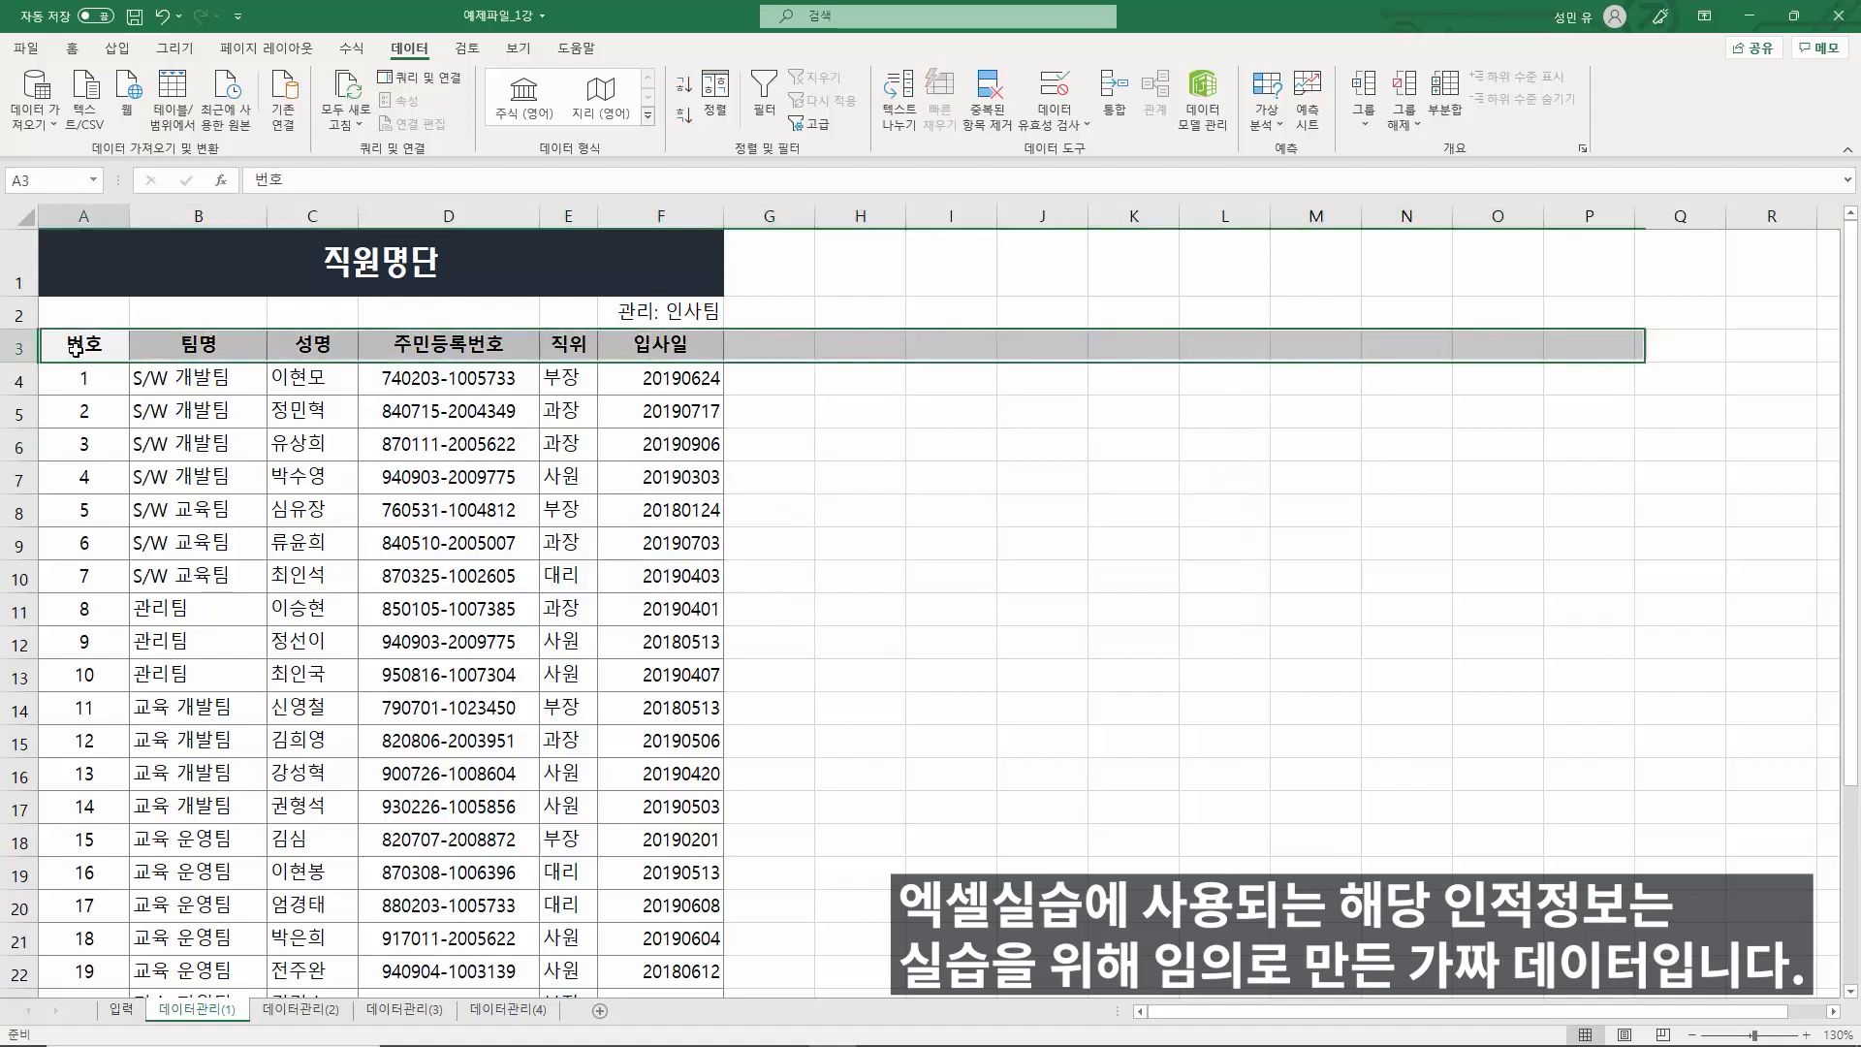
drag(674, 380, 631, 272)
click(580, 547)
click(423, 273)
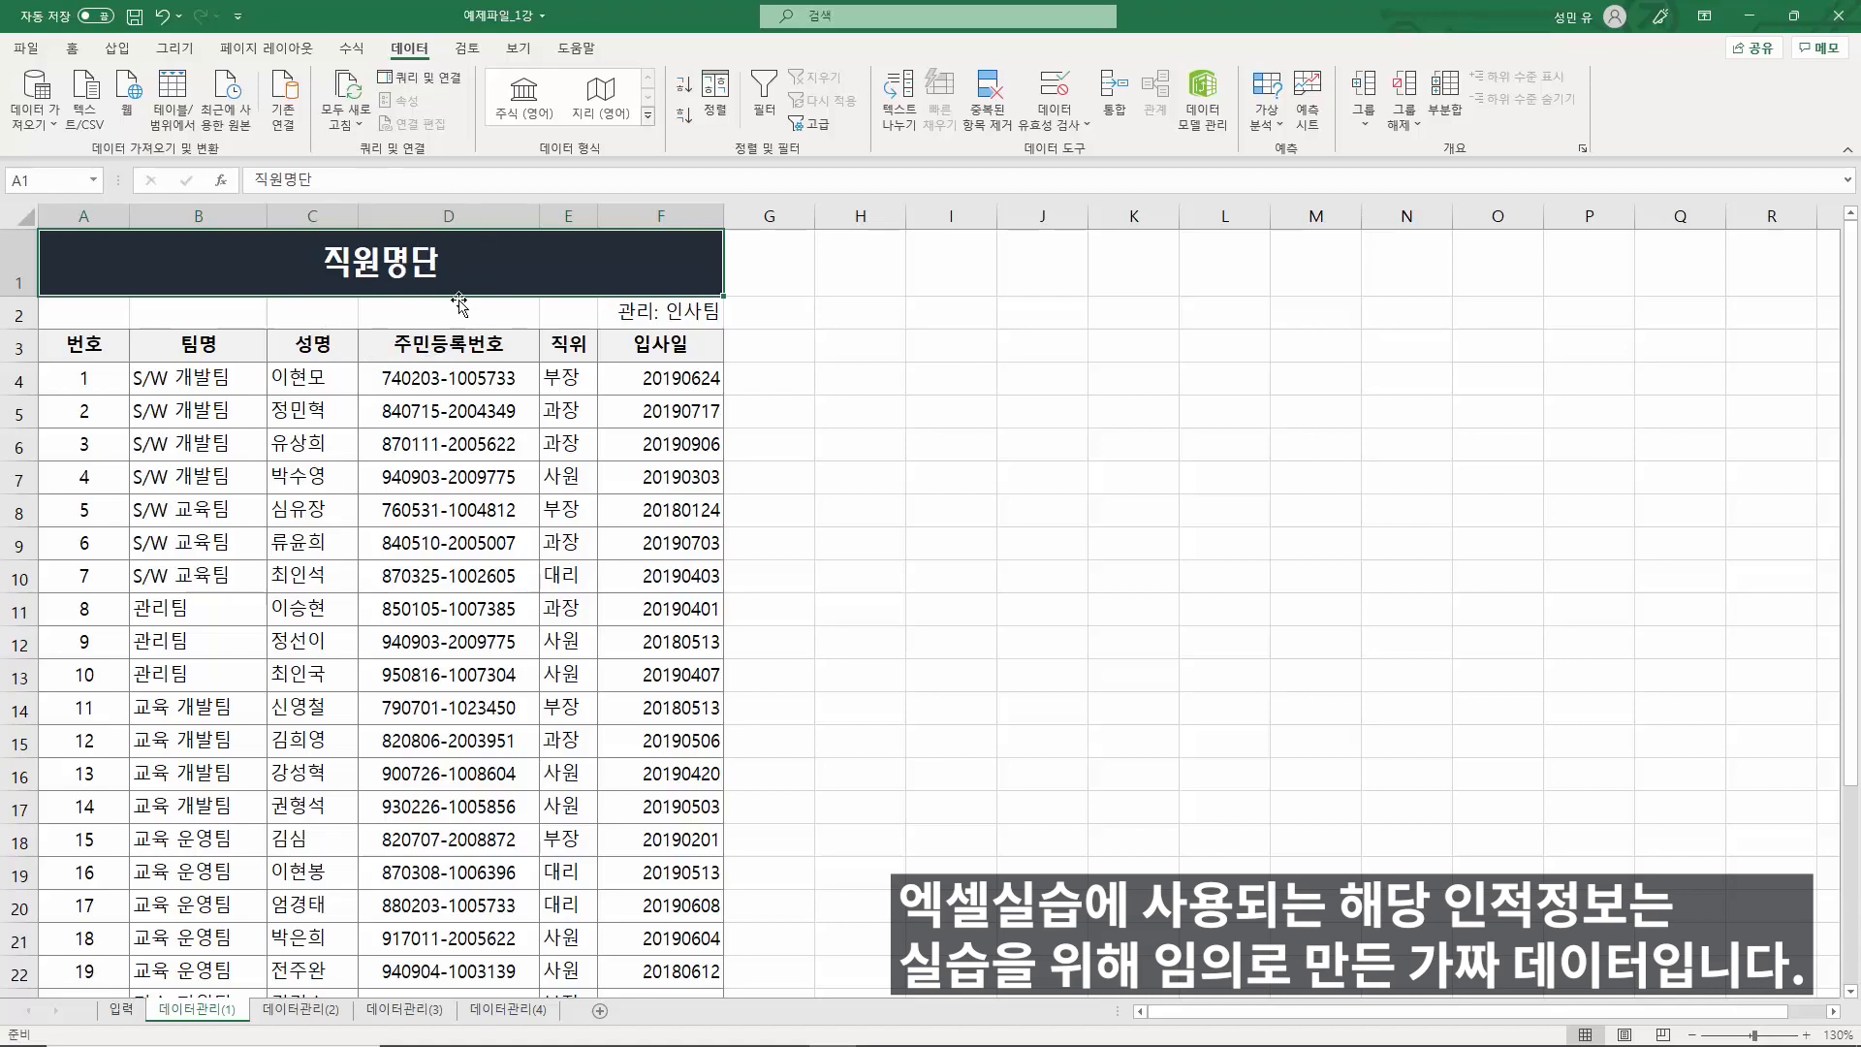
click(463, 380)
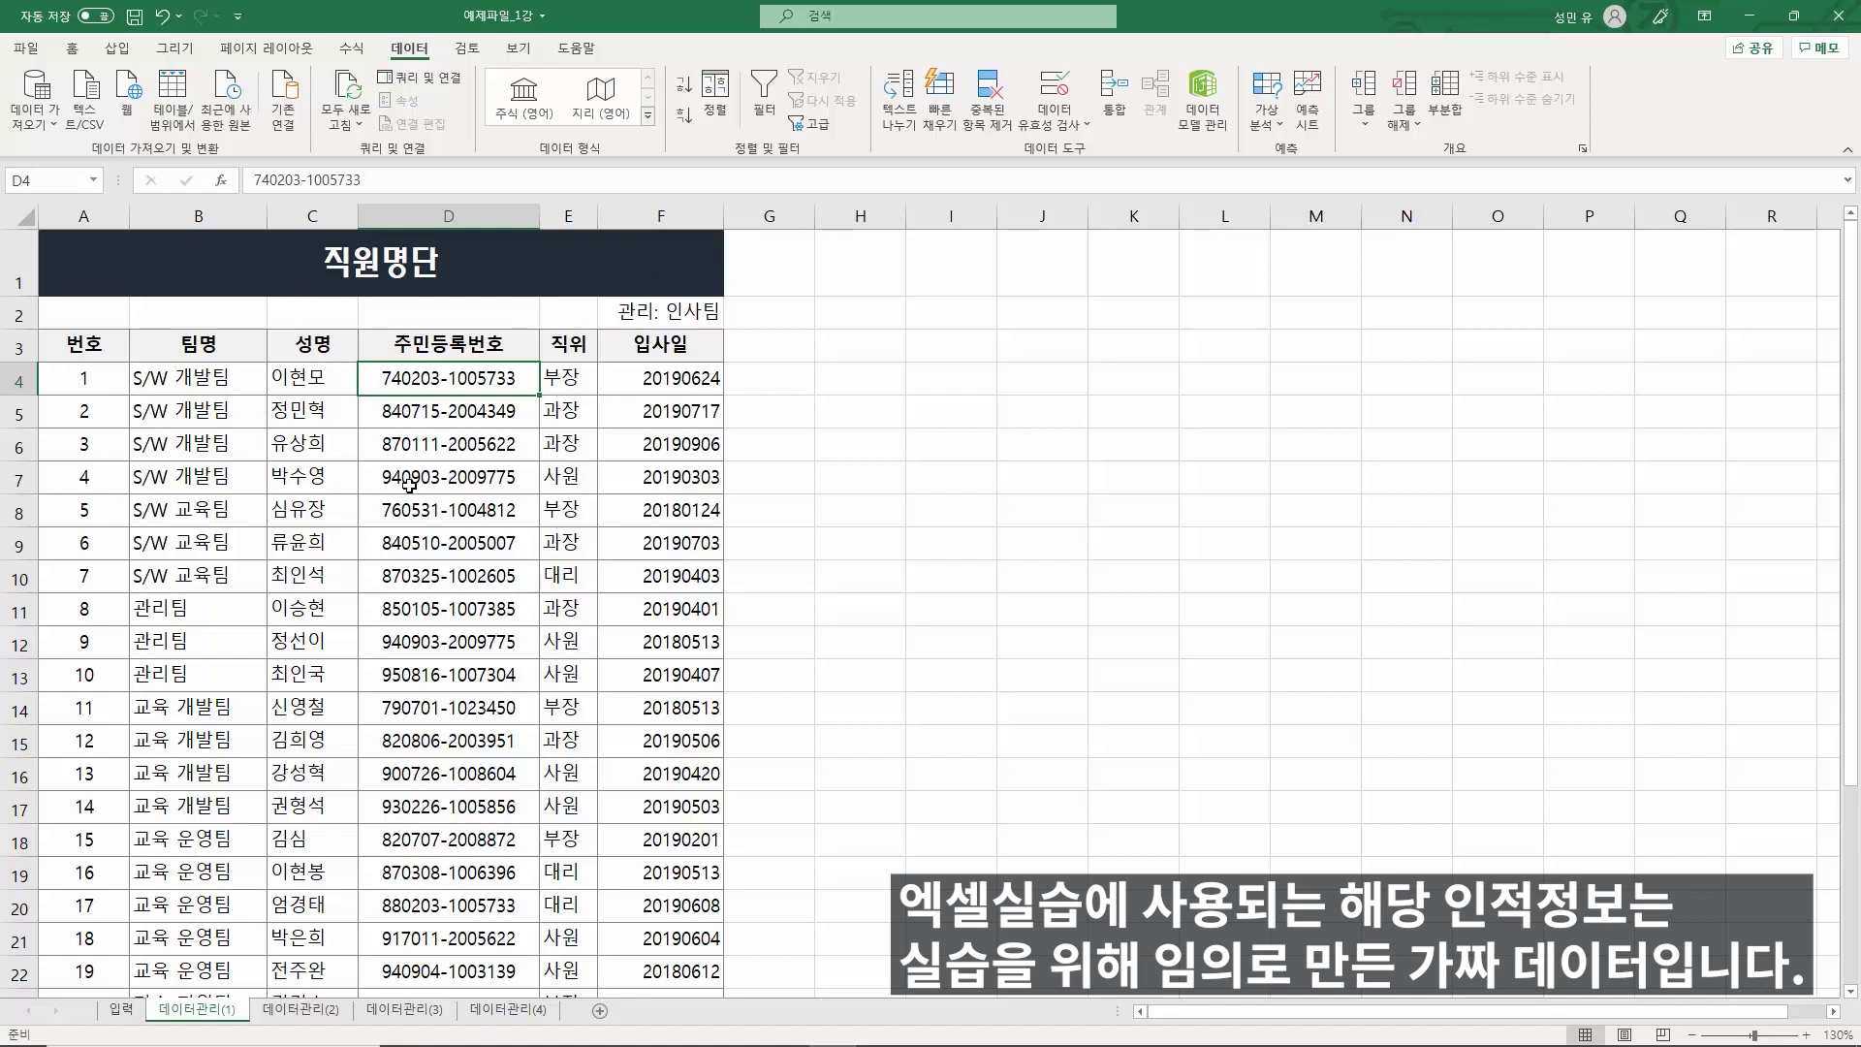
- Insert a blank row above header row 3 of the employee table
click(23, 345)
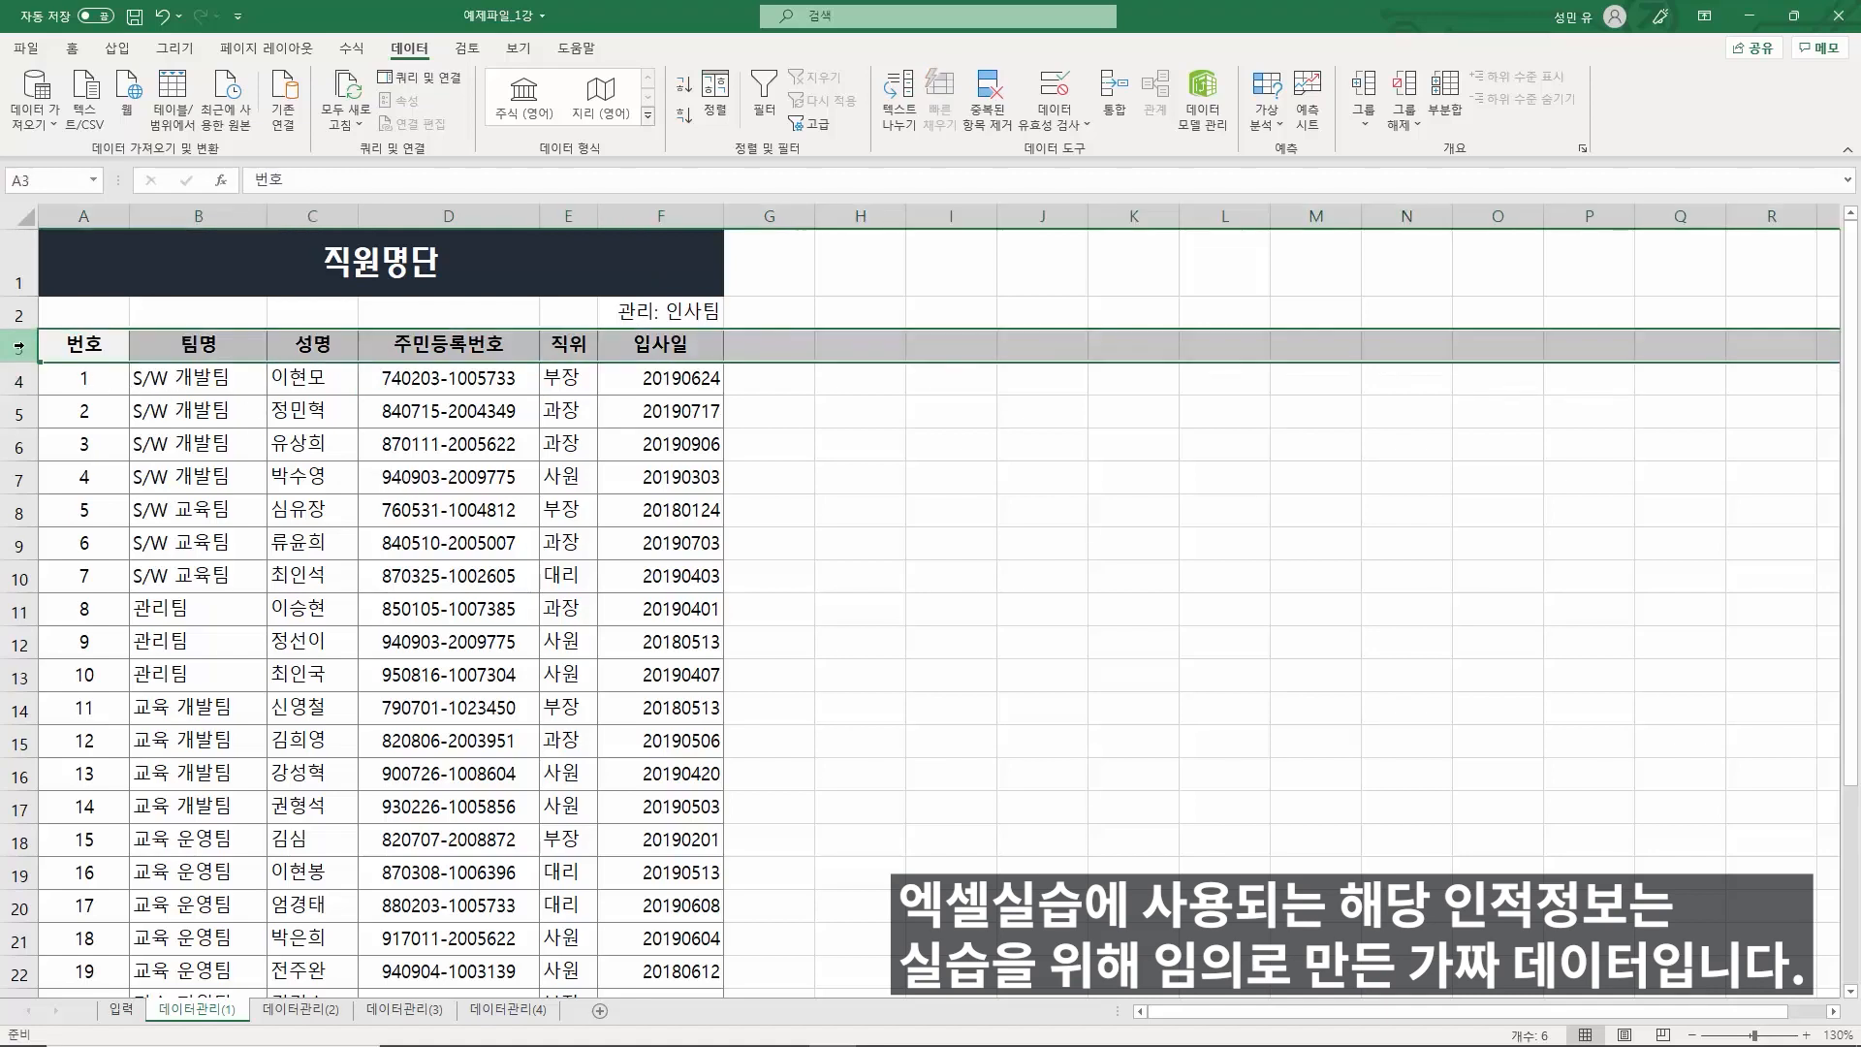
right_click(18, 346)
click(109, 513)
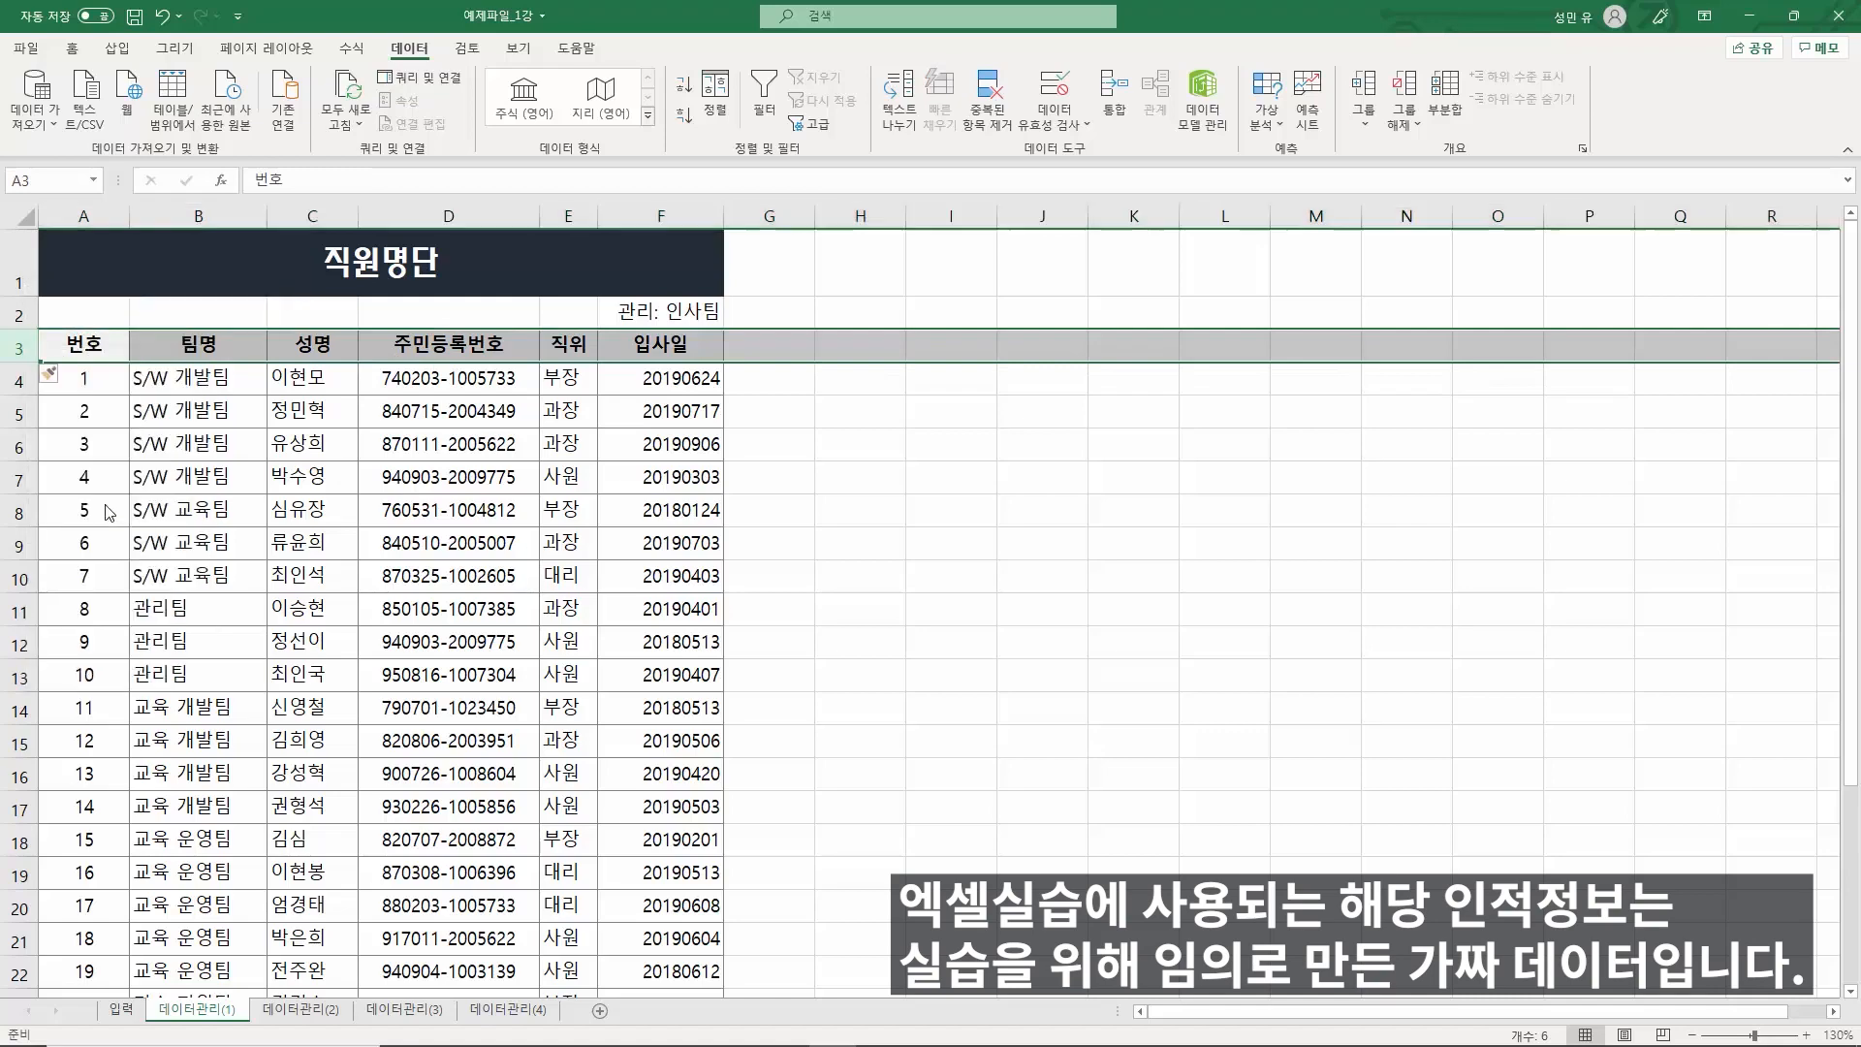
click(229, 512)
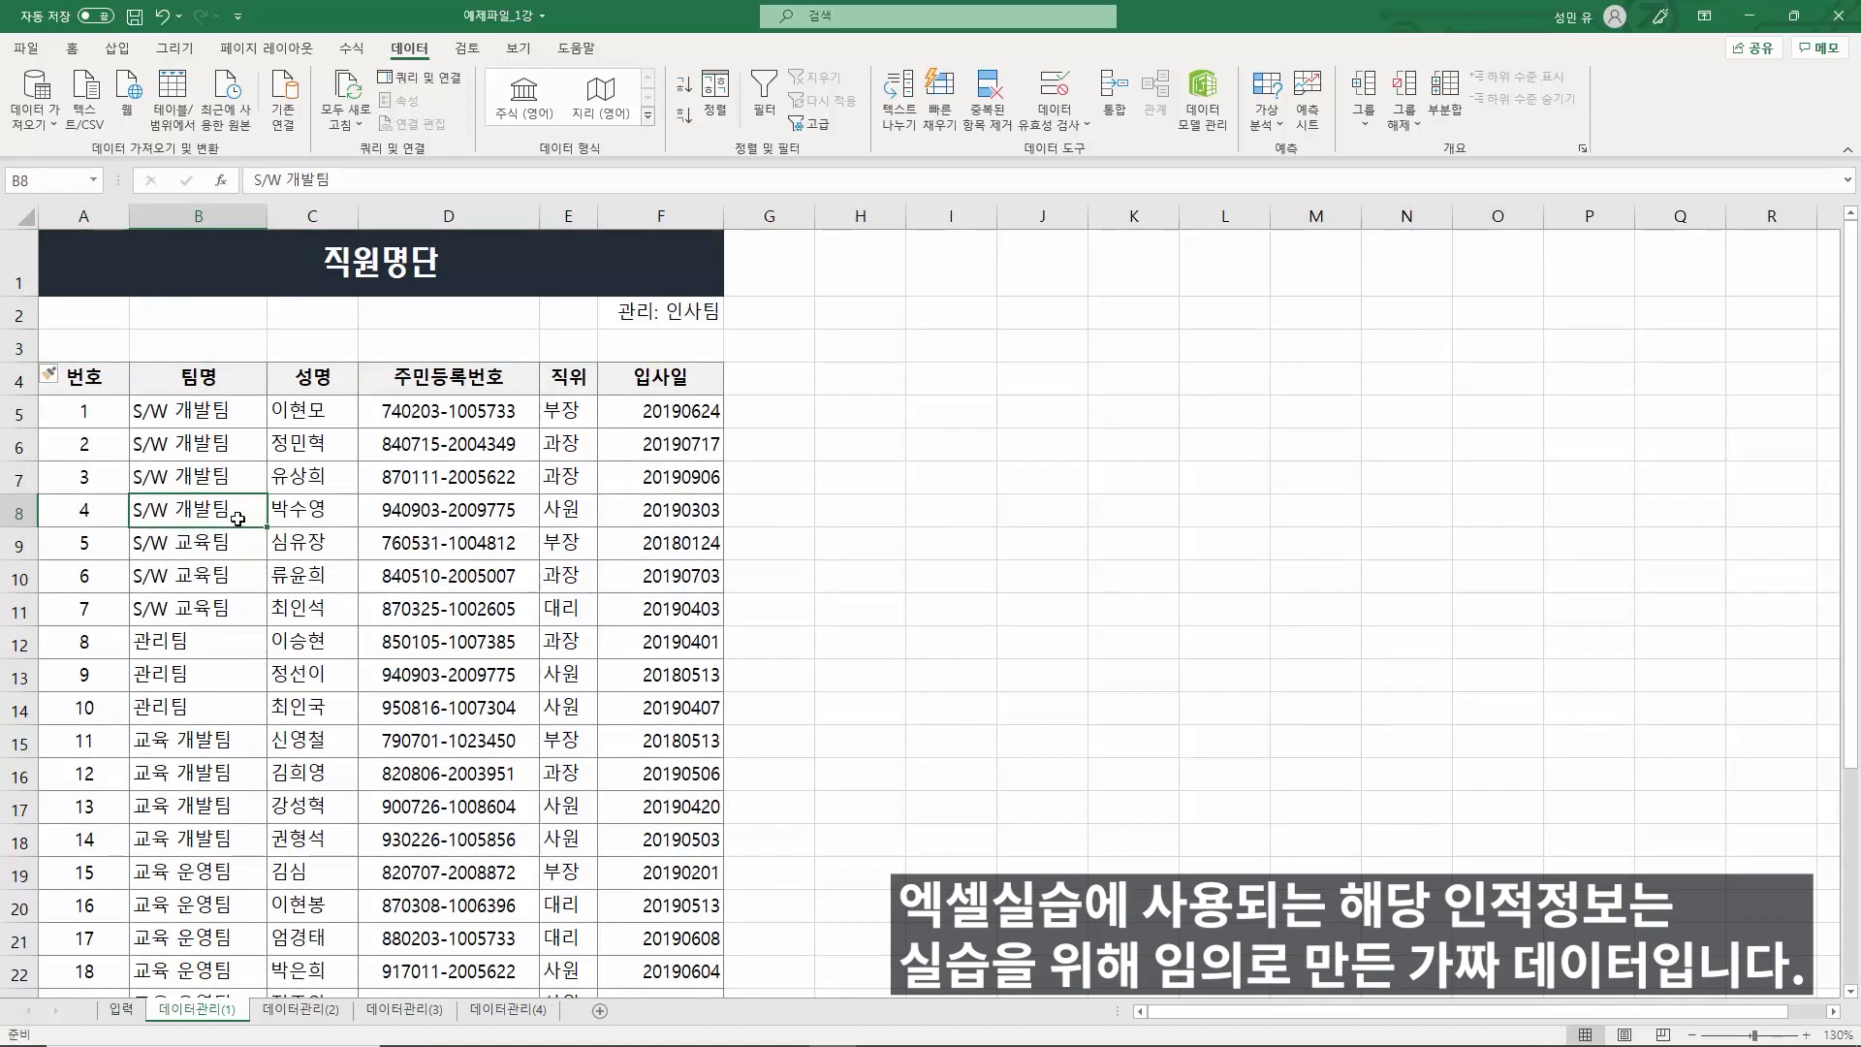
- Hide the blank row 3 between the title lines and the employee table
click(23, 346)
right_click(23, 346)
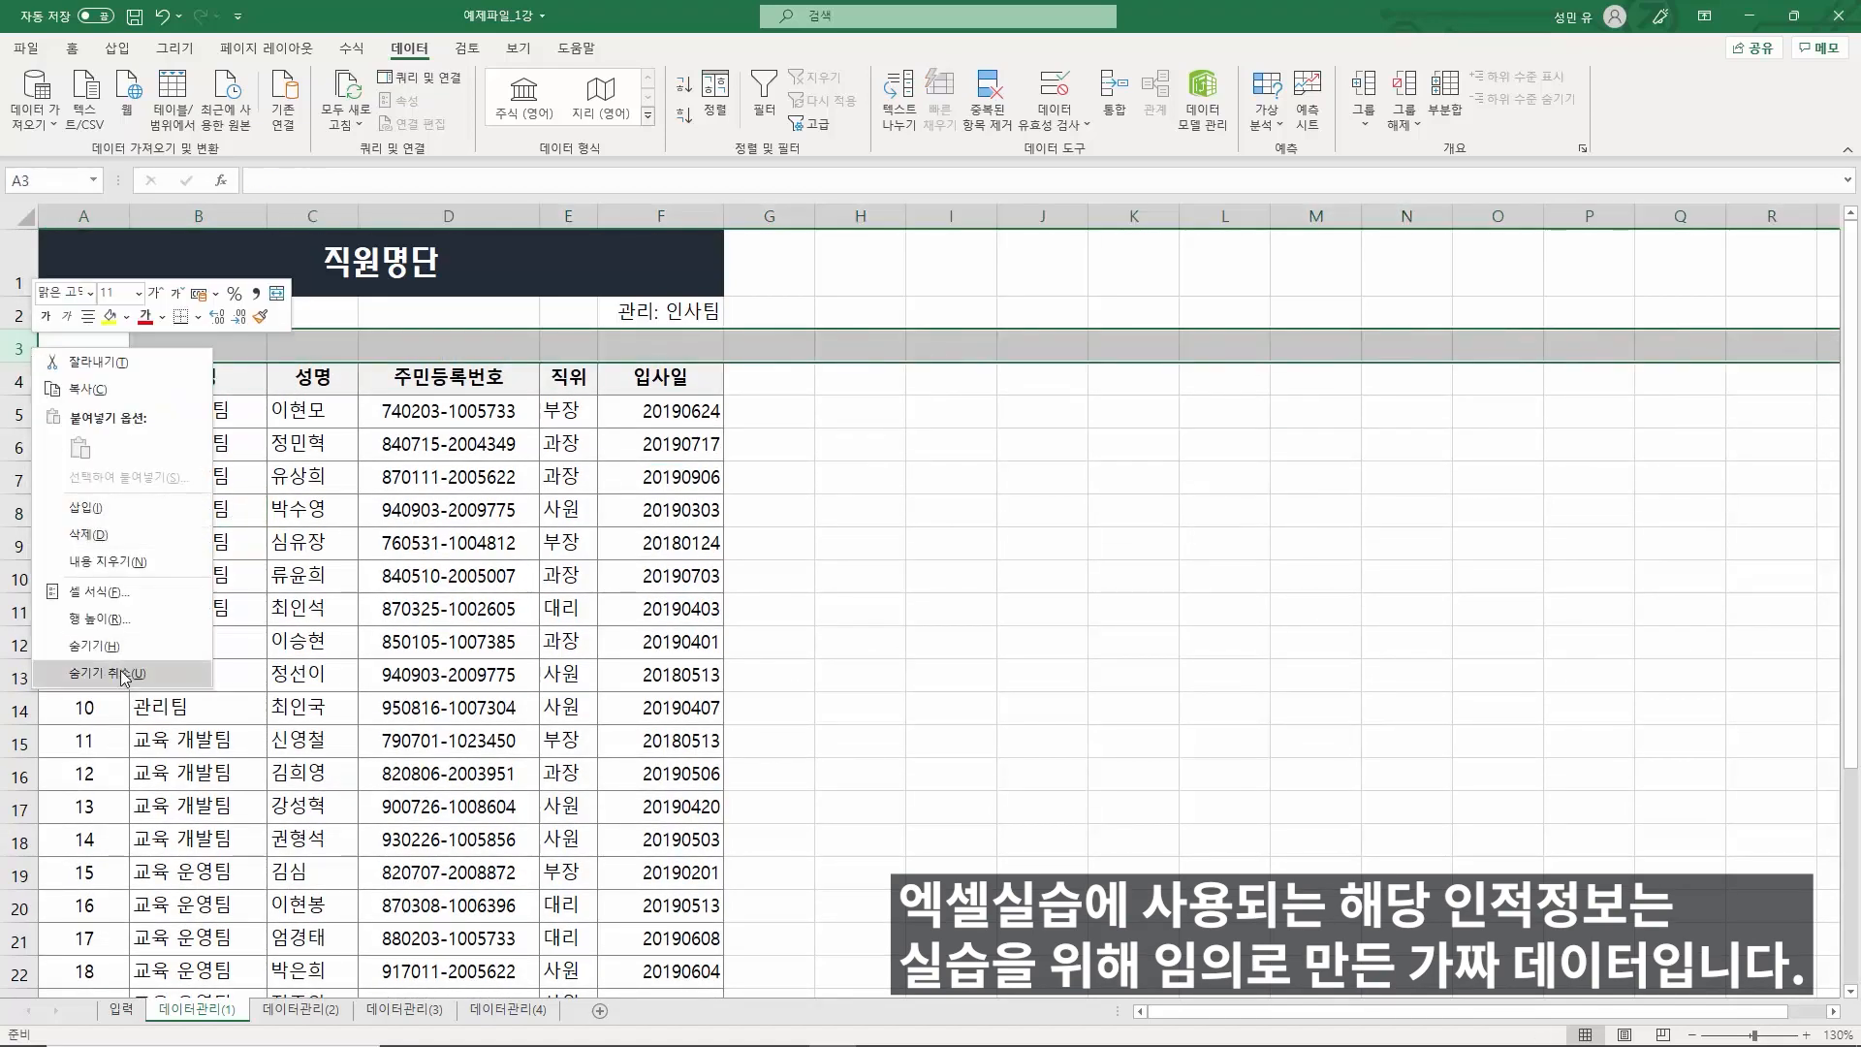
click(95, 646)
click(501, 569)
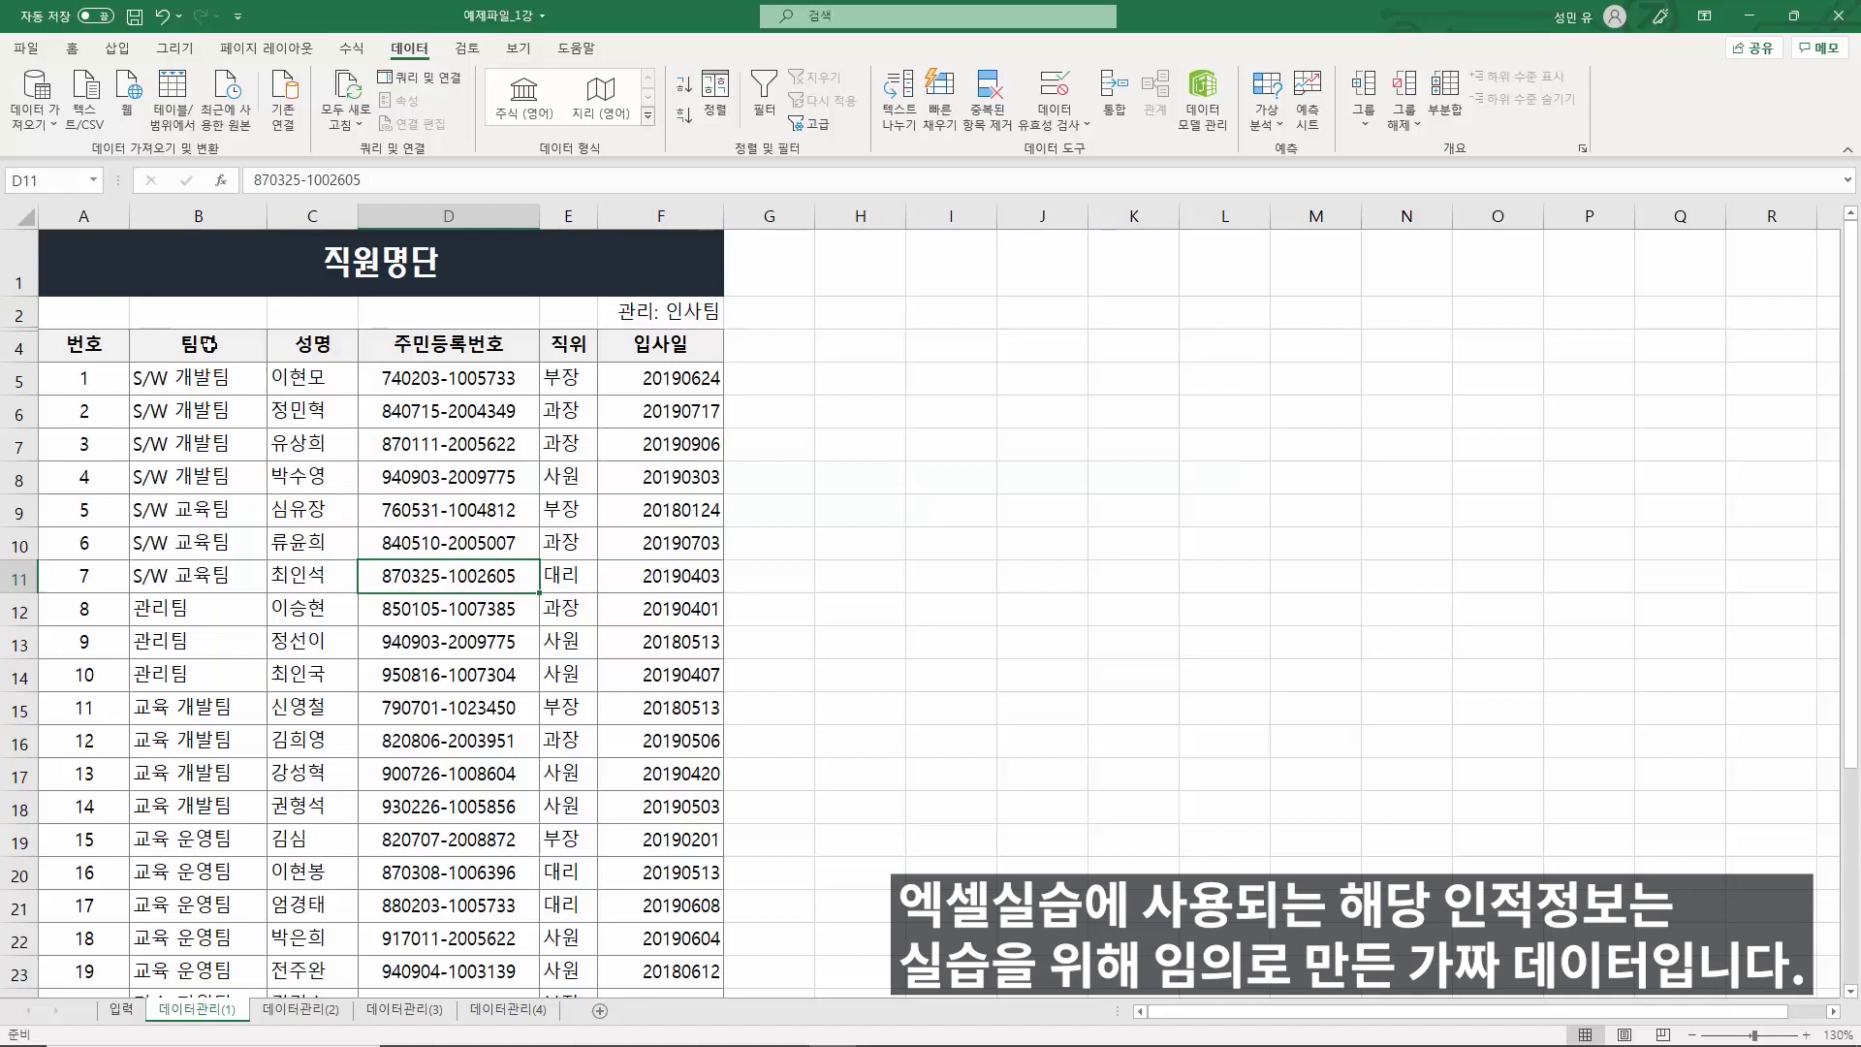
- Select the contiguous employee table from cell C9 to check its extent with row 3 hidden
click(19, 312)
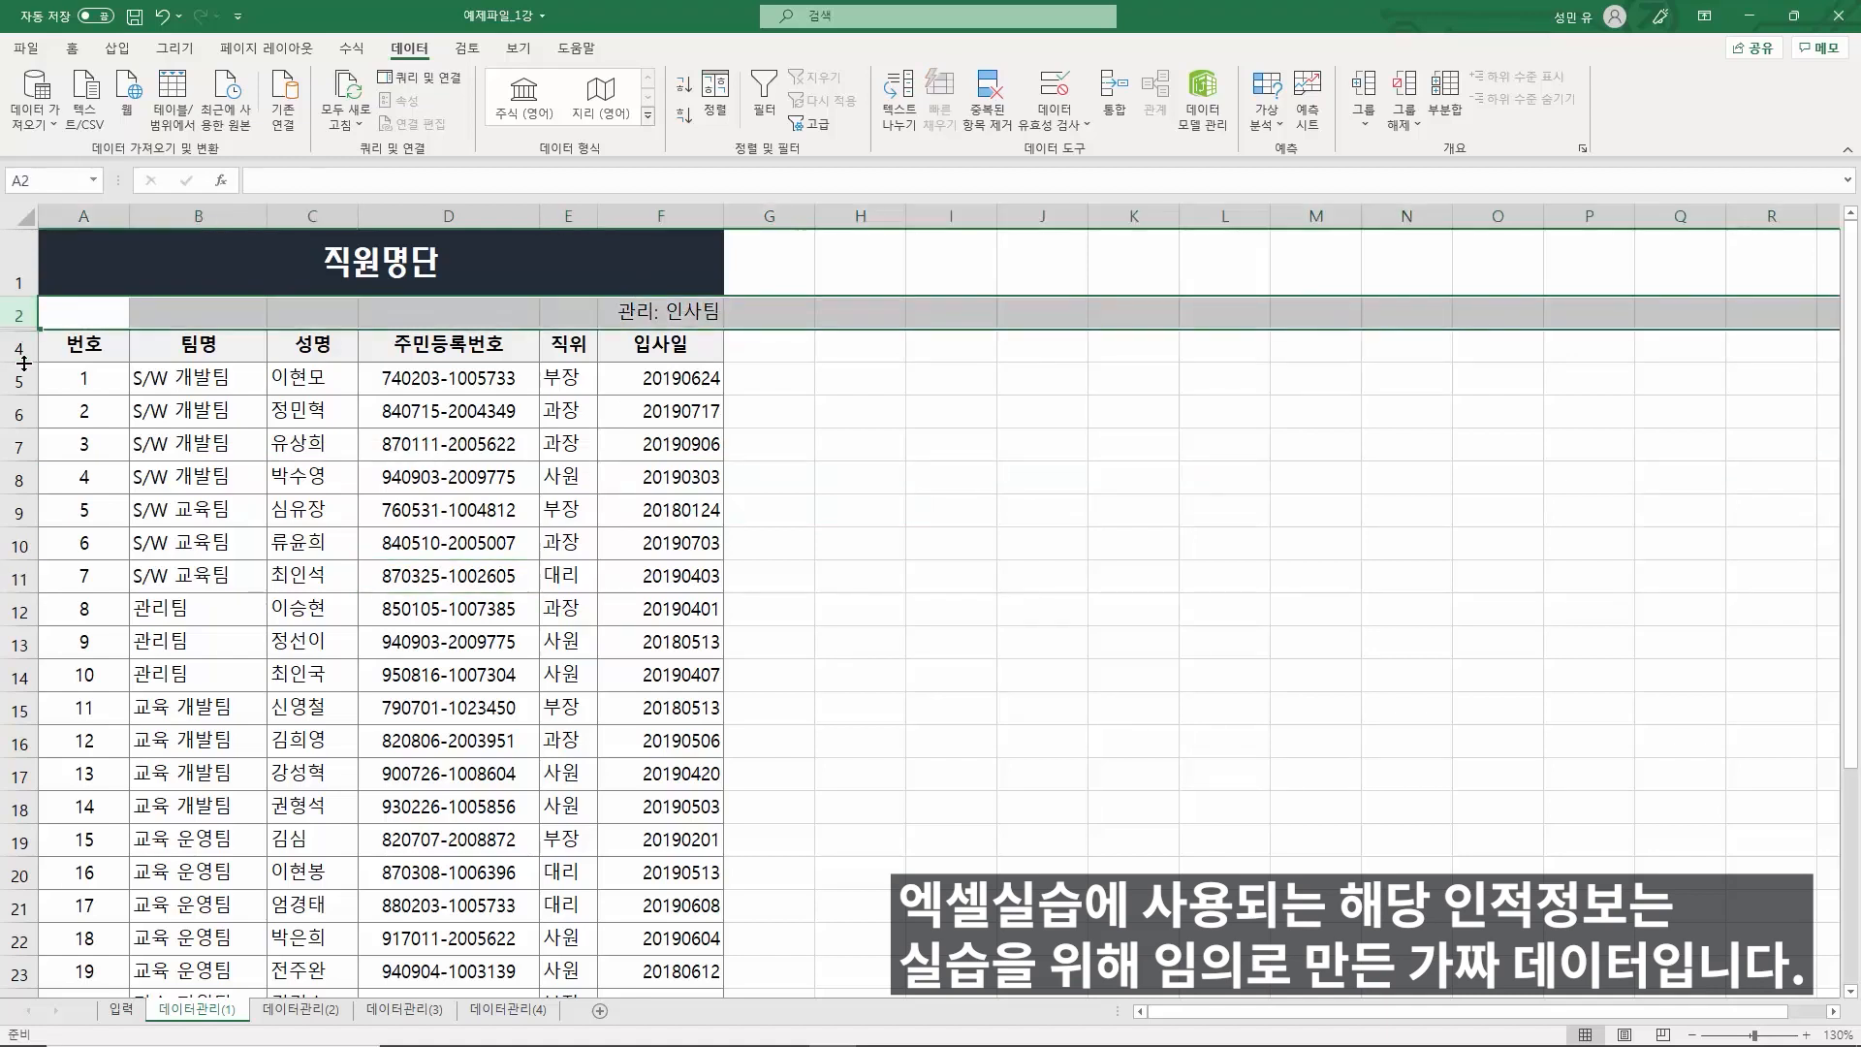
click(368, 500)
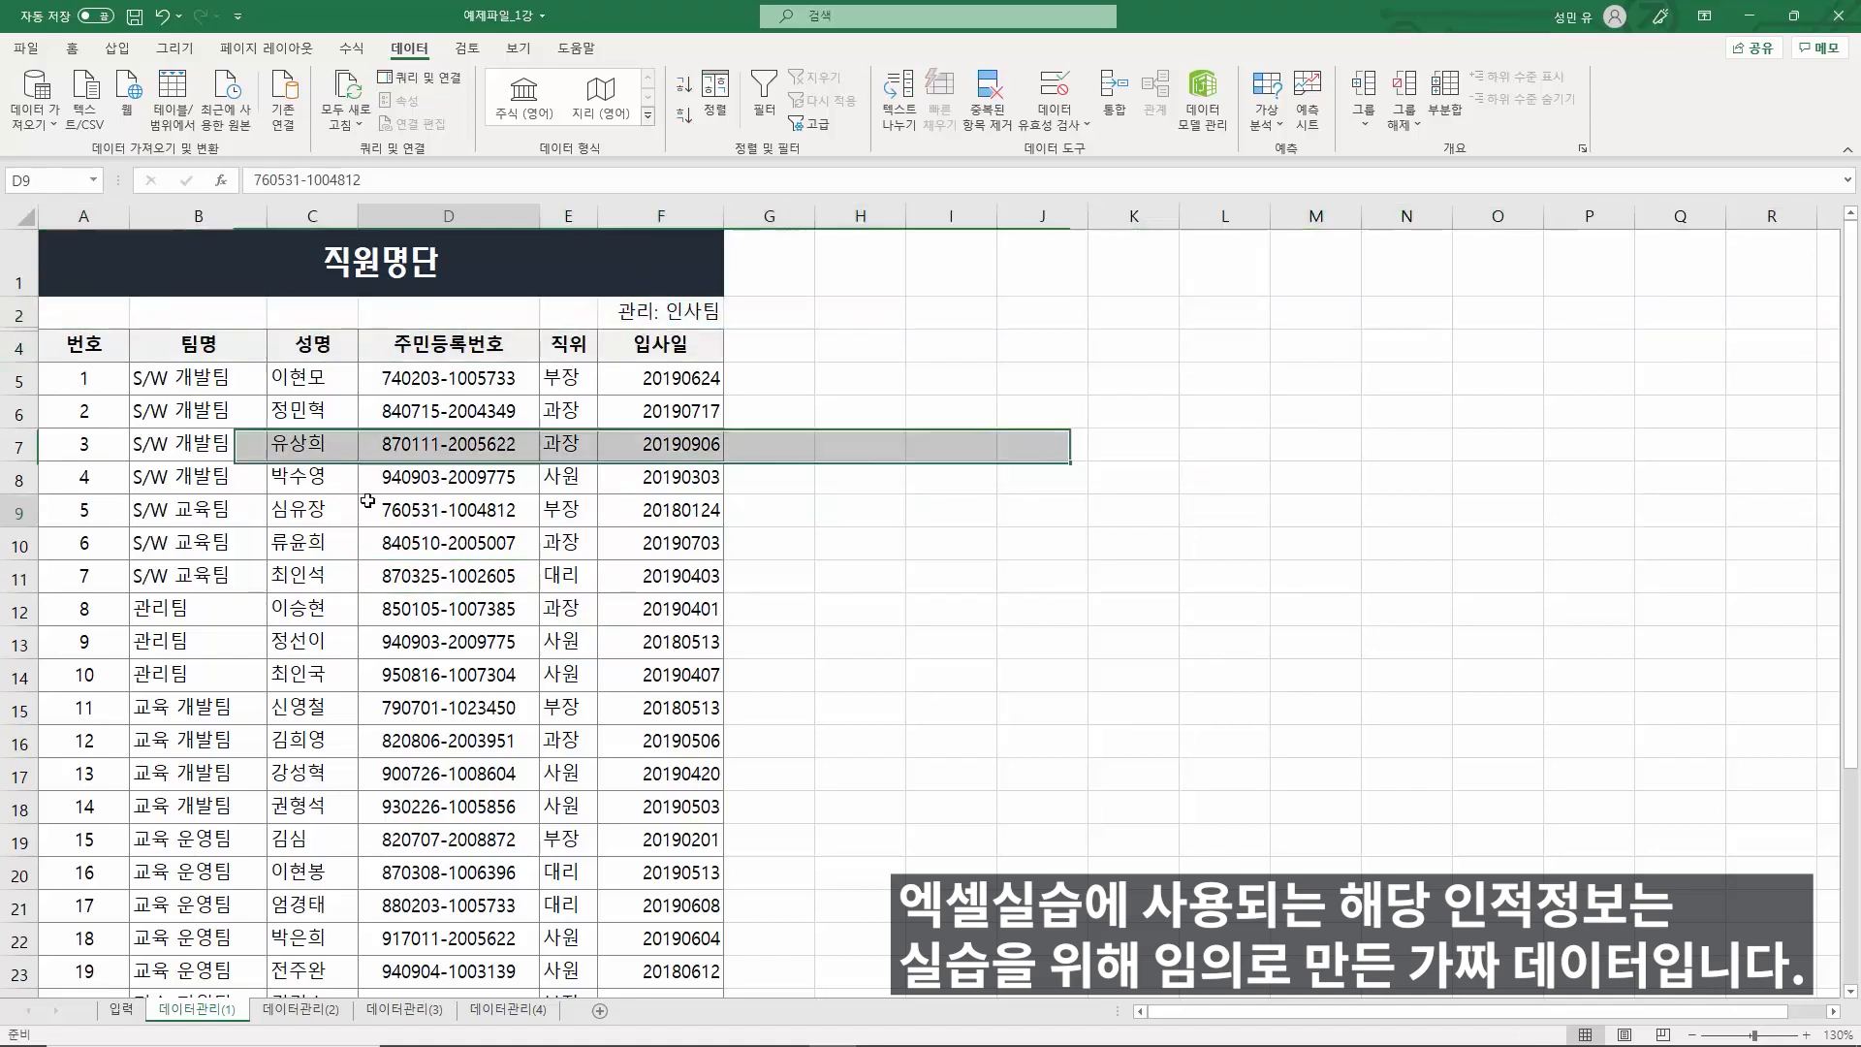
click(320, 504)
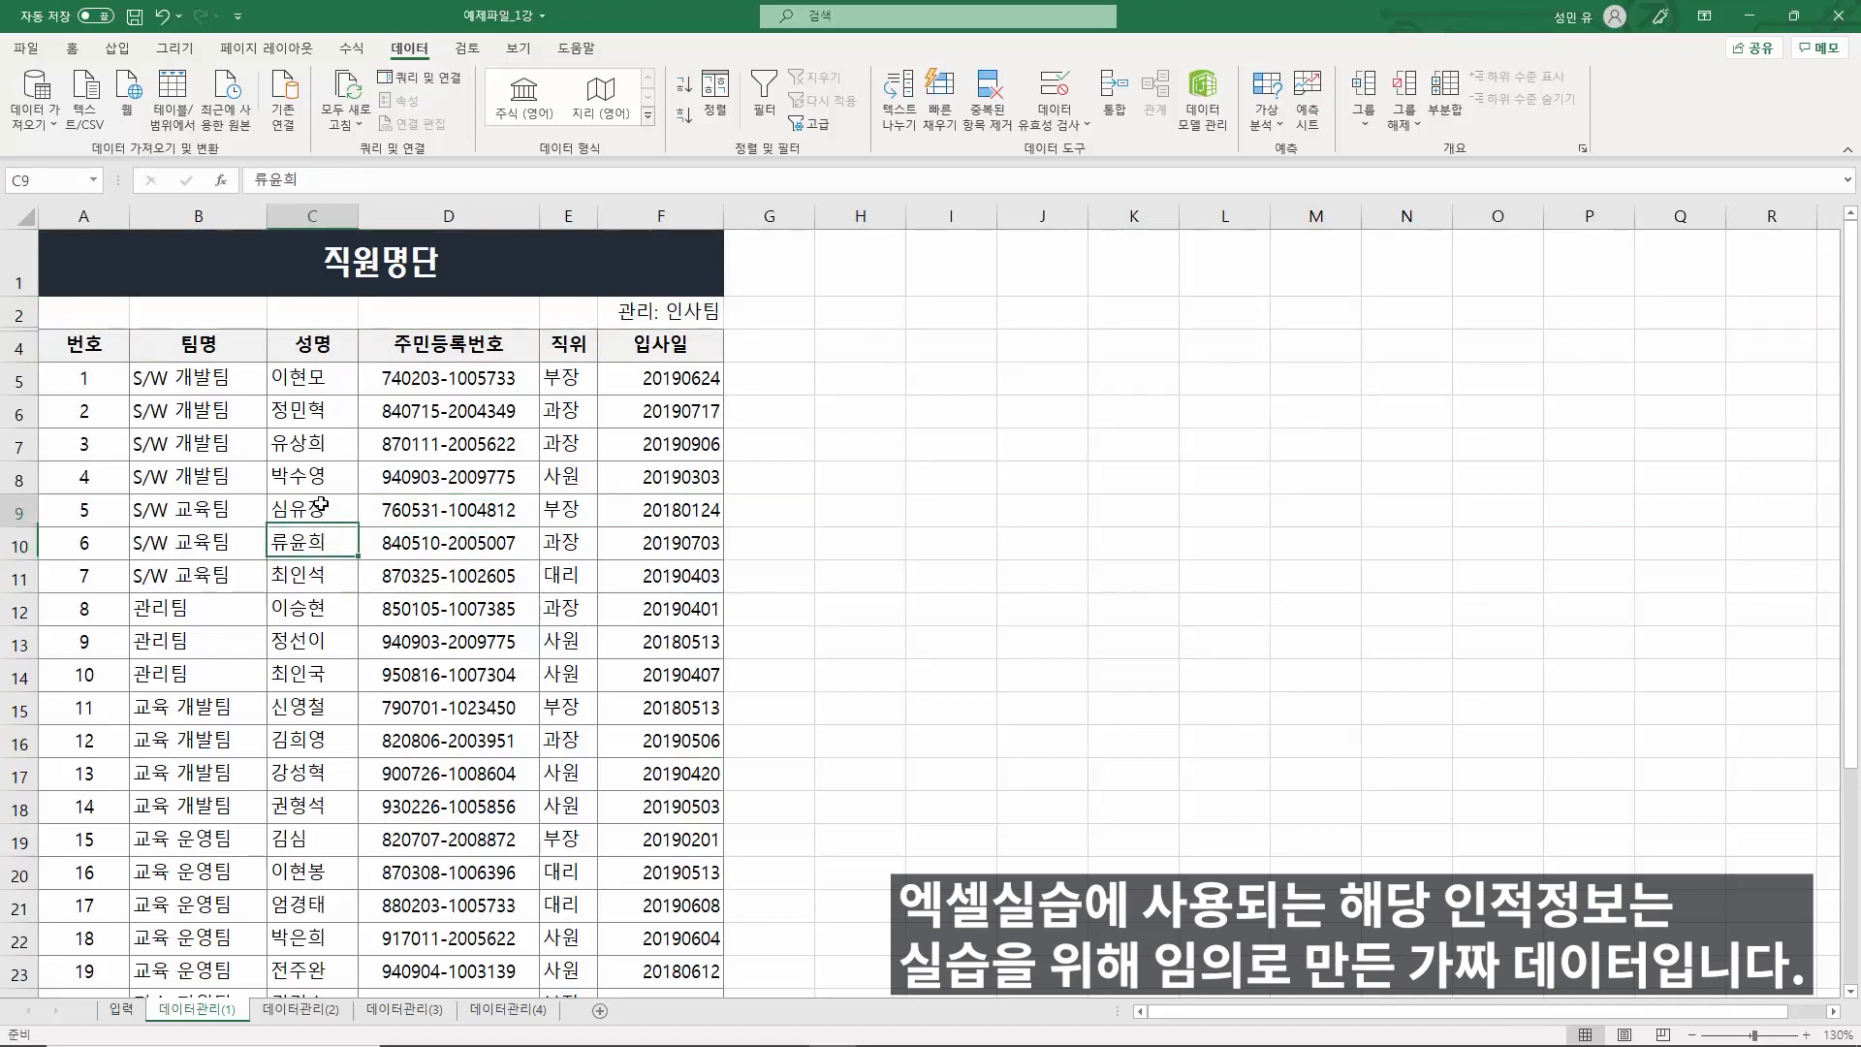
key(ctrl+a)
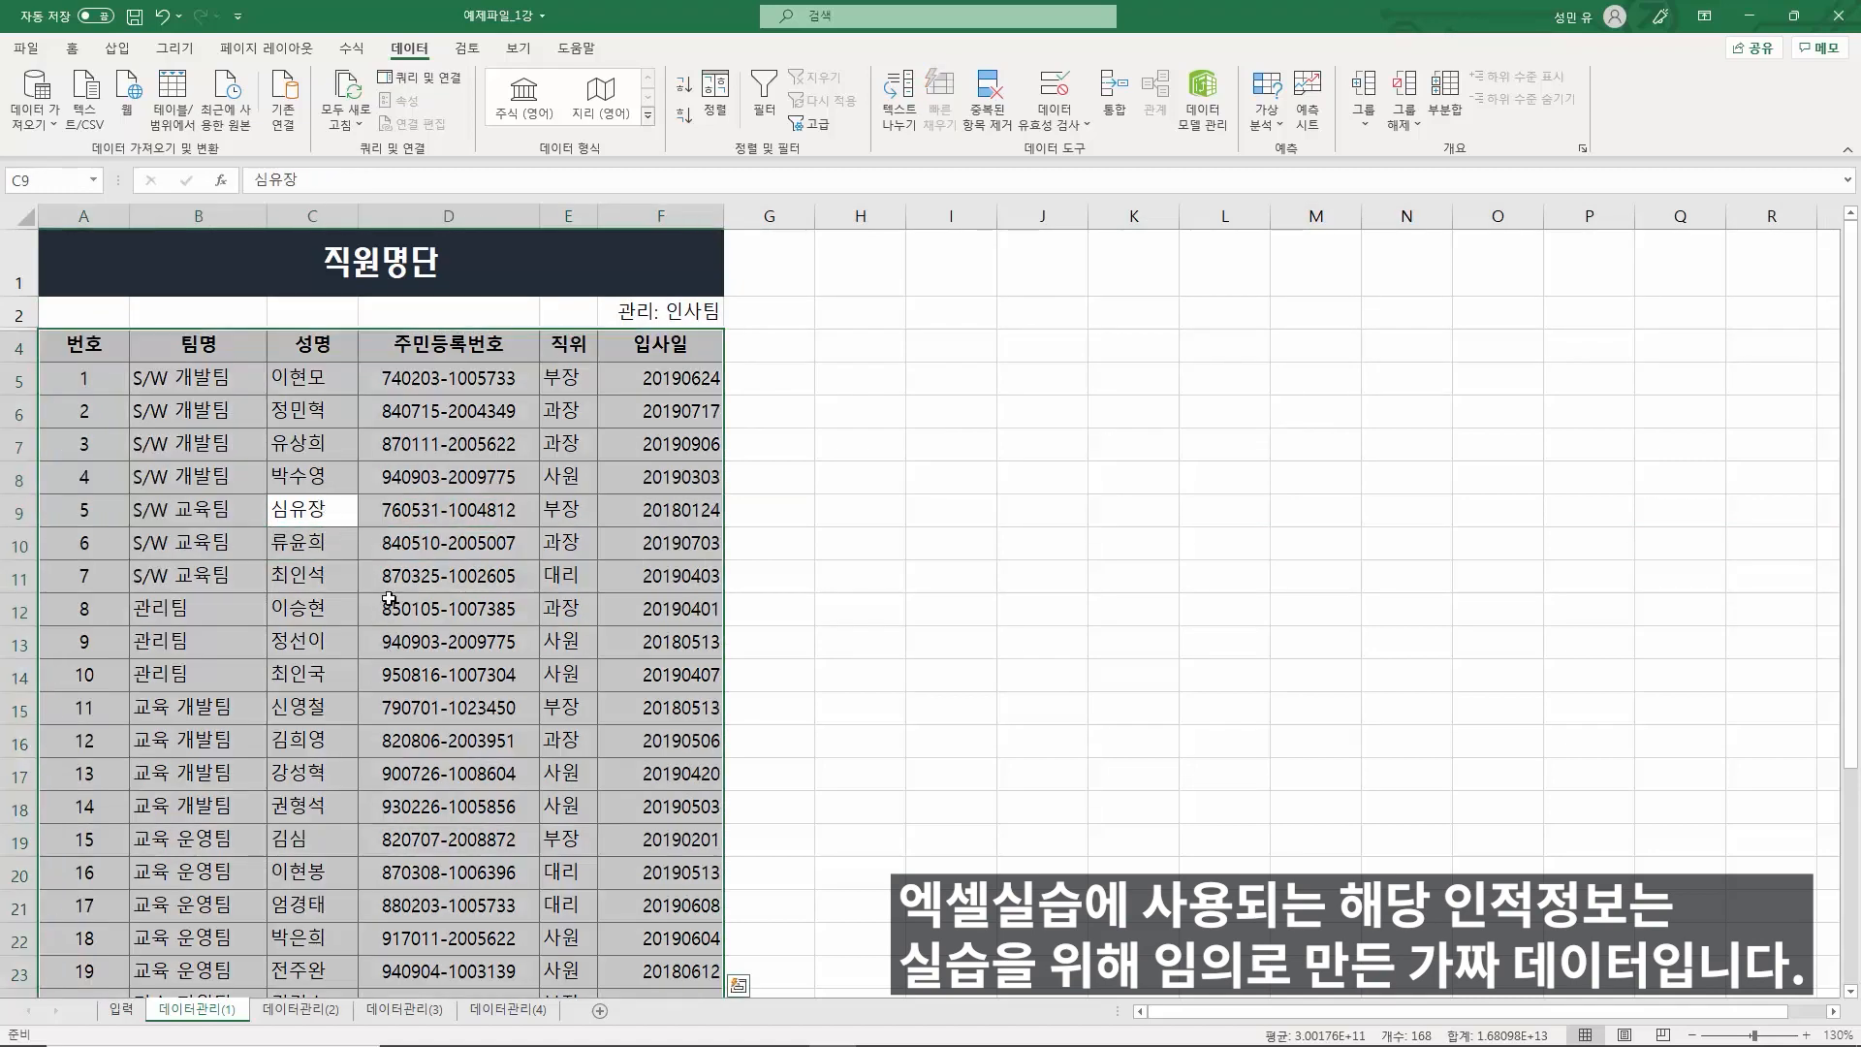
click(443, 455)
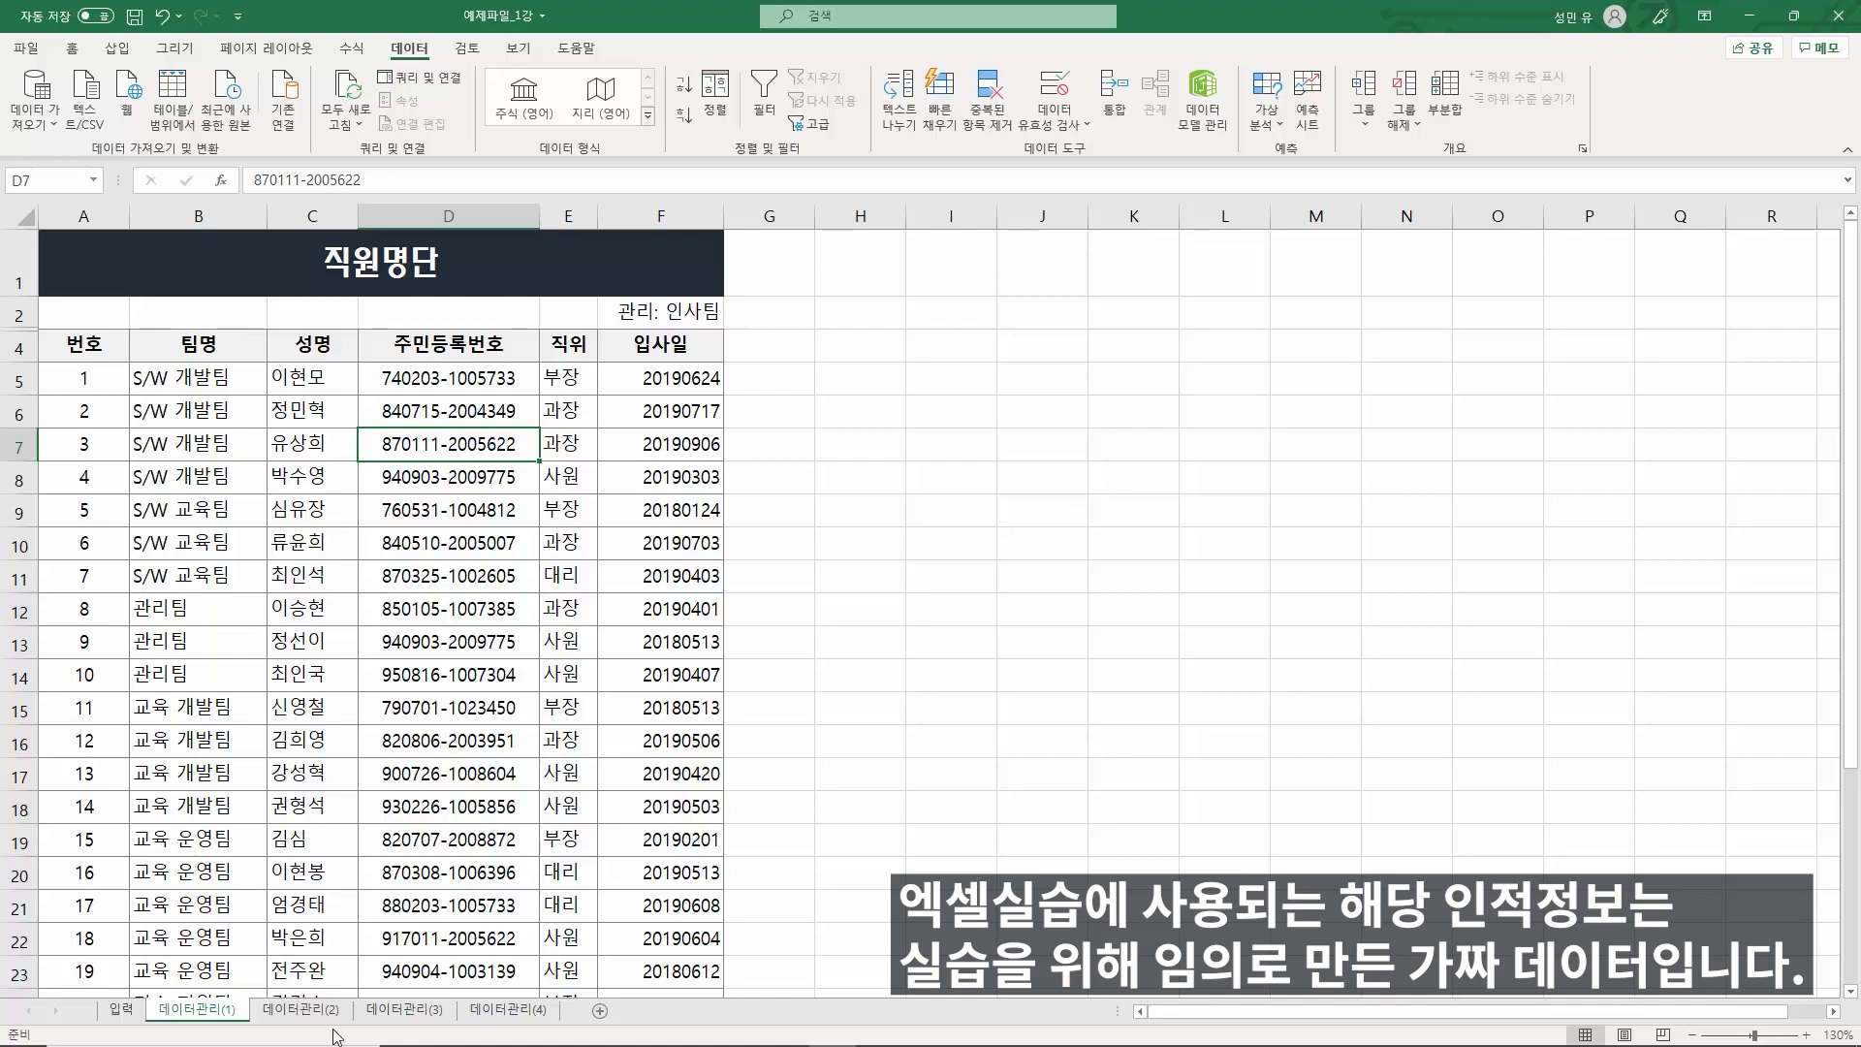
- Open the 데이터관리(2) sheet and examine the 직원명단 title and the empty row 2 beneath it
click(301, 1009)
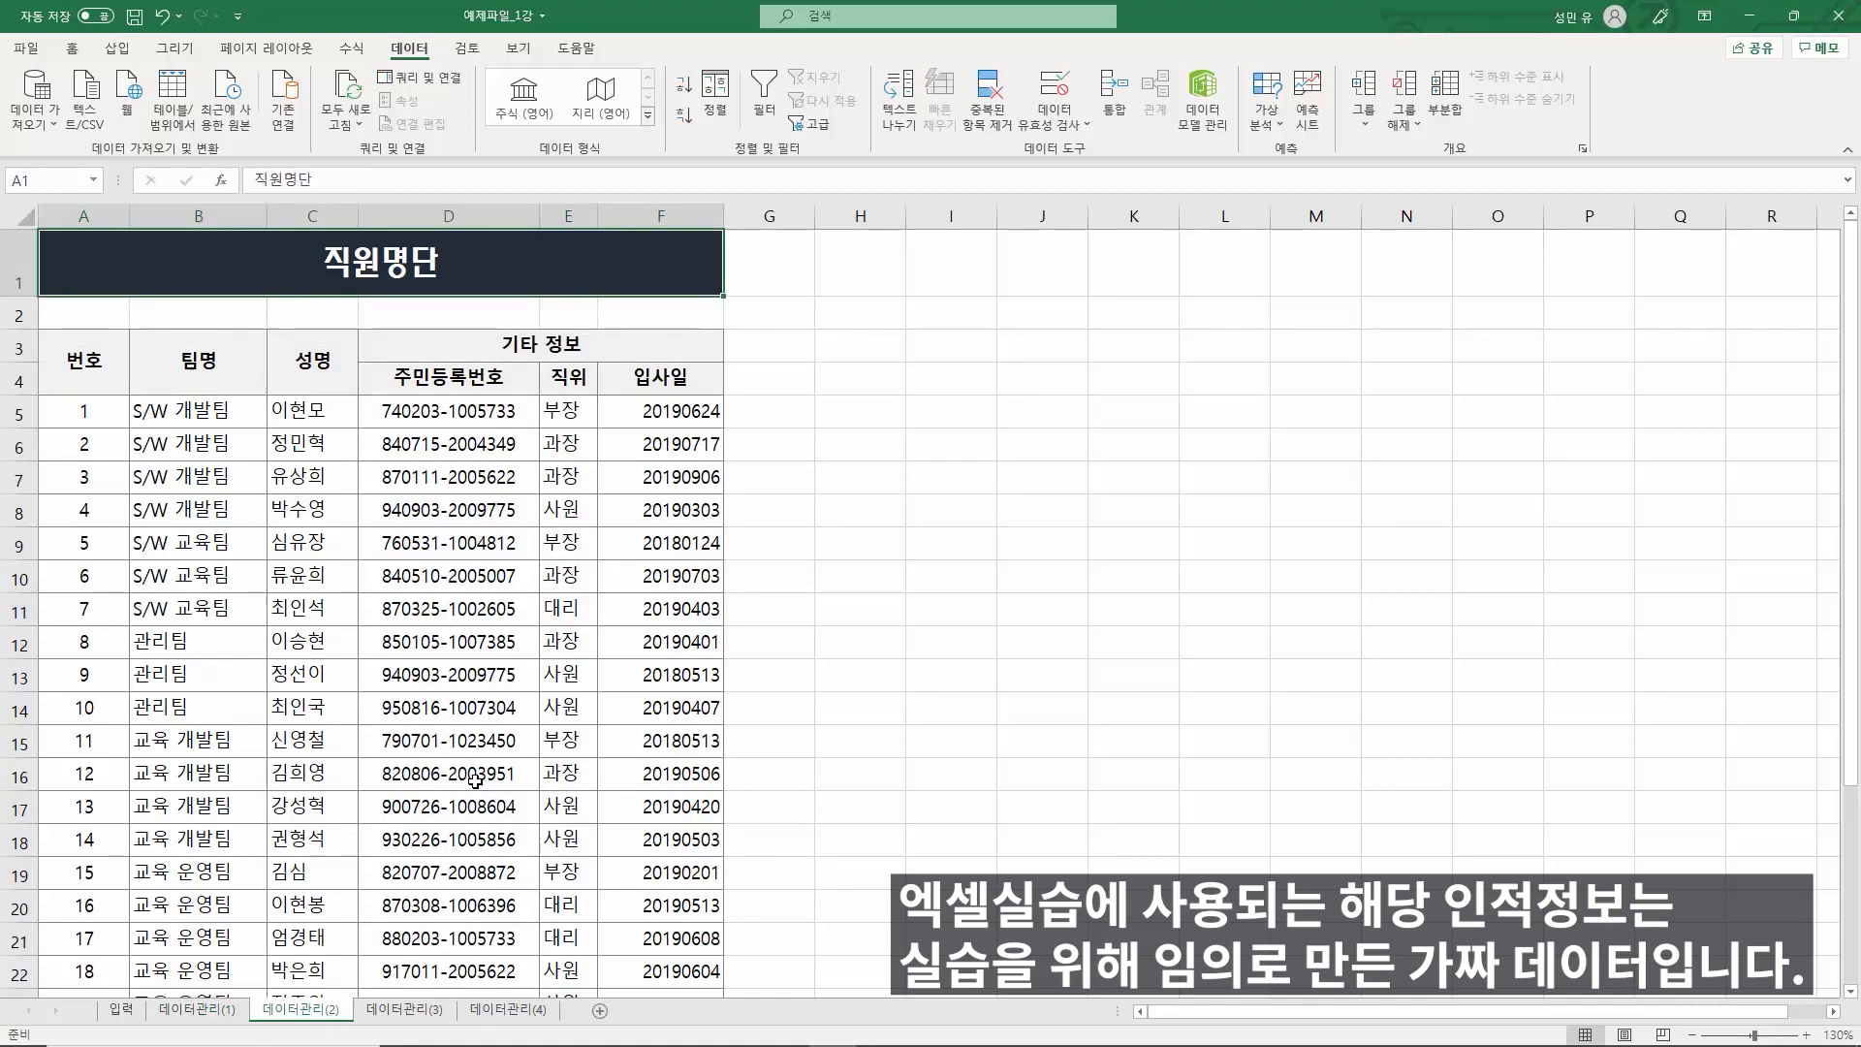
click(678, 307)
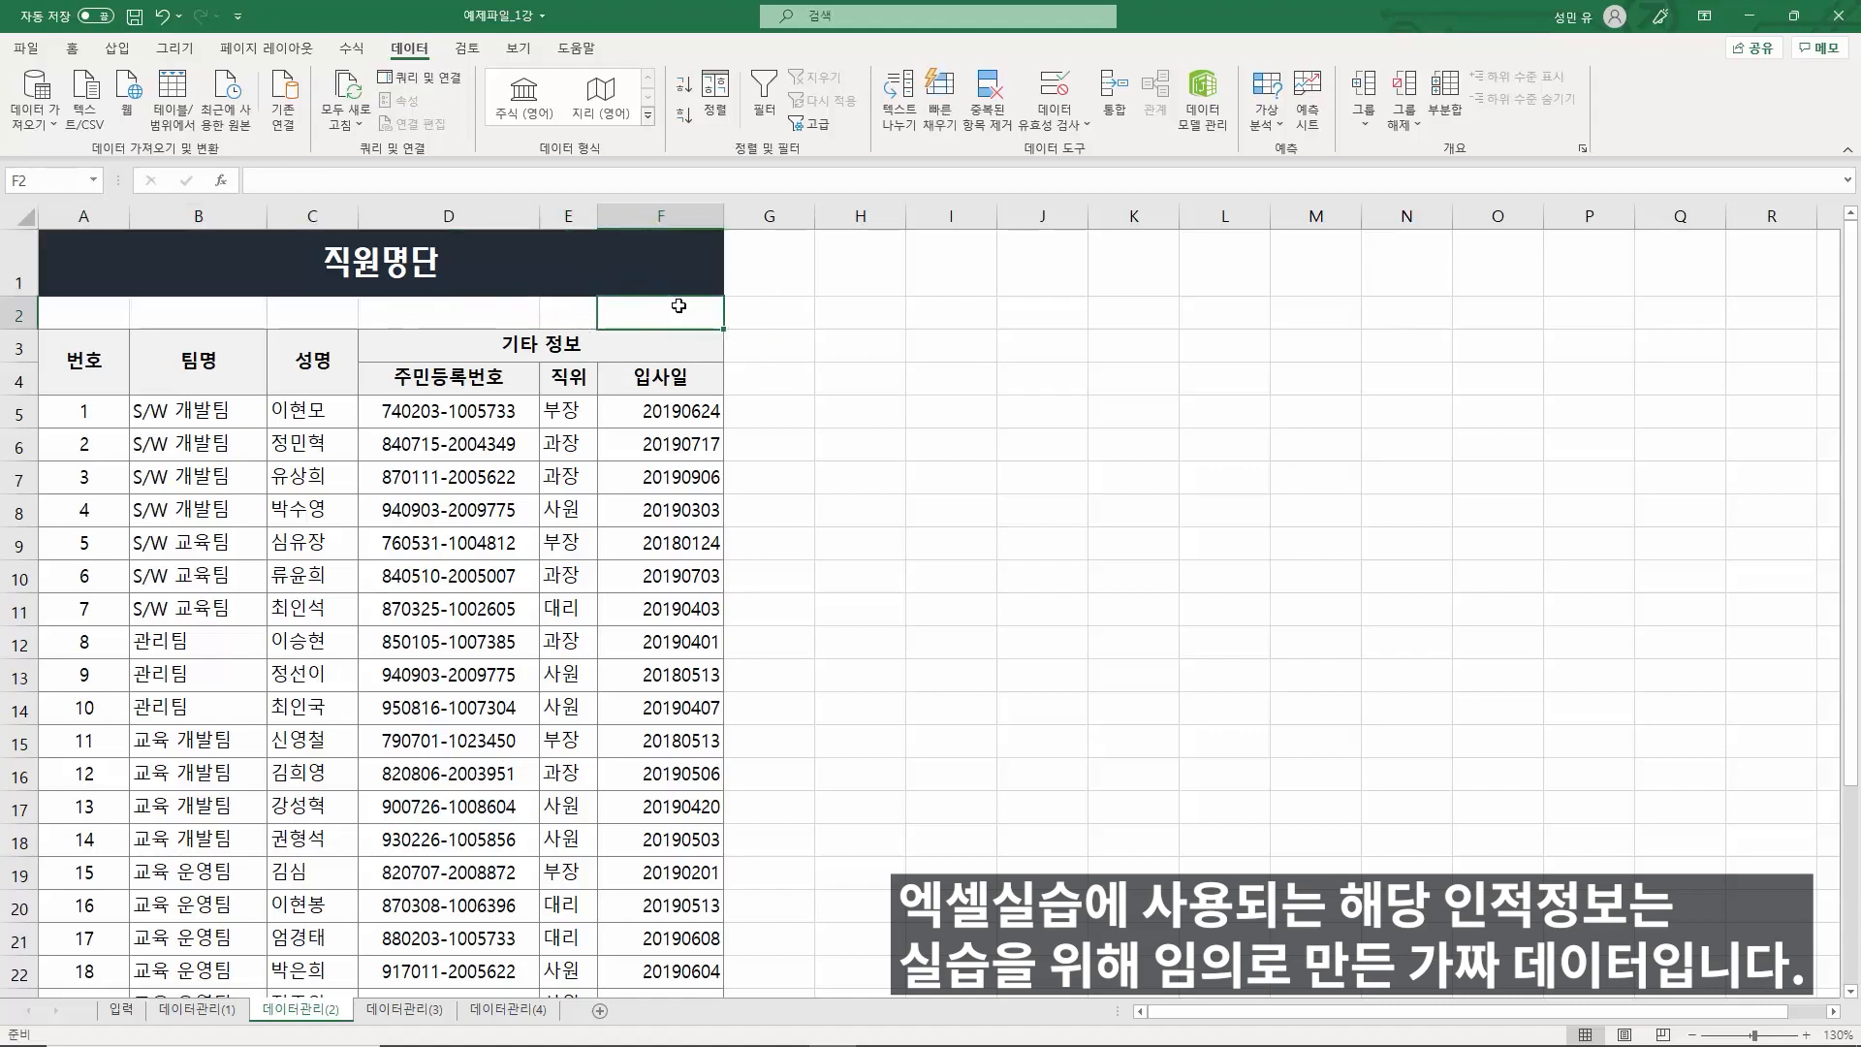
click(647, 278)
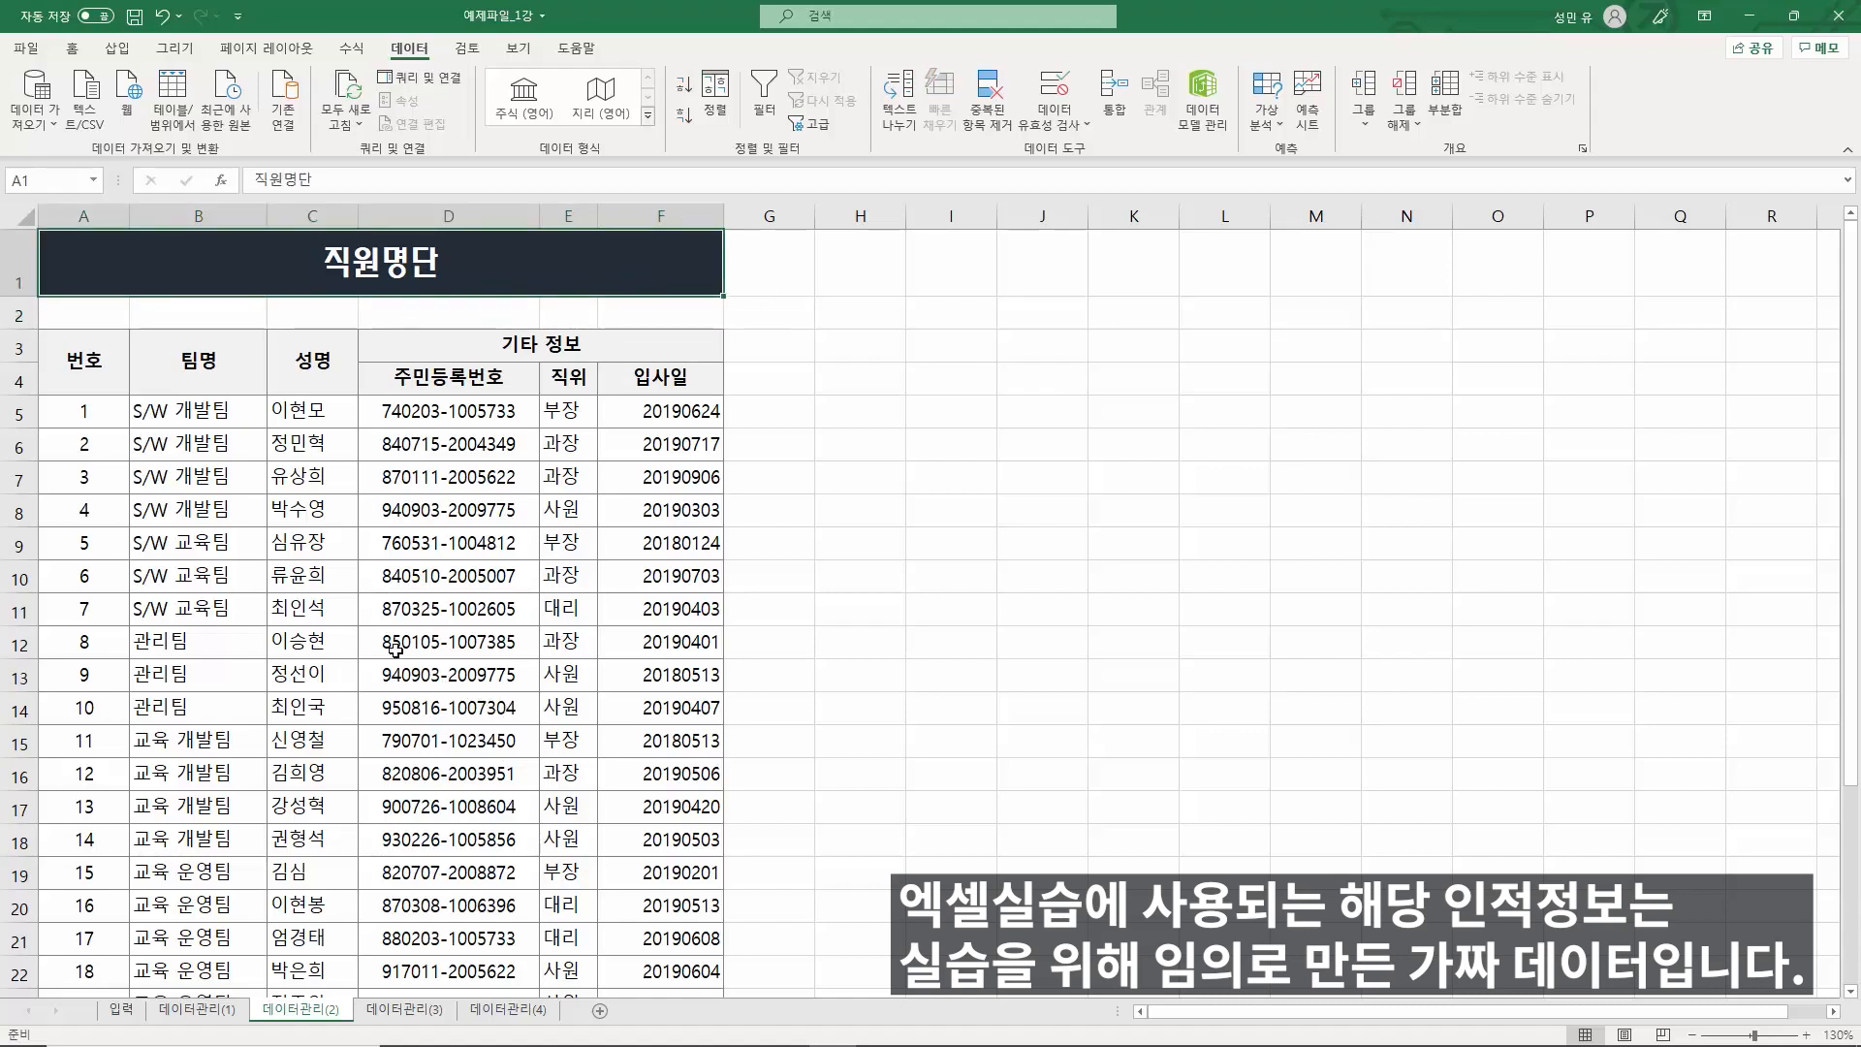
- Select the whole employee table with its two-row merged header from cell D12 and check its extent
click(347, 620)
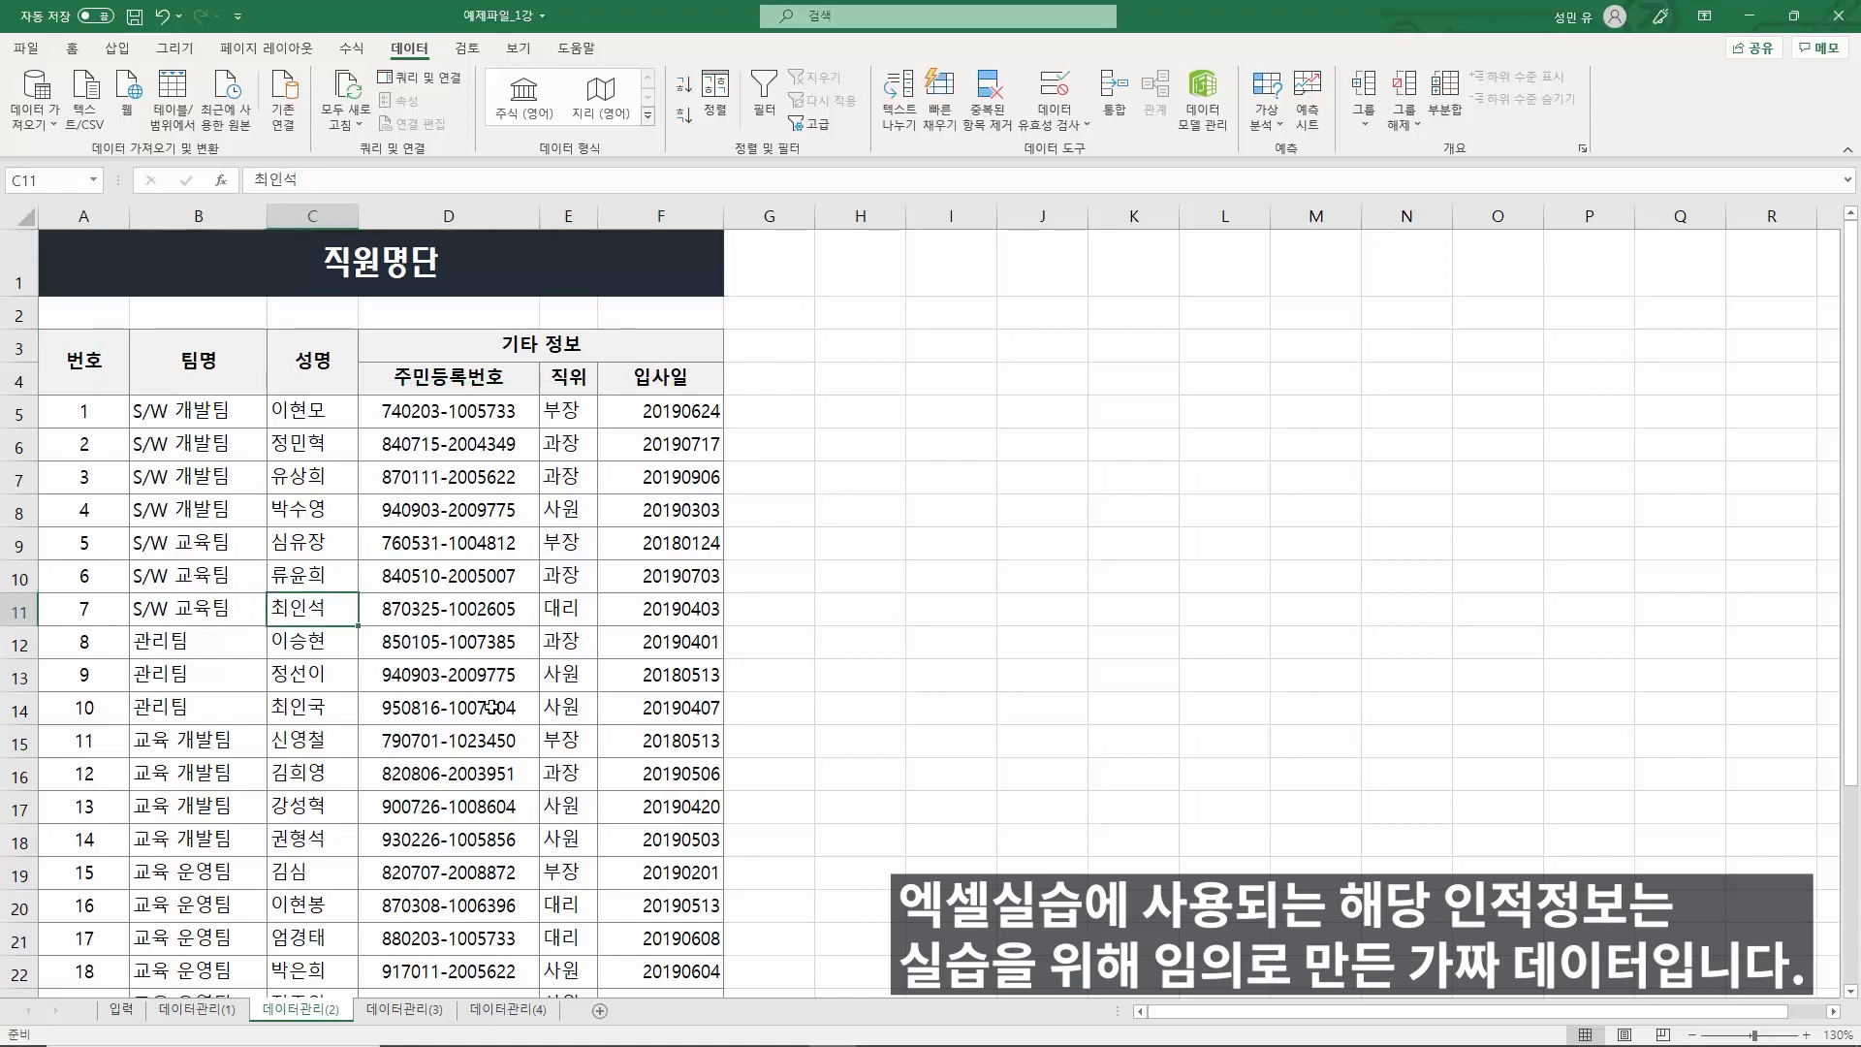
click(236, 577)
click(391, 634)
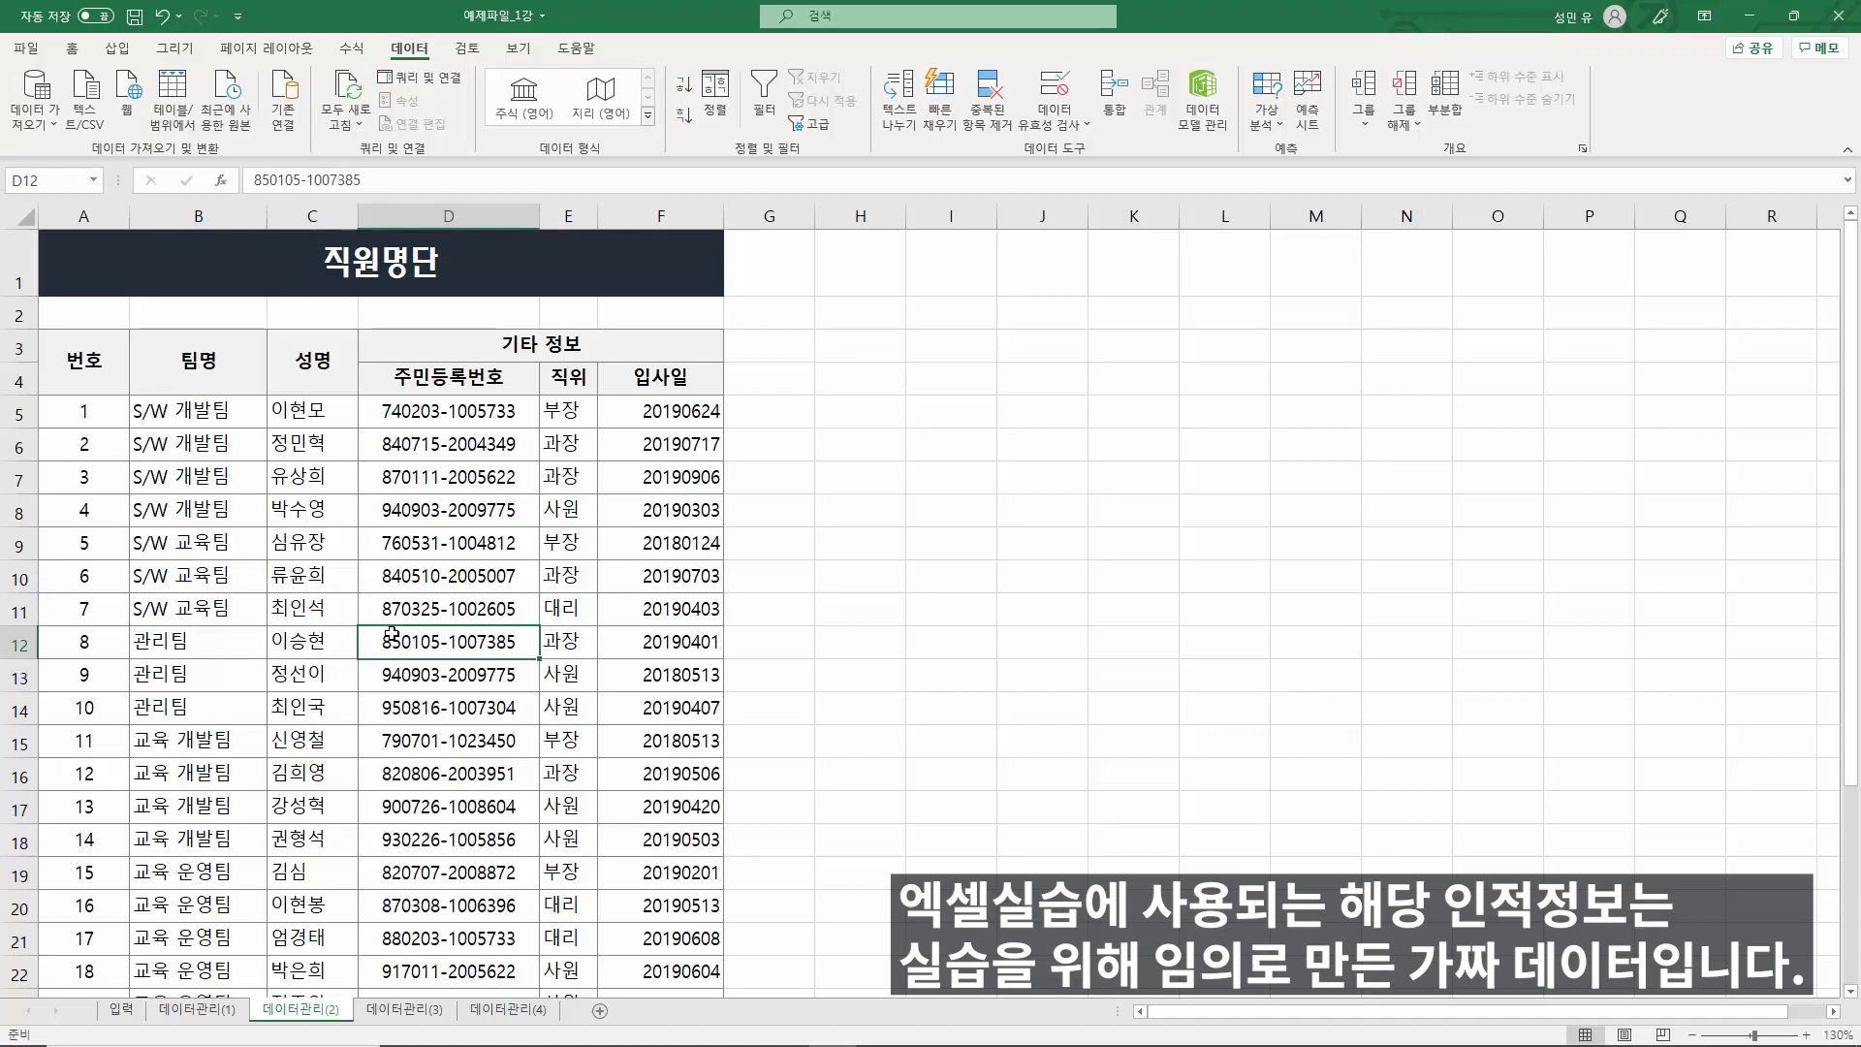
key(ctrl+a)
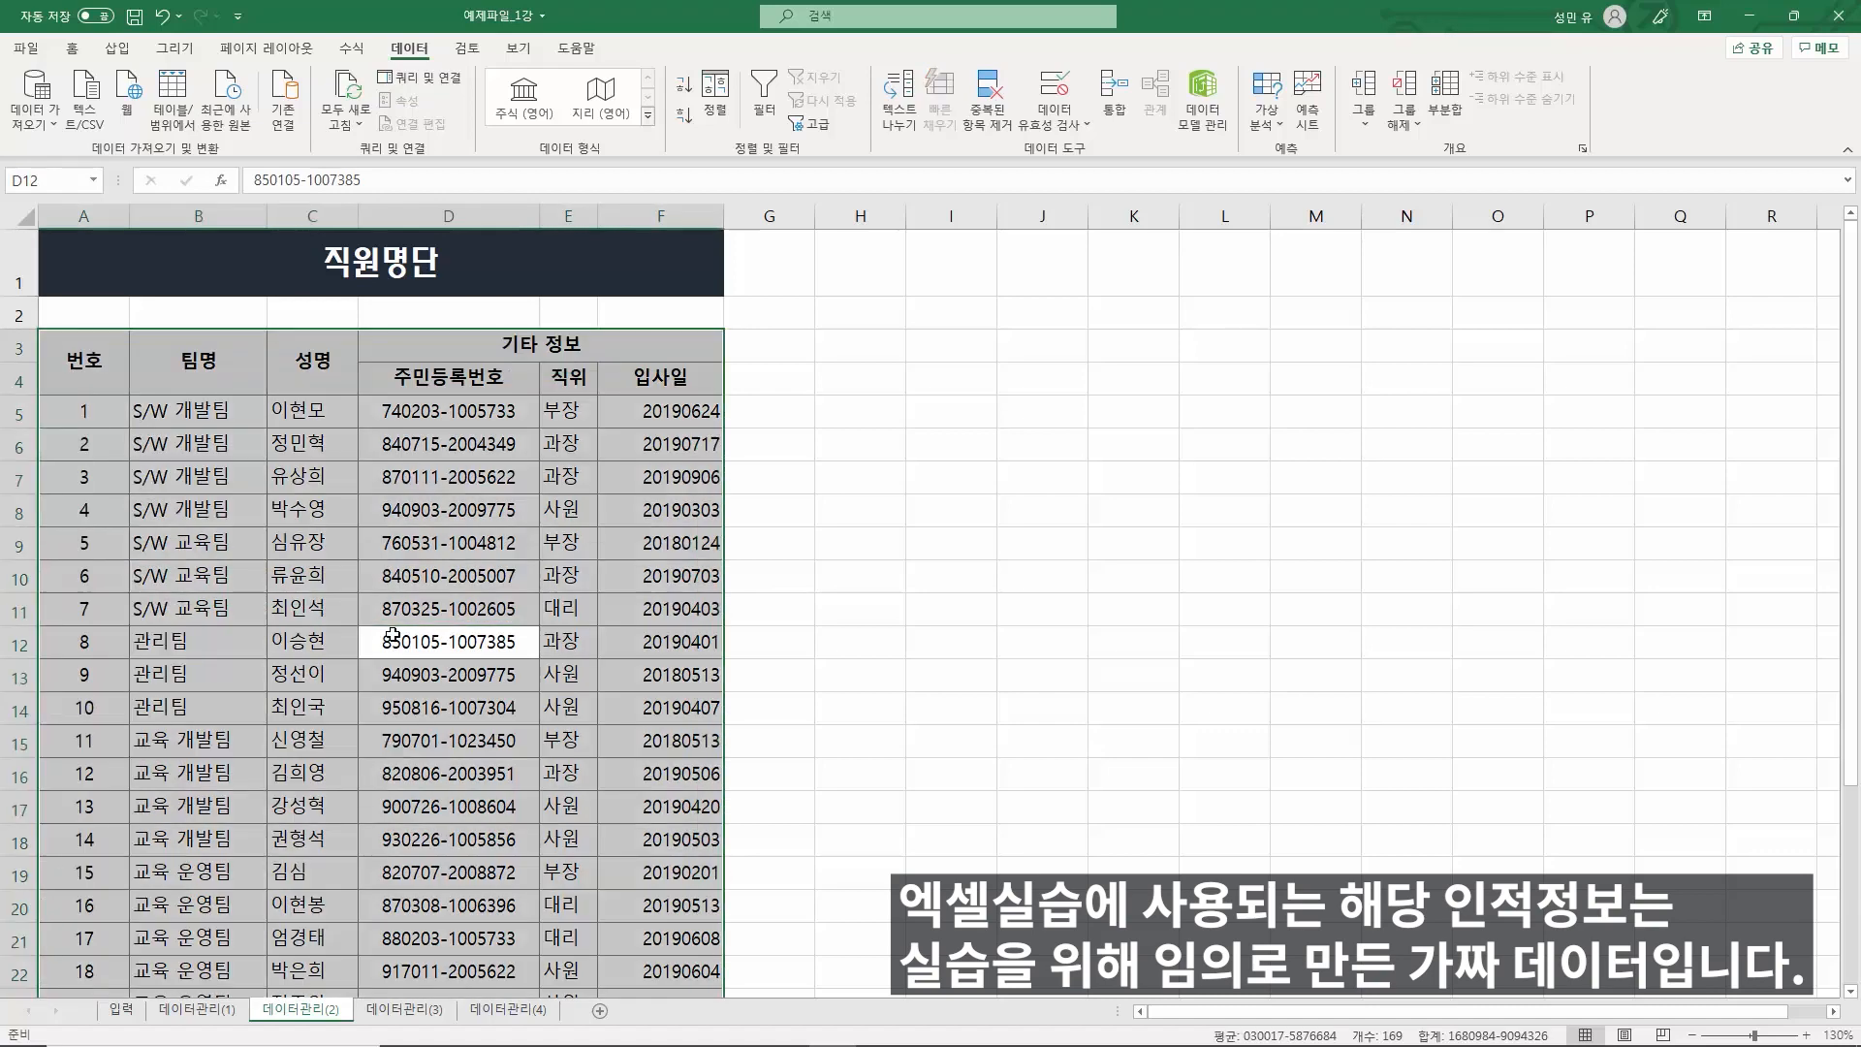
scroll(393, 634, down, 14)
scroll(392, 634, up, 14)
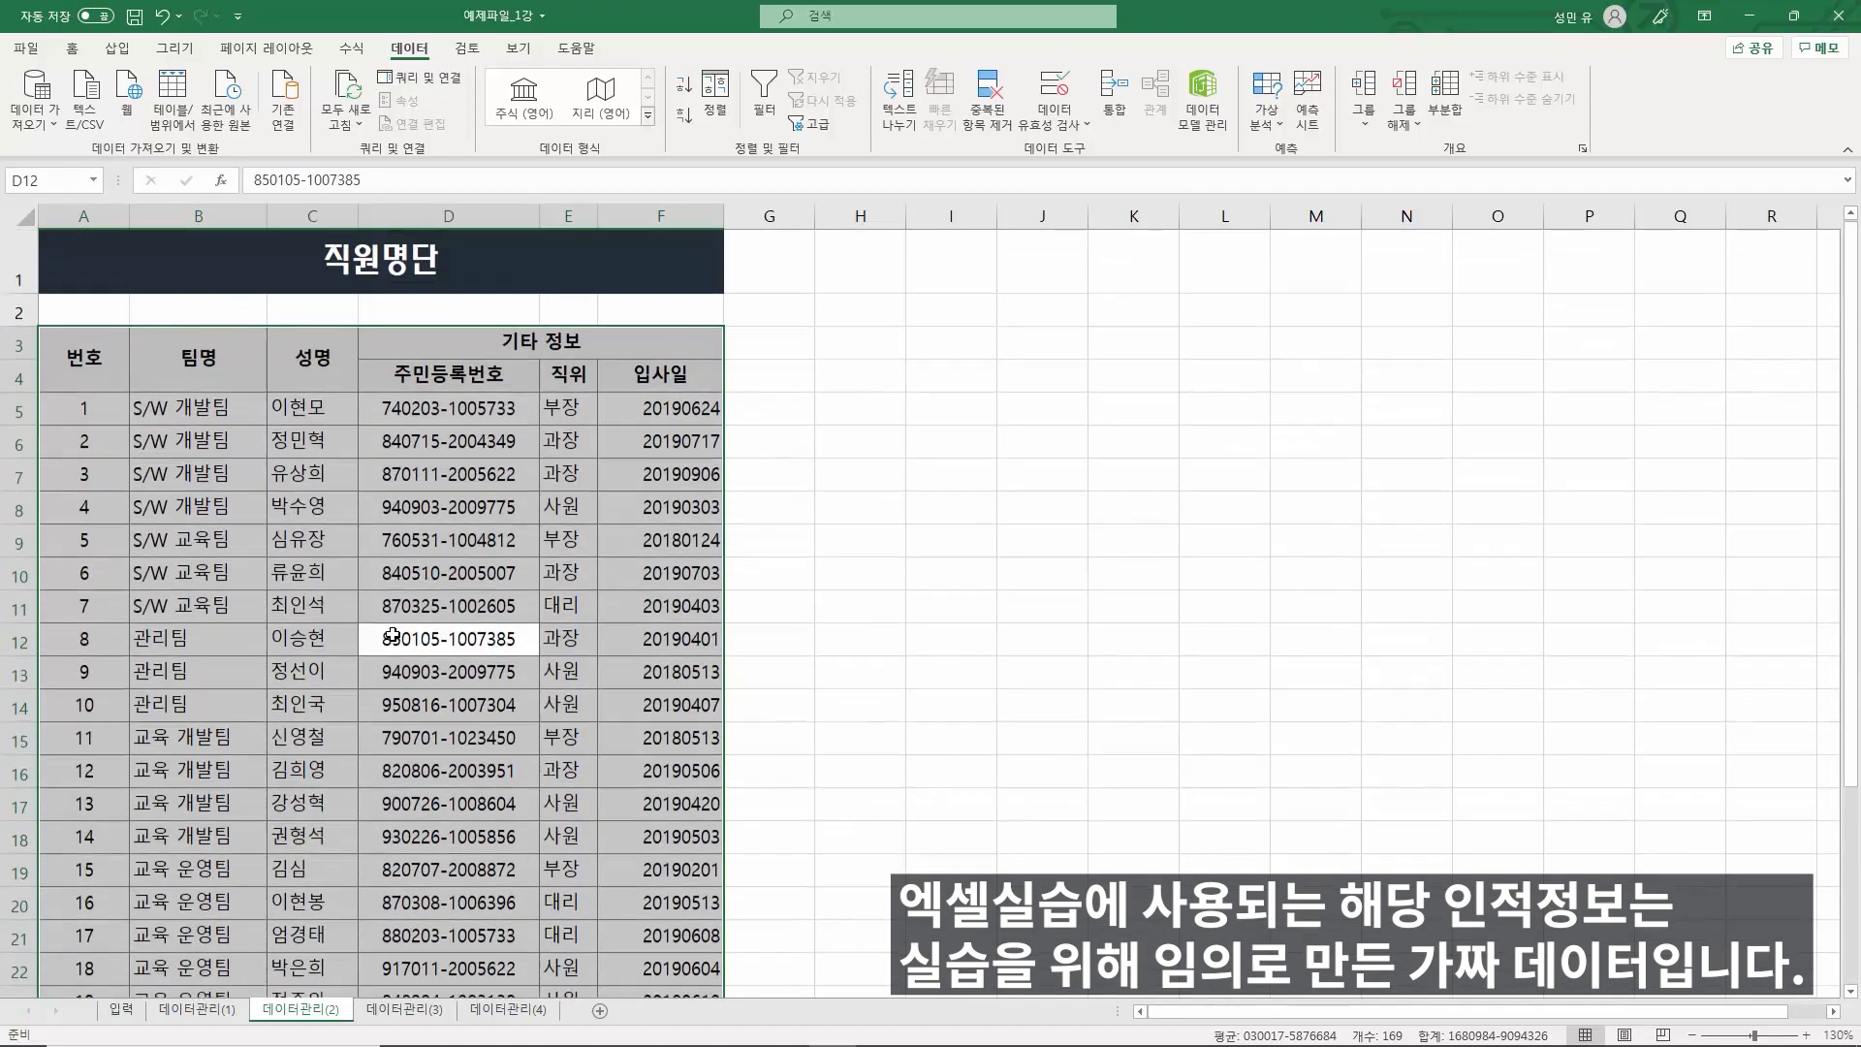
scroll(393, 634, down, 1)
scroll(392, 634, down, 1)
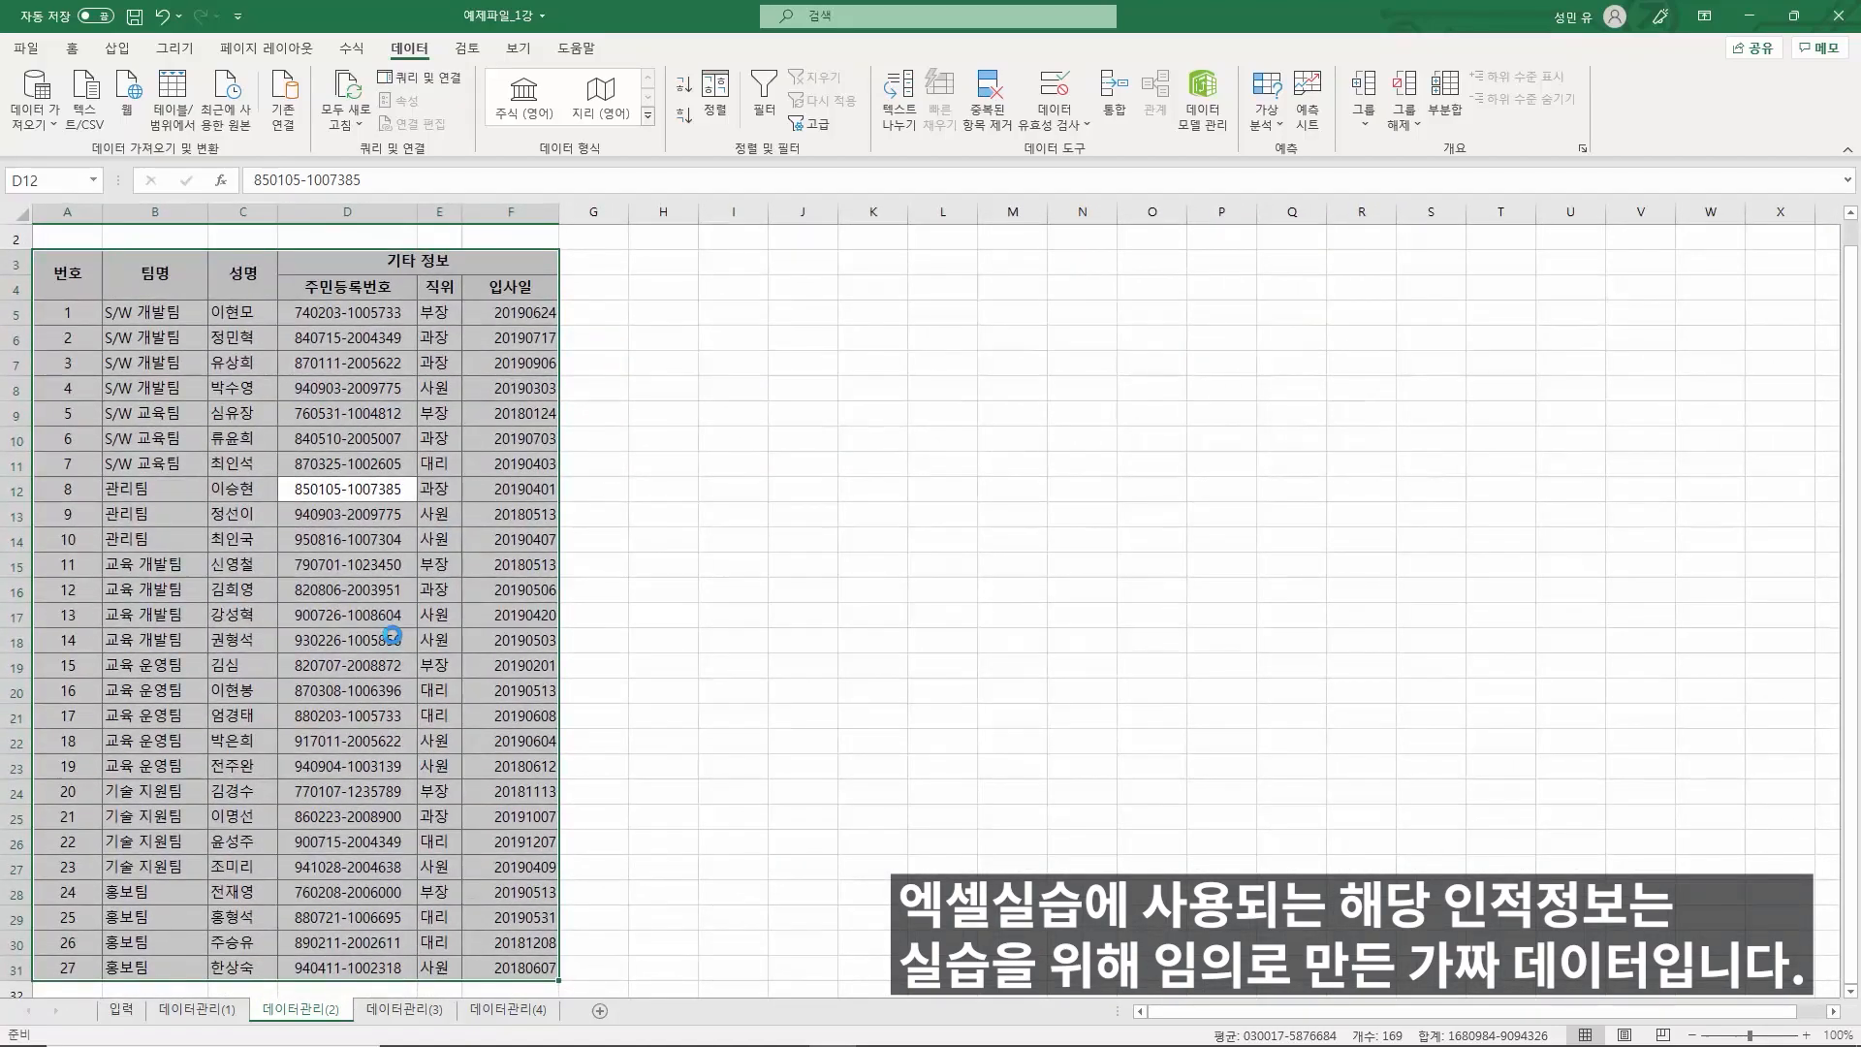
scroll(393, 634, down, 1)
scroll(392, 634, up, 3)
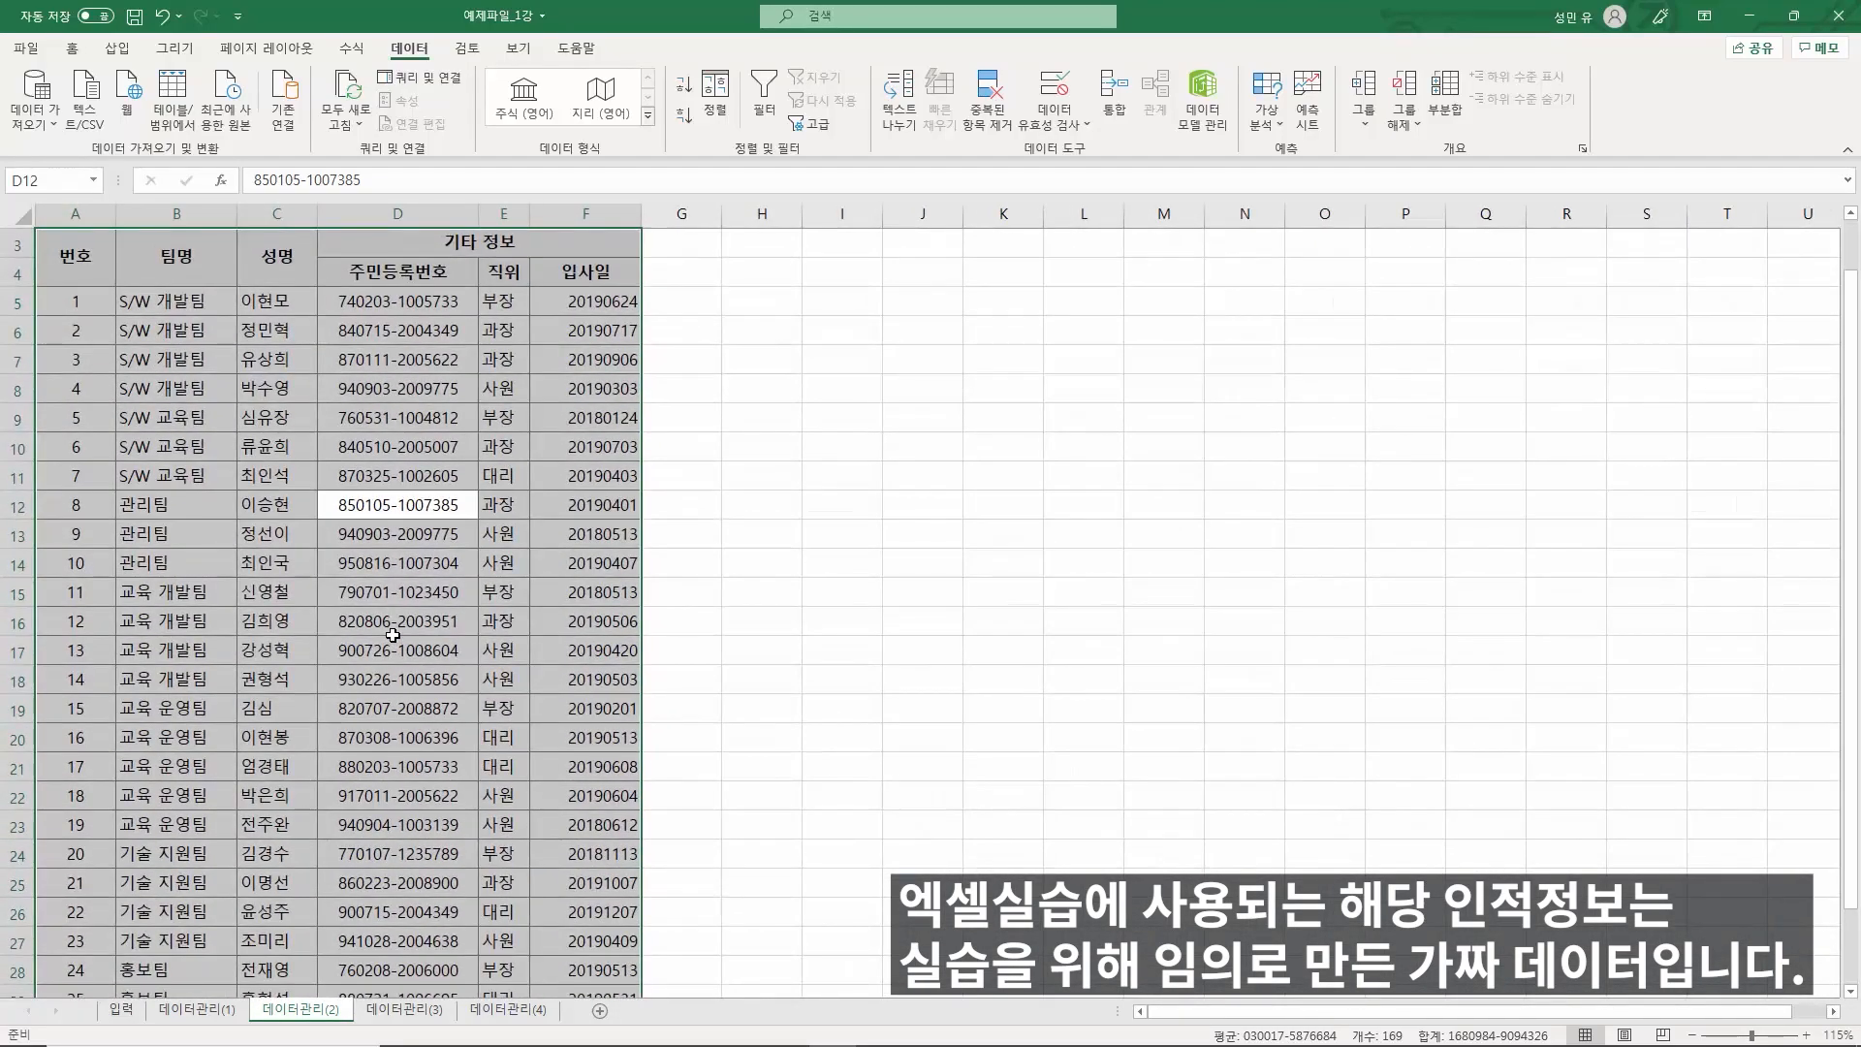
- Examine the two-row header of the 직원명단 table, including the merged 번호 and 성명 cells
scroll(392, 635, up, 1)
click(425, 481)
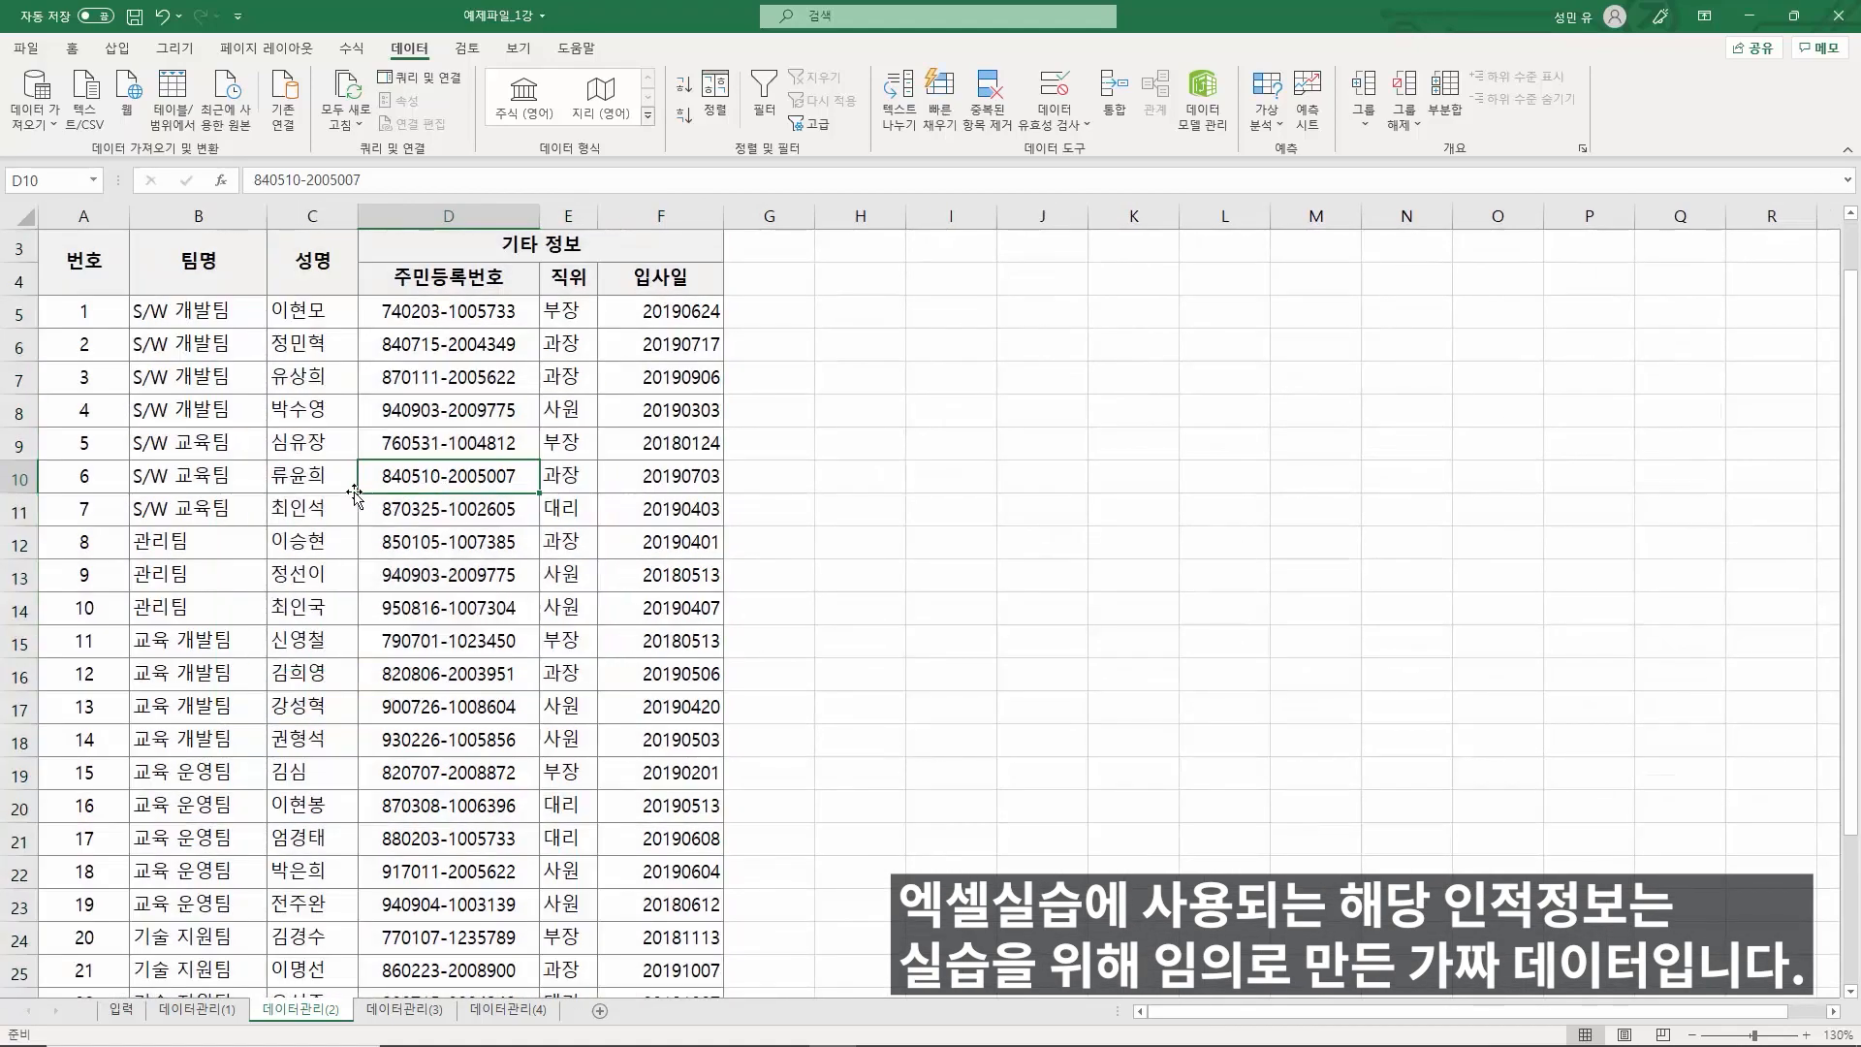
scroll(353, 497, up, 1)
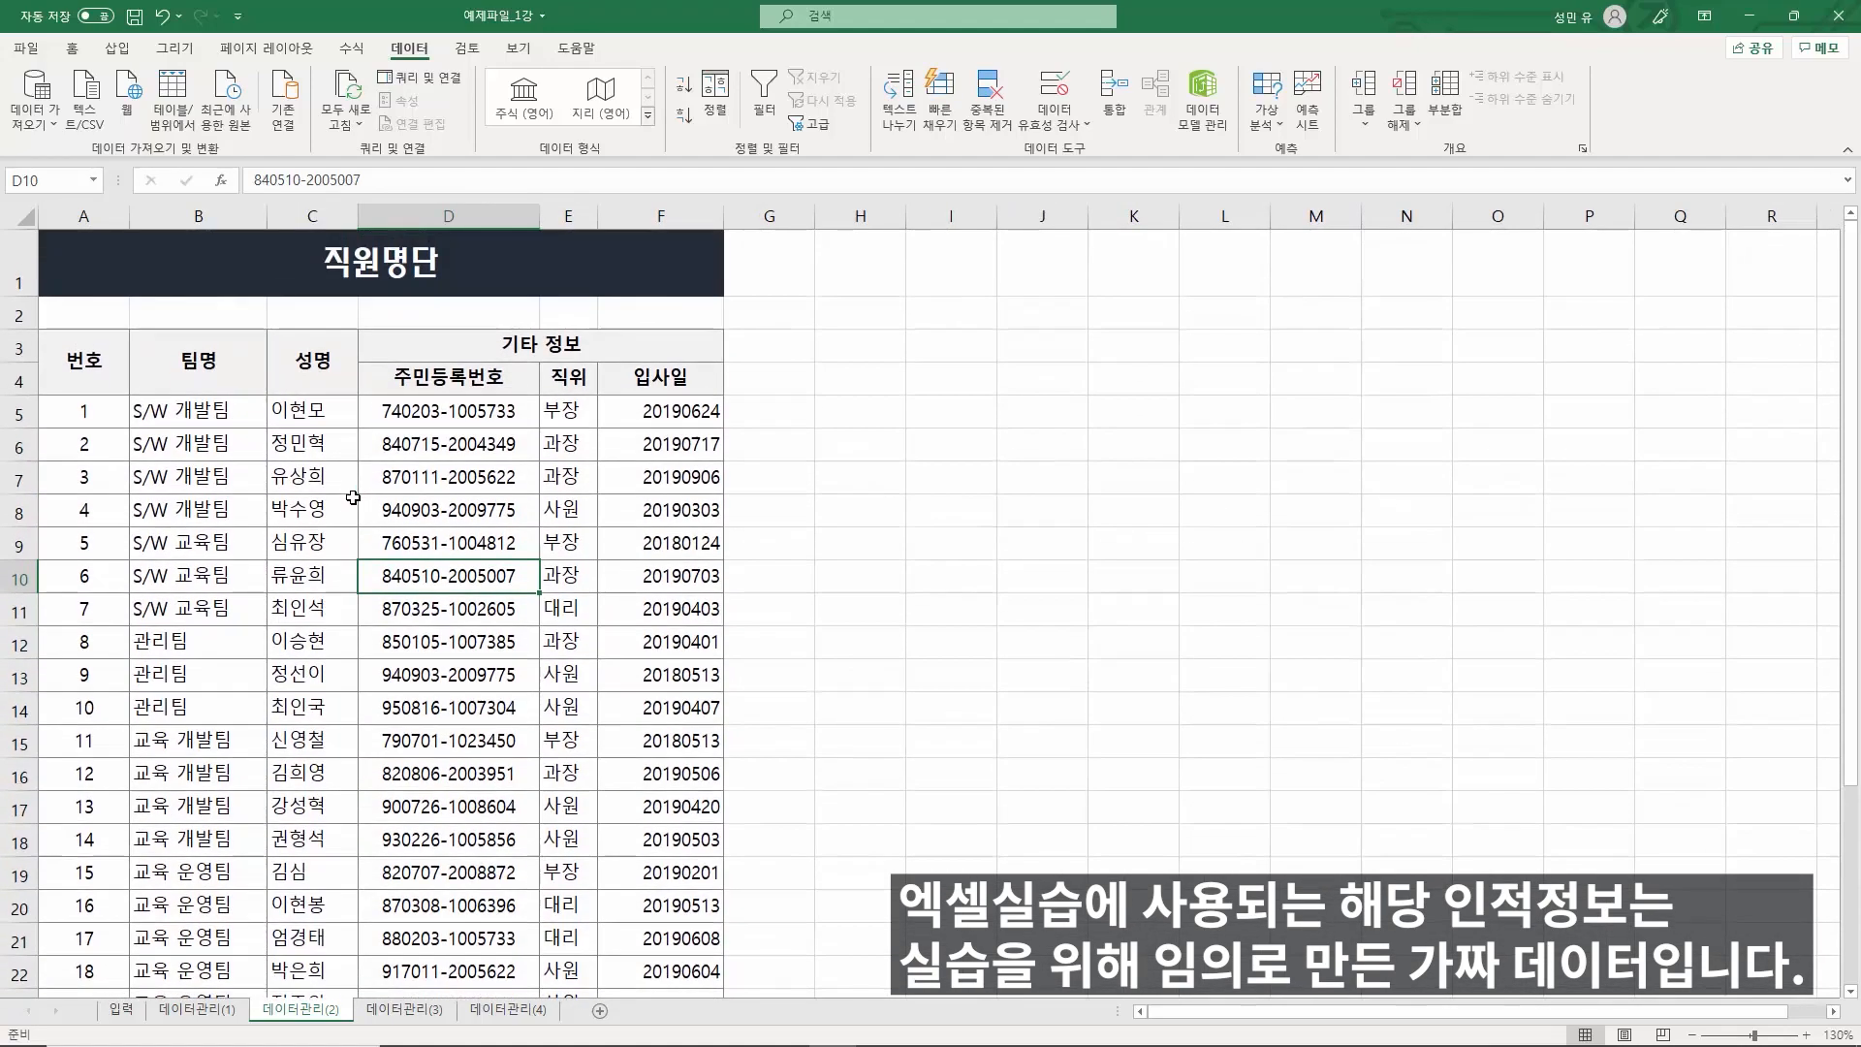
click(65, 361)
drag(65, 361, 659, 379)
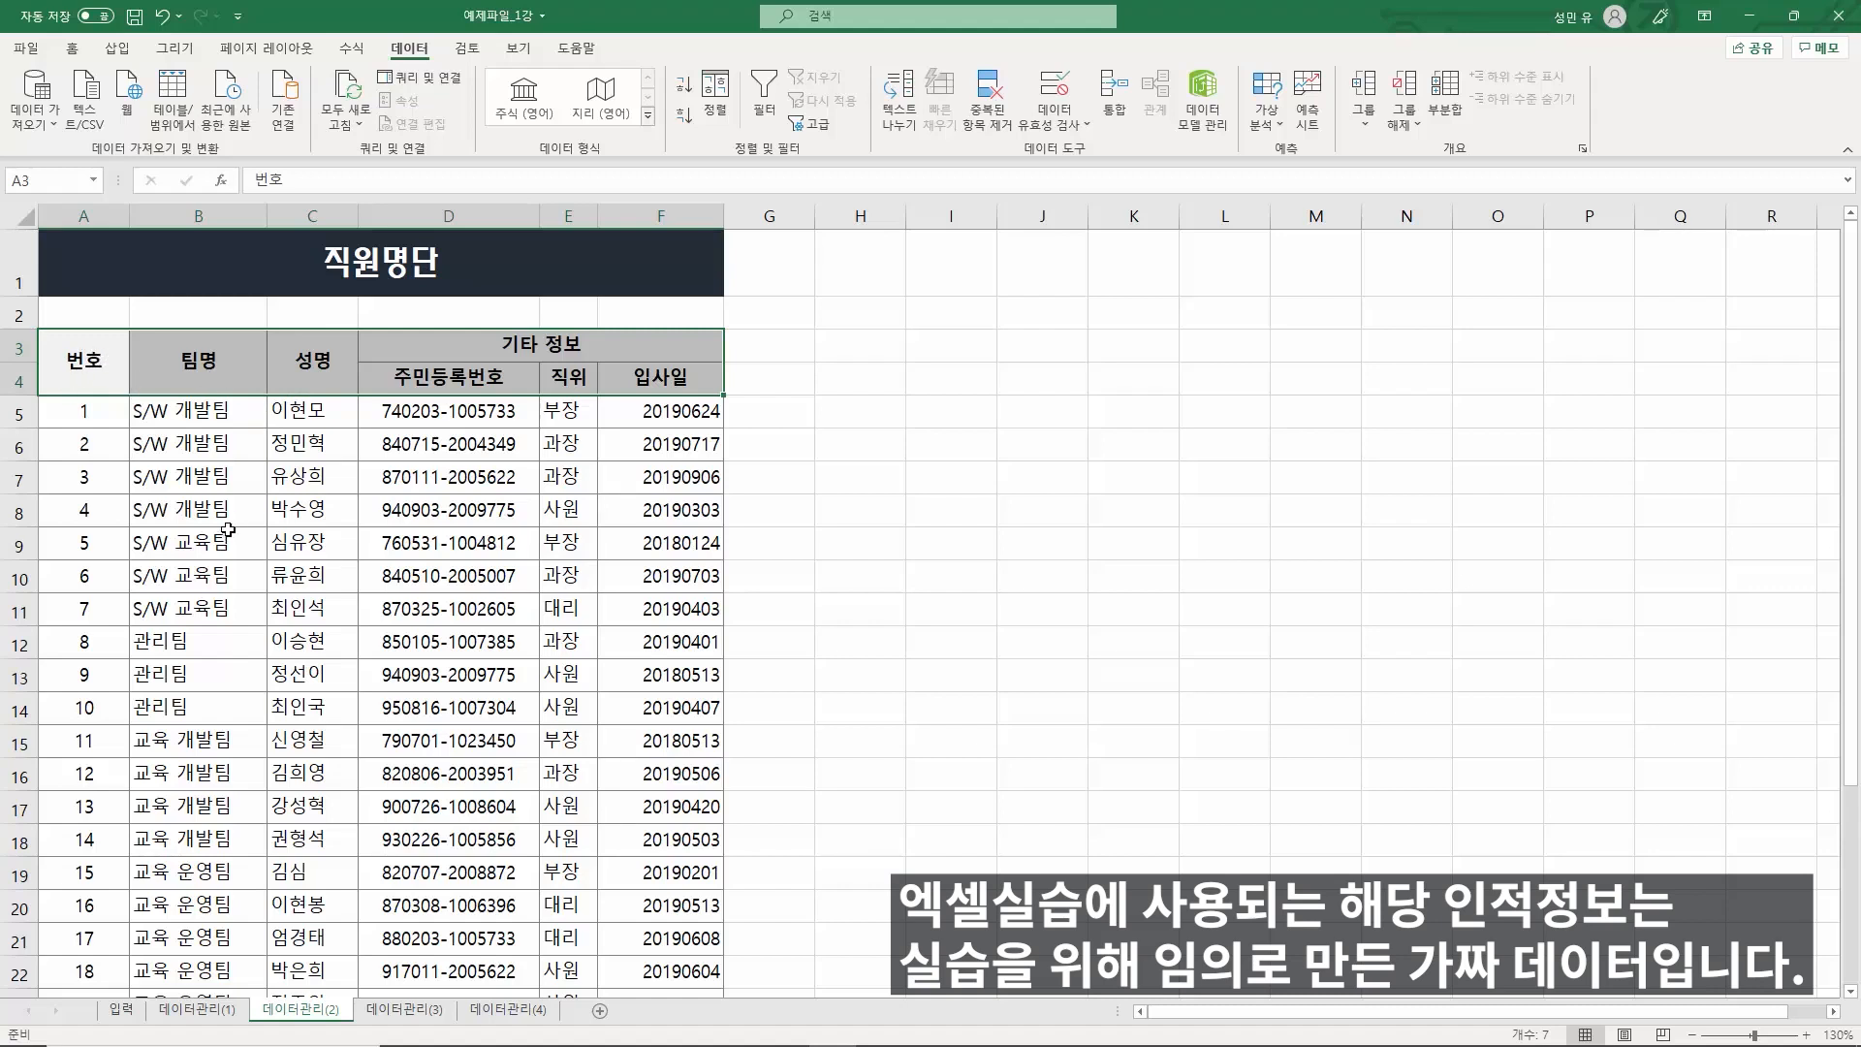
click(198, 497)
click(104, 361)
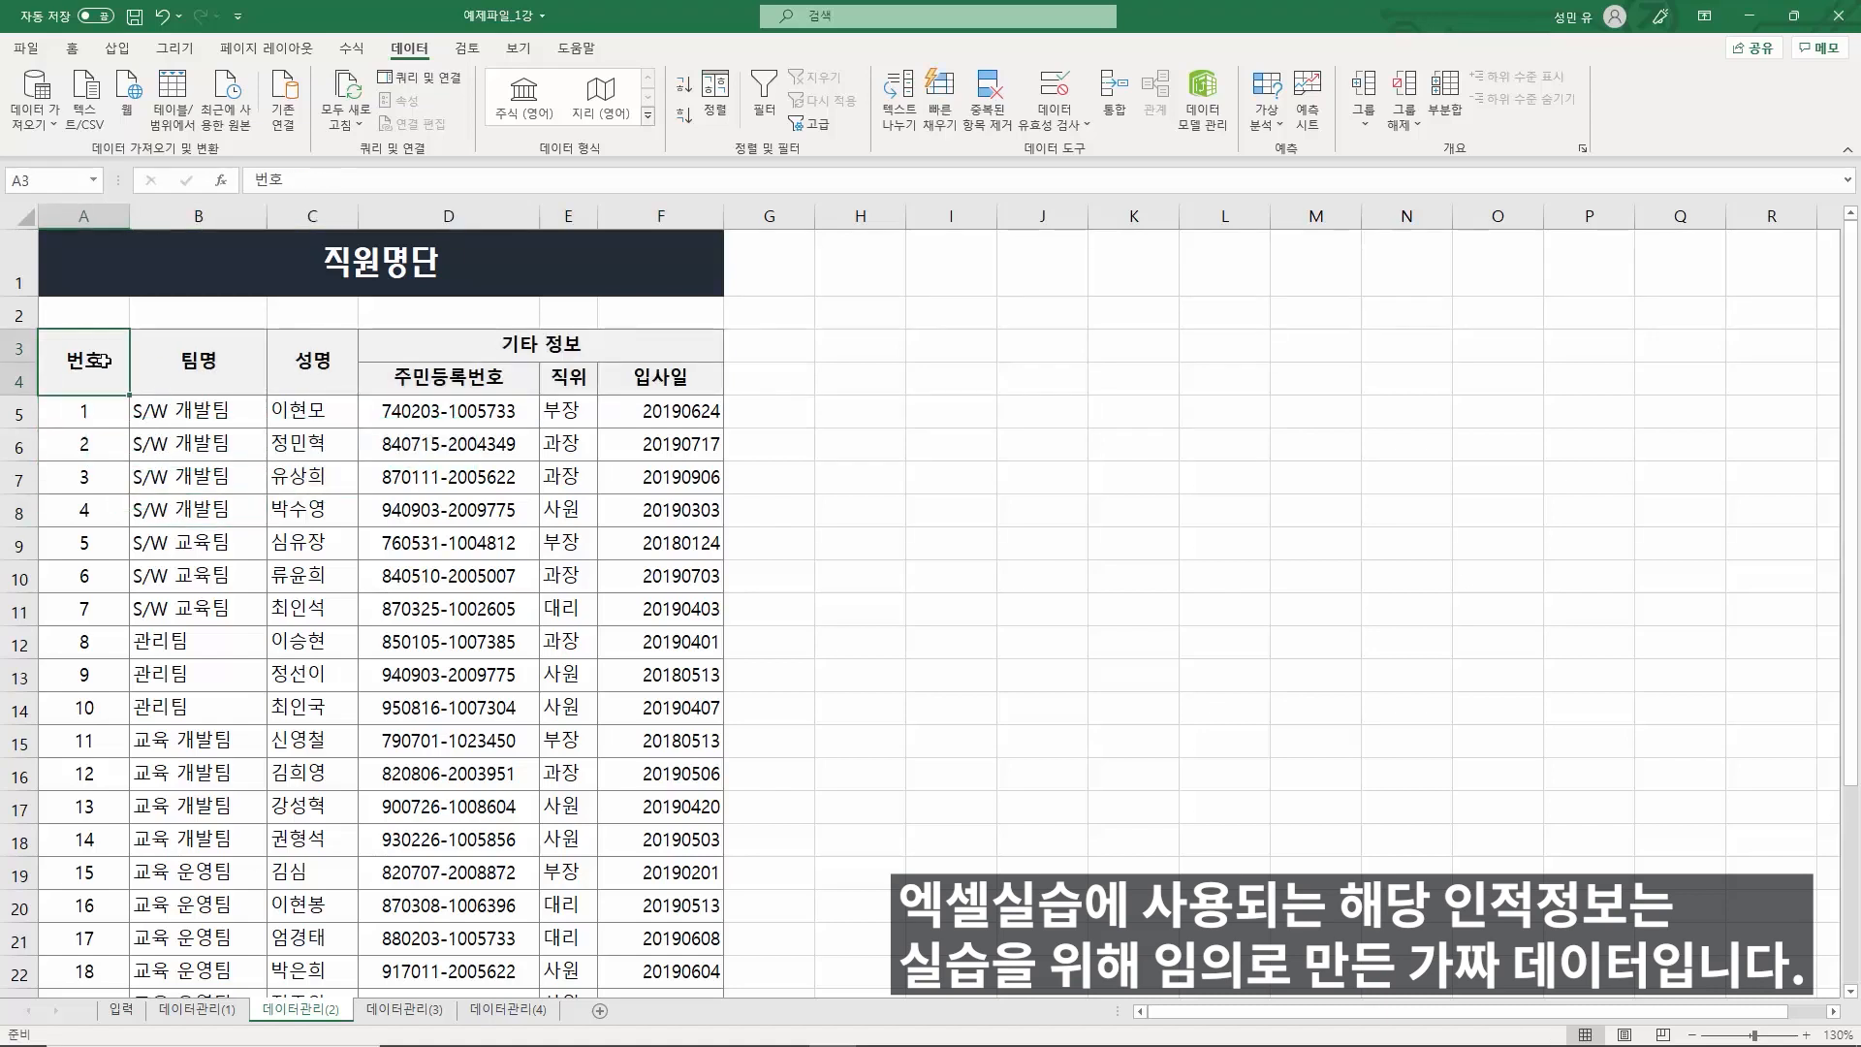
click(402, 555)
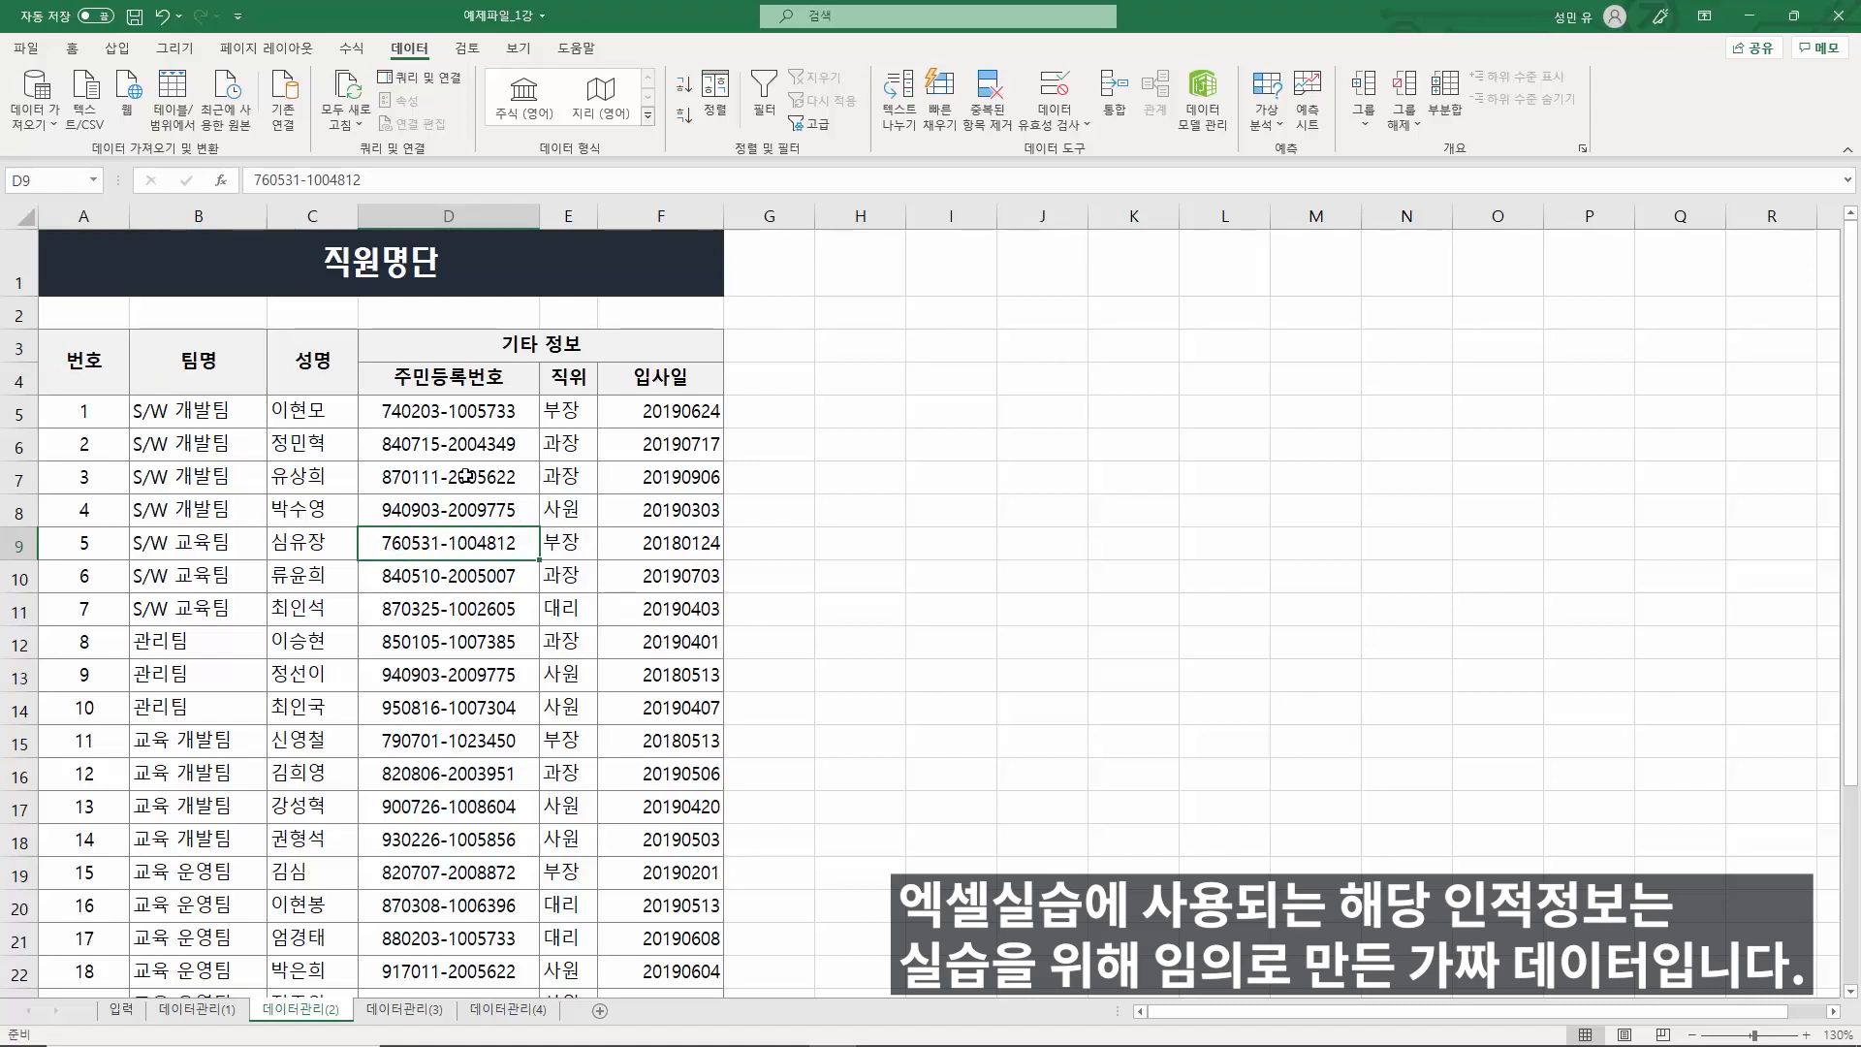
click(293, 380)
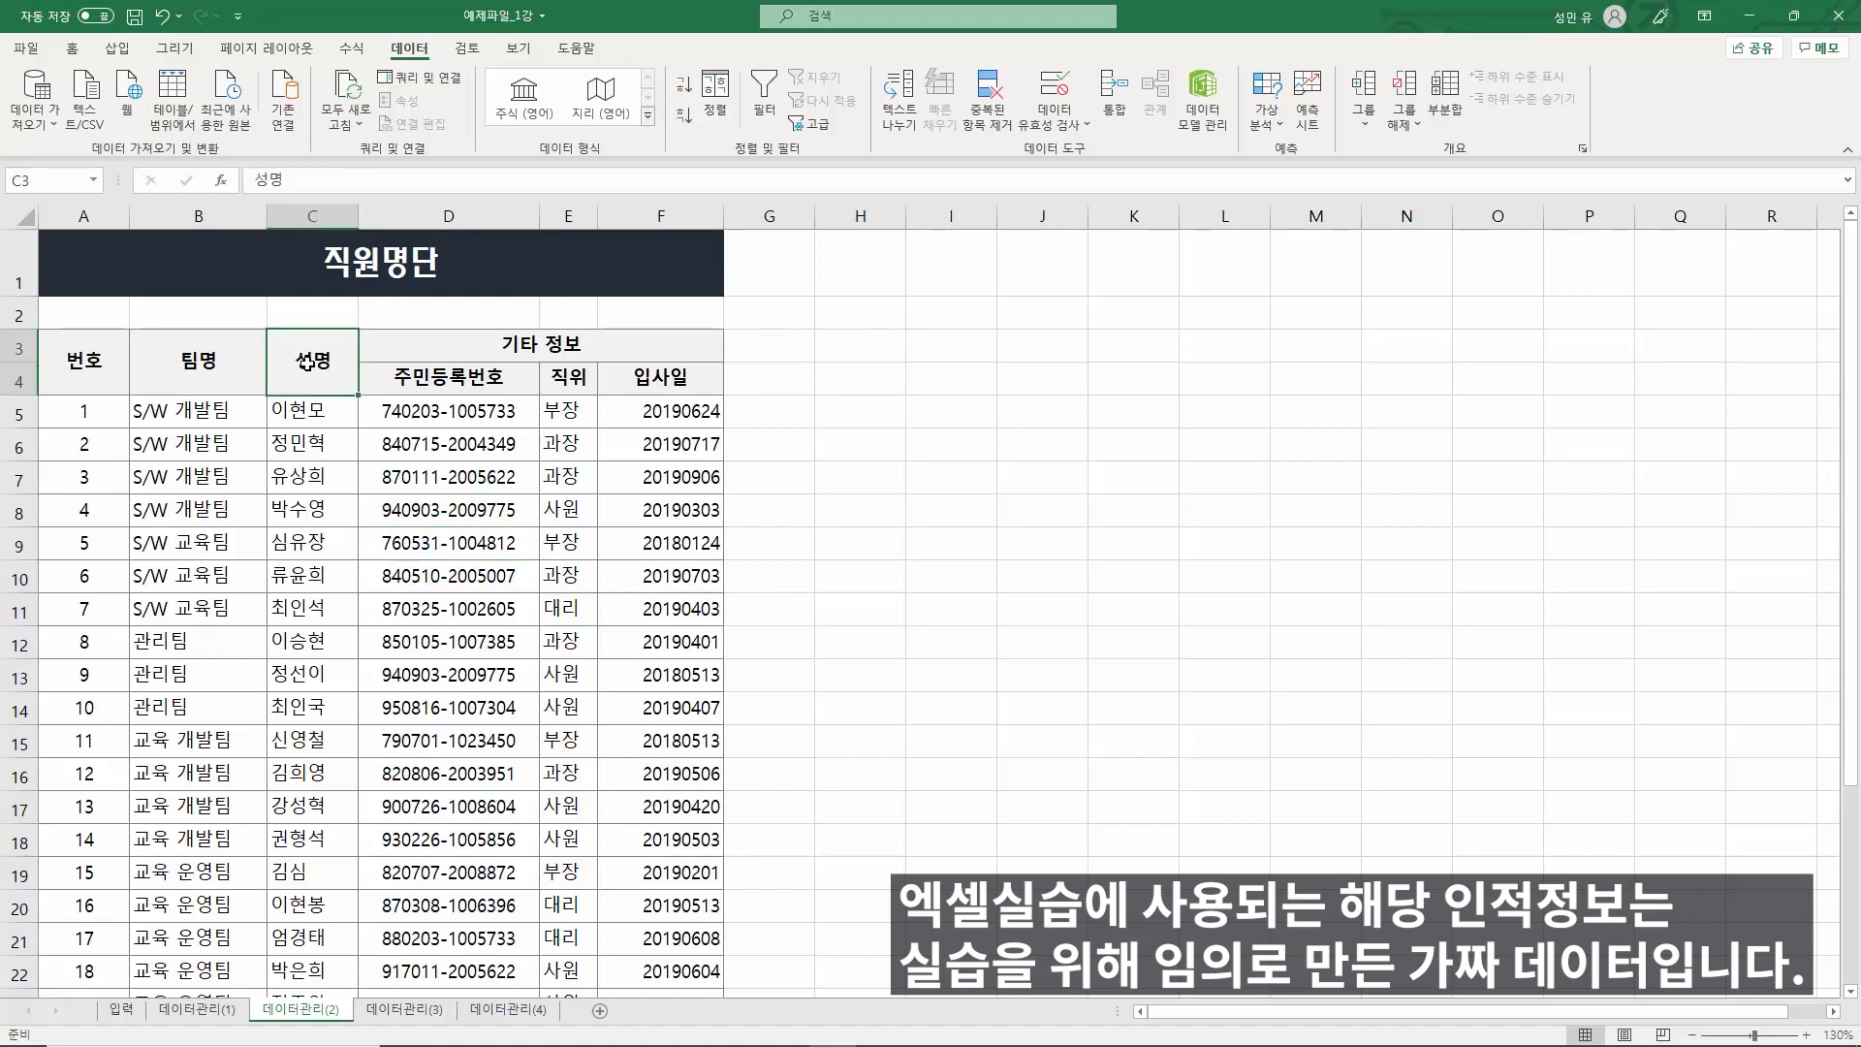
- Turn on filtering for the employee table from data cell C13
click(320, 669)
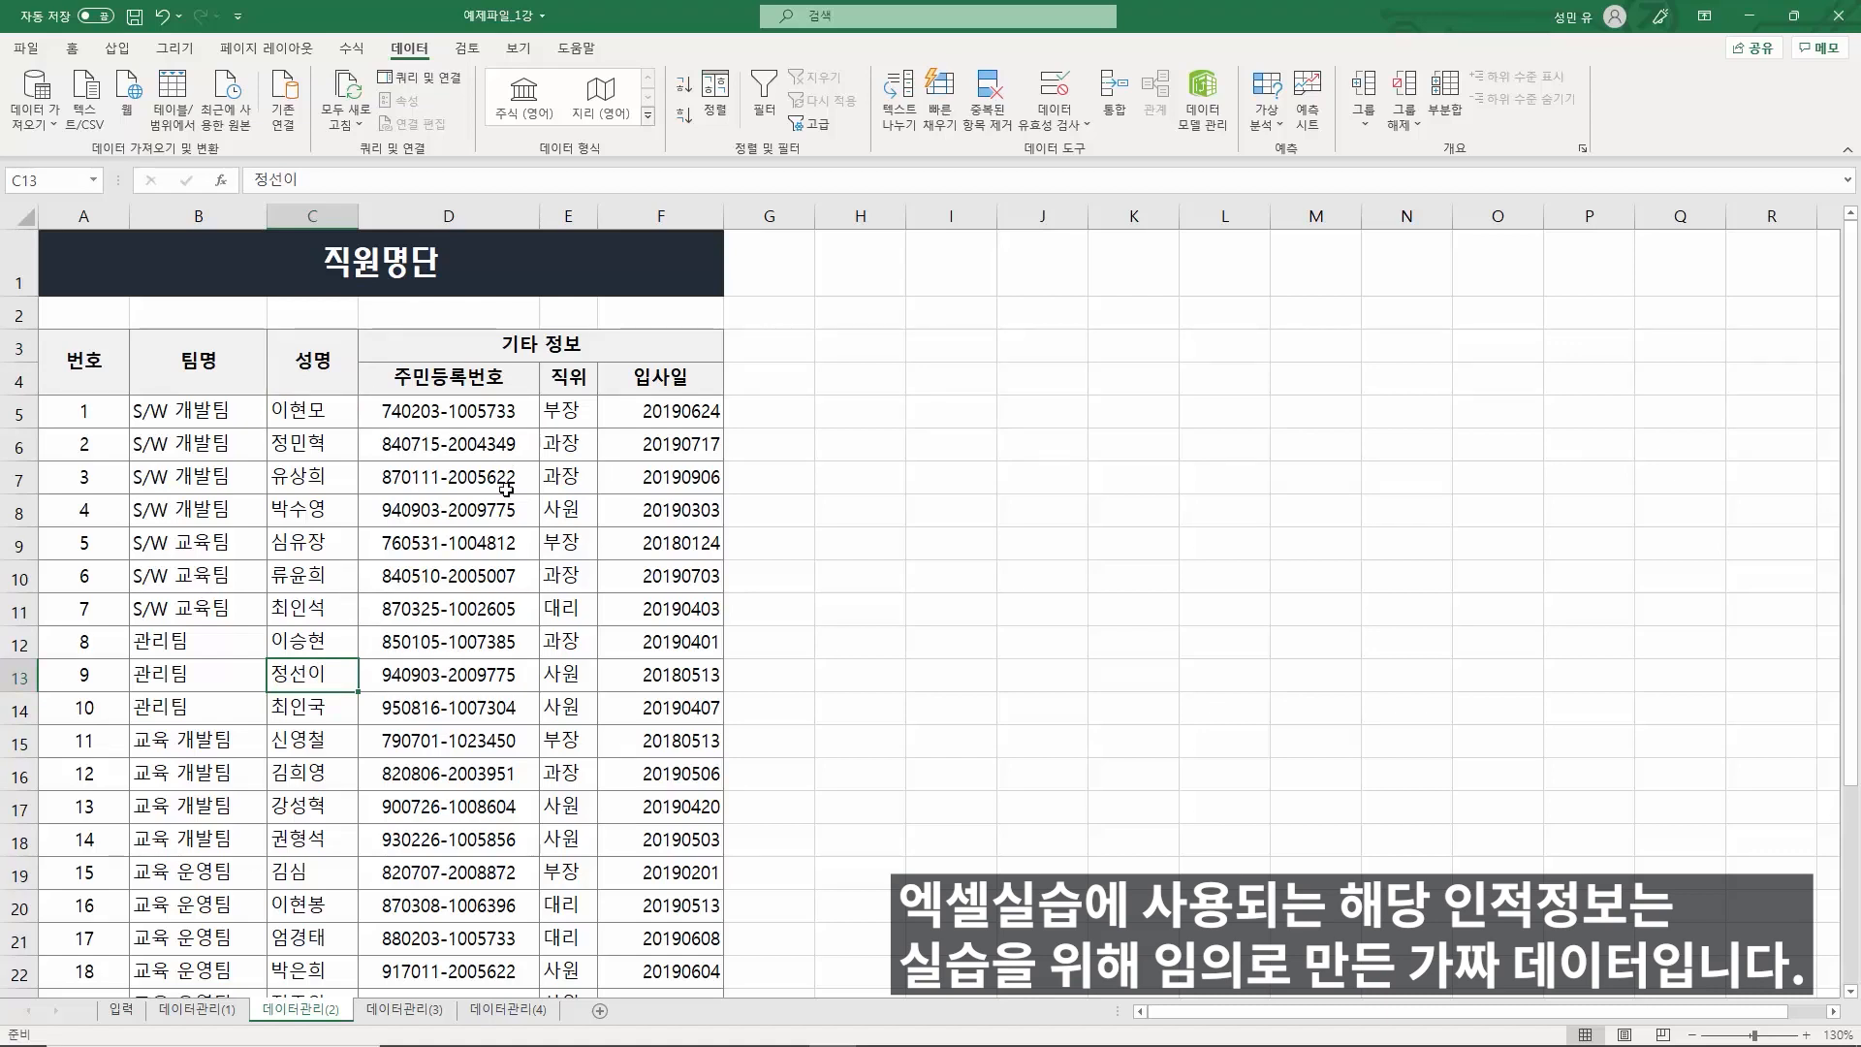
key(ctrl)
key(ctrl)
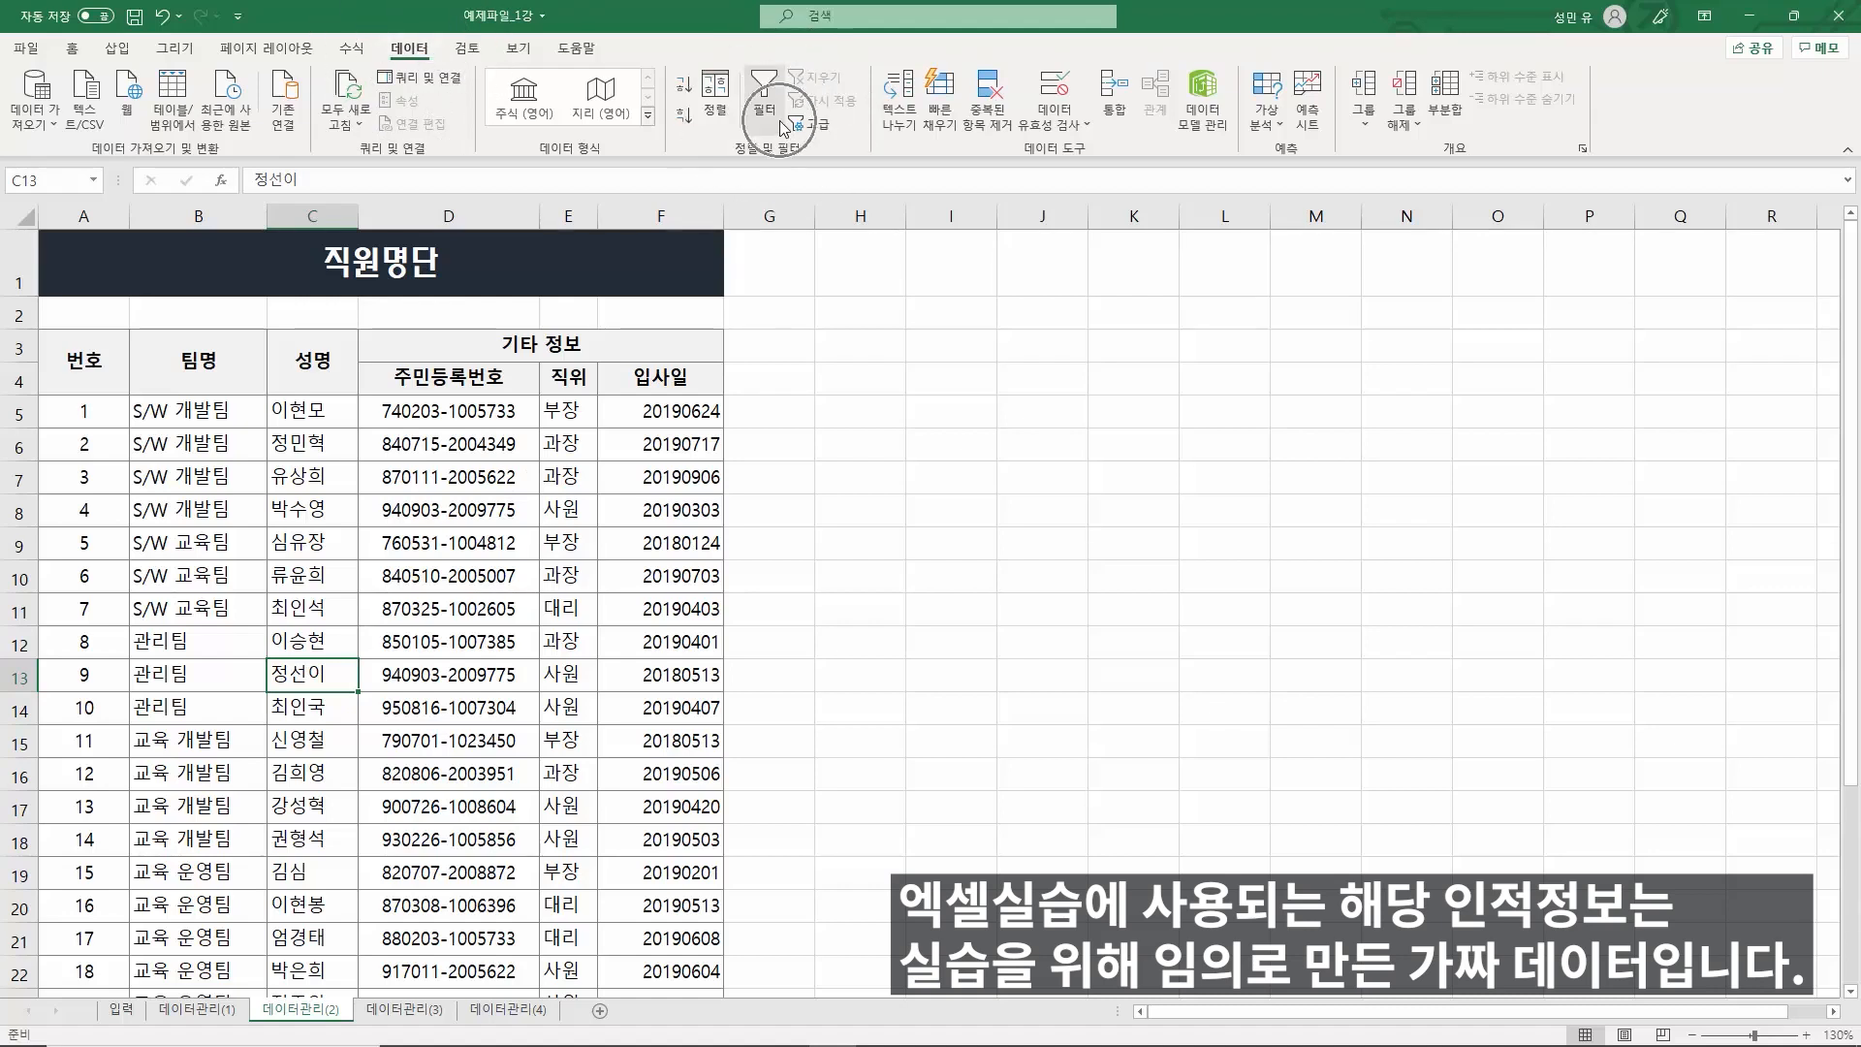
click(780, 122)
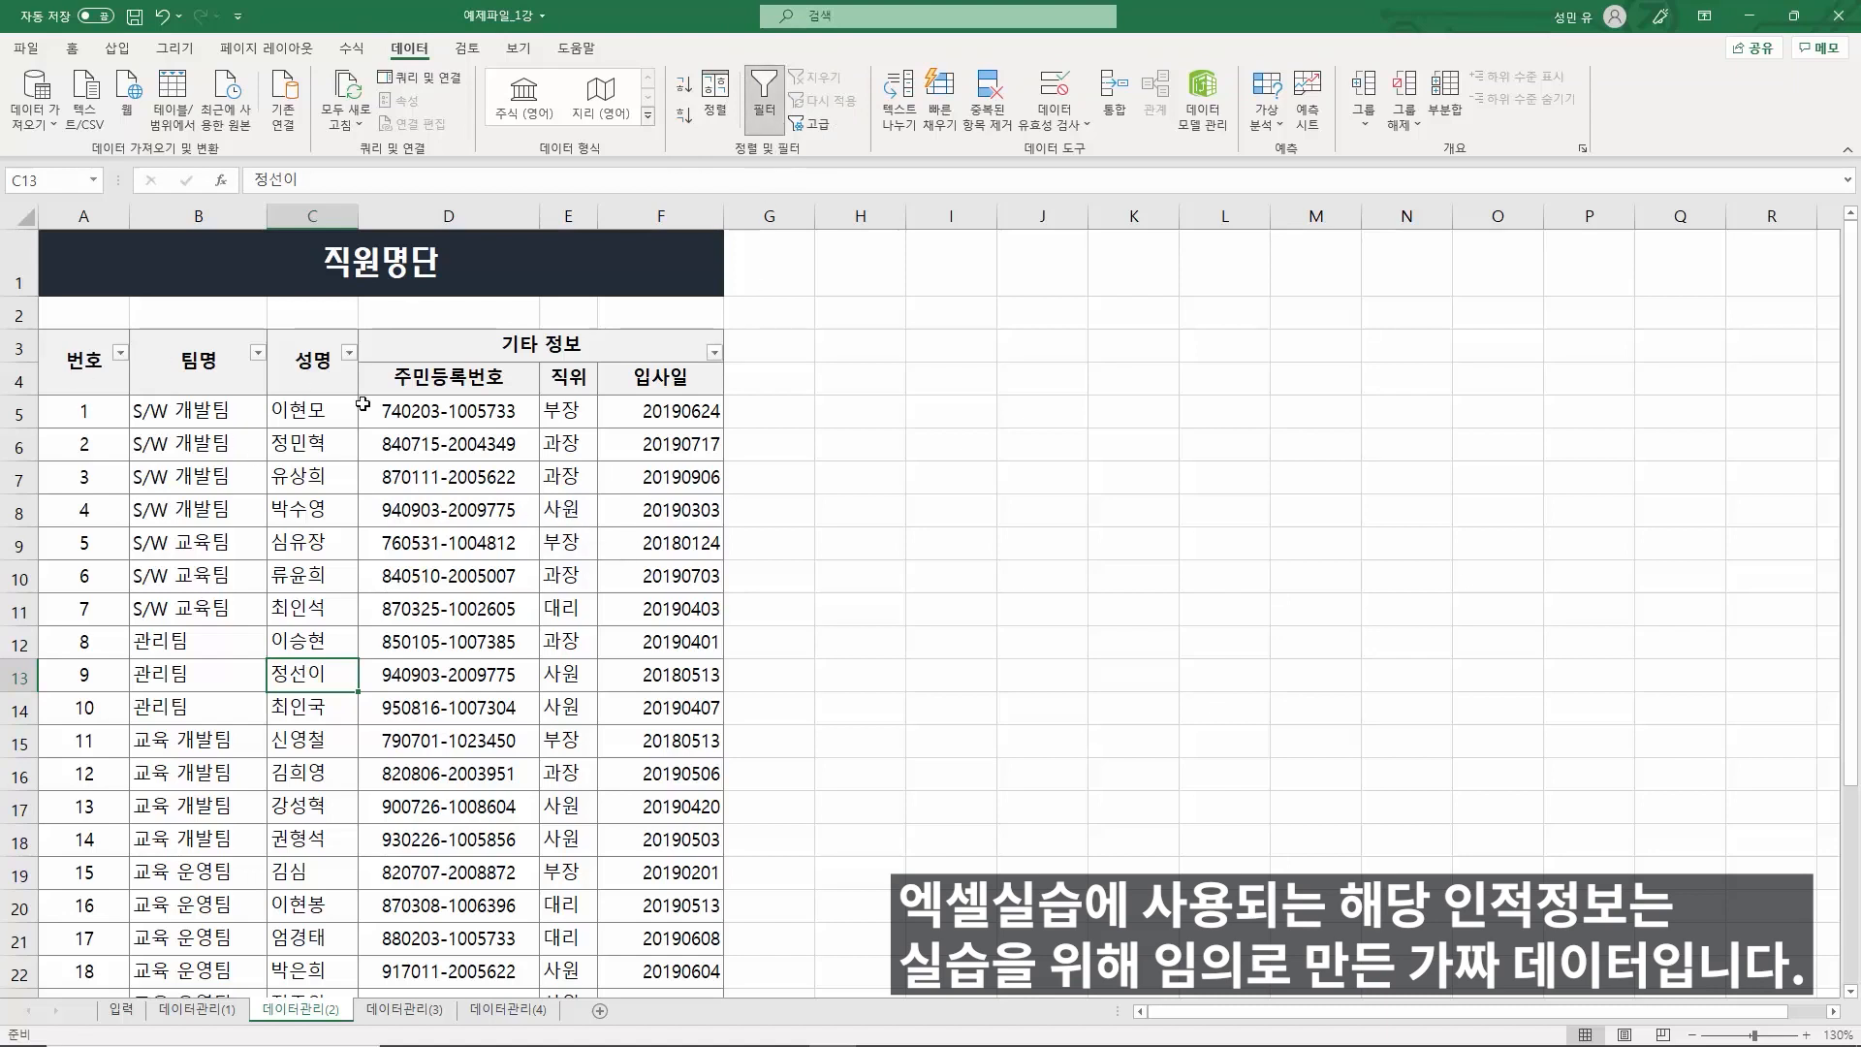
- Filter the 팀명 column to show only 교육 운영팀
click(257, 353)
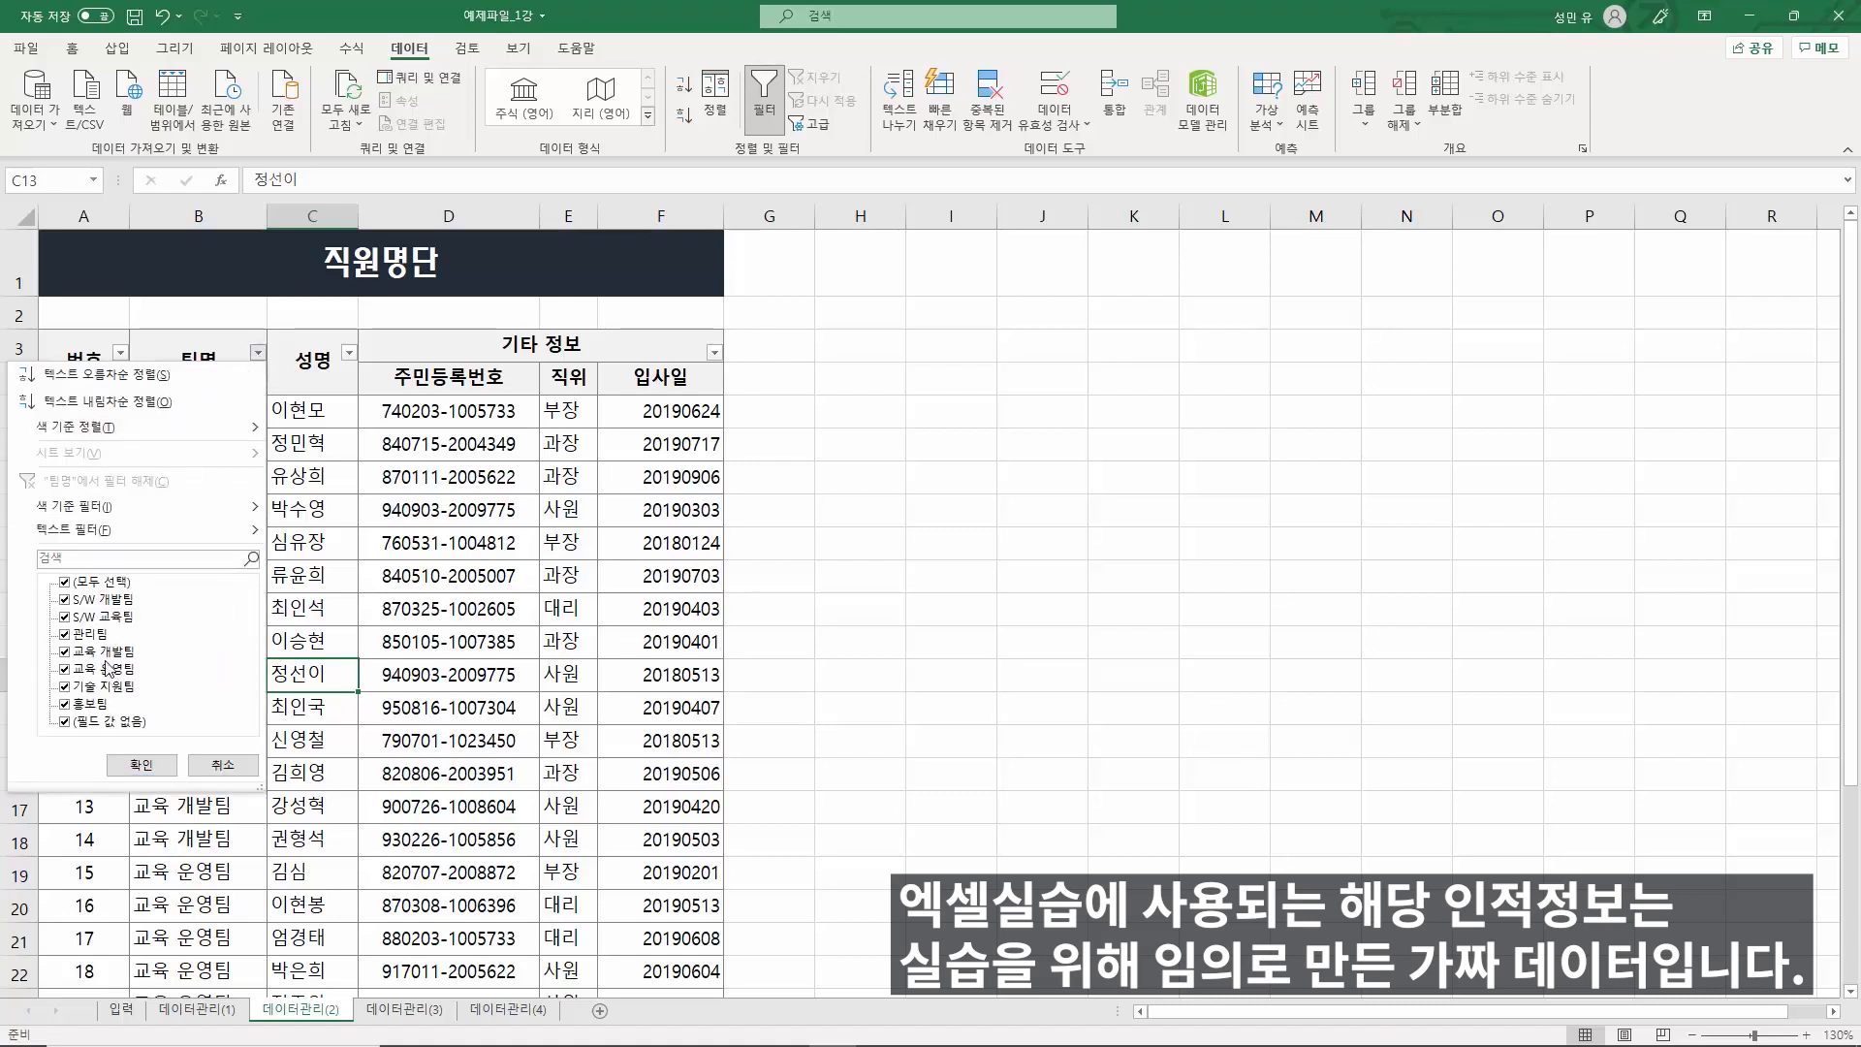
click(74, 587)
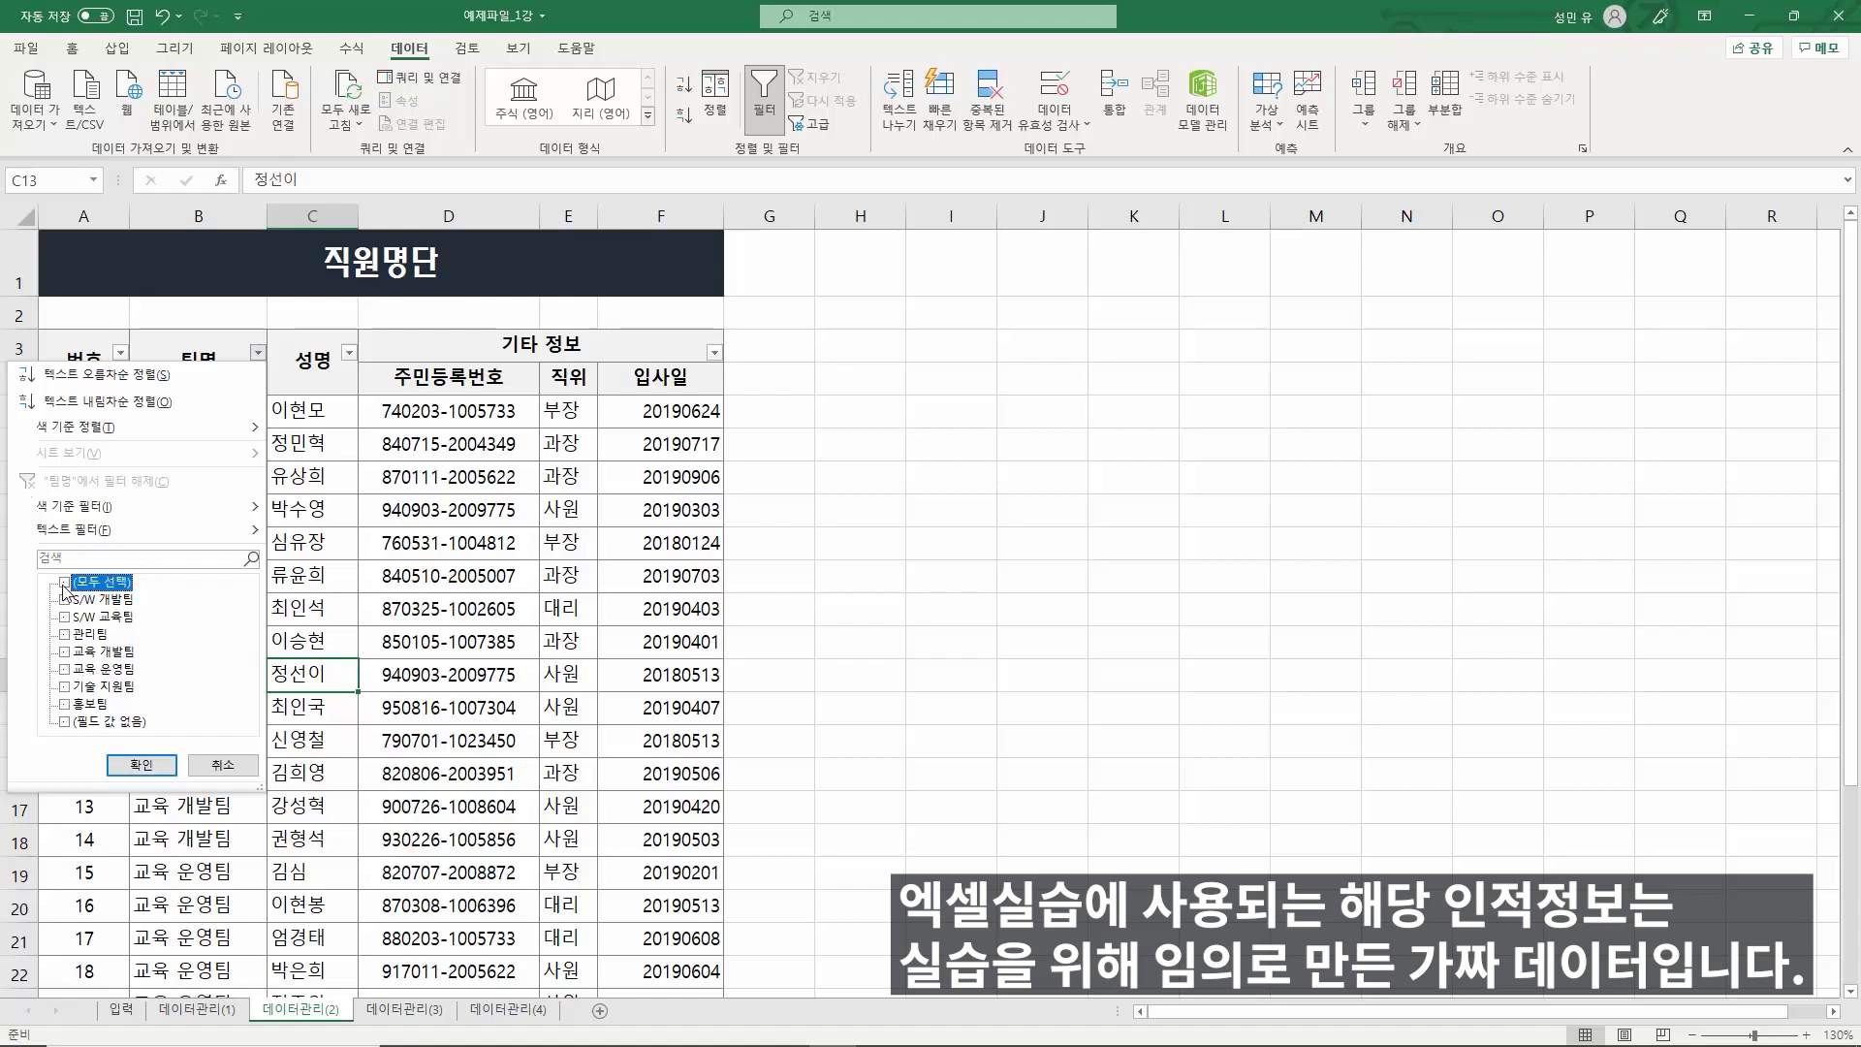
click(65, 670)
click(122, 760)
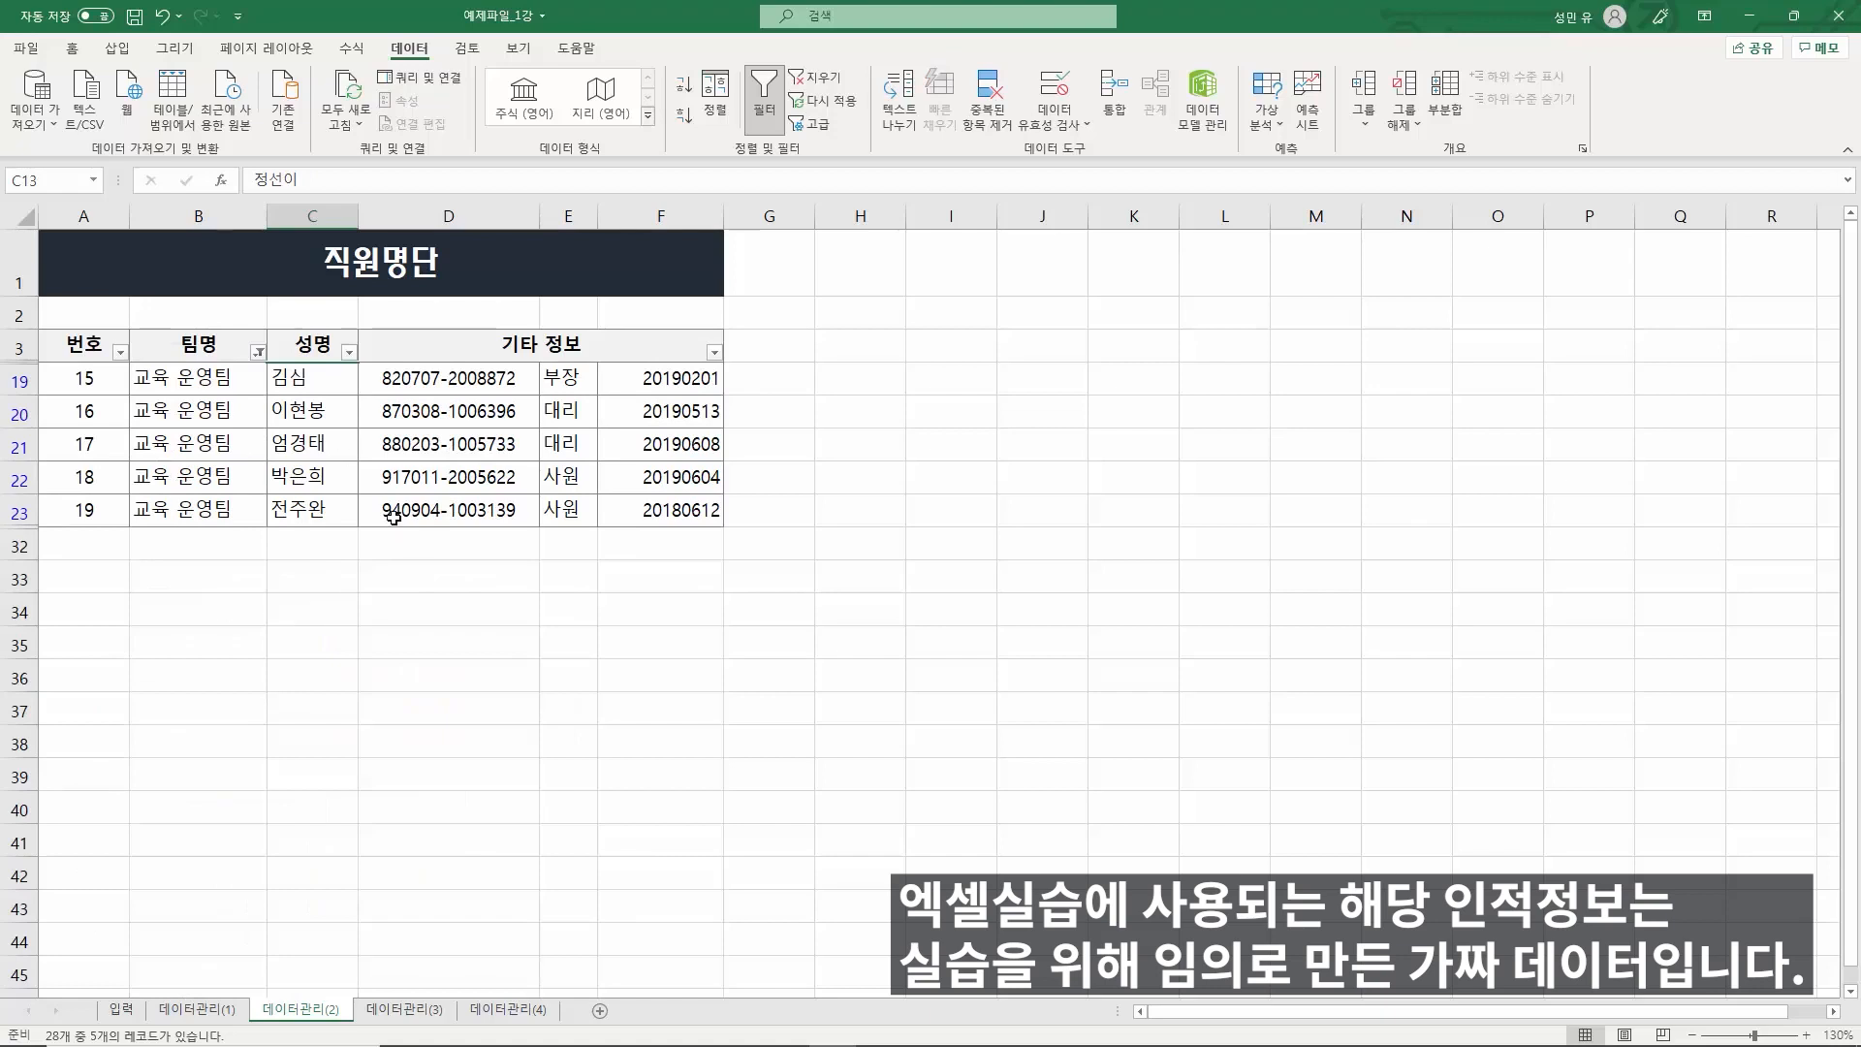
- Clear the filter from the 팀명 column
click(258, 352)
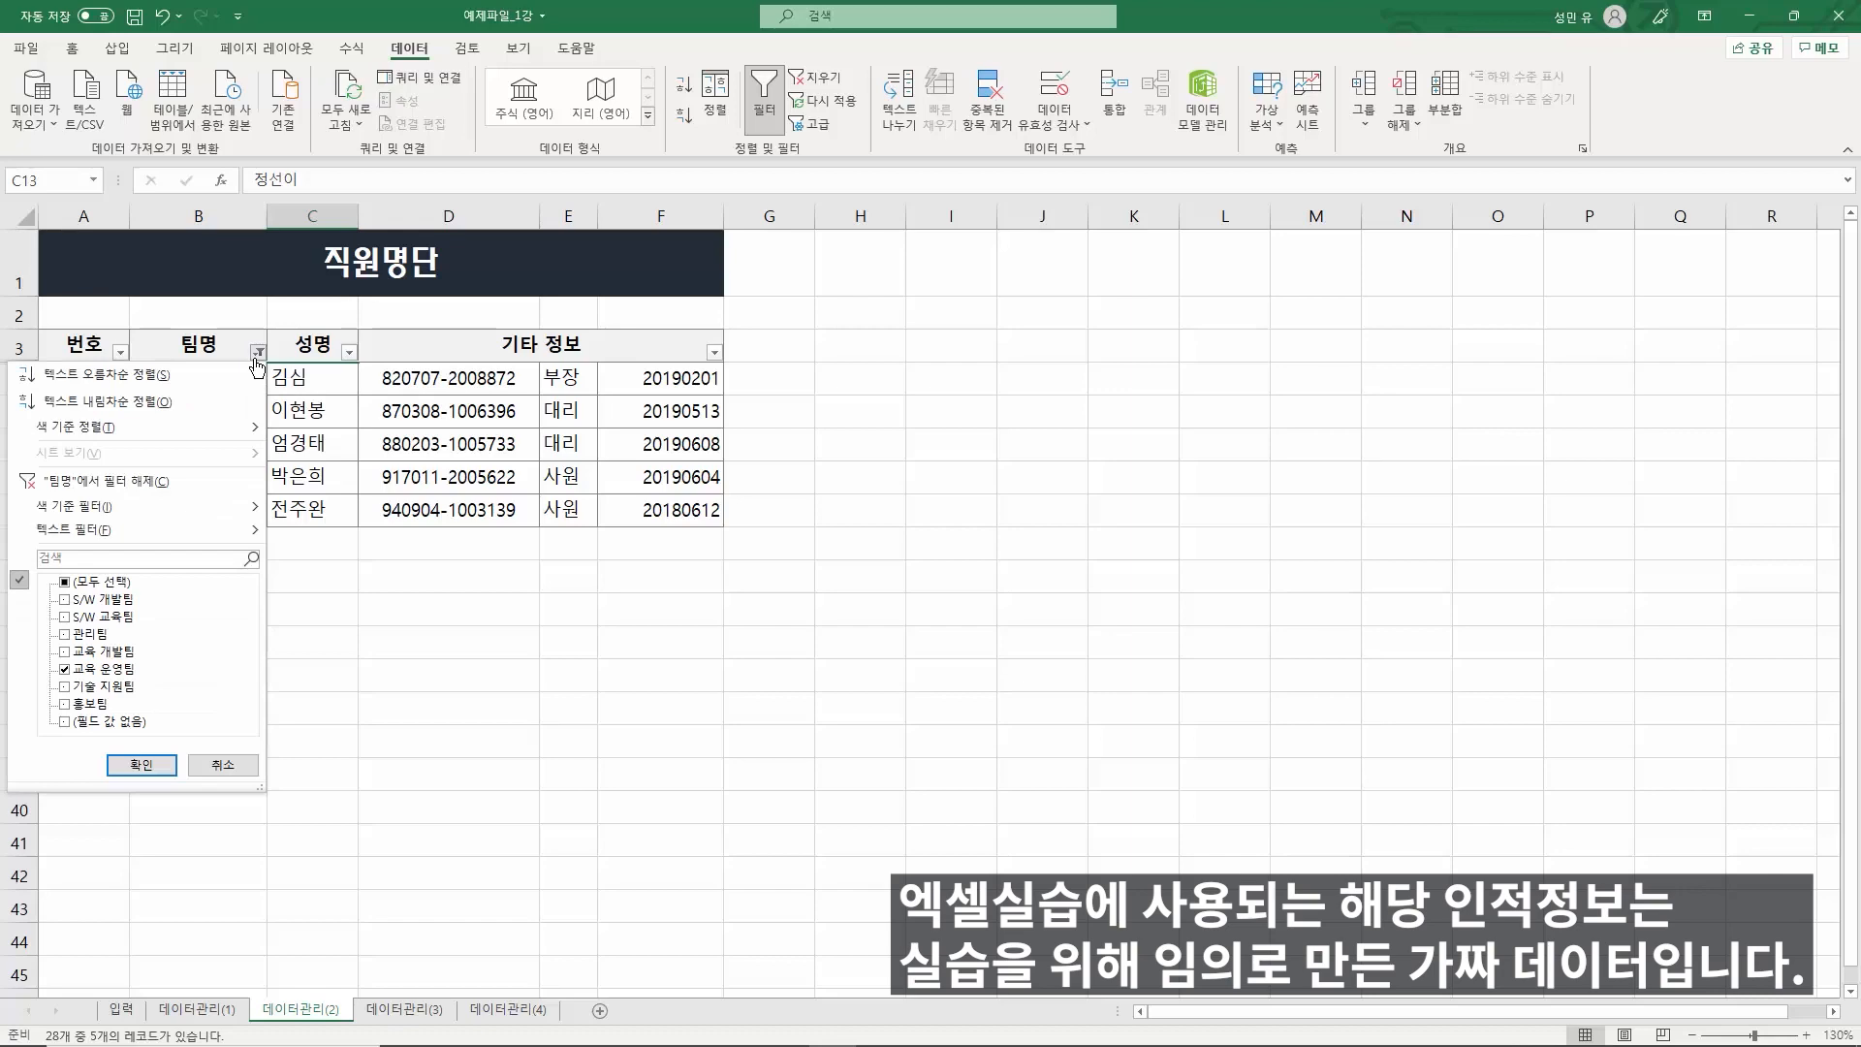
key(ctrl)
key(ctrl)
key(ctrl)
key(ctrl)
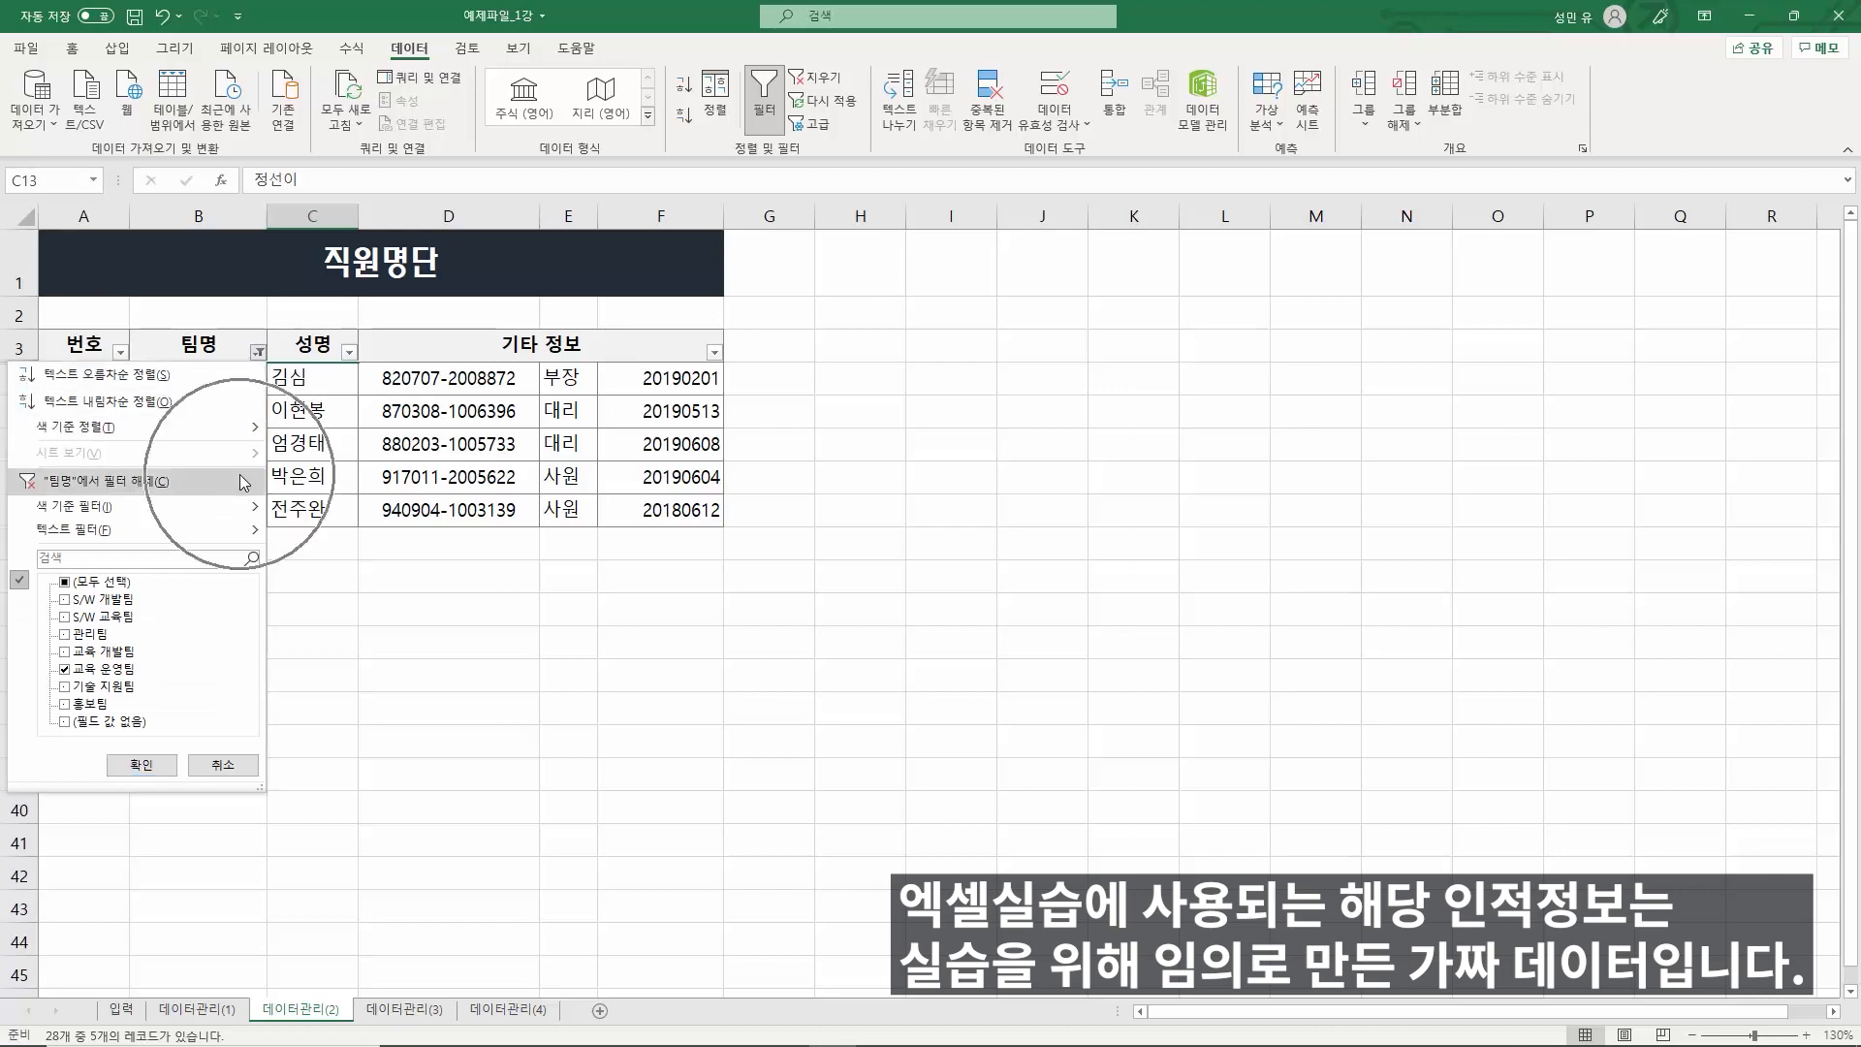
click(244, 481)
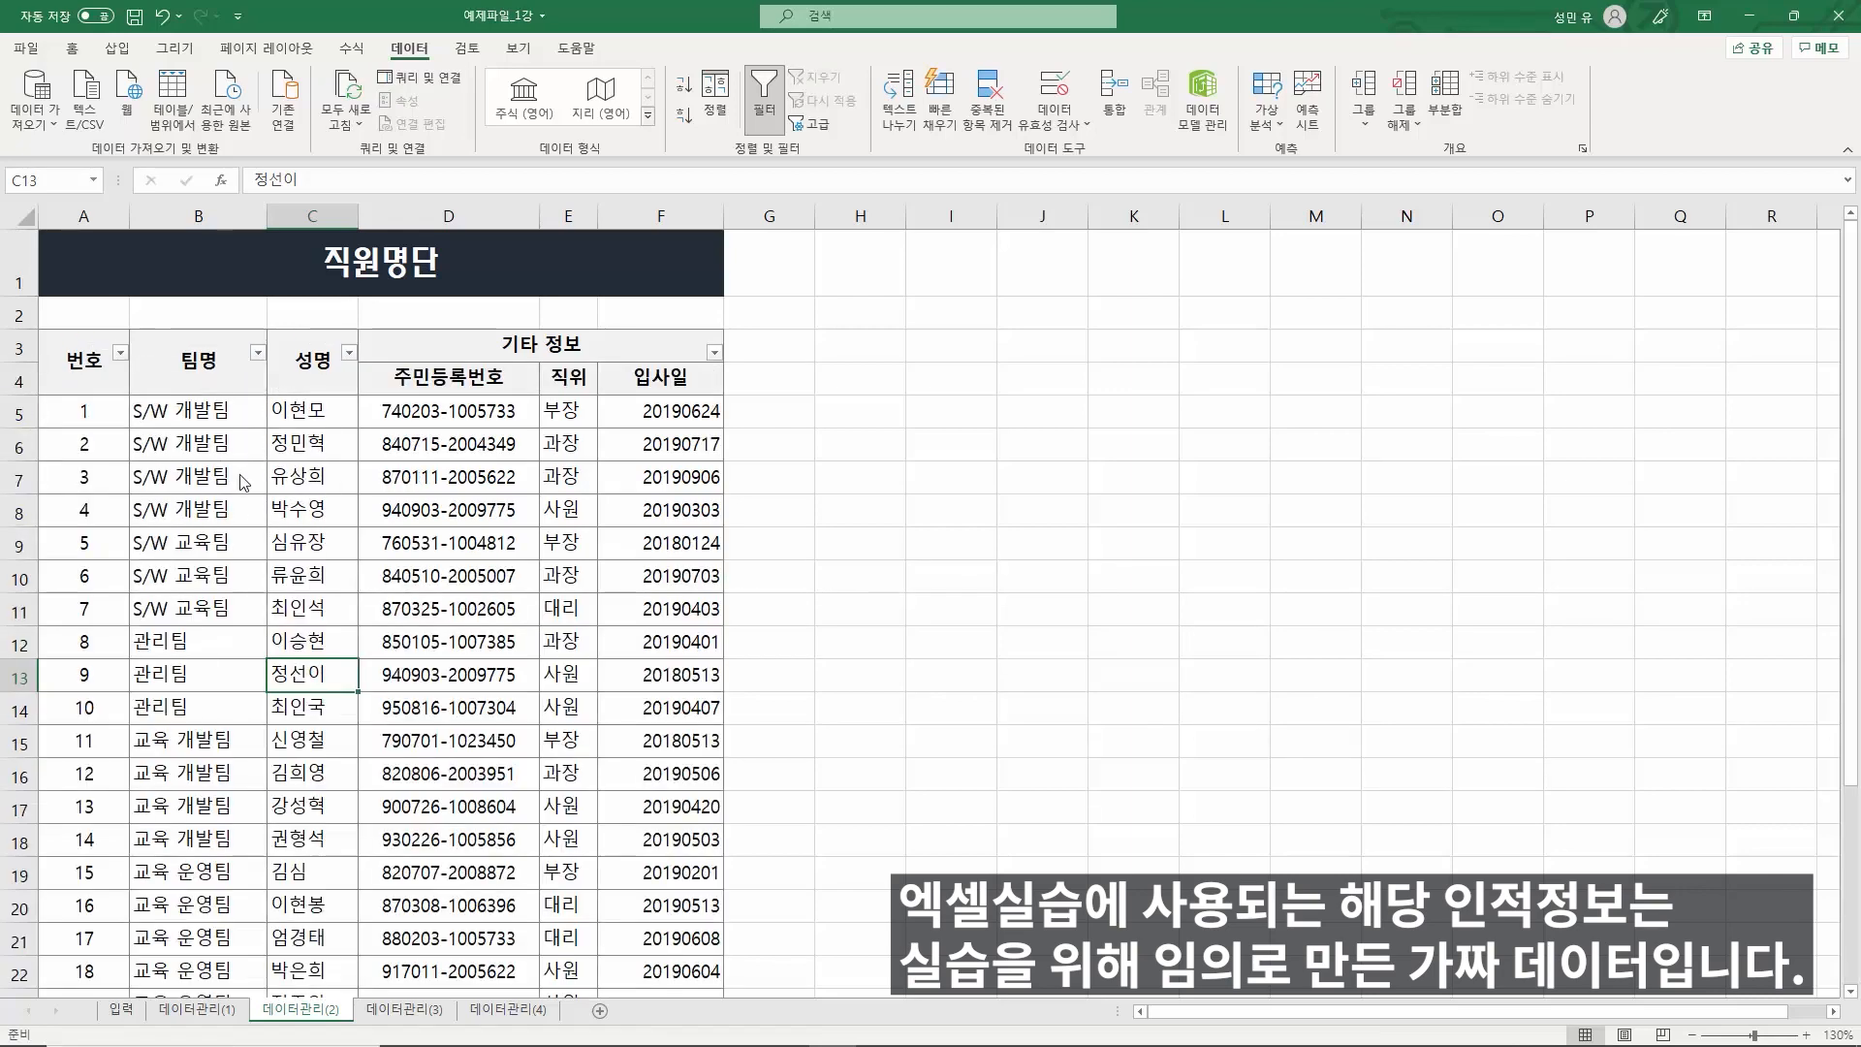
- Check the 직위 subheader, the merged 번호, 팀명 and 성명 headers, and the merged 기타 정보 header for filter controls
click(571, 384)
key(ctrl)
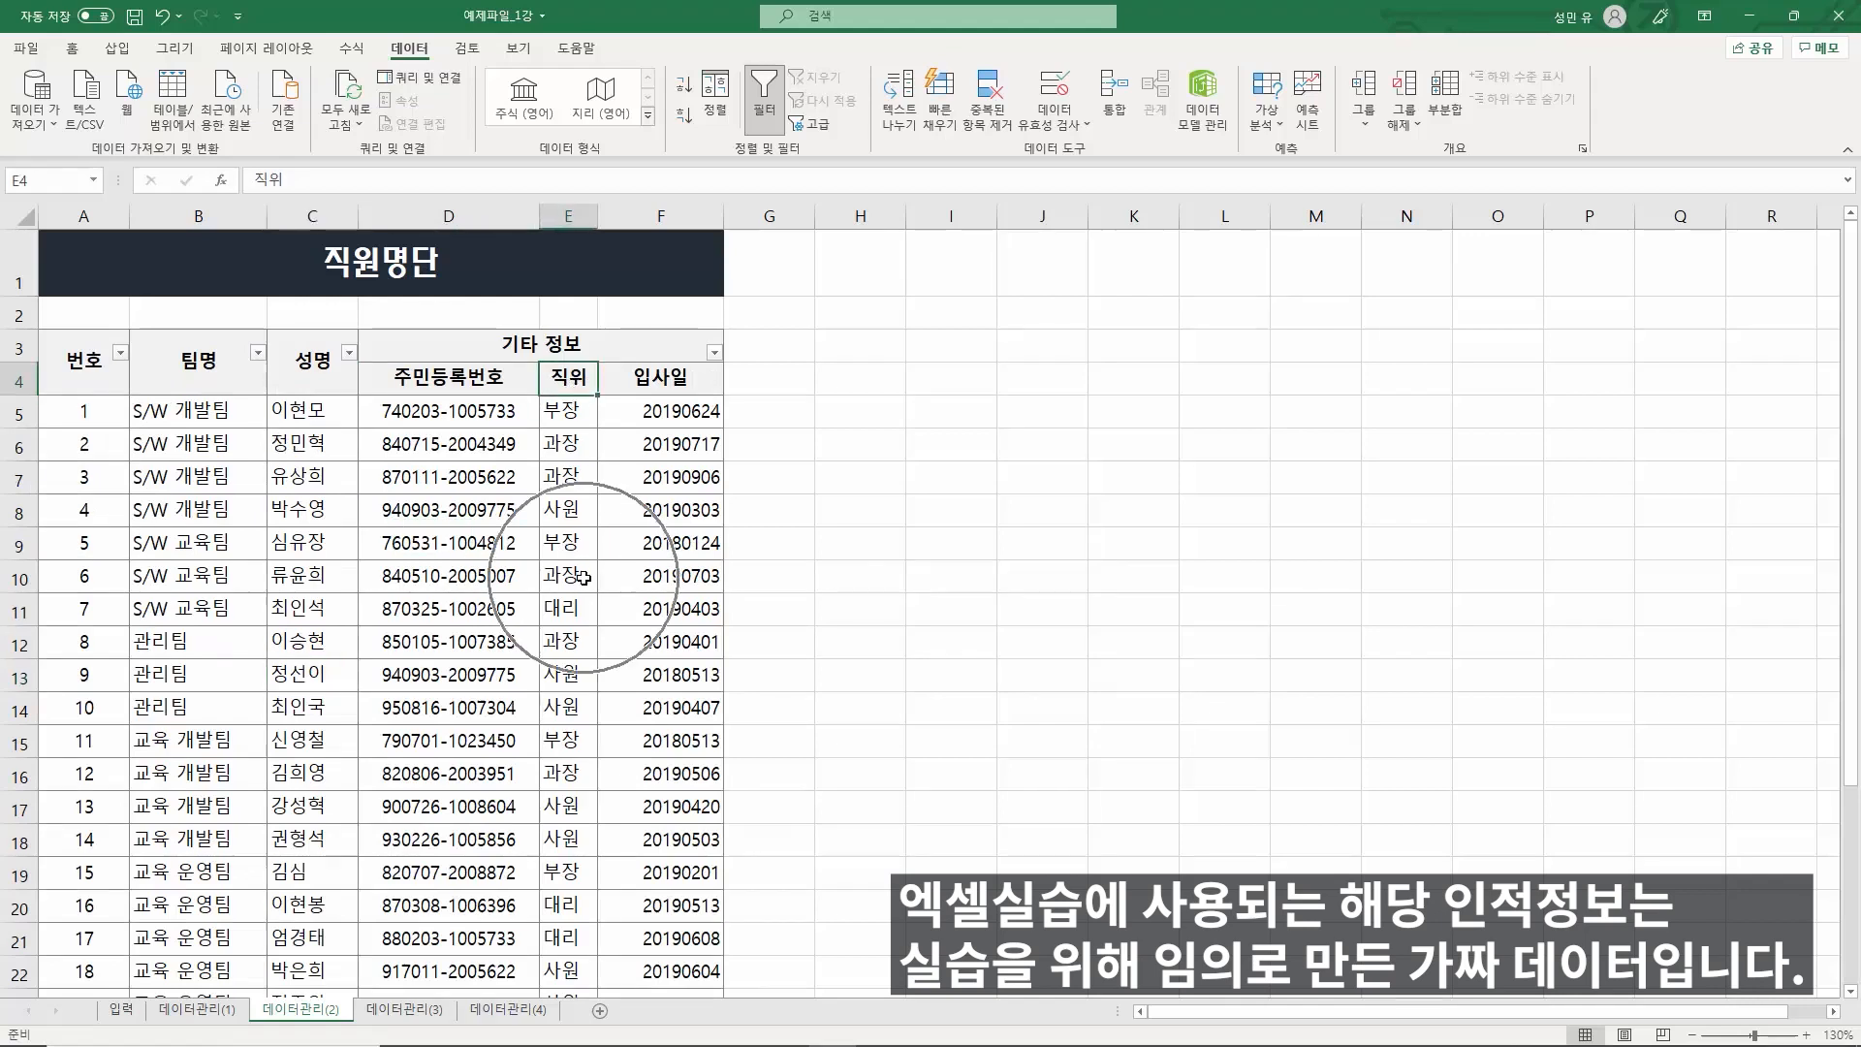
key(ctrl)
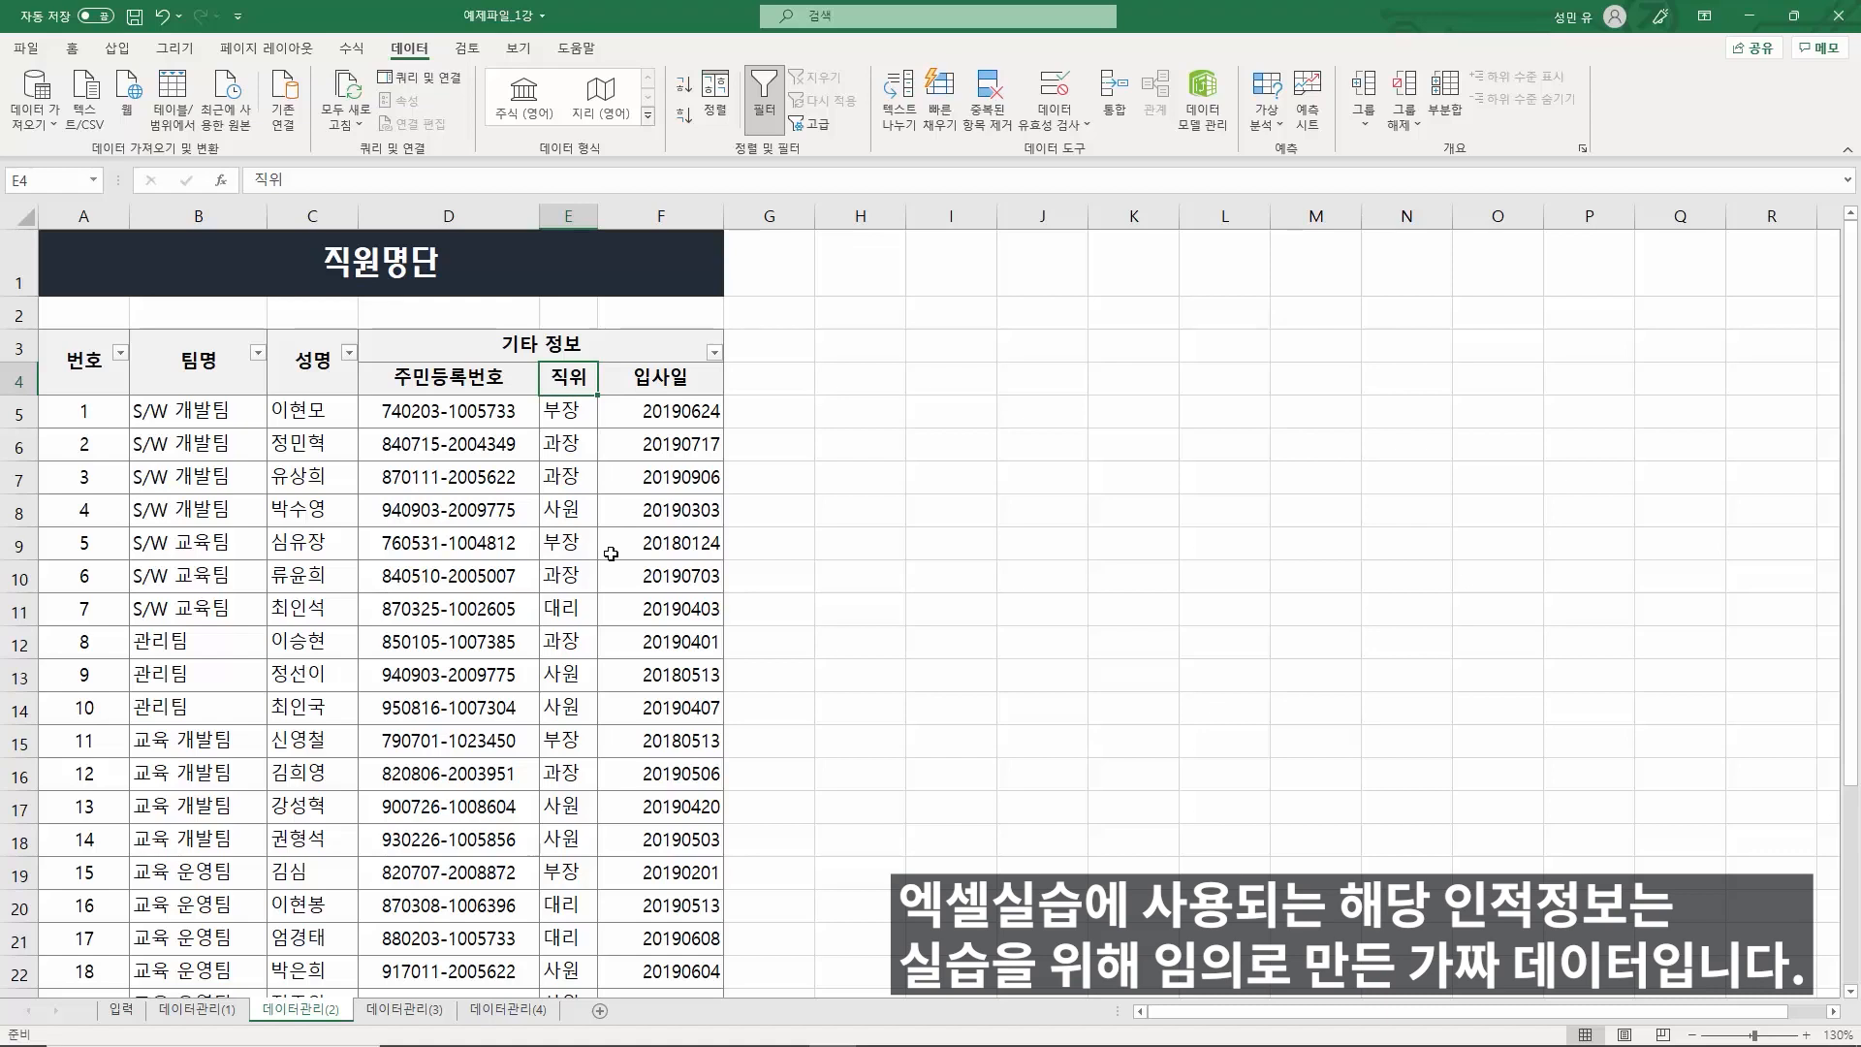
click(172, 377)
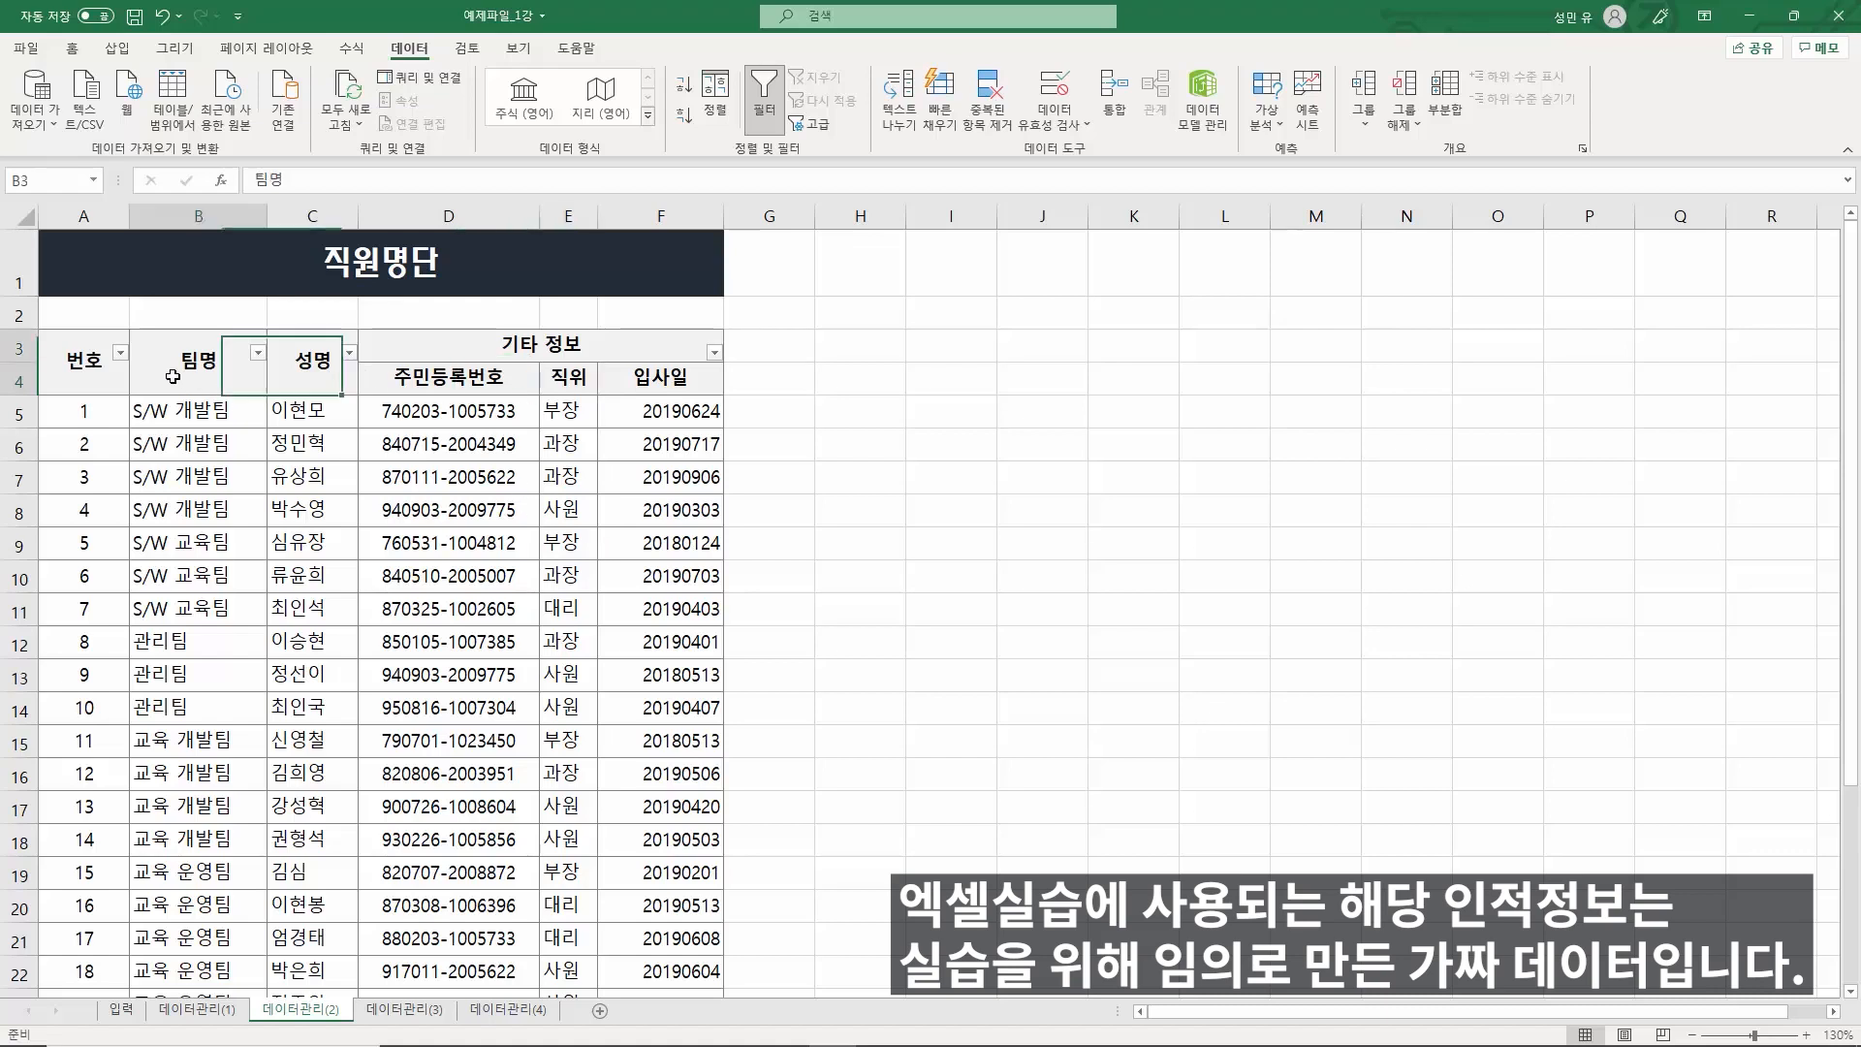
click(110, 367)
click(310, 391)
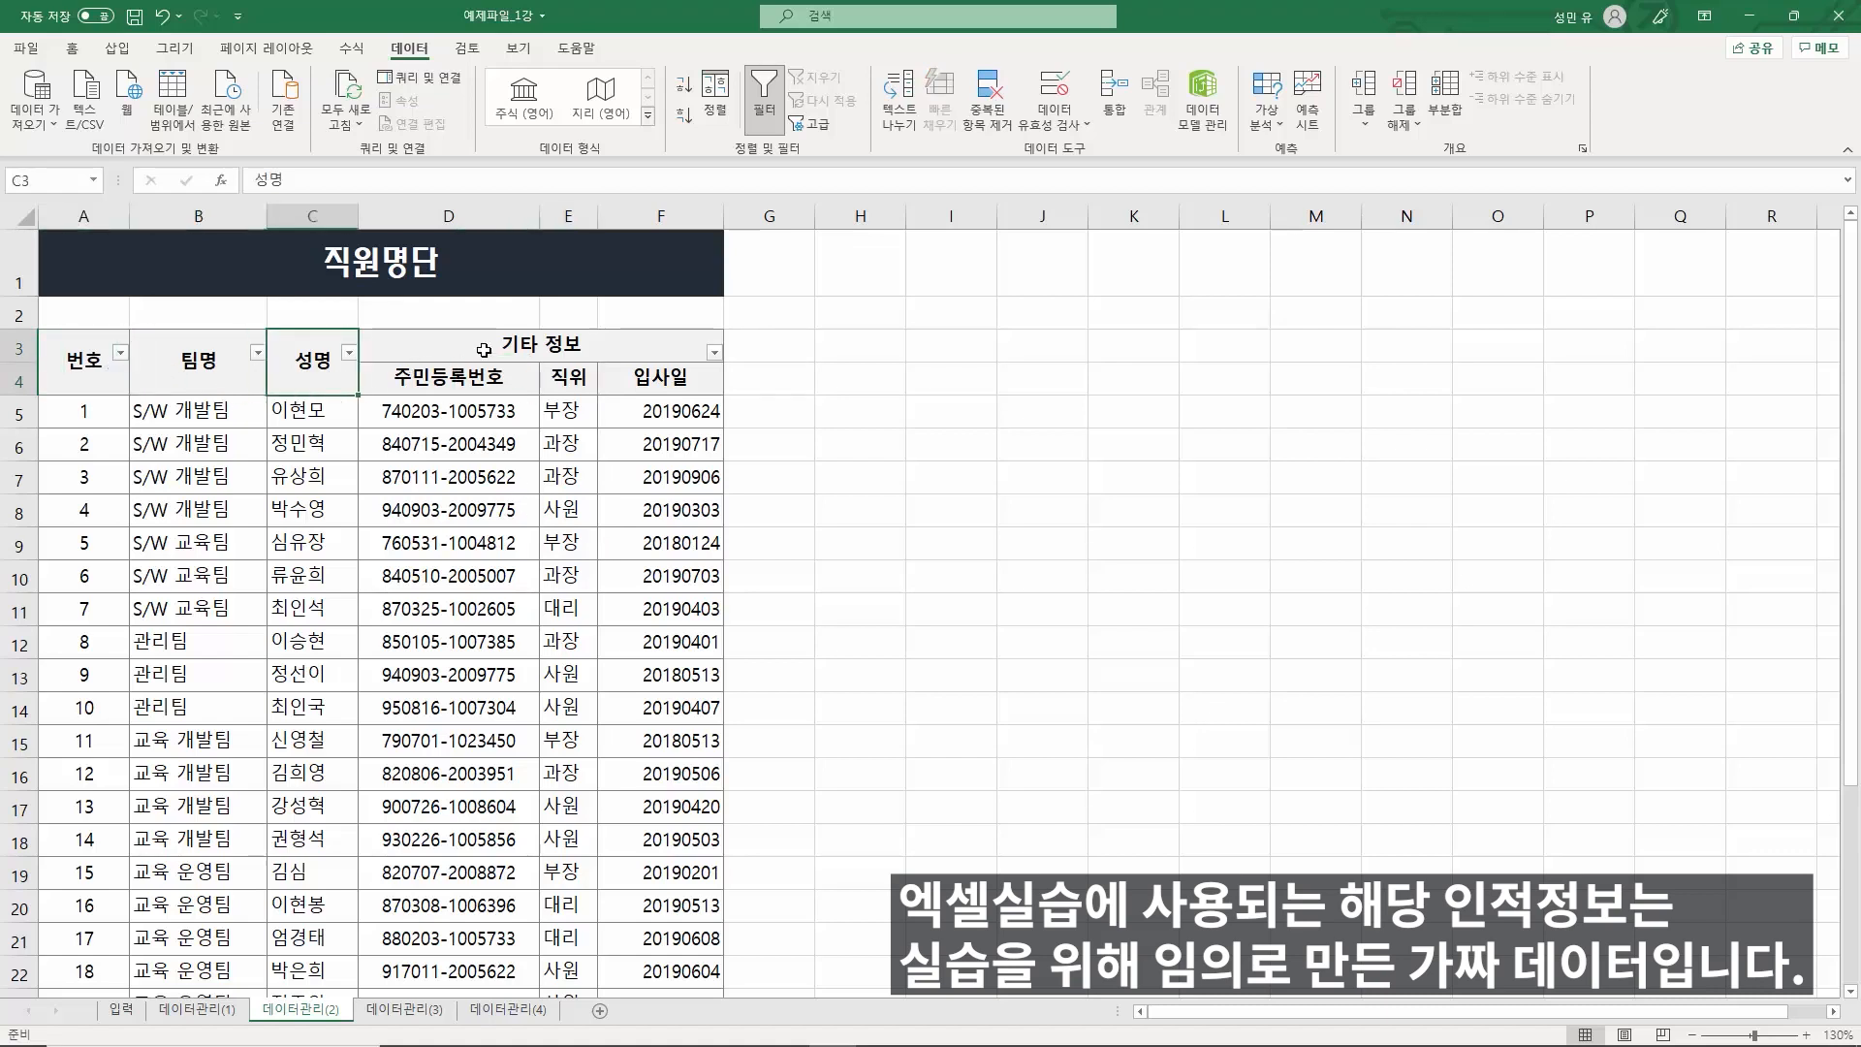
click(582, 346)
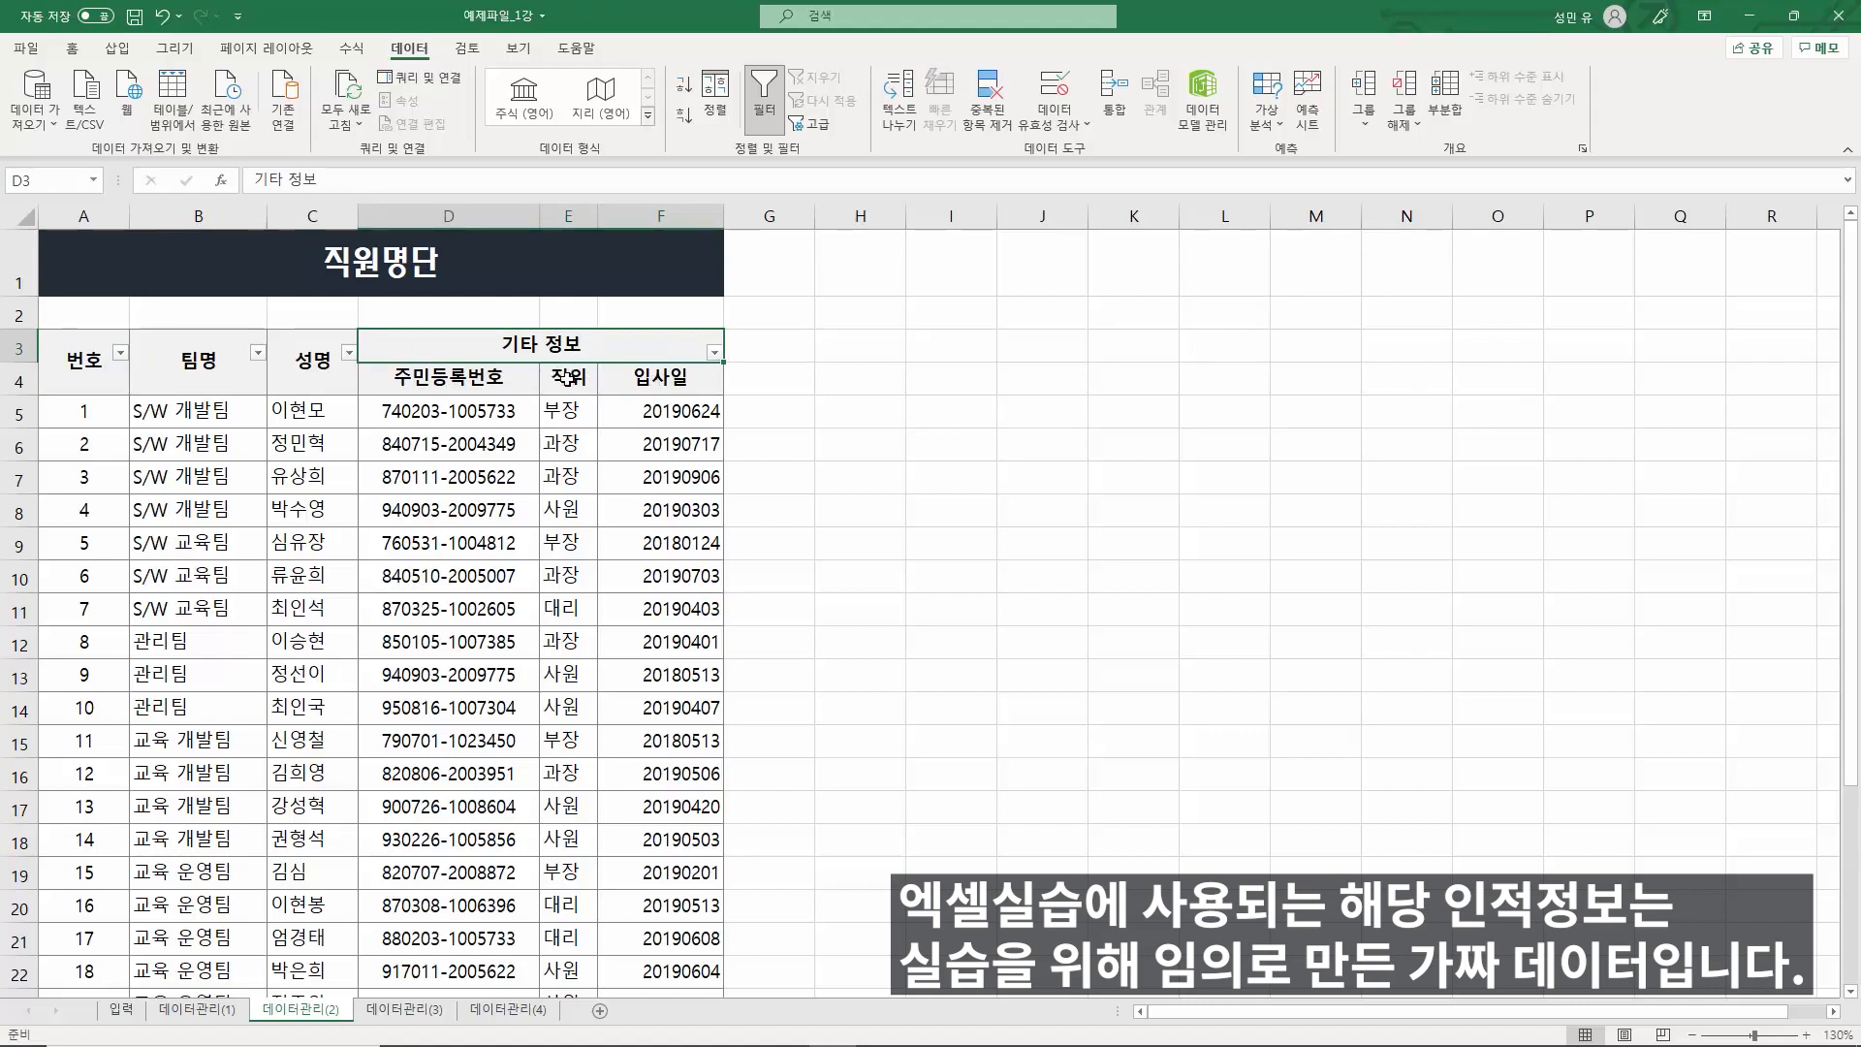
- Remove the table's filter and apply filtering only to the subheaders 주민등록번호, 직위 and 입사일 in D4:F4
click(759, 126)
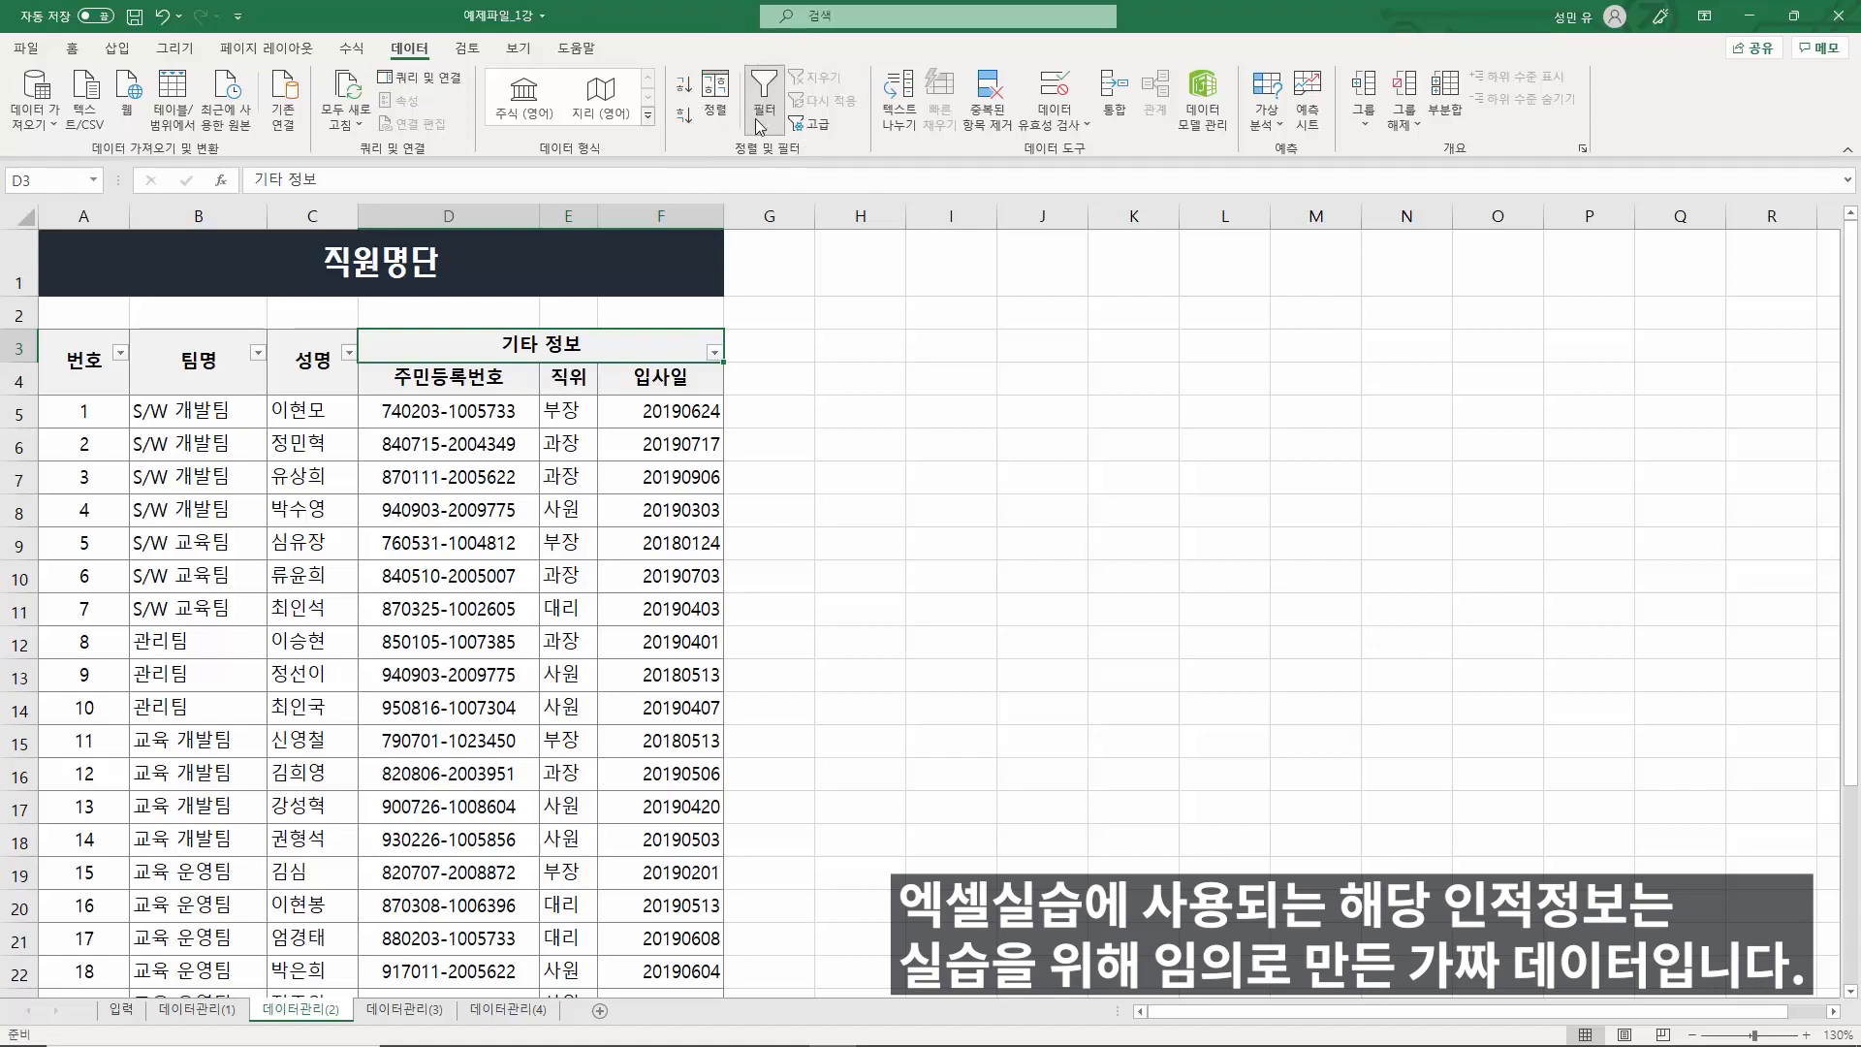
click(759, 126)
click(448, 444)
drag(678, 376, 475, 376)
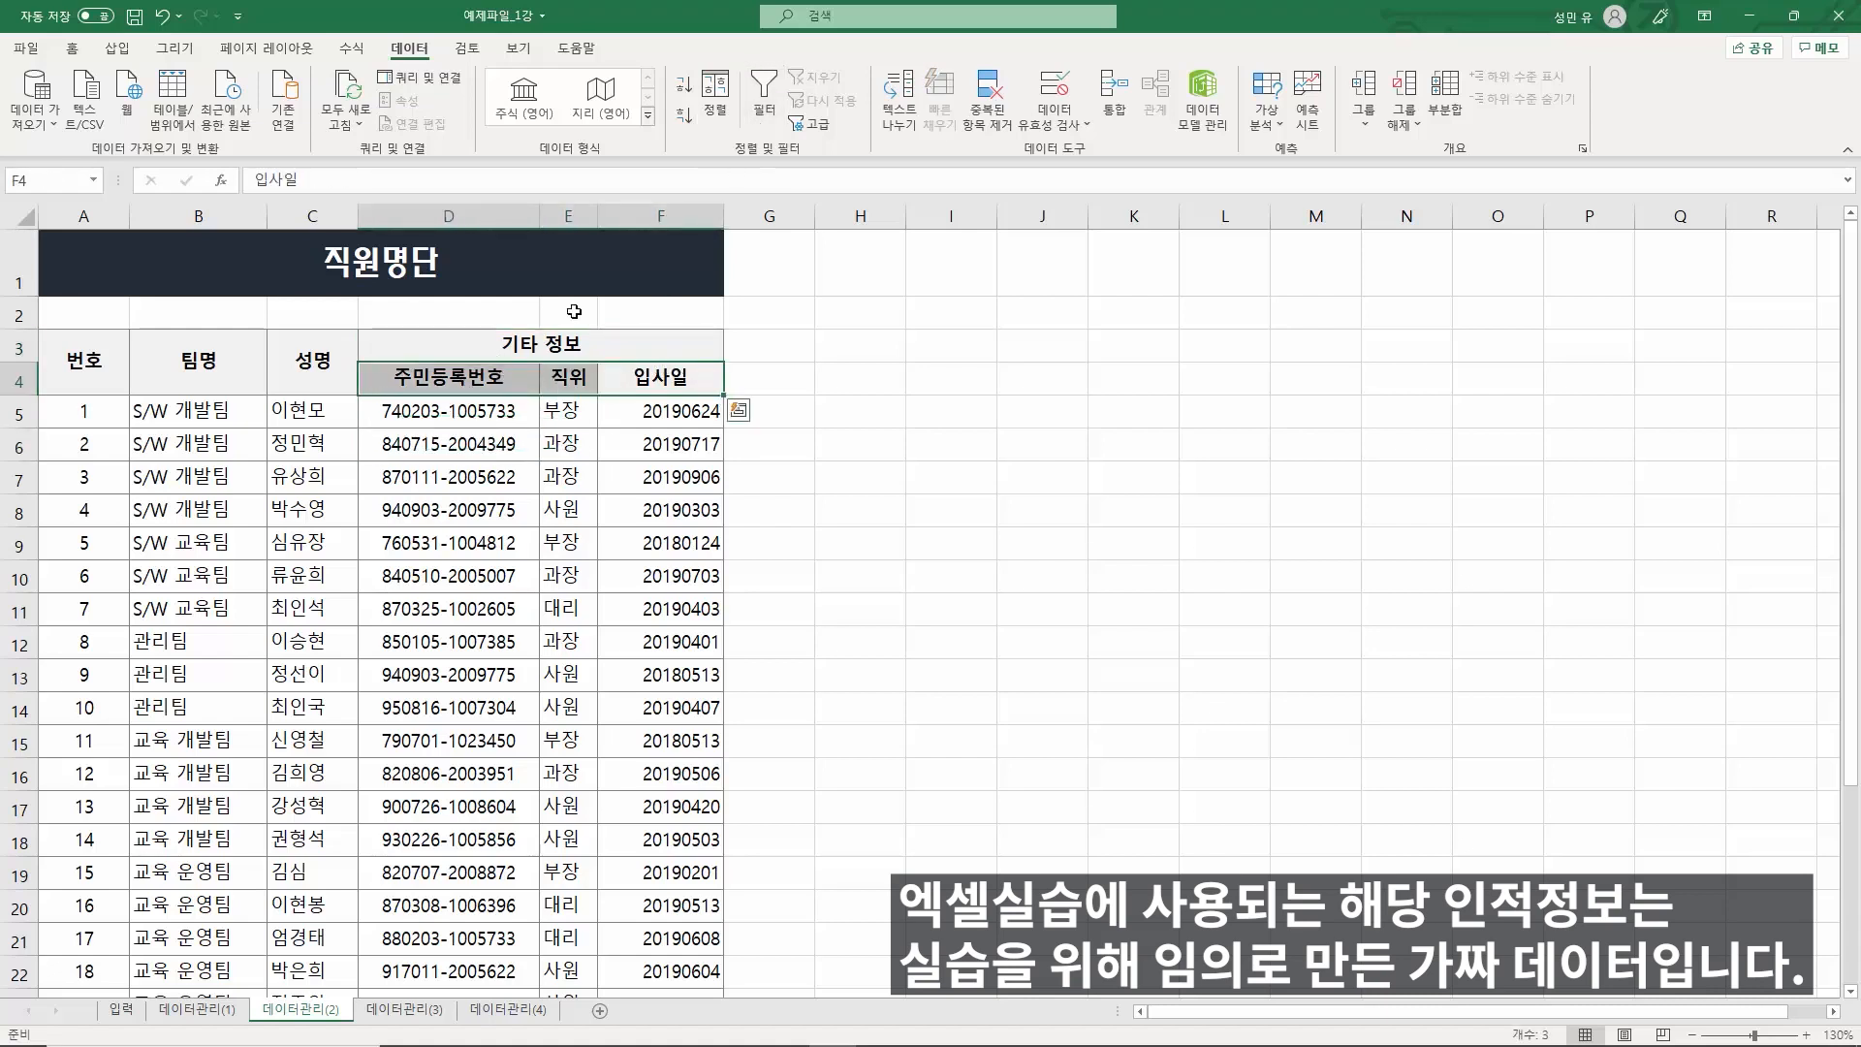
click(759, 120)
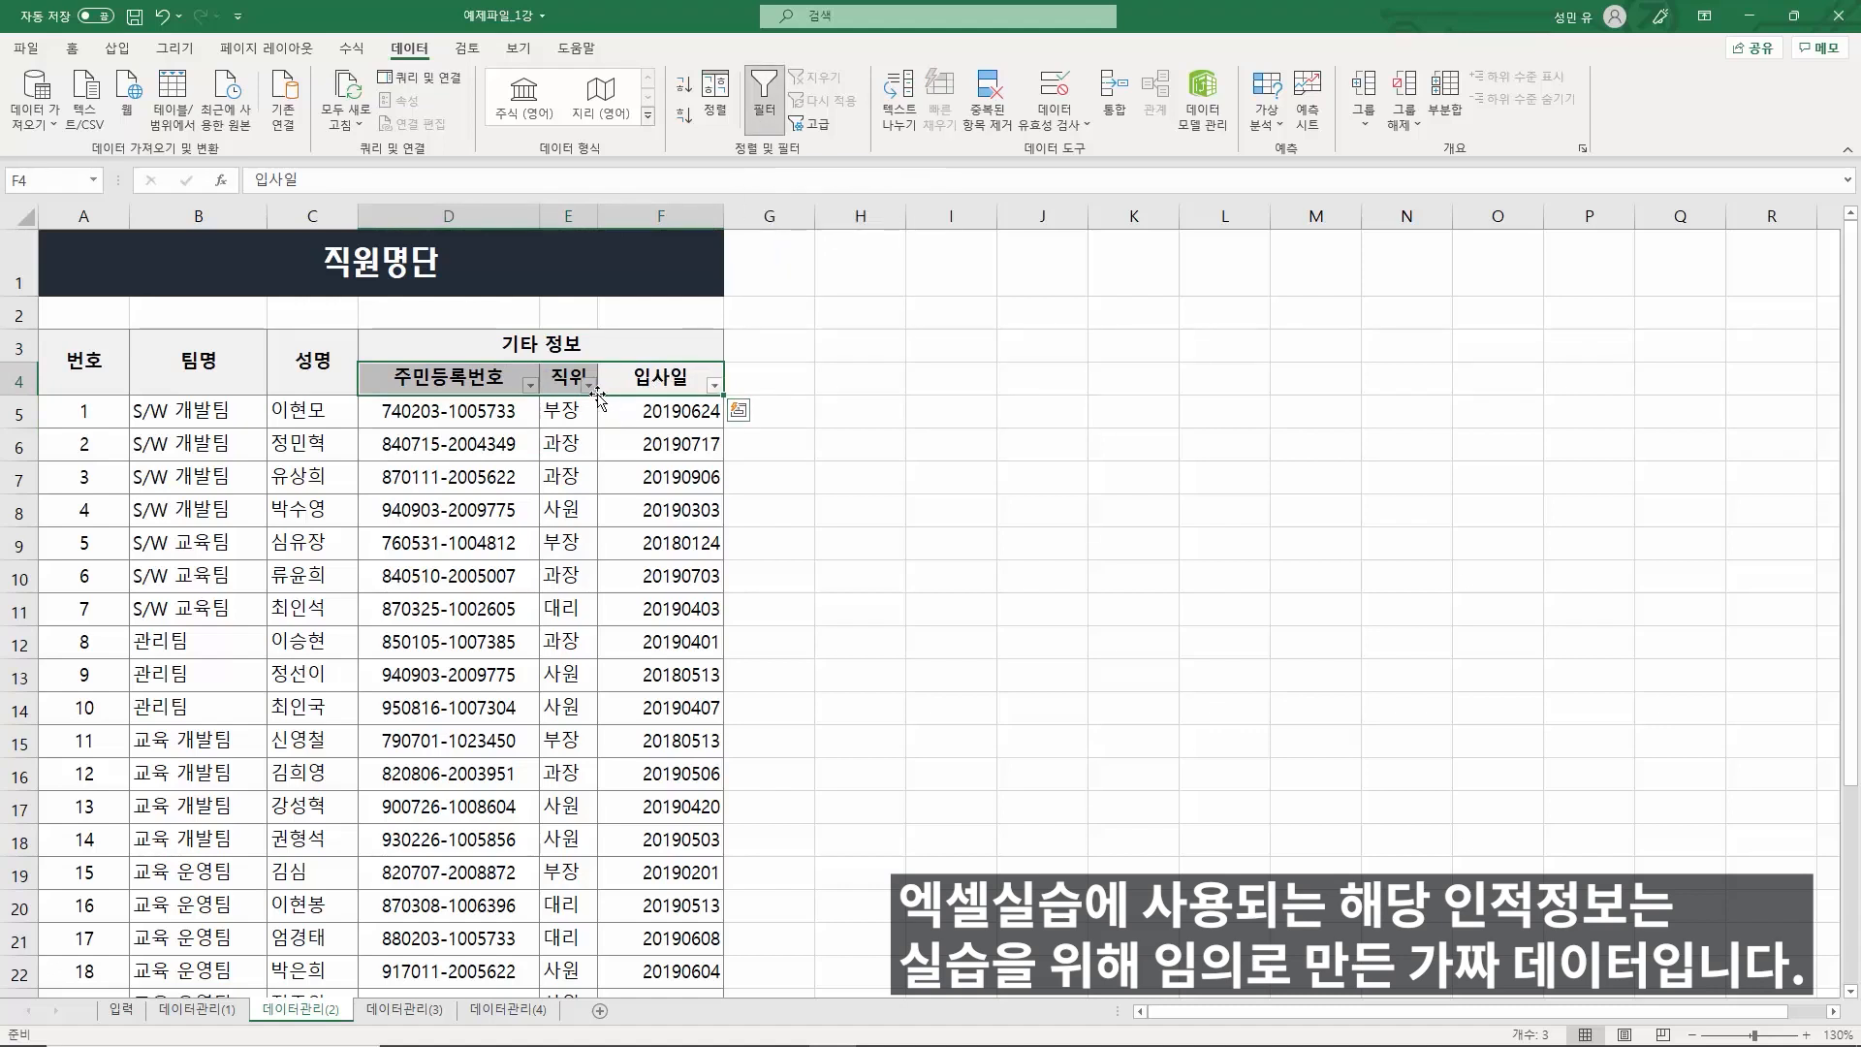
- Filter the 직위 column to show only 과장
click(588, 385)
click(404, 612)
click(397, 632)
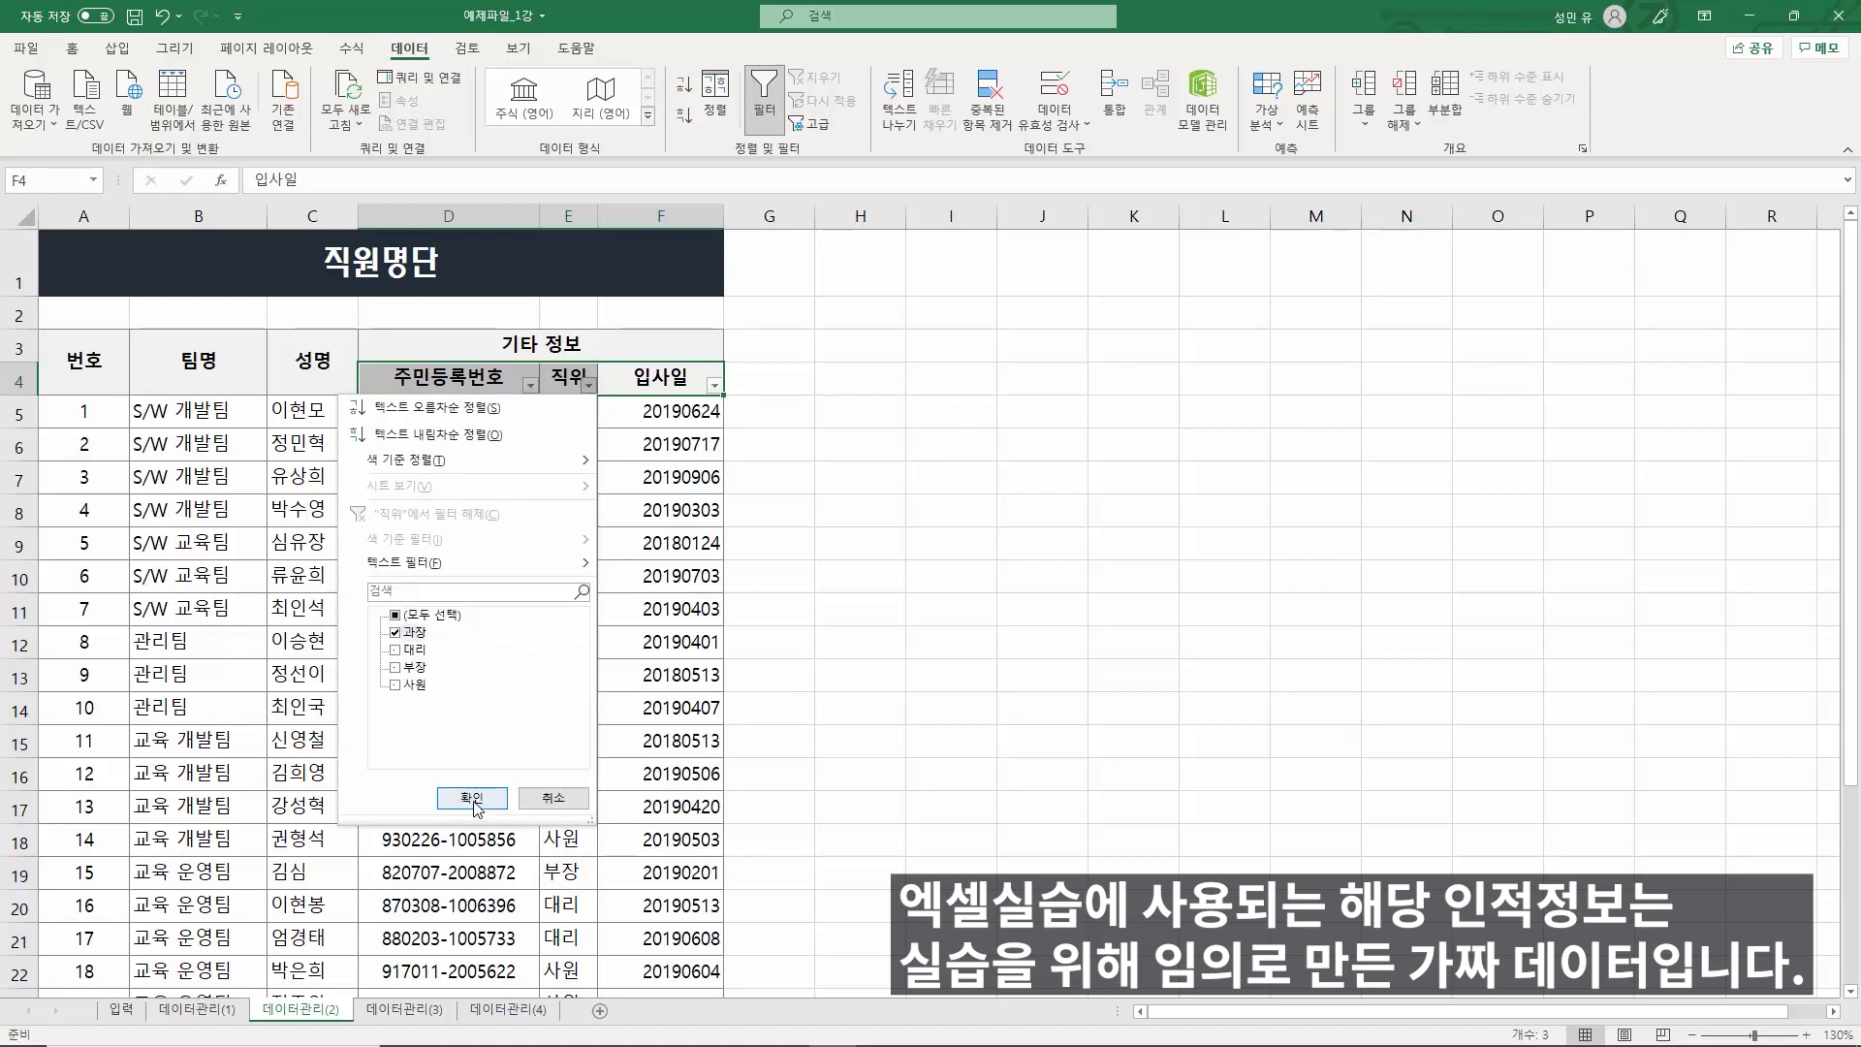
click(472, 797)
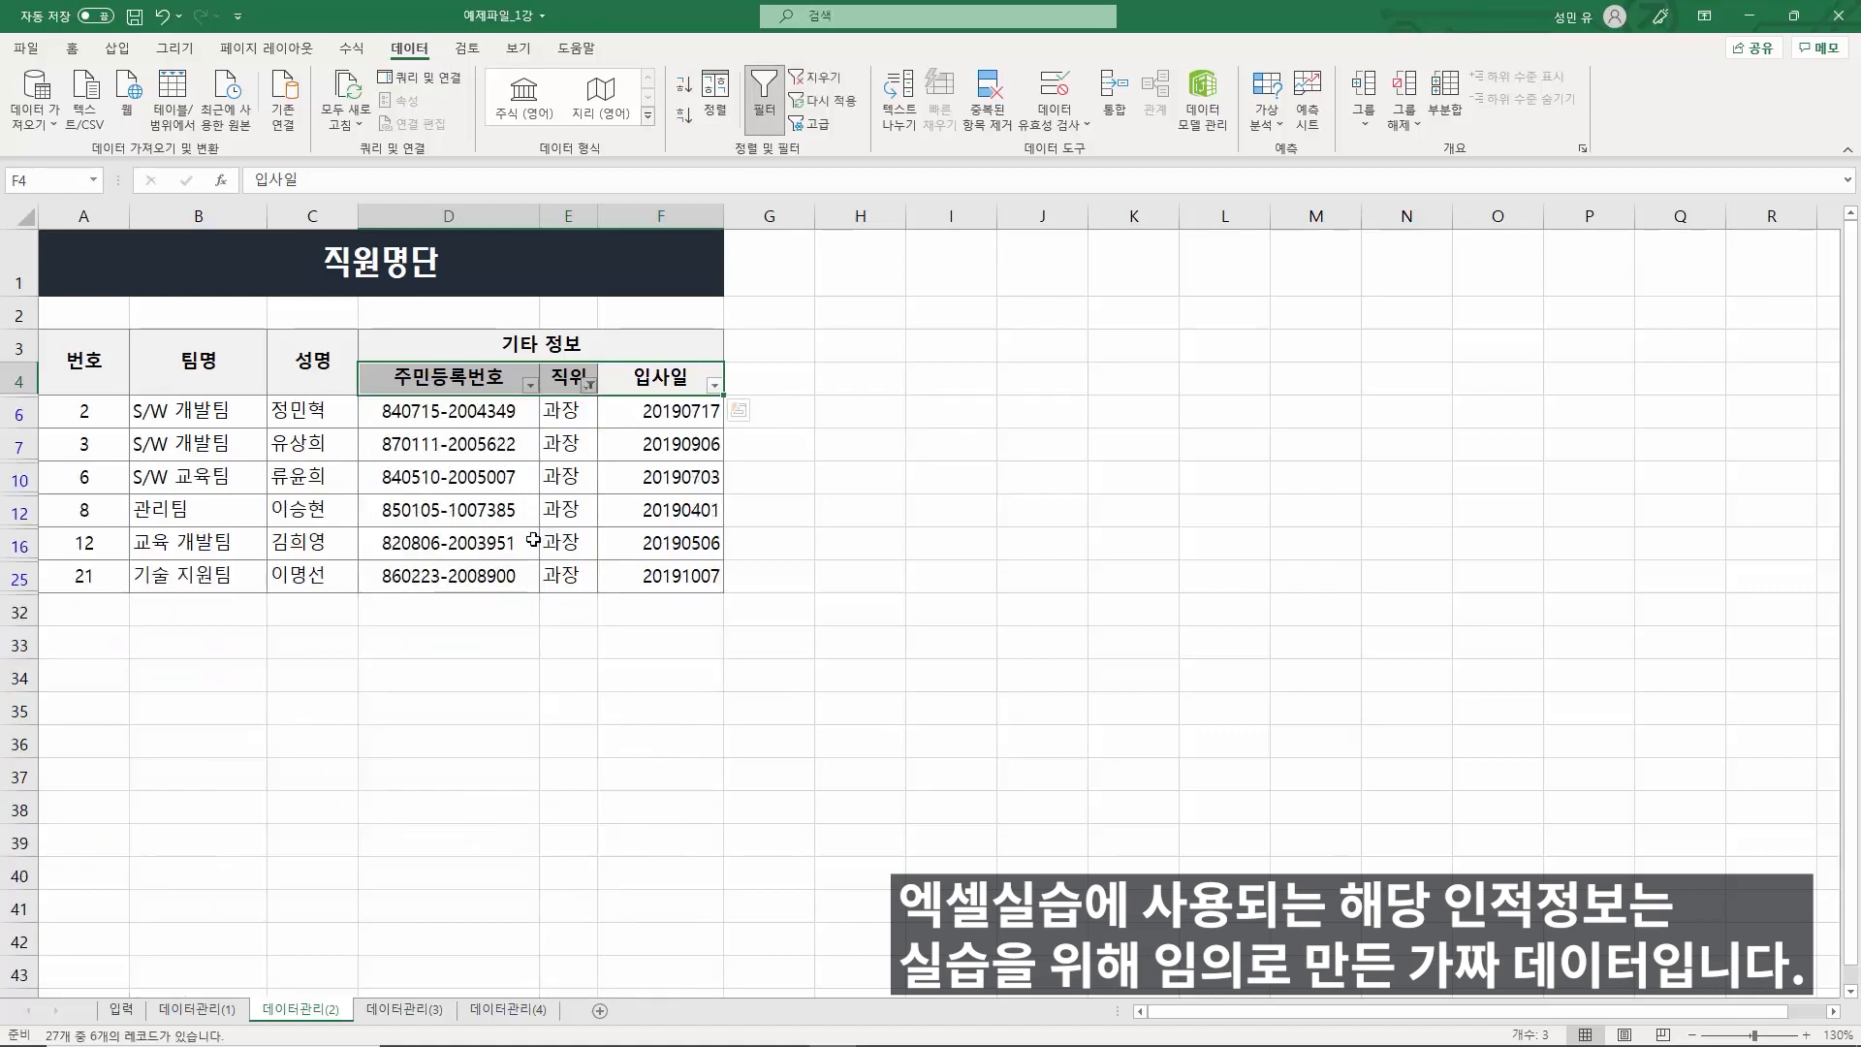
- Check the 팀명 header for a filter control and turn off filtering on the table
click(190, 377)
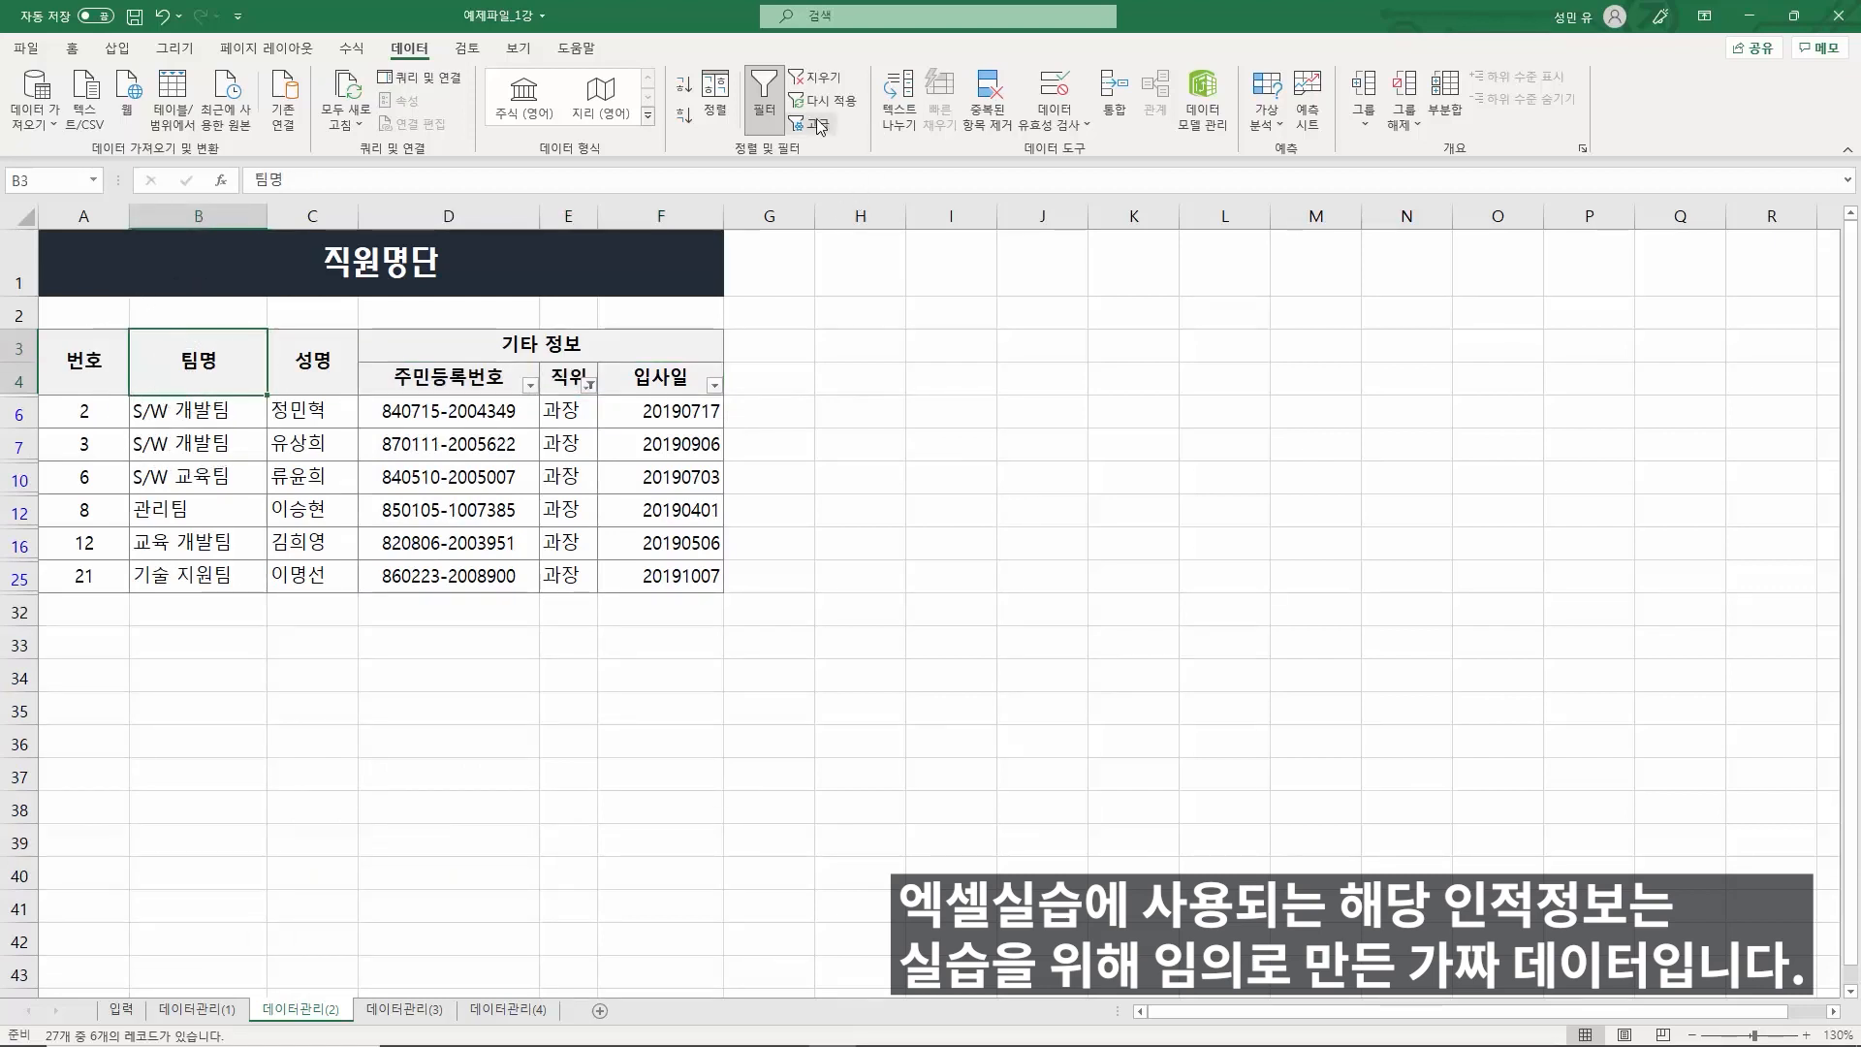
click(766, 125)
click(765, 124)
click(415, 610)
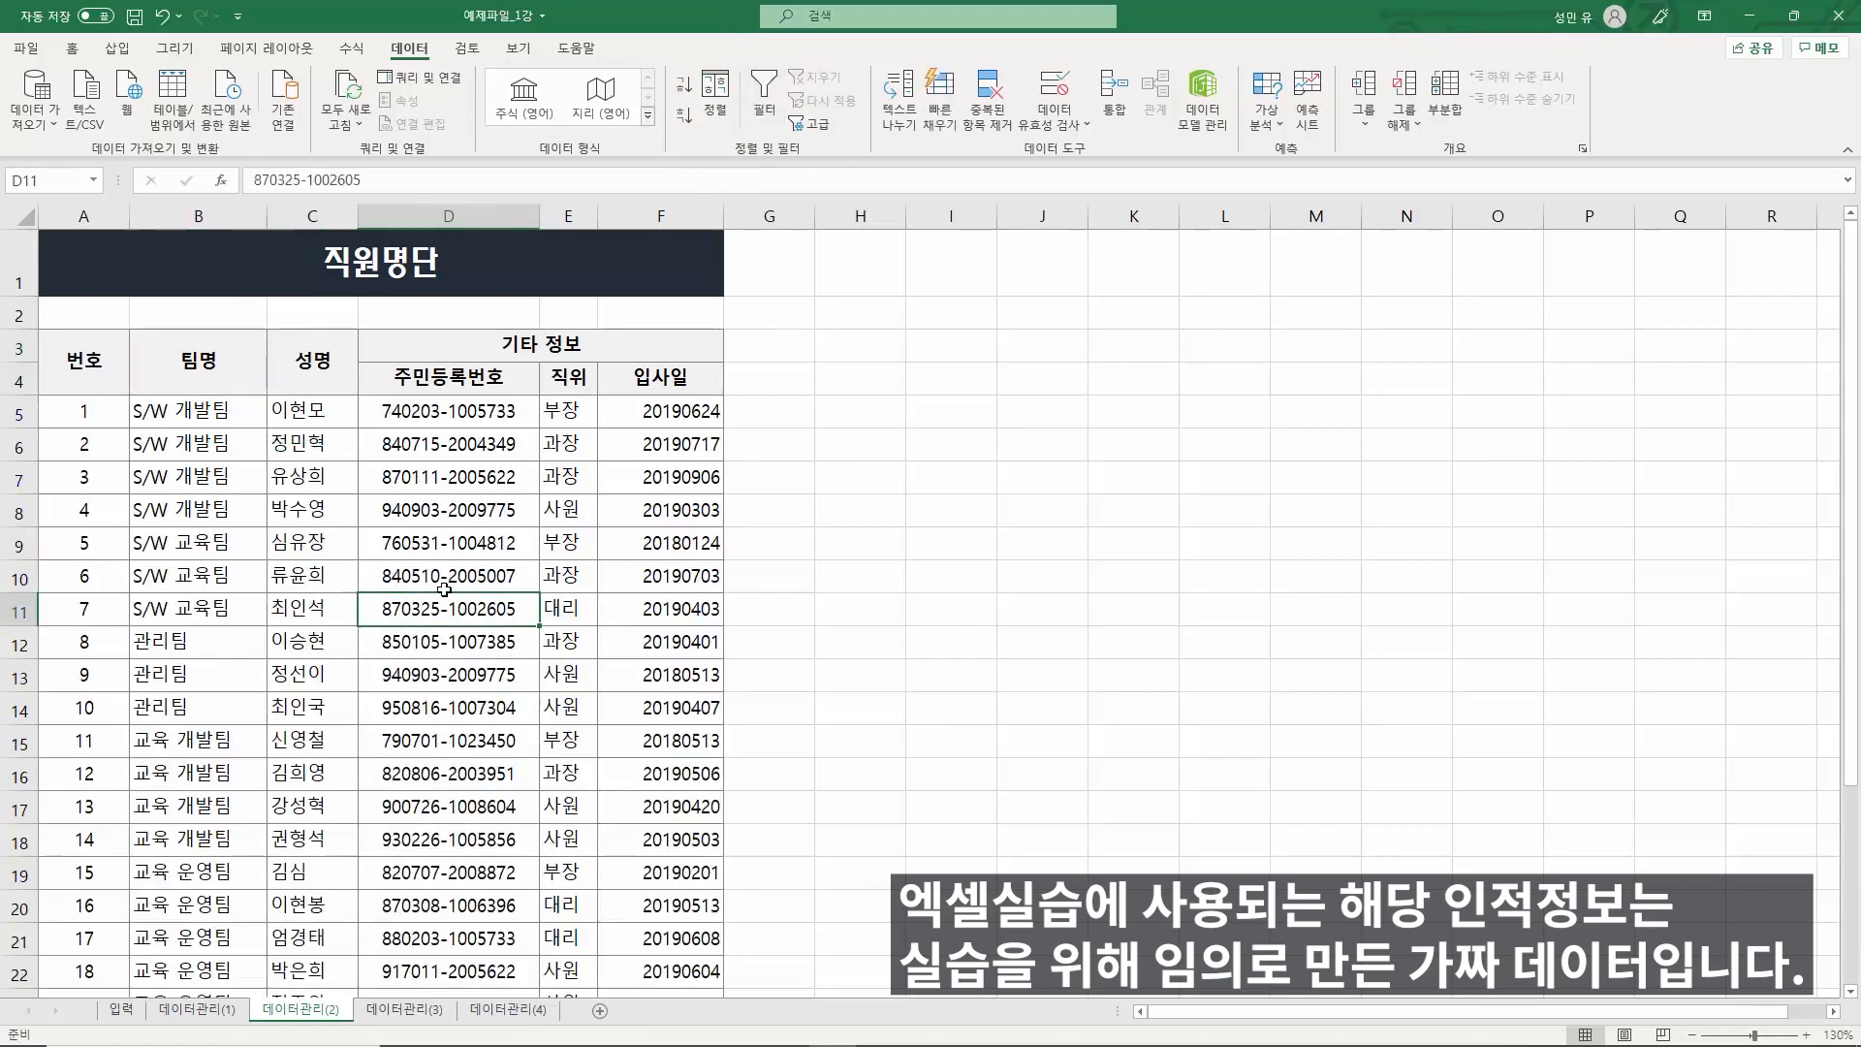
- Try to apply filtering to a multiple selection of the 번호, 팀명 and 성명 headers plus D4:F4
click(81, 364)
drag(81, 363, 639, 381)
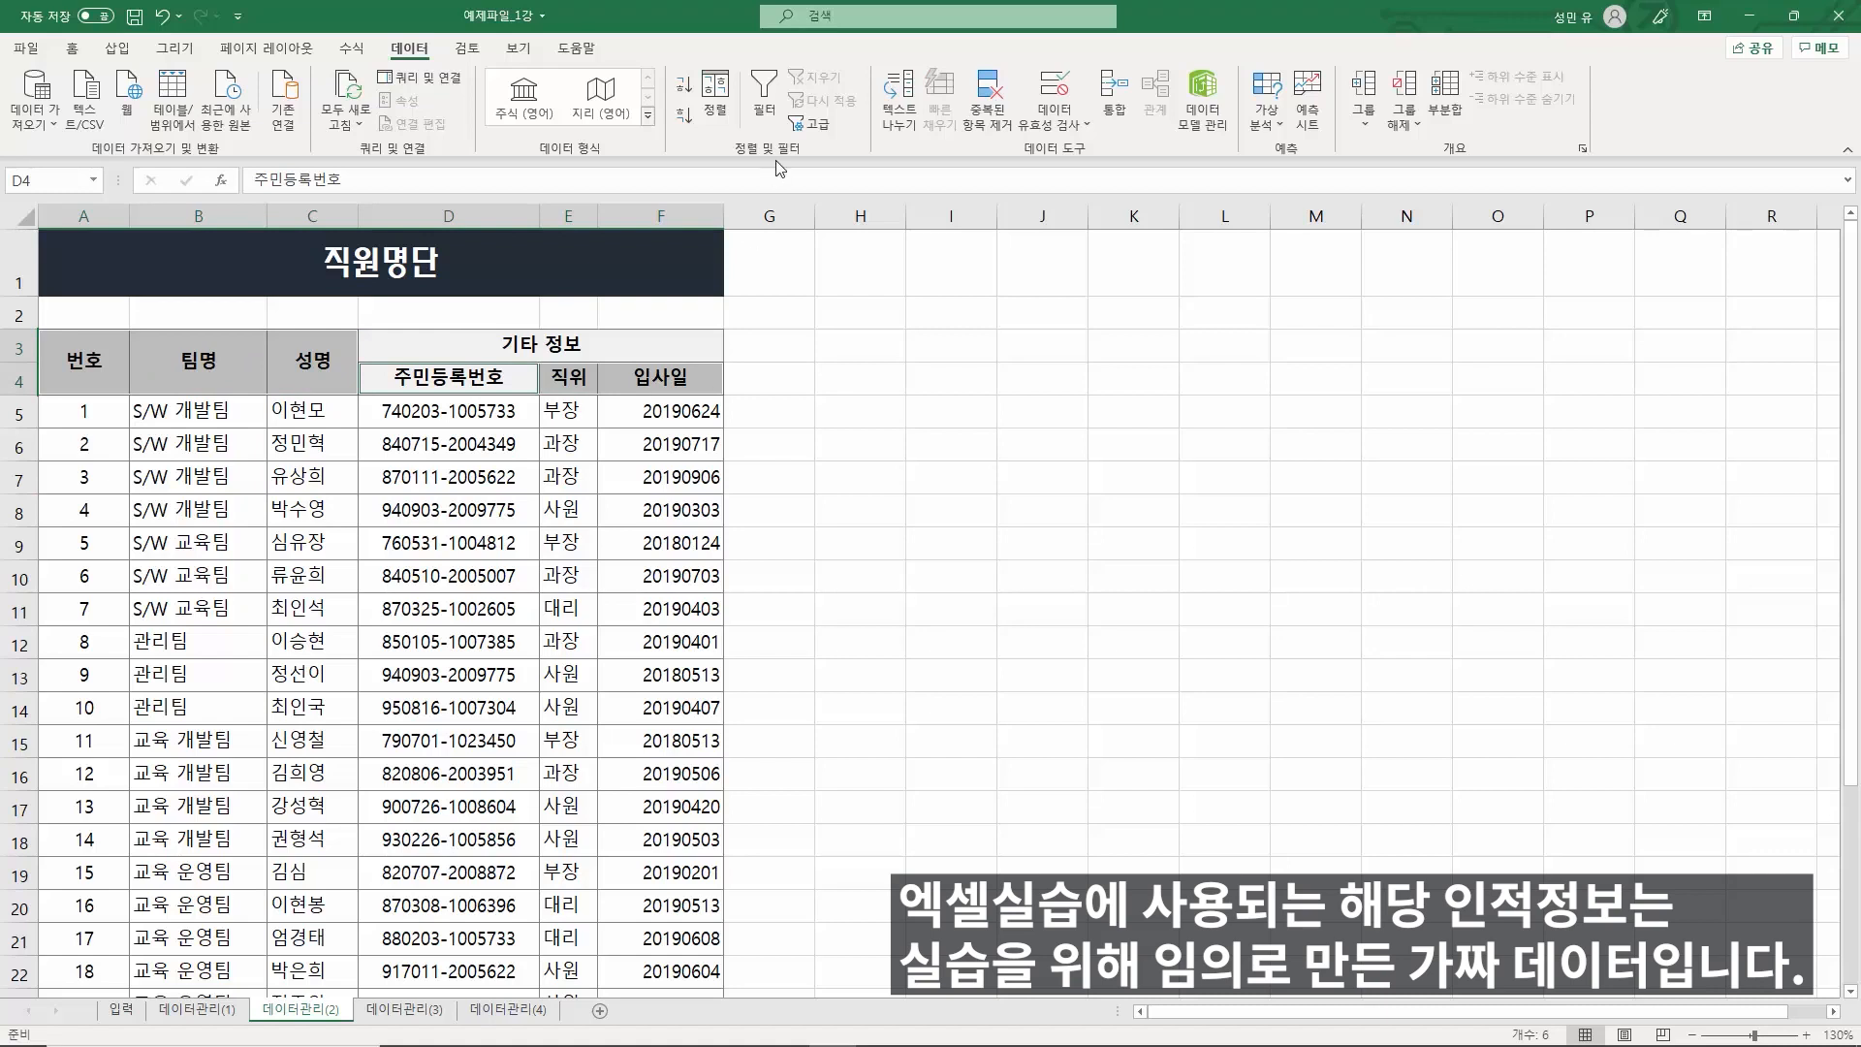
click(766, 102)
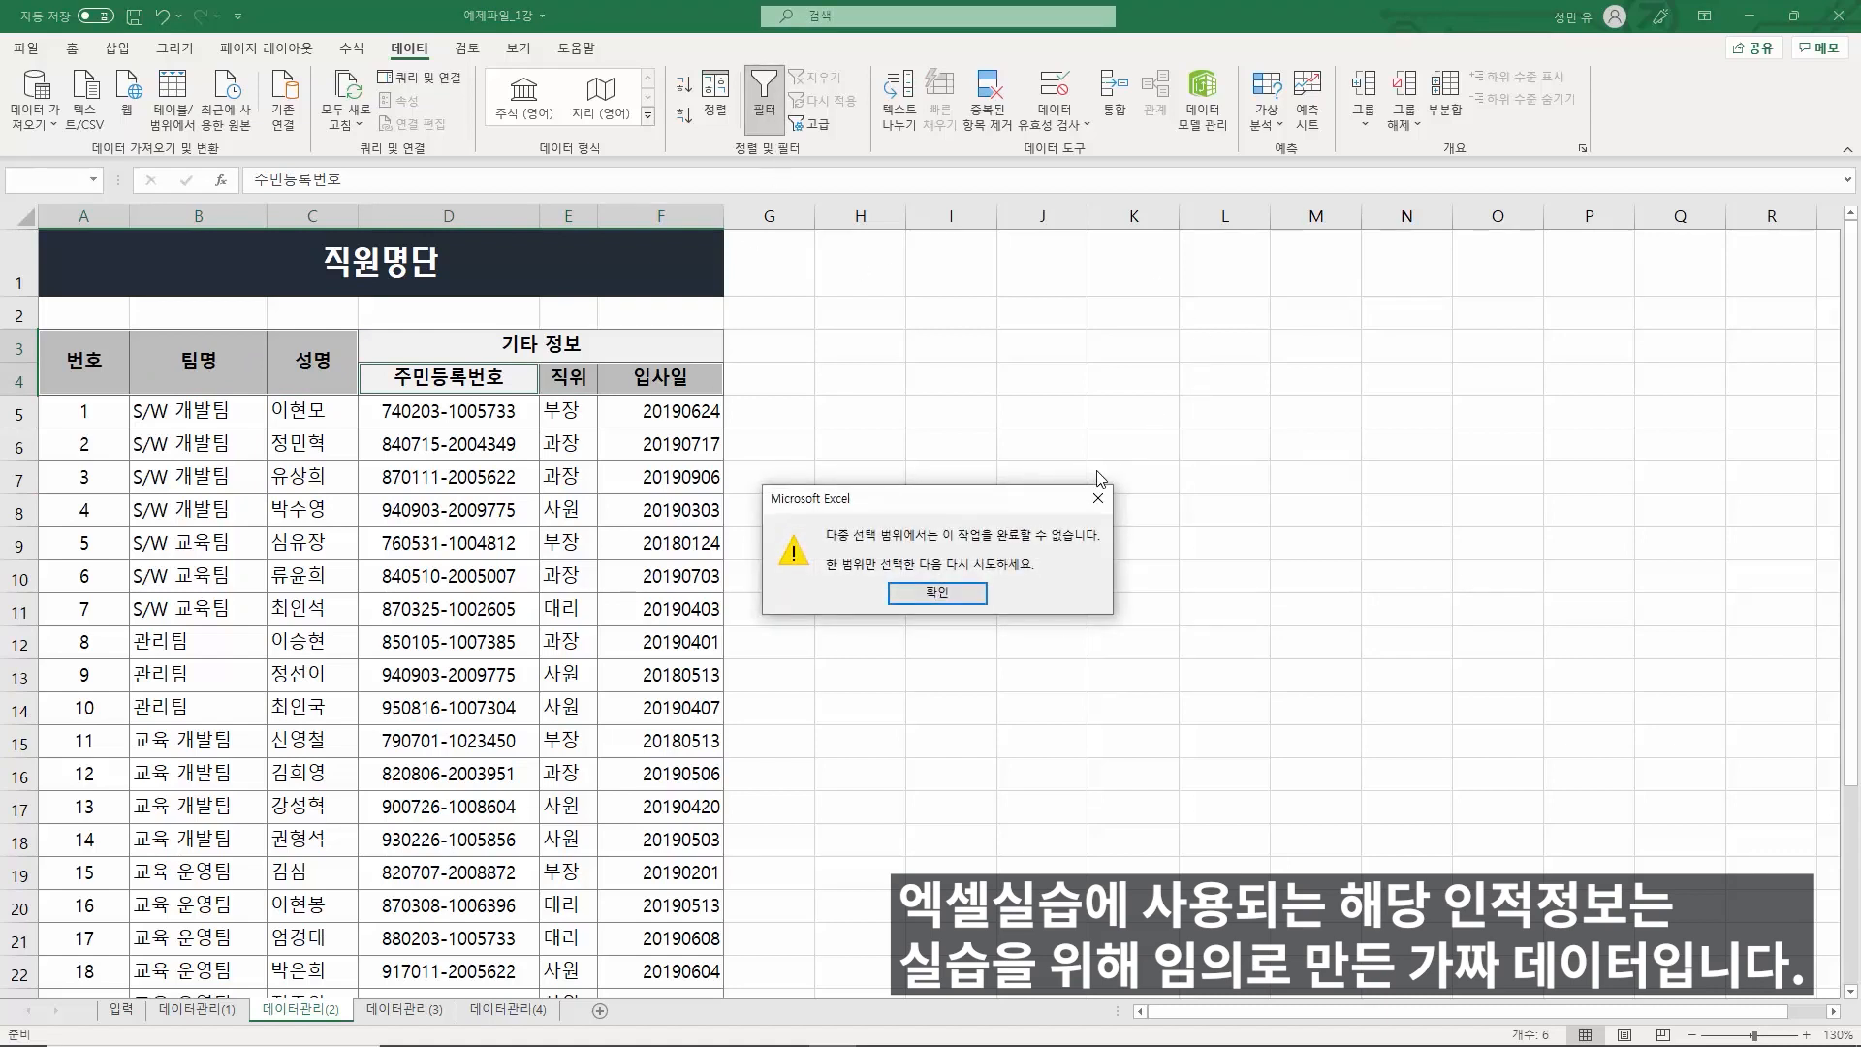
click(976, 589)
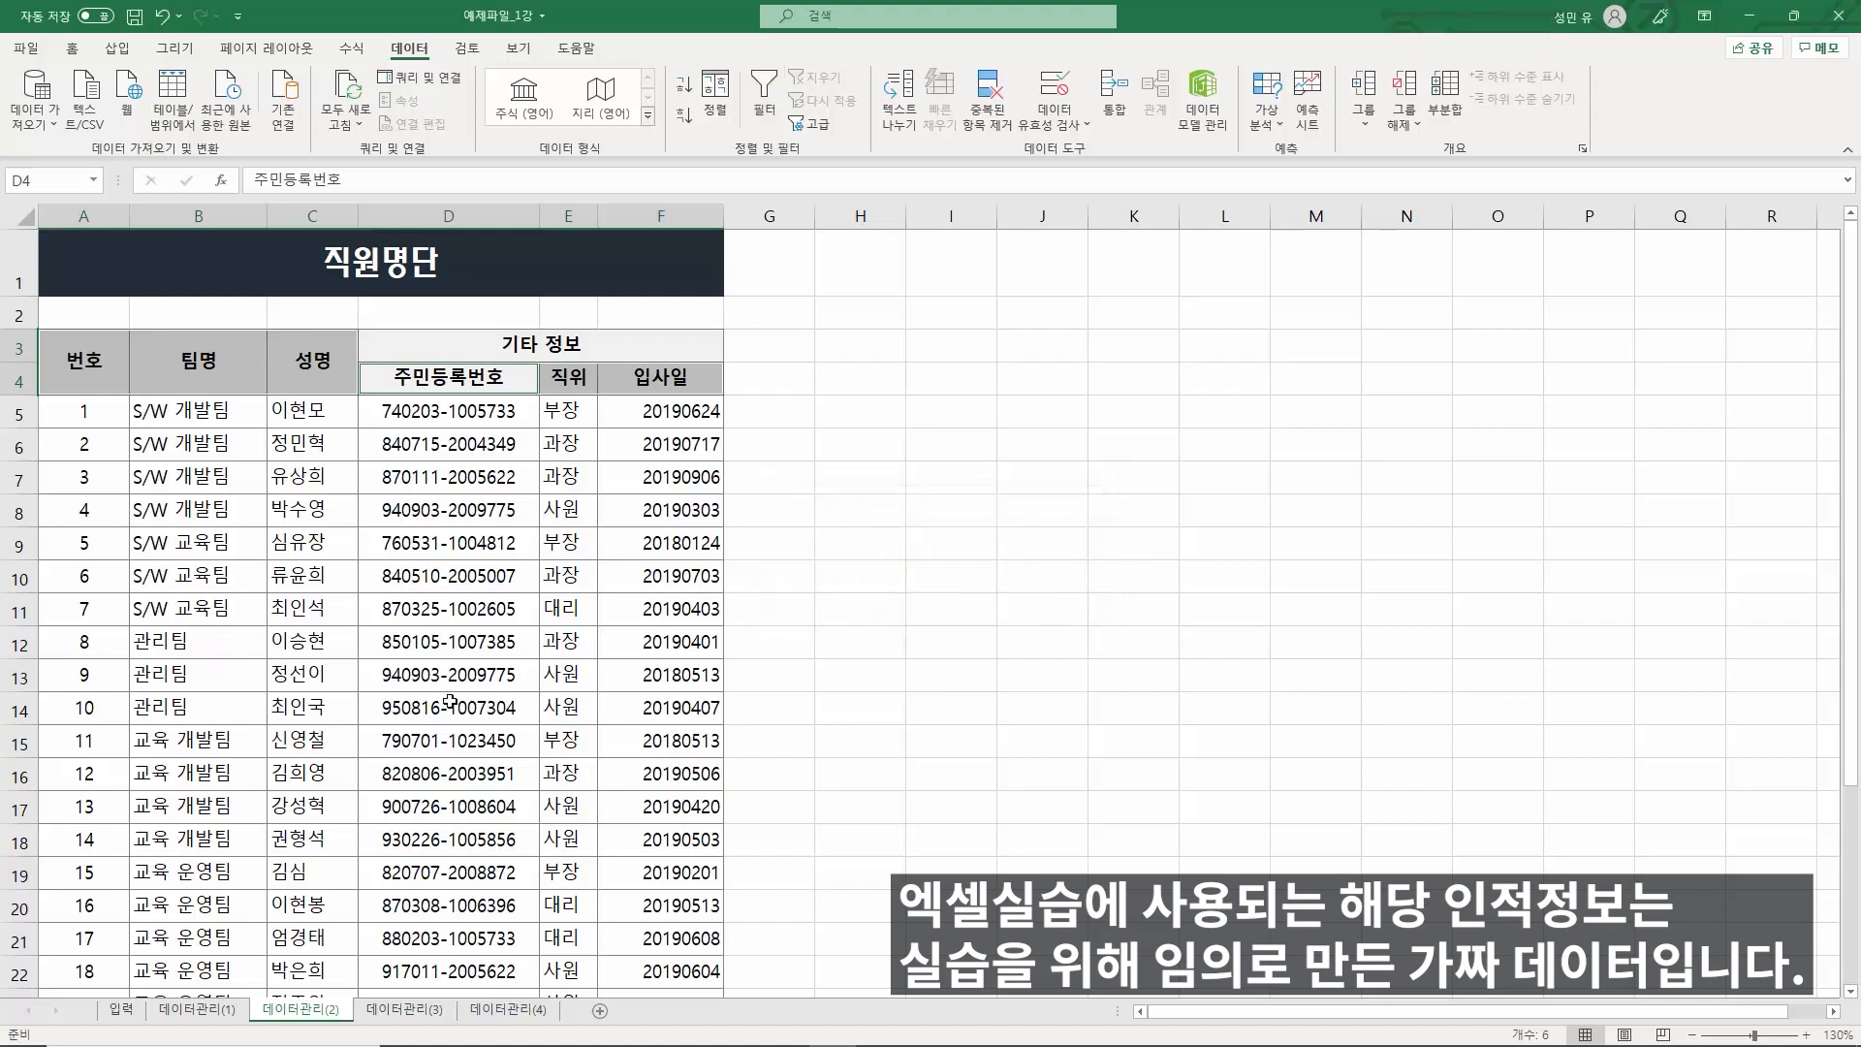
click(391, 544)
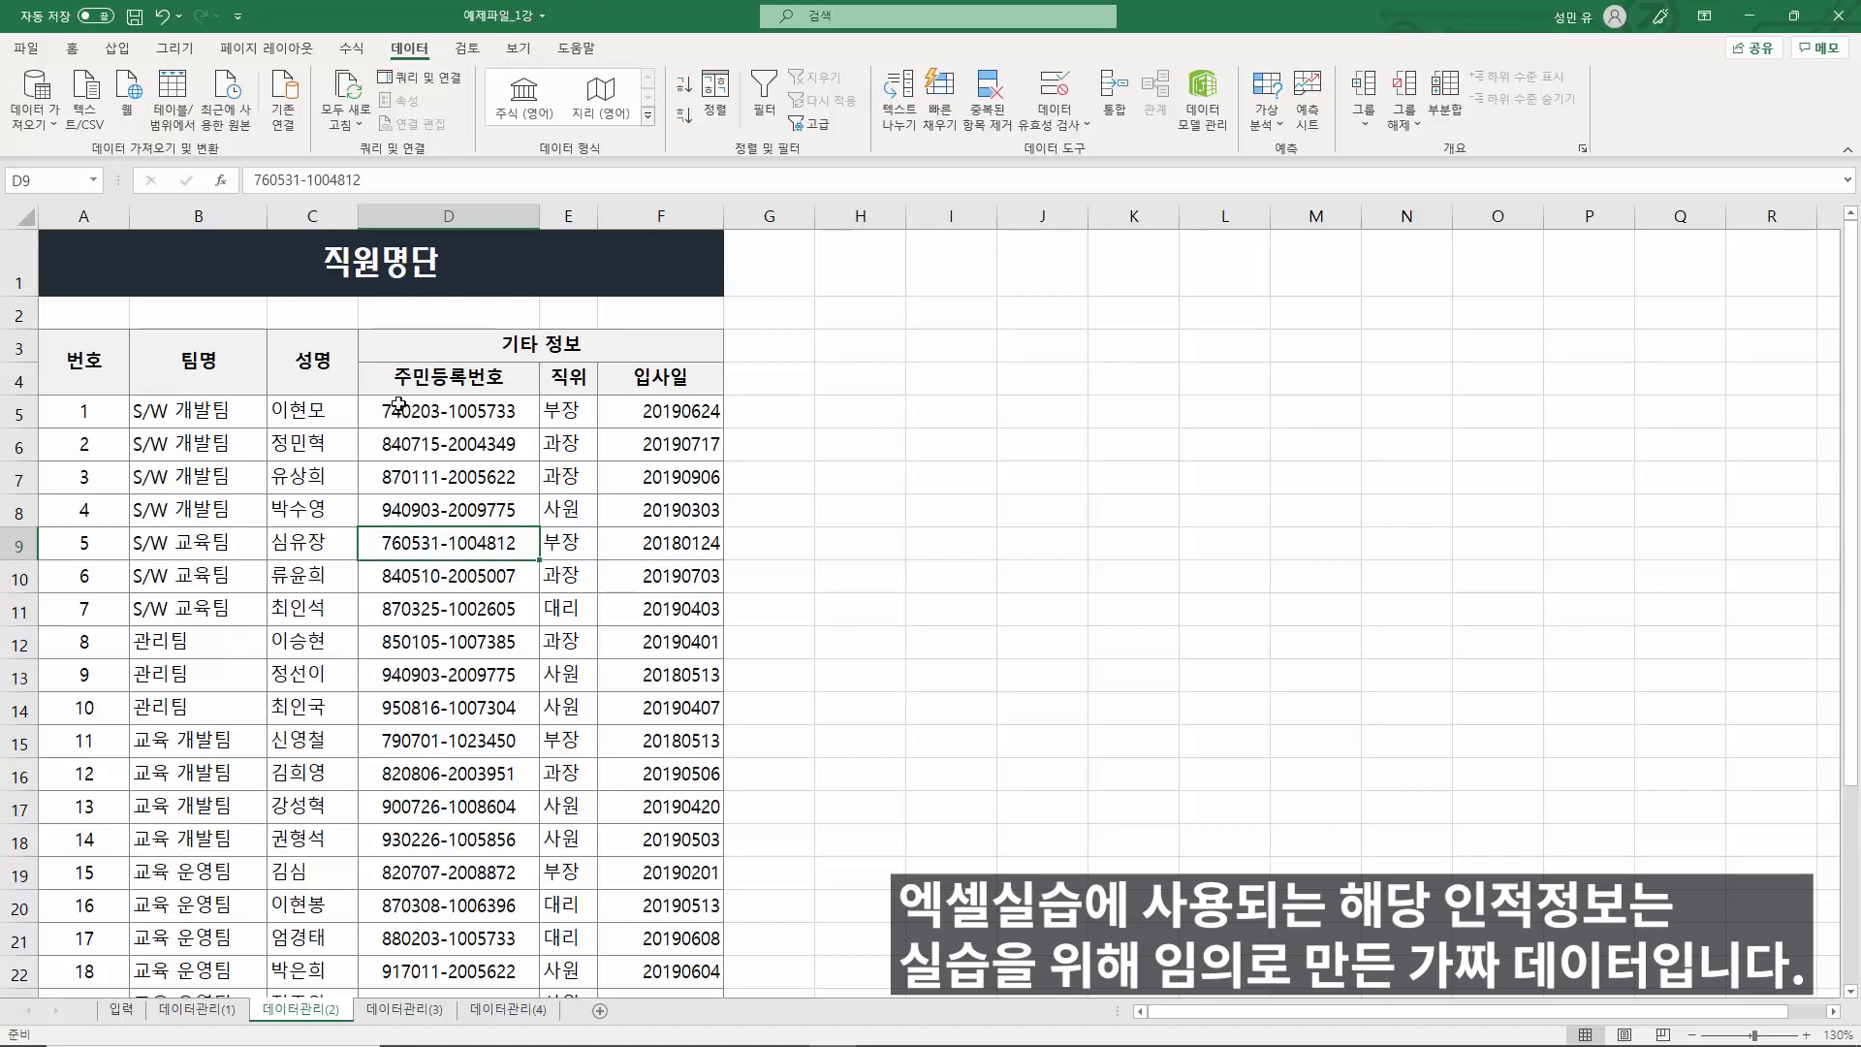
- Unmerge the 번호, 팀명 and 성명 header cells in A3:C4
click(74, 361)
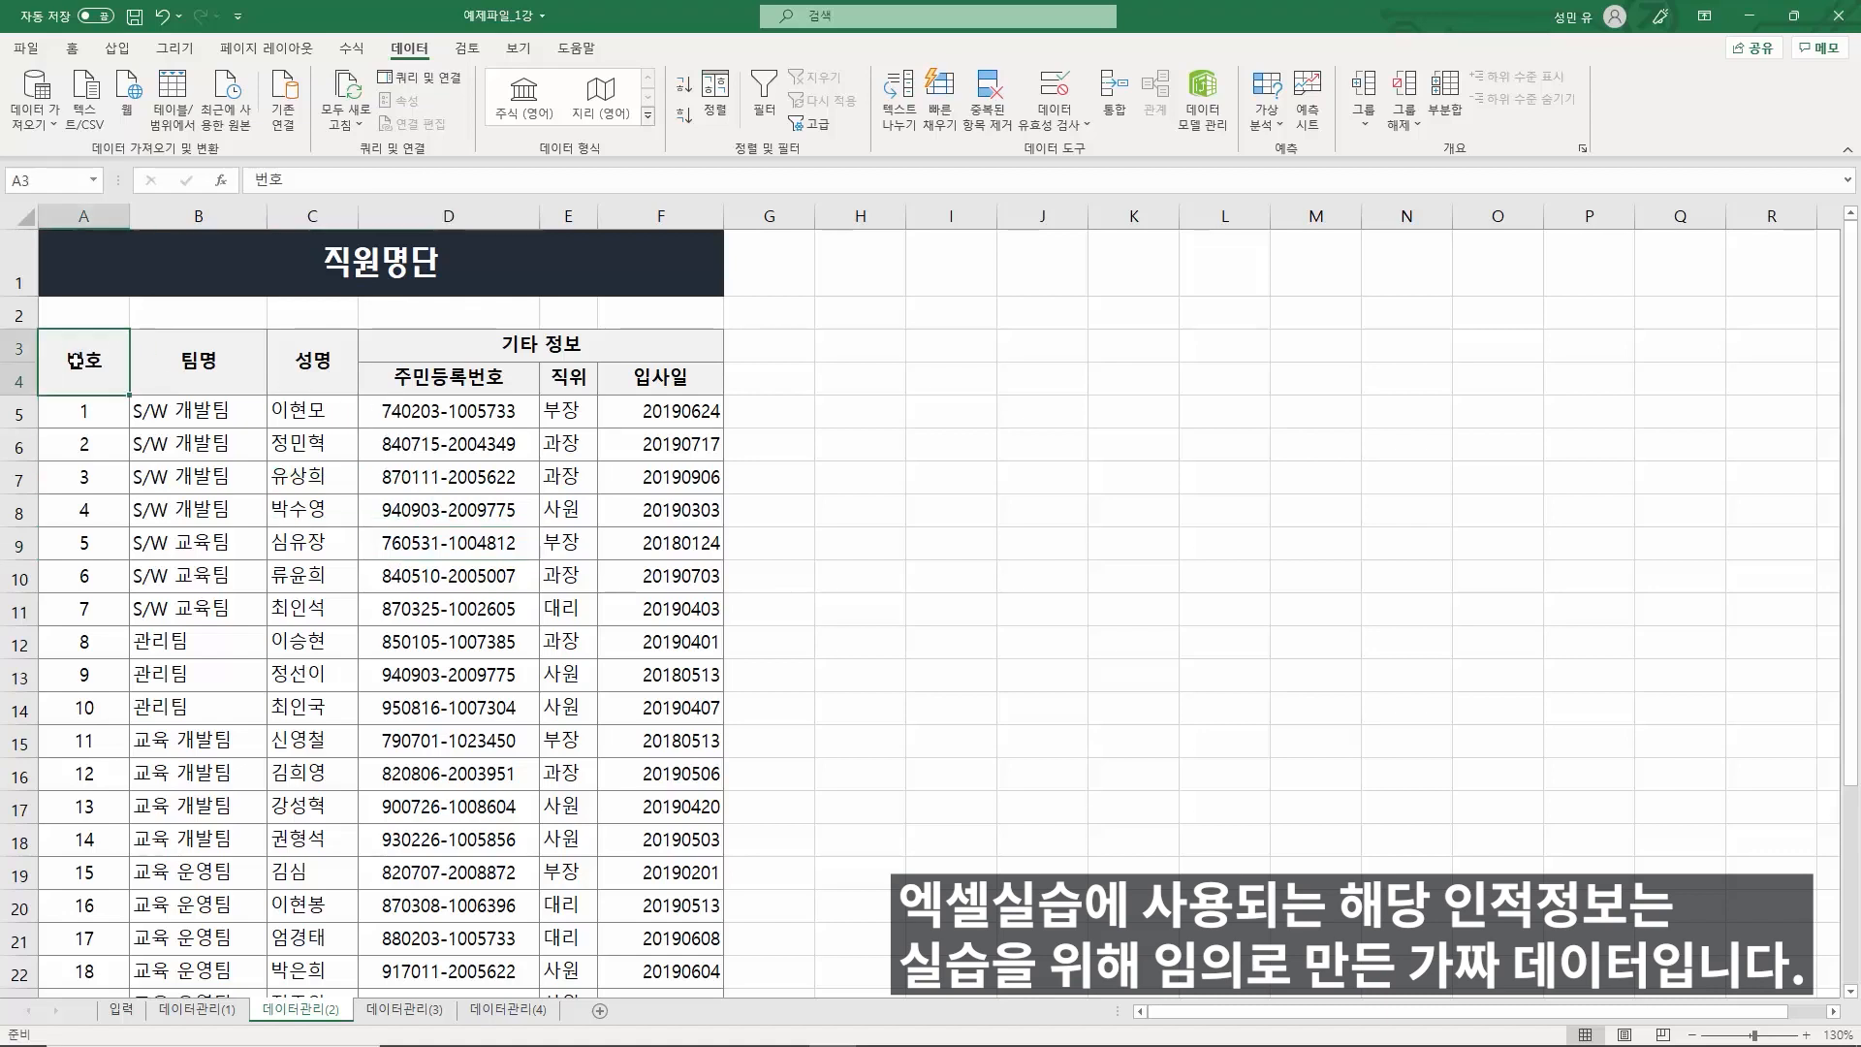
drag(75, 361, 286, 355)
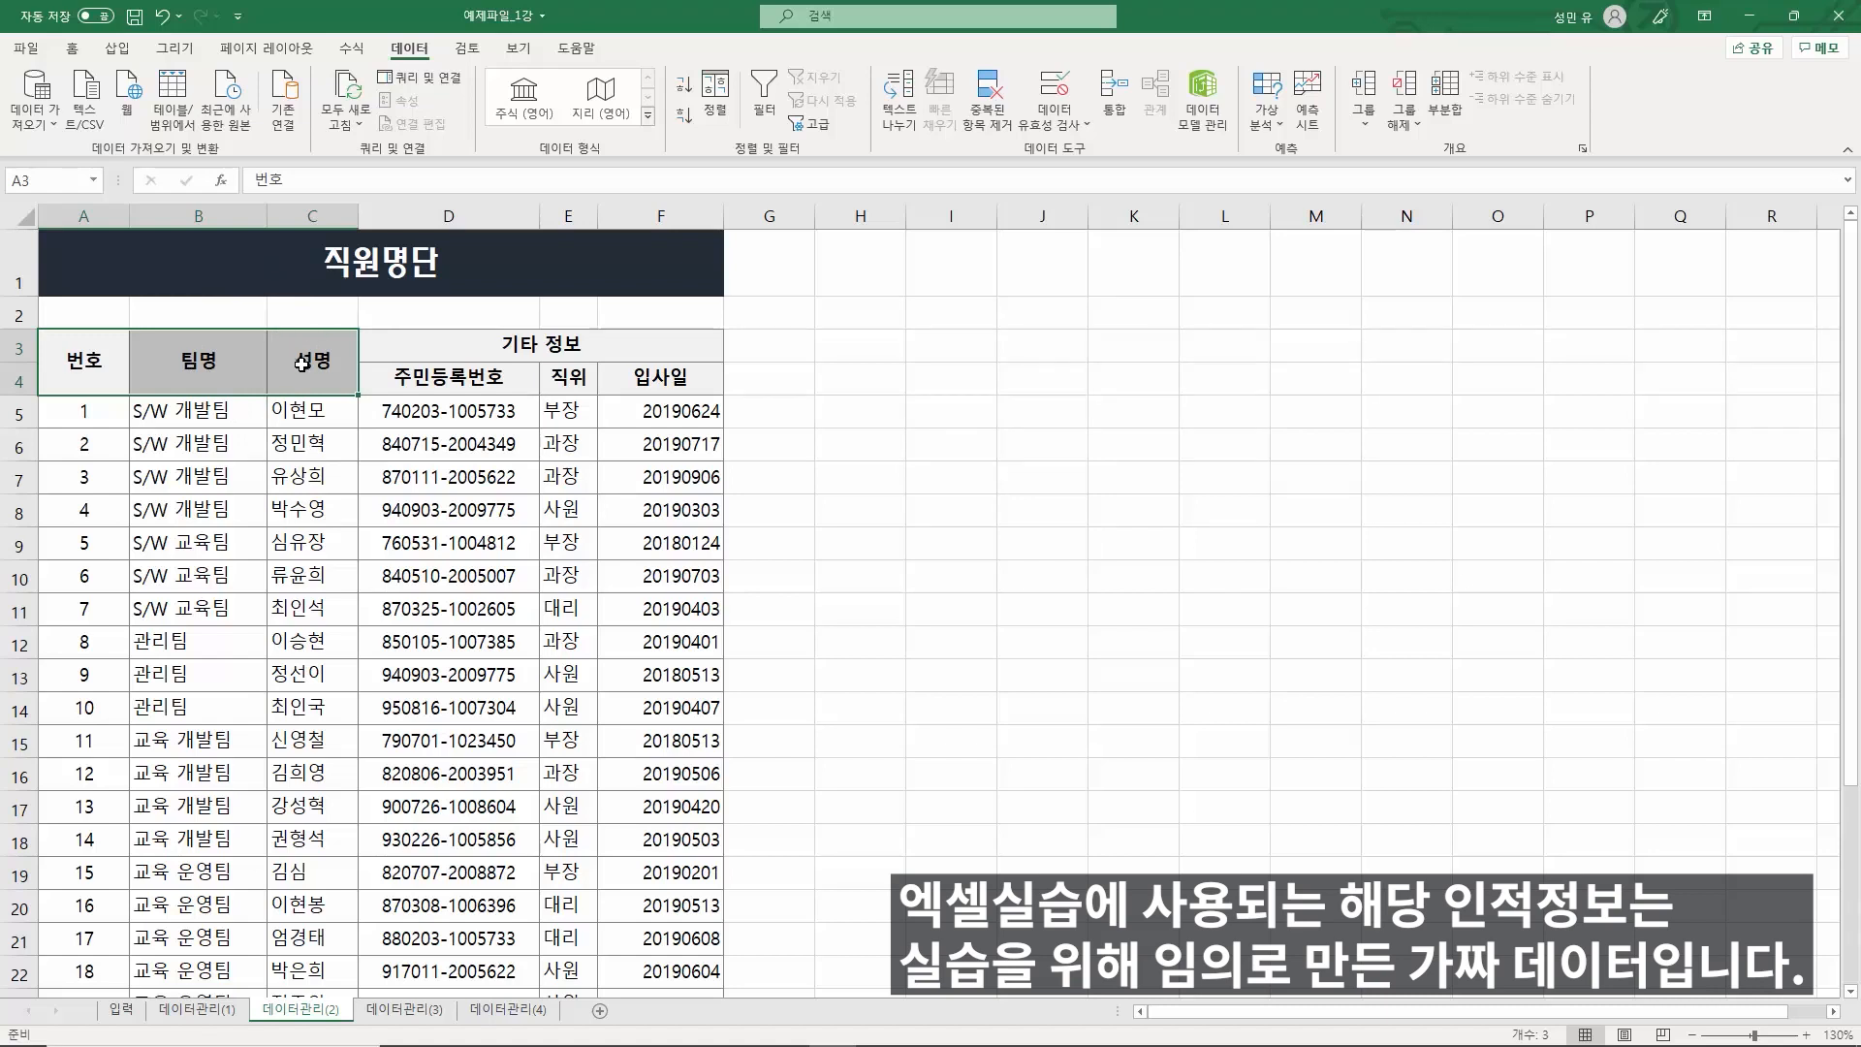
click(82, 51)
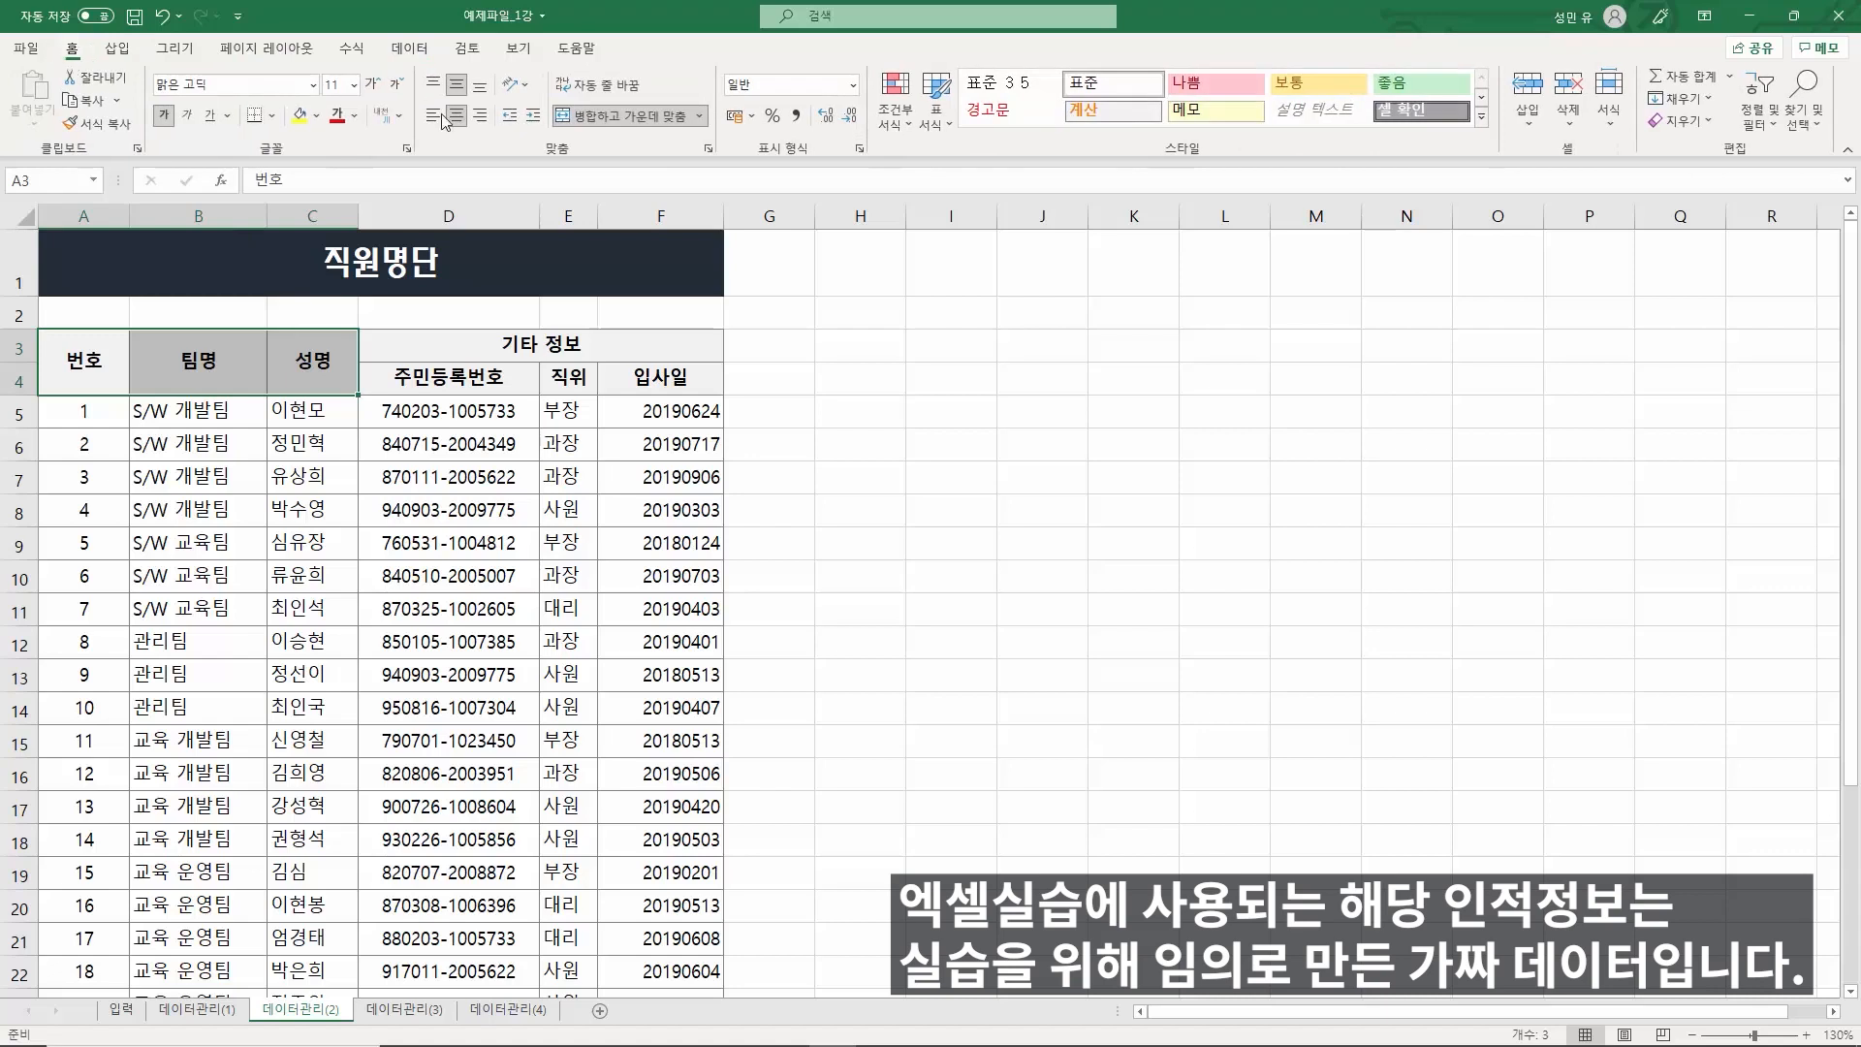
click(648, 122)
click(291, 474)
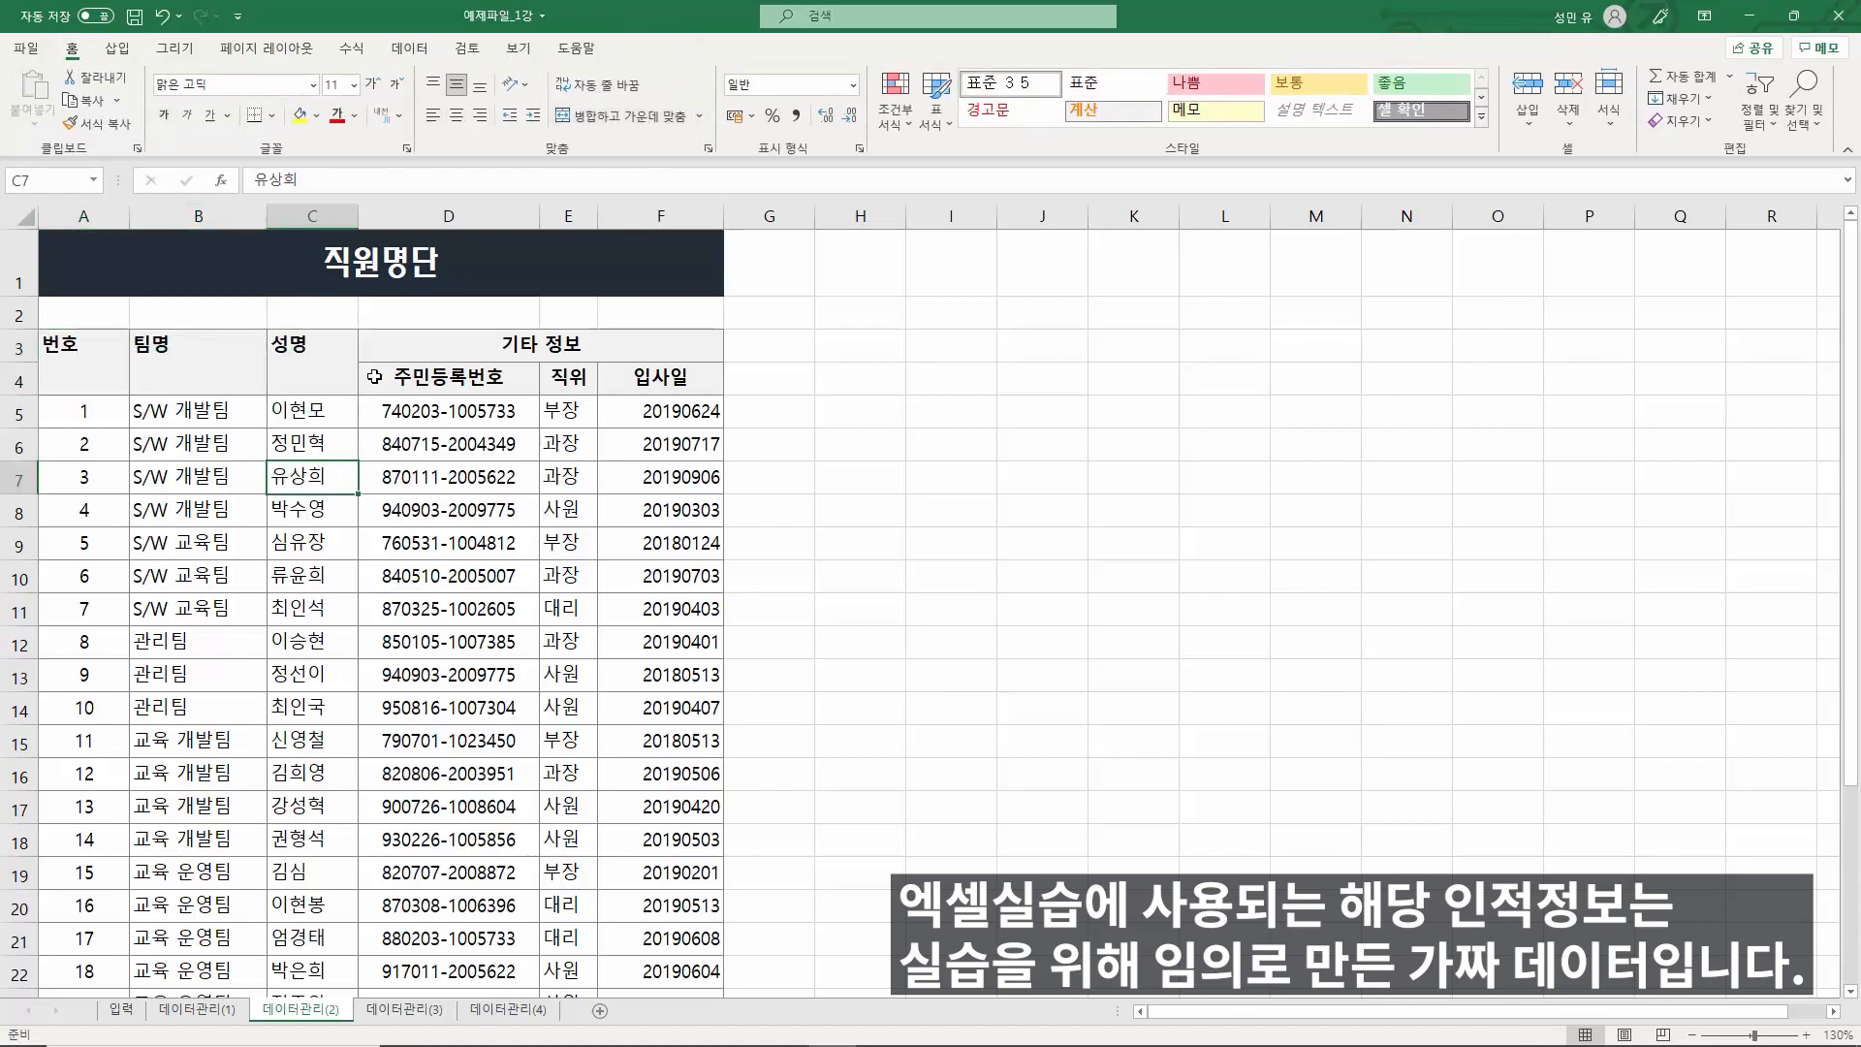
- Copy the 번호, 팀명 and 성명 headers from A3:C3 down into A4:C4
drag(72, 349, 299, 349)
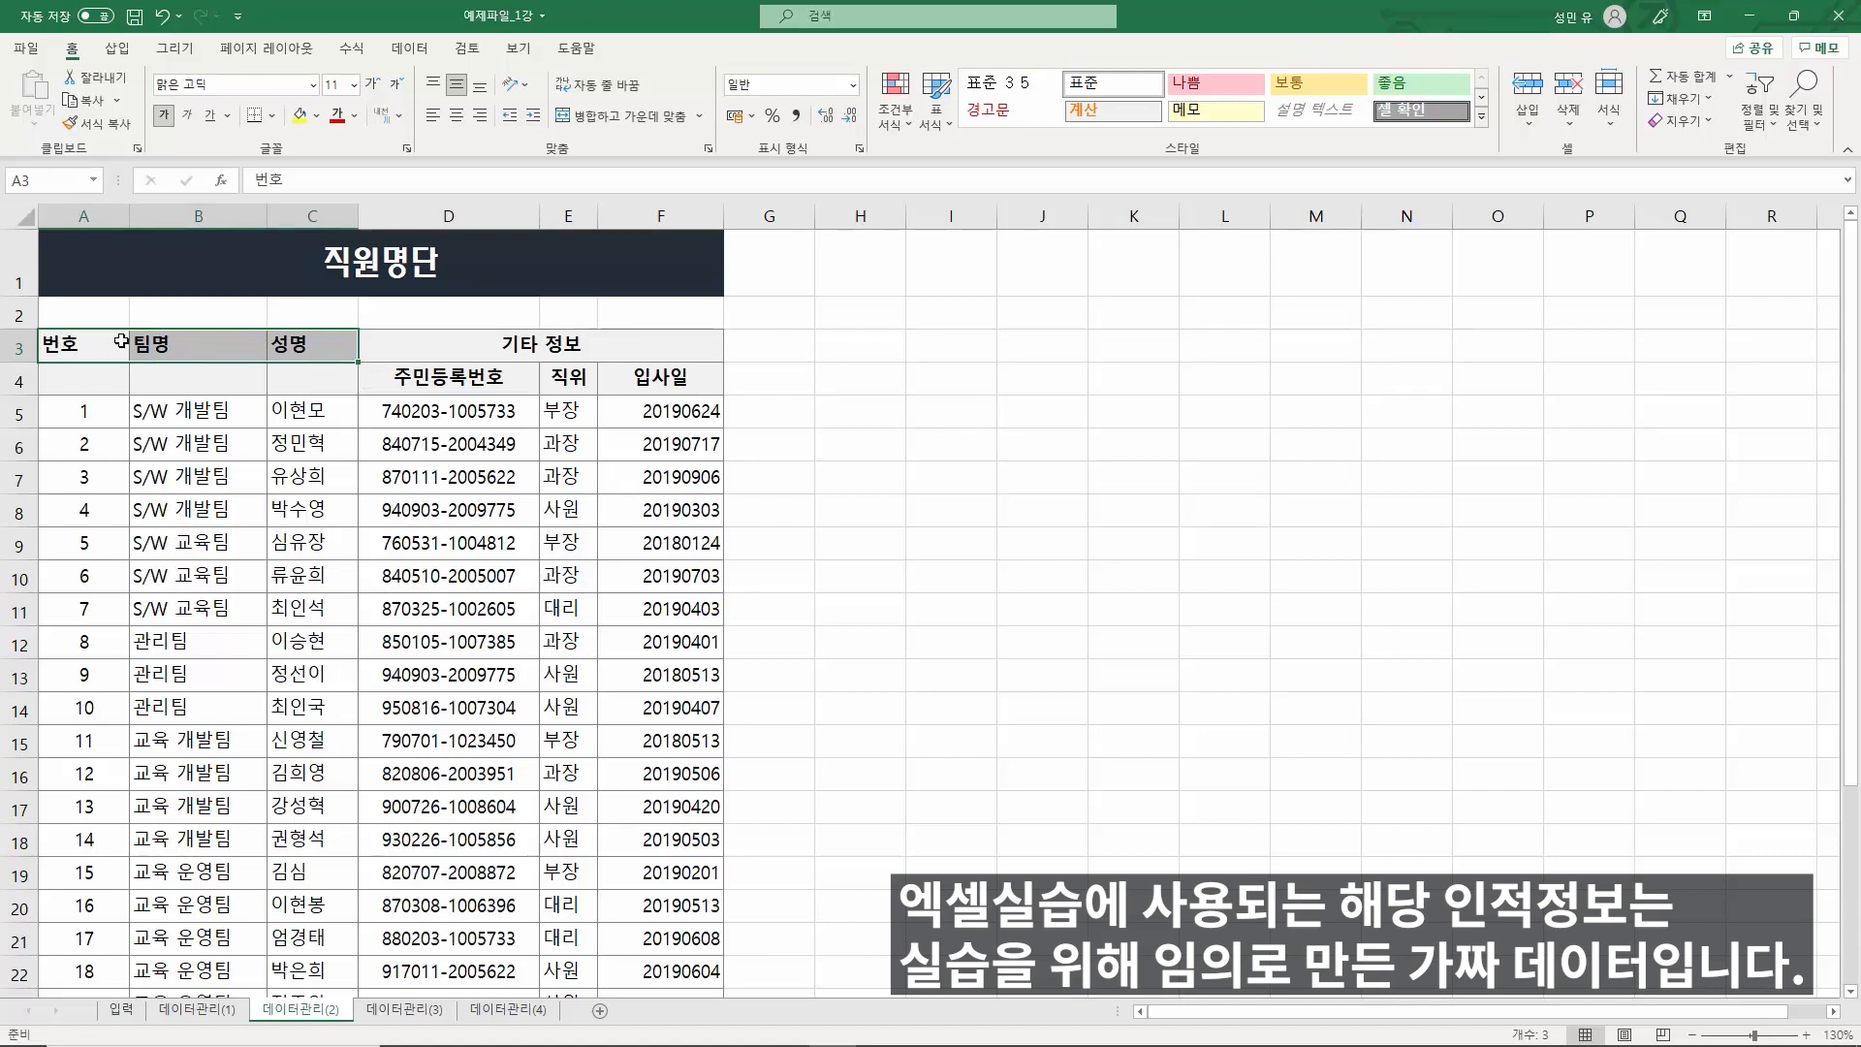
click(289, 377)
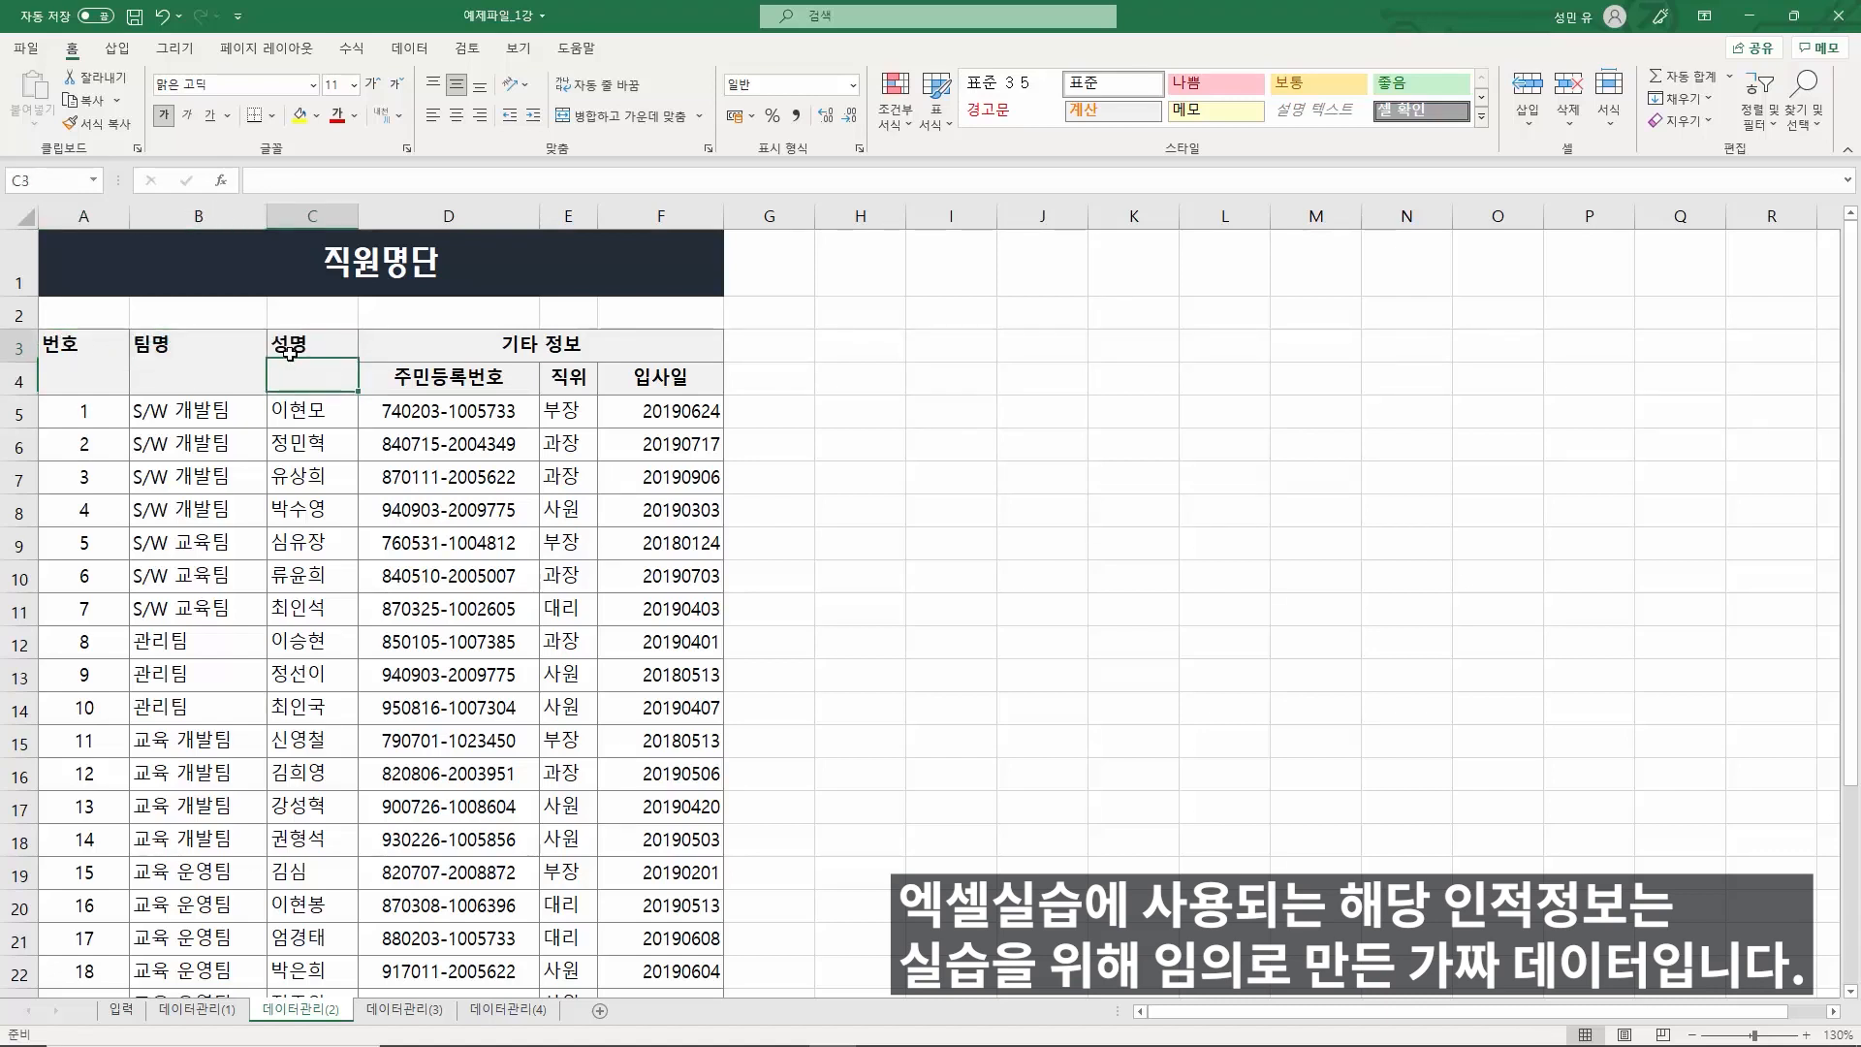
drag(67, 346, 302, 355)
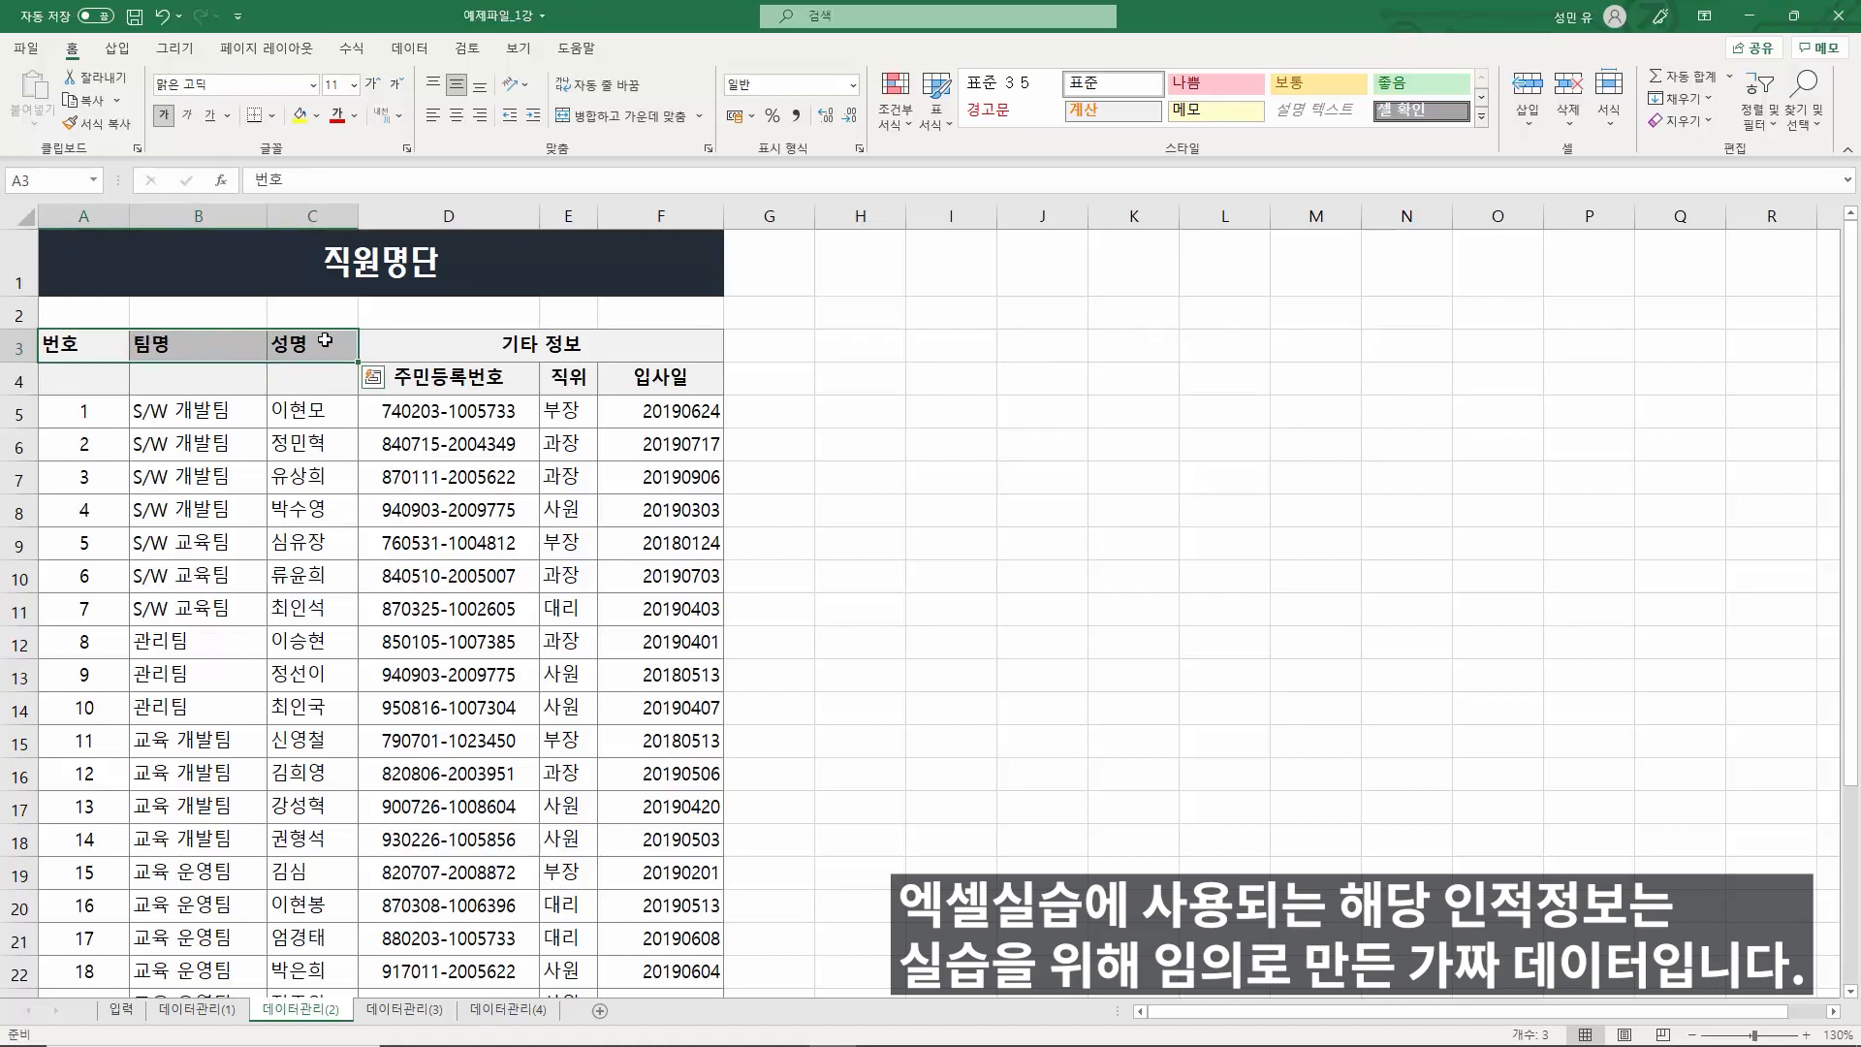
drag(356, 362, 361, 389)
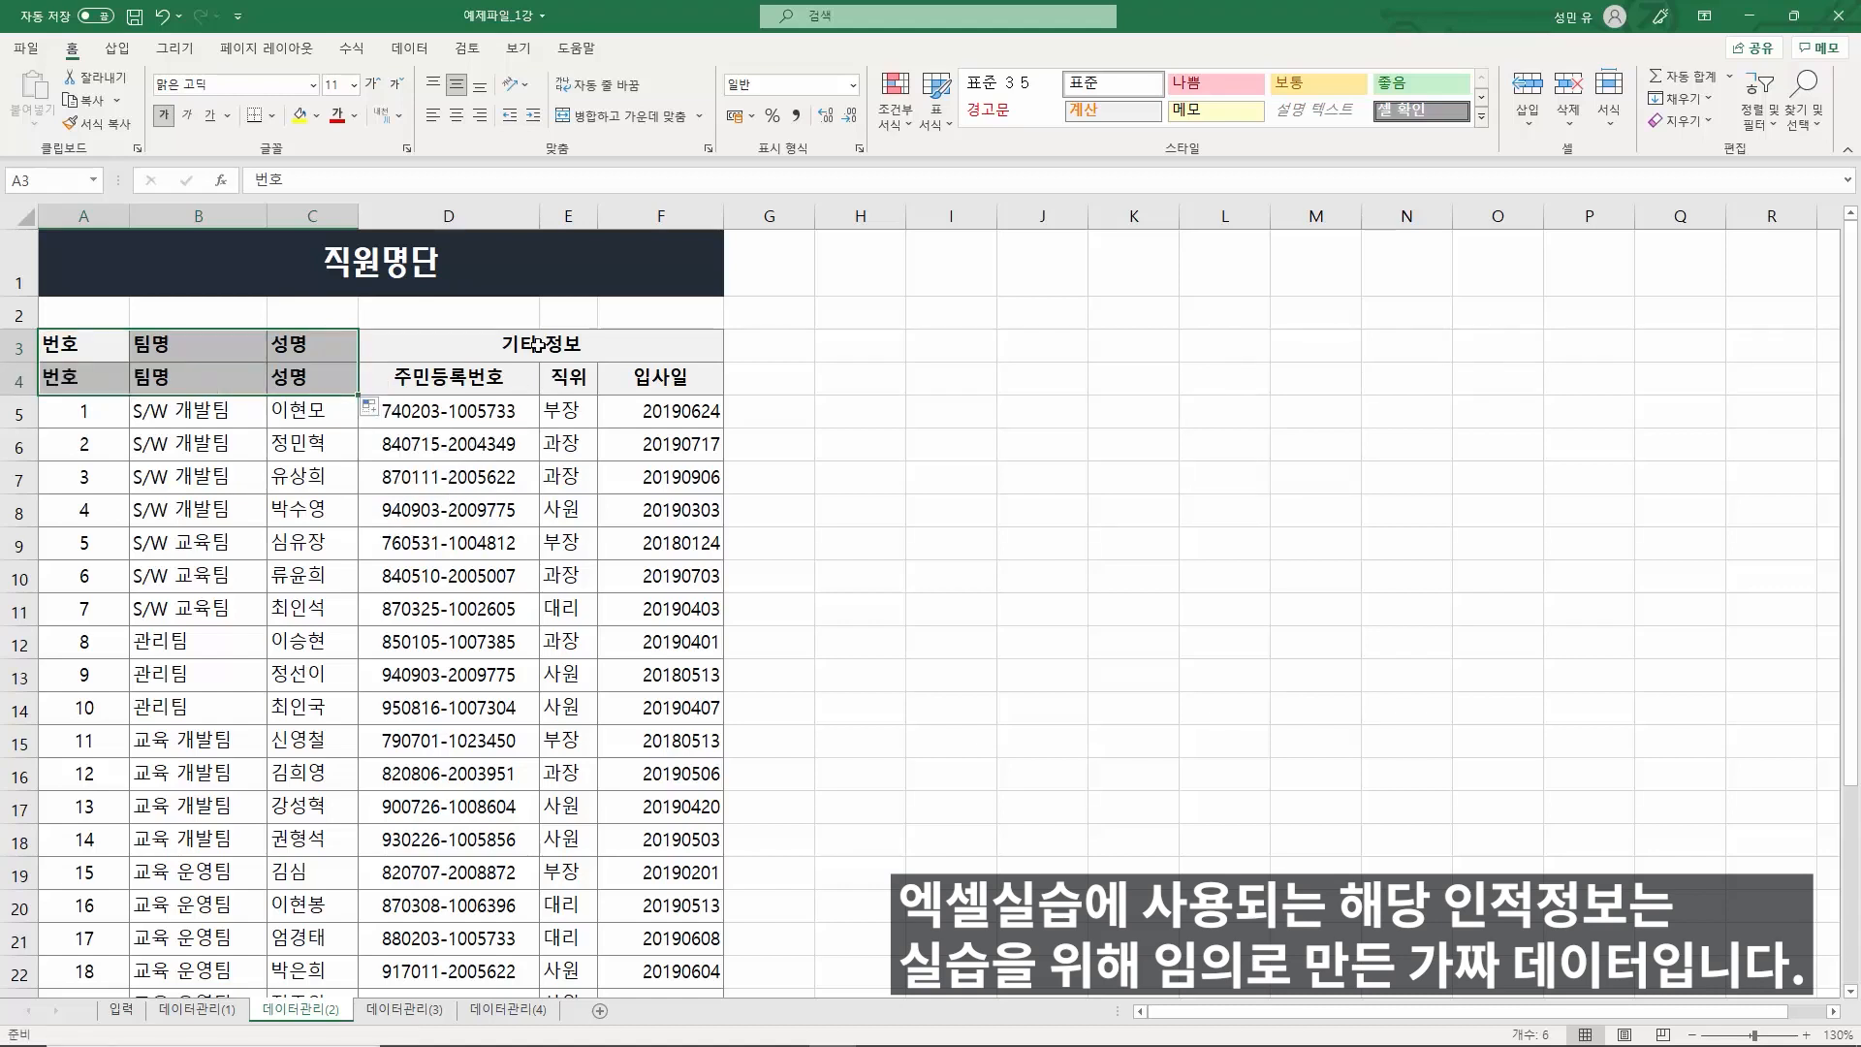
- Delete row 3, which holds the merged 기타 정보 header, leaving a single header row
click(17, 347)
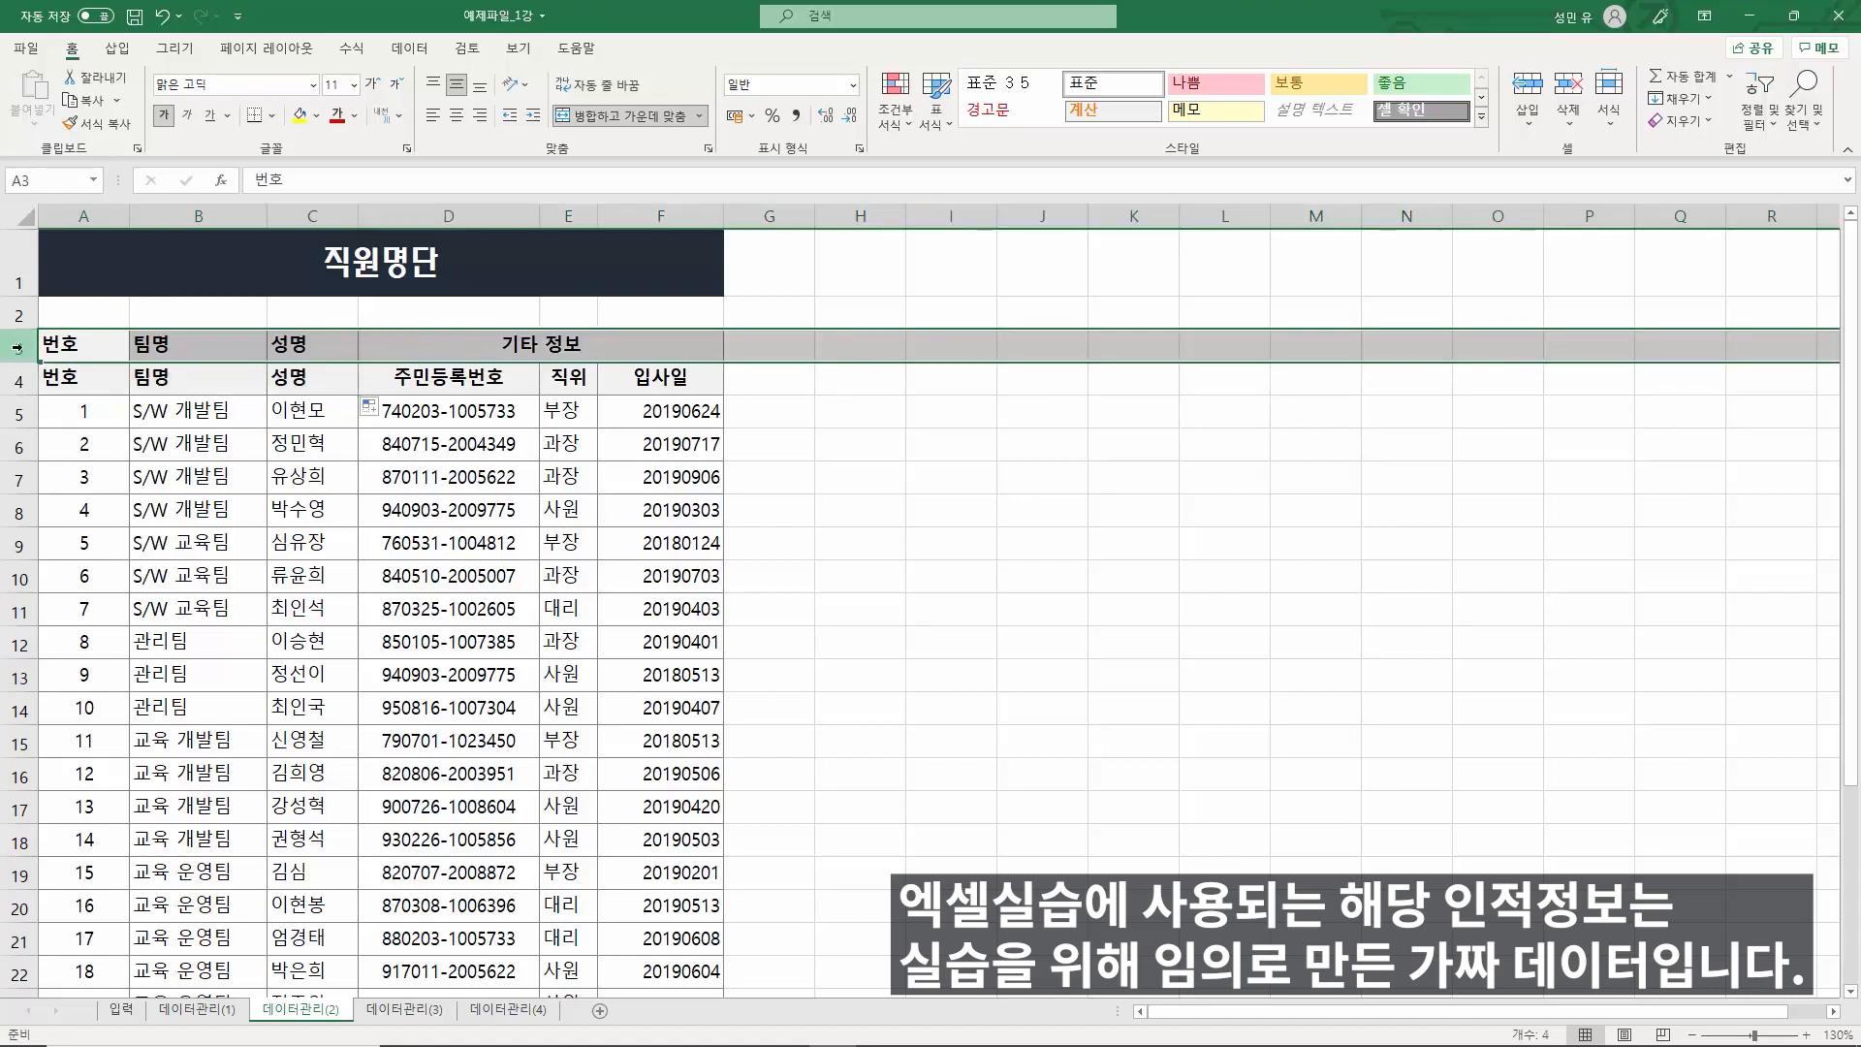
right_click(17, 347)
click(69, 538)
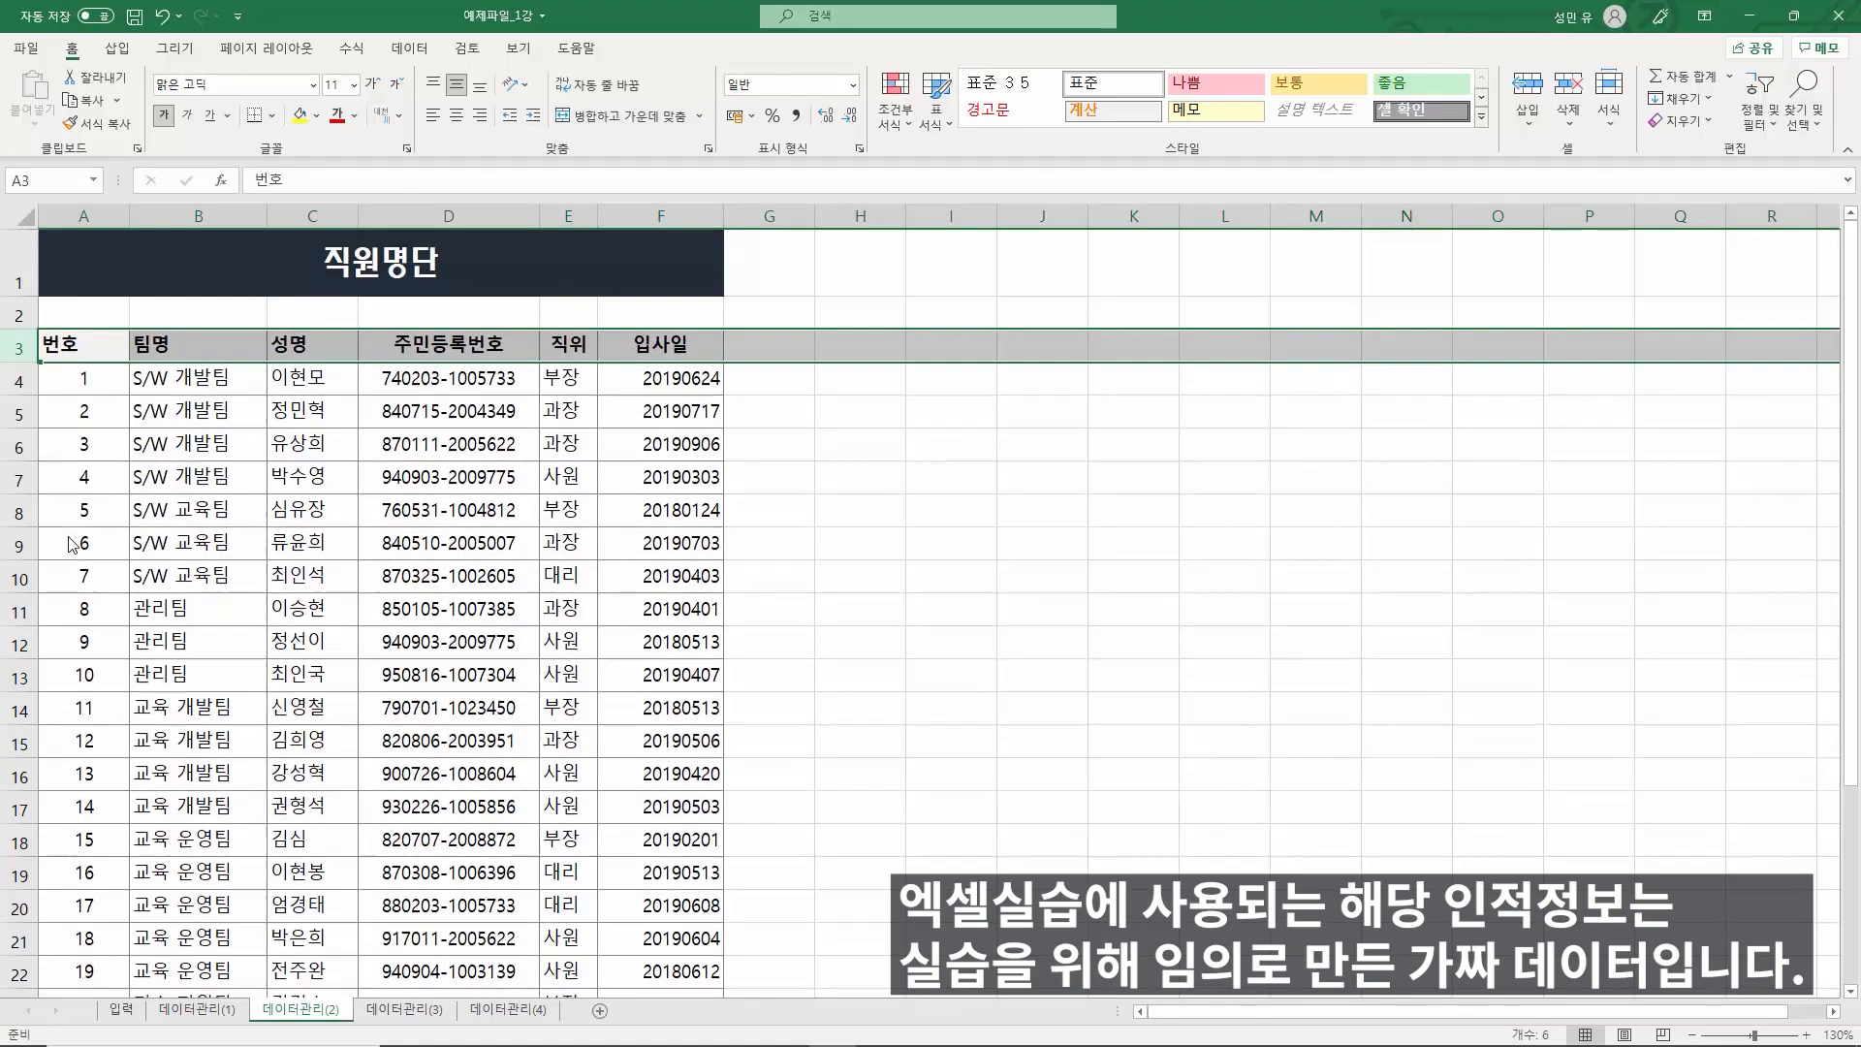
click(297, 511)
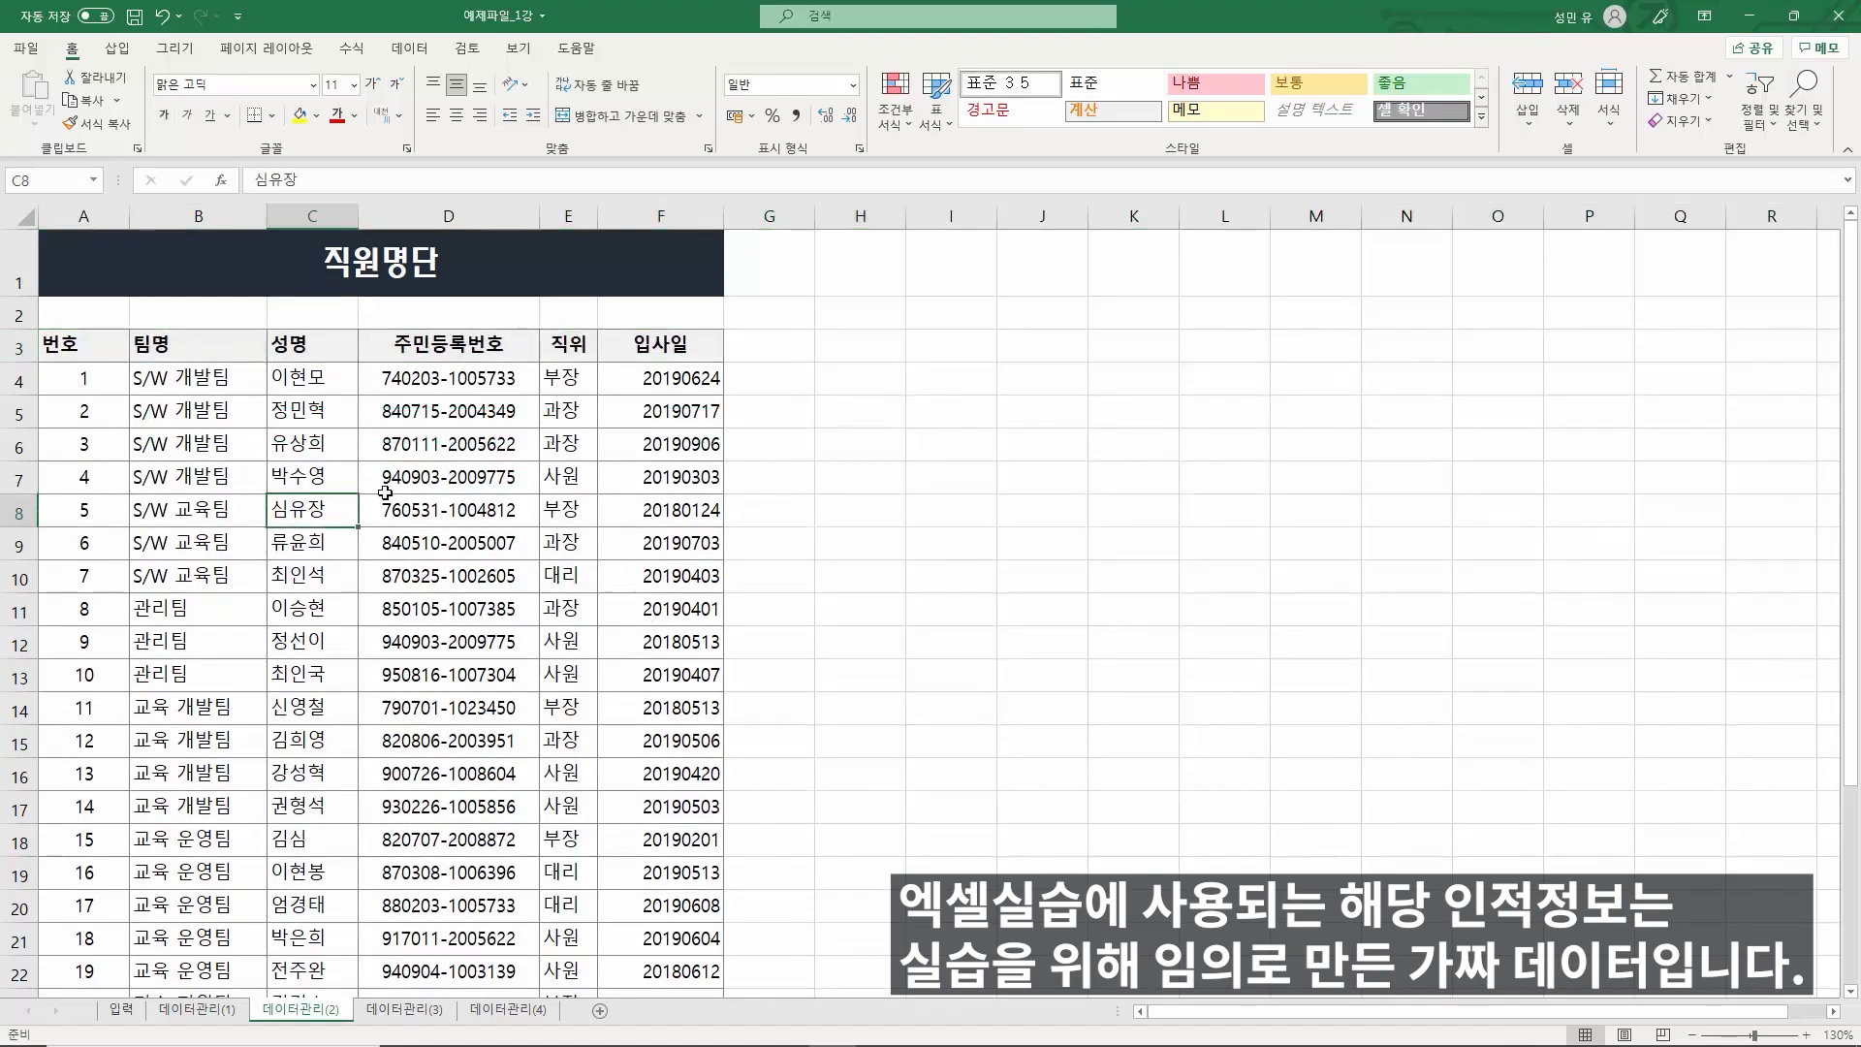
- Center the 번호, 팀명 and 성명 headers in A3:C3 horizontally
drag(75, 348, 335, 349)
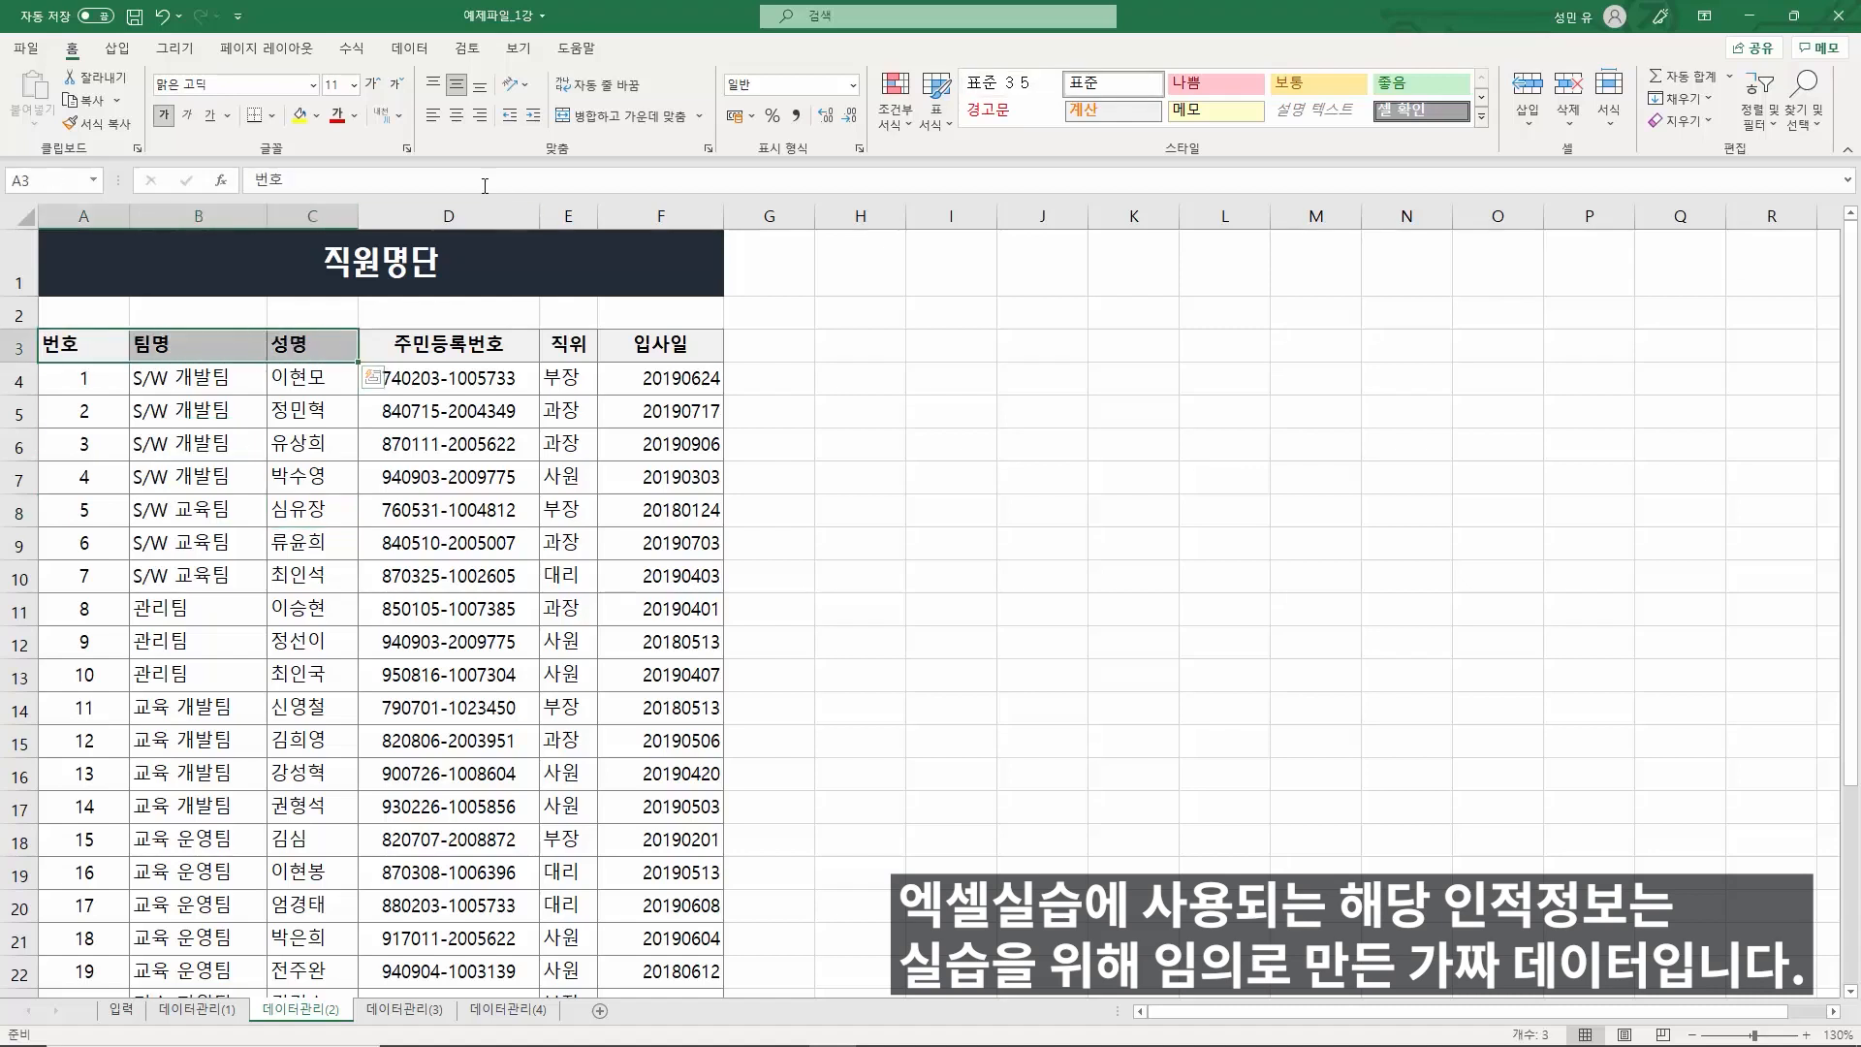
click(464, 116)
click(261, 485)
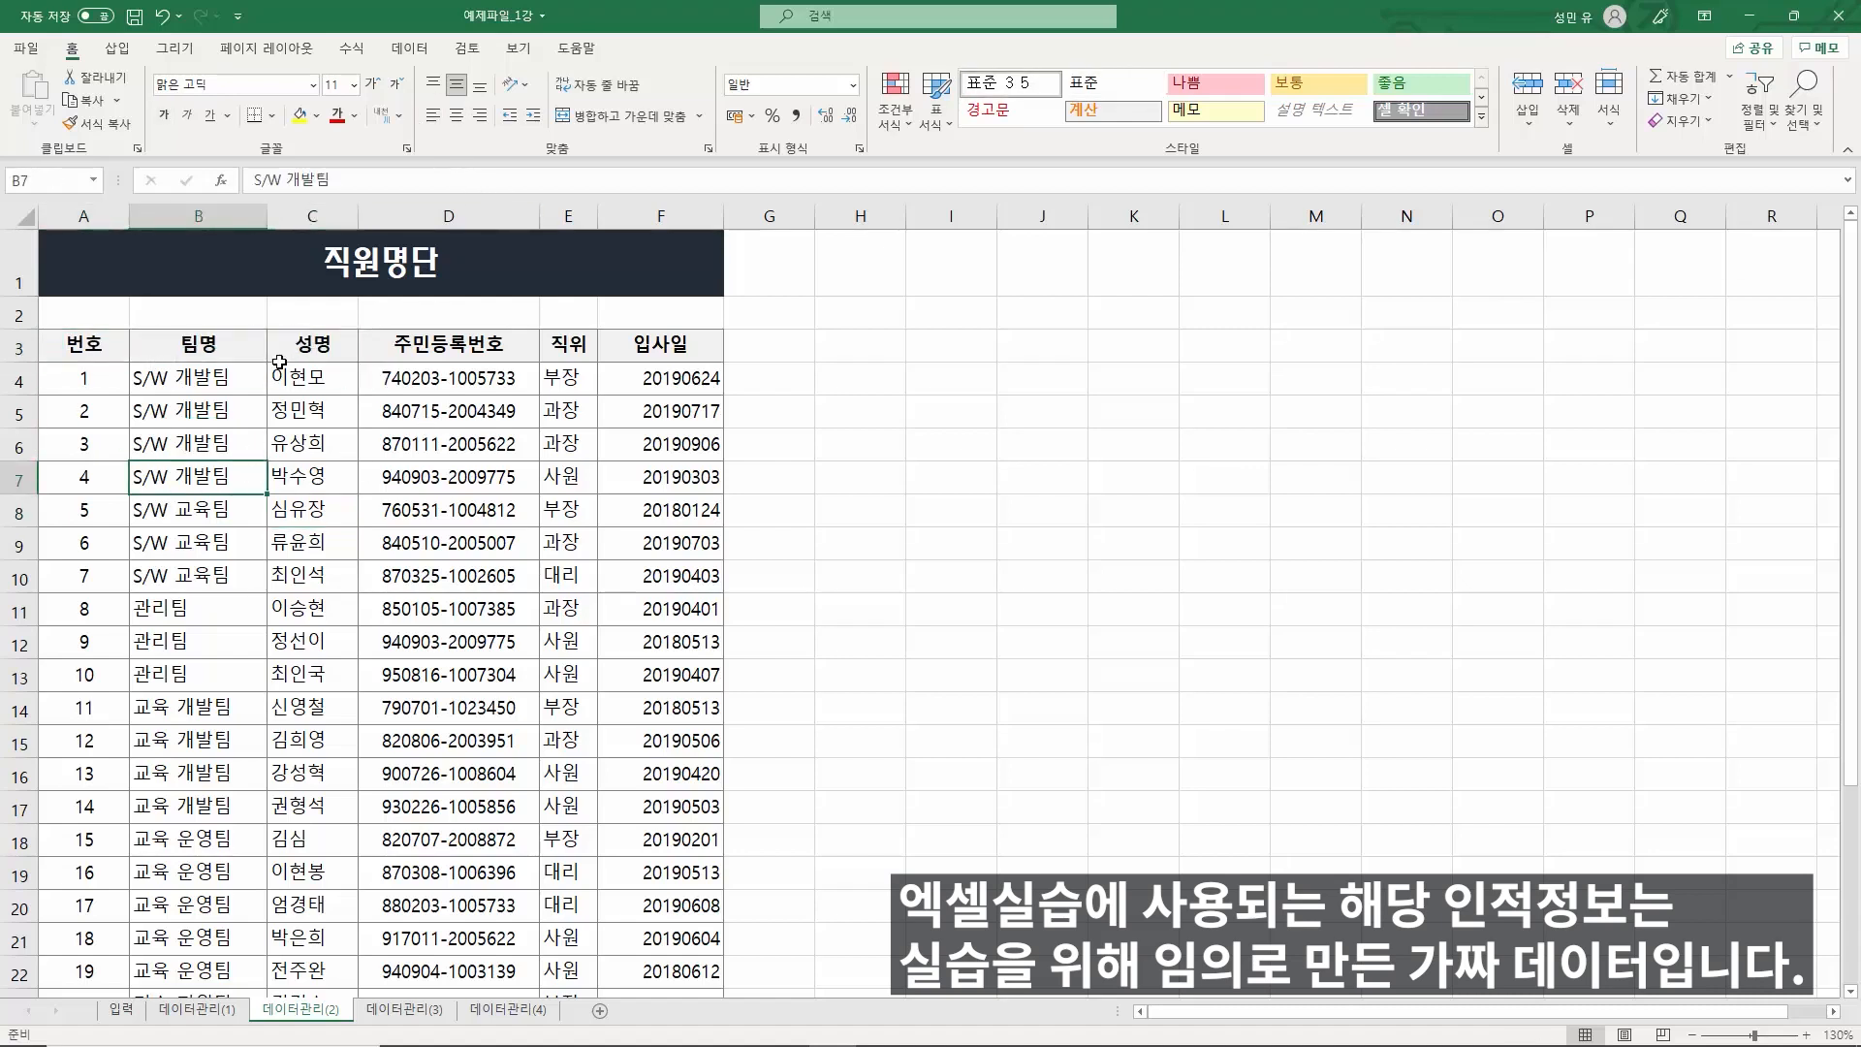
- Turn on filtering for the employee table from a cell inside the data
click(369, 564)
click(388, 647)
click(221, 571)
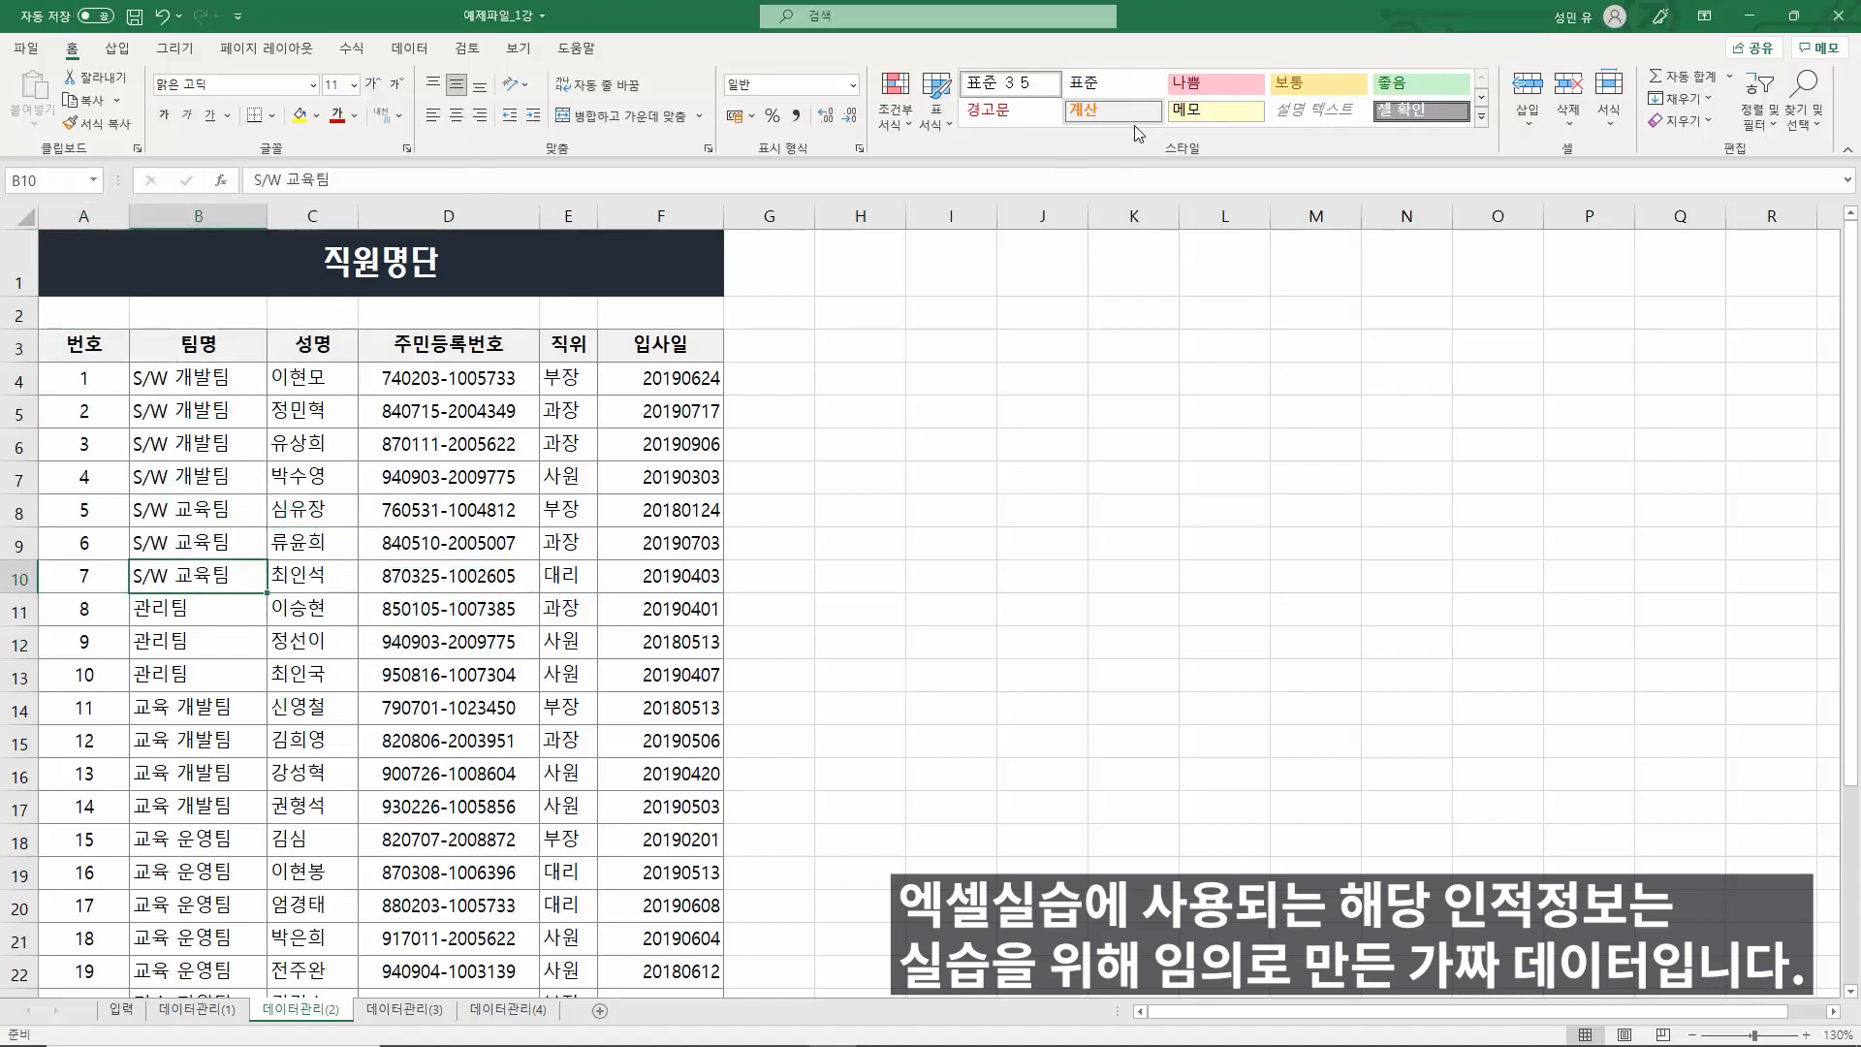
click(409, 48)
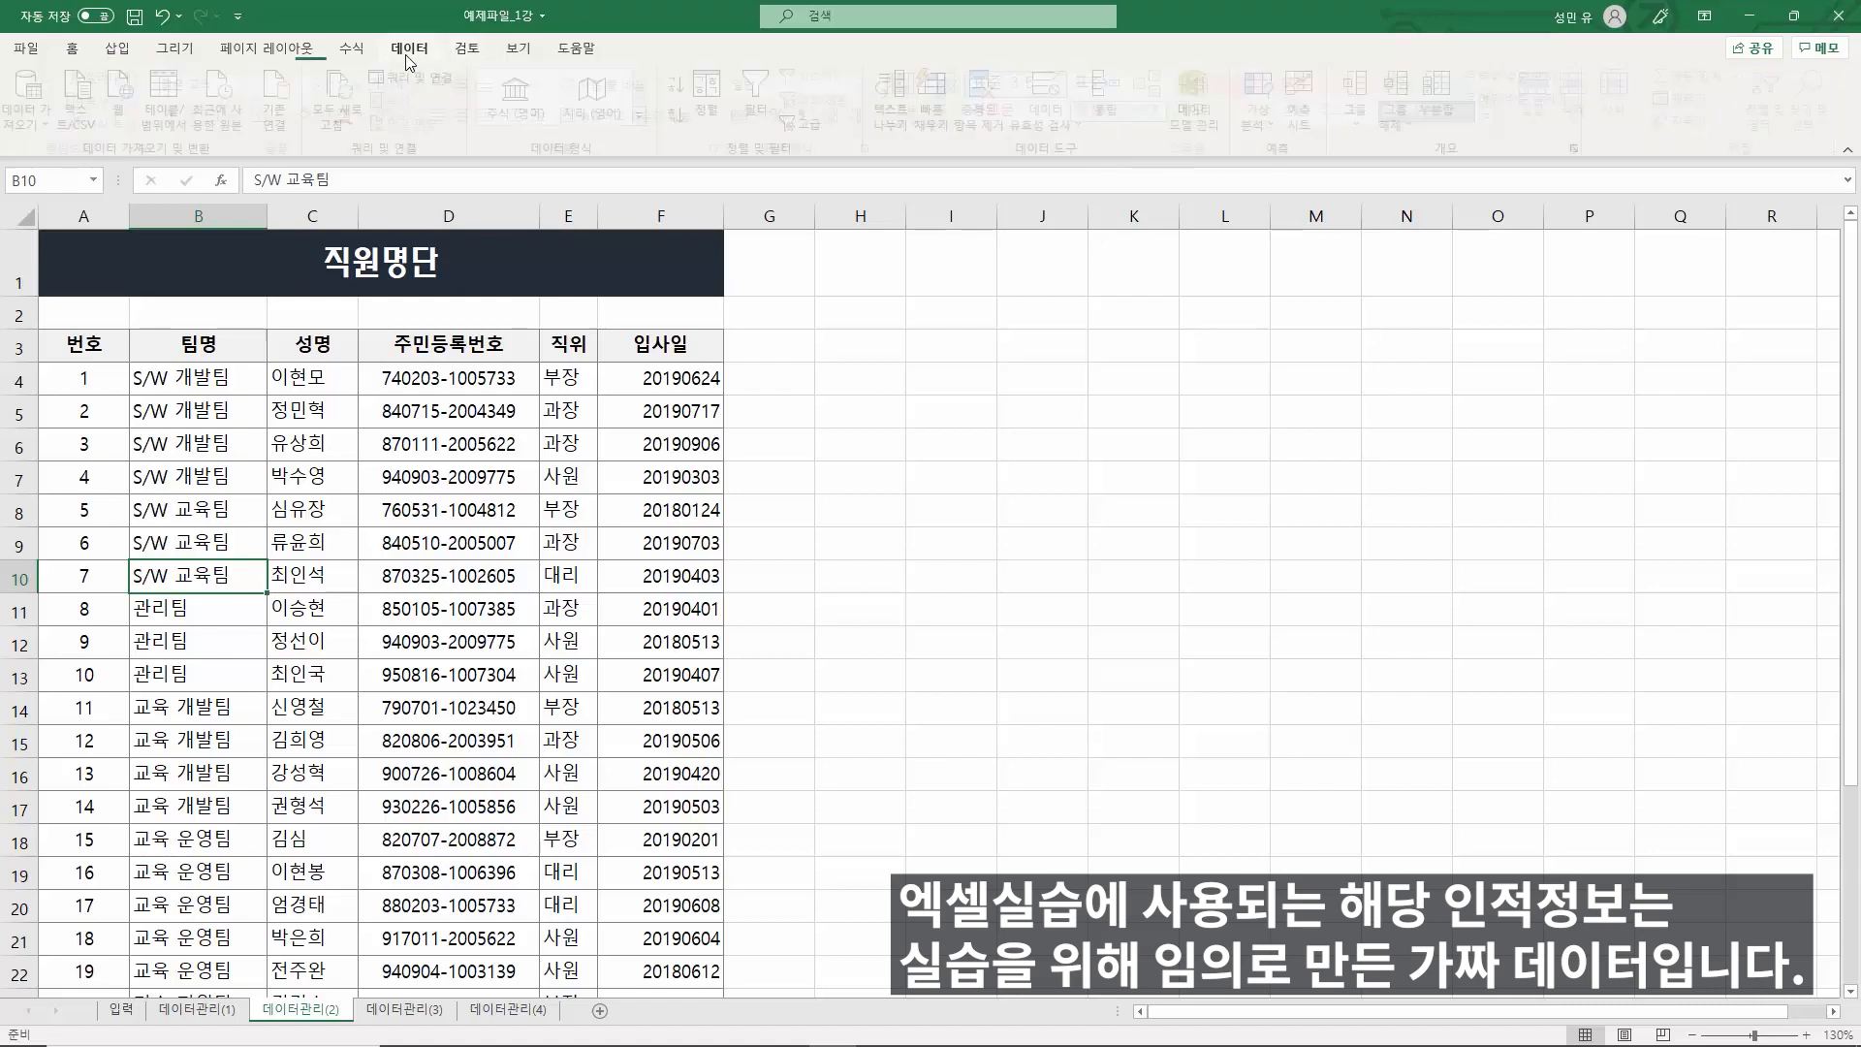
click(765, 92)
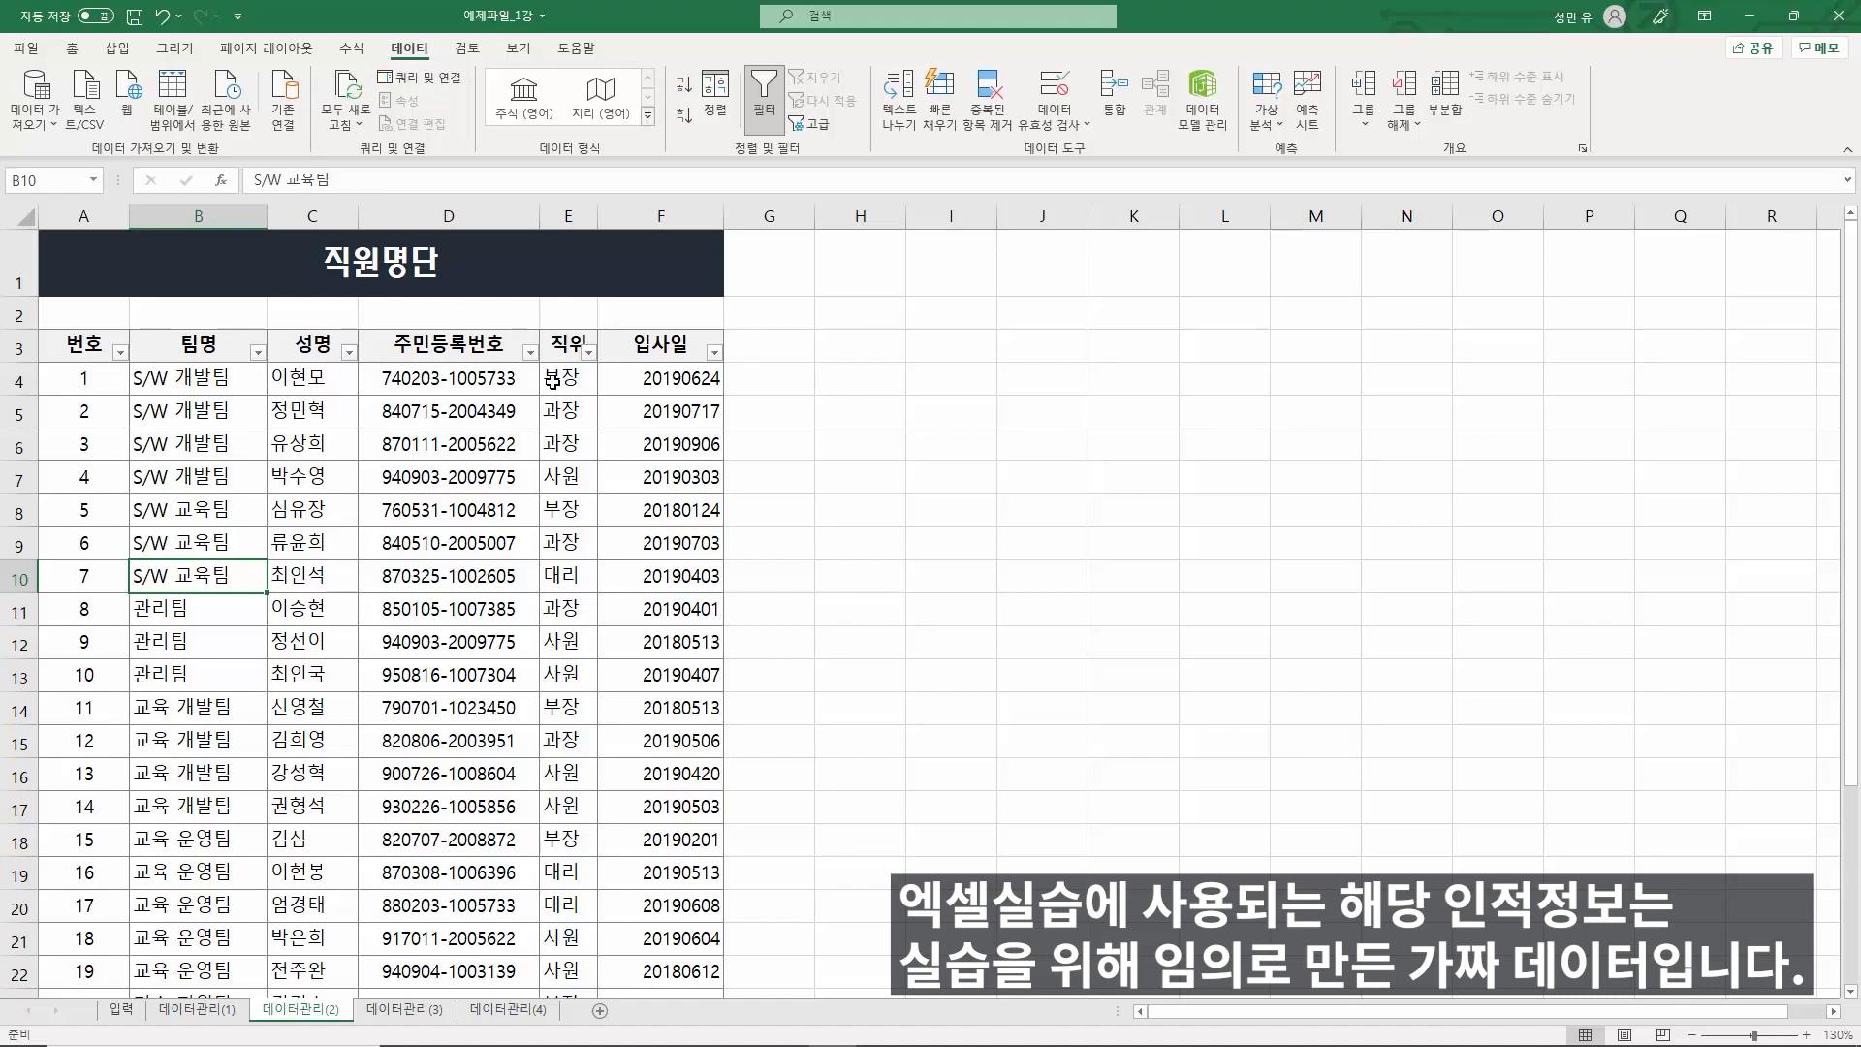
- Open the 데이터관리(3) sheet and highlight the S/W 교육팀 block A9:F11 and the 관리팀 block A13:F15 in turn
click(404, 1010)
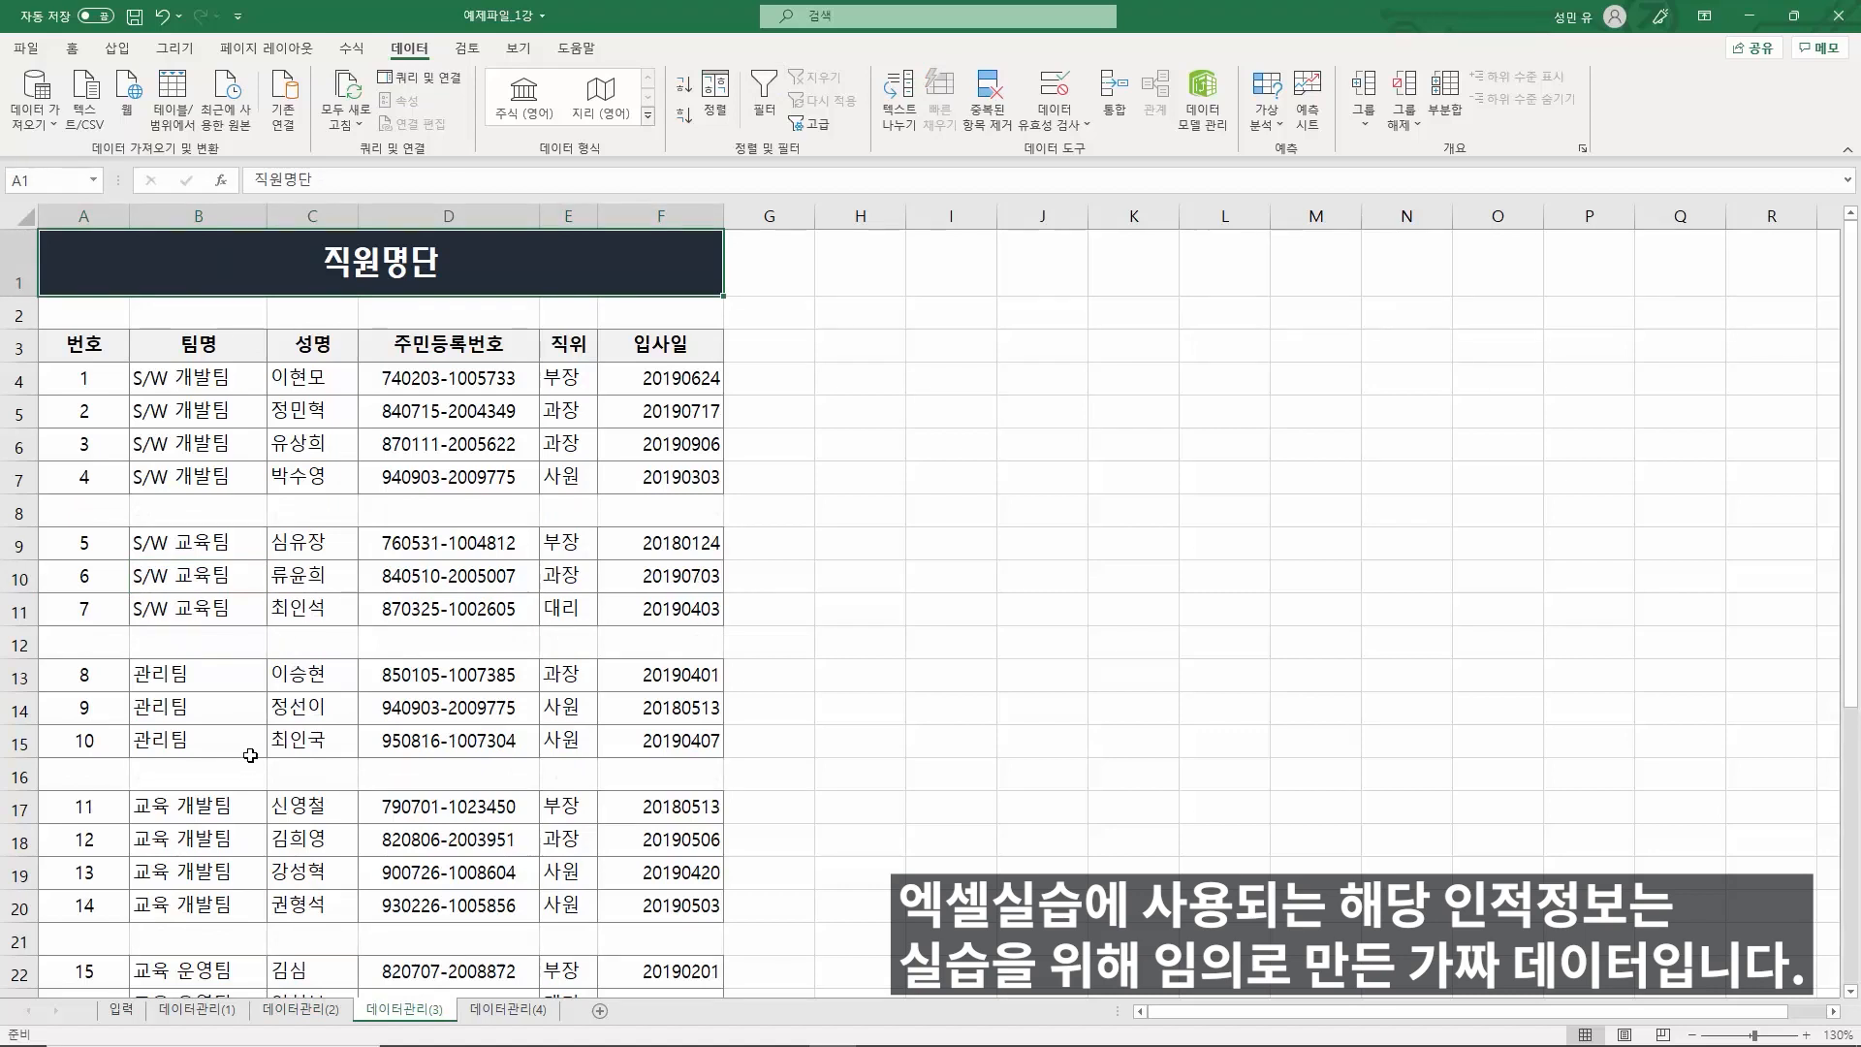
click(139, 602)
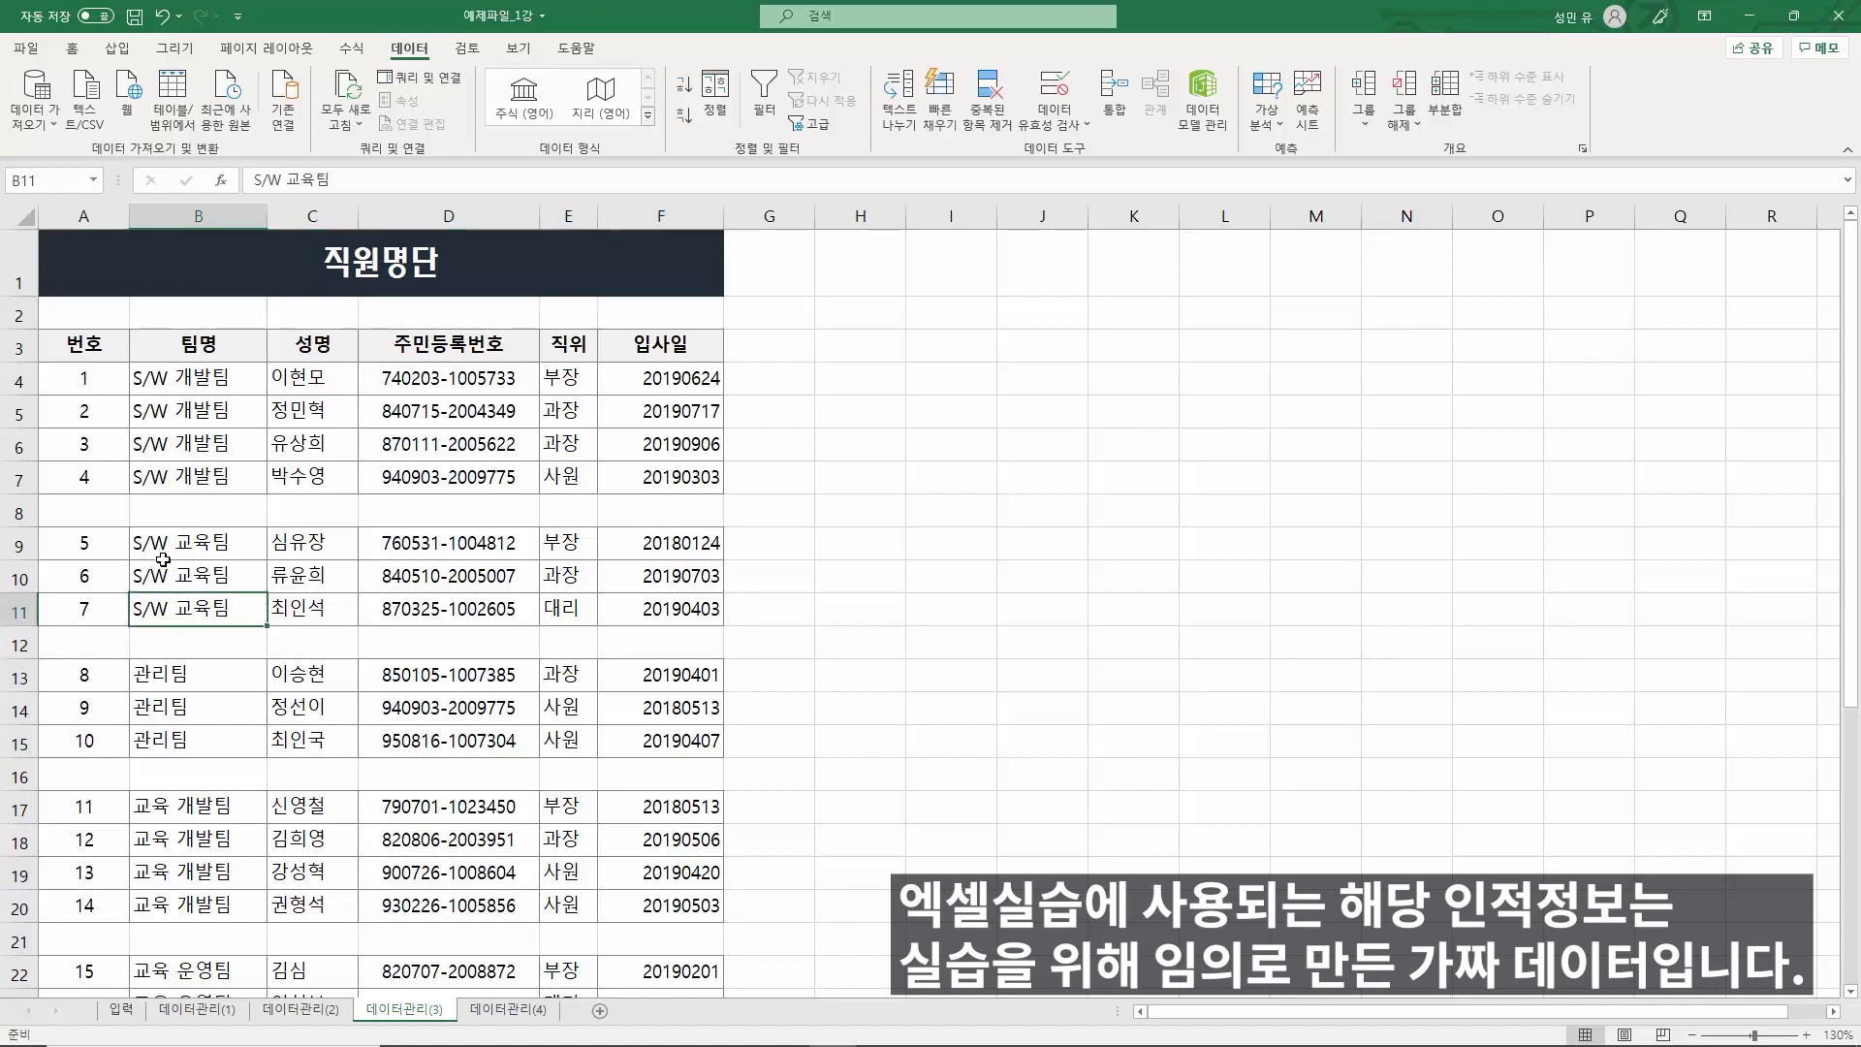
drag(93, 549, 656, 617)
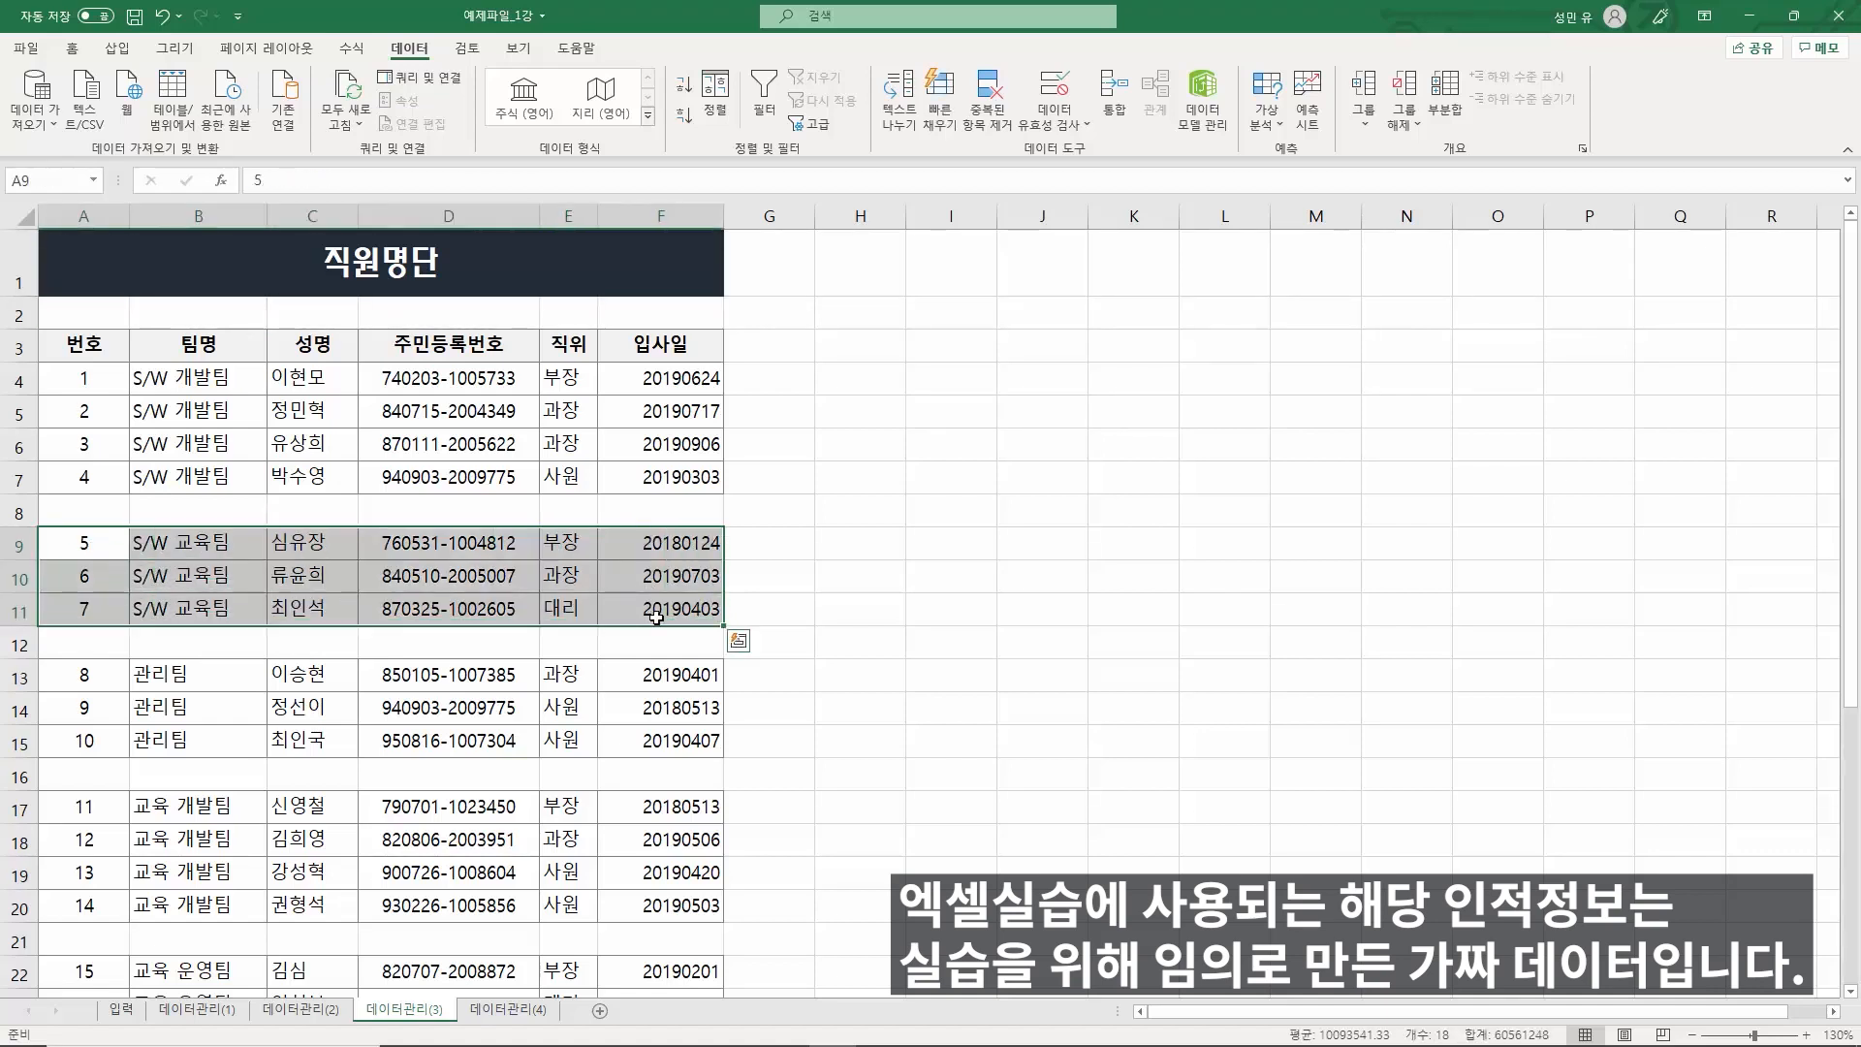
click(618, 682)
drag(100, 681, 674, 732)
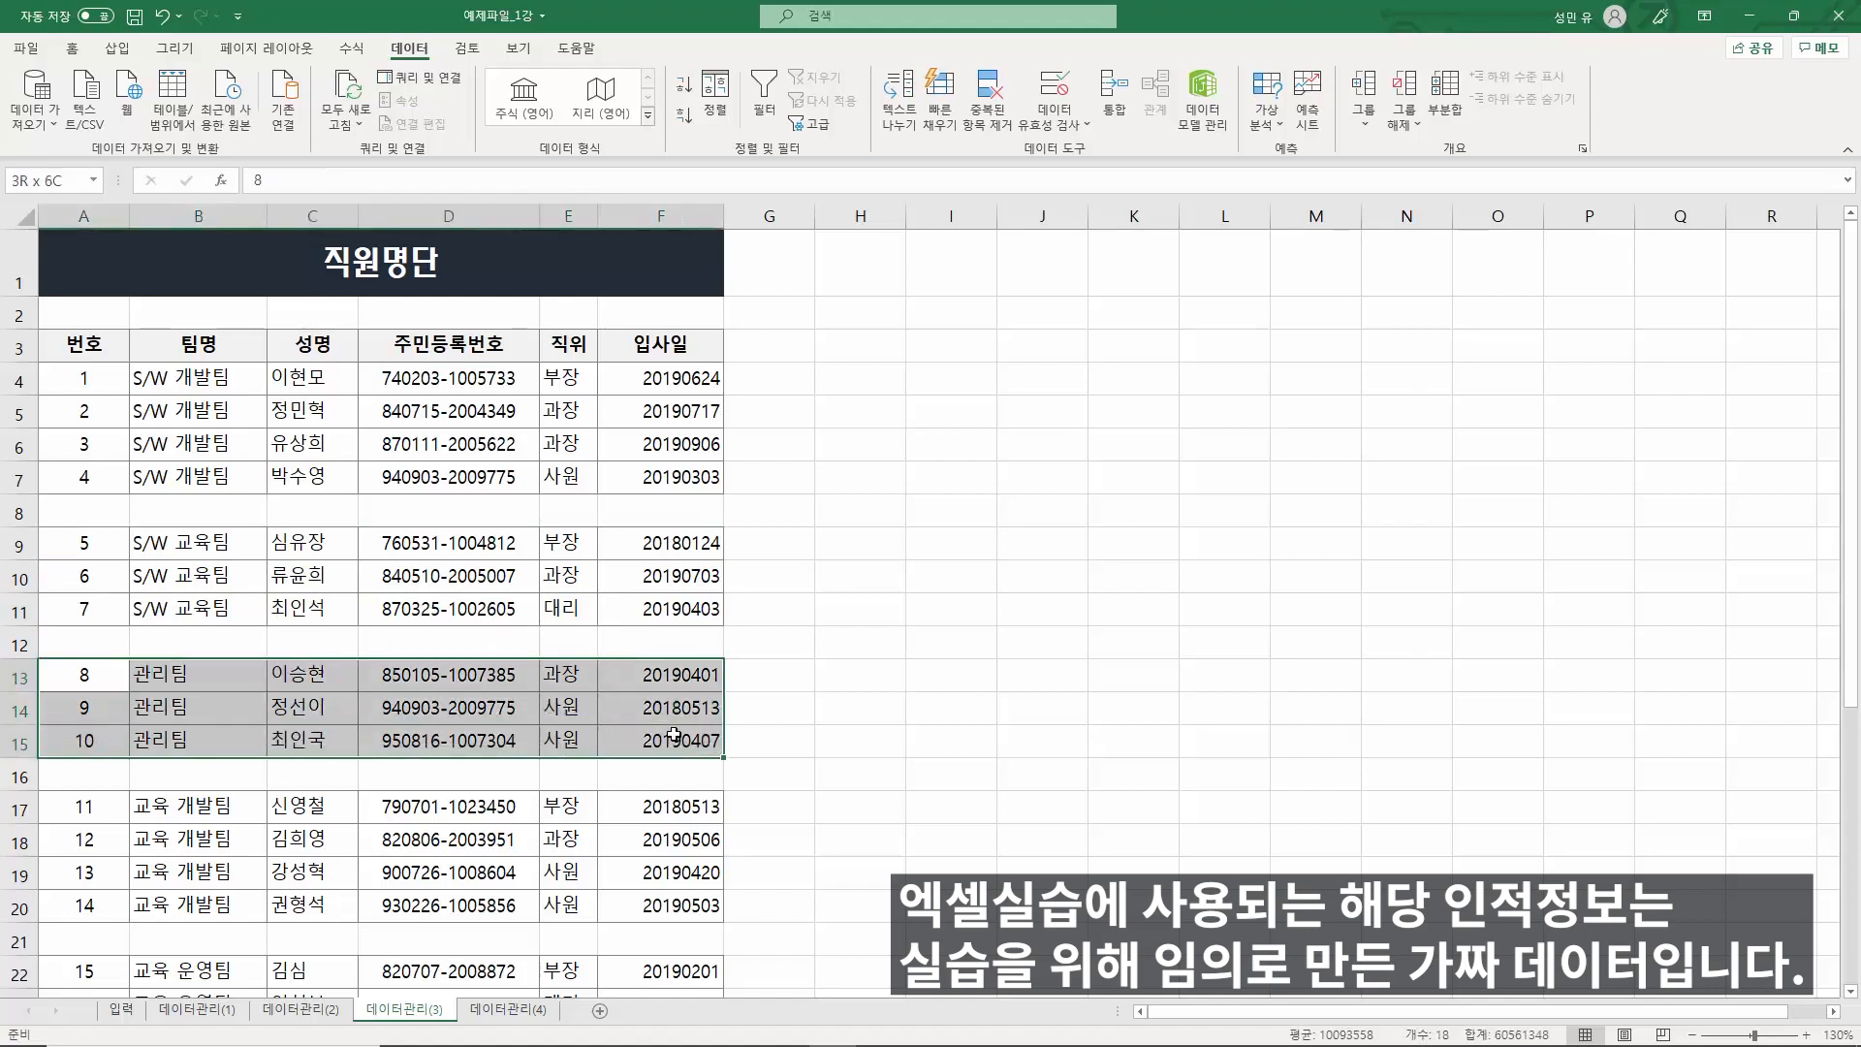
- Select the contiguous data region from a cell in each of the first four team blocks to check how blank rows split the table
click(405, 454)
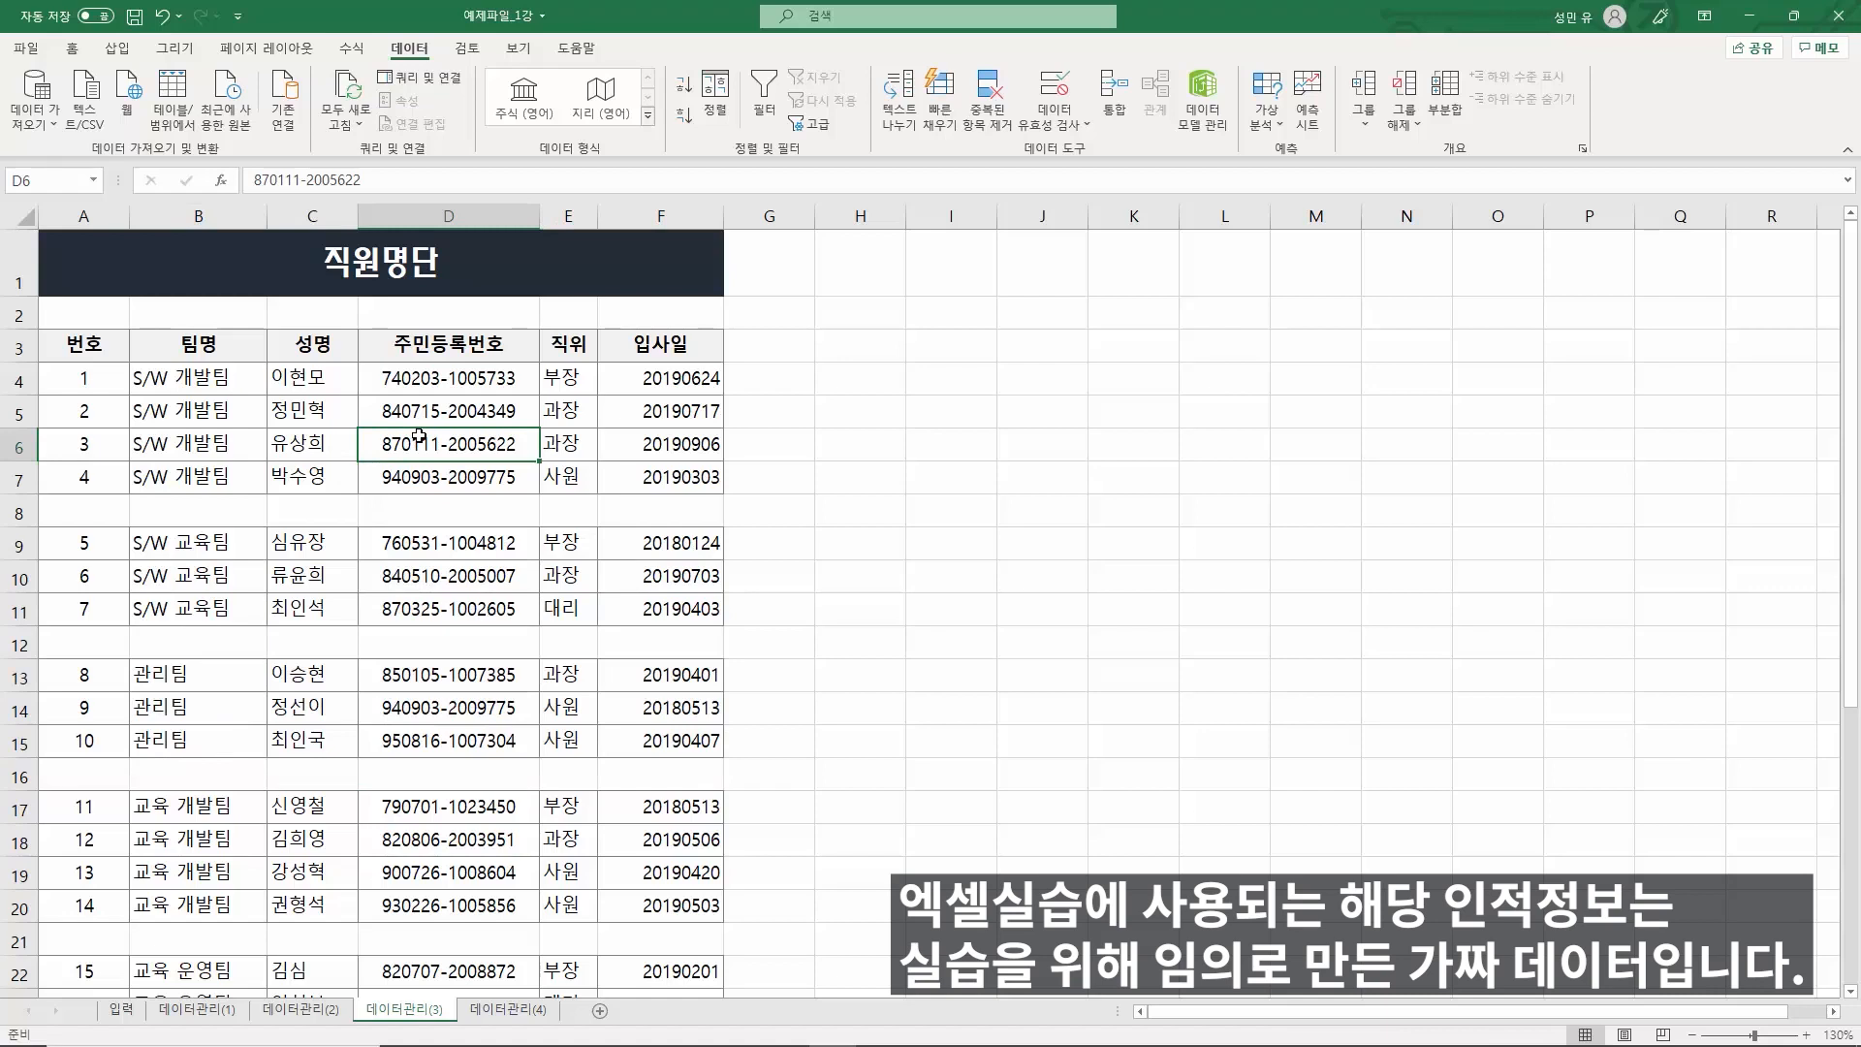
key(ctrl+a)
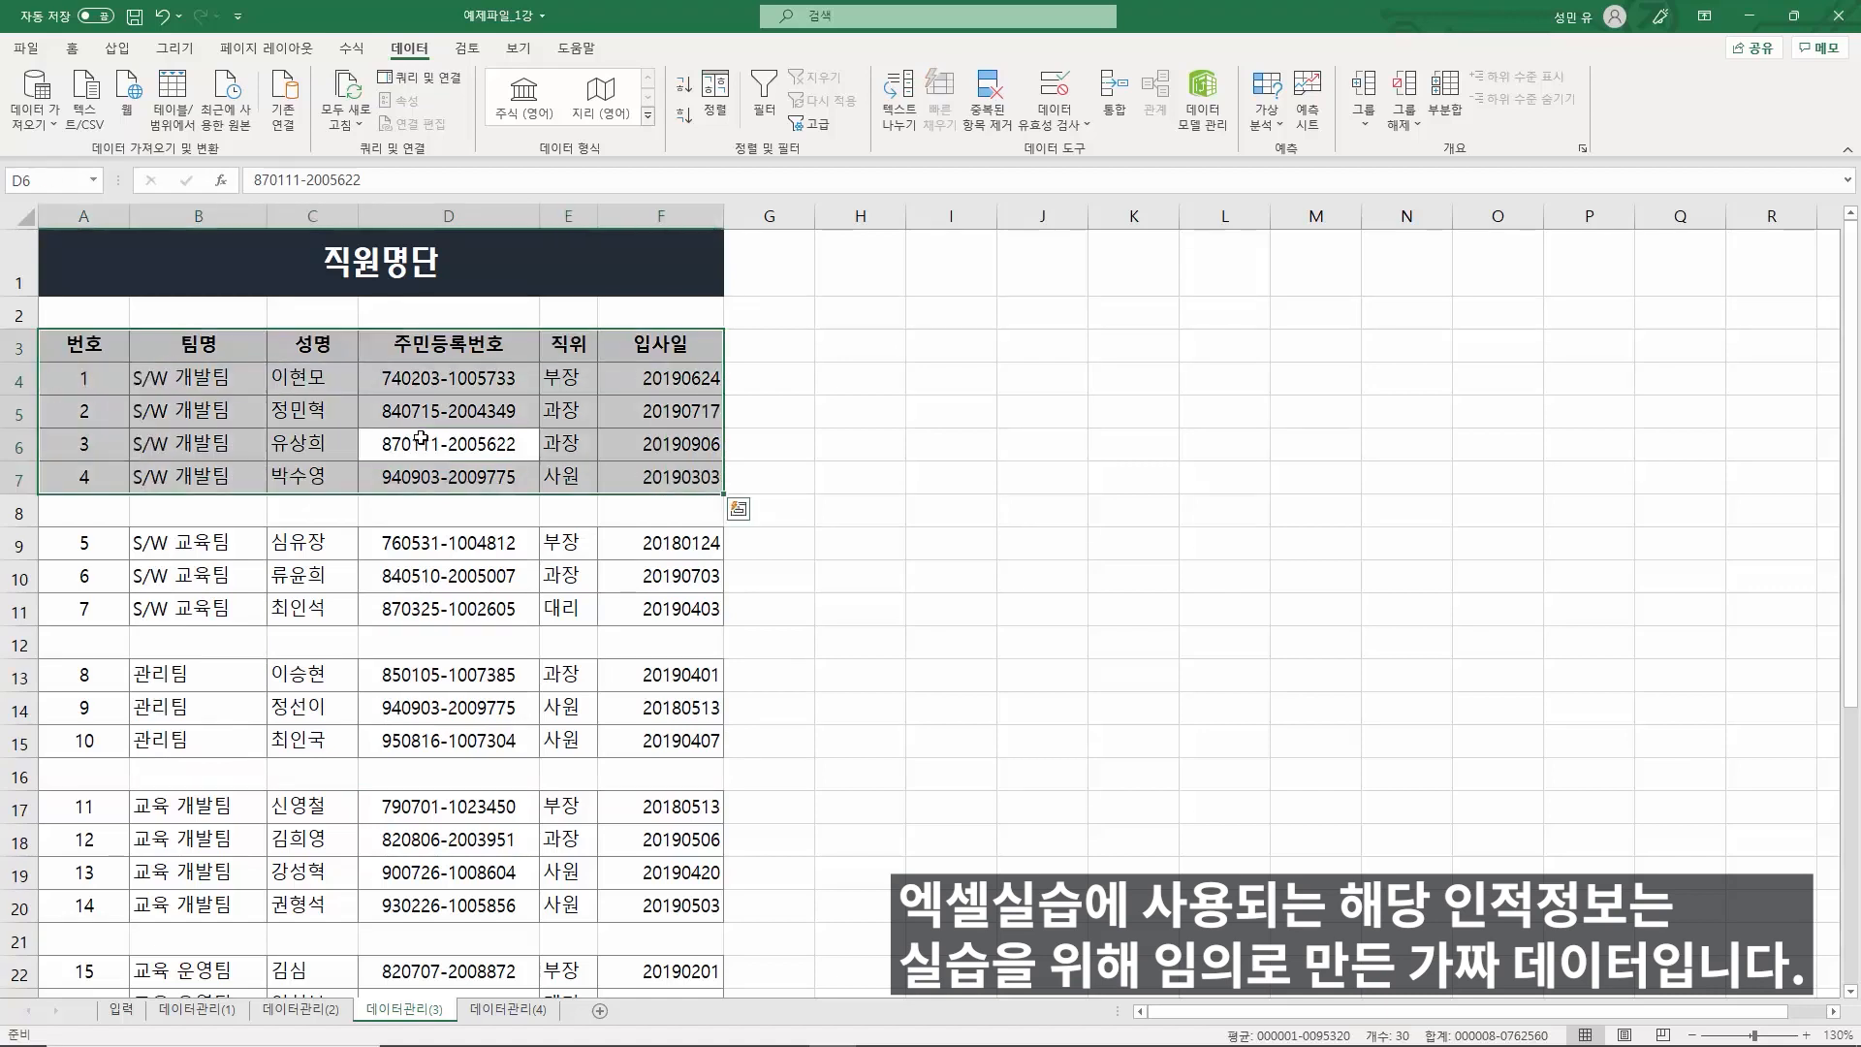
click(424, 571)
key(ctrl+a)
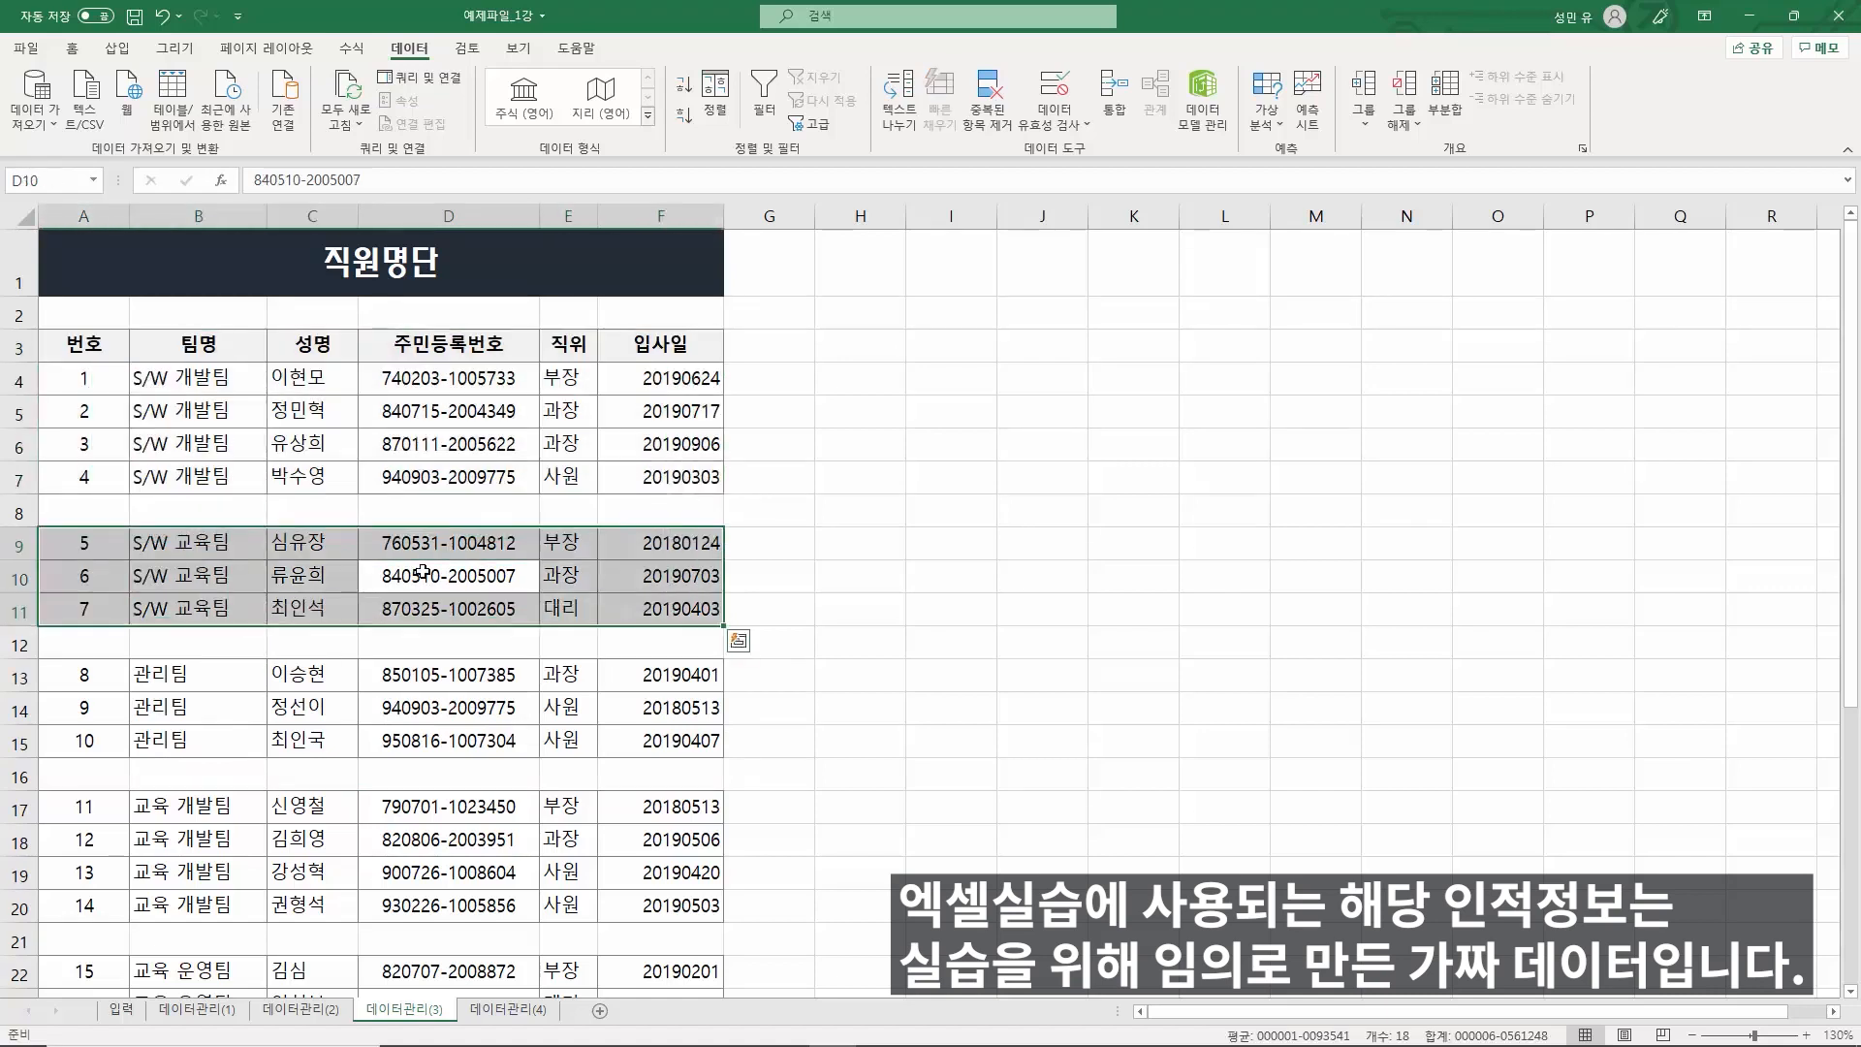
click(410, 676)
key(ctrl+a)
click(334, 853)
key(ctrl+a)
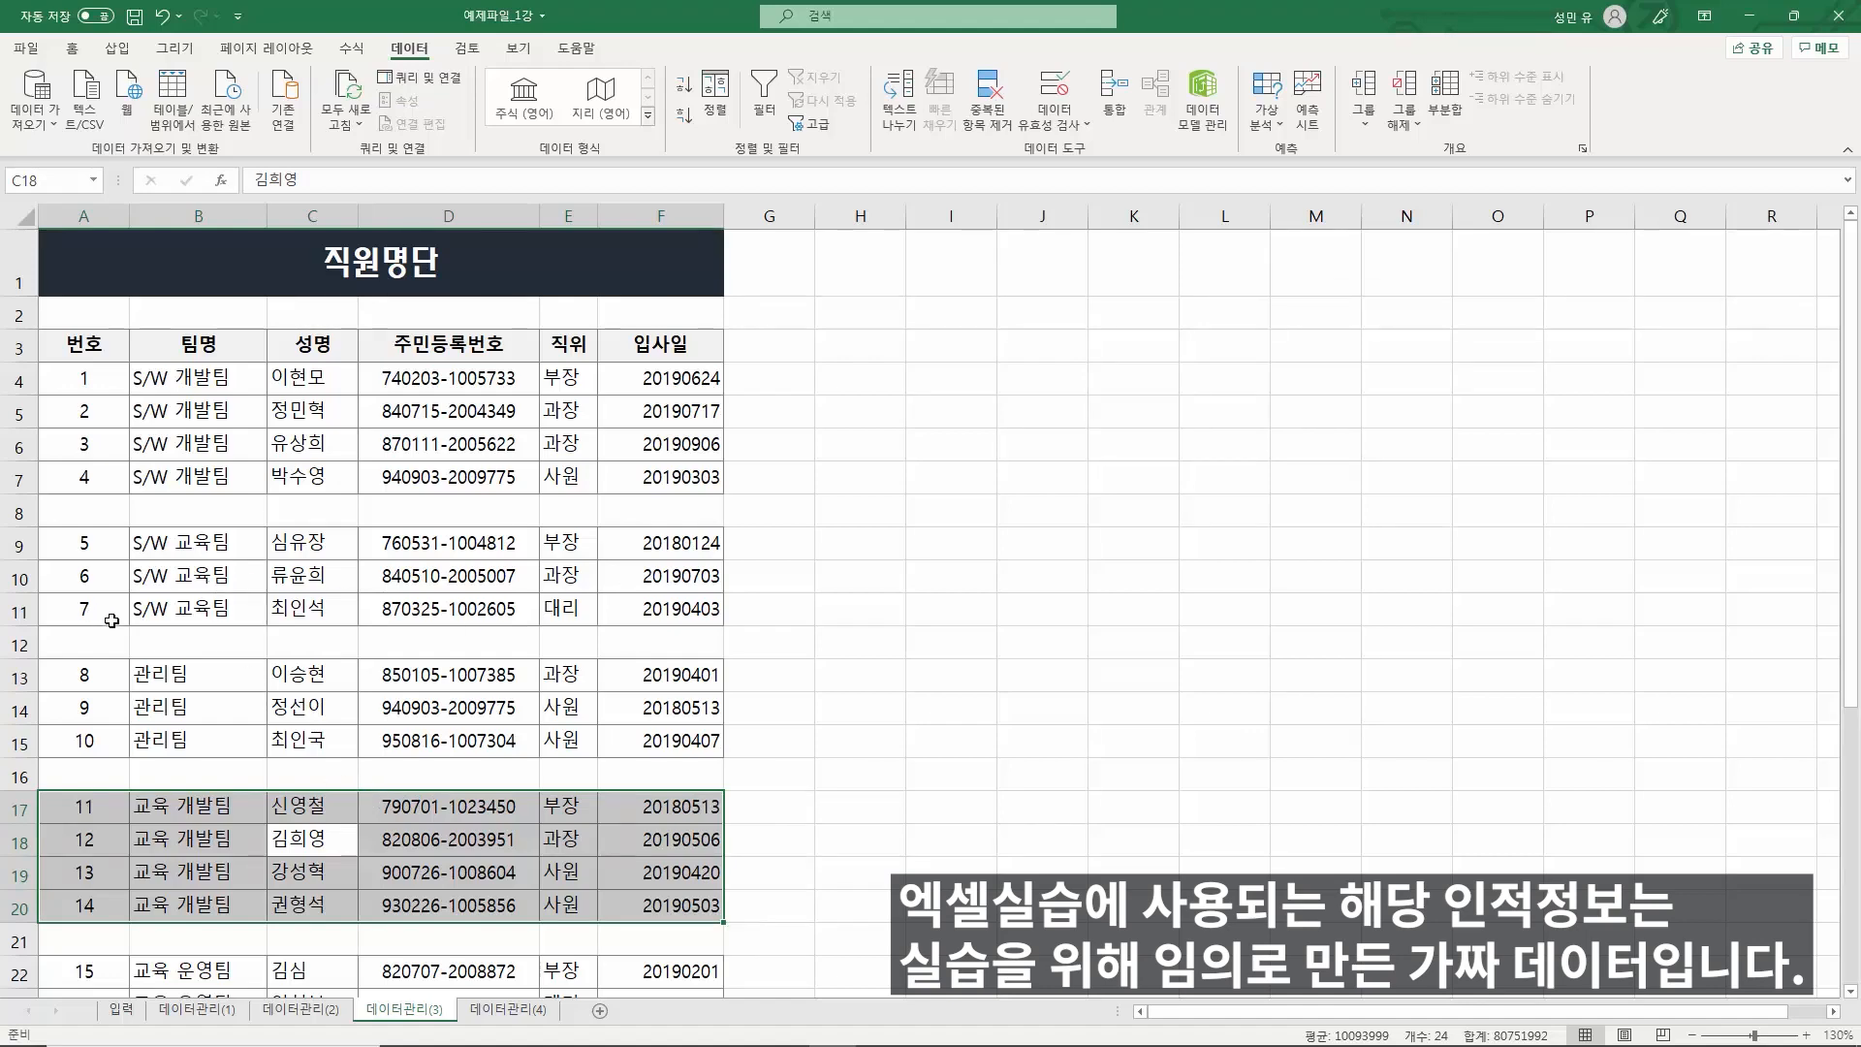
scroll(566, 591, down, 14)
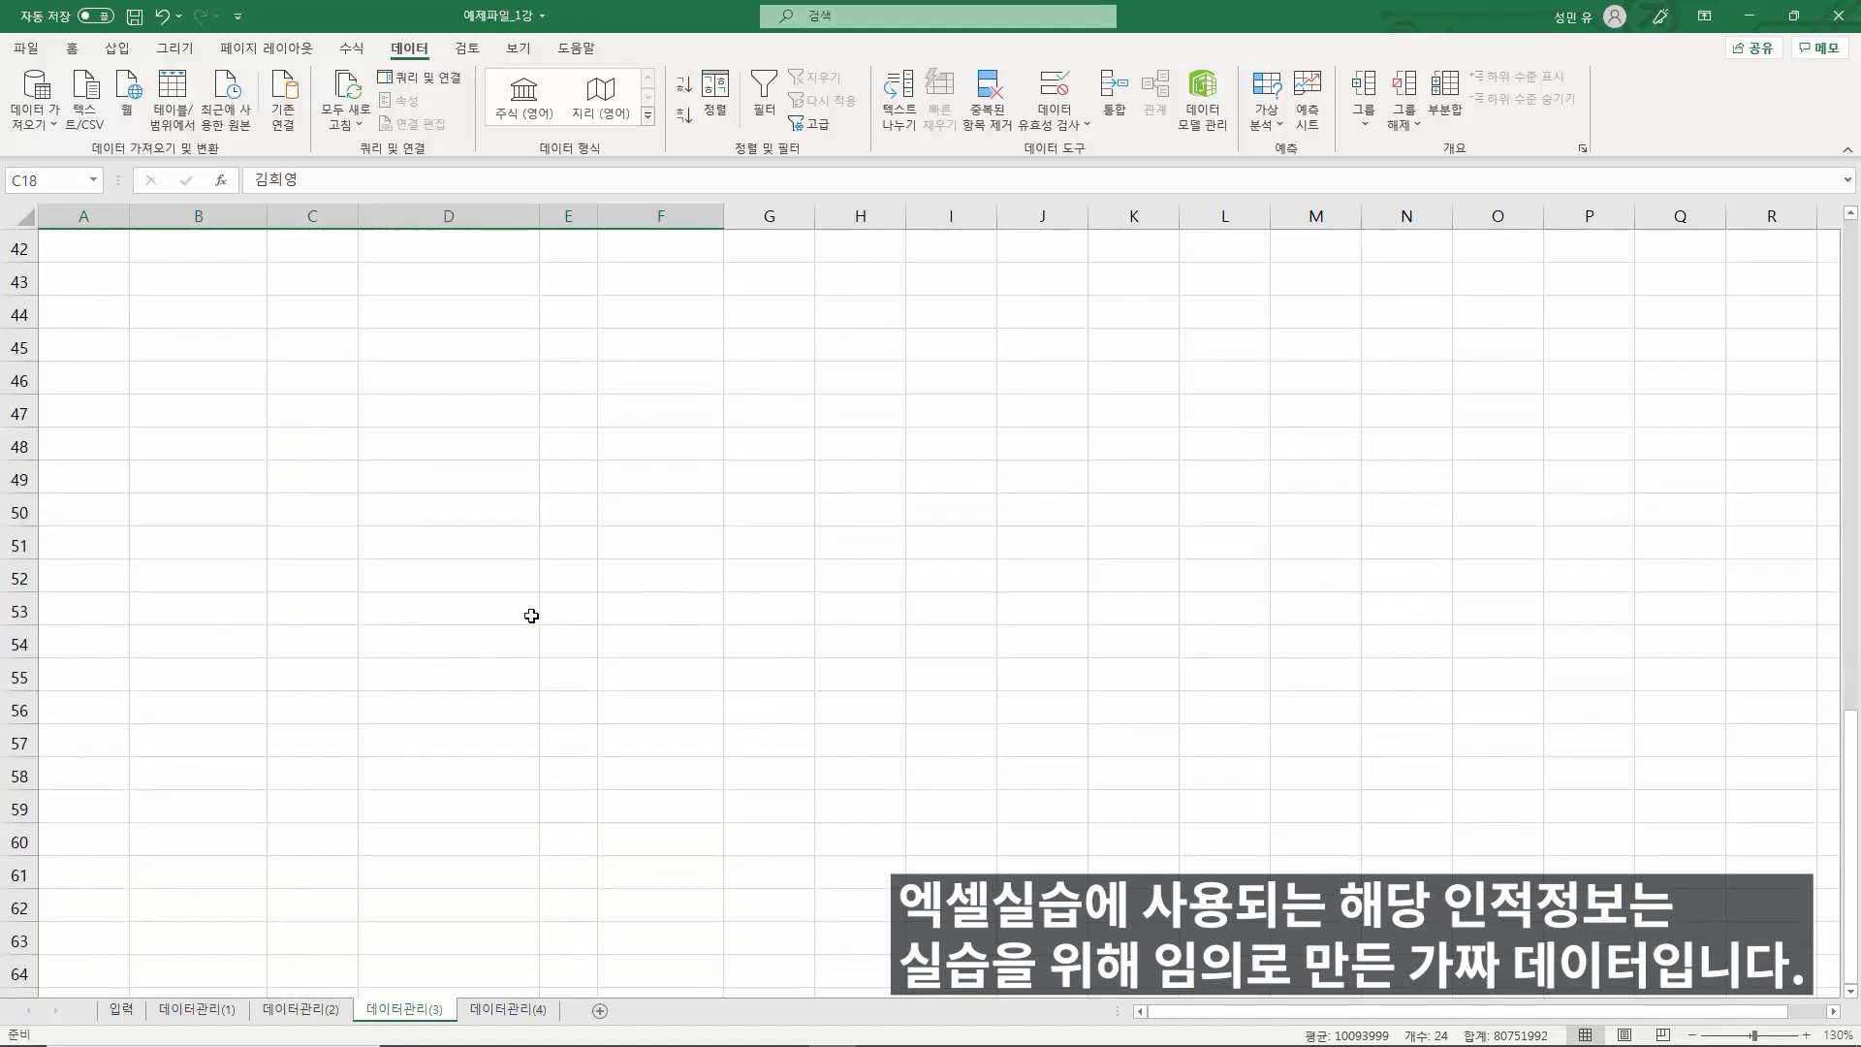
scroll(532, 615, up, 14)
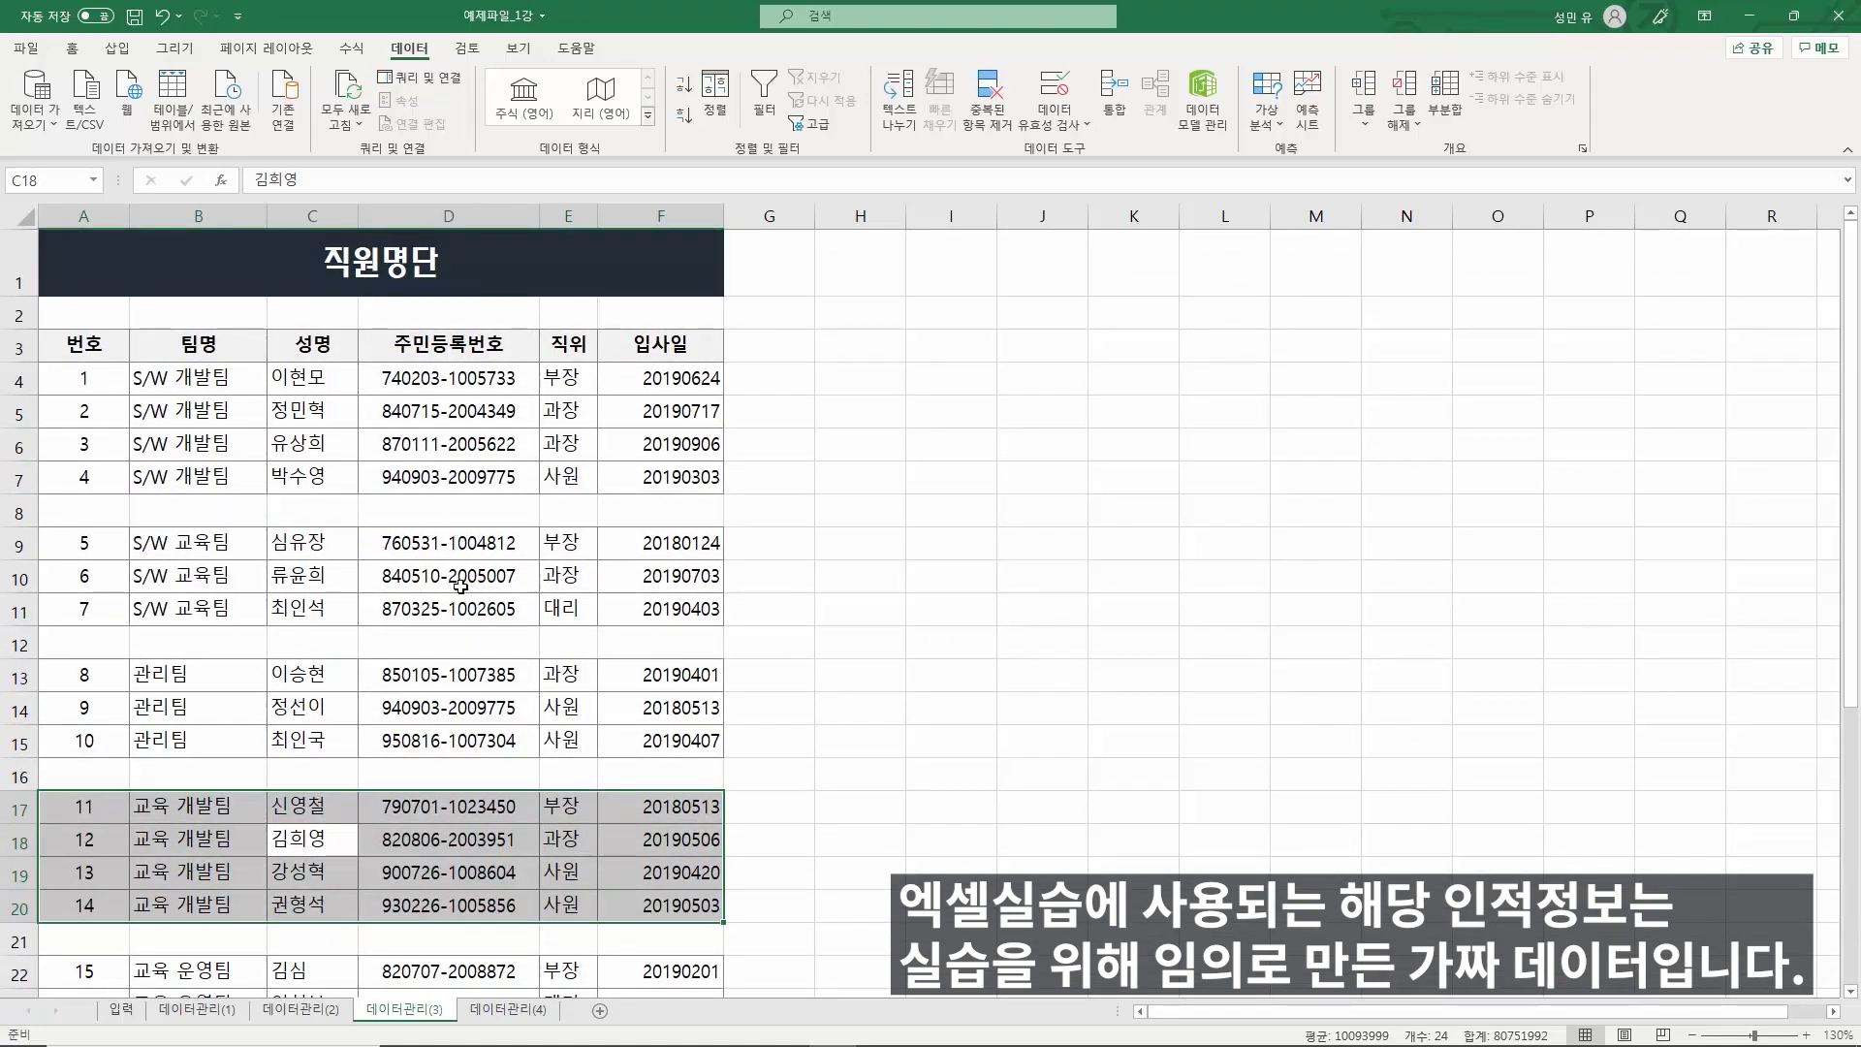
- Delete the blank rows 8, 12, 16, 21, 27 and 32 between the team blocks
click(19, 513)
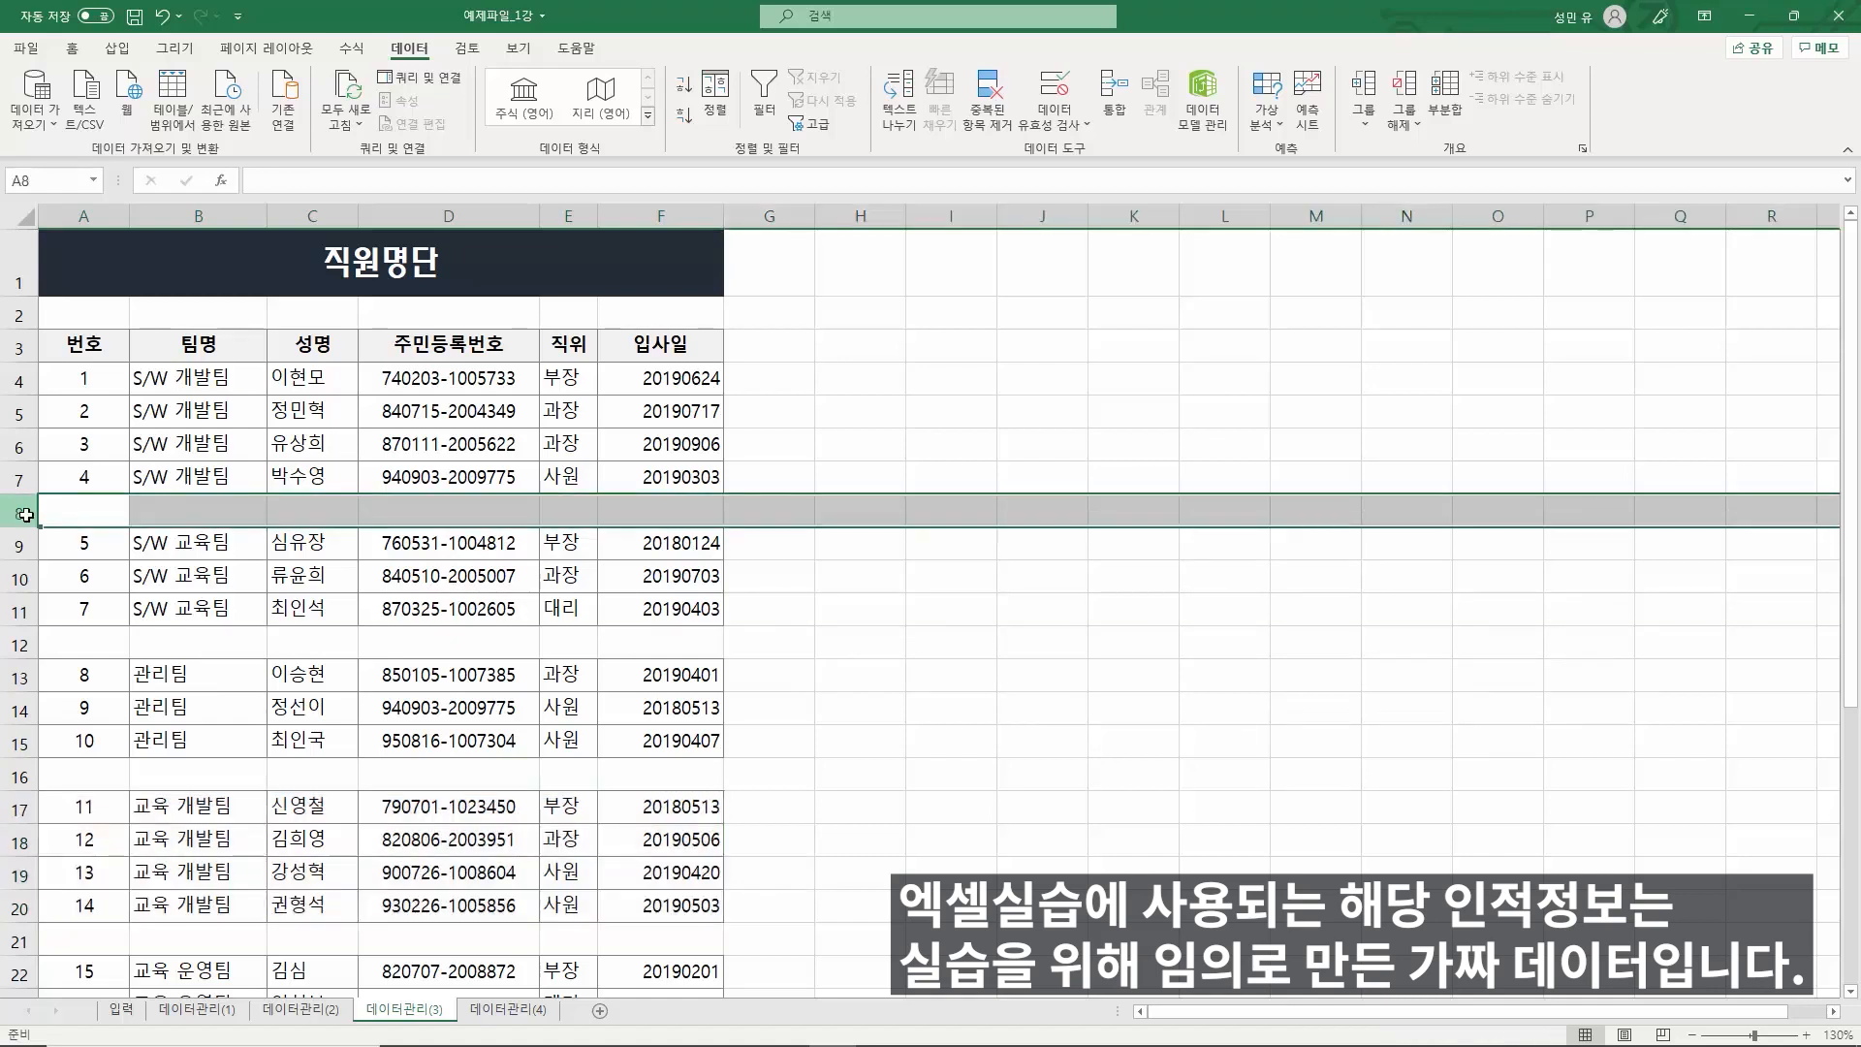
ctrl+click(29, 644)
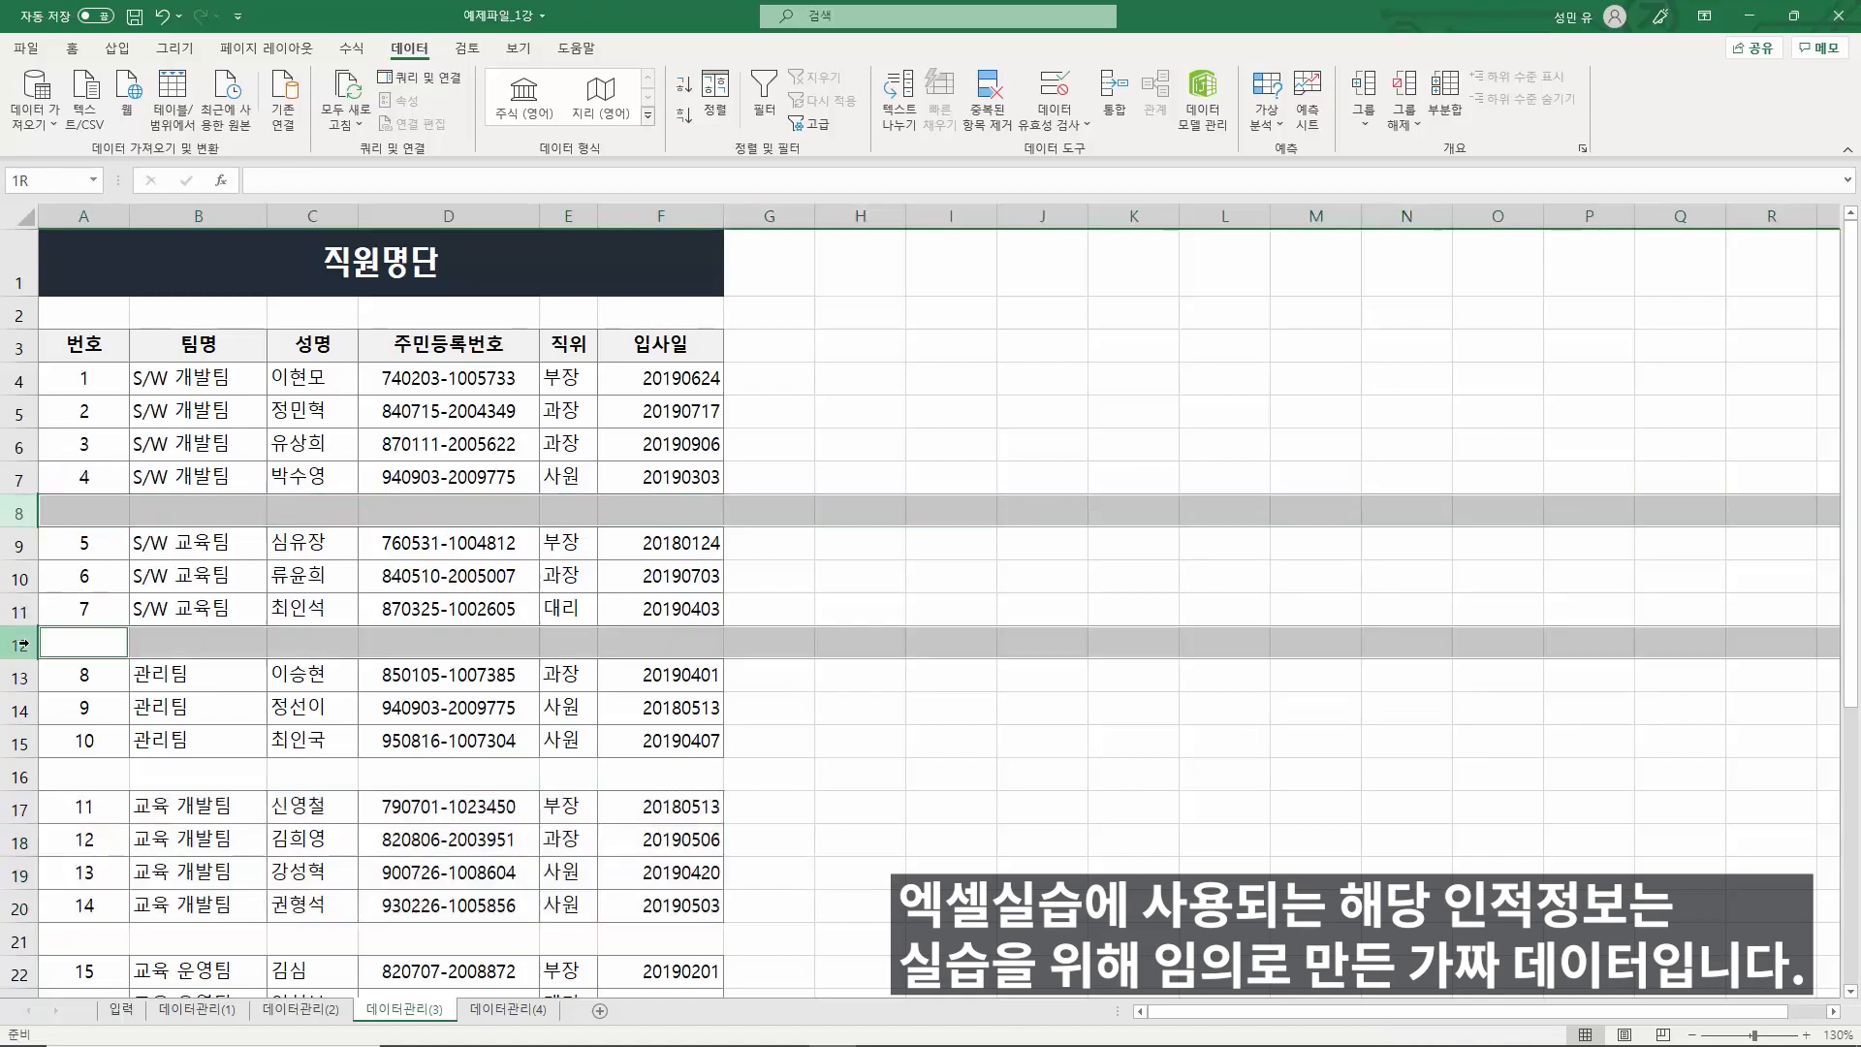
ctrl+click(21, 772)
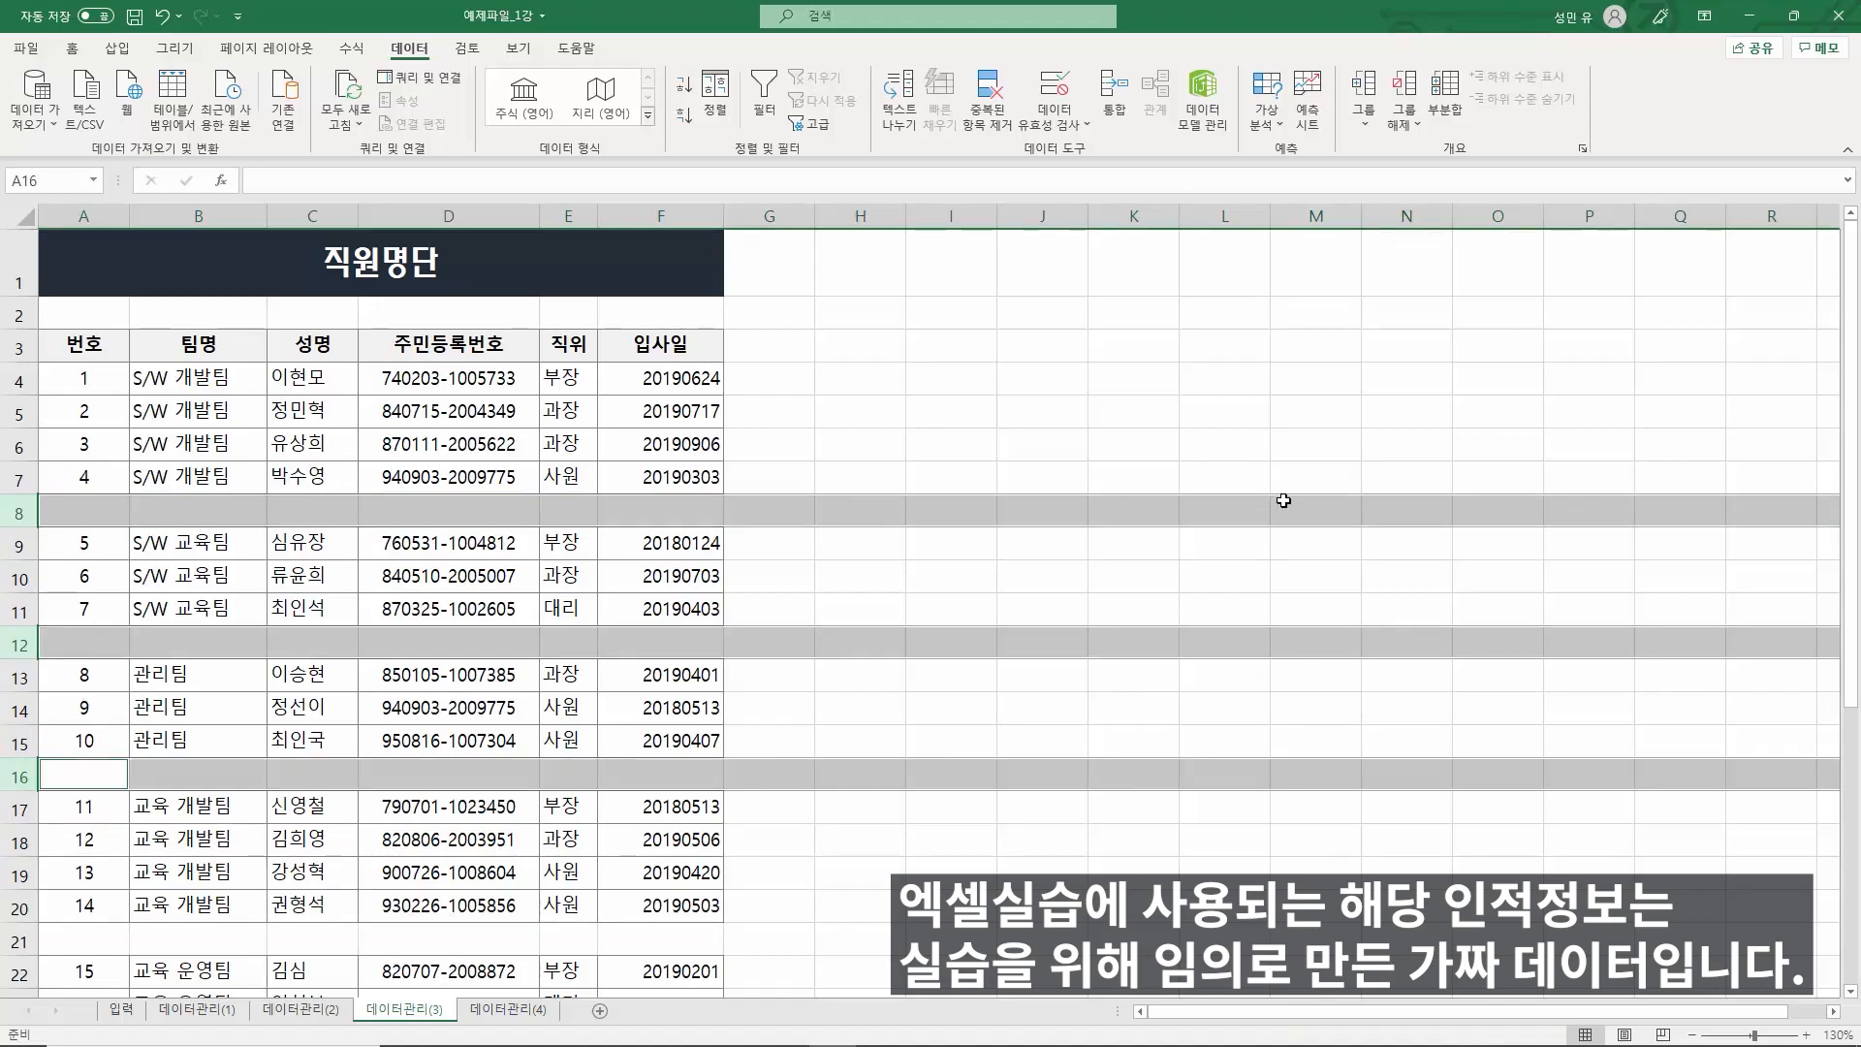
drag(1852, 499, 1856, 897)
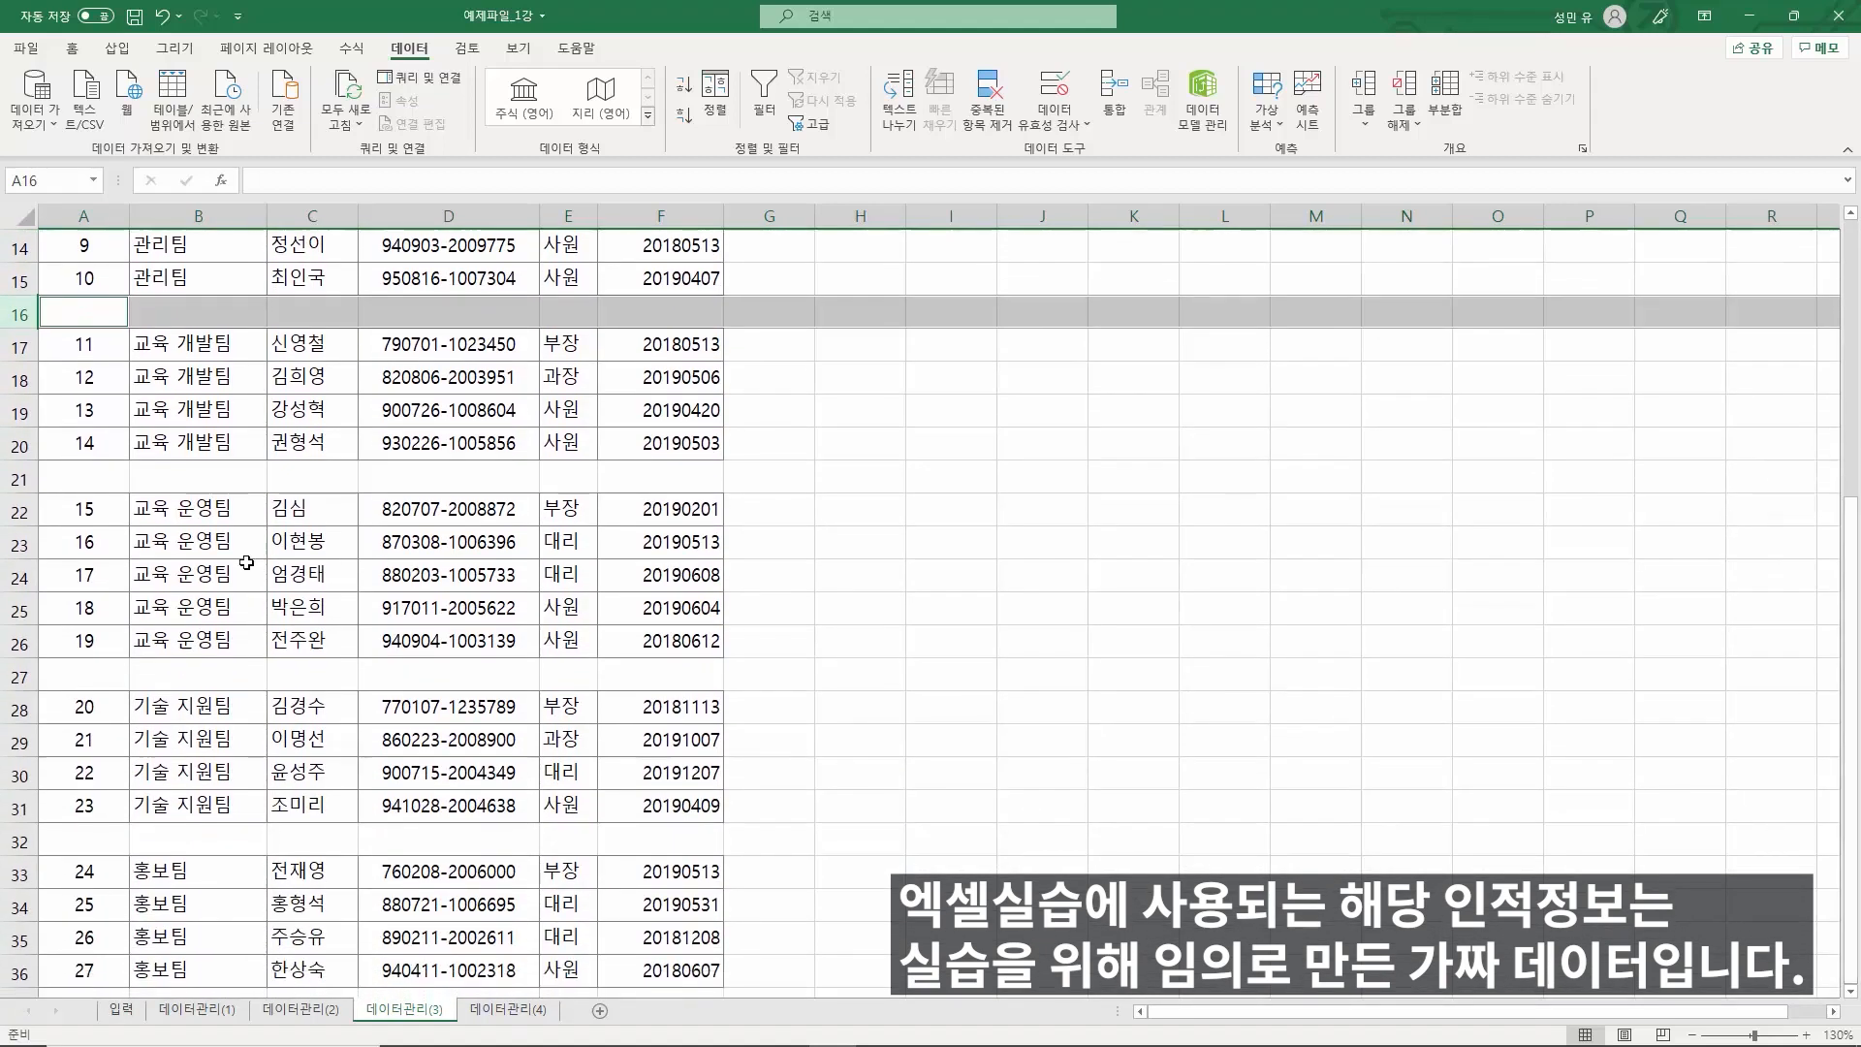
ctrl+click(20, 479)
ctrl+click(21, 677)
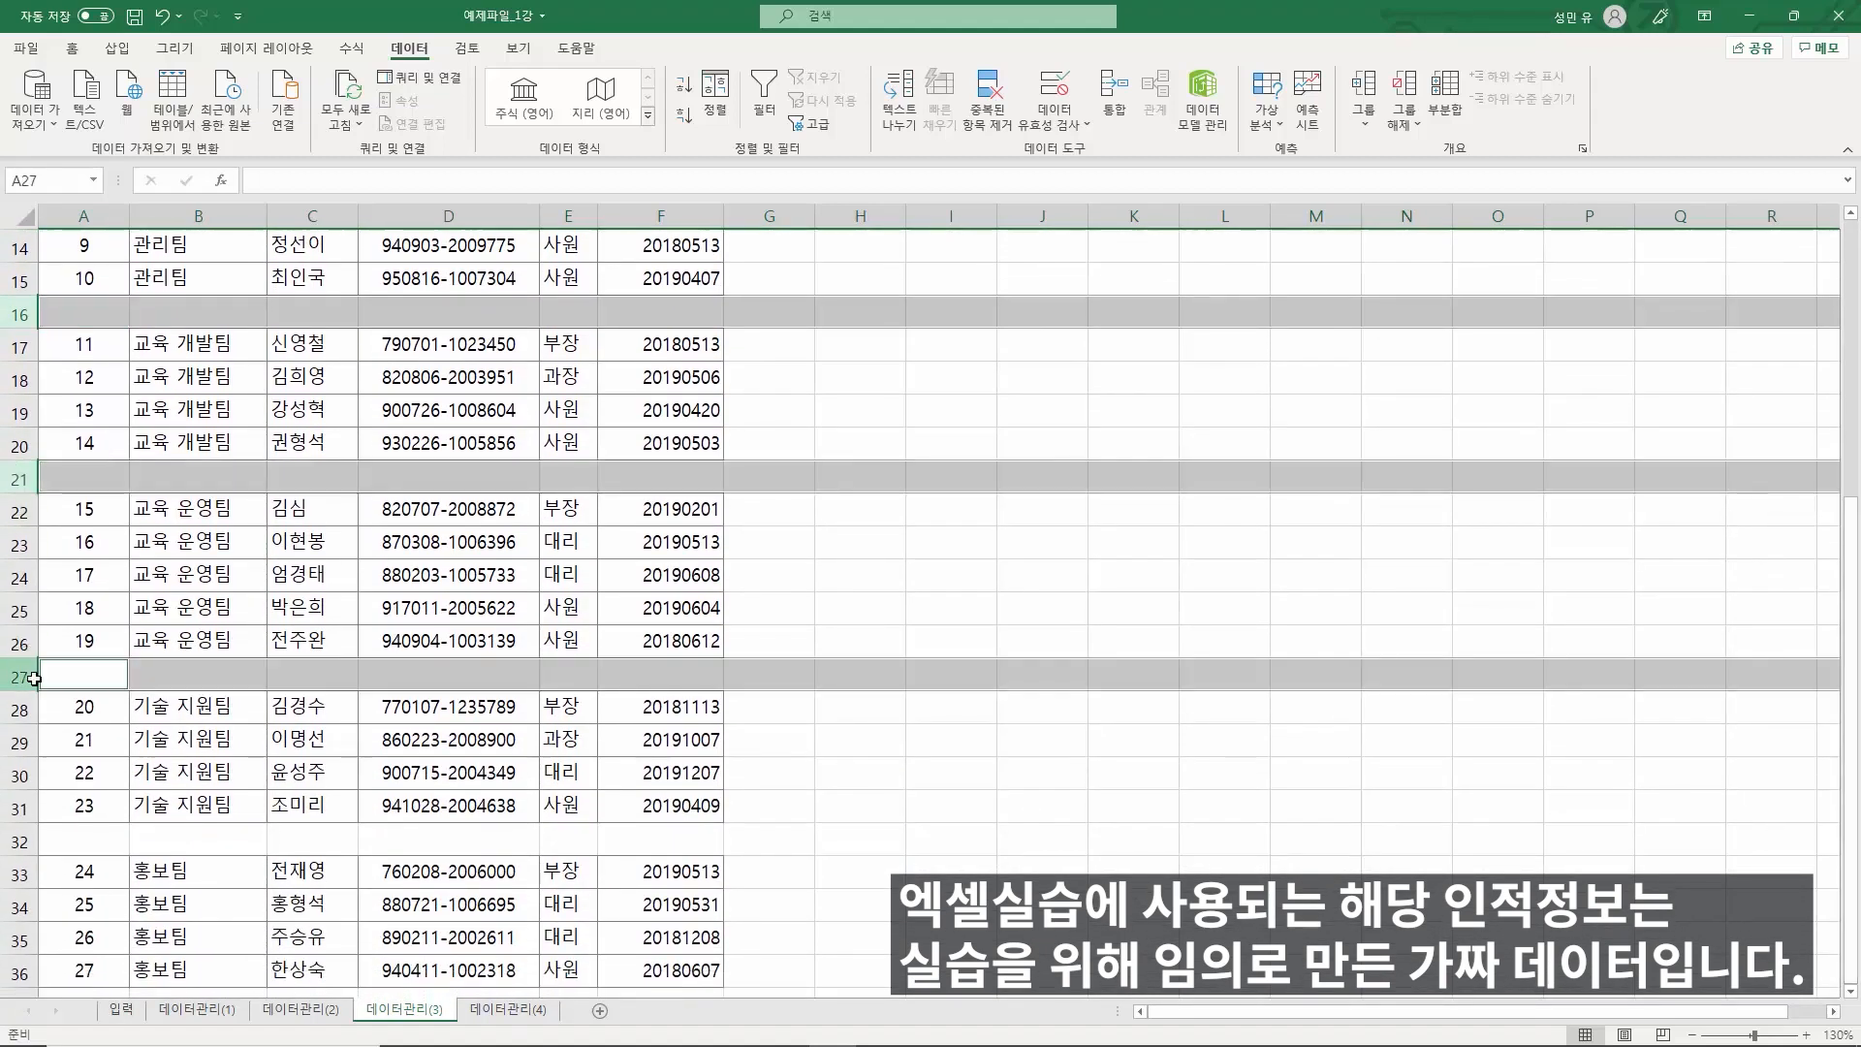
ctrl+click(12, 840)
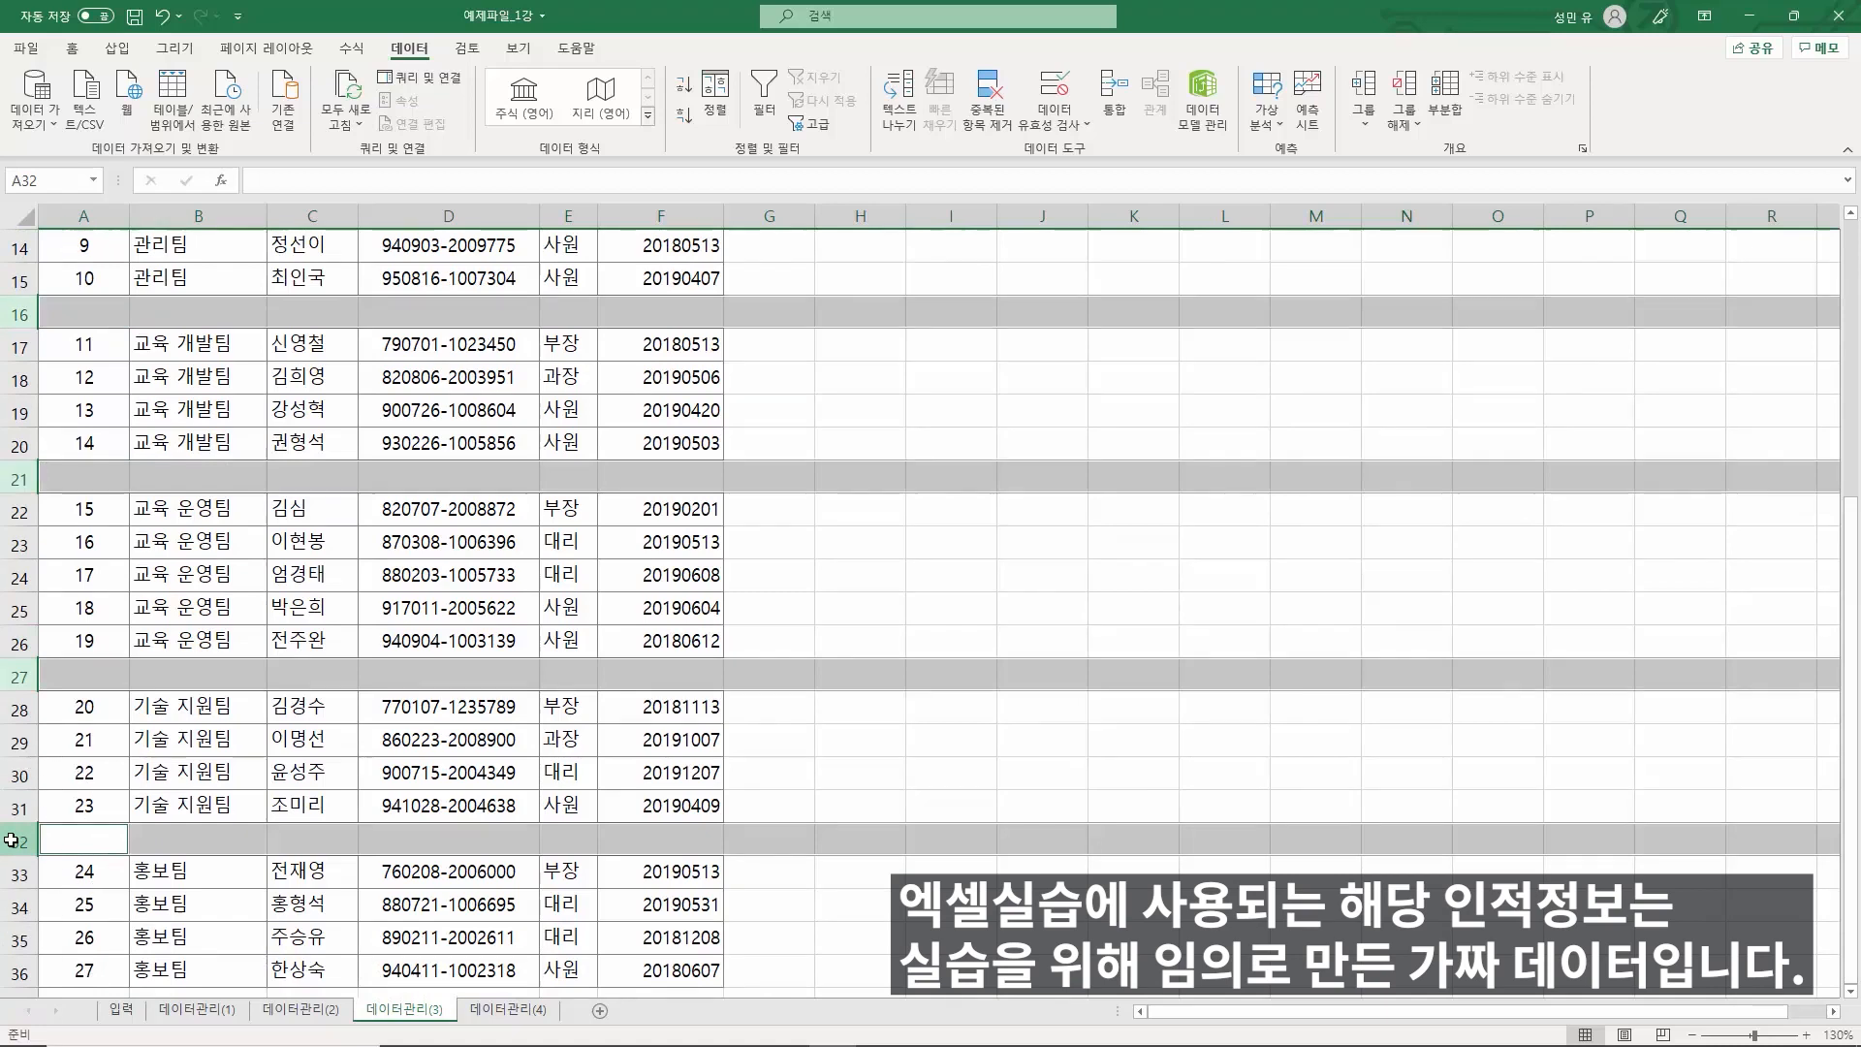
right_click(10, 840)
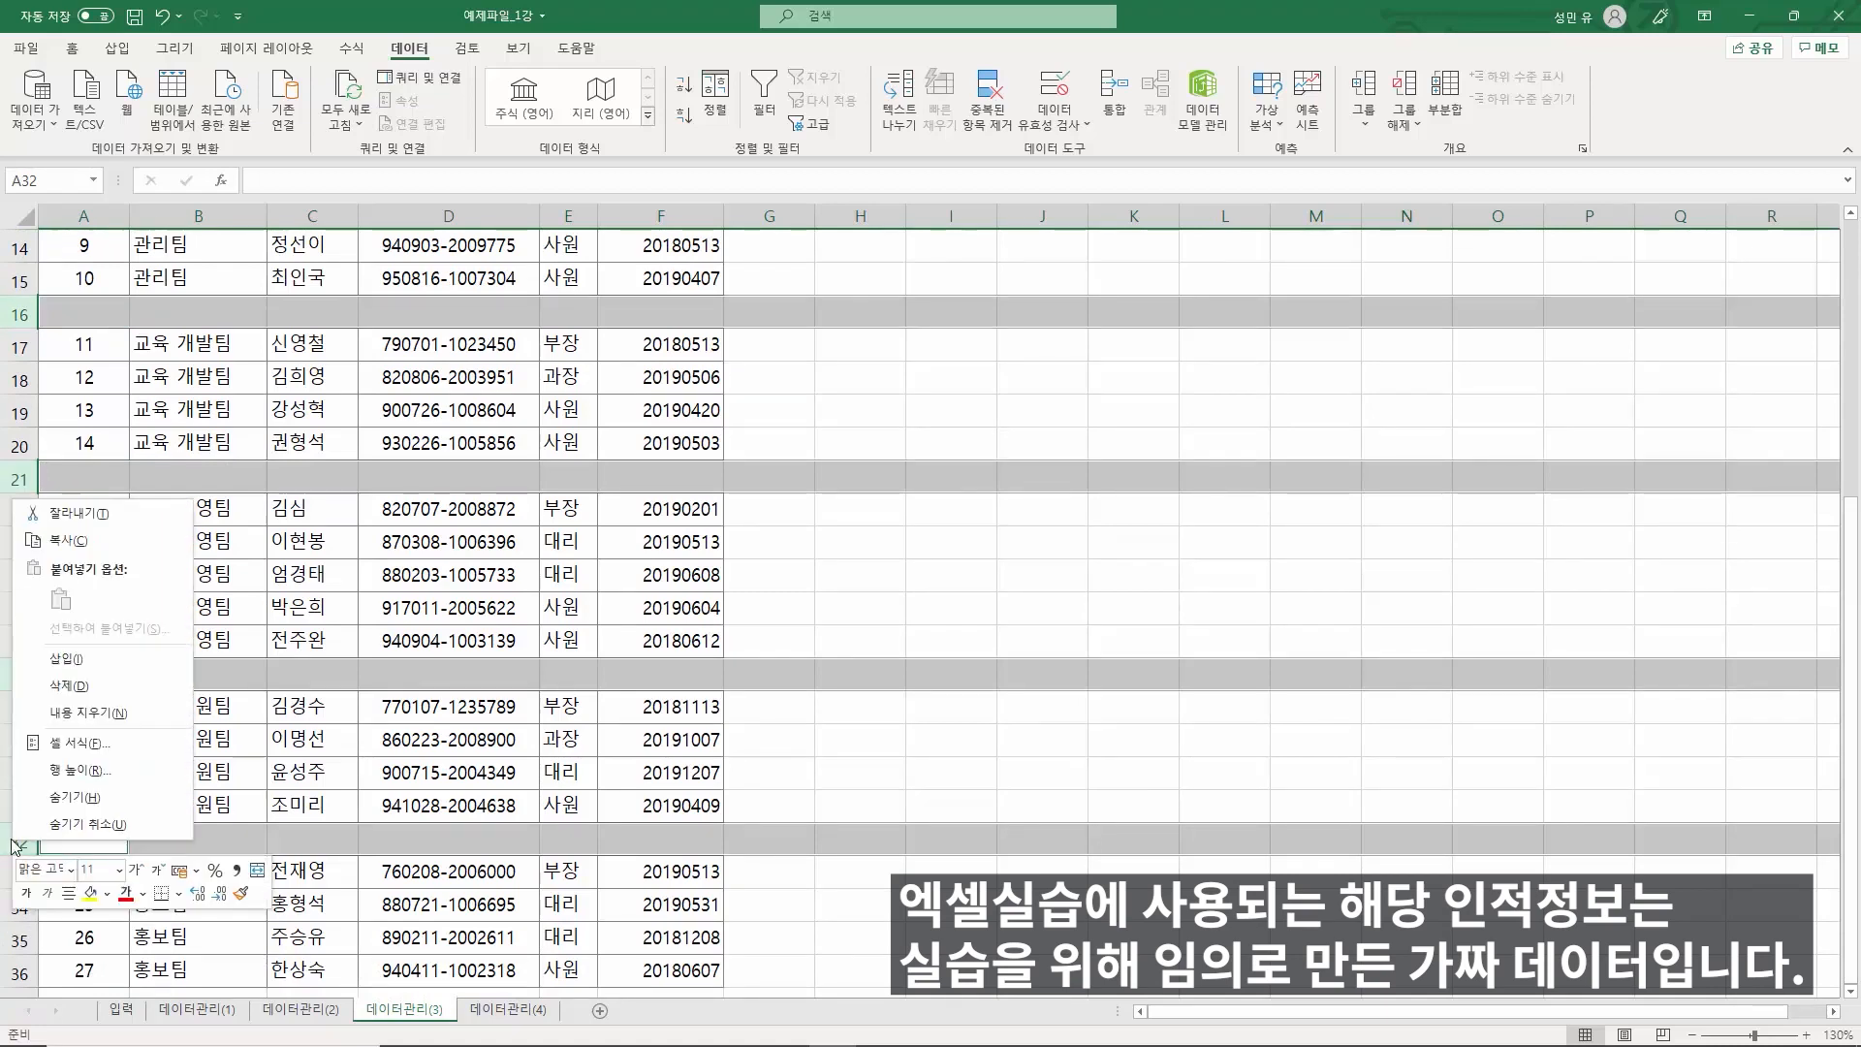
click(145, 689)
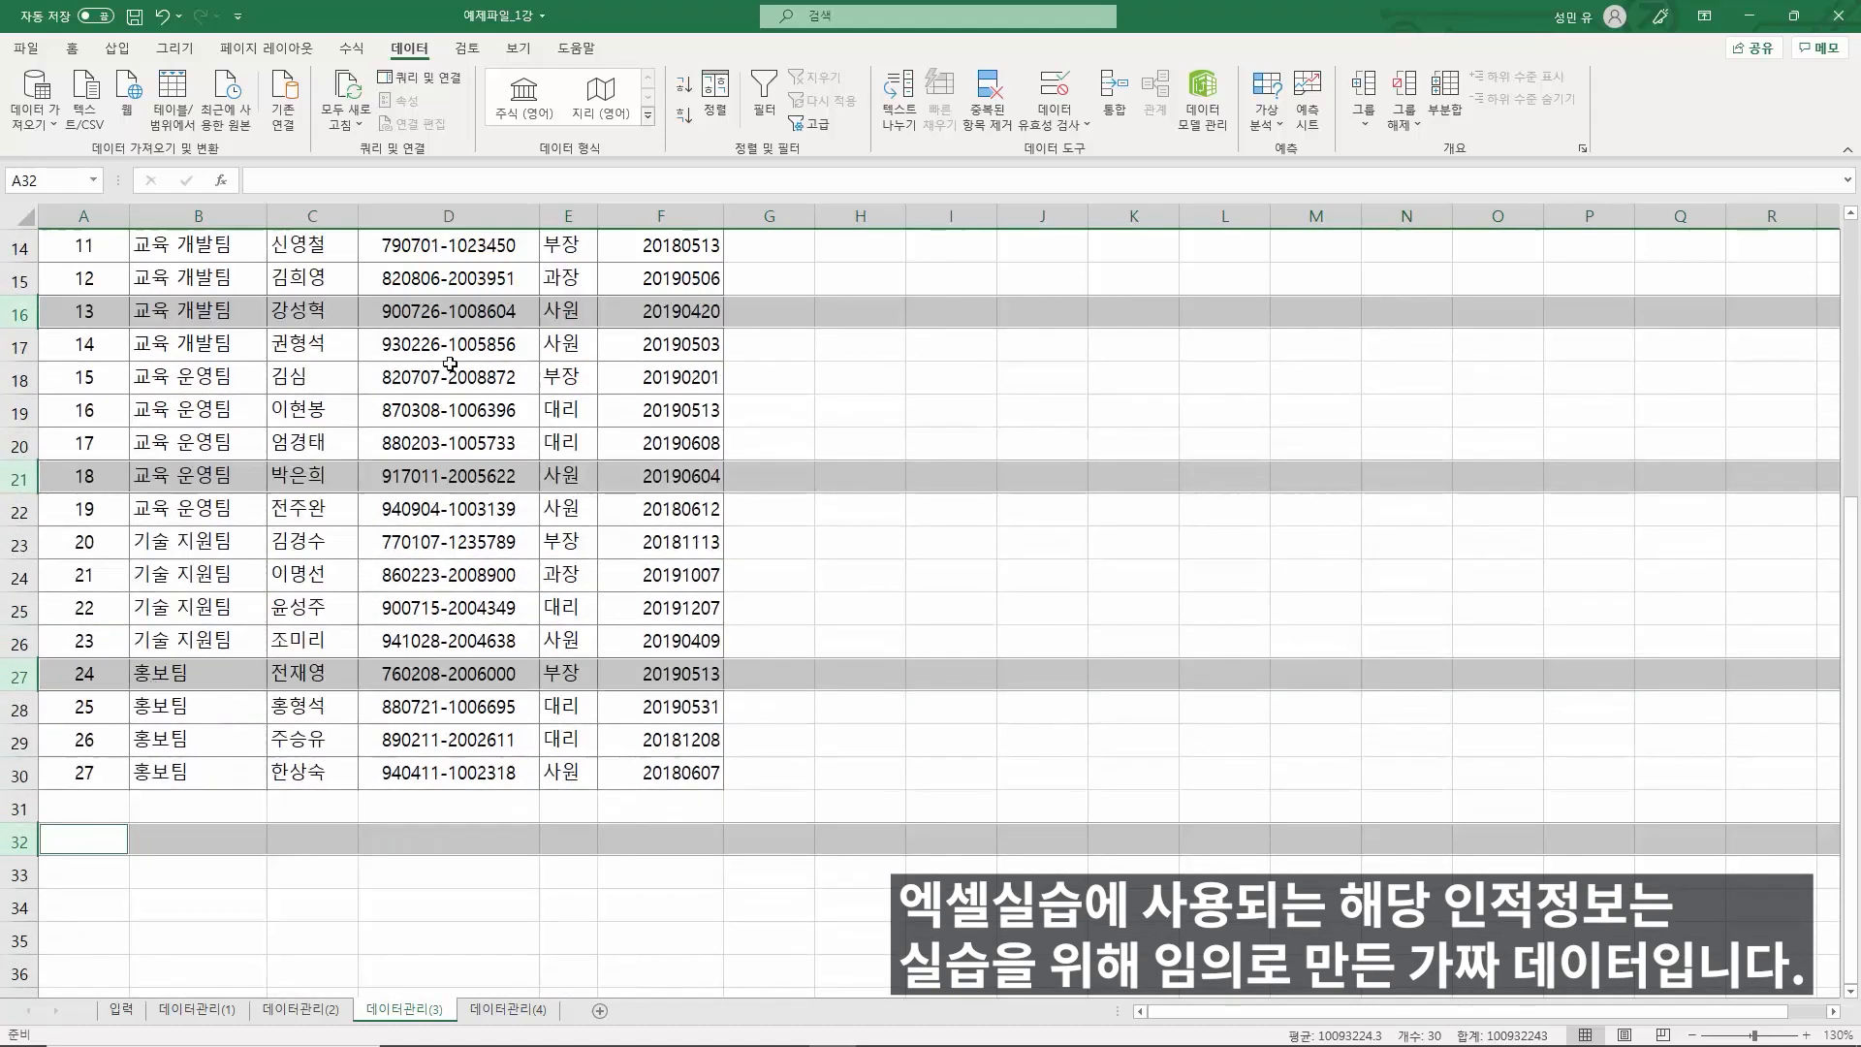
- Select the contiguous region around a data cell to check that it covers the whole employee table
click(480, 323)
scroll(567, 409, up, 5)
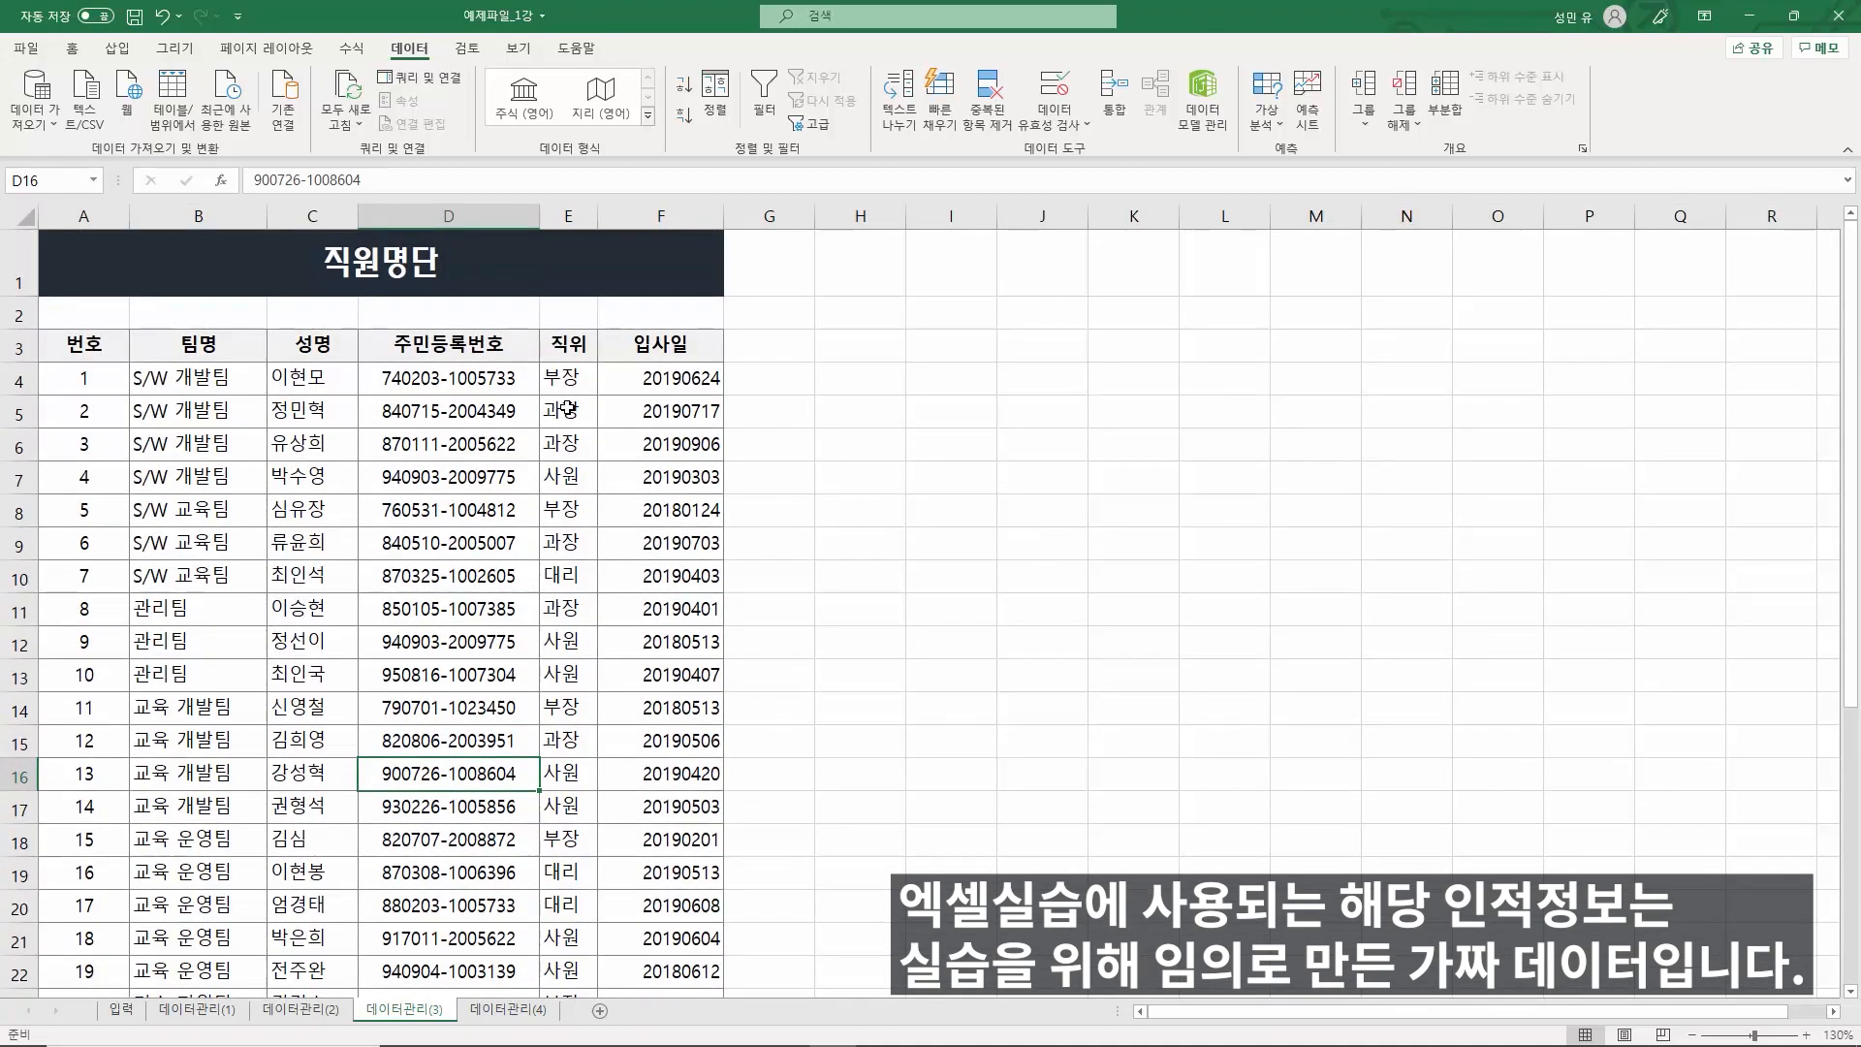
key(ctrl+a)
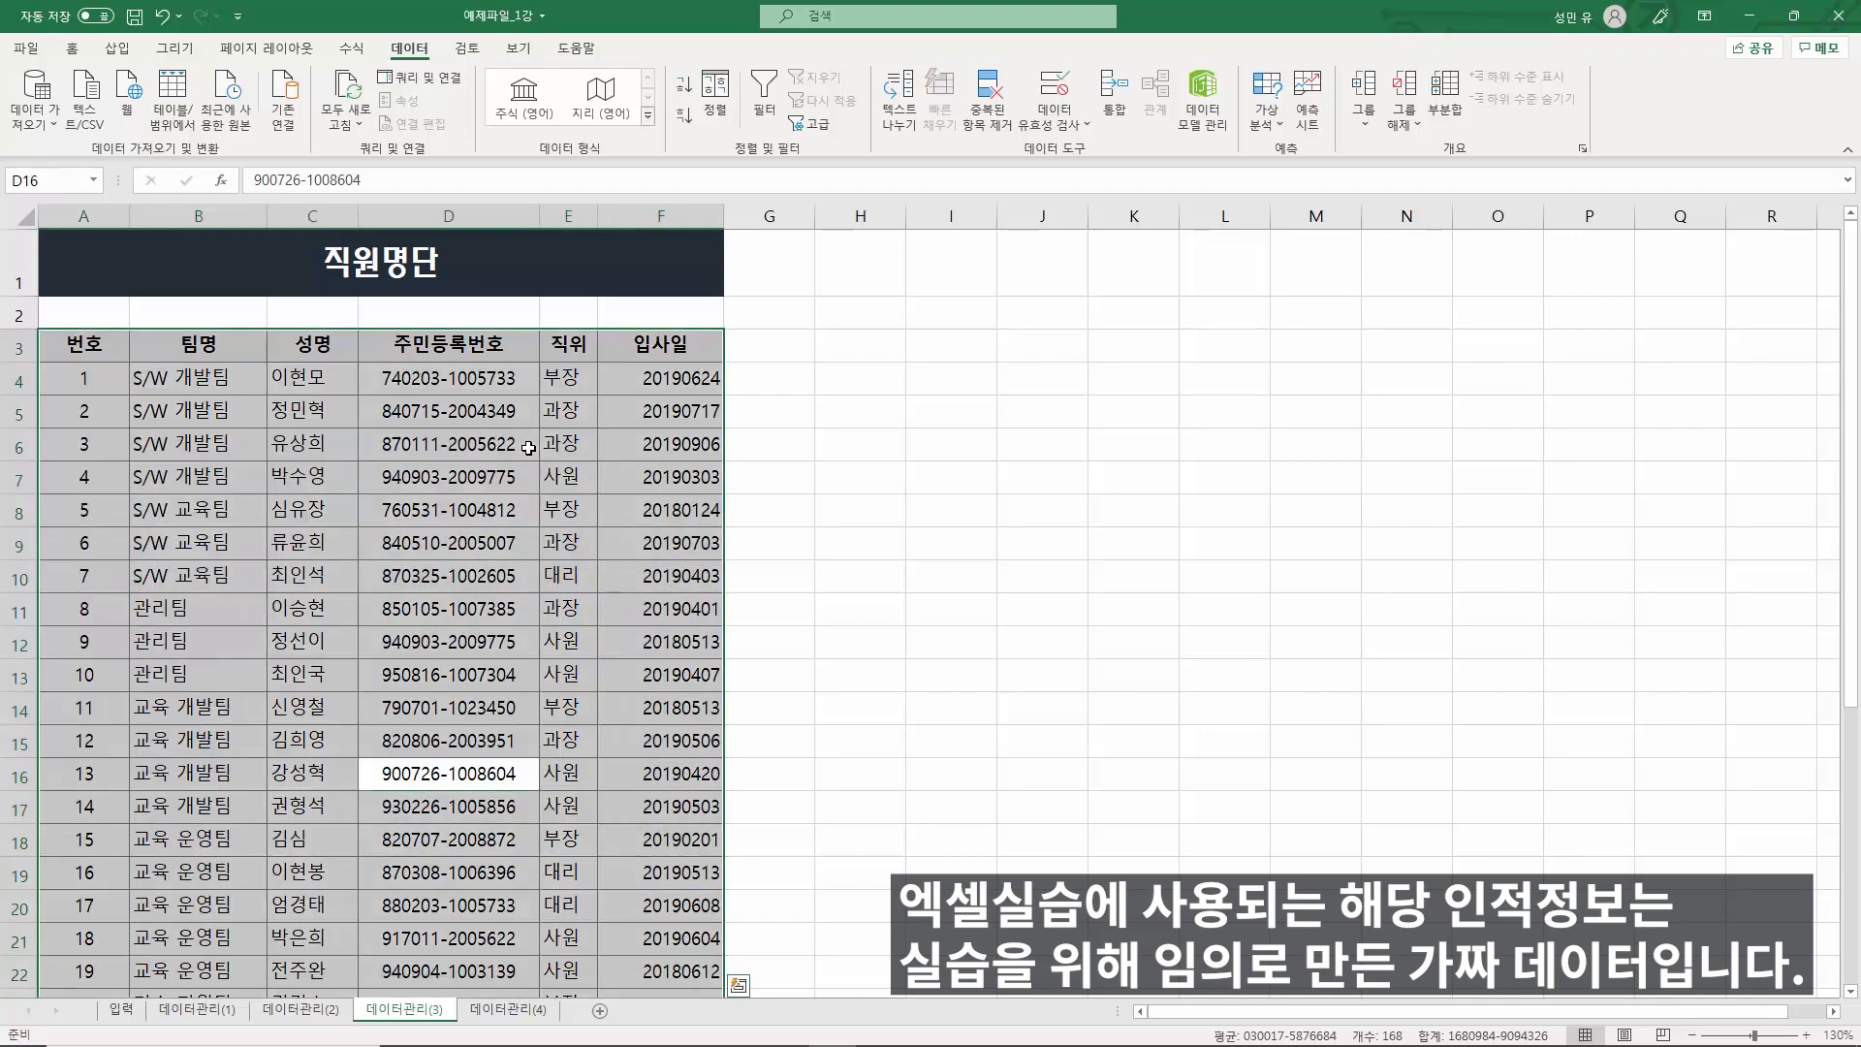
click(435, 442)
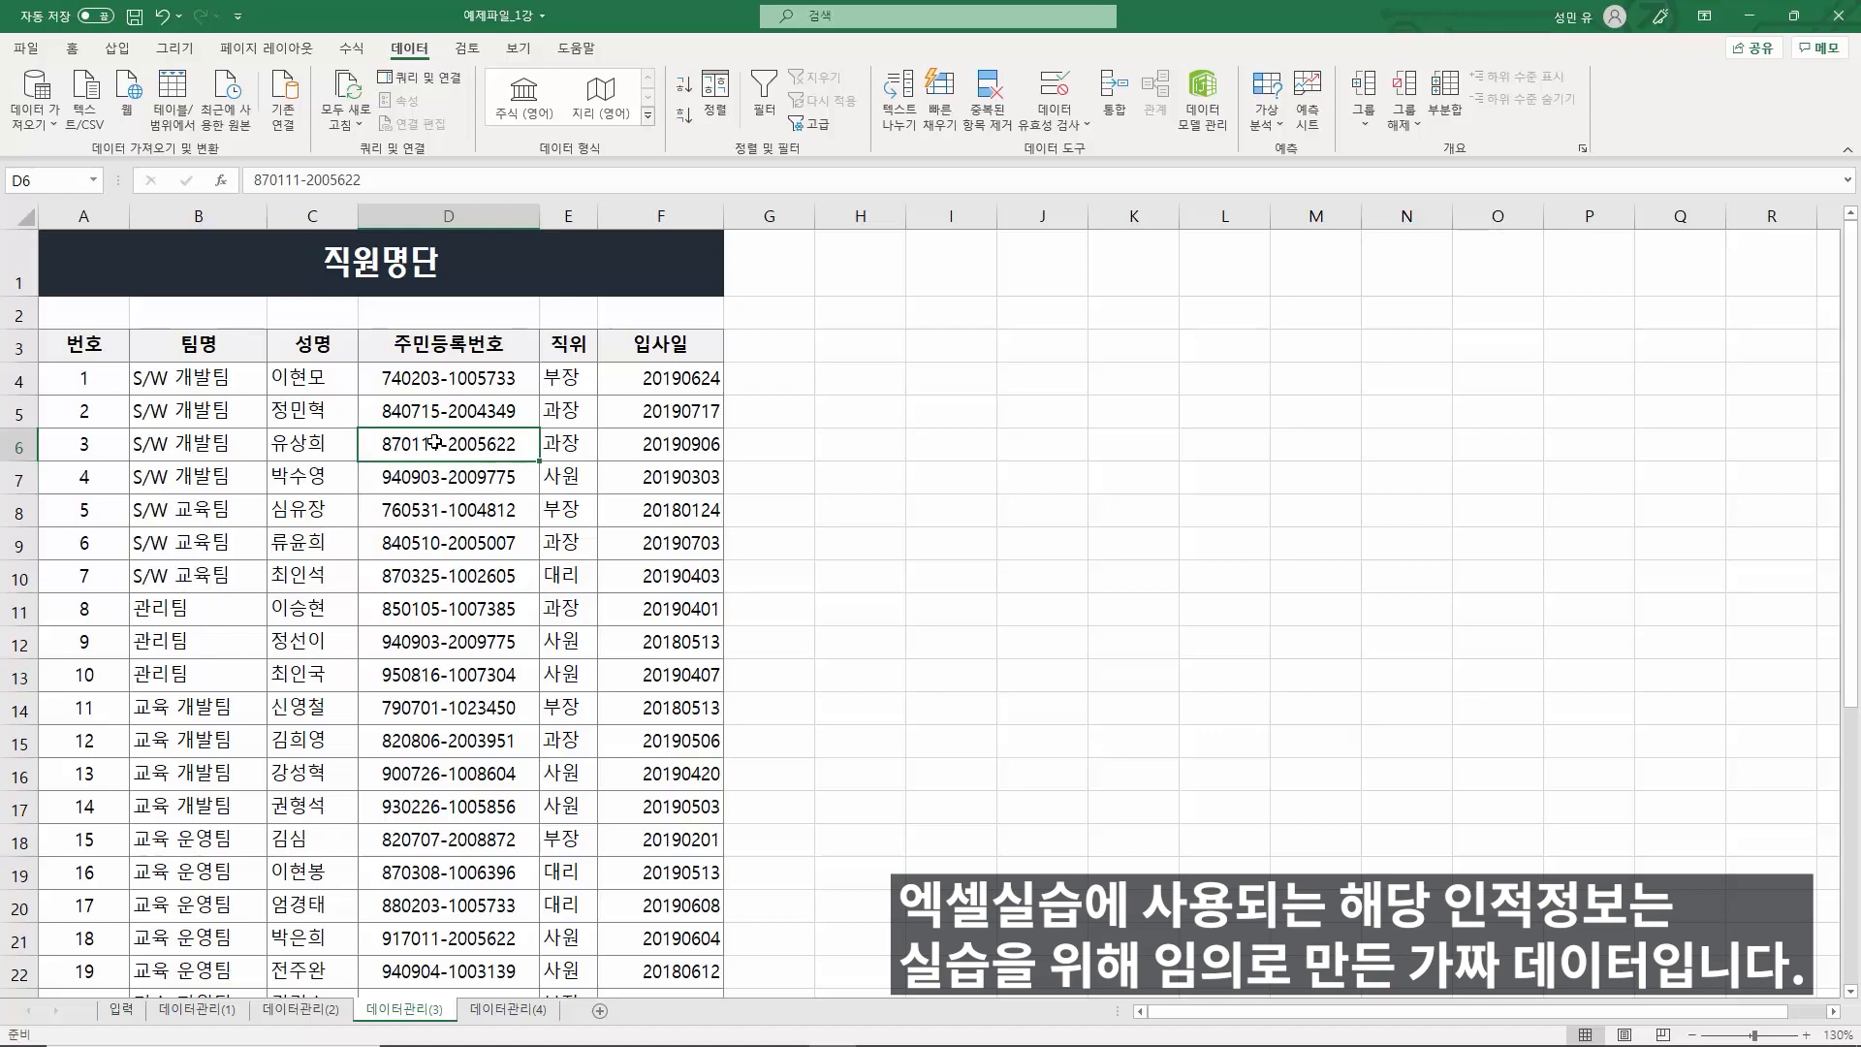
- Undo the deletion of the blank rows between the team blocks
key(ctrl+z)
click(441, 416)
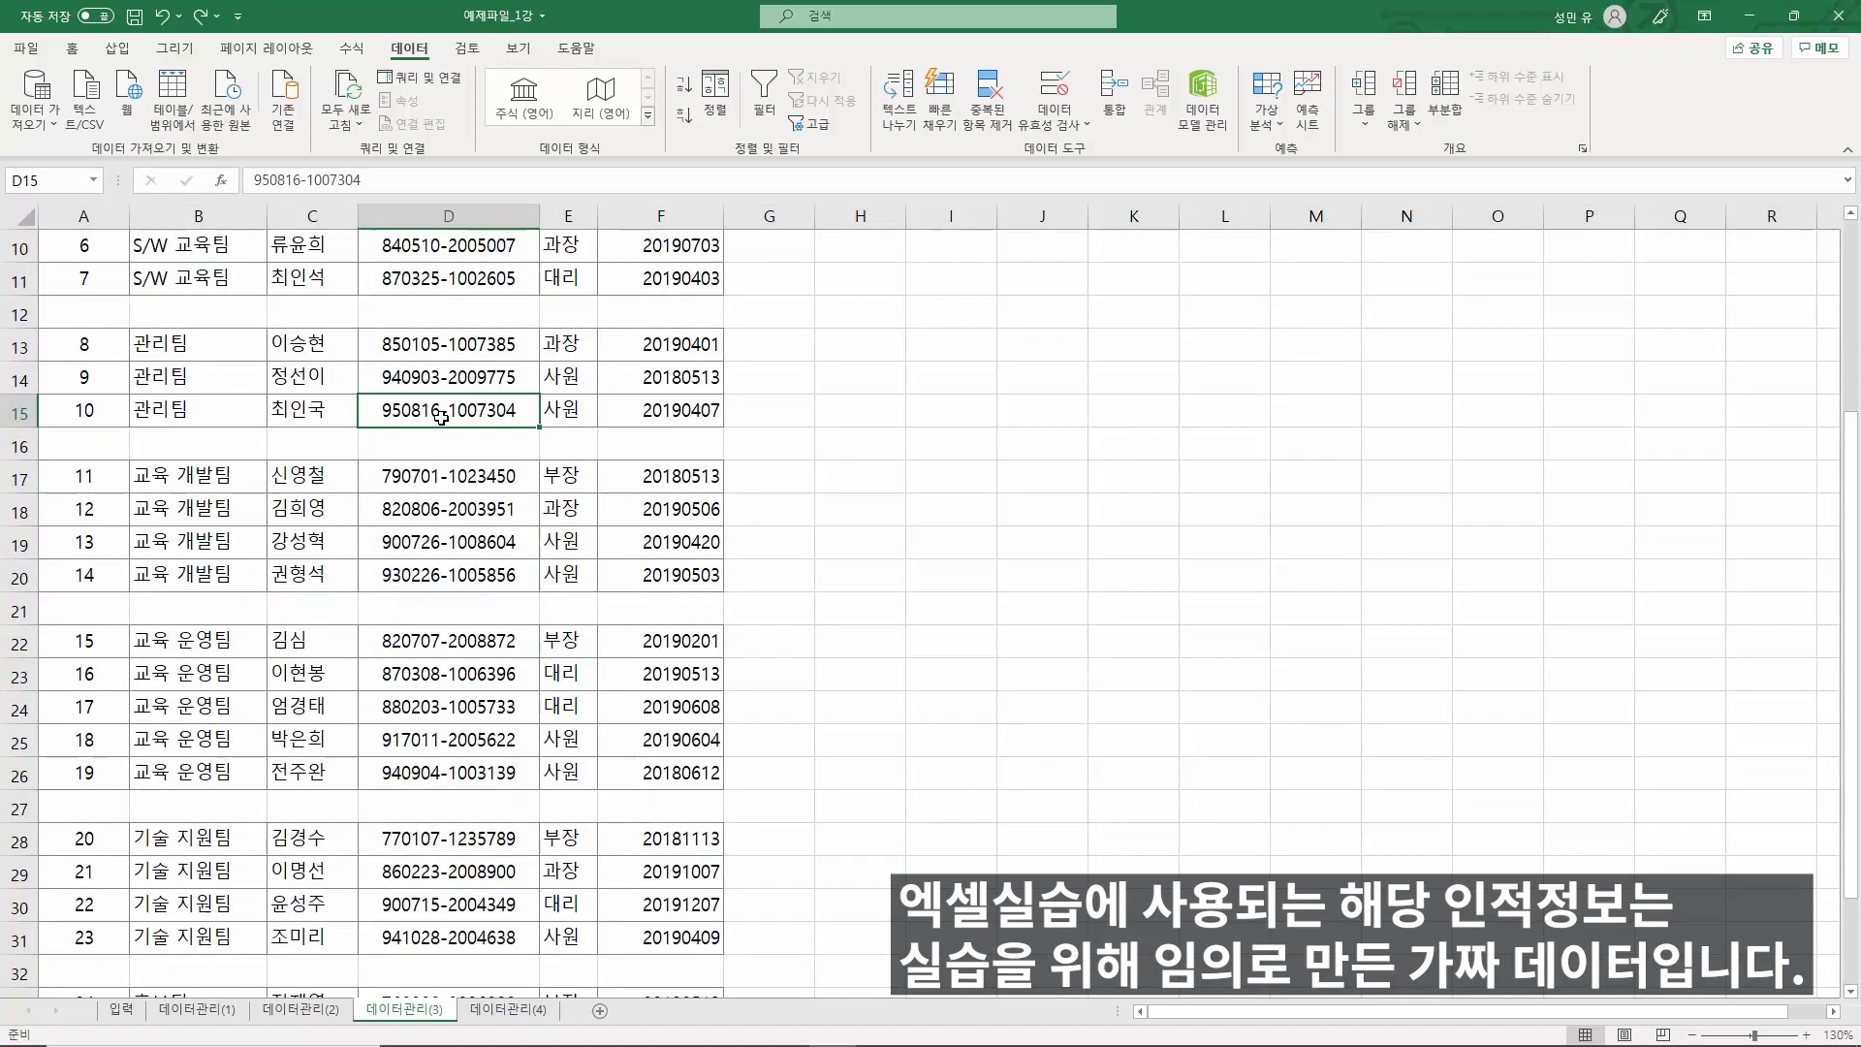
- Select the whole employee table from the header row through the last record, including the blank rows between the teams
scroll(441, 417, up, 3)
drag(105, 347, 706, 945)
scroll(516, 630, up, 5)
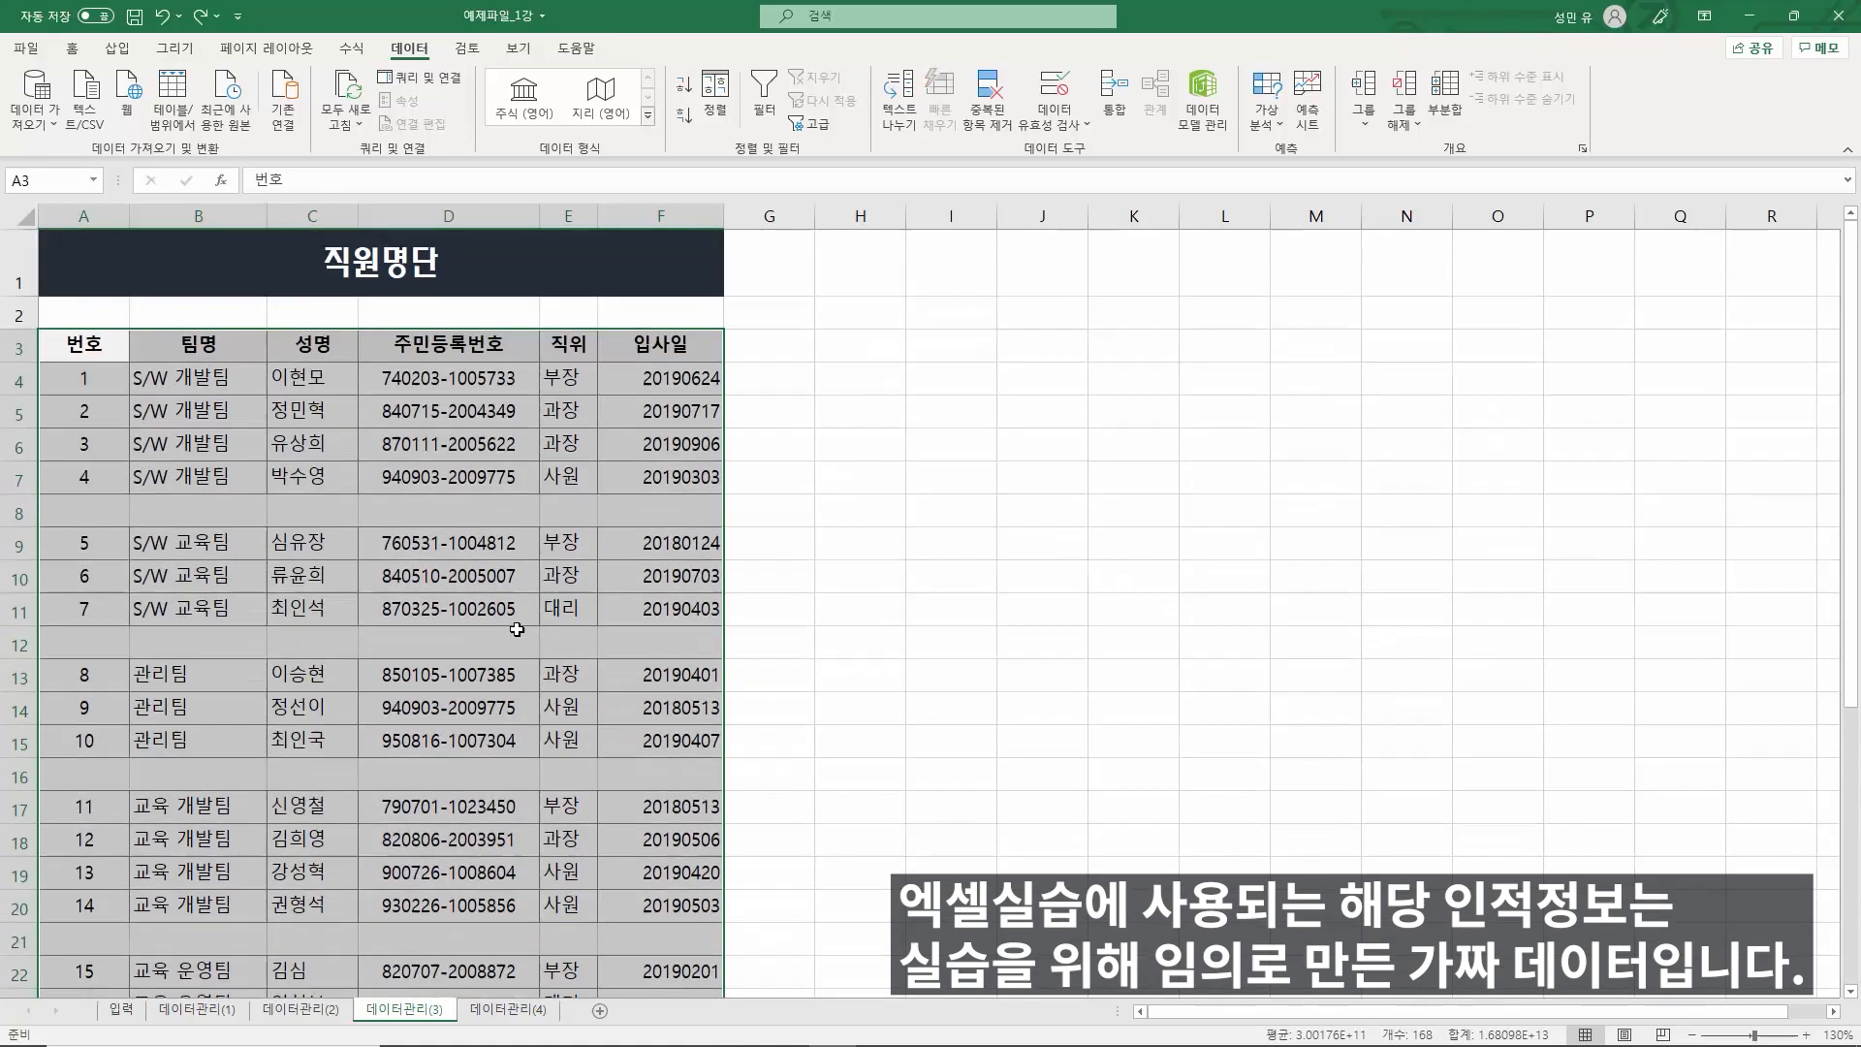
scroll(513, 575, down, 14)
scroll(514, 576, up, 14)
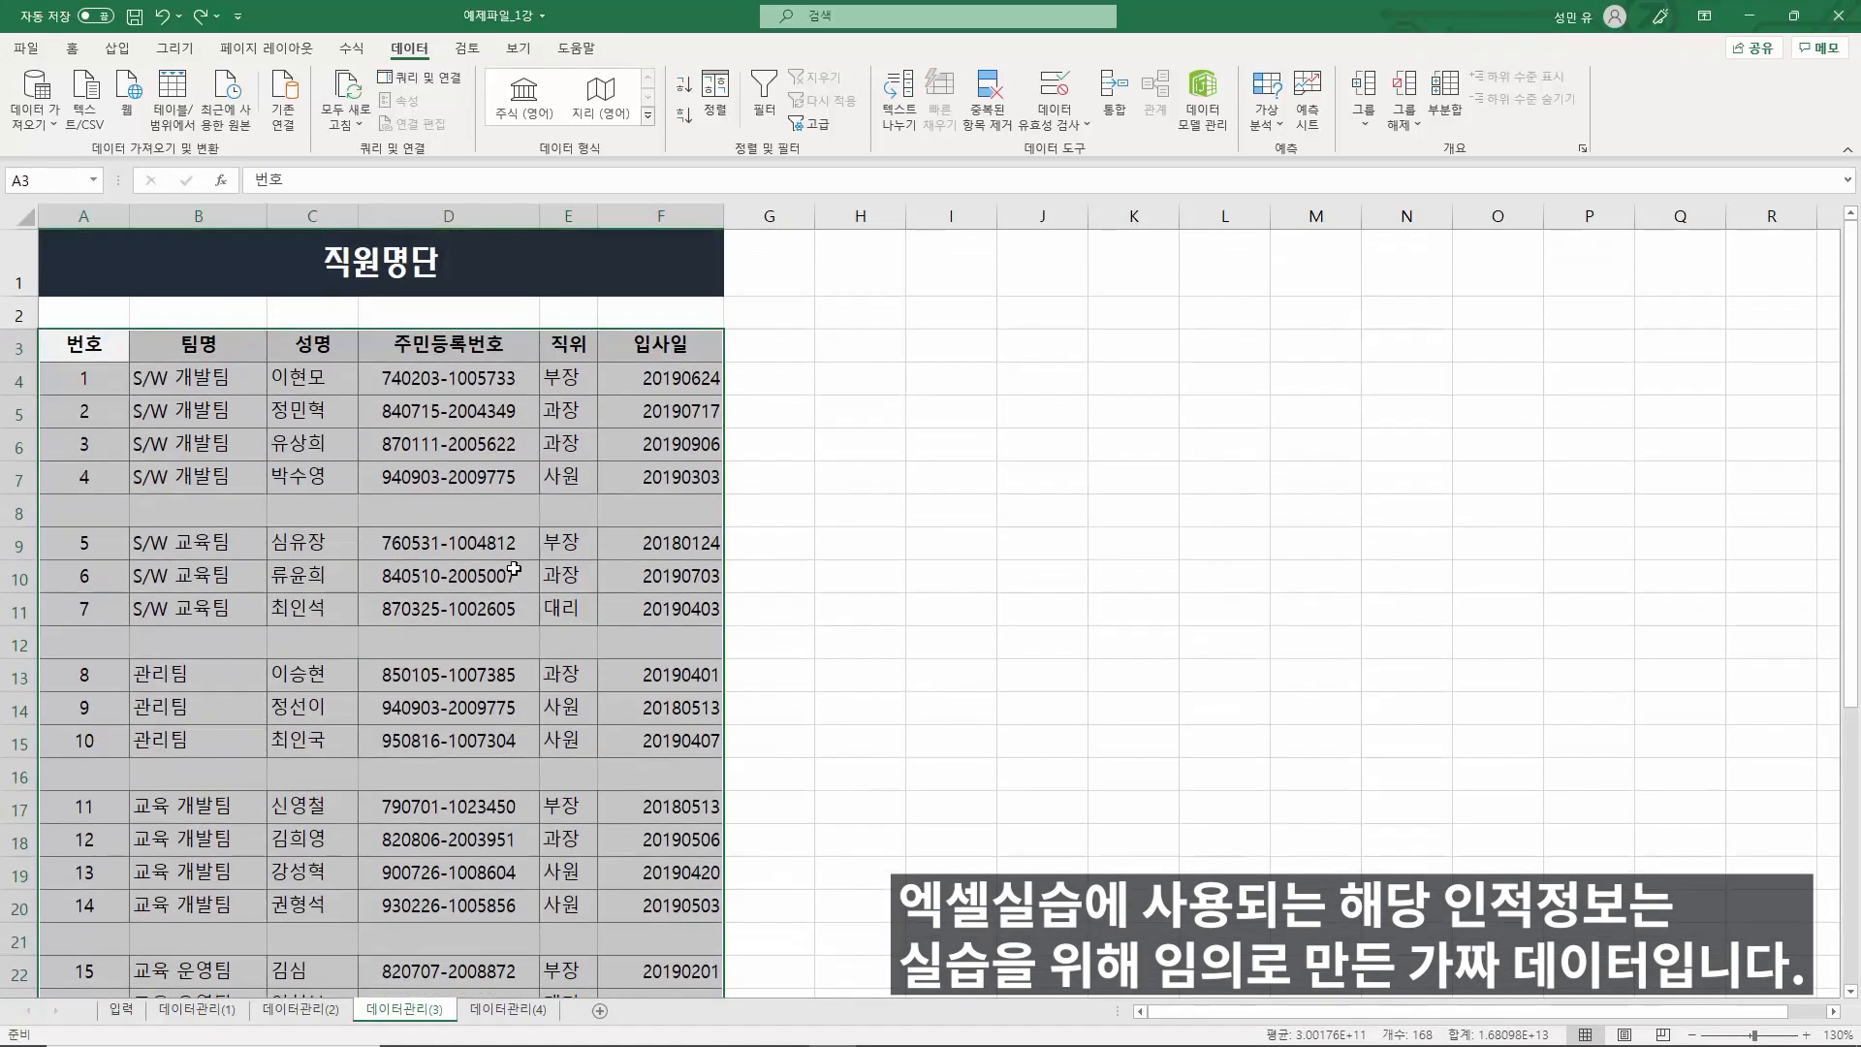
click(76, 58)
key(ctrl)
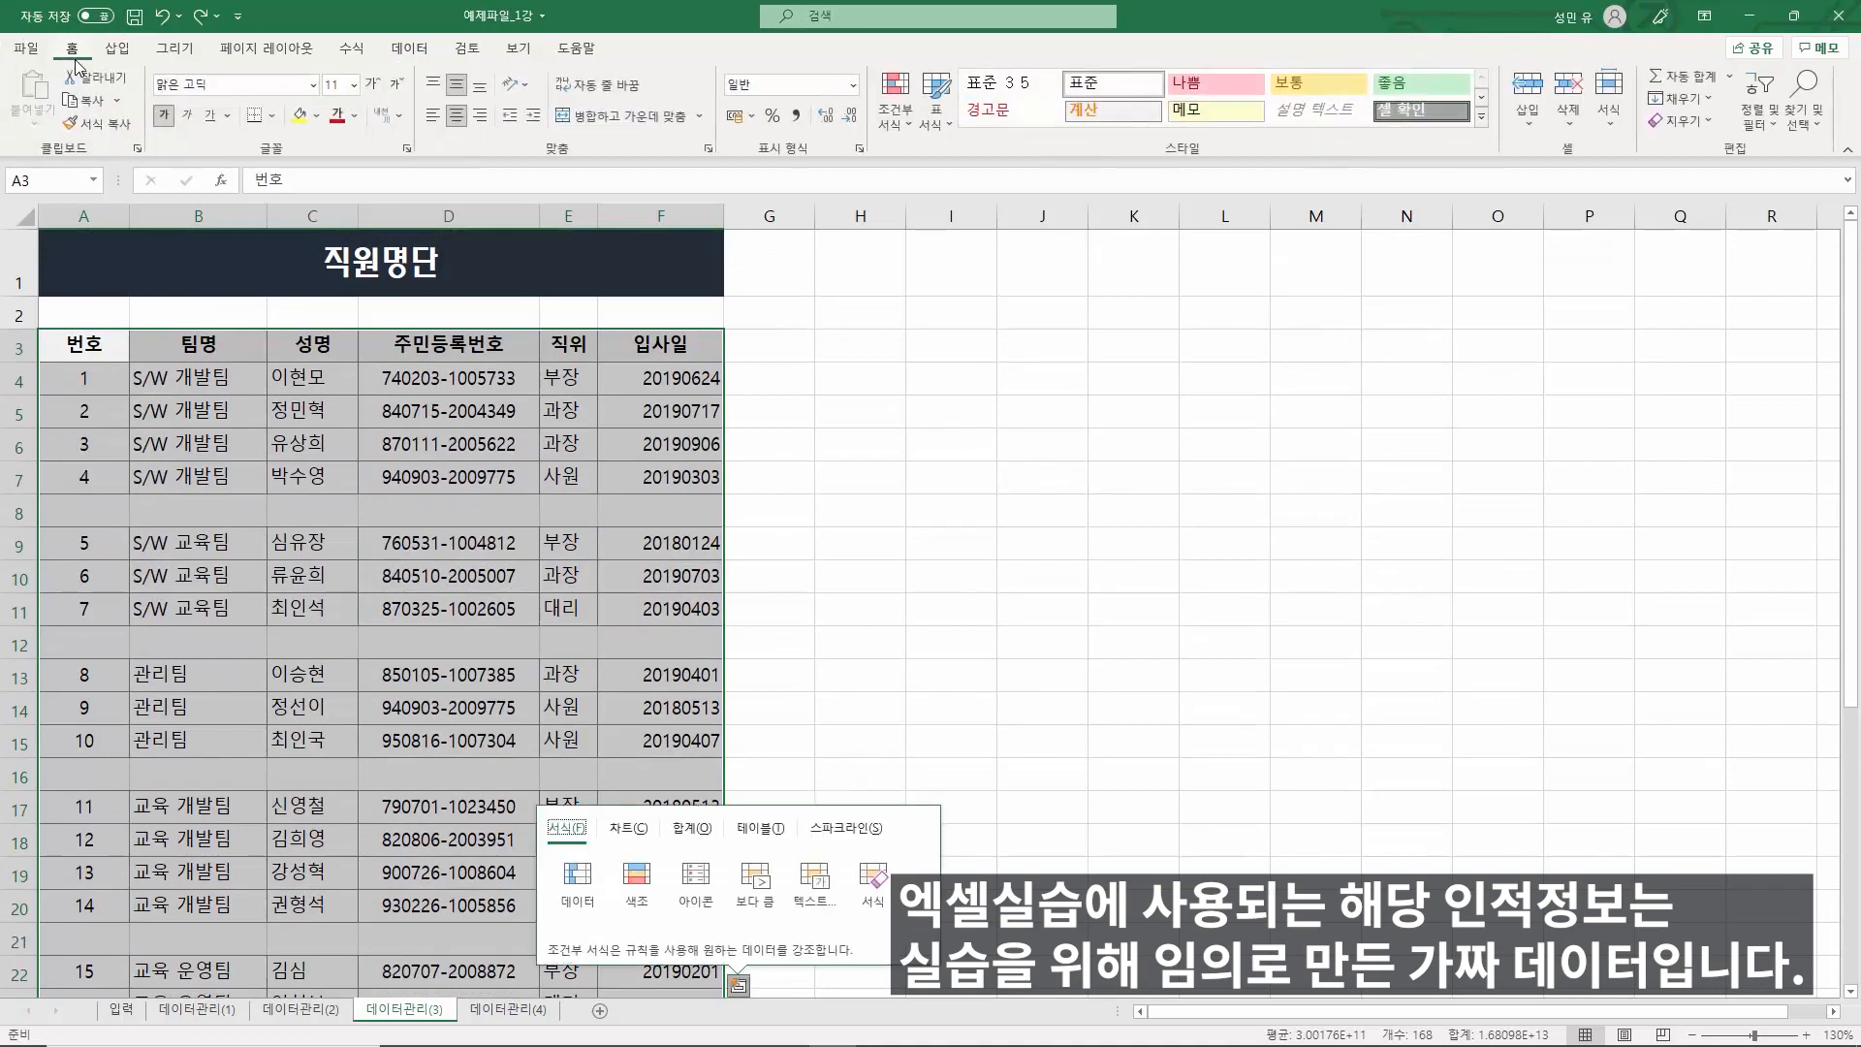
click(1808, 92)
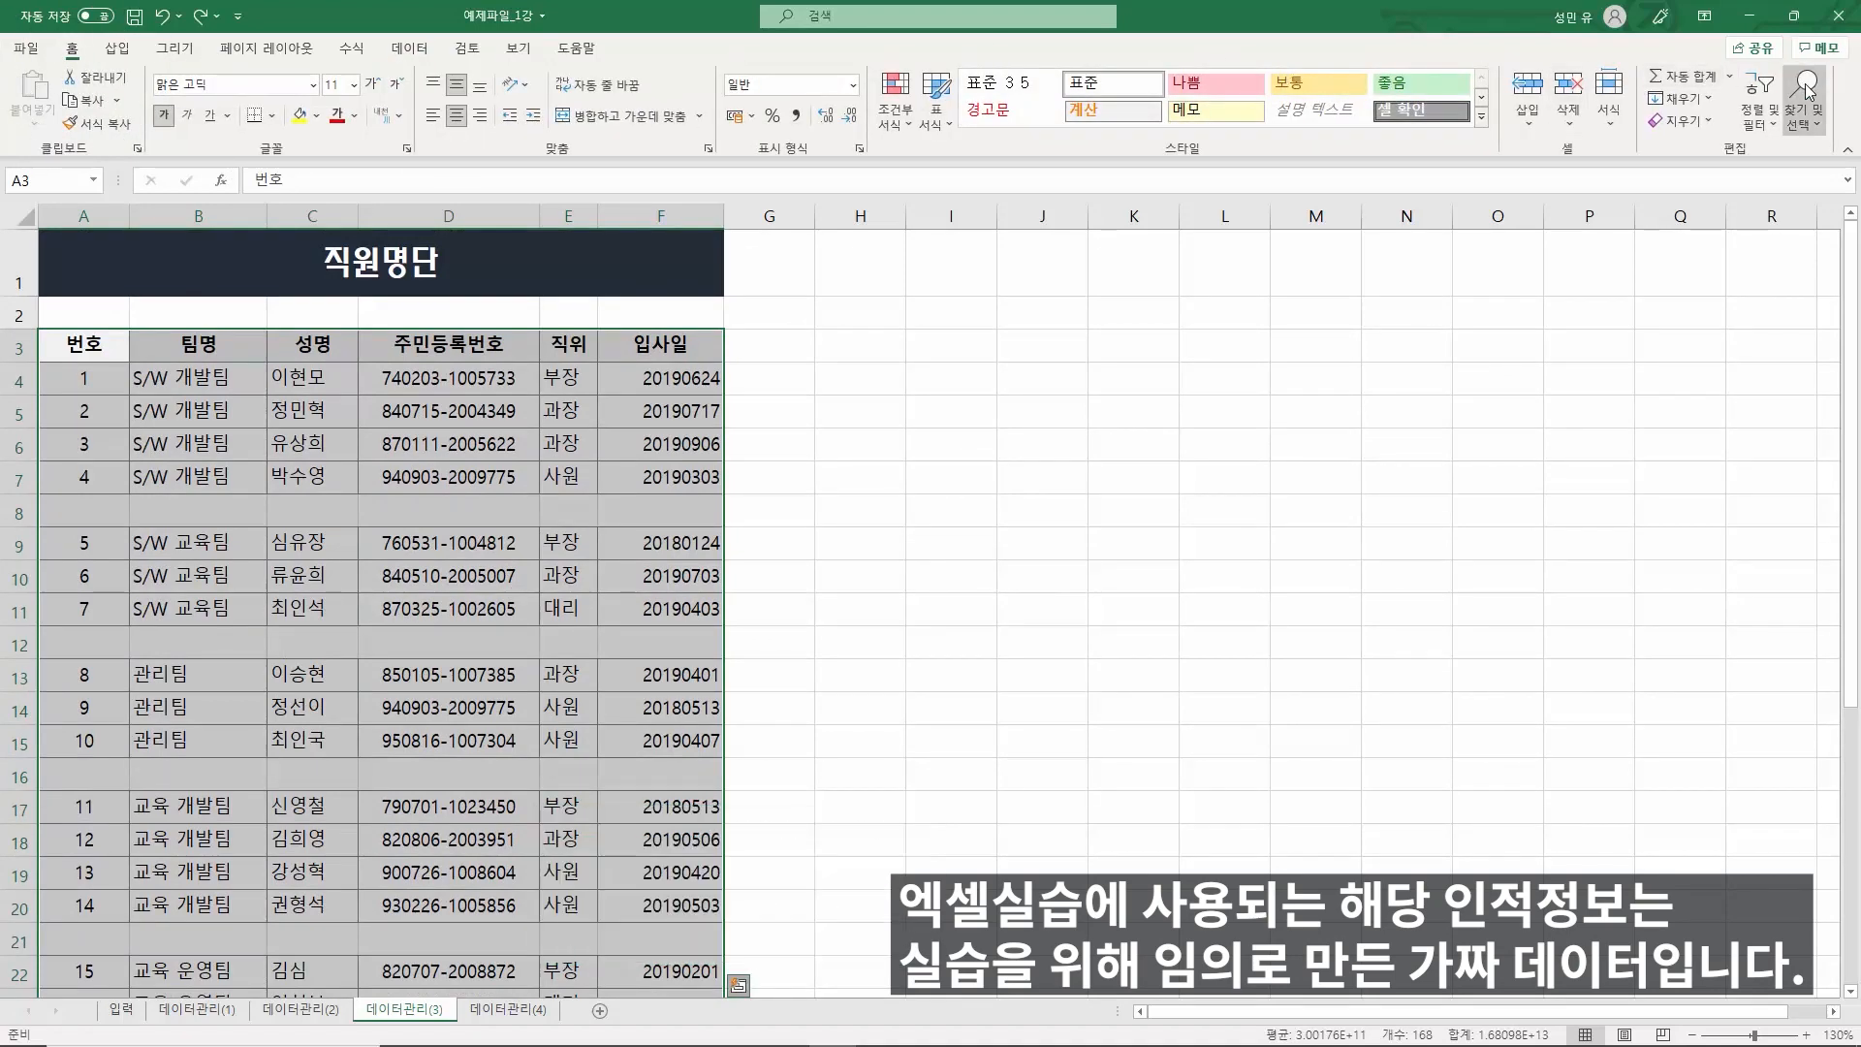
click(1809, 92)
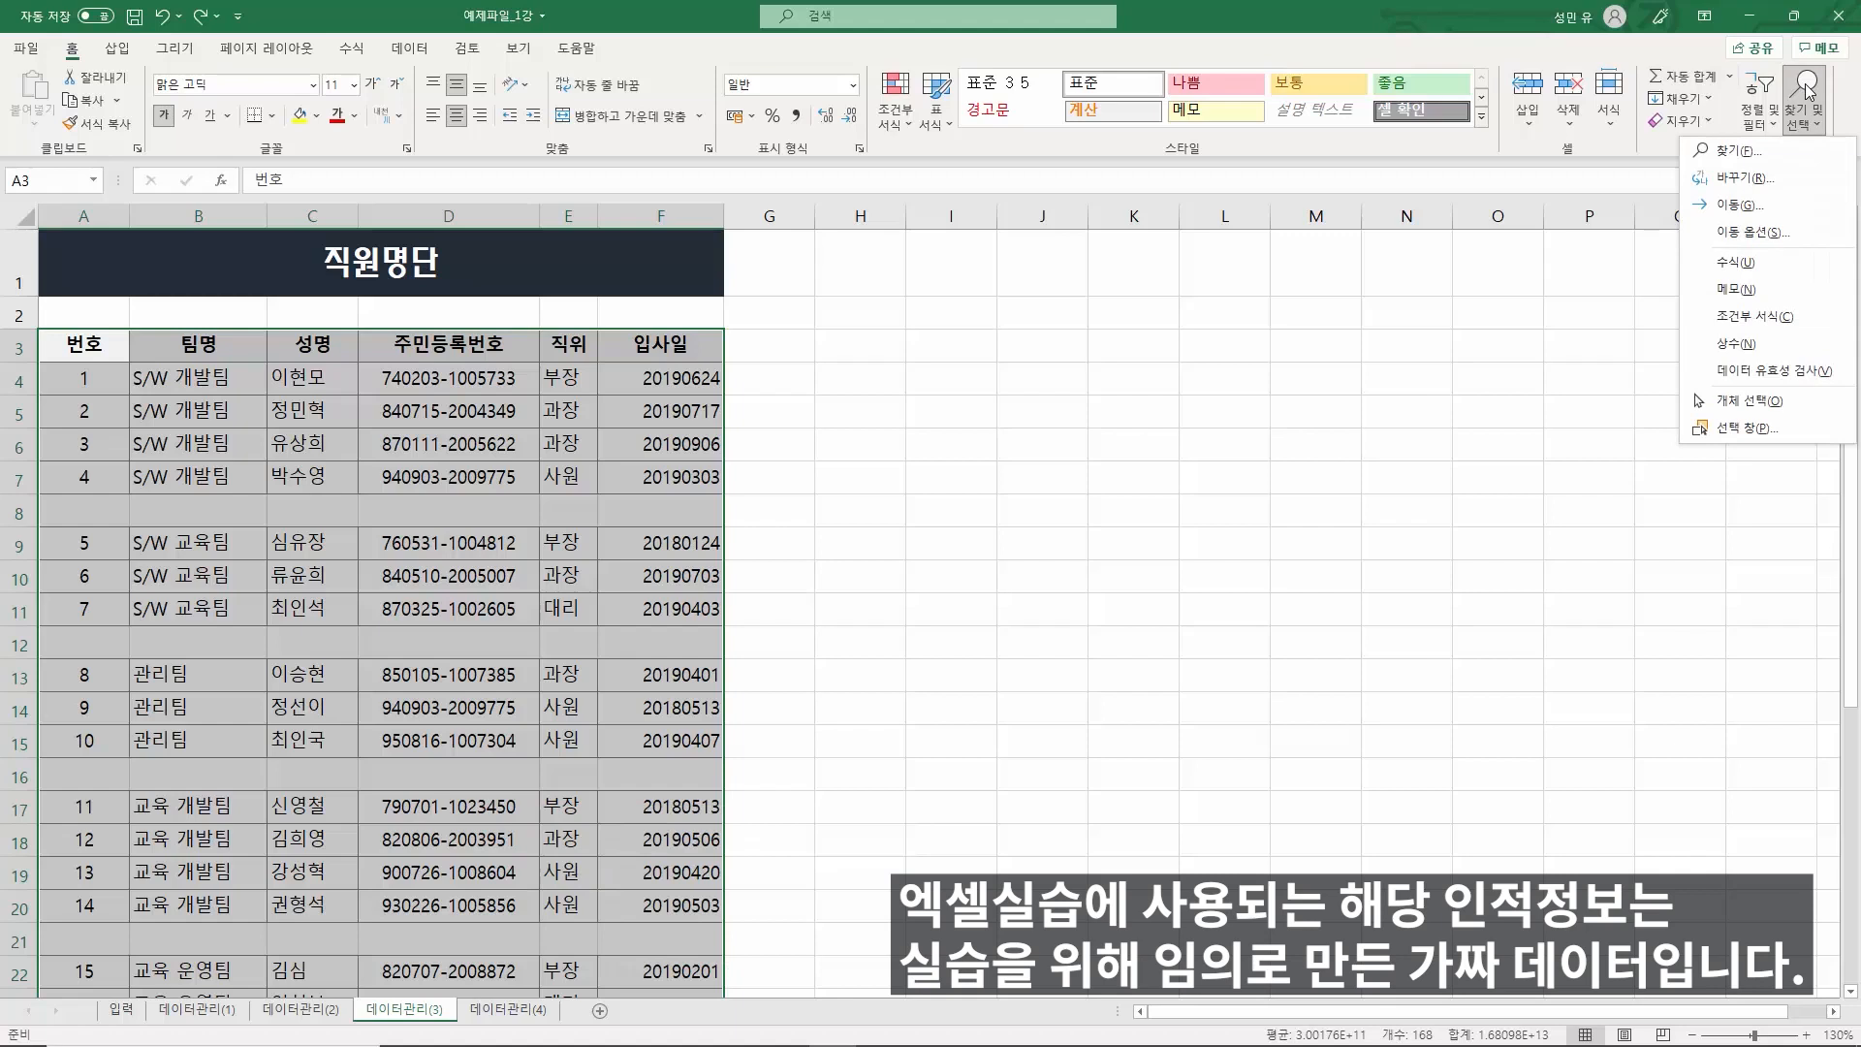
click(1750, 232)
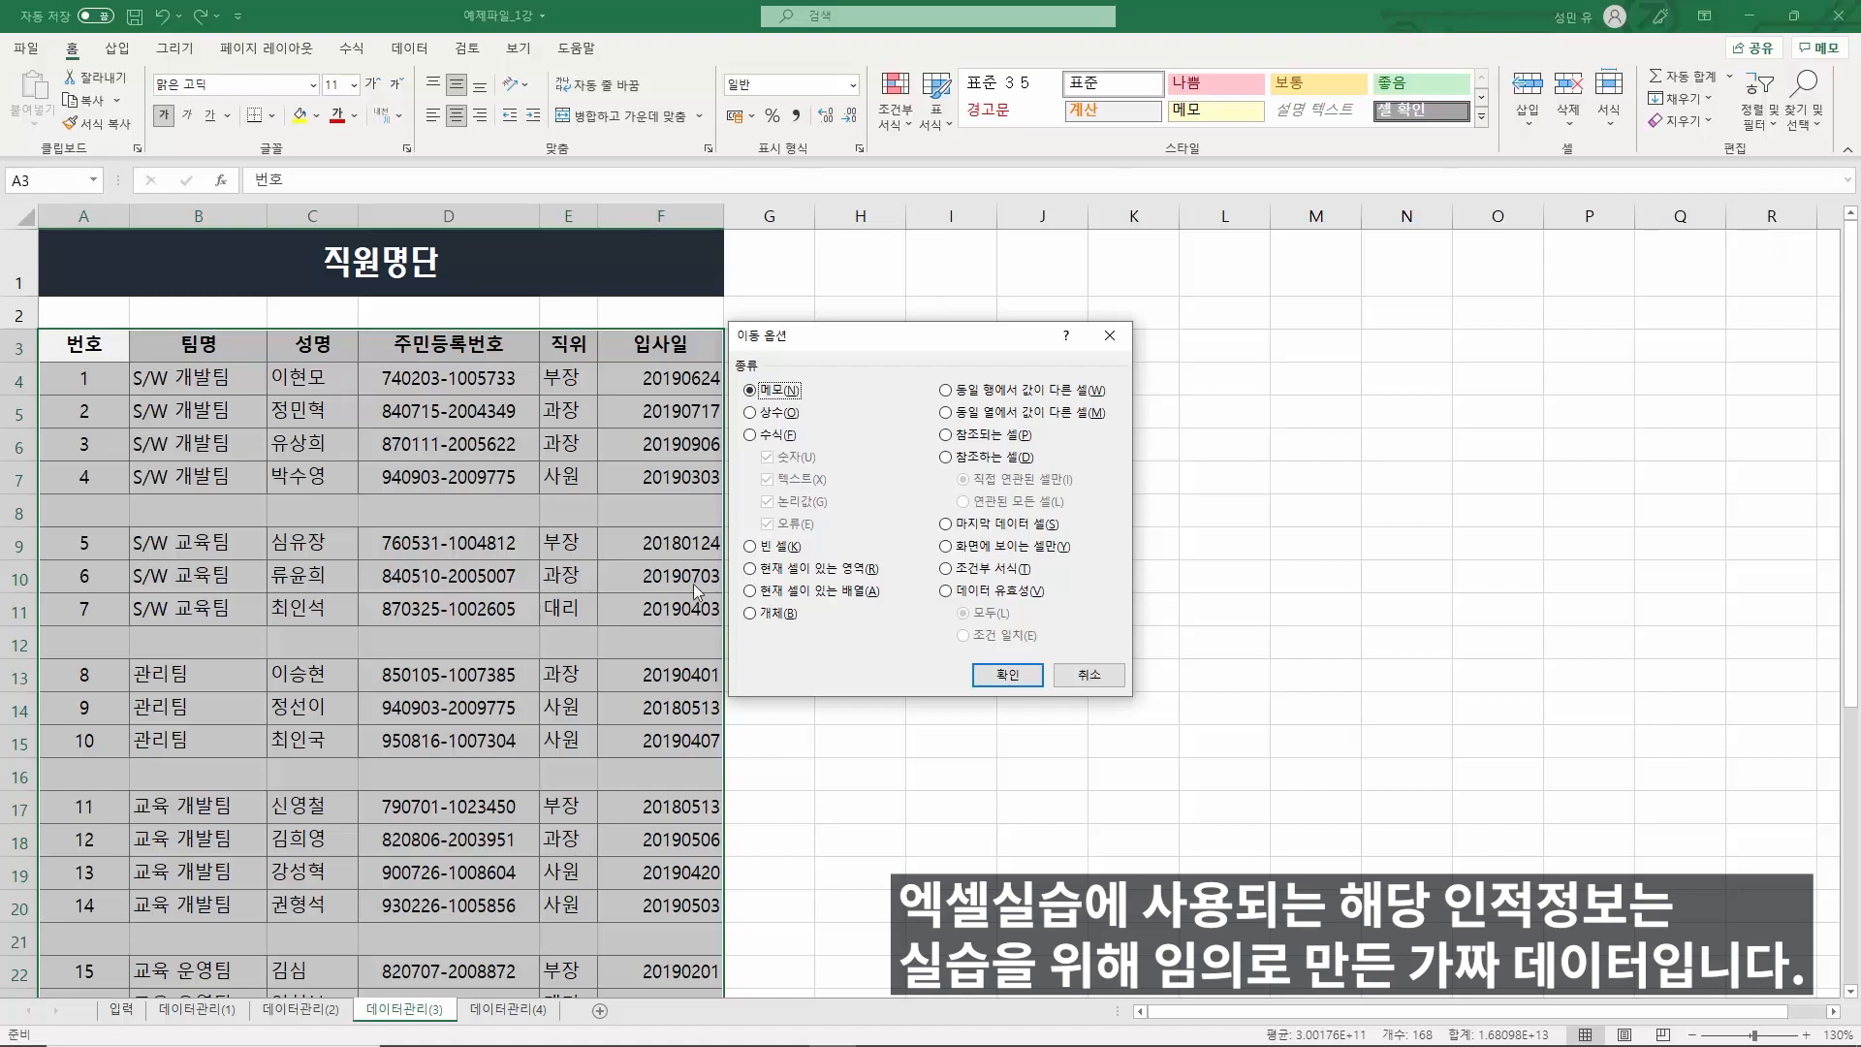
click(754, 546)
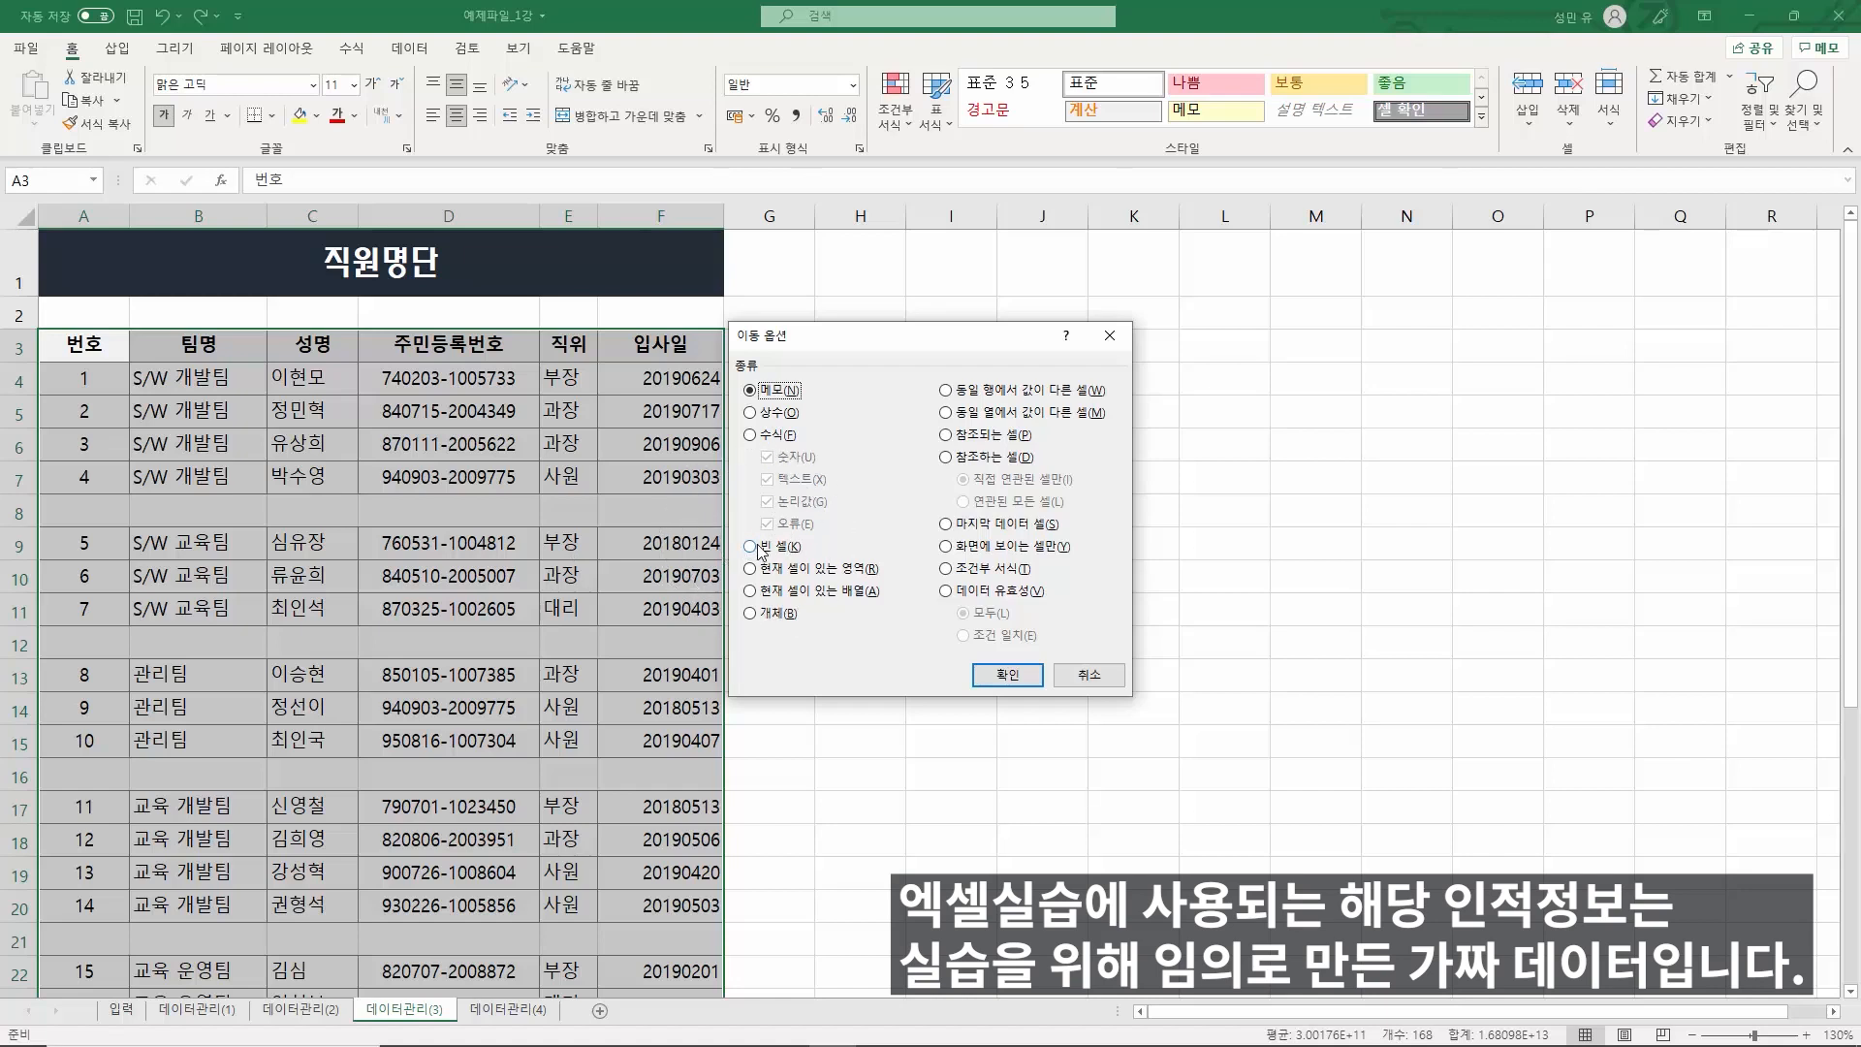
click(1088, 675)
key(ctrl+q)
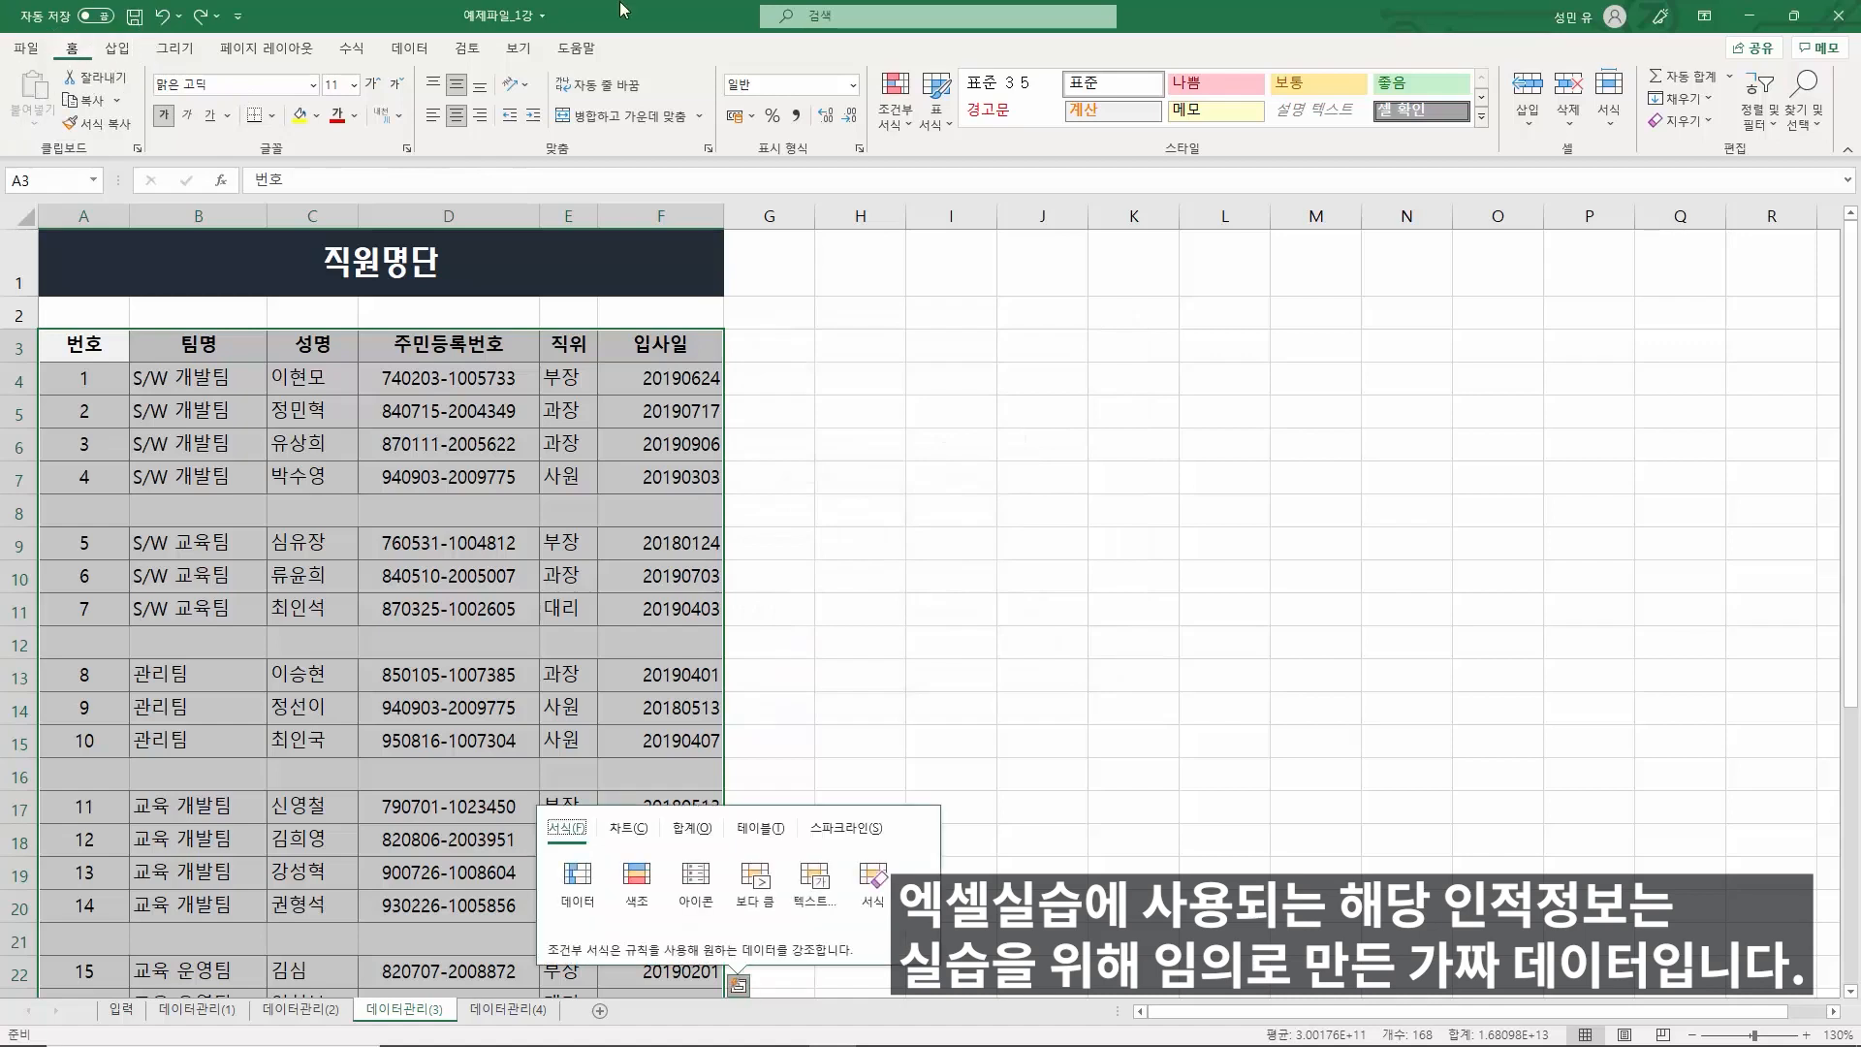
- Use Go To Special to select only the blank cells in the table and delete them, closing the gaps between teams
click(1801, 109)
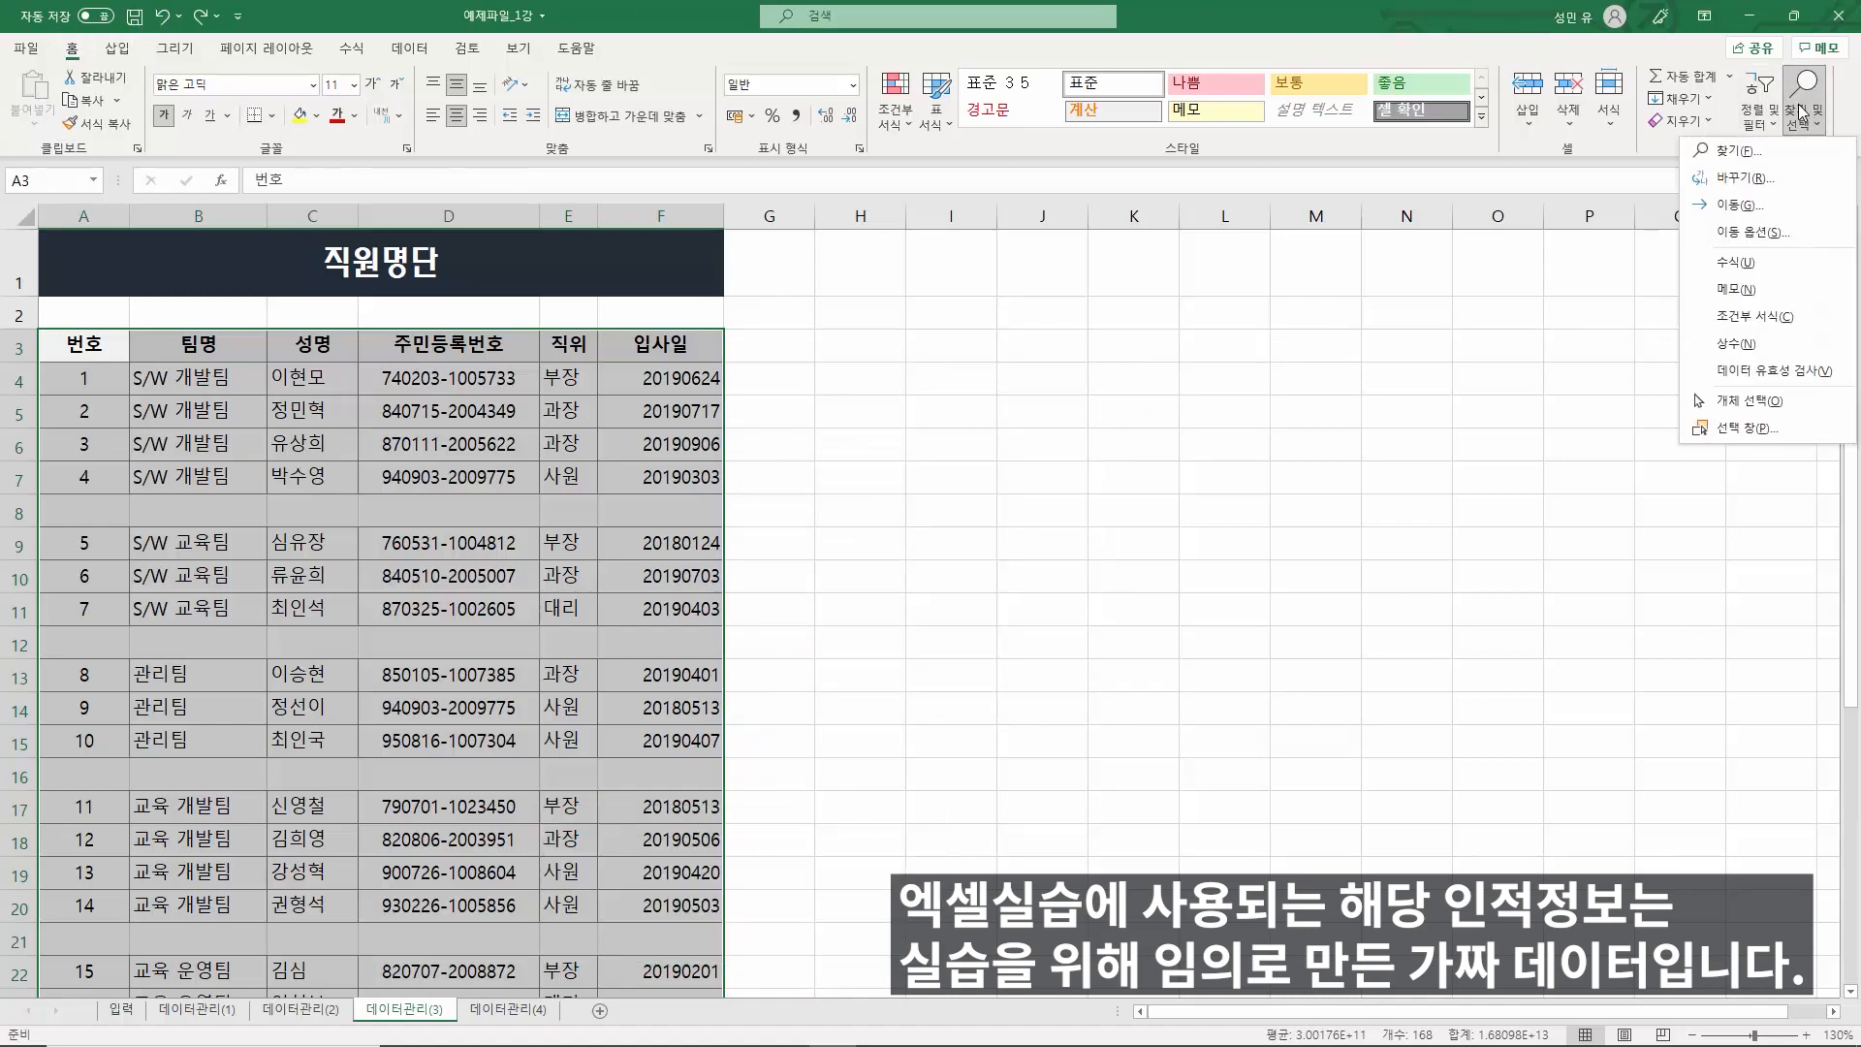
click(1772, 233)
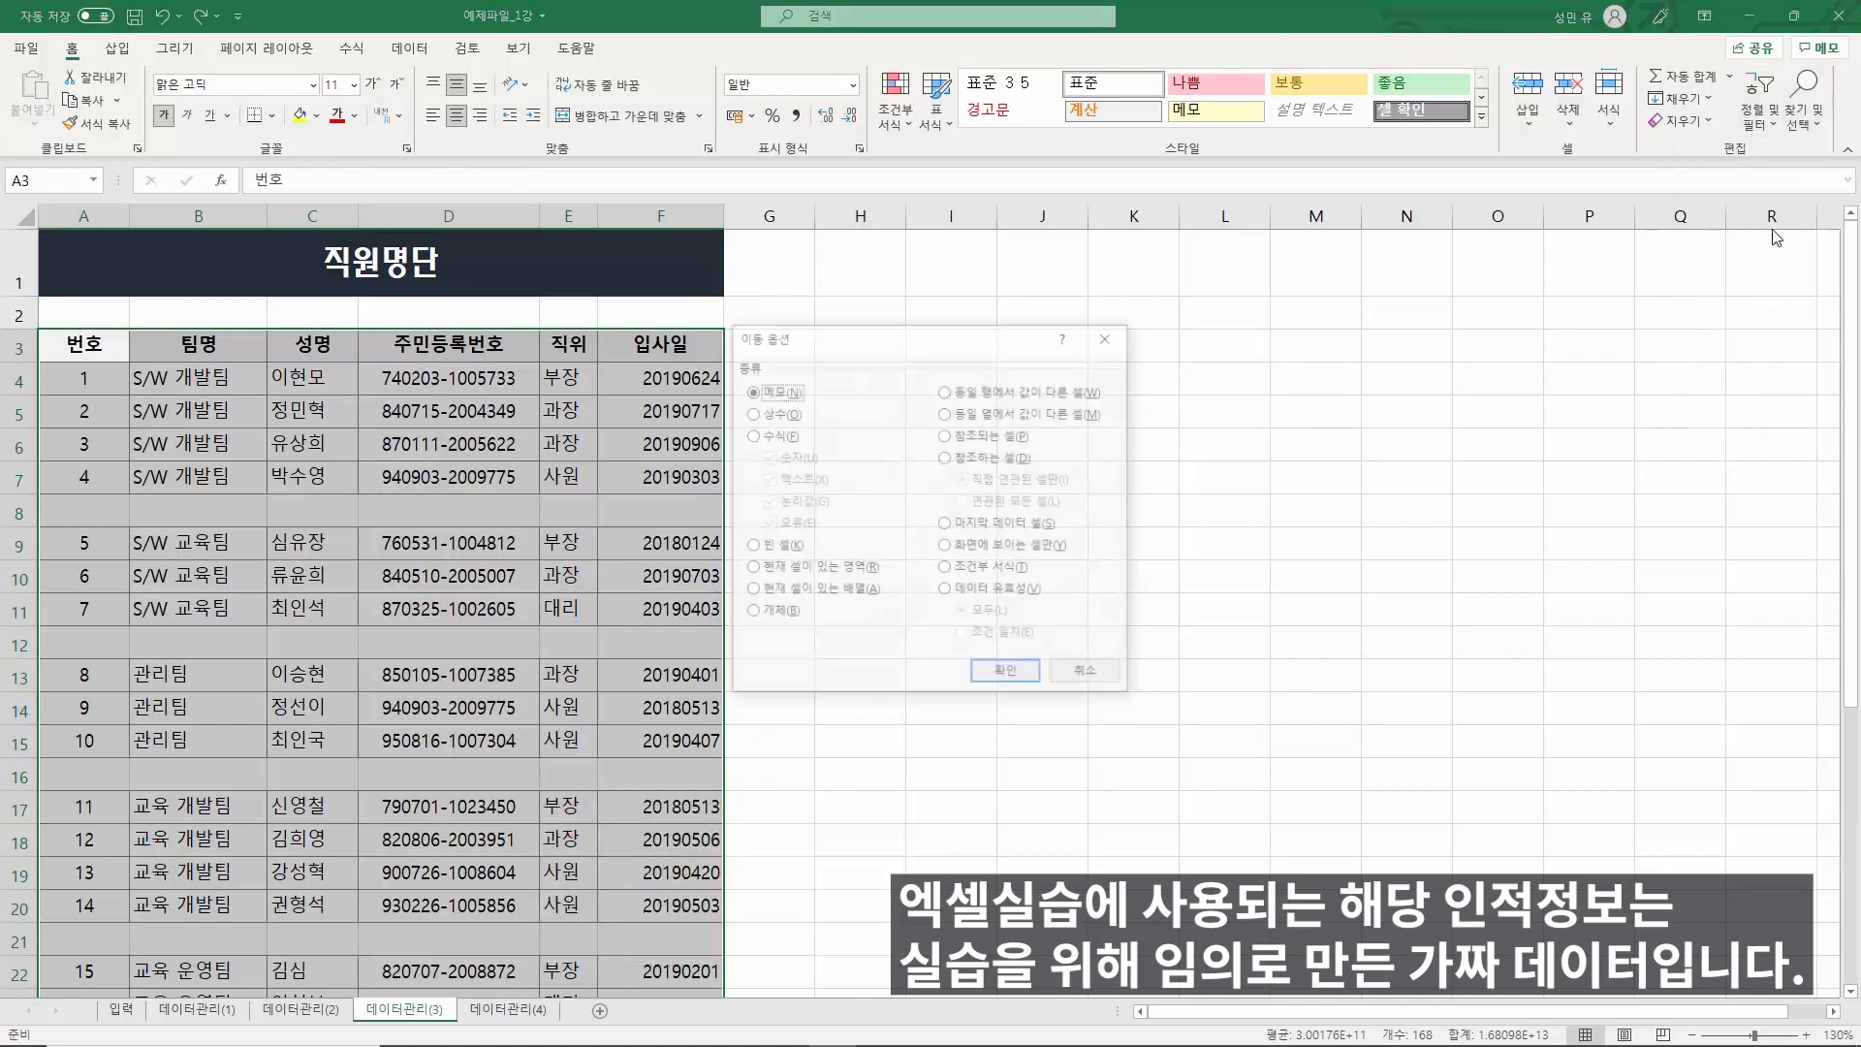
click(760, 548)
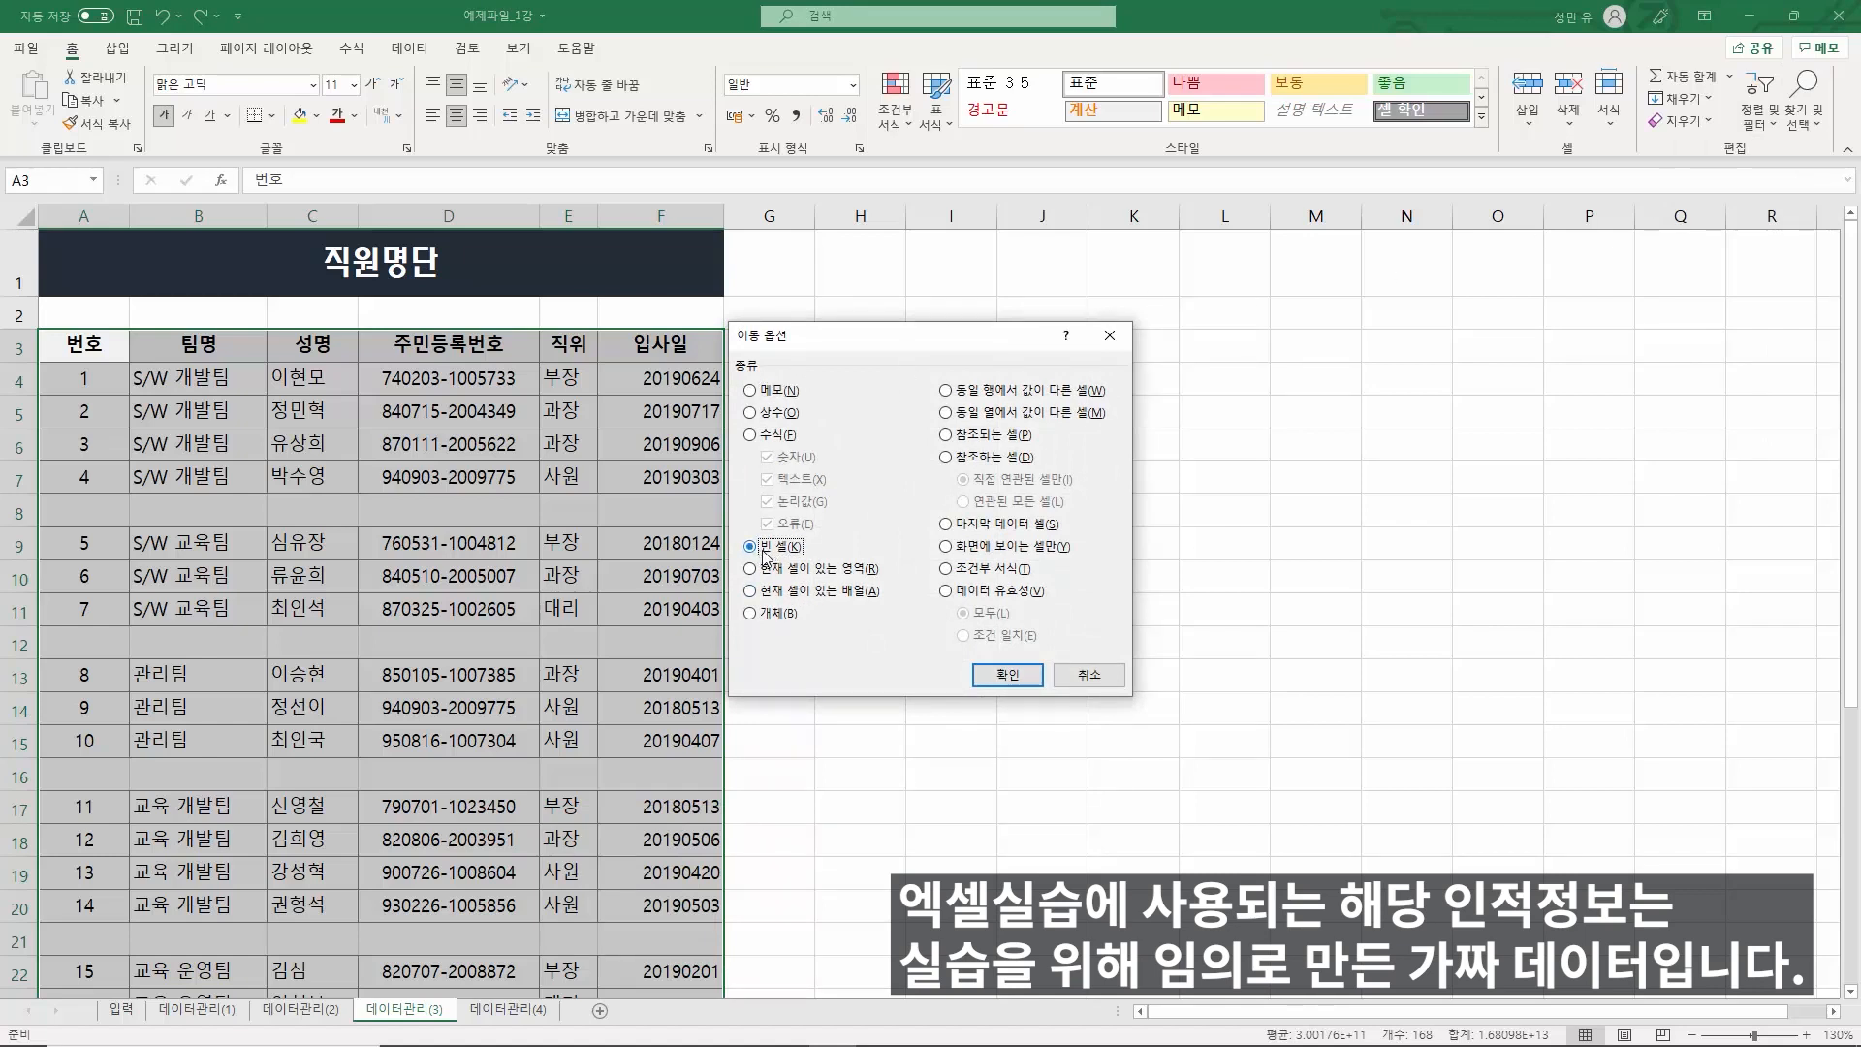
click(1008, 676)
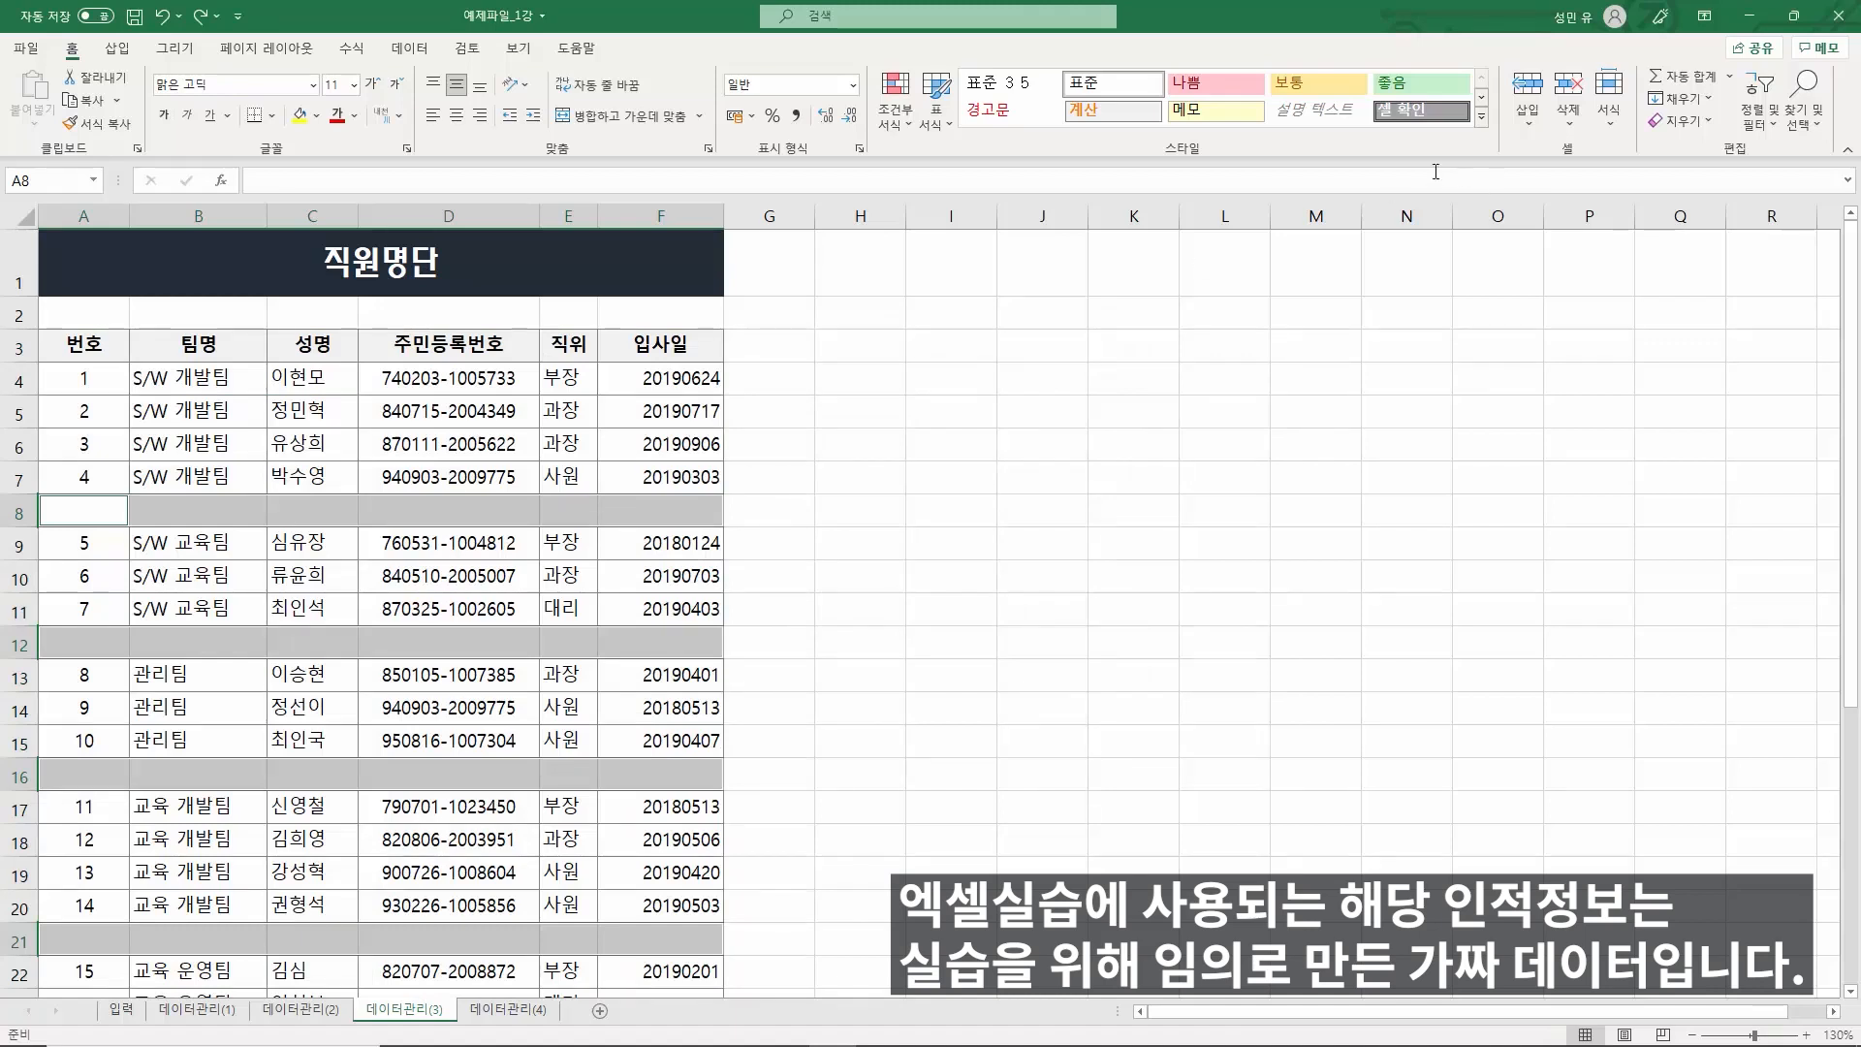
click(1567, 92)
click(638, 601)
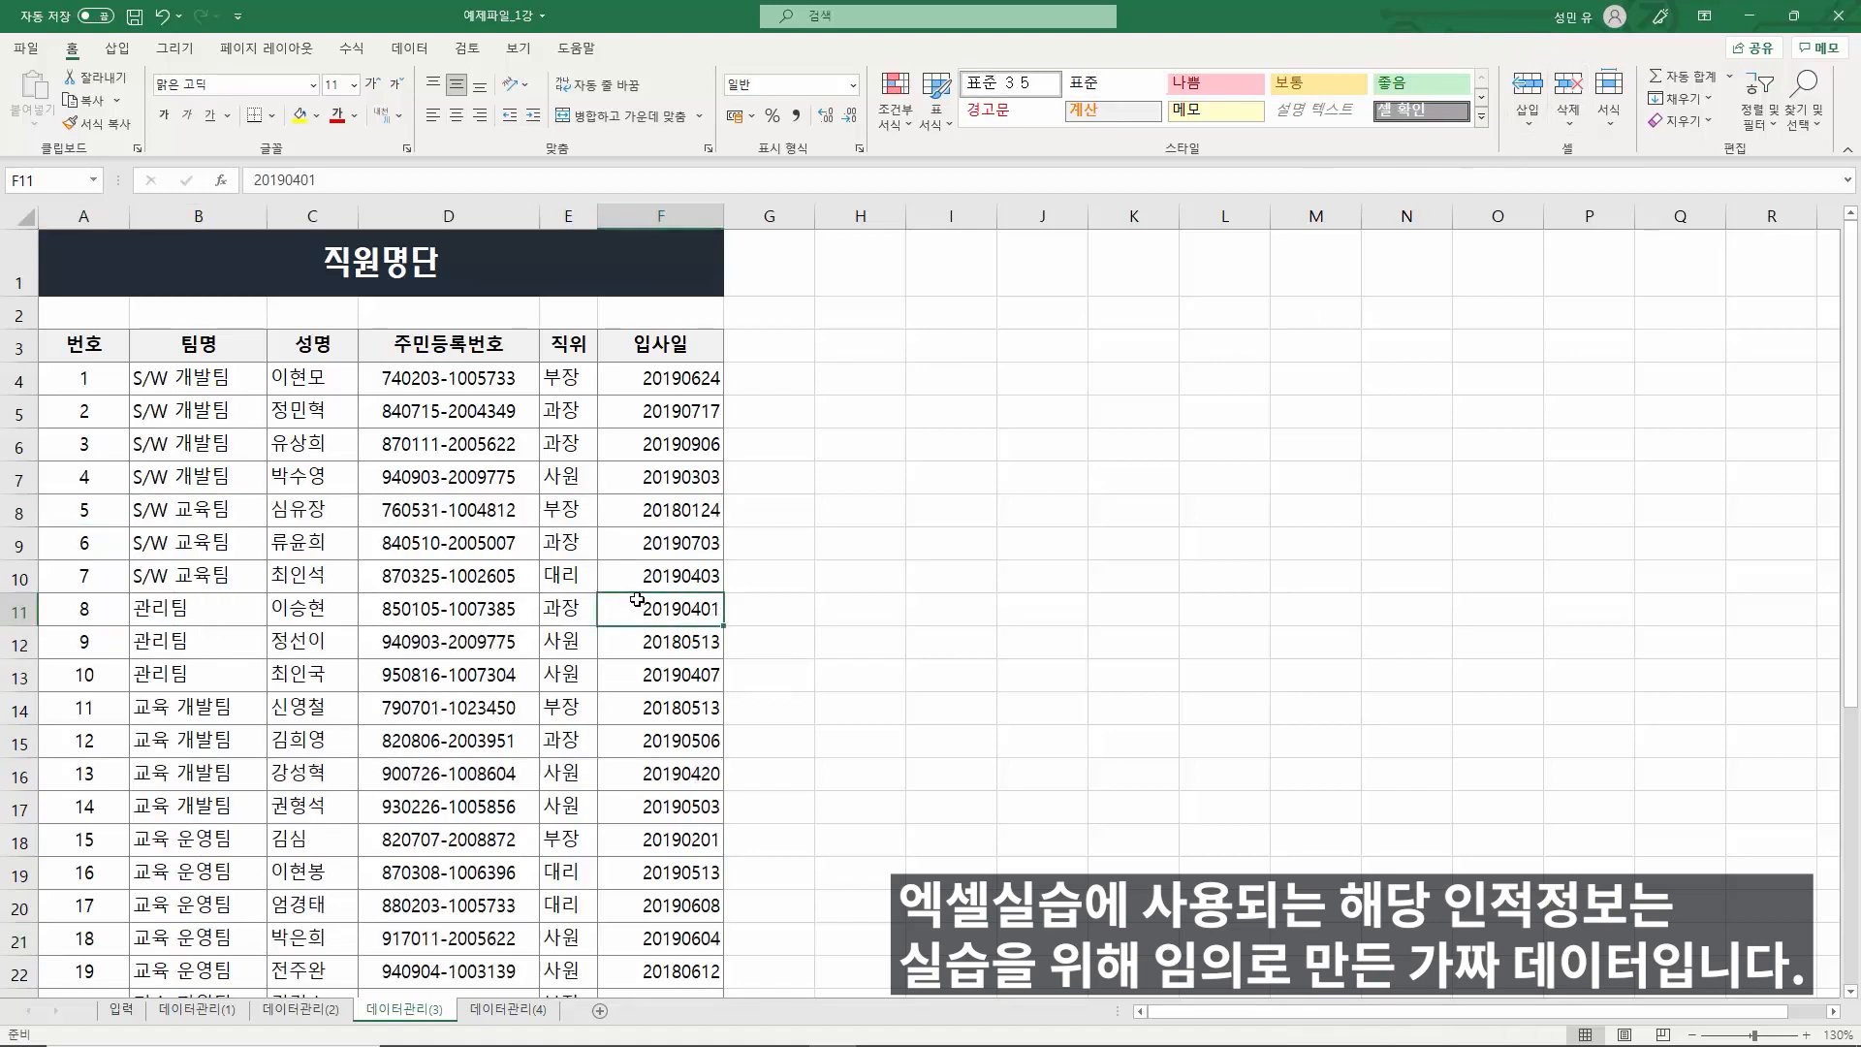
scroll(638, 601, down, 14)
scroll(637, 601, up, 14)
- Switch to the 데이터관리(4) sheet and select the combined 성명/직위 column, finishing on its header cell C3
click(499, 1011)
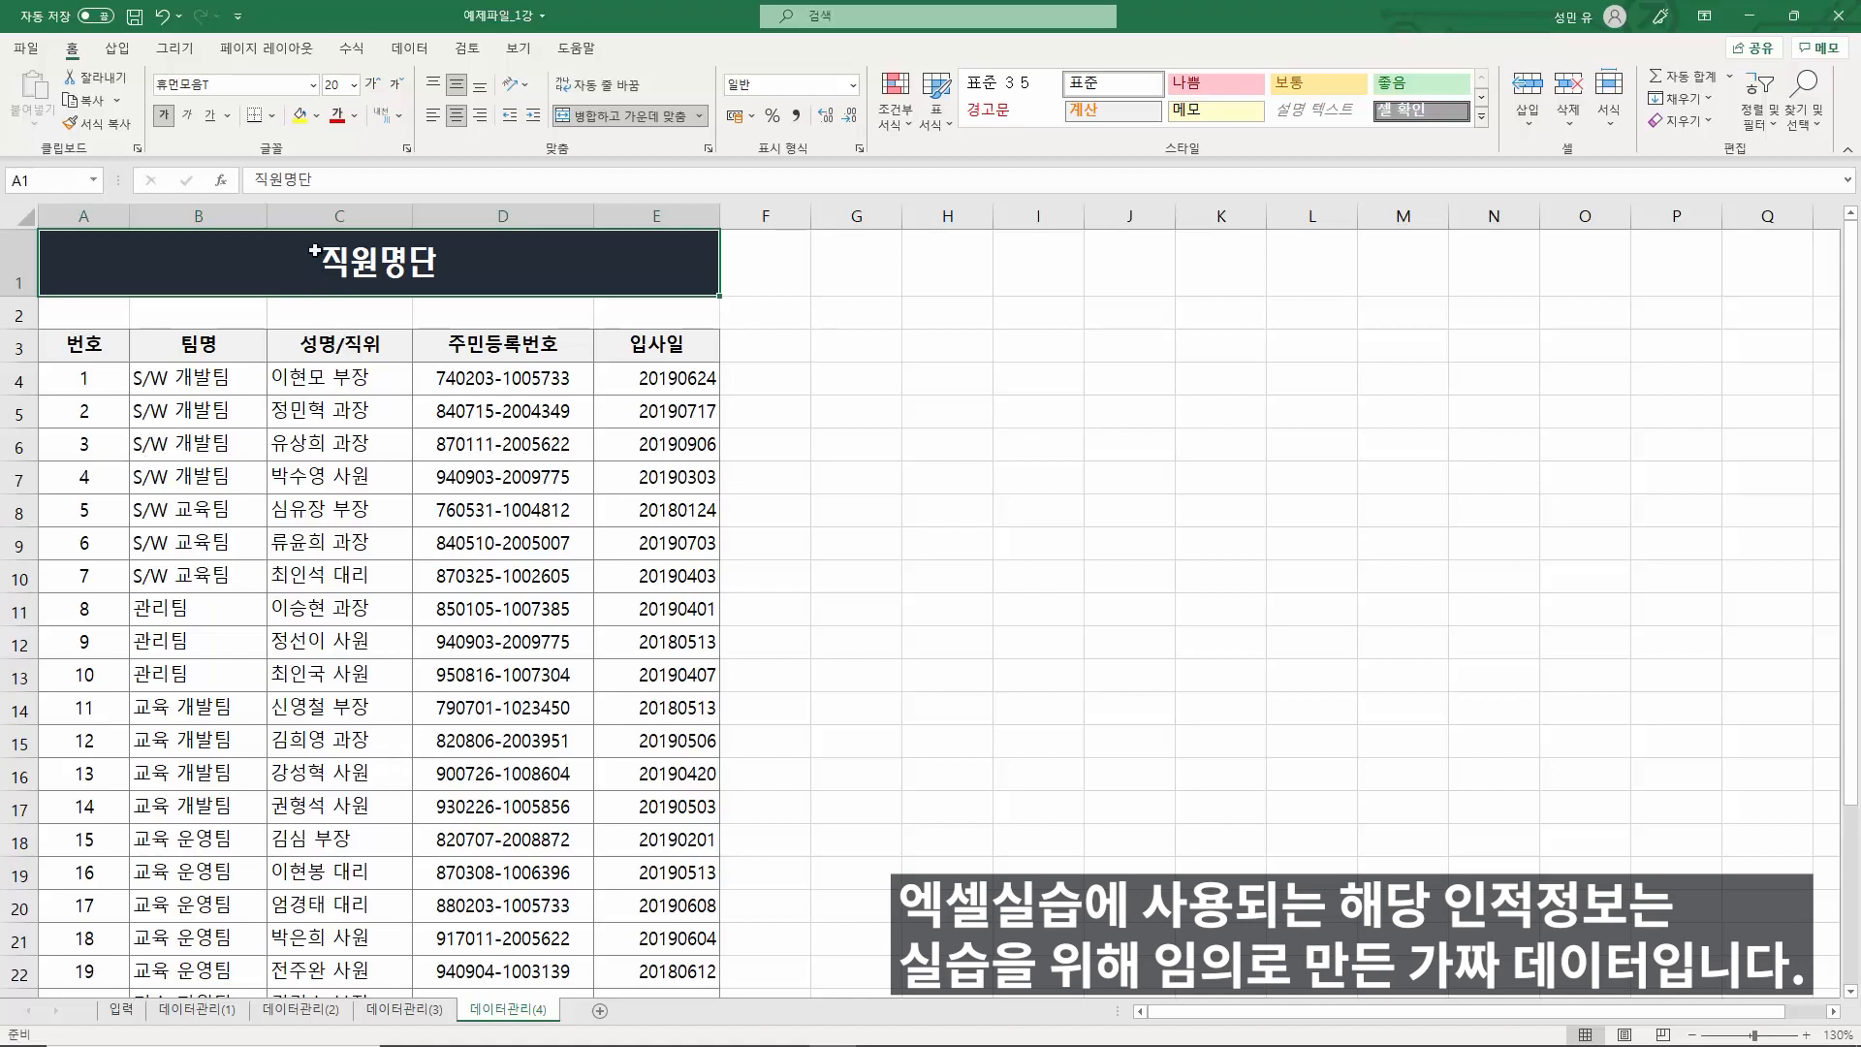
click(324, 219)
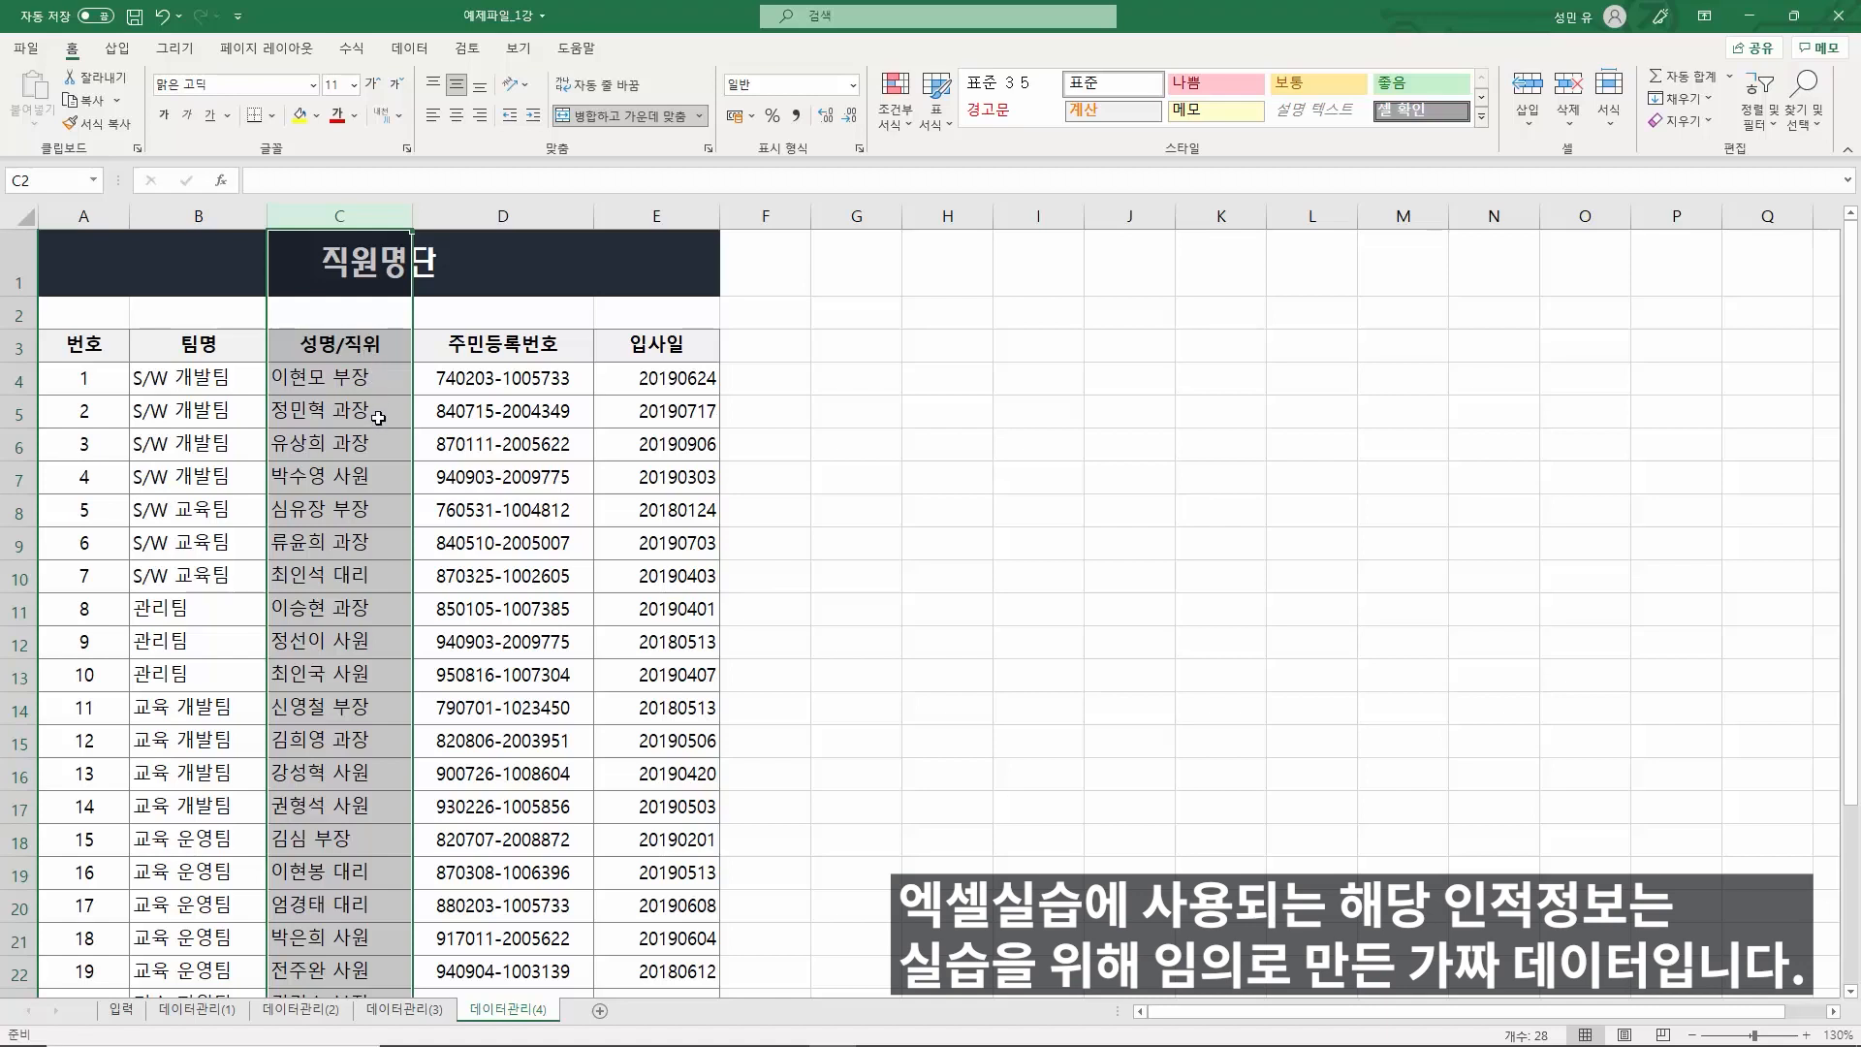
click(376, 347)
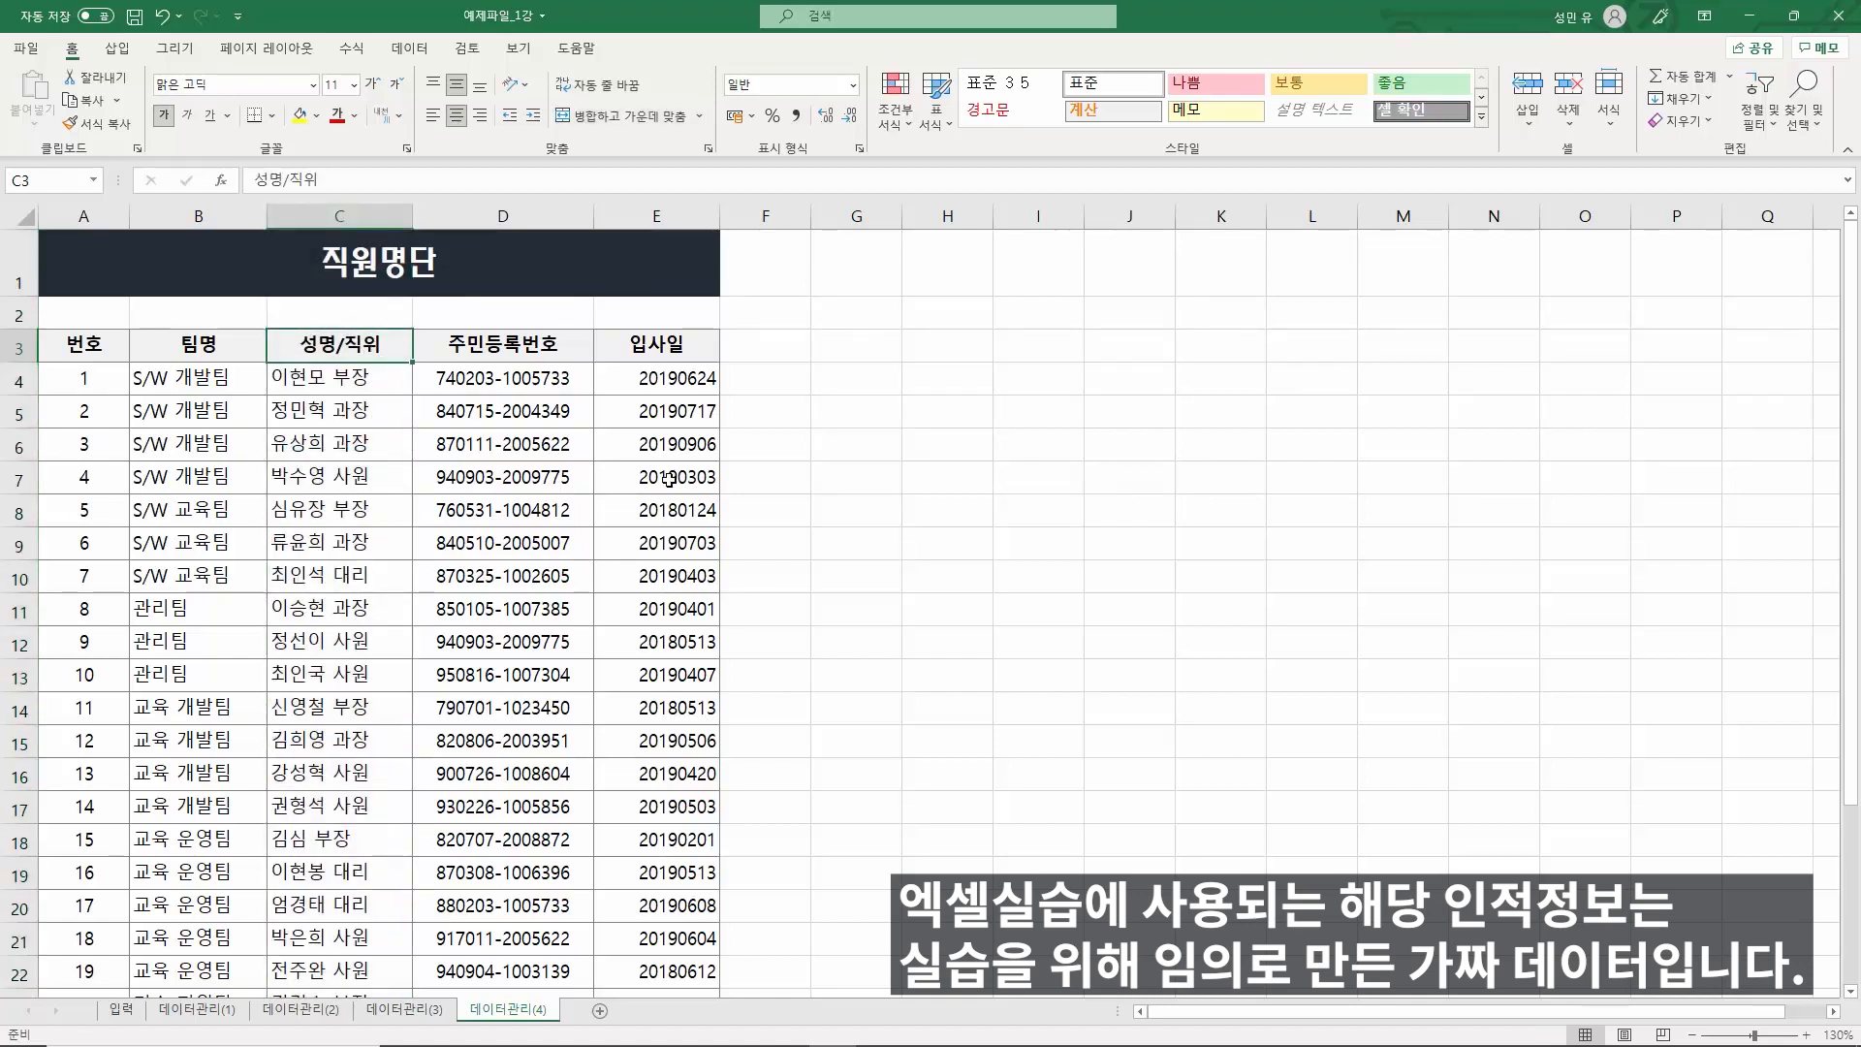
- Try filtering the 성명/직위 column with the search term 대리, and turn the filter off again
click(410, 49)
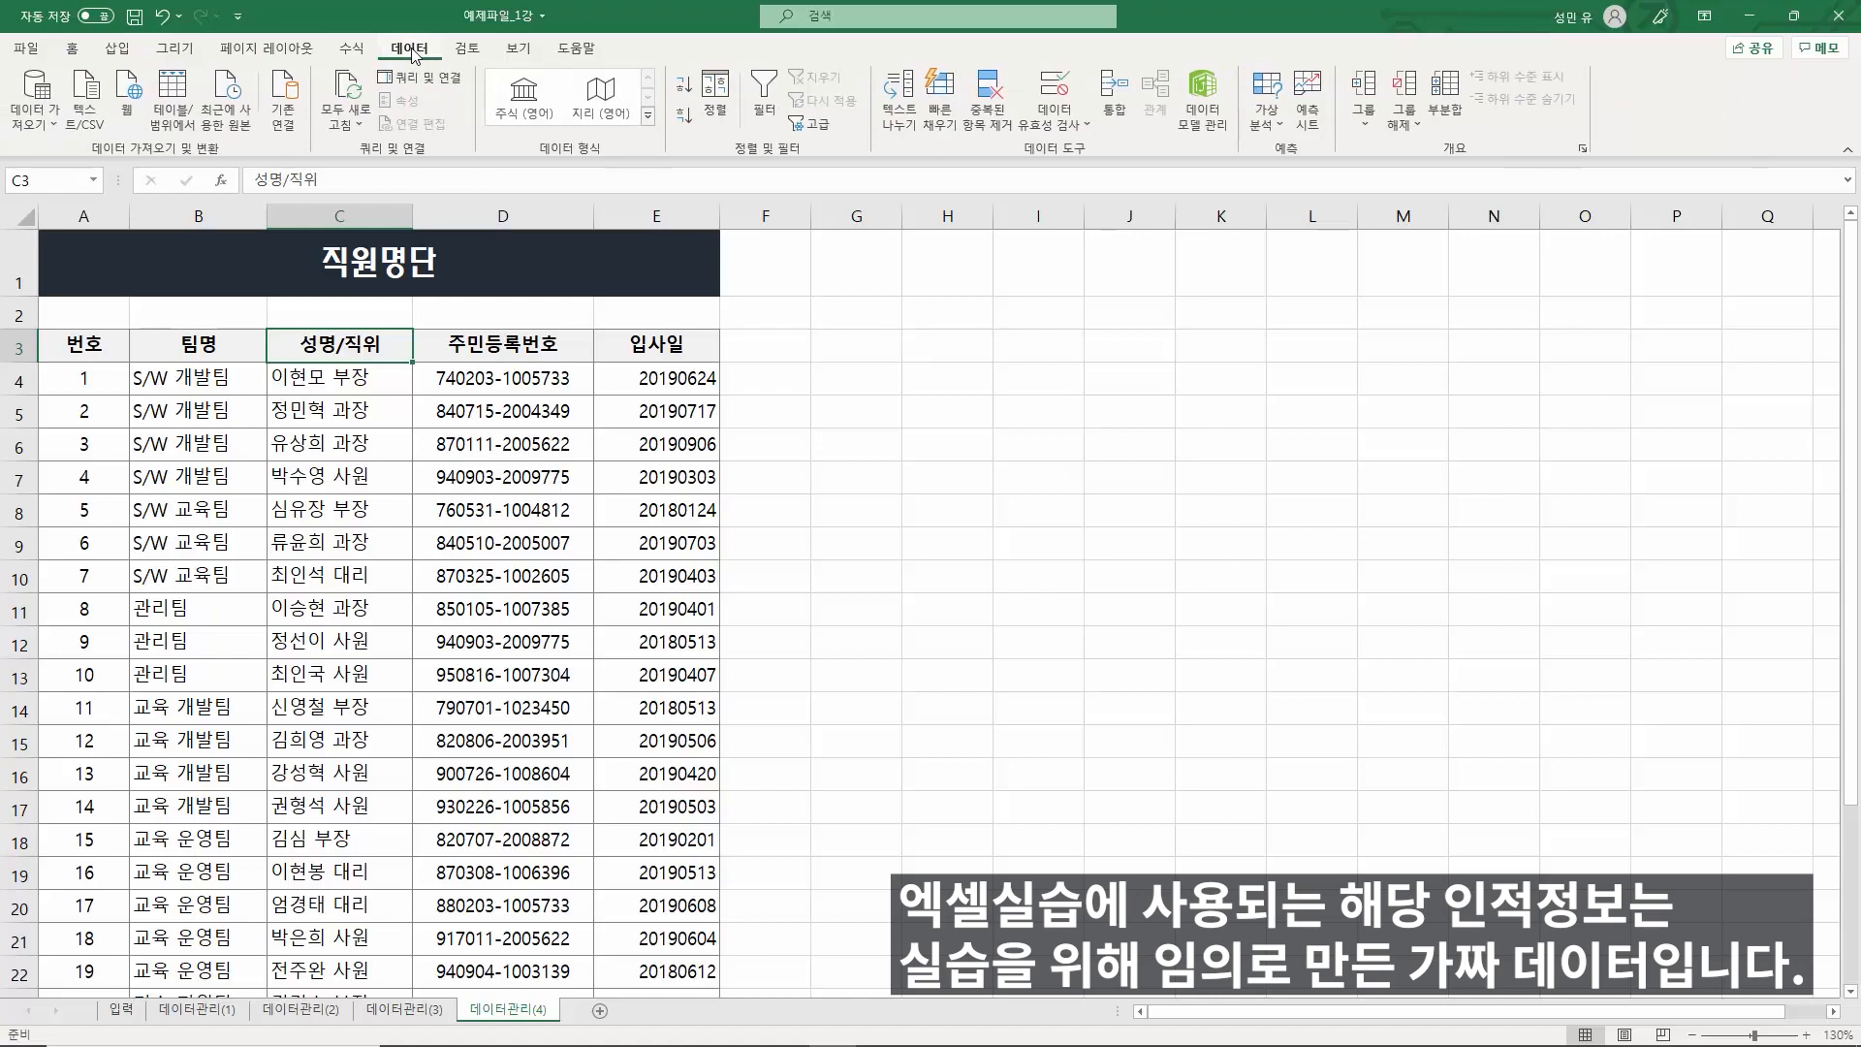
click(765, 102)
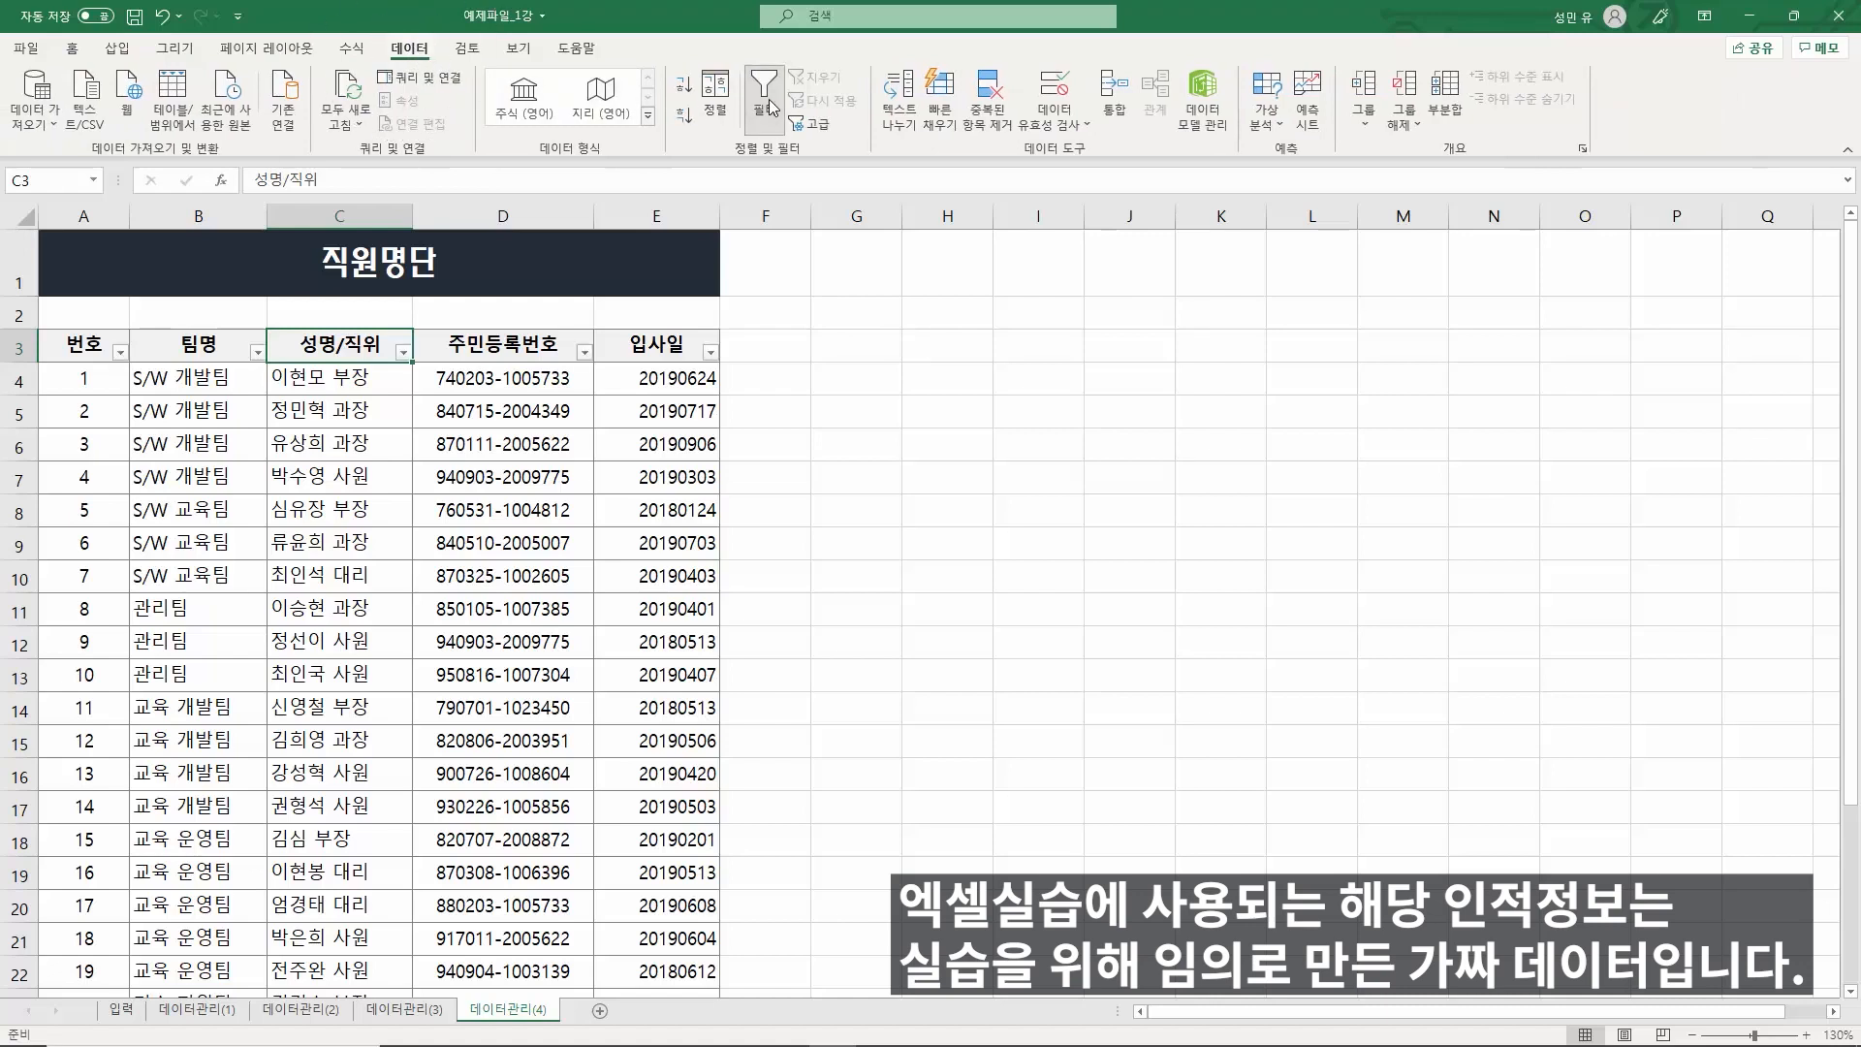
click(402, 351)
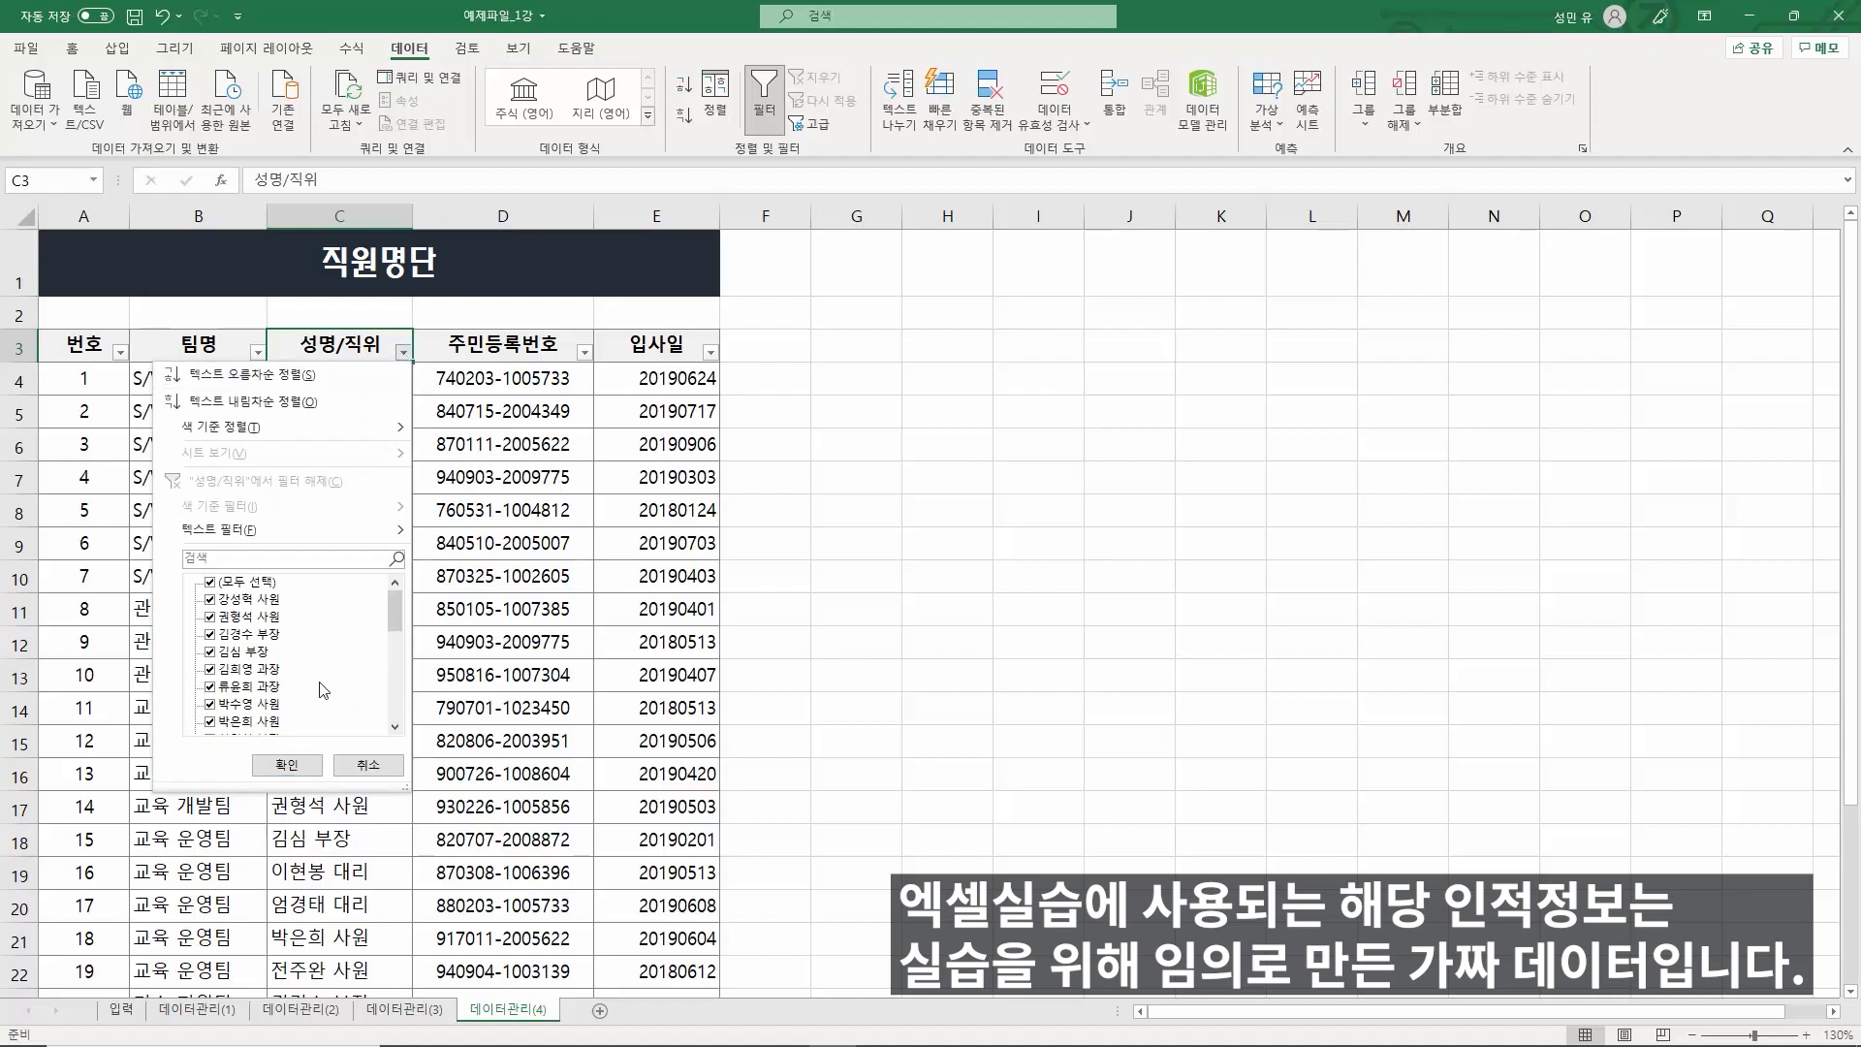
click(229, 559)
text(대리)
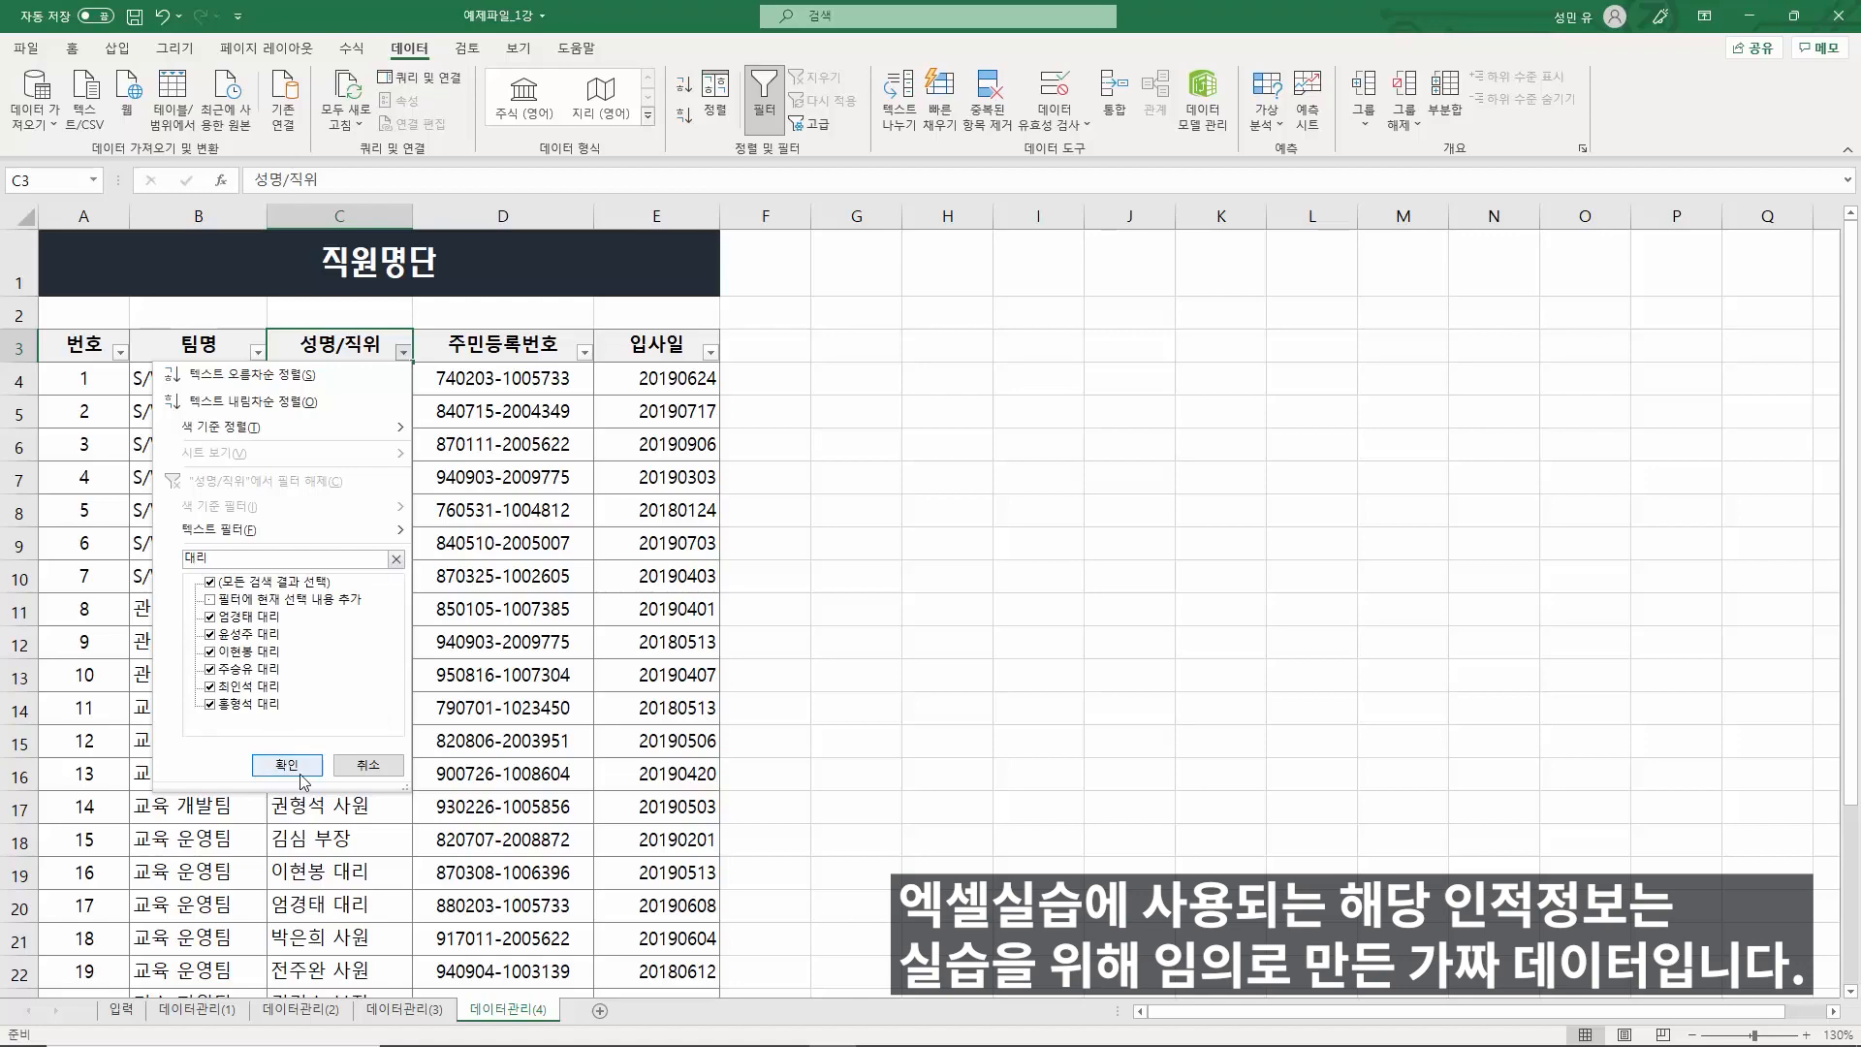
click(301, 773)
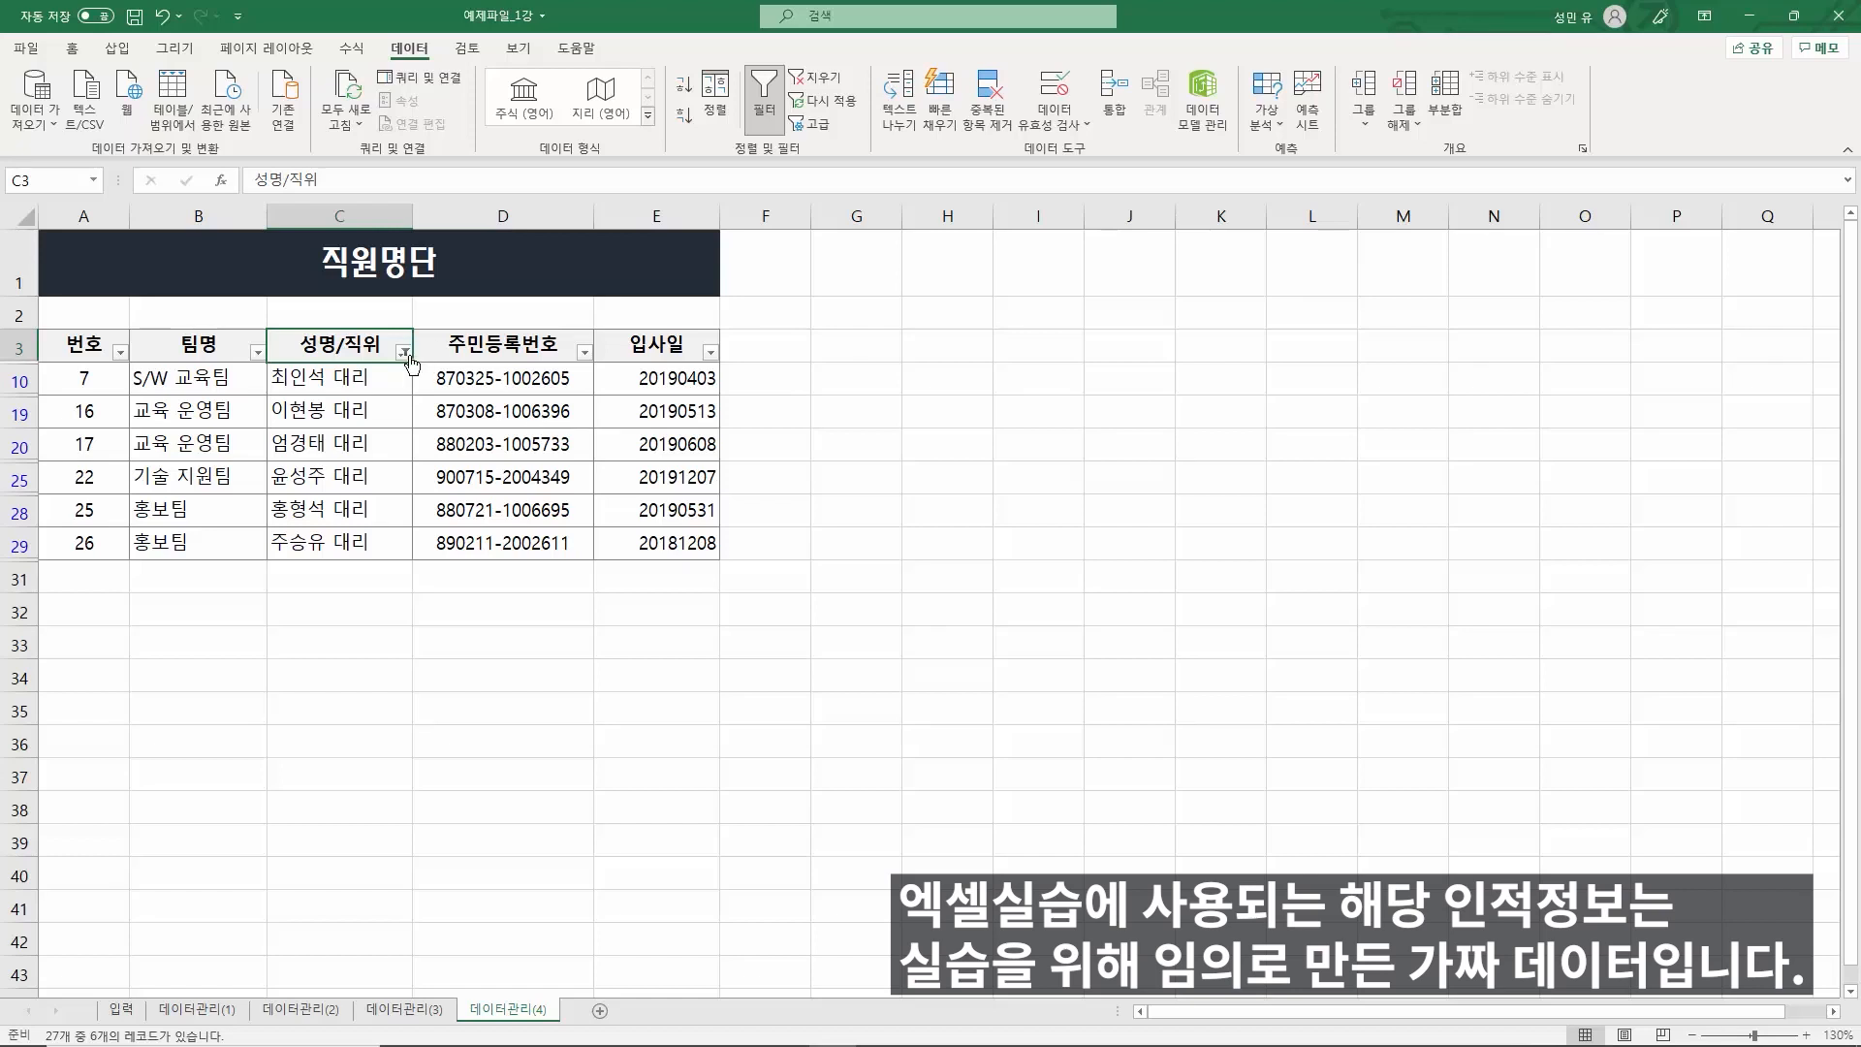
click(762, 122)
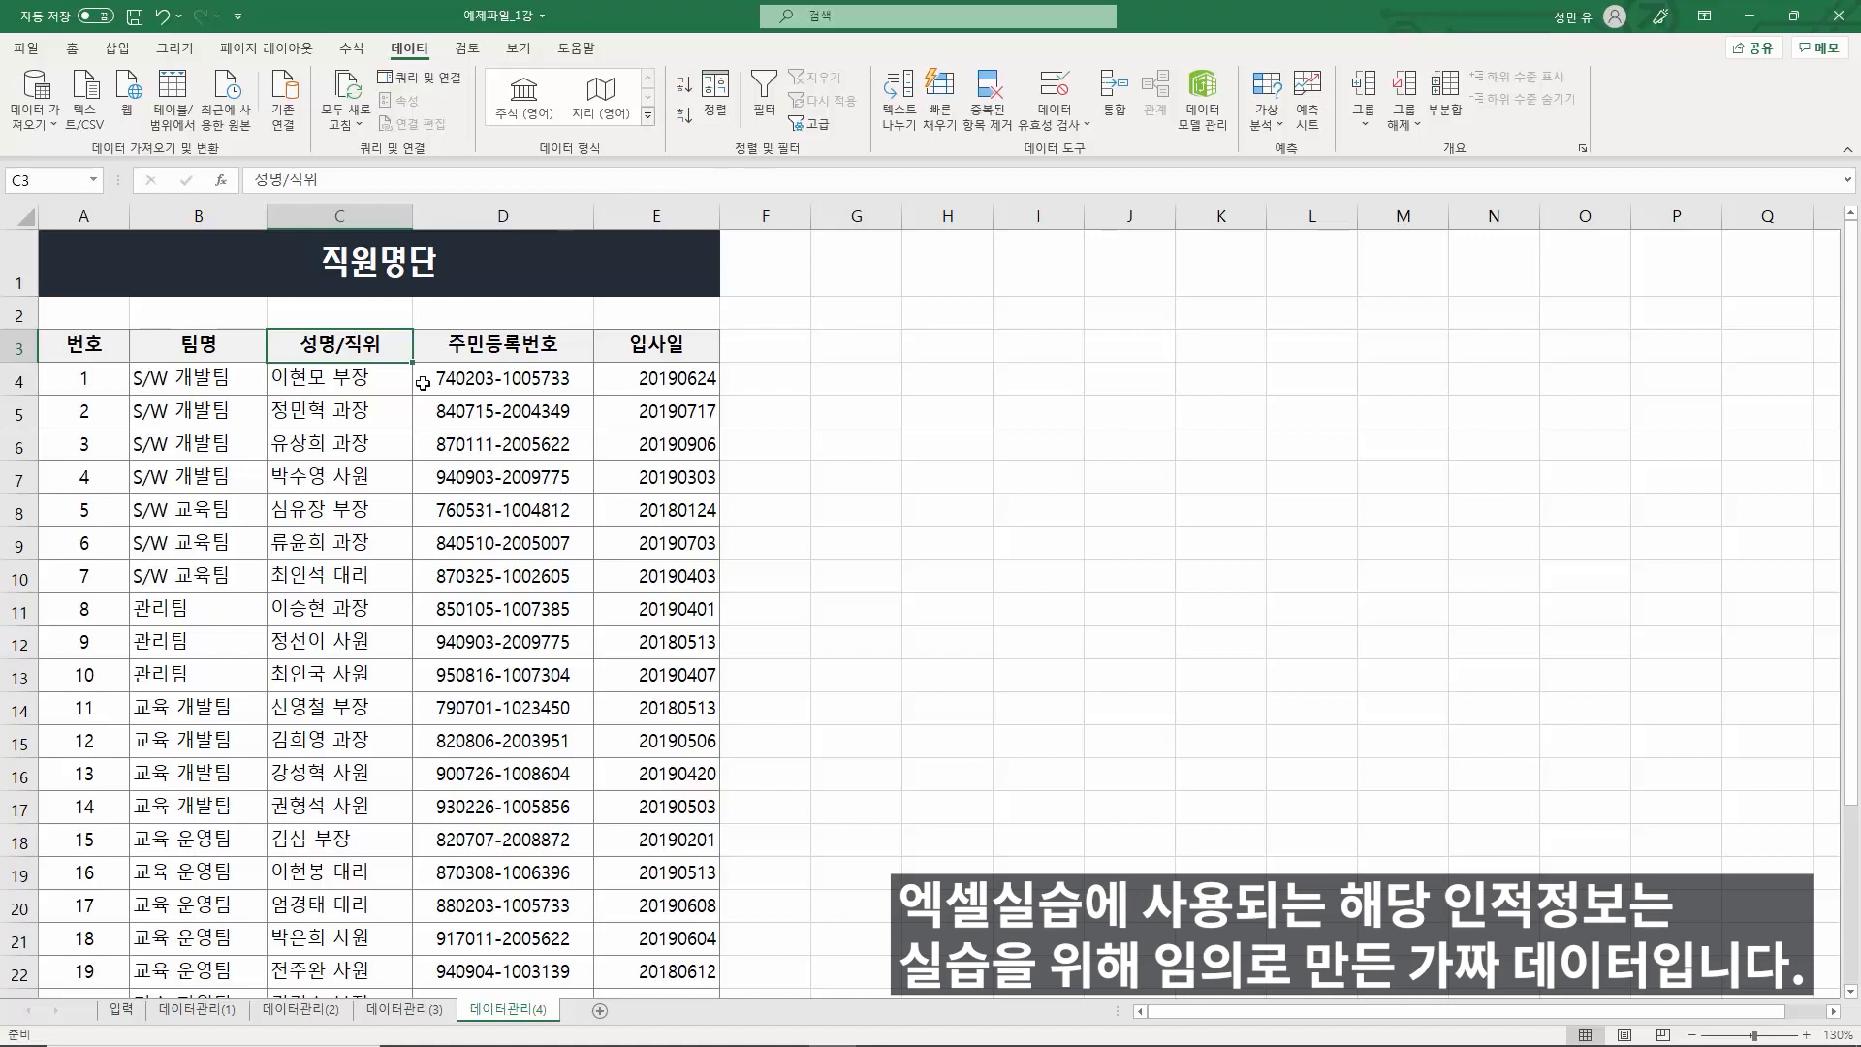
- Insert an empty column between the 성명/직위 and 주민등록번호 columns
click(376, 382)
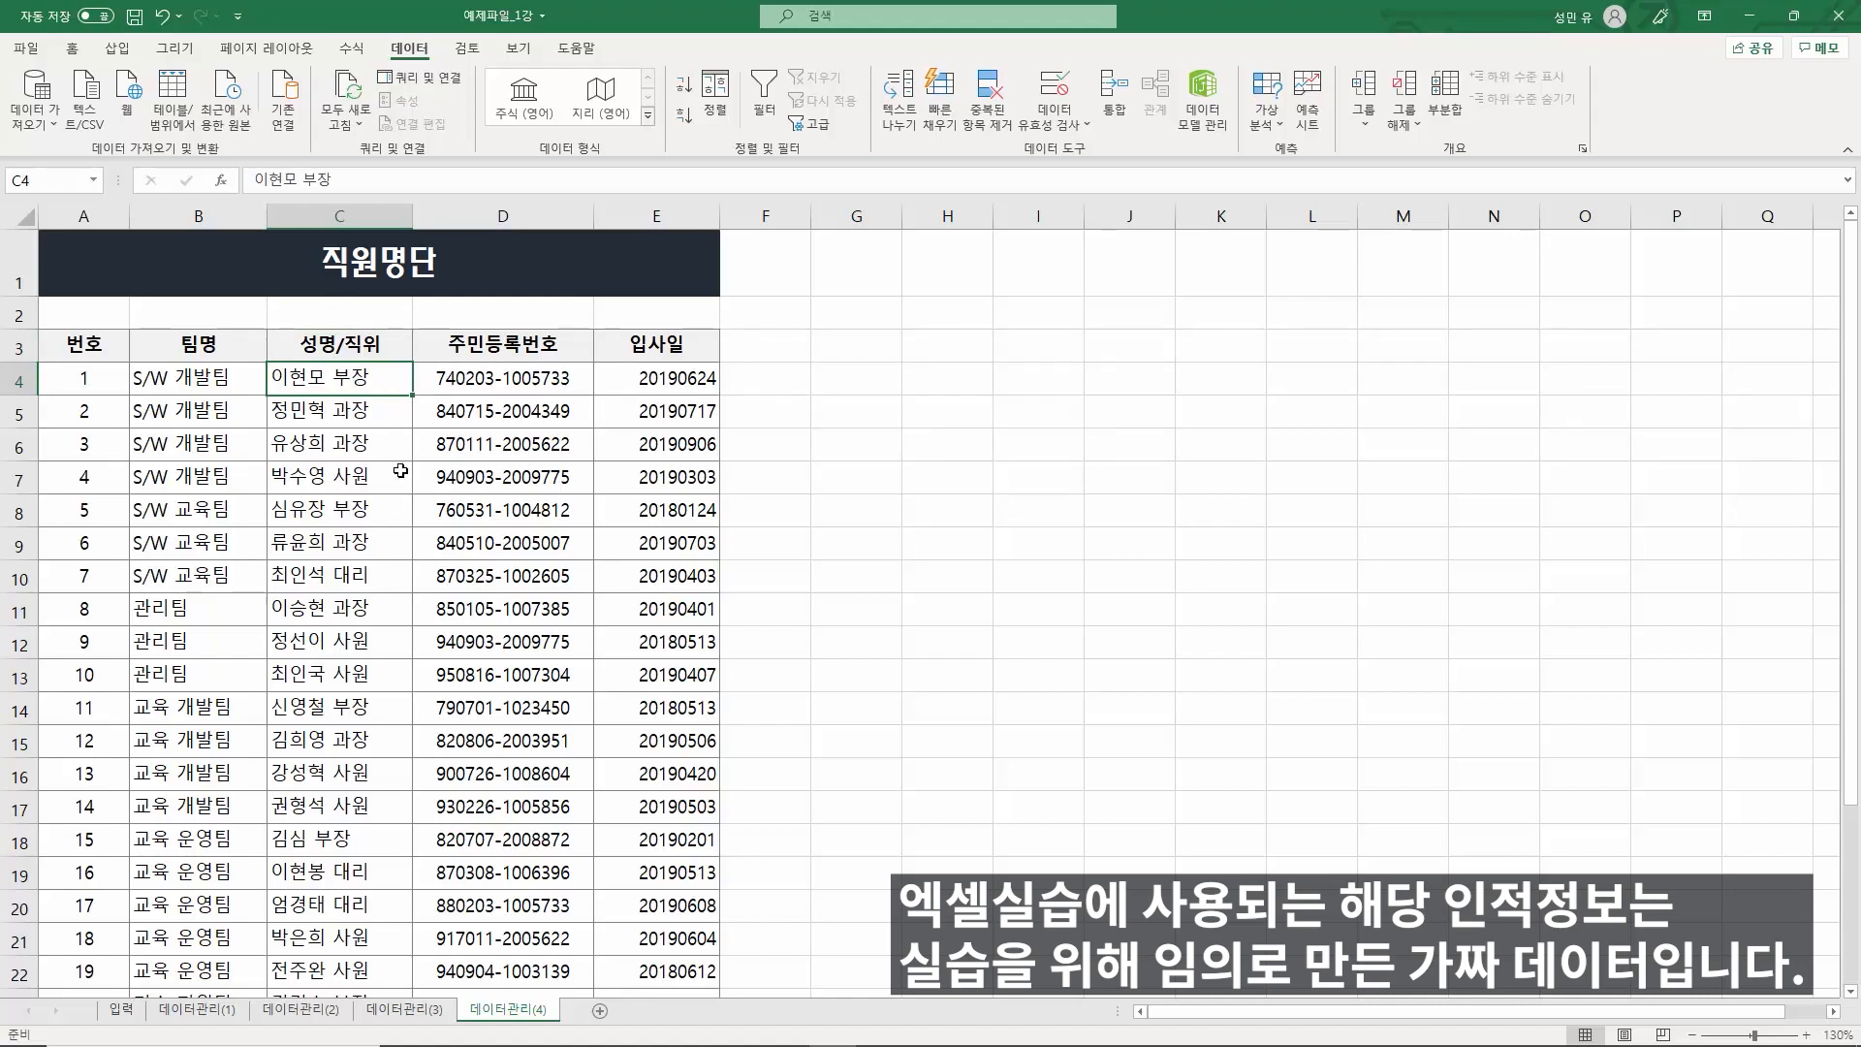
click(471, 216)
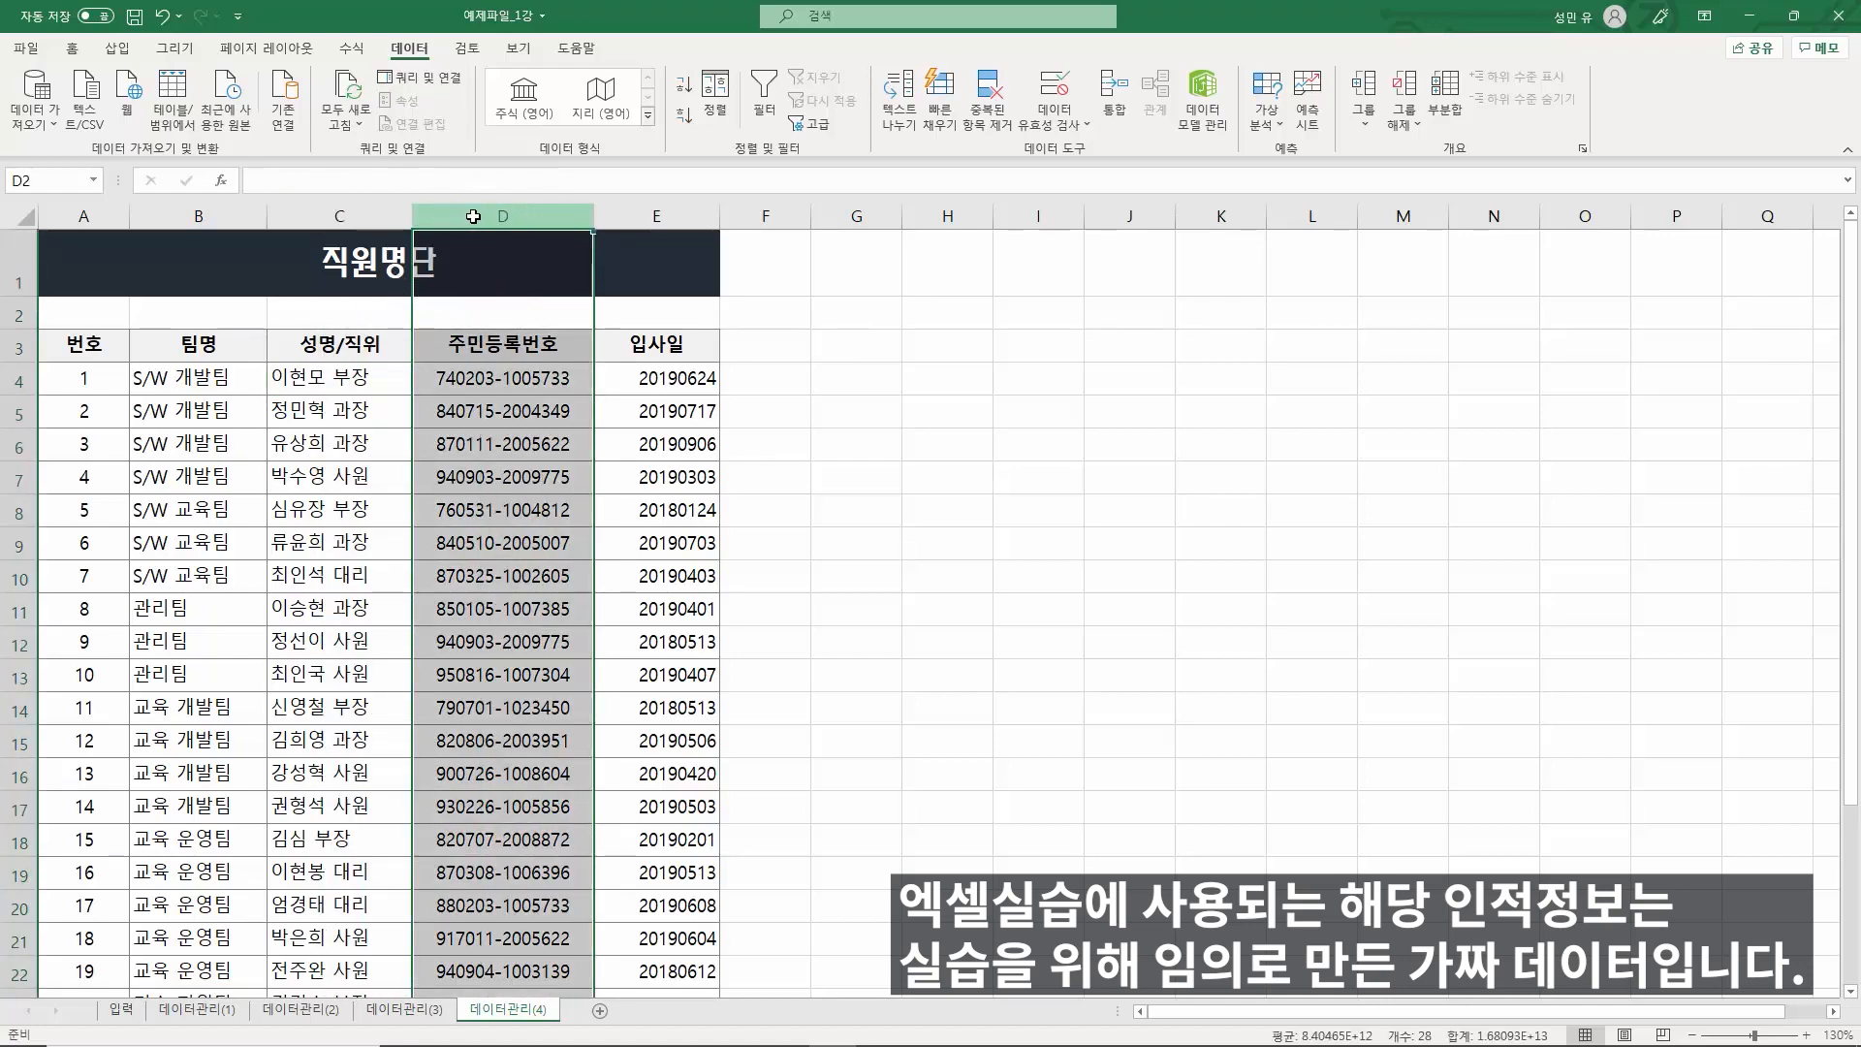
right_click(473, 212)
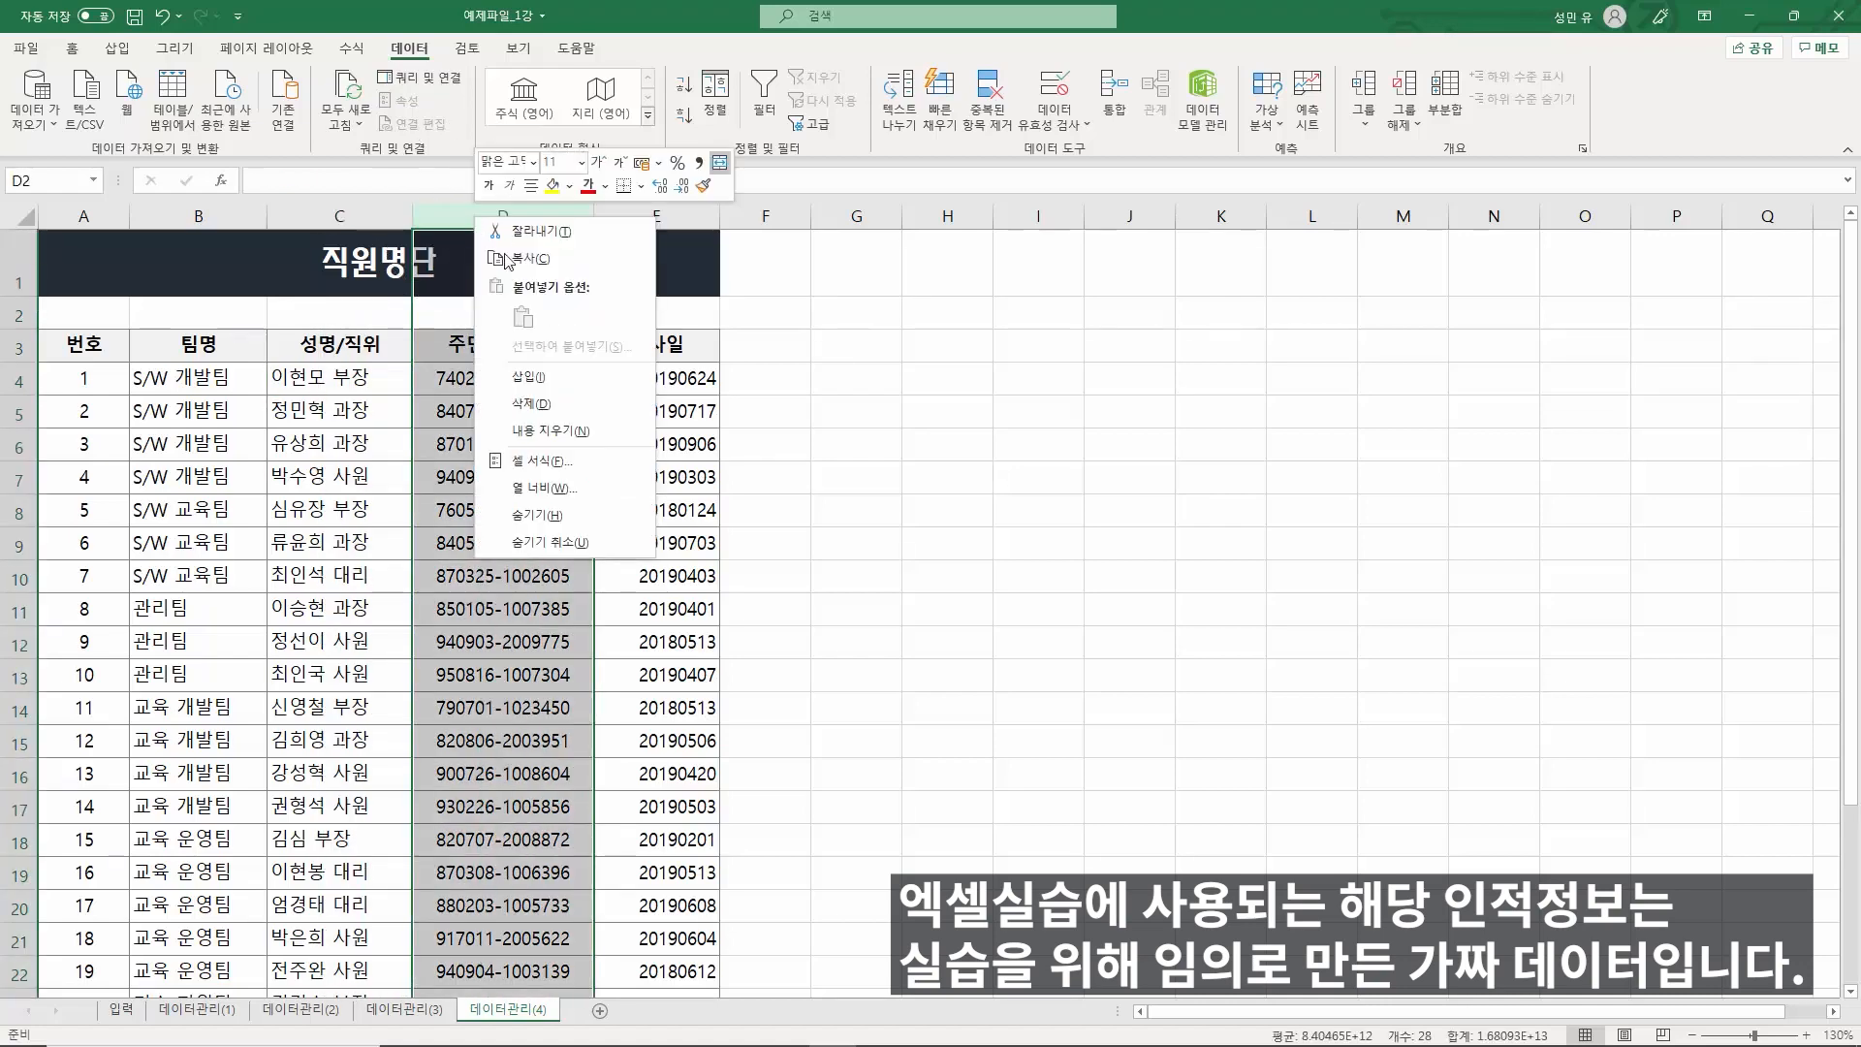
click(563, 392)
click(545, 435)
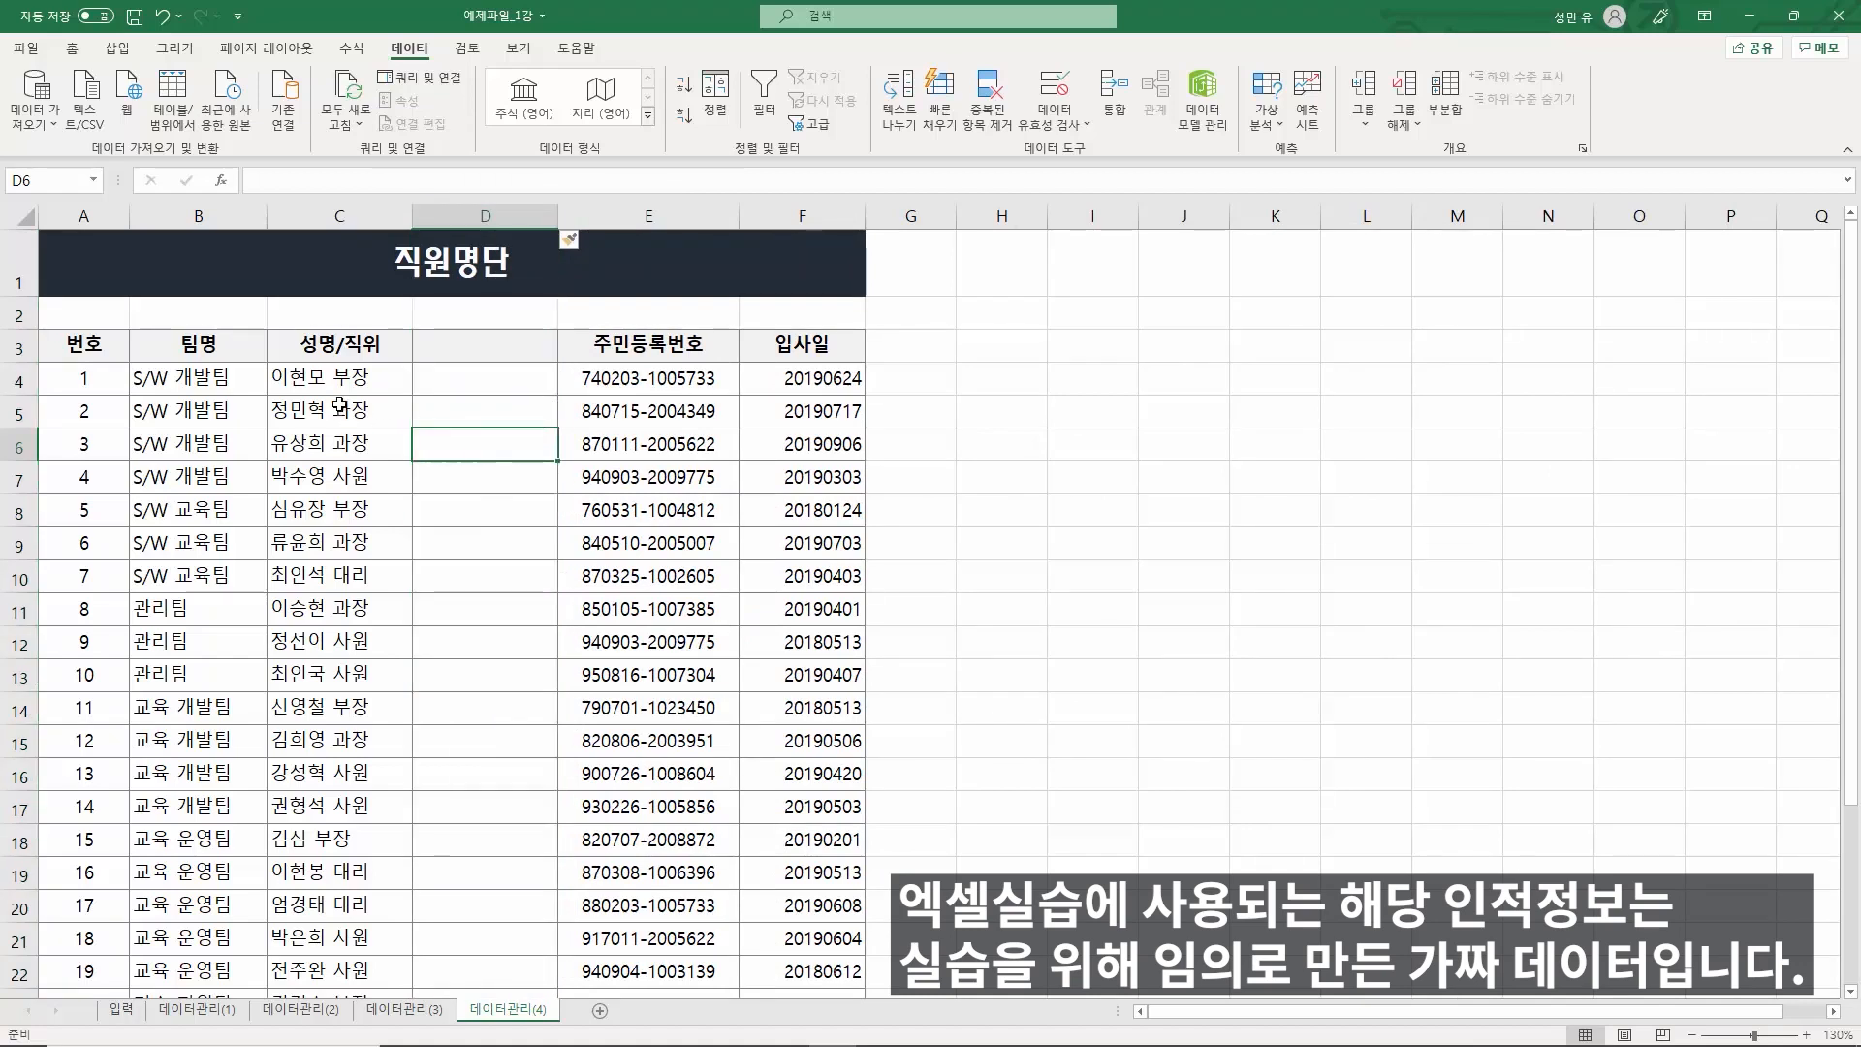
- Change the header in C3 to 성명 직위, replacing the slash with a space to match the entries below it
click(340, 509)
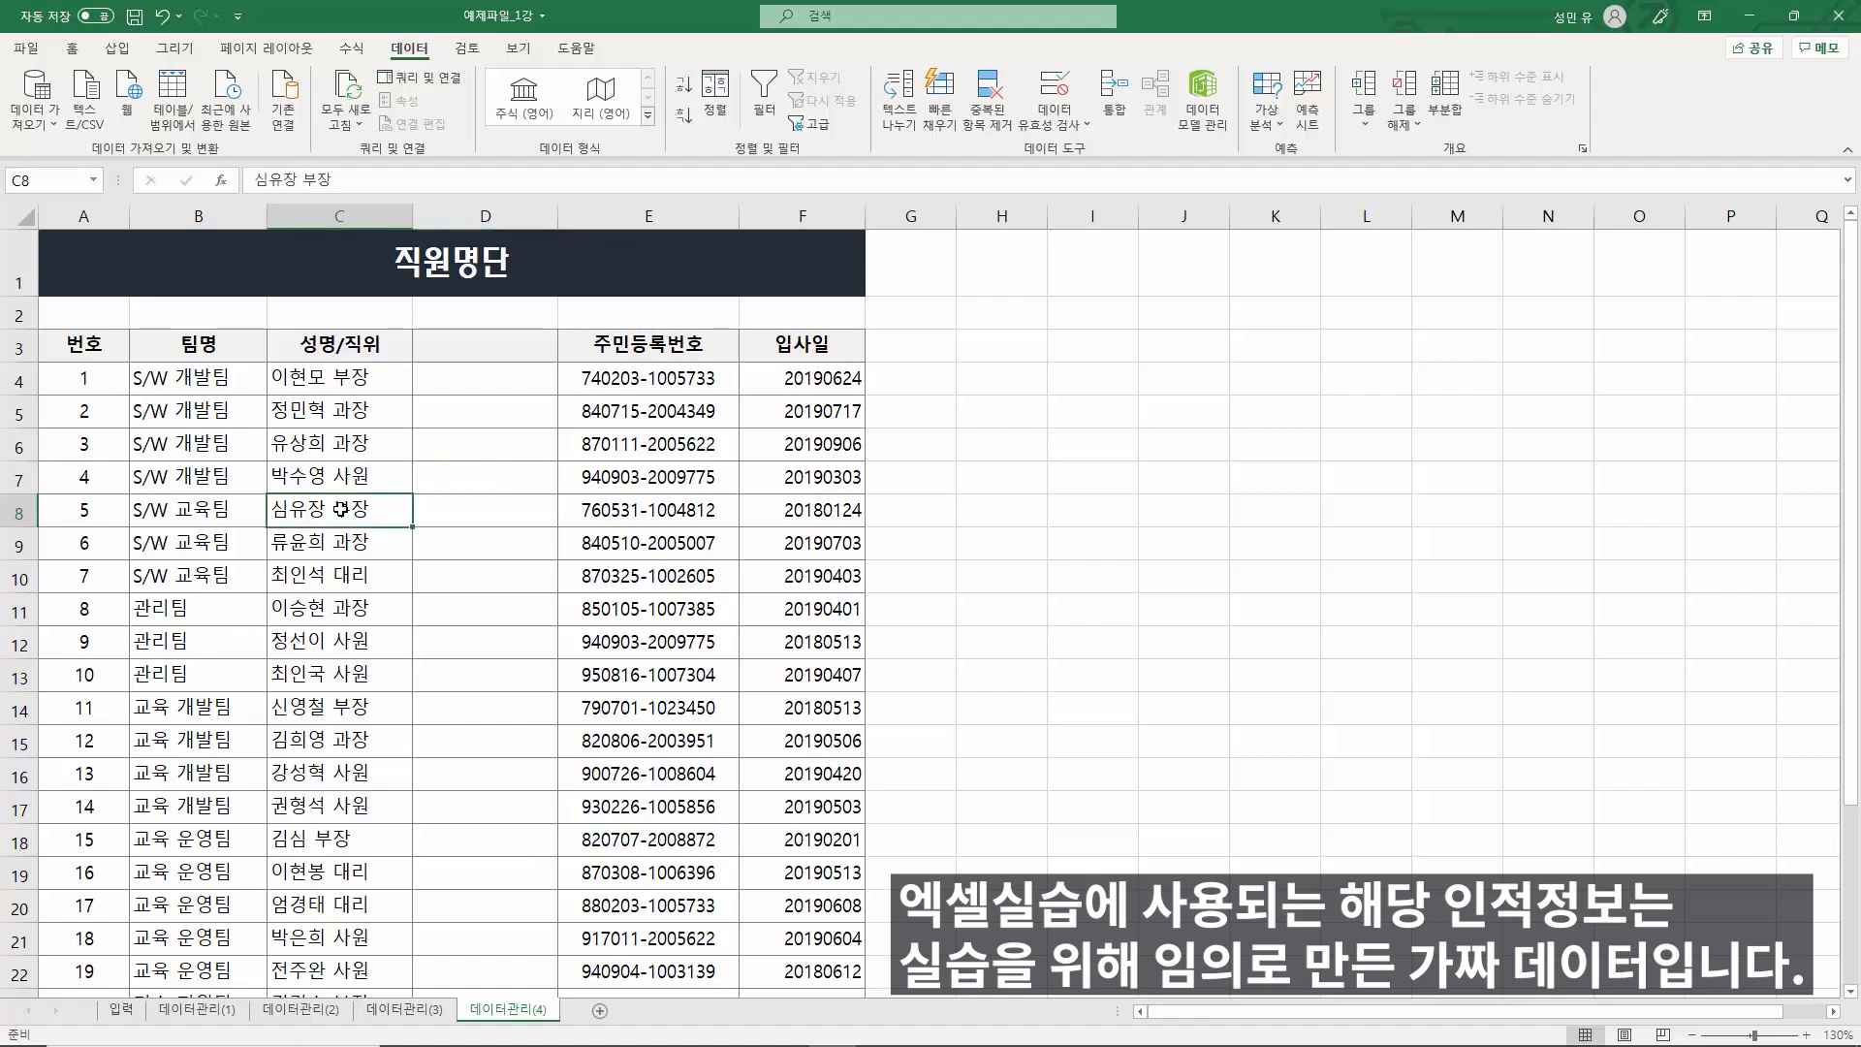
scroll(336, 506, down, 13)
scroll(336, 506, up, 13)
double_click(331, 349)
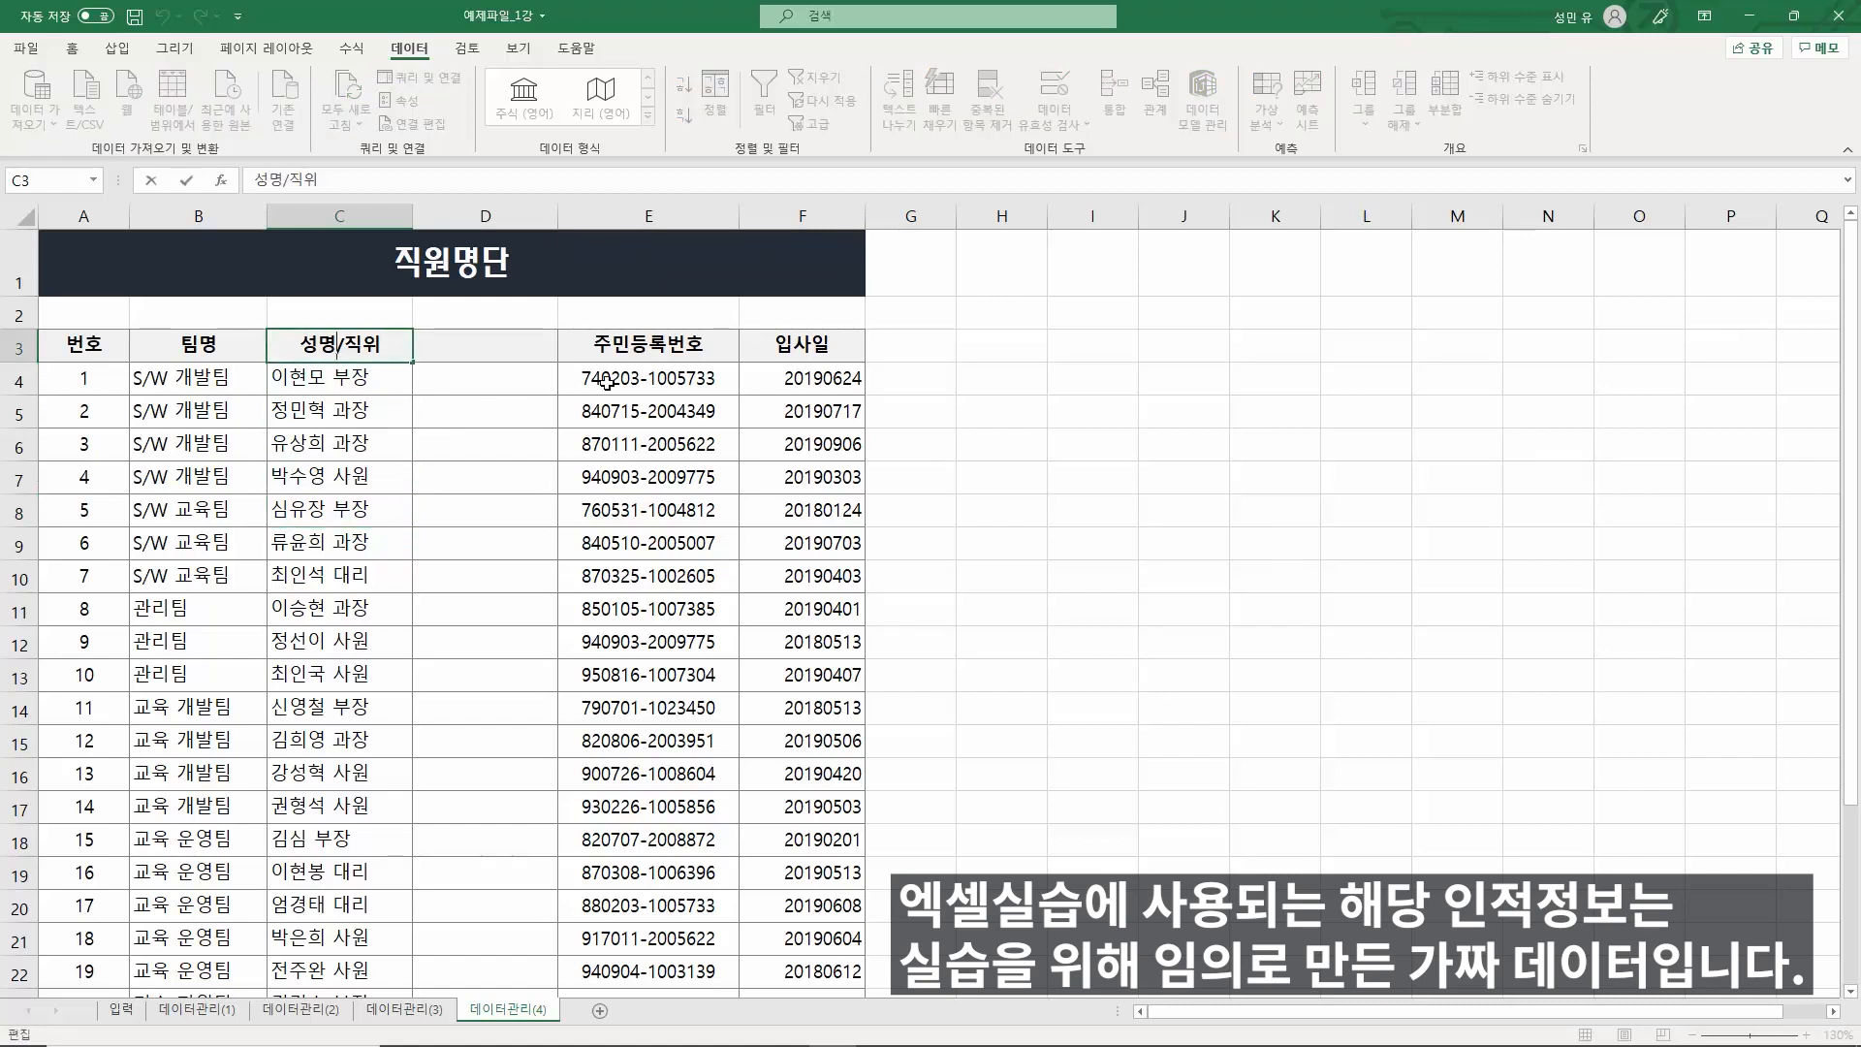
key(Delete)
key(Return)
key(Up)
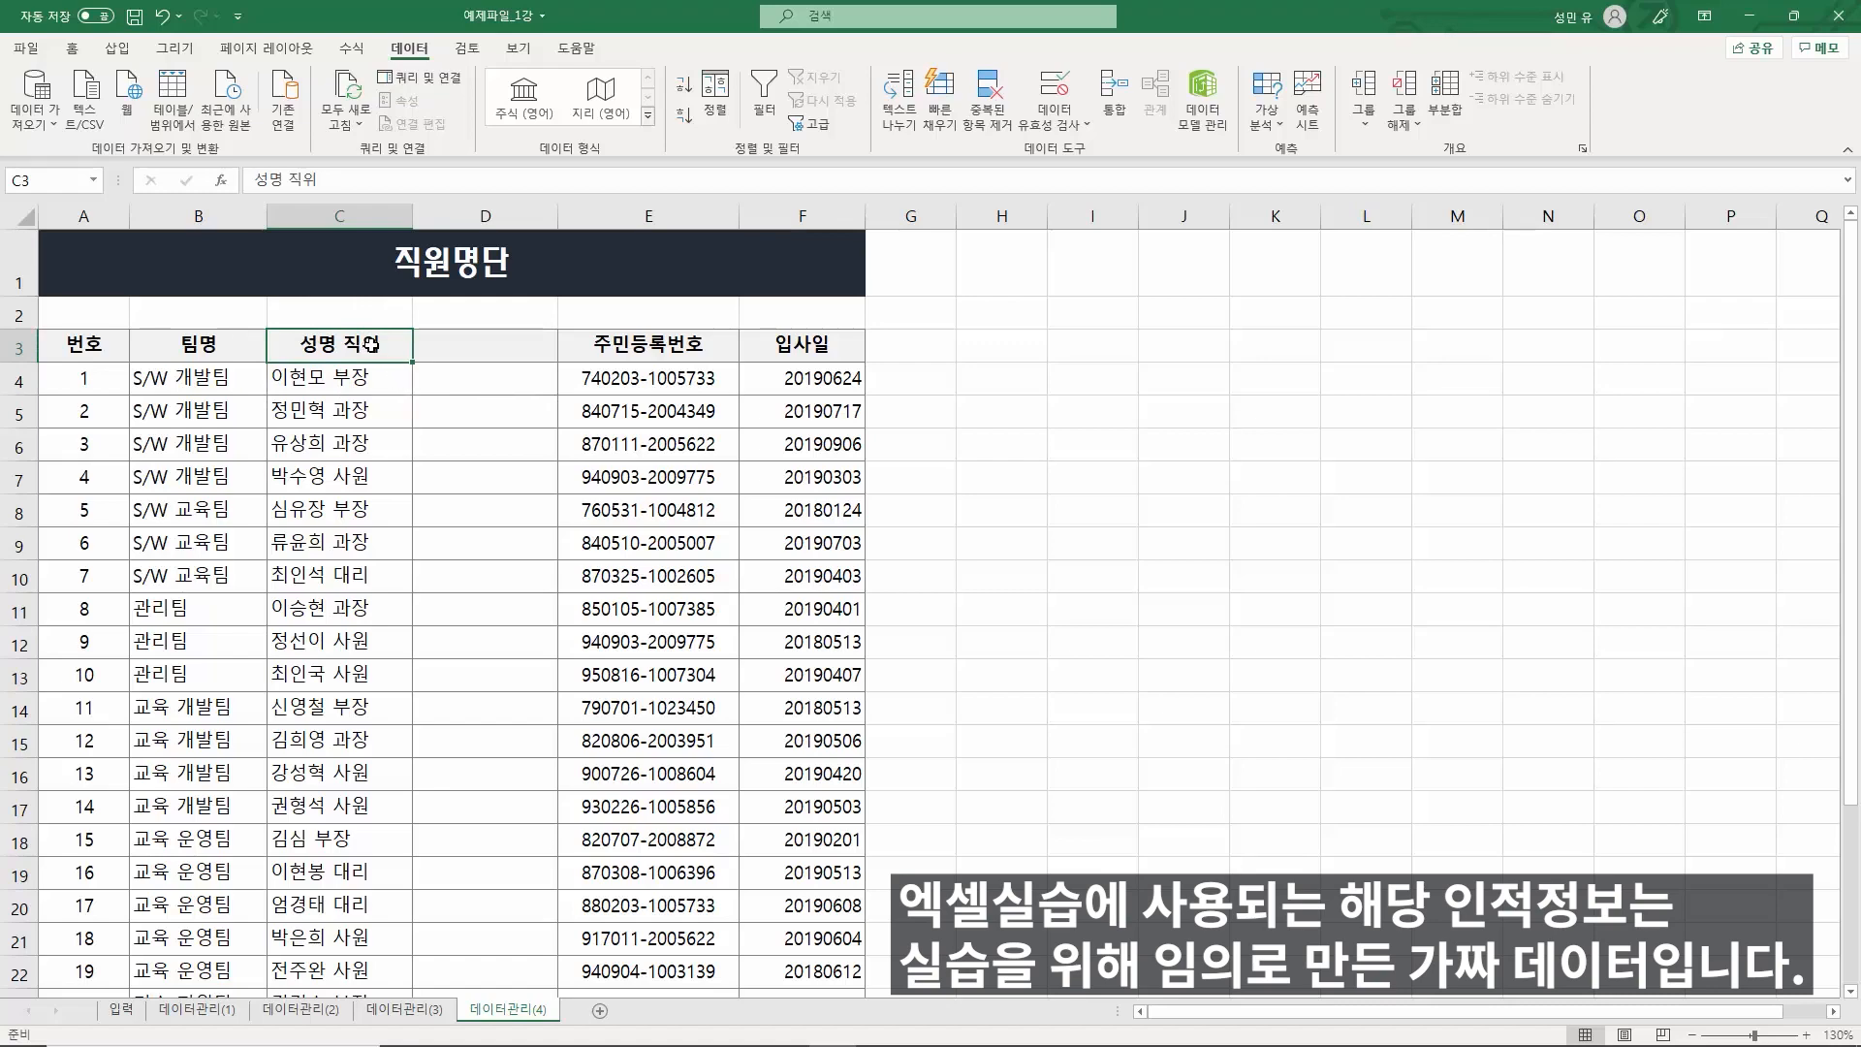
- Select the 성명 직위 column from its header to the last record and start Text to Columns with delimited data
key(ctrl+shift+Down)
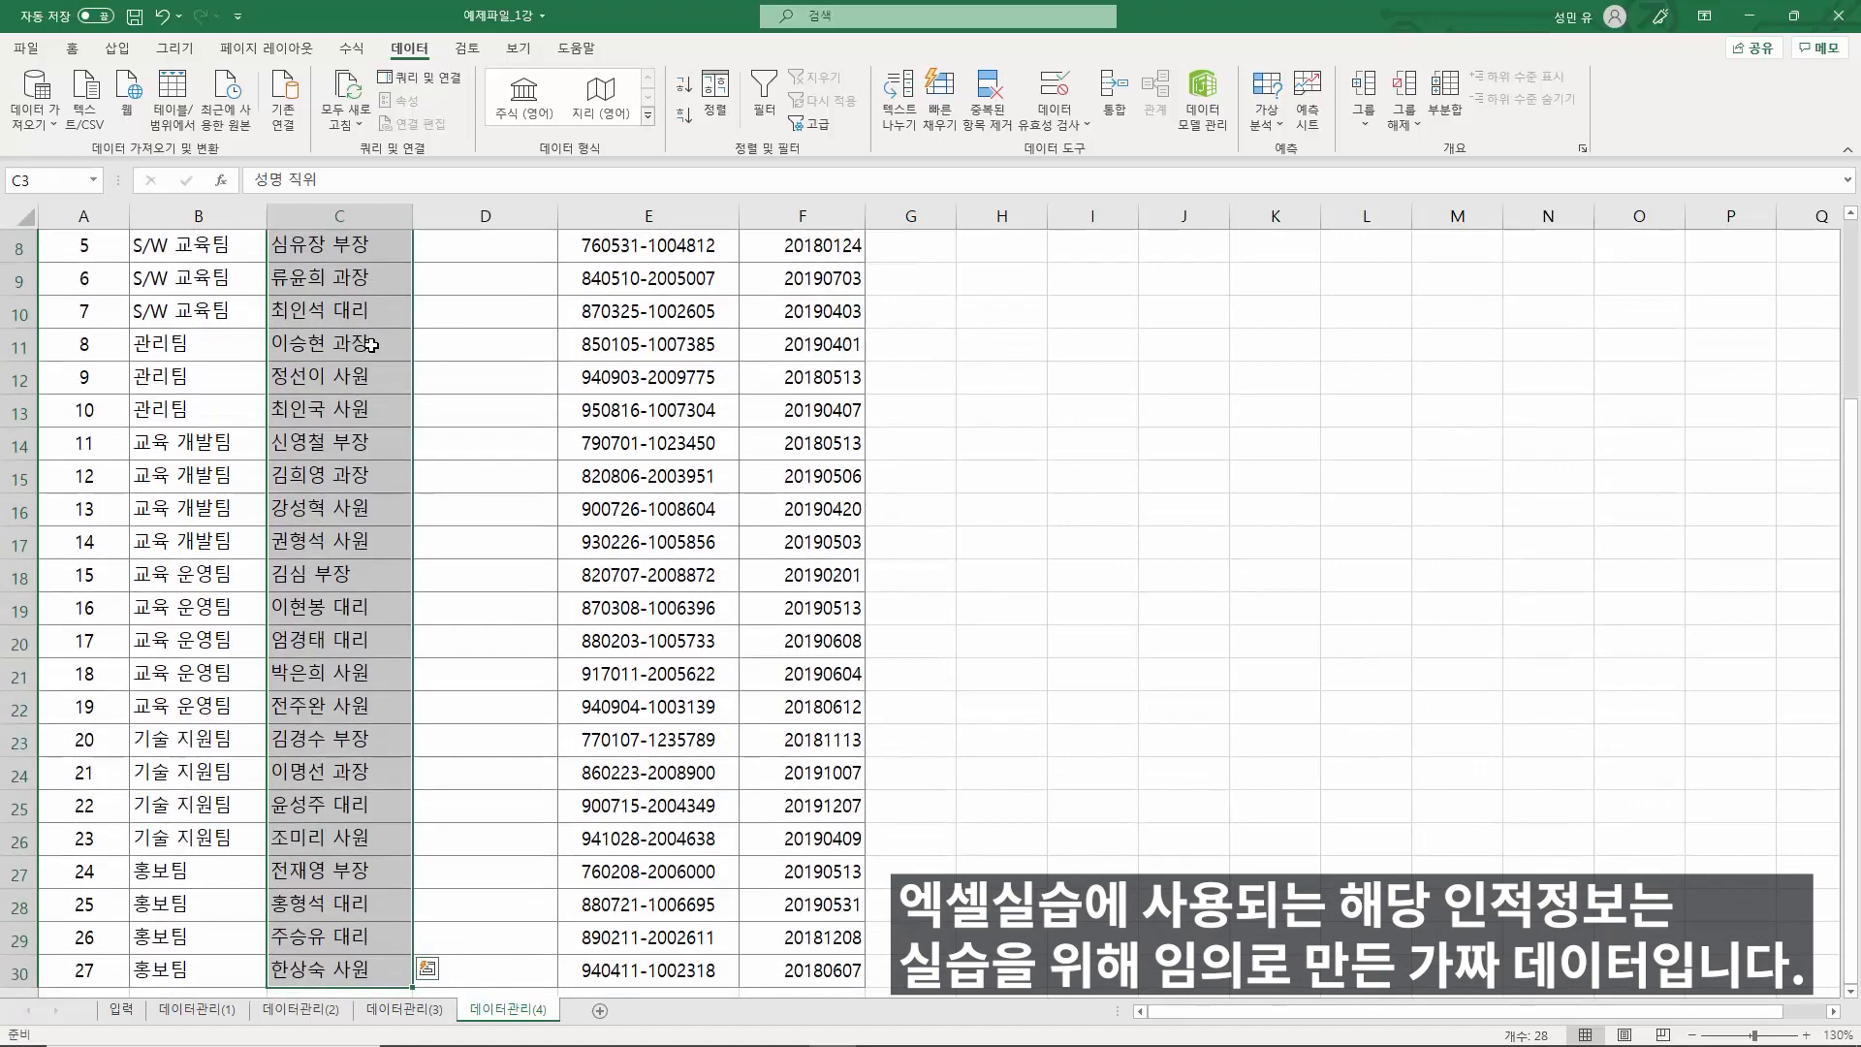
scroll(371, 344, up, 3)
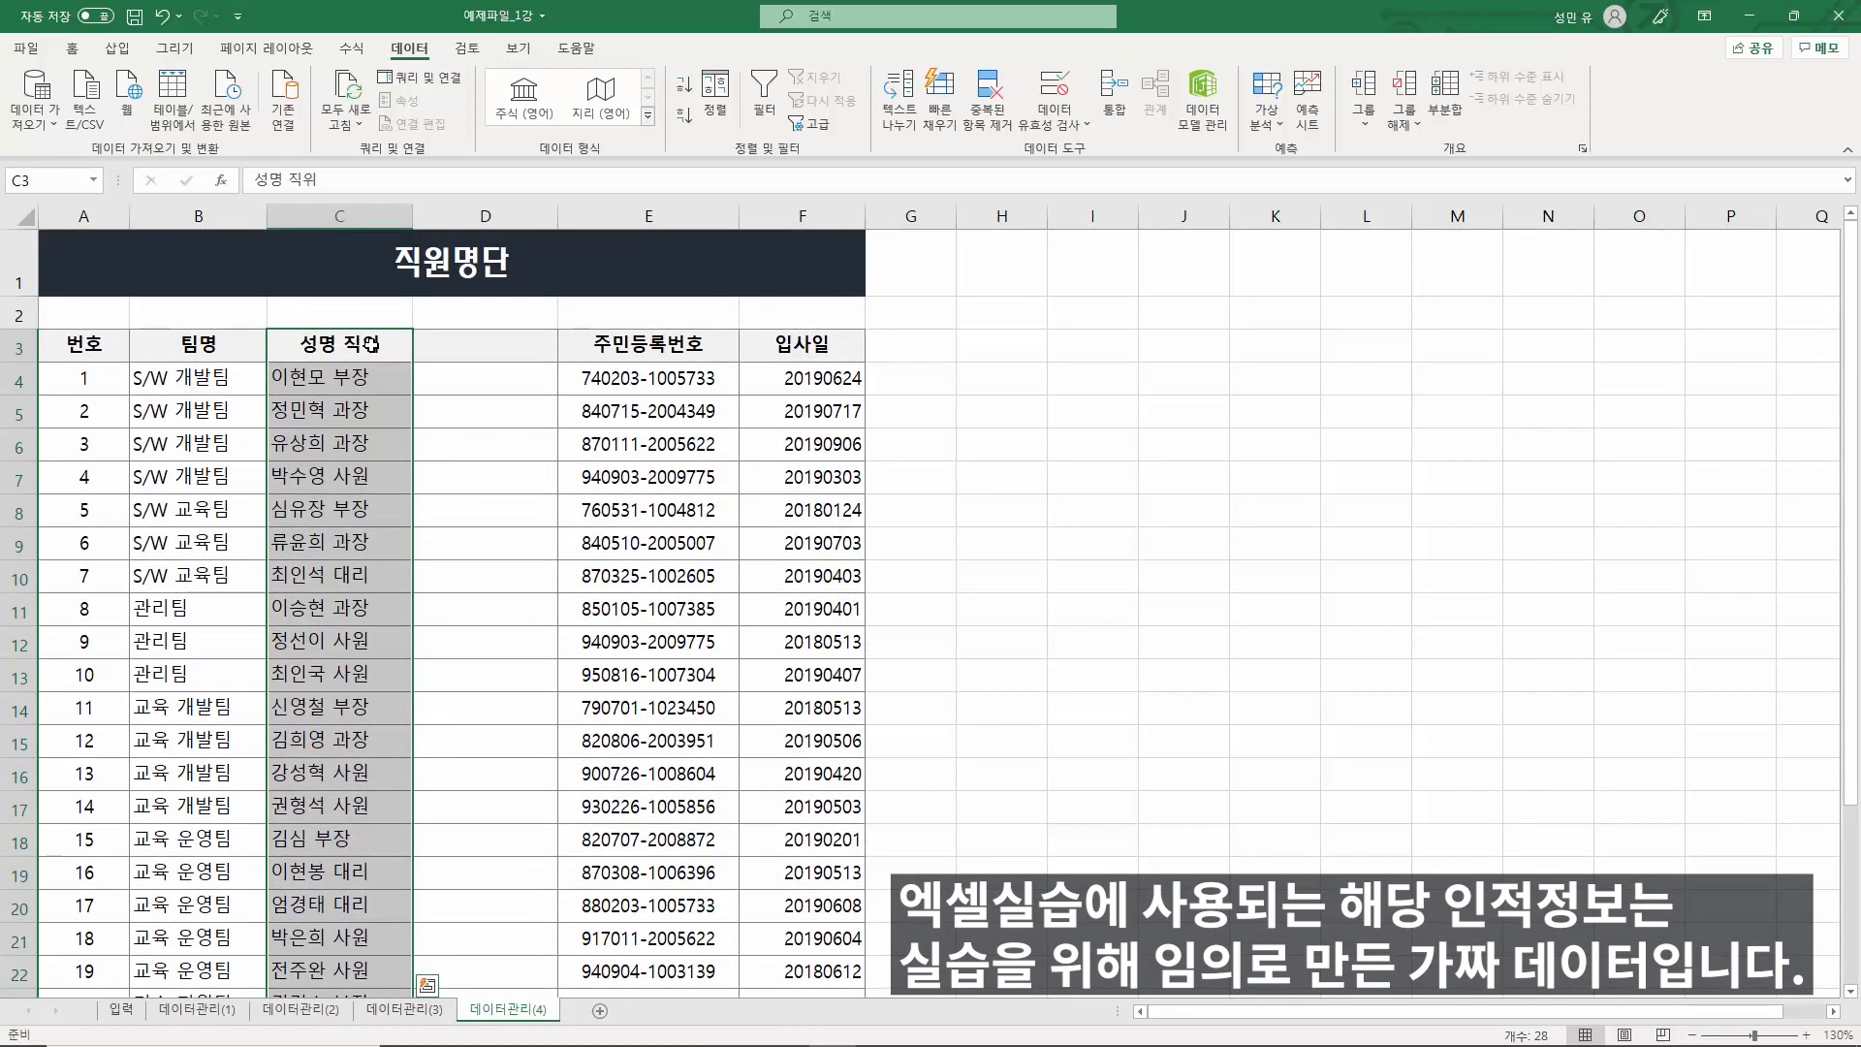
scroll(371, 344, down, 14)
scroll(370, 345, up, 14)
drag(1852, 352, 1859, 669)
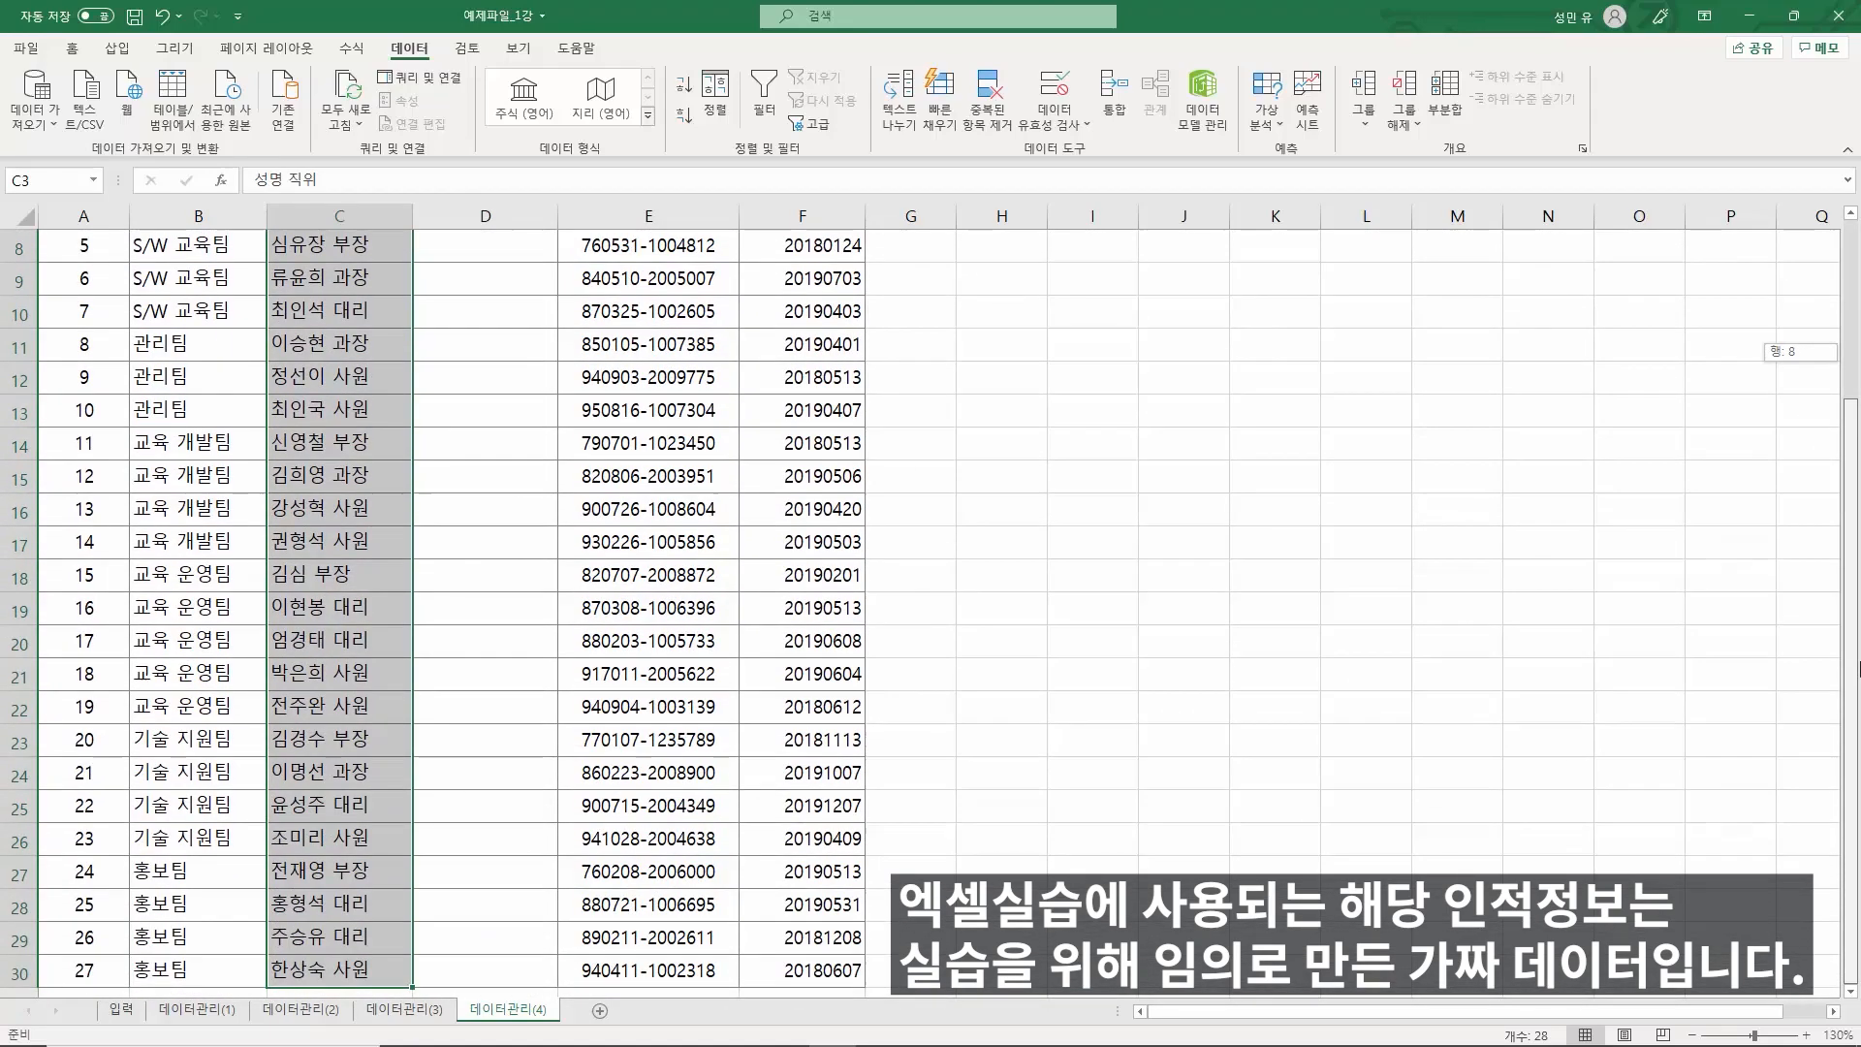
drag(1859, 596, 1841, 302)
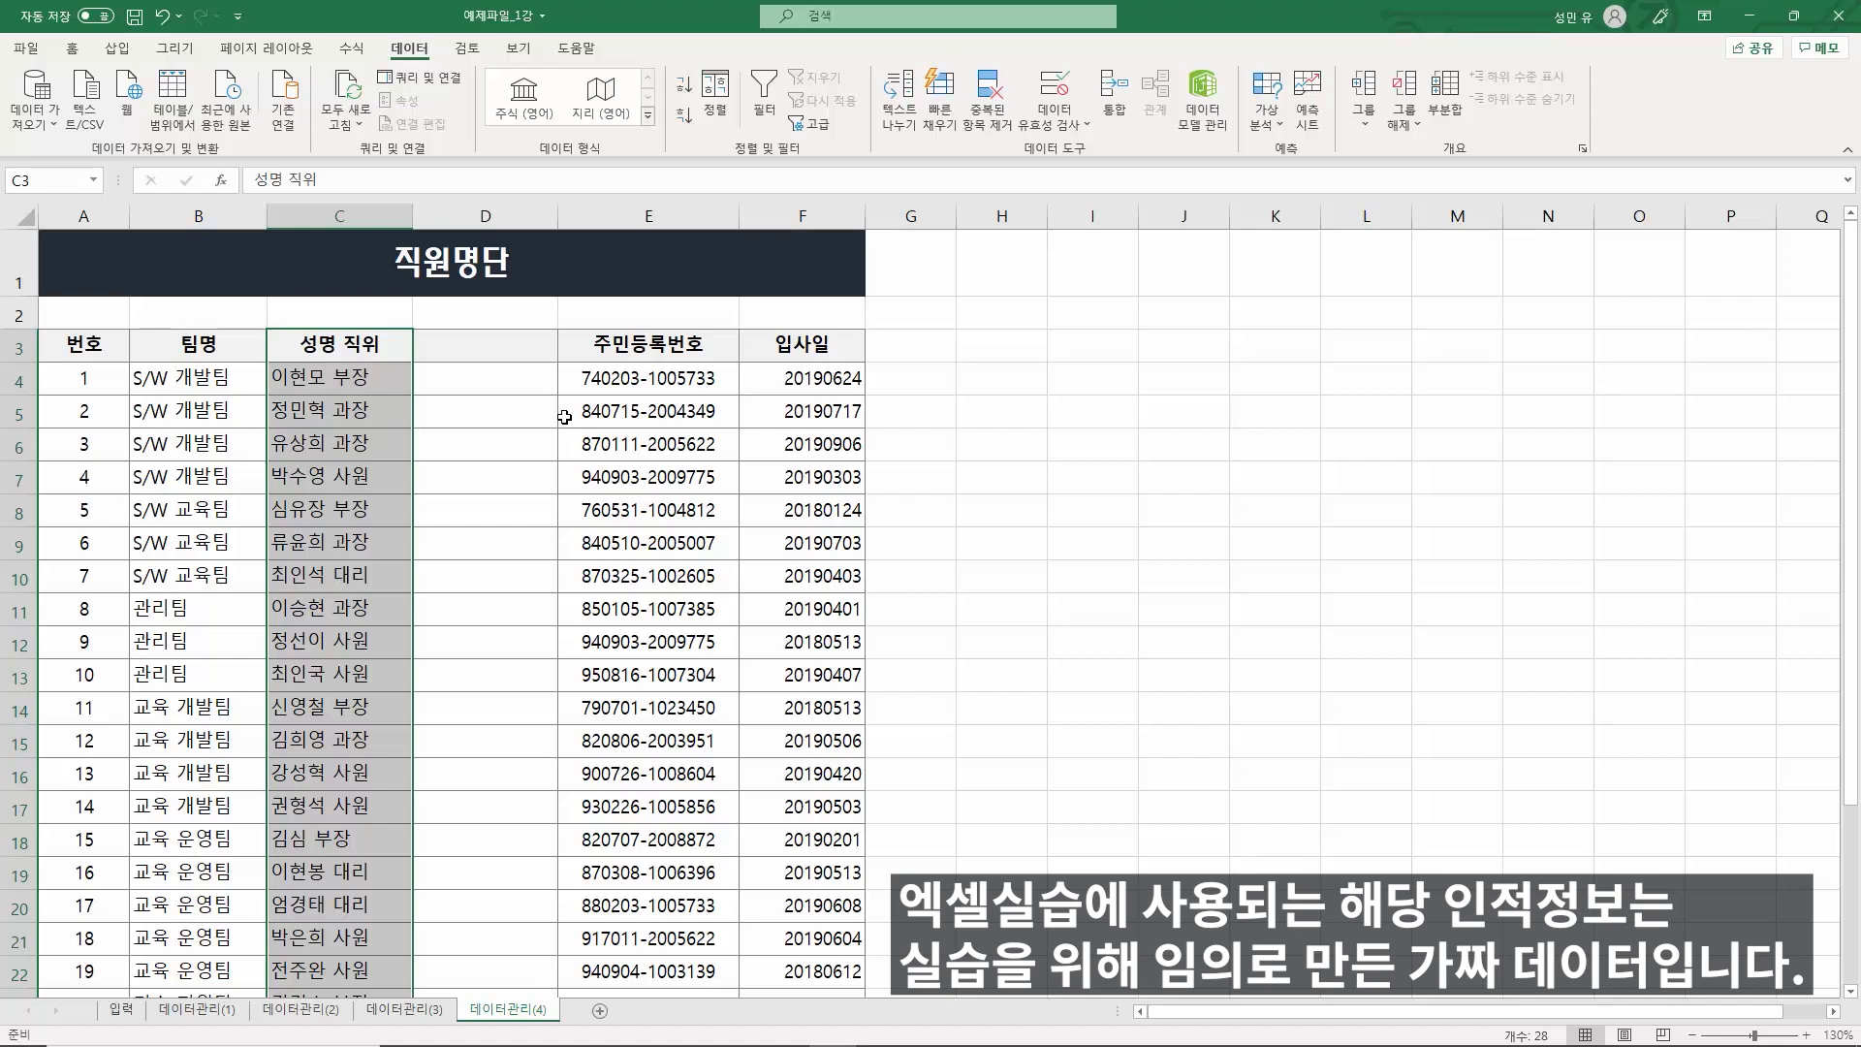
key(ctrl)
key(ctrl+q)
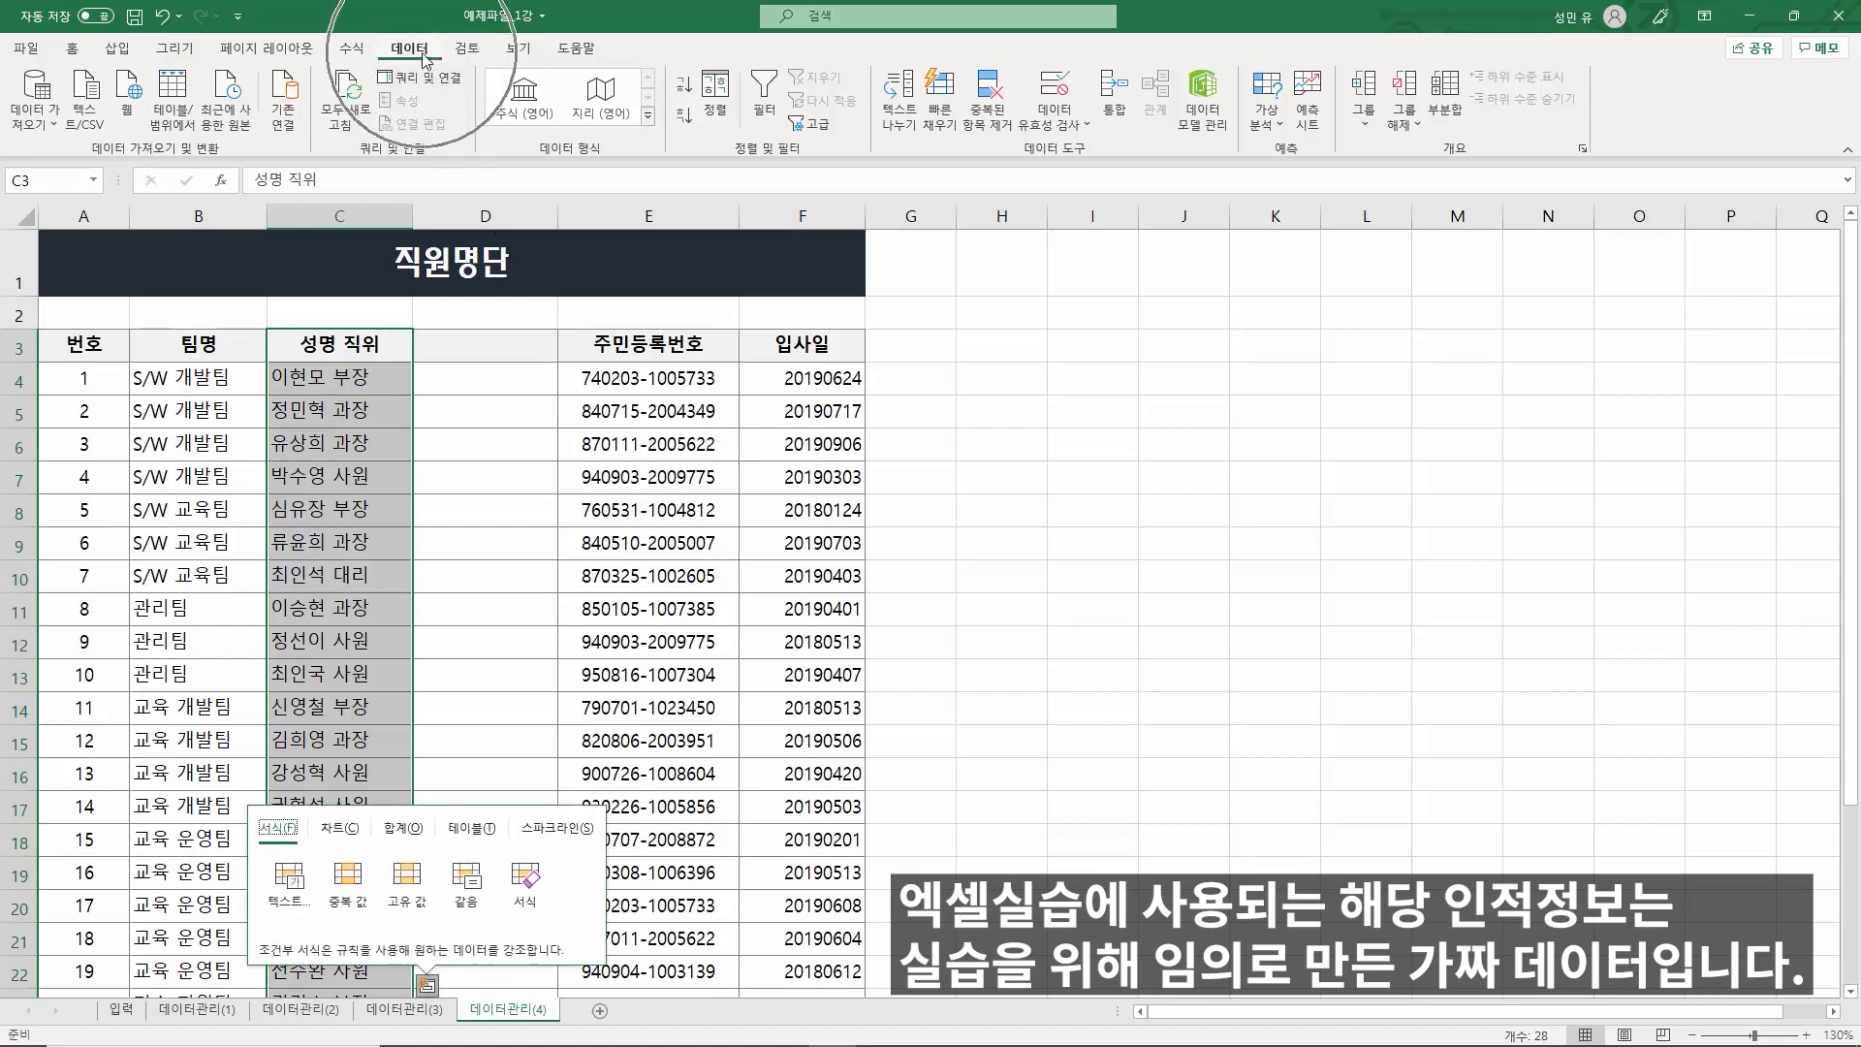
click(897, 114)
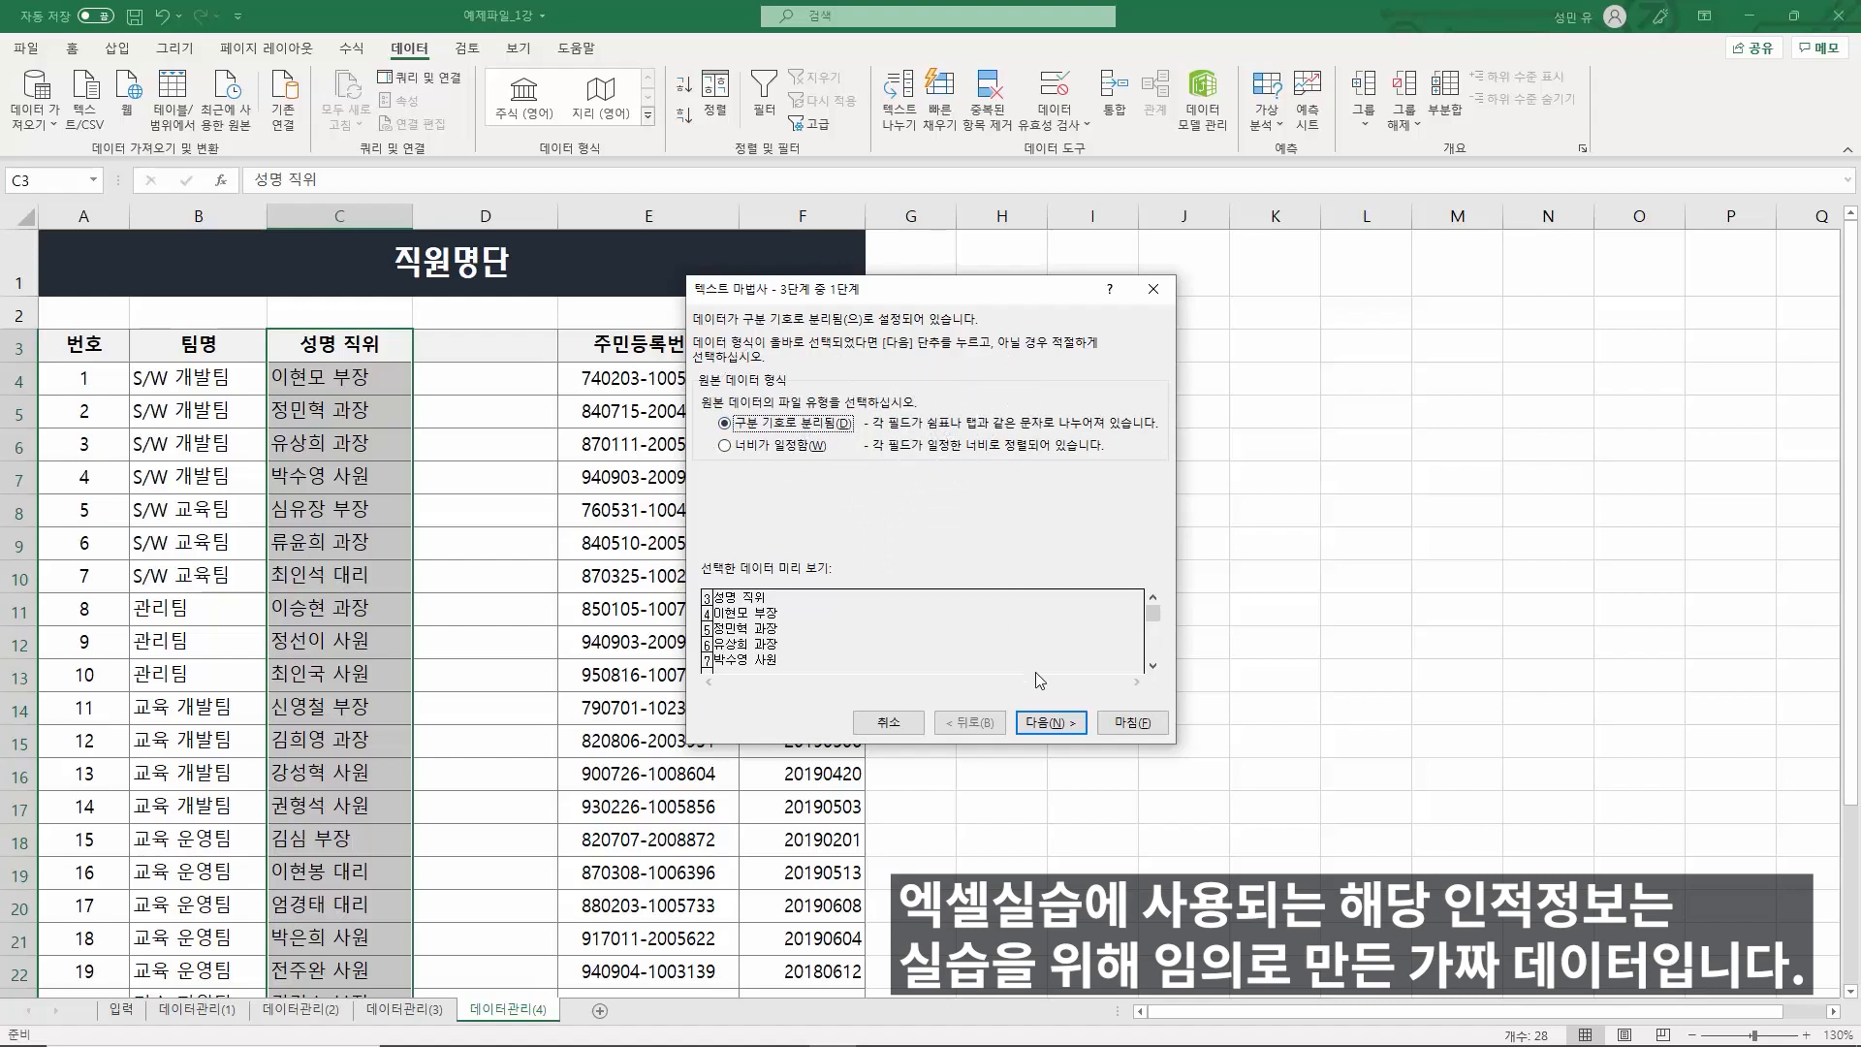
click(1051, 722)
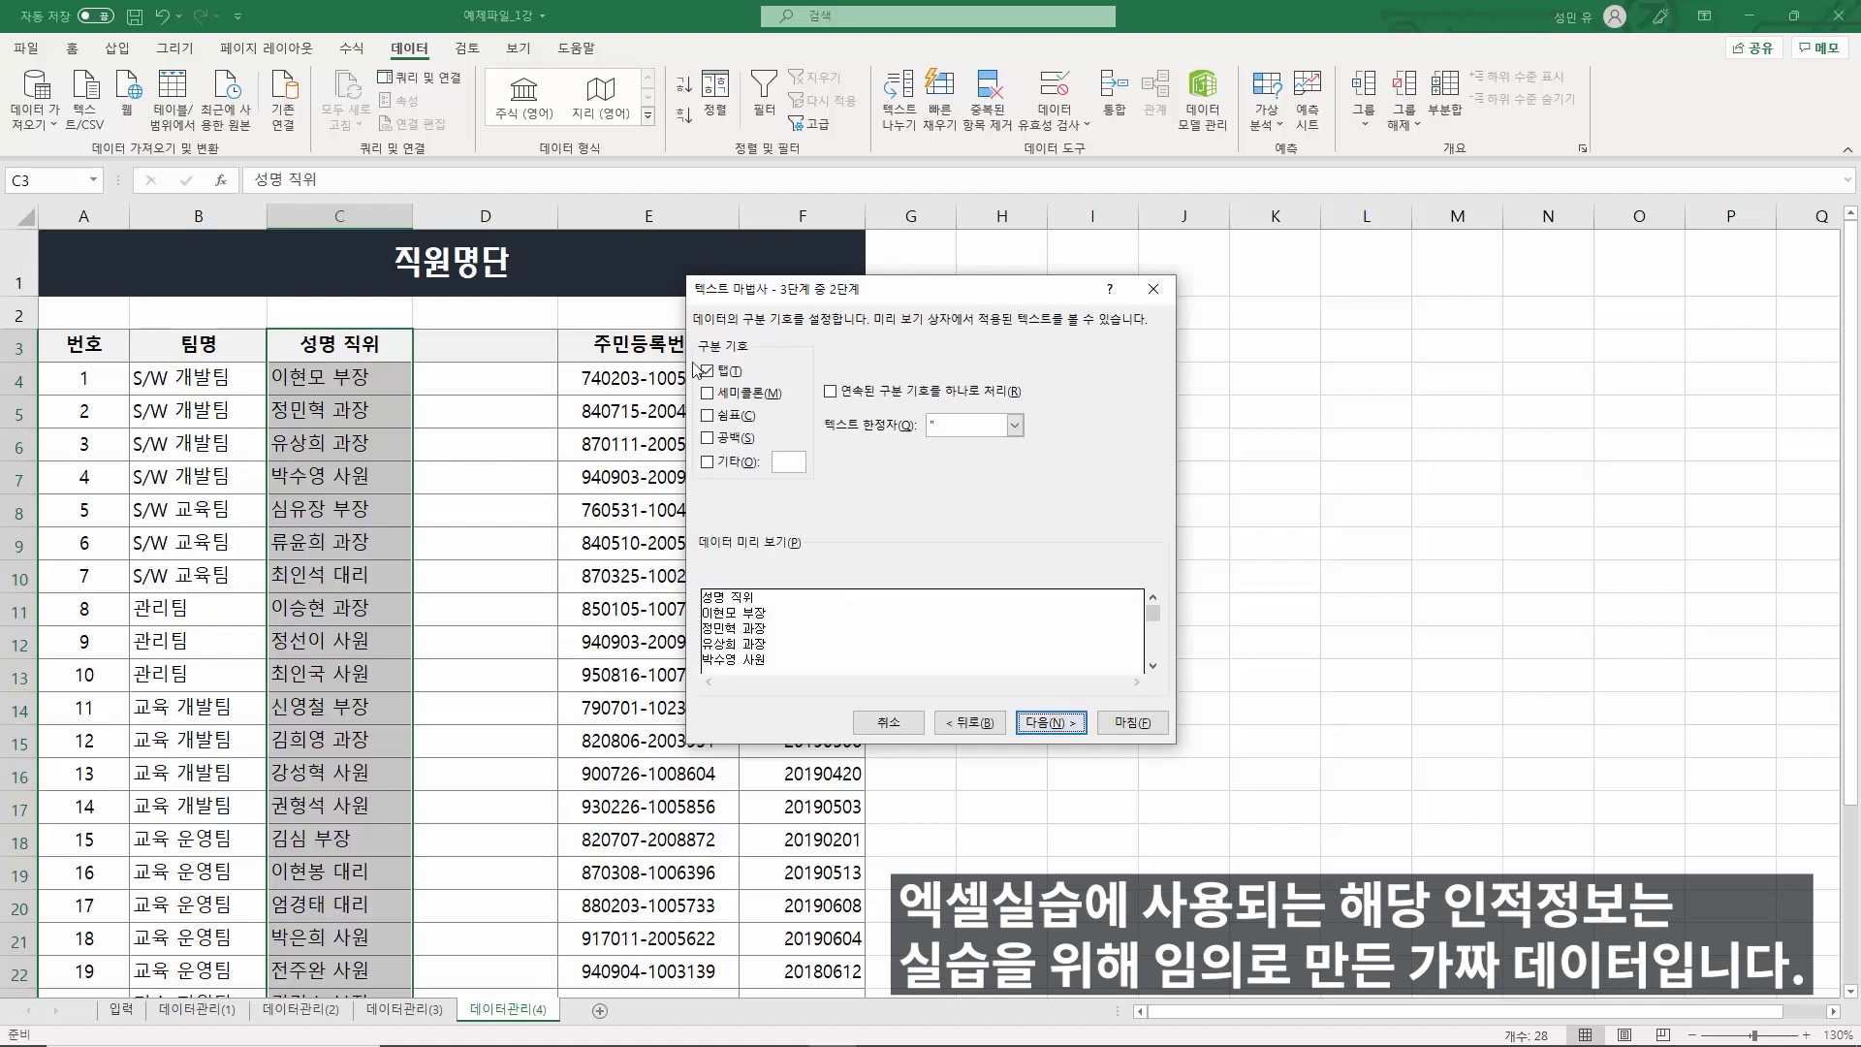
- Set the delimiter so that the column splits at the space between name and position
click(713, 421)
click(719, 418)
click(710, 463)
key(BackSpace)
click(710, 463)
click(710, 417)
click(712, 417)
click(707, 464)
click(1042, 723)
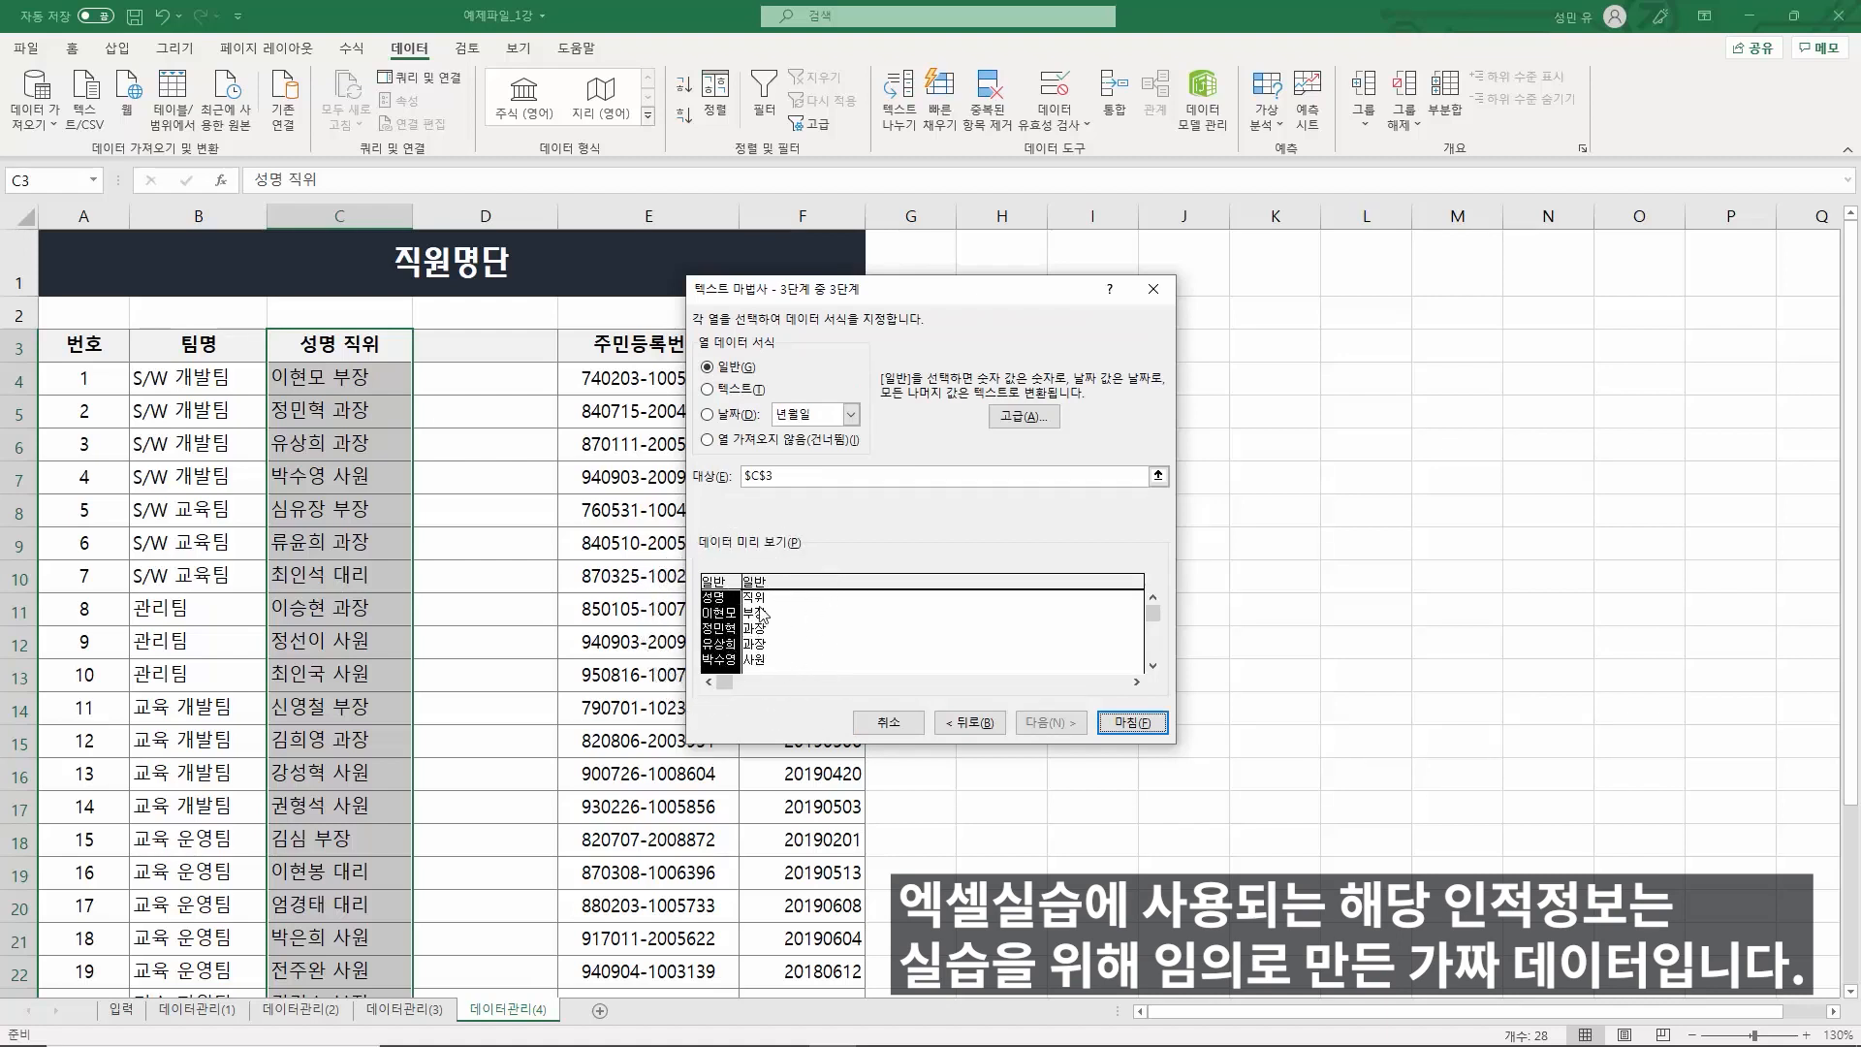
- Finish the split with General format and destination $C$3, allowing the existing data to be replaced
key(ctrl)
click(1131, 723)
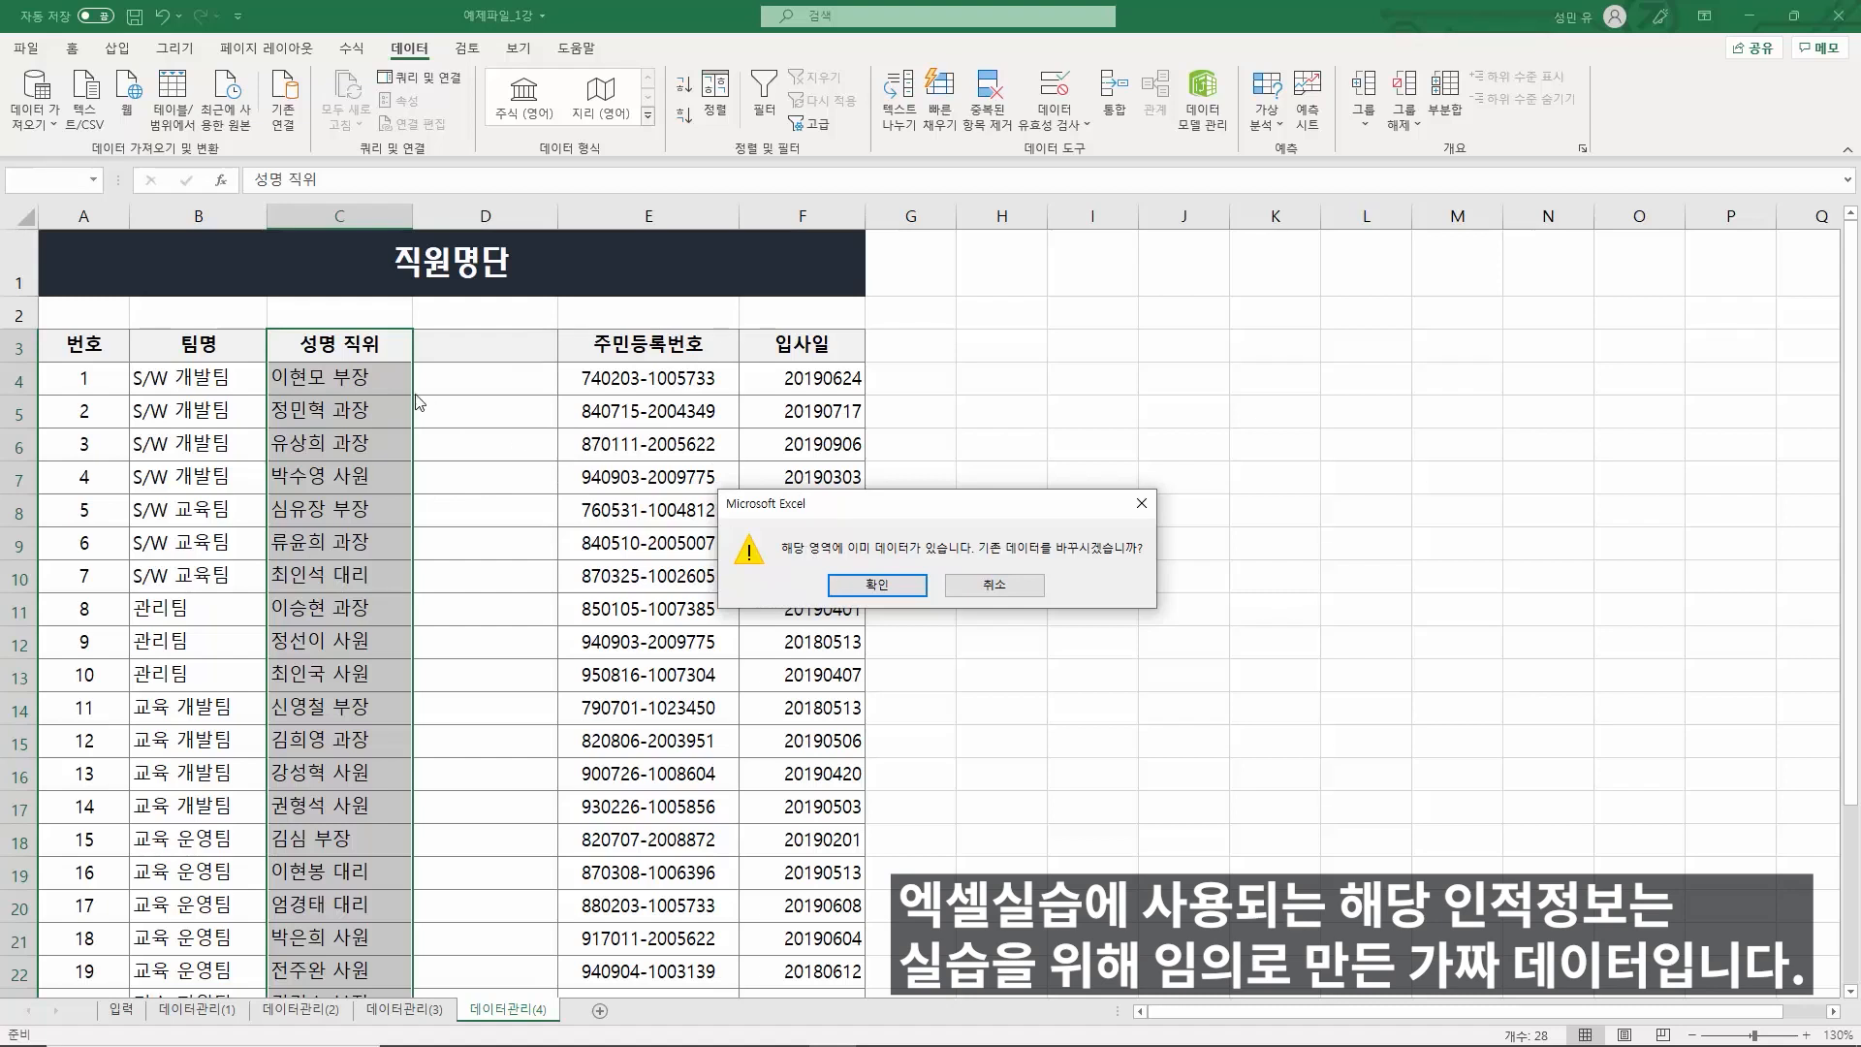
click(872, 585)
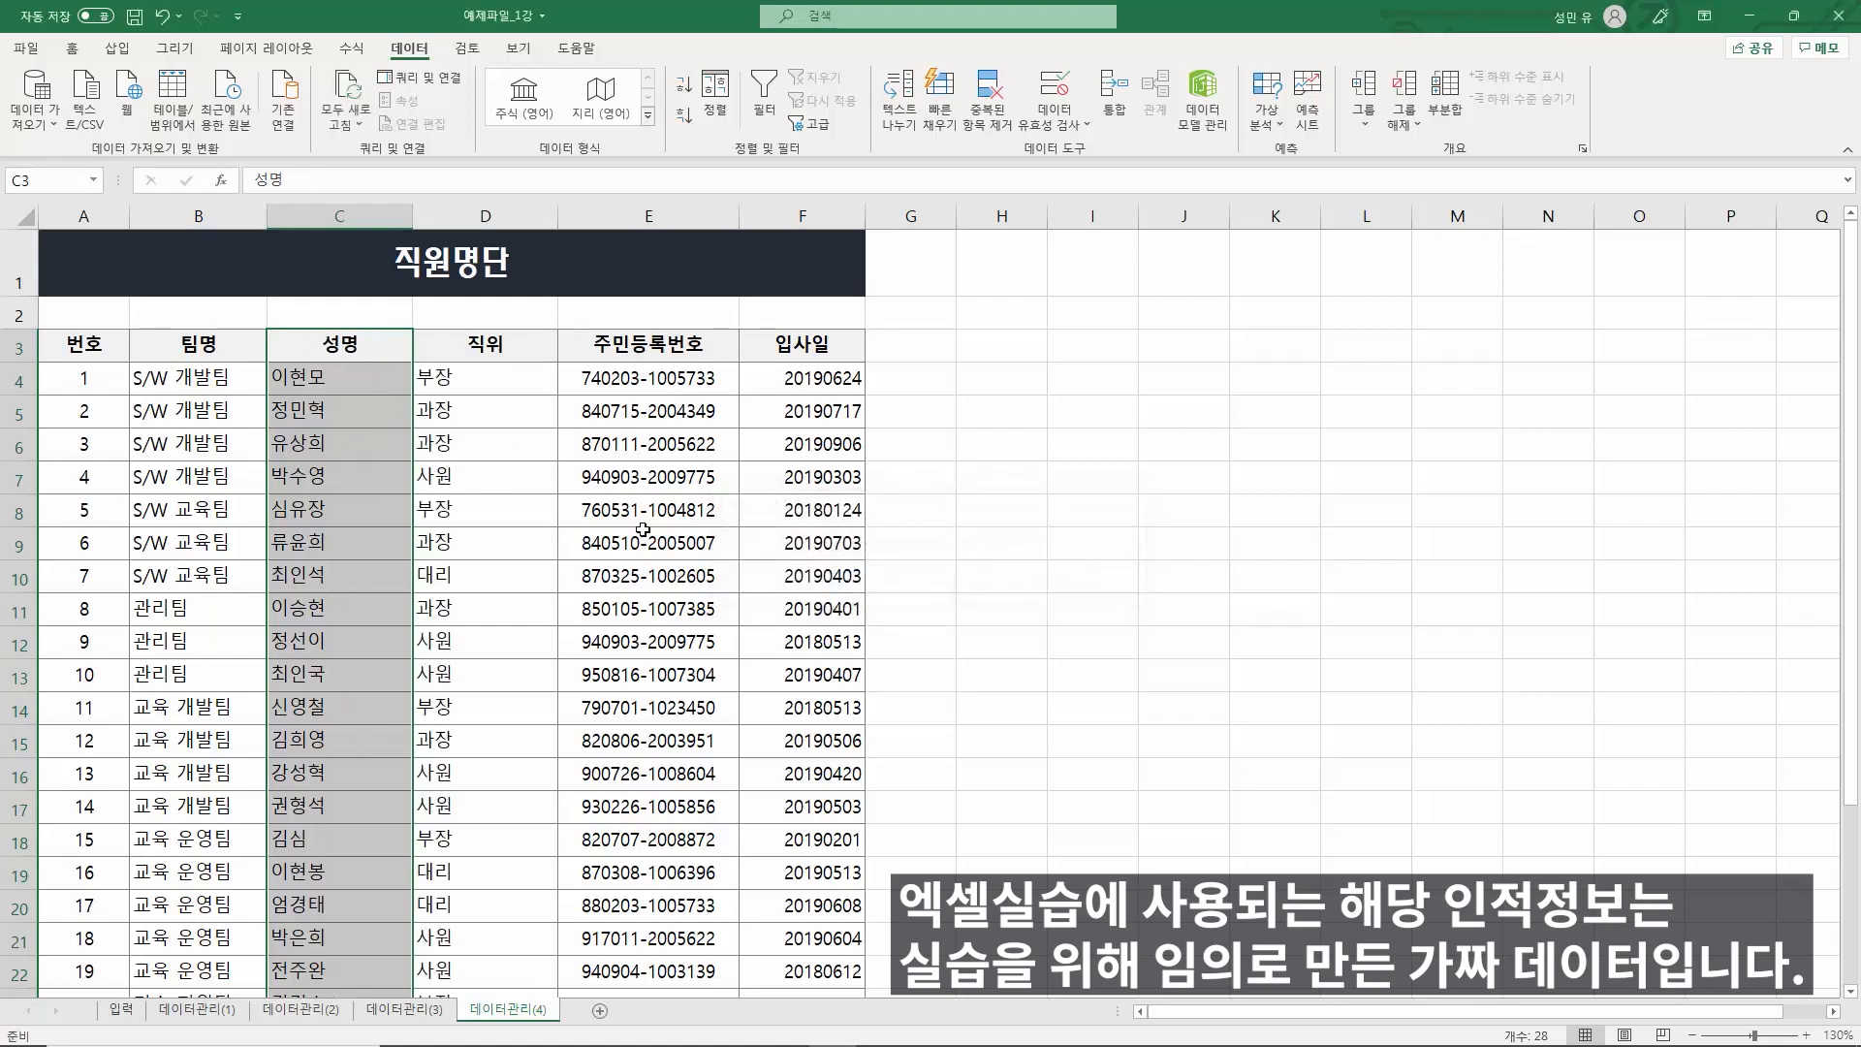